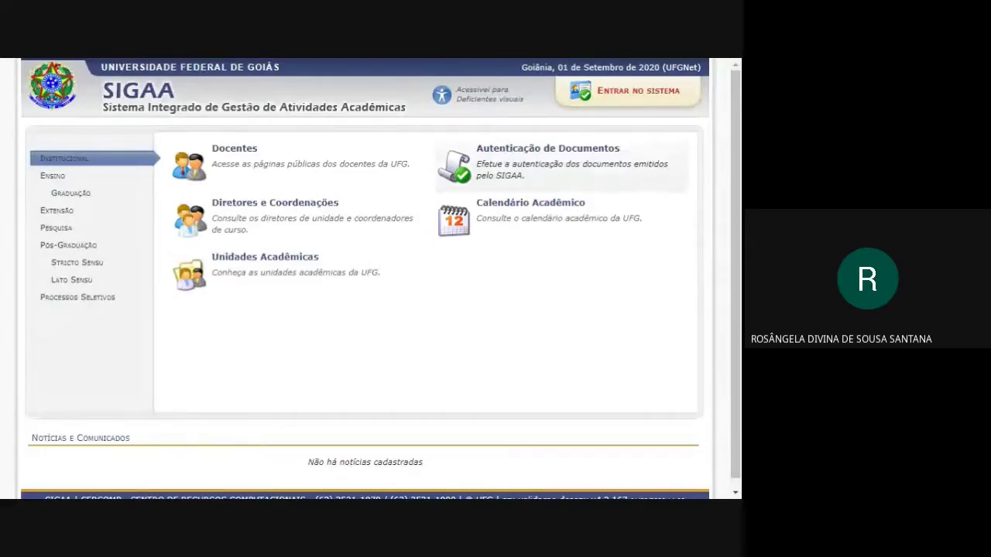
Open document authentication and examine the document types that can be validated, especially the certificates and declarations under Extensão.
click(548, 158)
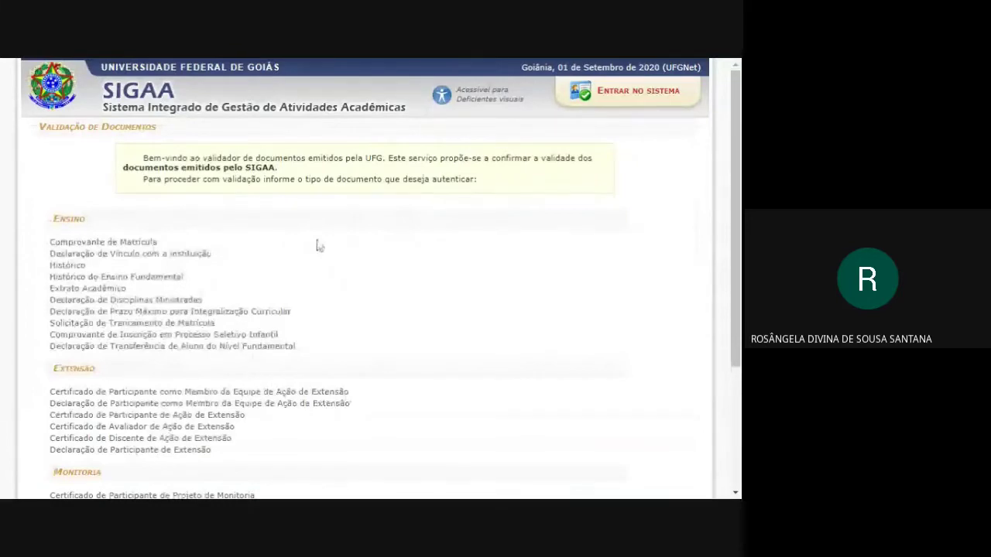
scroll(325, 248, down, 3)
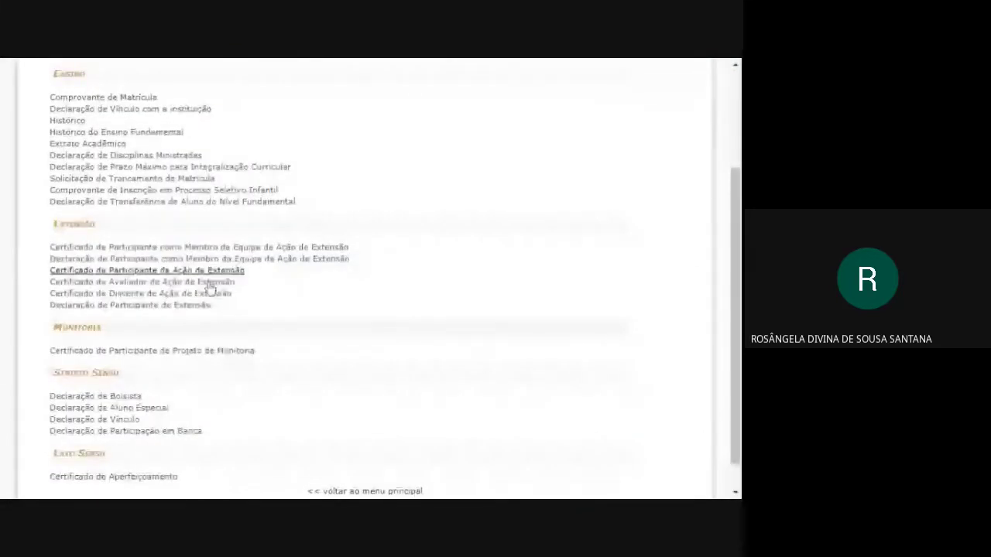
drag(214, 314, 50, 246)
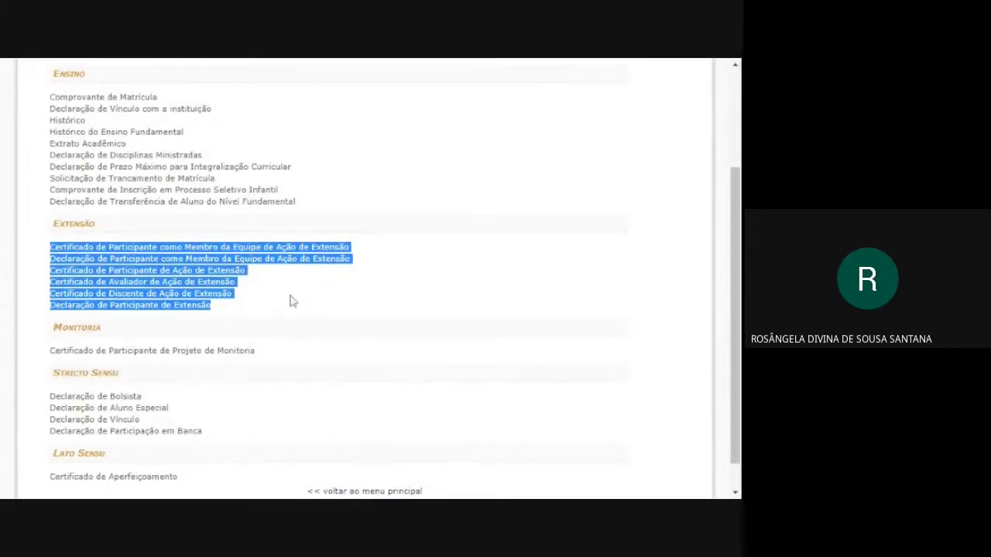
scroll(291, 301, up, 3)
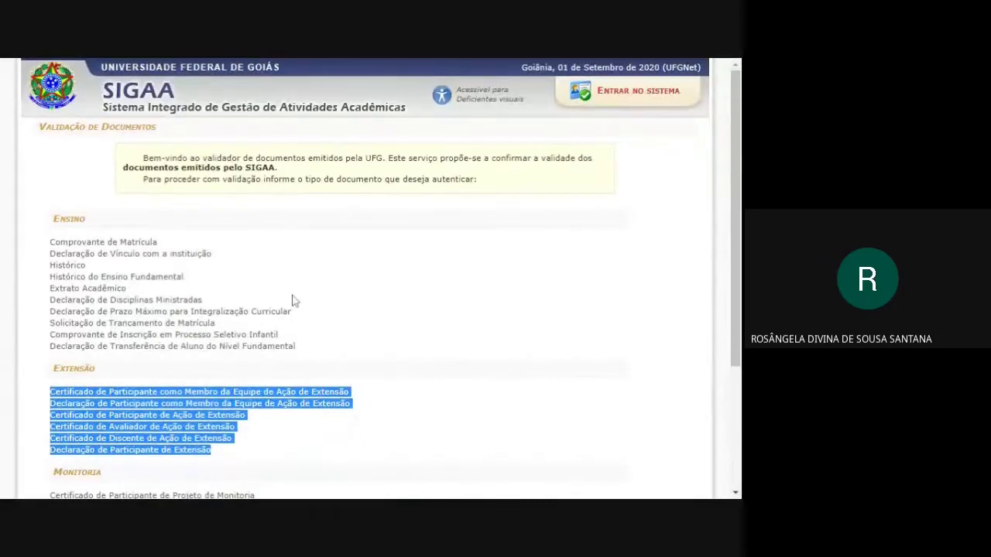
click(361, 330)
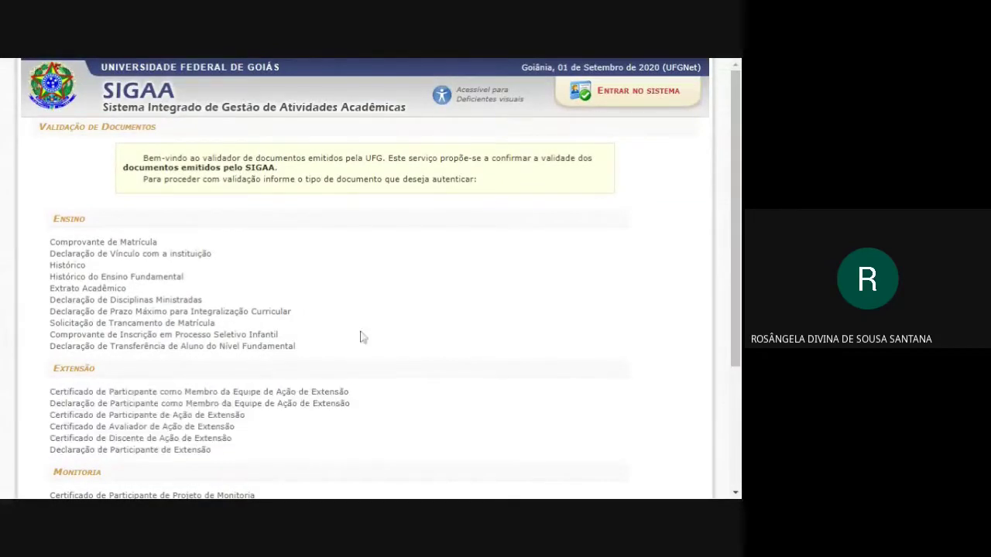
scroll(361, 330, down, 2)
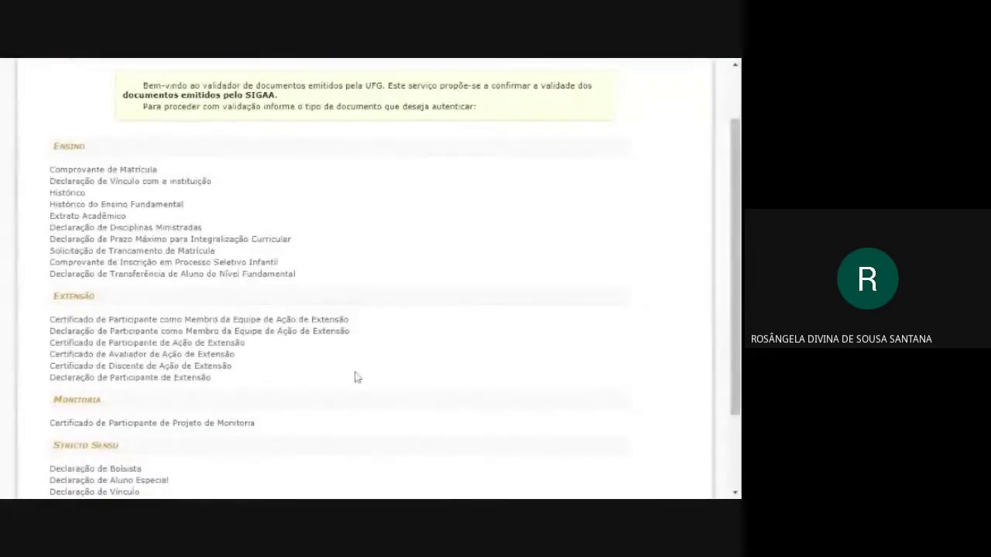
scroll(356, 377, down, 2)
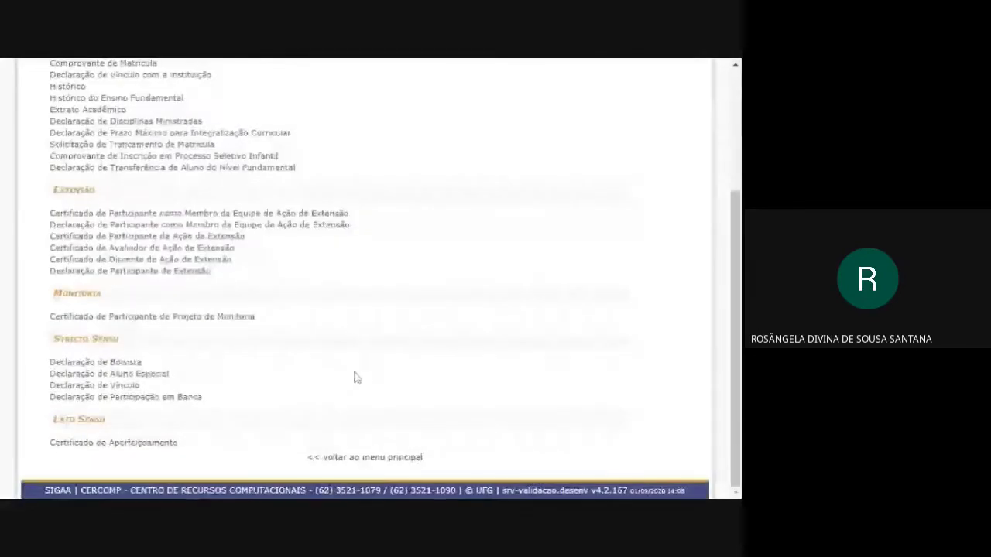
scroll(357, 377, up, 3)
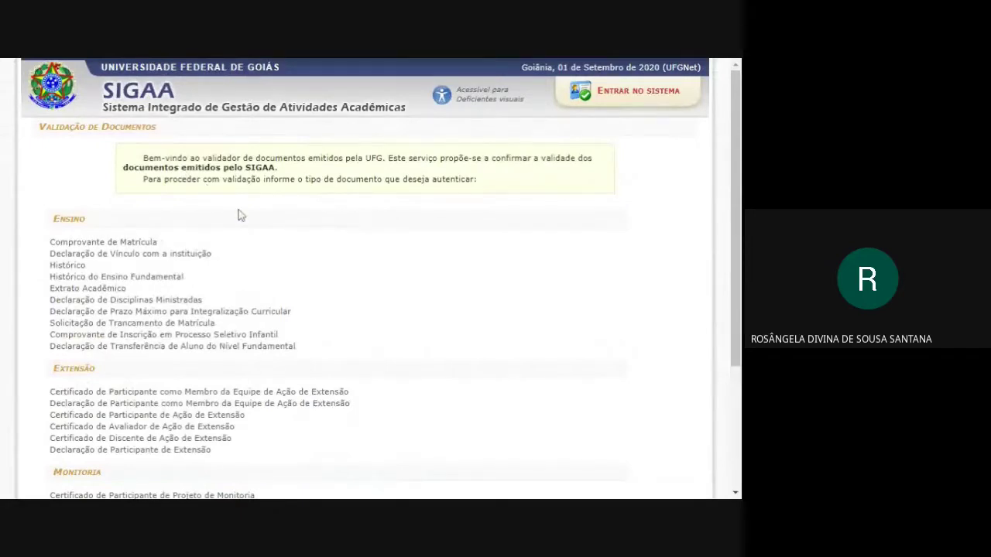
Return to the public portal's main page and view the services offered under Ensino and Graduação.
key(alt+Left)
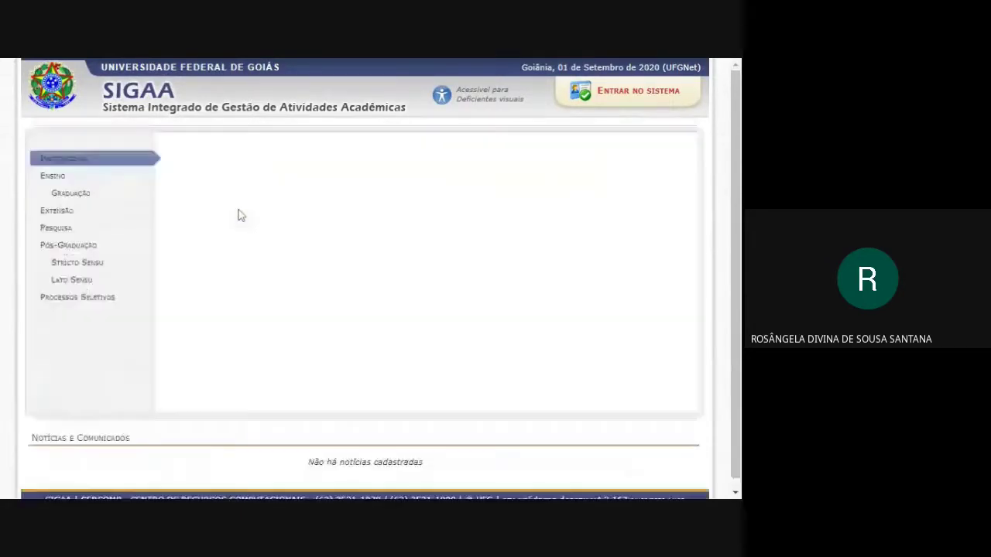
click(58, 176)
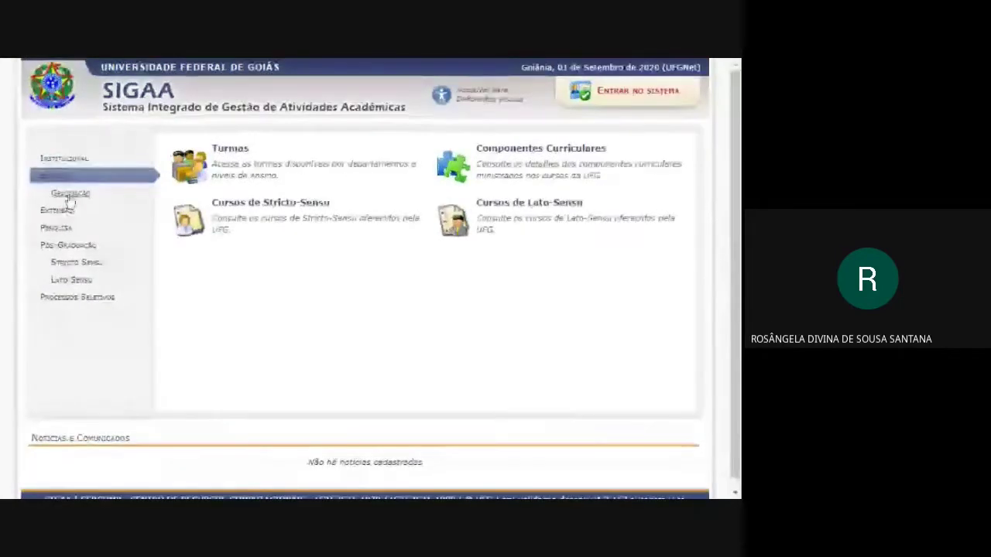
click(70, 198)
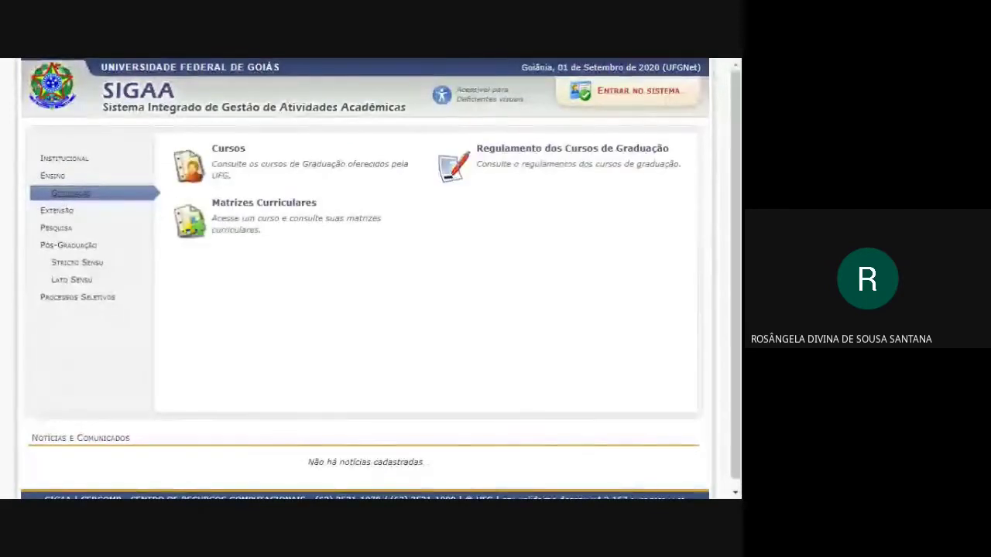
Search the public extension actions by responsible unit FACULDADE DE MEDICINA (11.24) and year 2020.
click(66, 214)
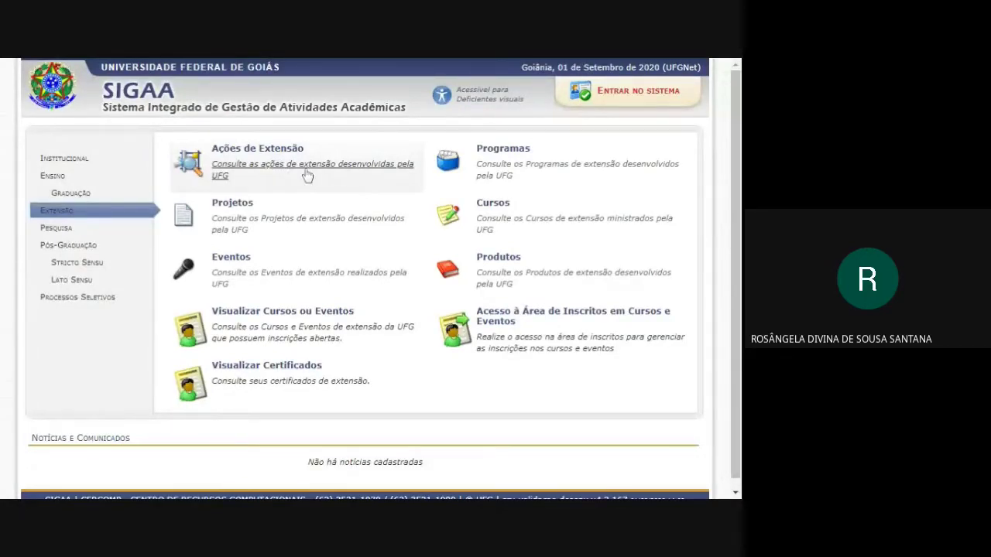
click(308, 176)
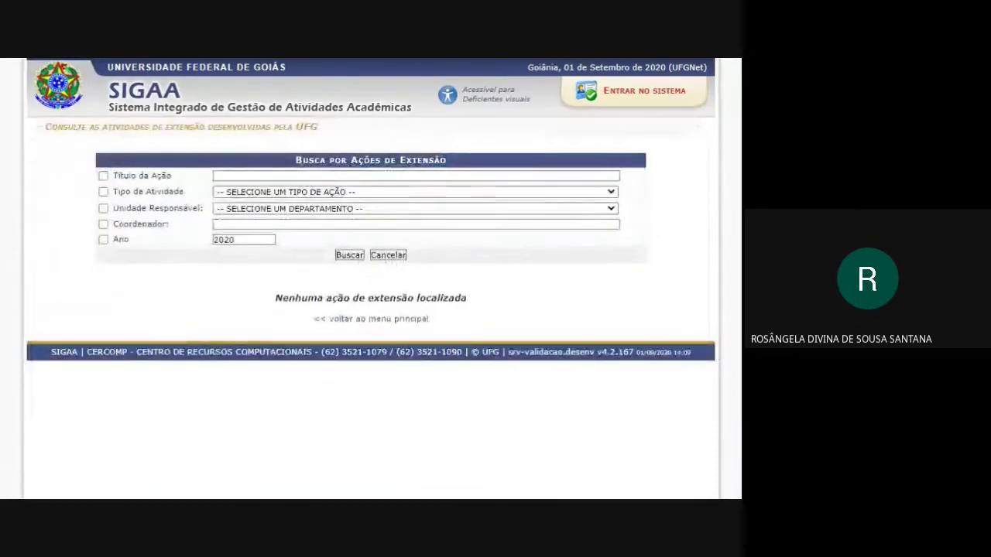
click(103, 240)
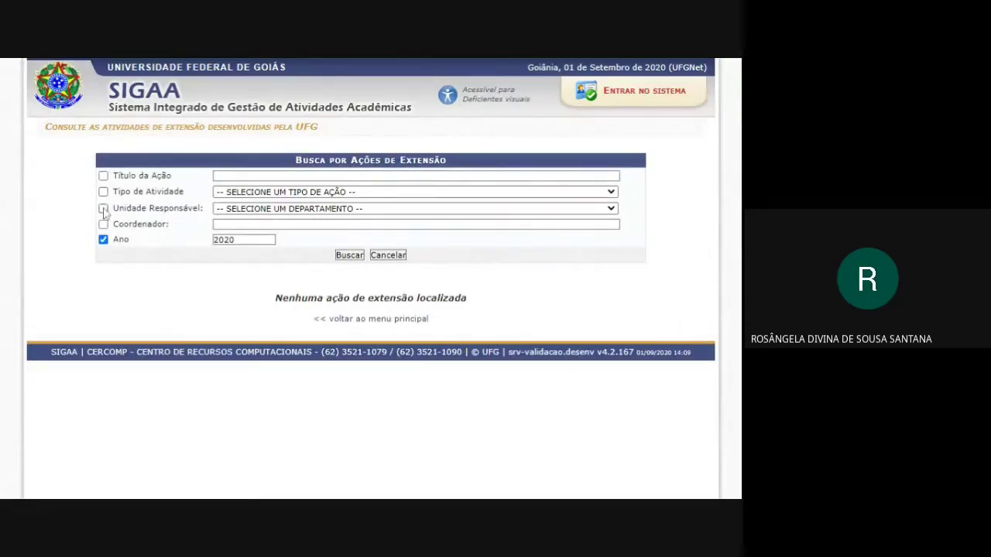
click(103, 208)
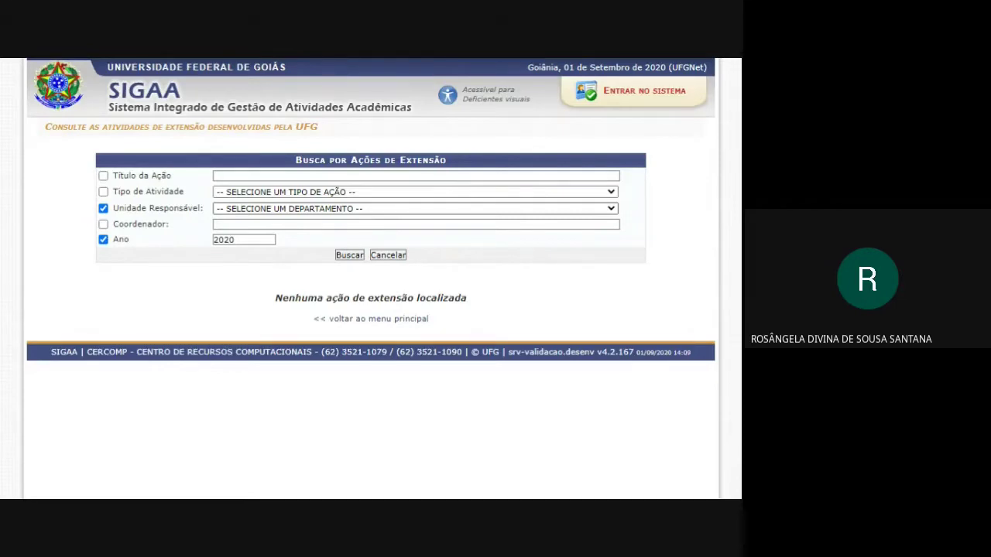
click(359, 259)
click(349, 255)
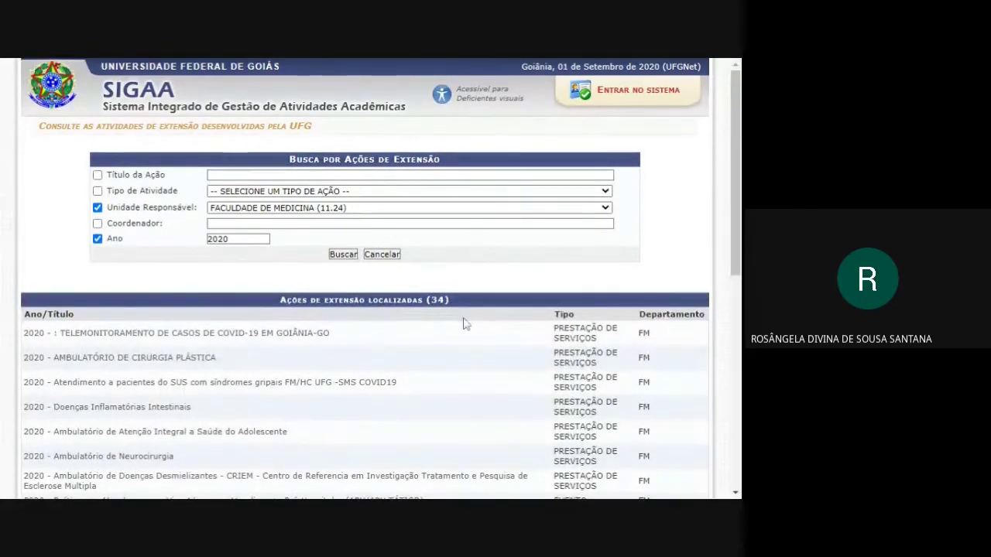
Review the details and team members of the extension action TELEMONITORAMENTO DE CASOS DE COVID-19 EM GOIÂNIA-GO, and return to the search results.
scroll(202, 263, down, 1)
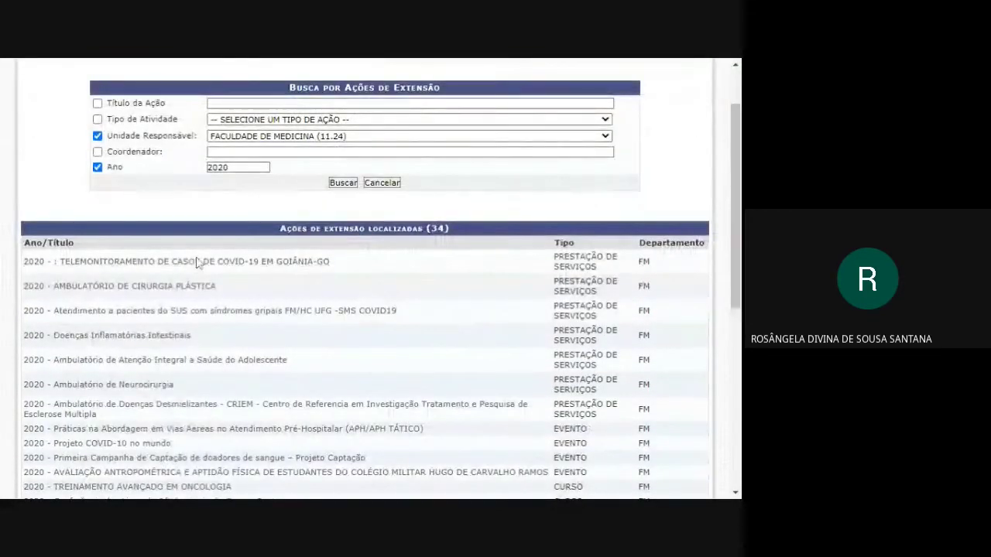
click(247, 263)
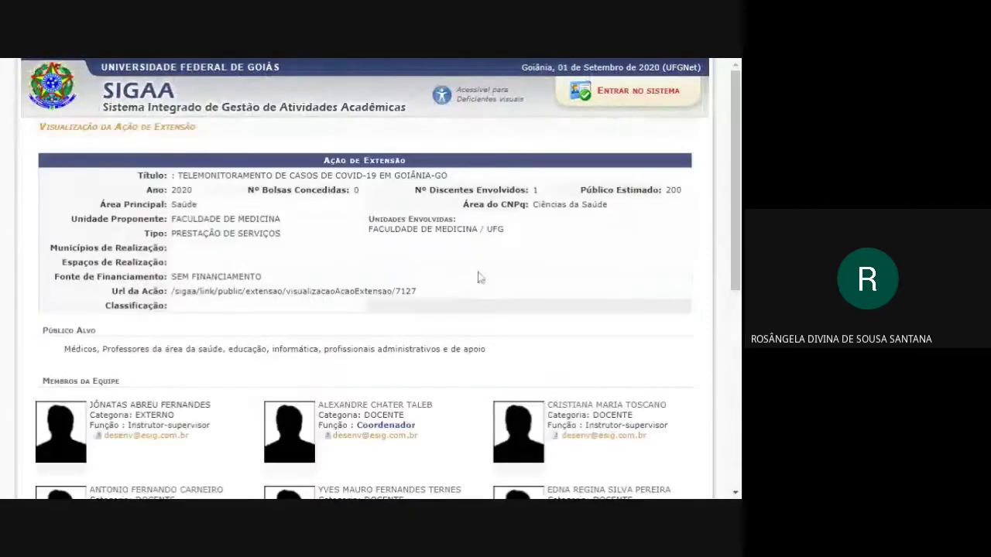
scroll(487, 279, down, 2)
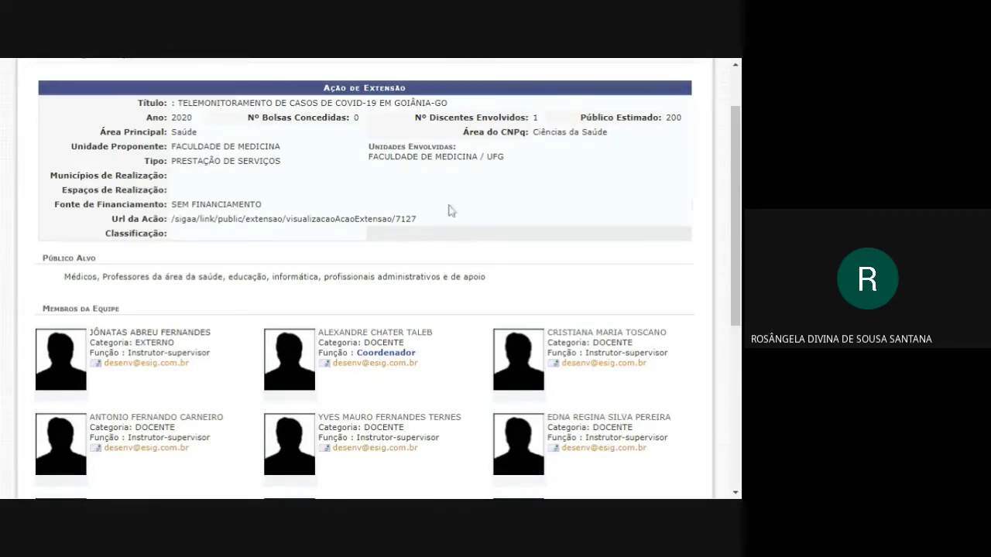
scroll(532, 204, down, 3)
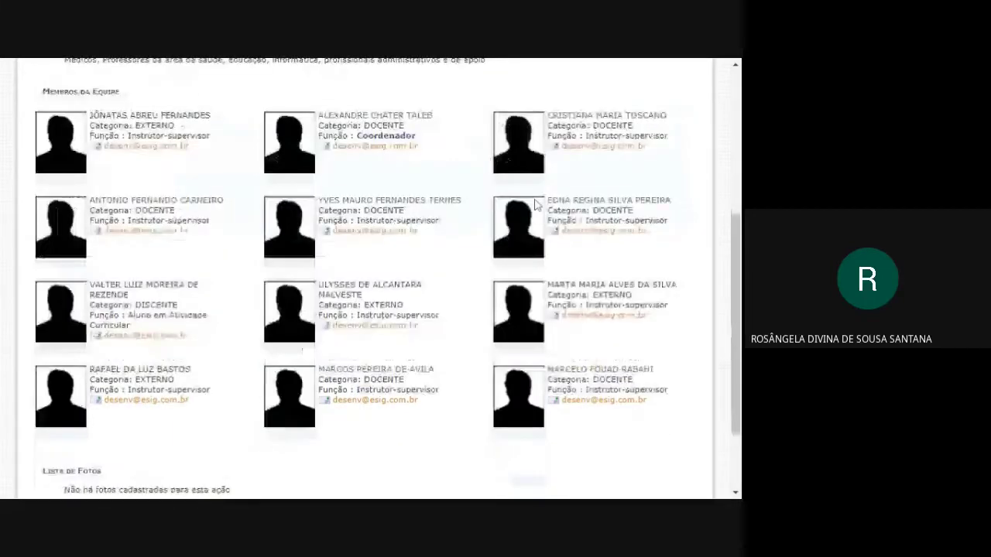
scroll(676, 239, down, 2)
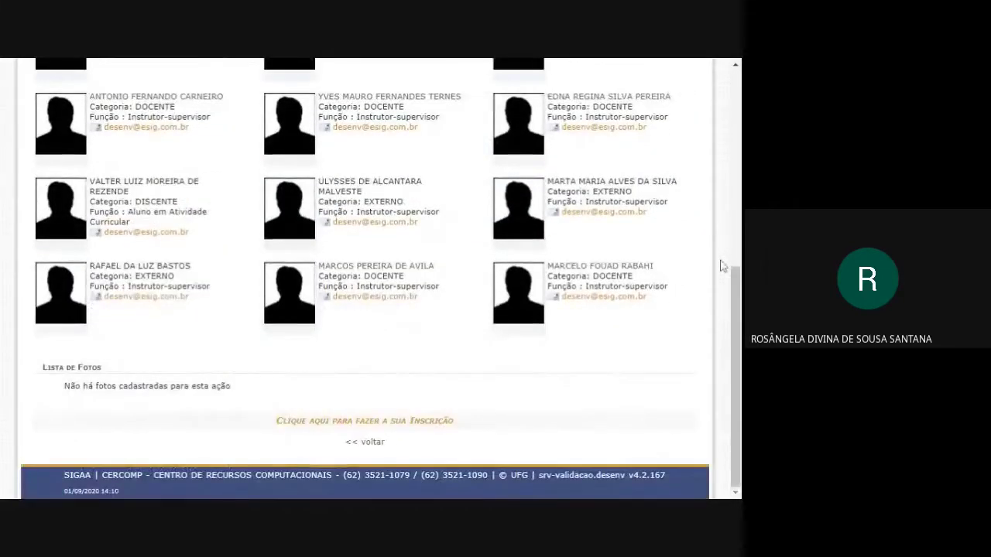
scroll(721, 265, up, 5)
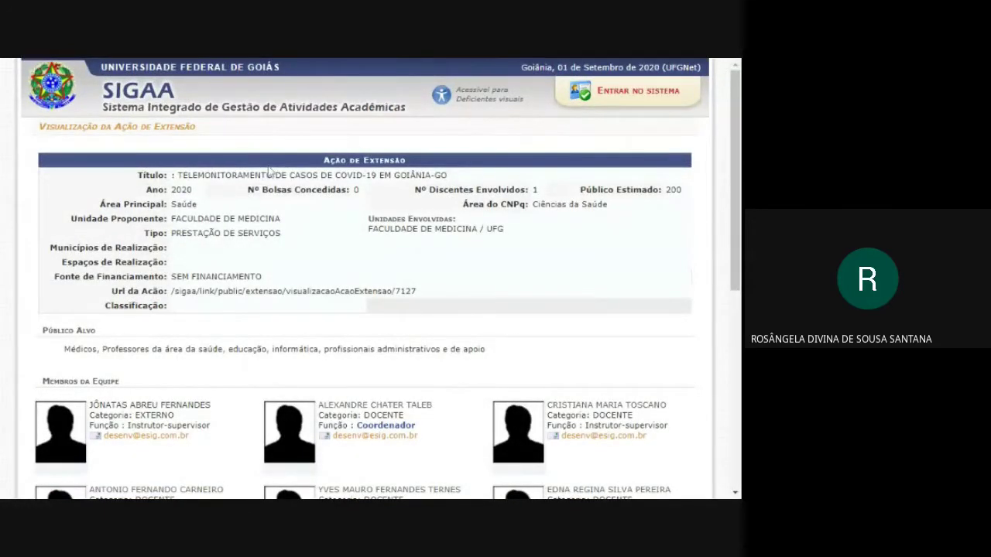
key(alt+Left)
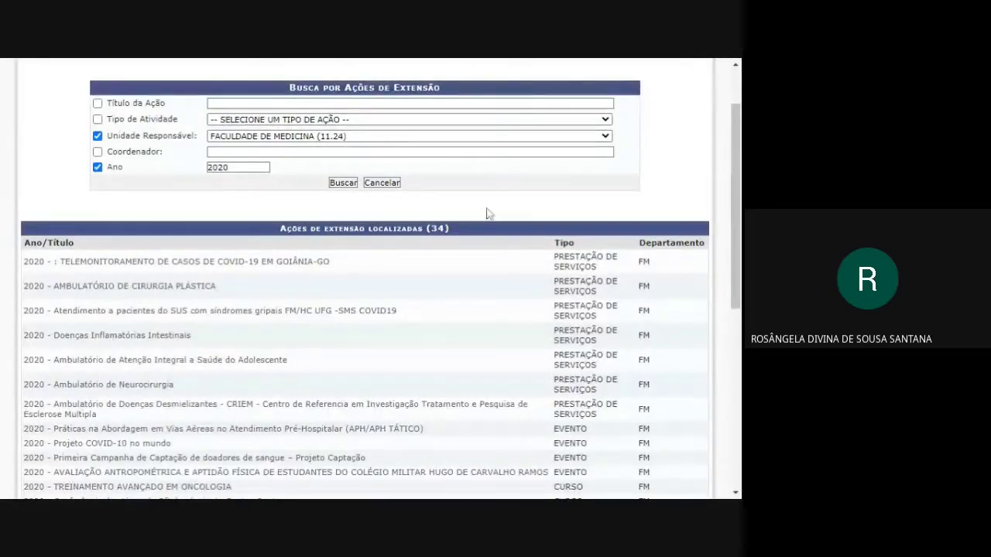
From the portal's extension section, search extension certificates with link type Membro-Externo and the person's CPF.
scroll(487, 214, up, 2)
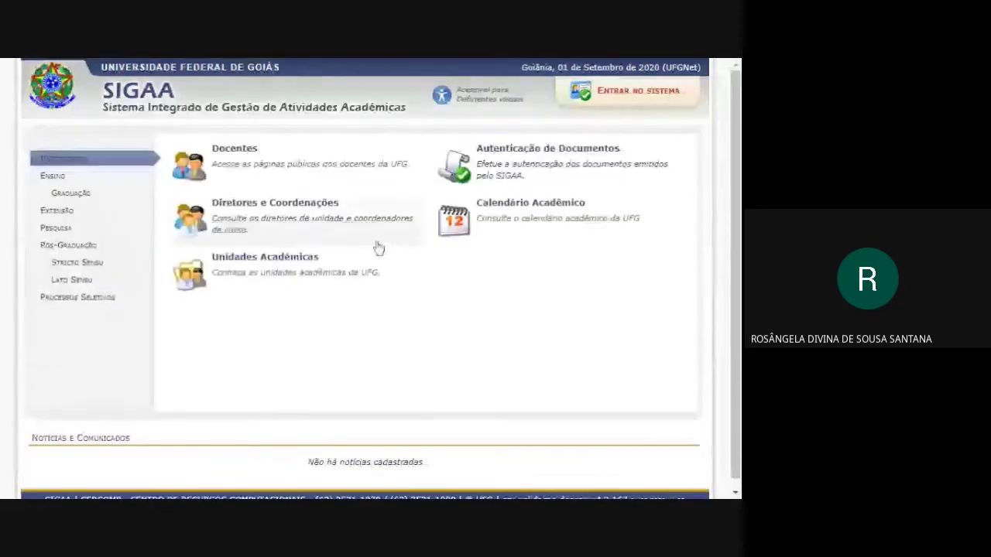
click(66, 214)
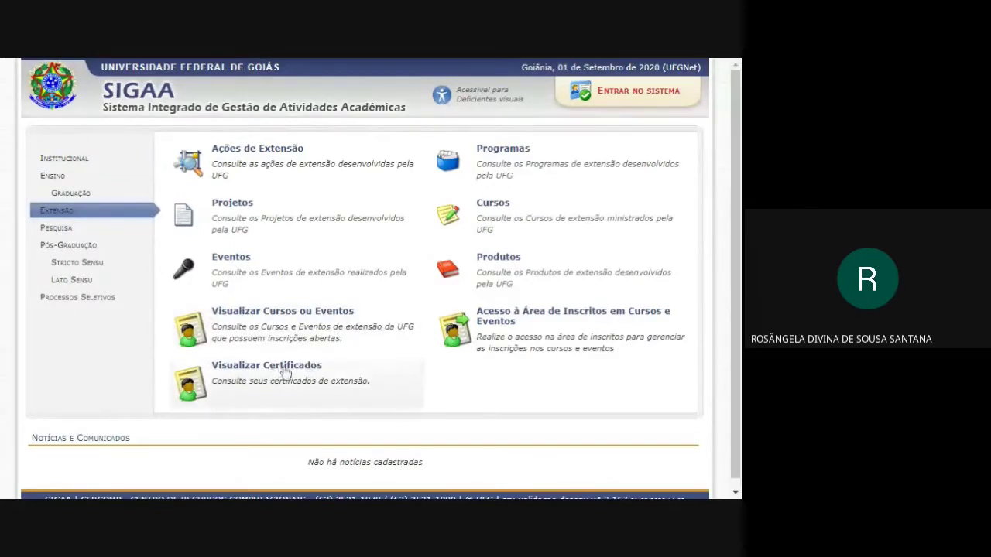
click(294, 367)
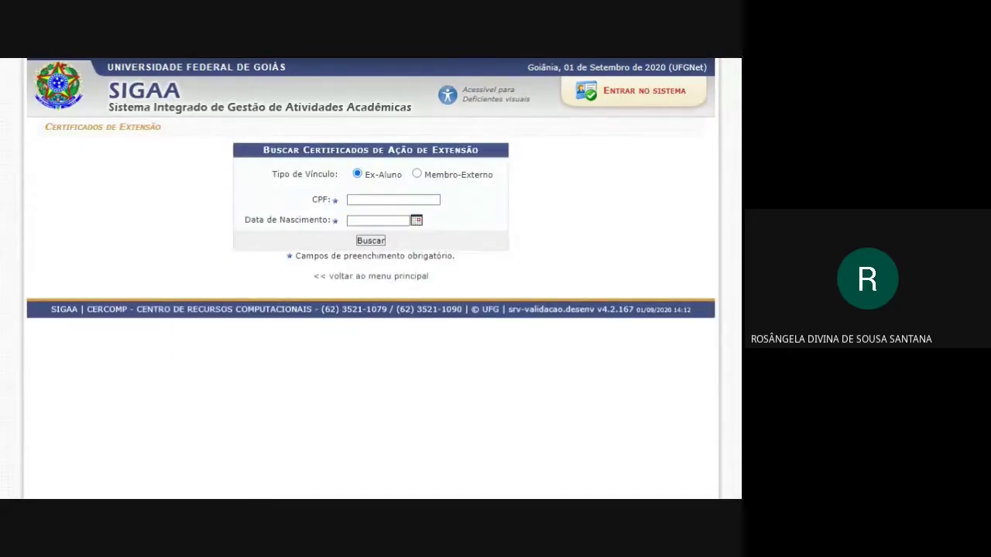
click(417, 174)
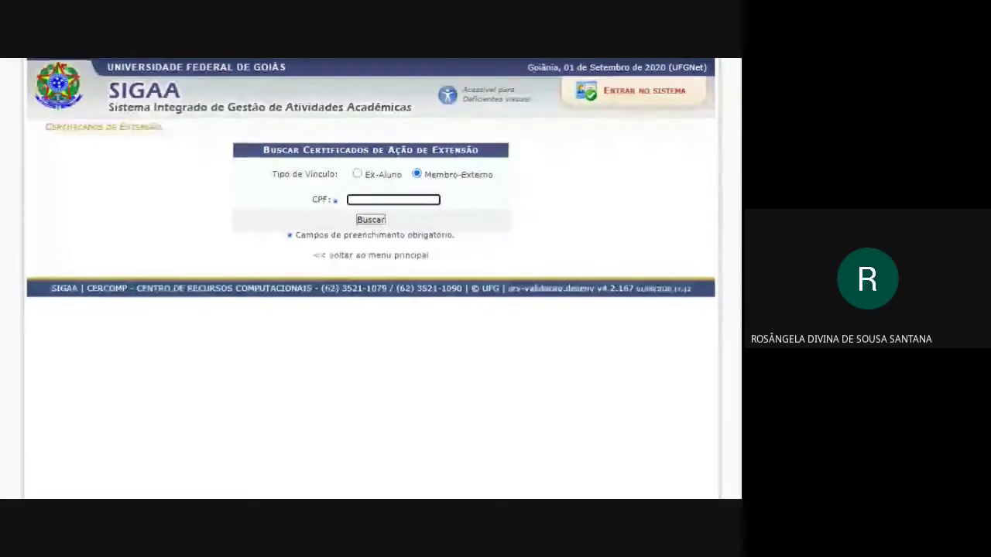
click(379, 223)
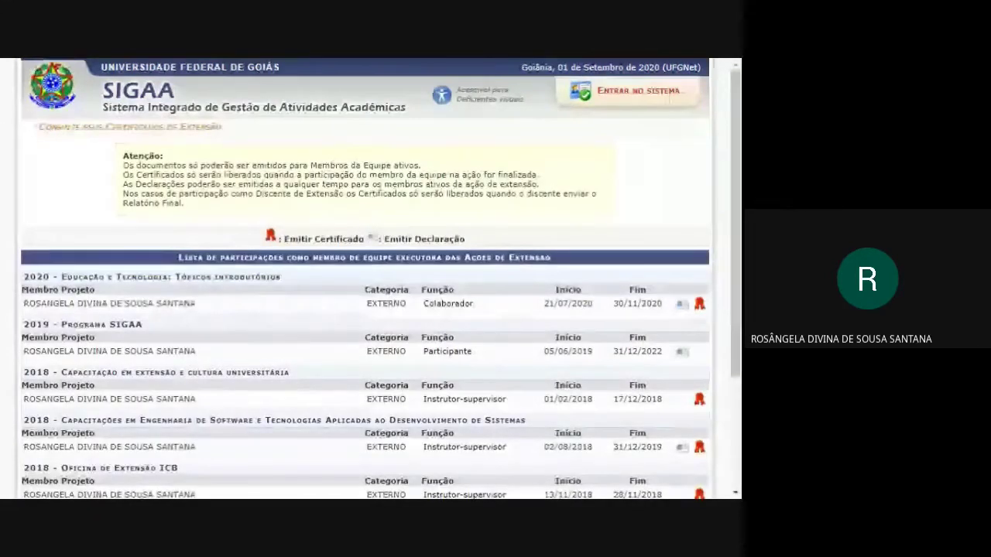
Examine the list of extension team participations and which ones allow issuing a certificate or a declaration.
scroll(364, 309, down, 2)
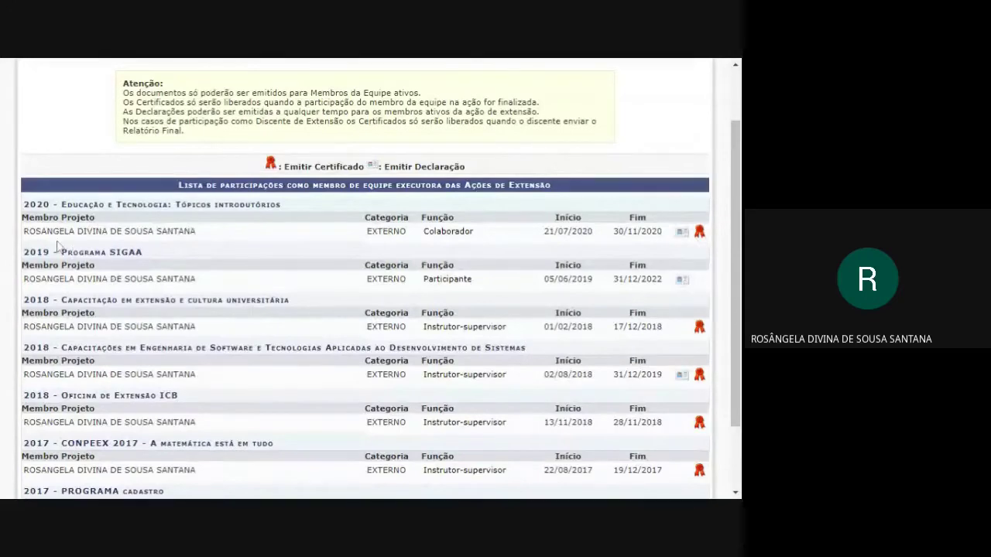
scroll(338, 322, down, 2)
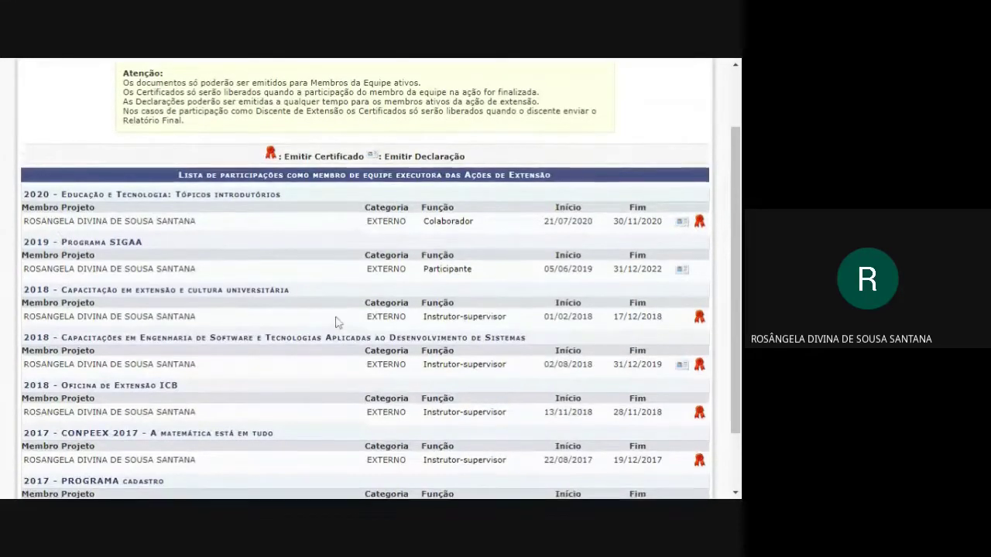
scroll(337, 322, up, 3)
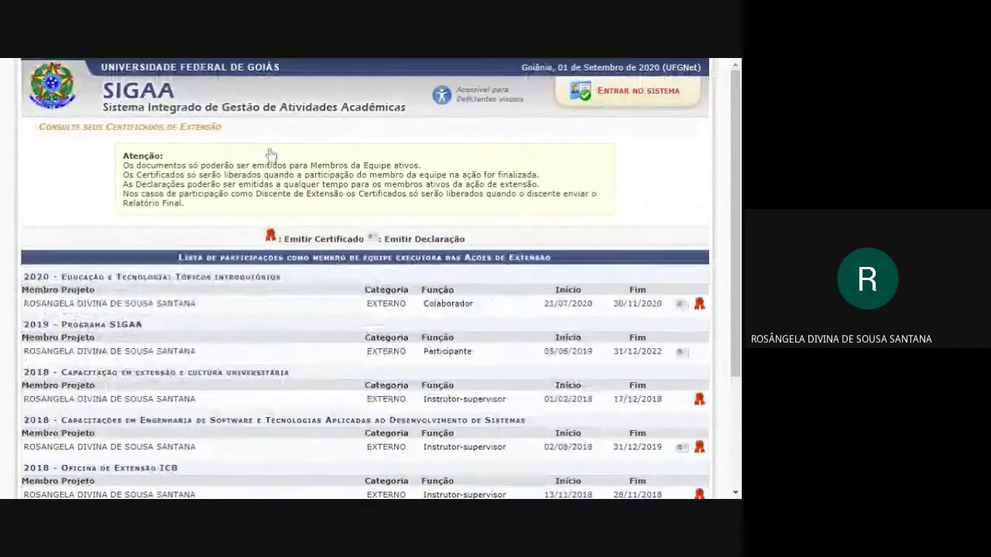
Leave the certificate list for the portal's main page and view the Processos Seletivos services.
key(alt+Left)
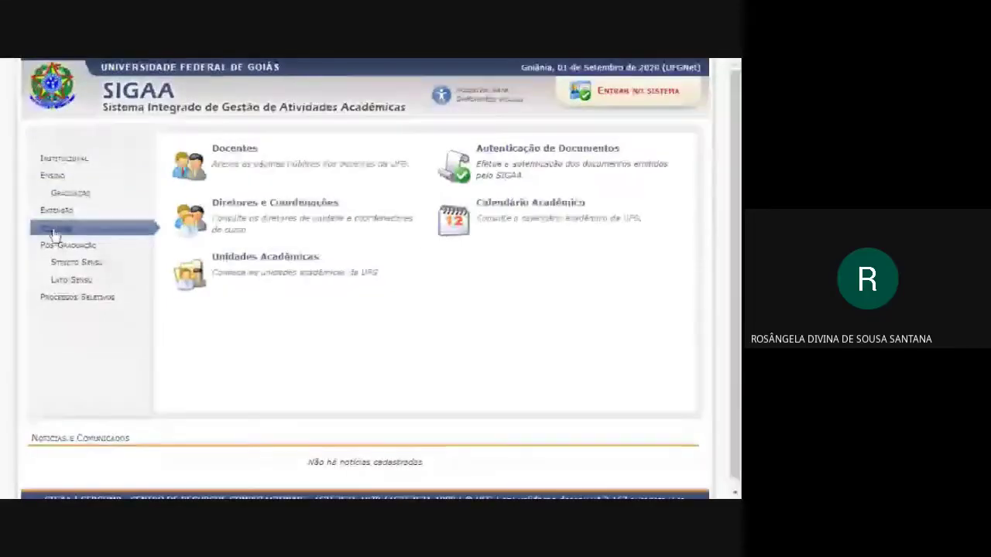
click(82, 302)
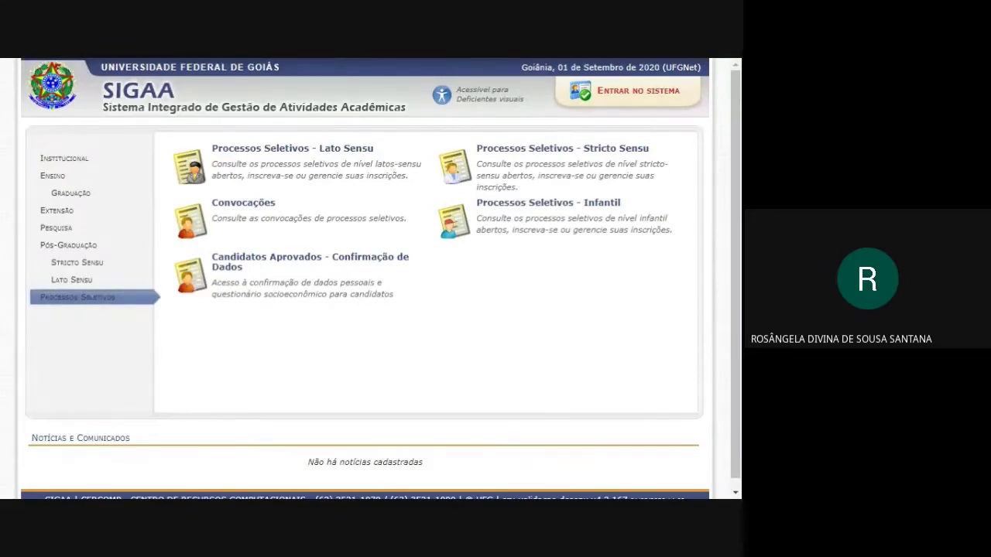
Switch to the Analisa UFG data analysis platform and look over its home page.
key(ctrl+Tab)
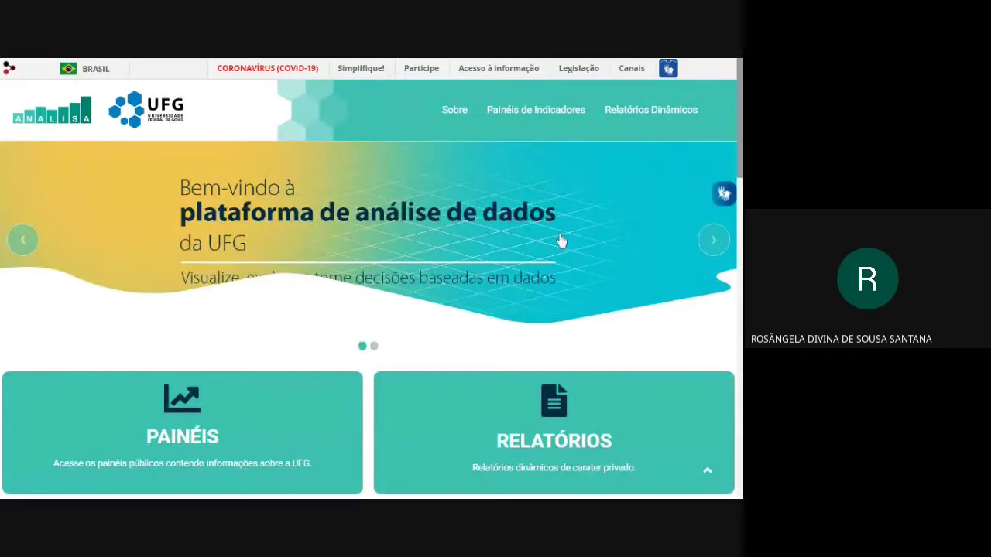
scroll(561, 242, down, 2)
scroll(320, 184, up, 2)
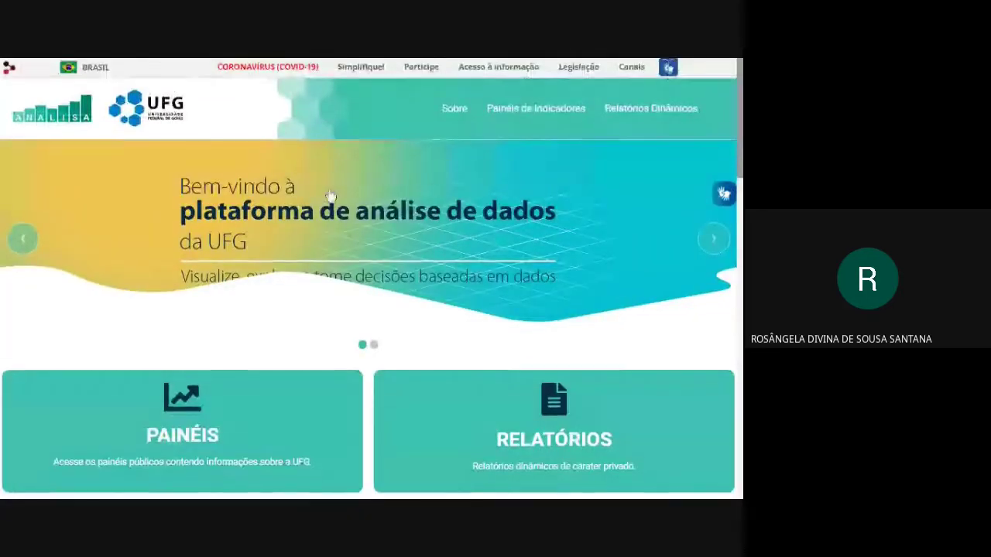
Open the Extensão panel among the public Painéis de Indicadores and reload its page.
scroll(329, 195, down, 1)
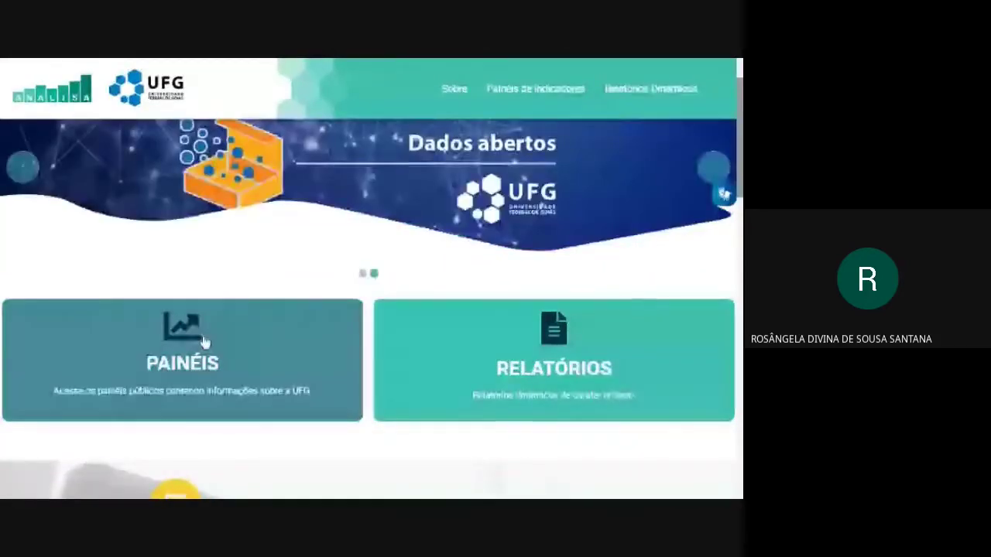
click(182, 360)
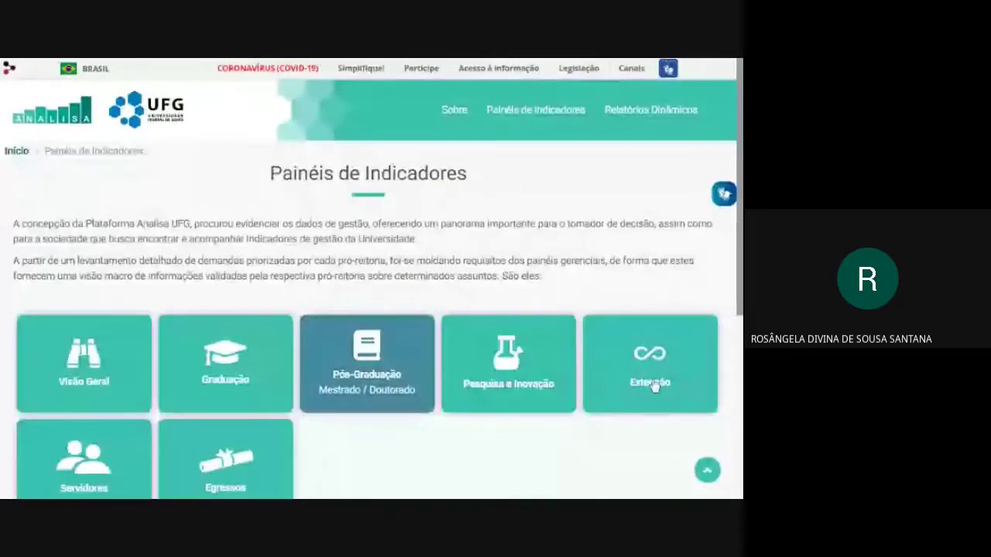
click(654, 386)
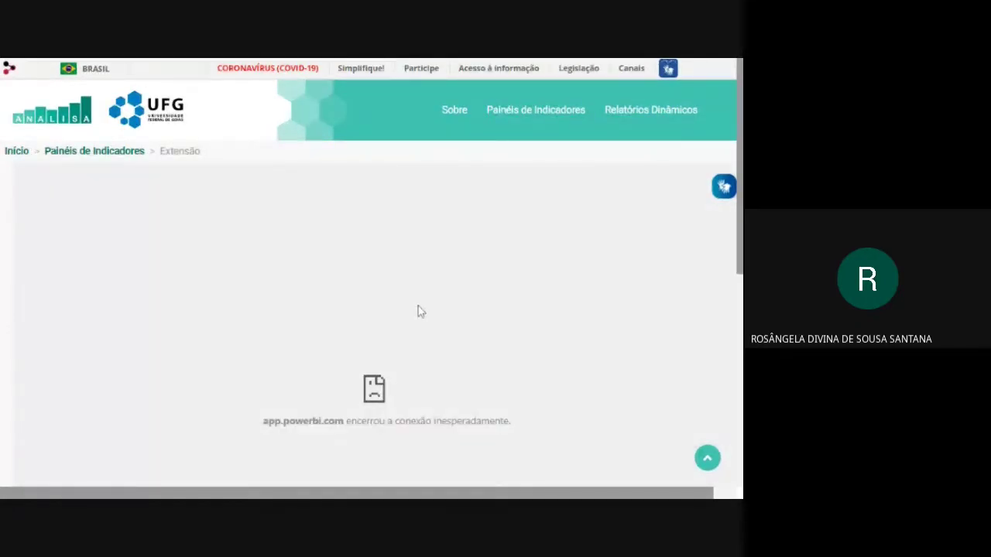
key(F5)
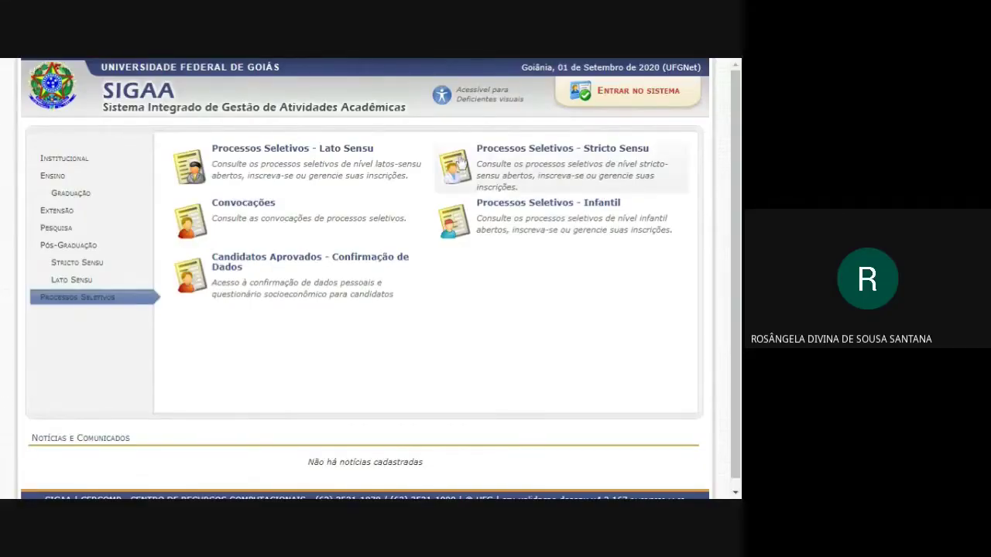
Switch back to SIGAA and sign in to the system with the account's username and password.
click(645, 103)
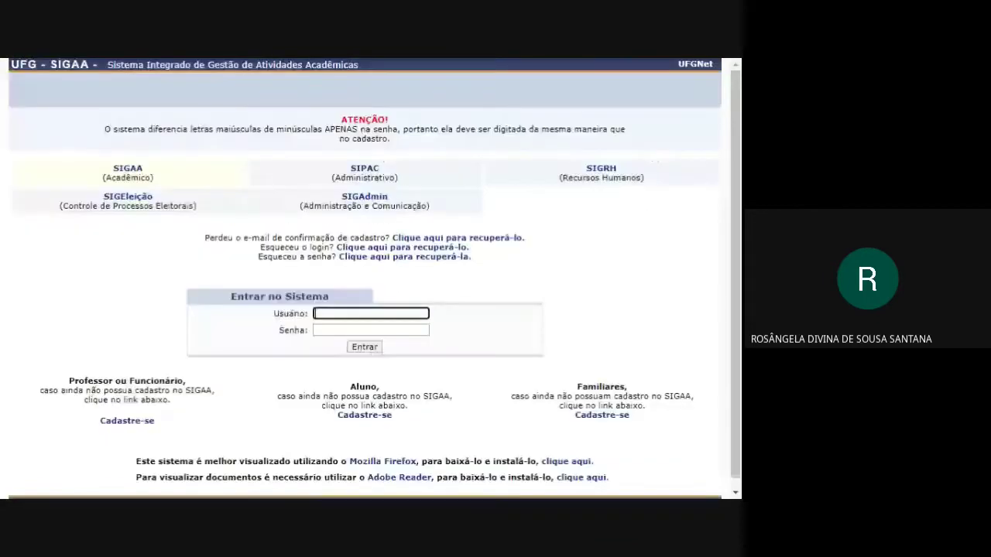
click(498, 303)
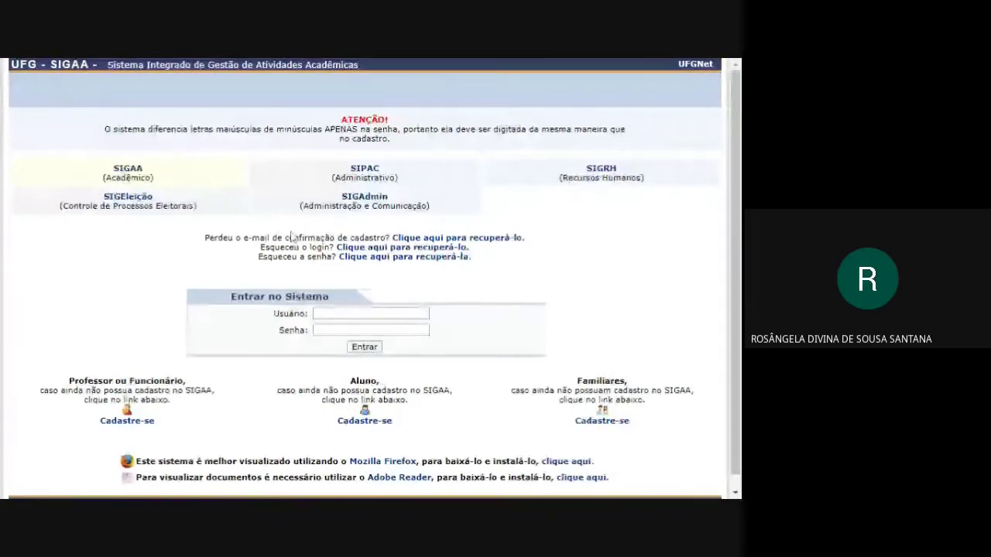
click(349, 313)
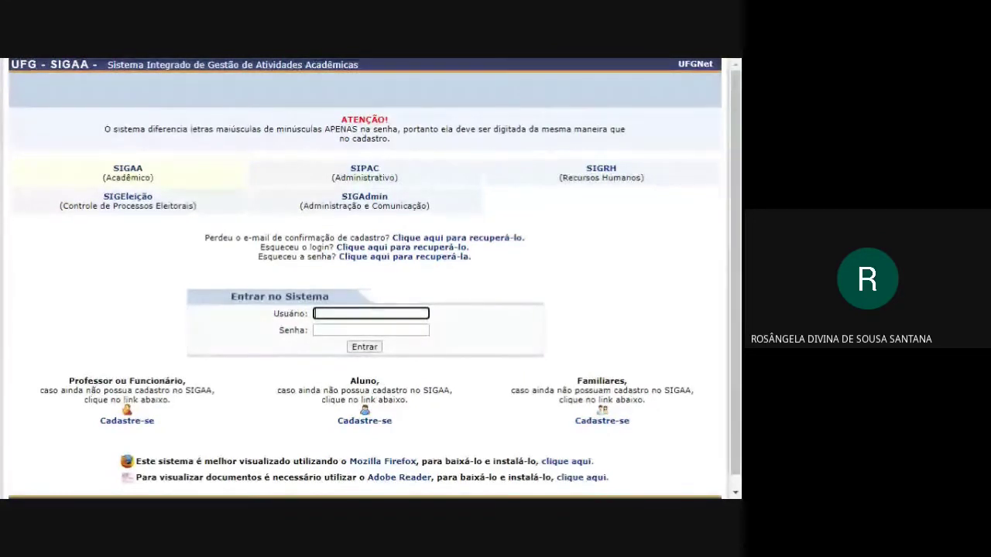
key(F5)
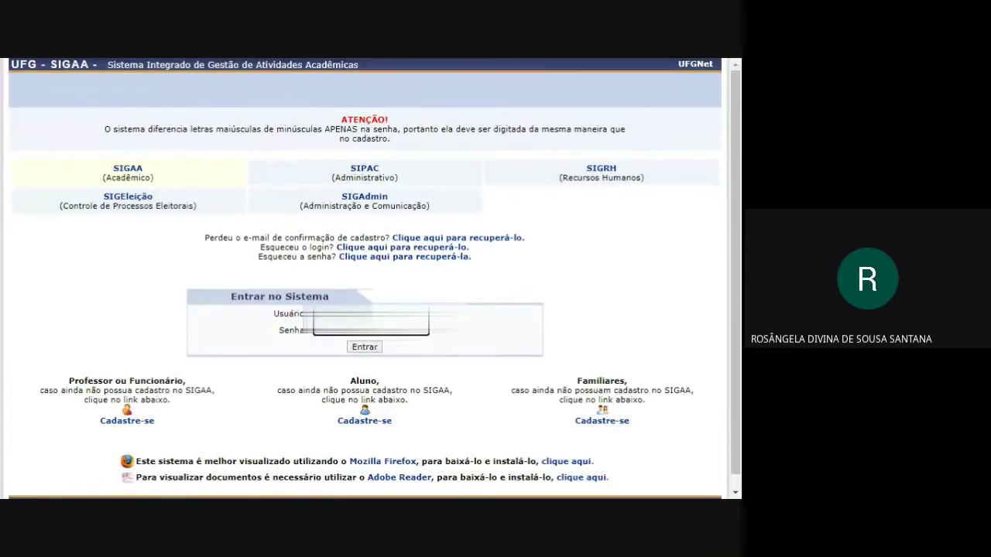
click(358, 350)
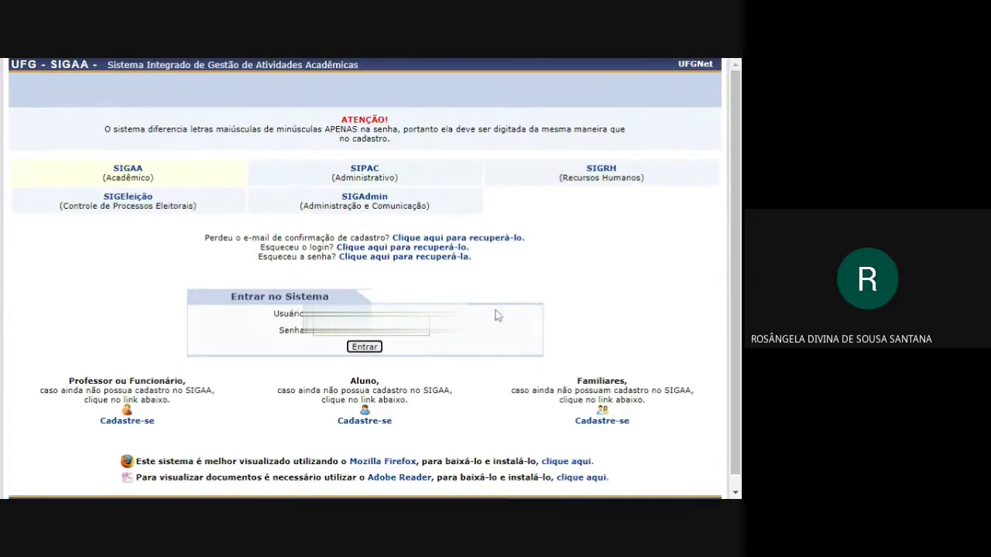
click(650, 427)
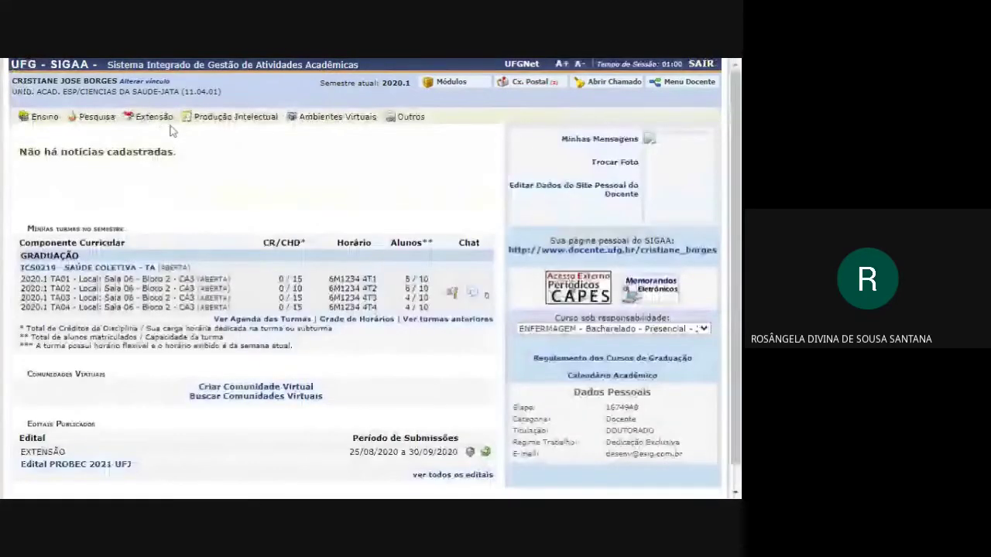
Look over the Portal do Docente and open proposal submission for Edital PROBEC 2021 UFJ from the Editais Publicados section.
mouse_move(157, 121)
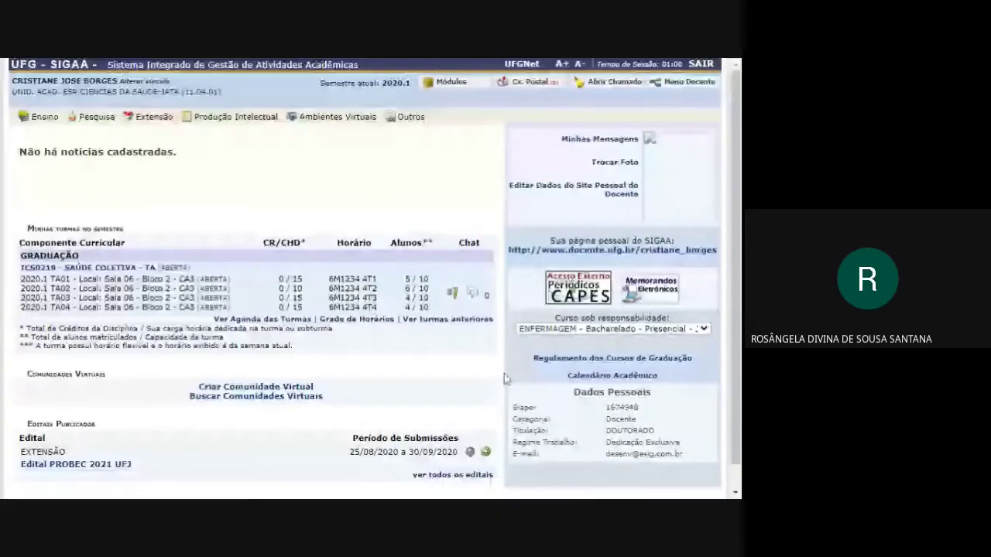
scroll(393, 380, down, 1)
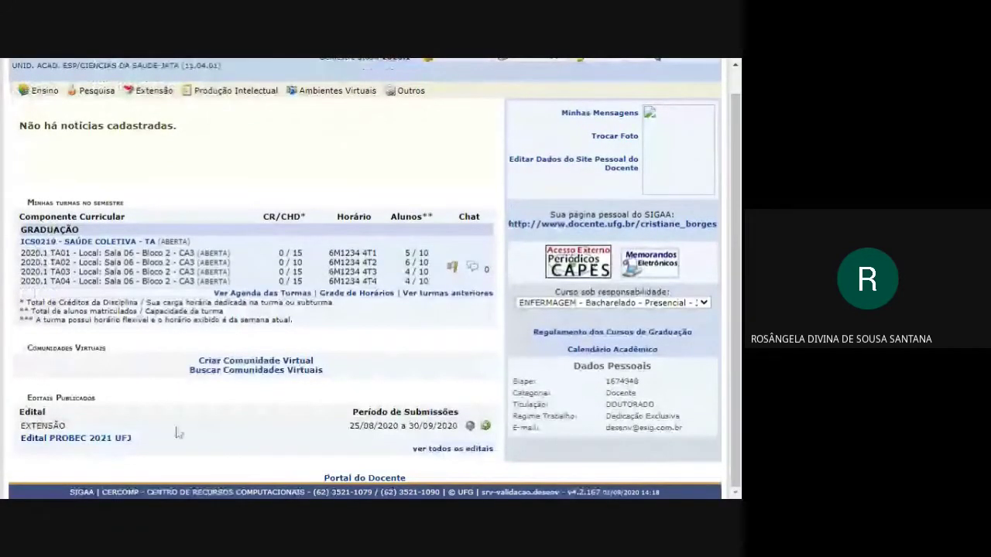
drag(28, 399, 96, 399)
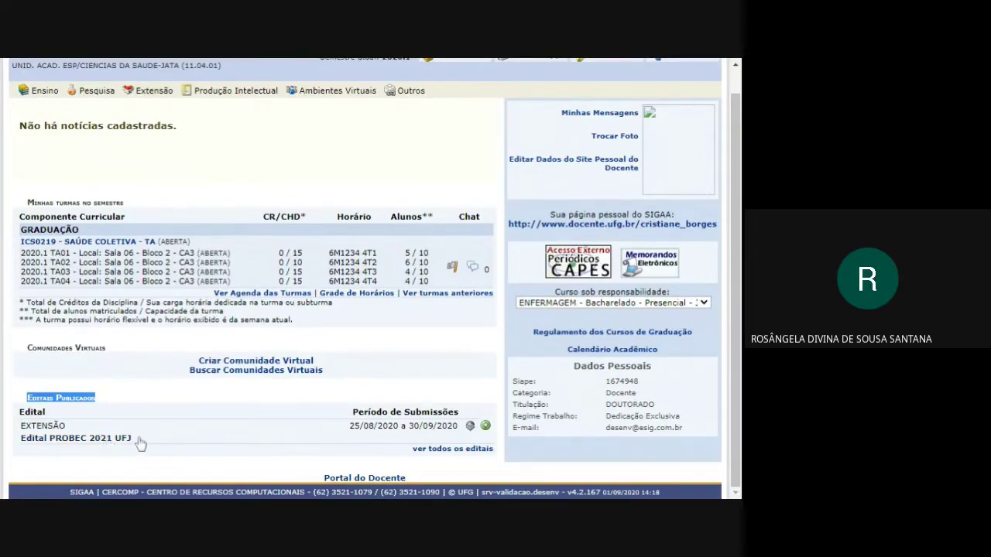
click(485, 428)
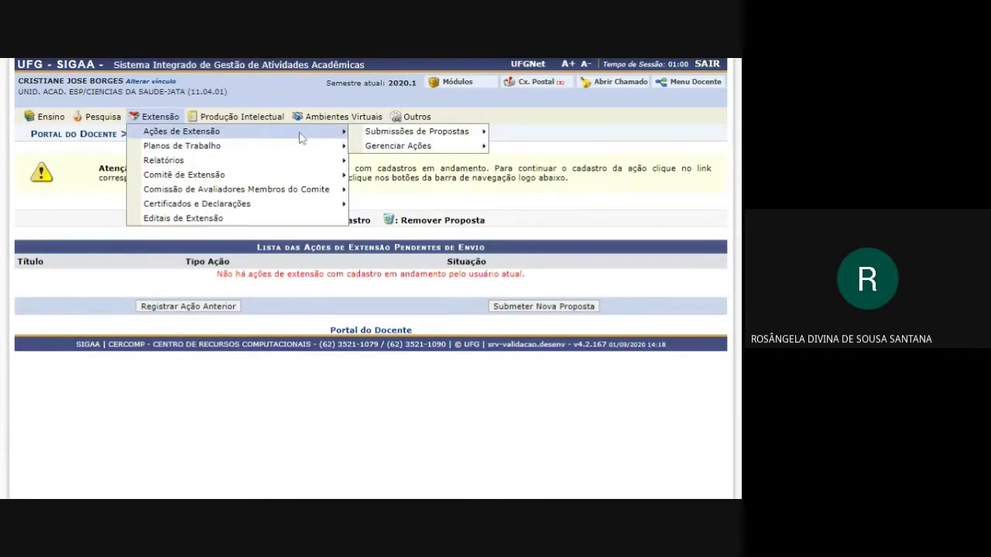
Review the Submissões de Propostas and Gerenciar Ações options available under Ações de Extensão.
mouse_move(357, 139)
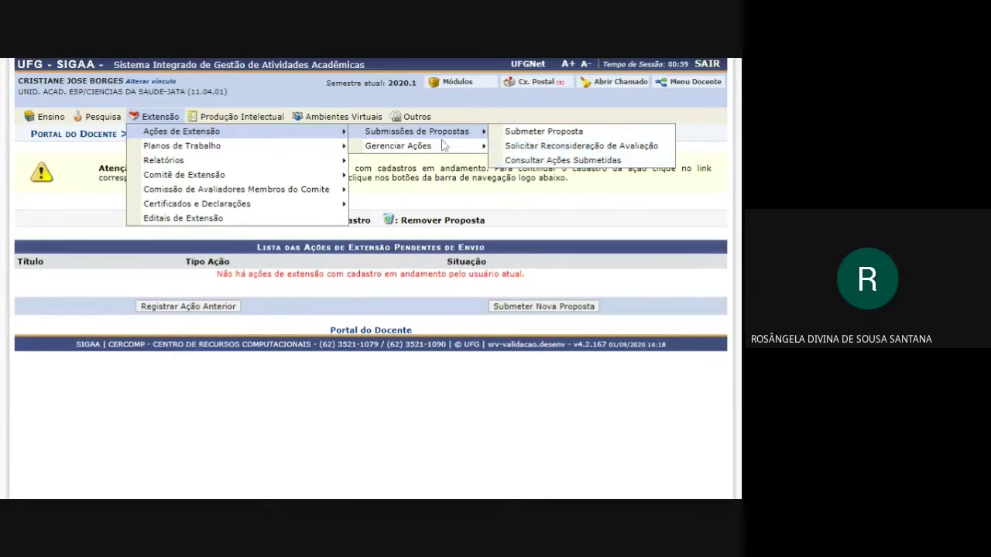
mouse_move(443, 147)
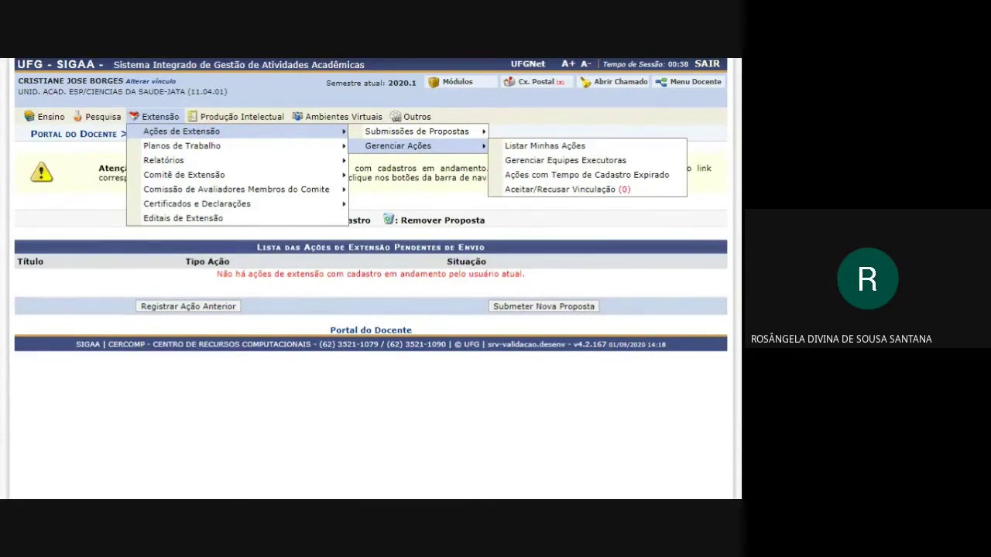
mouse_move(417, 131)
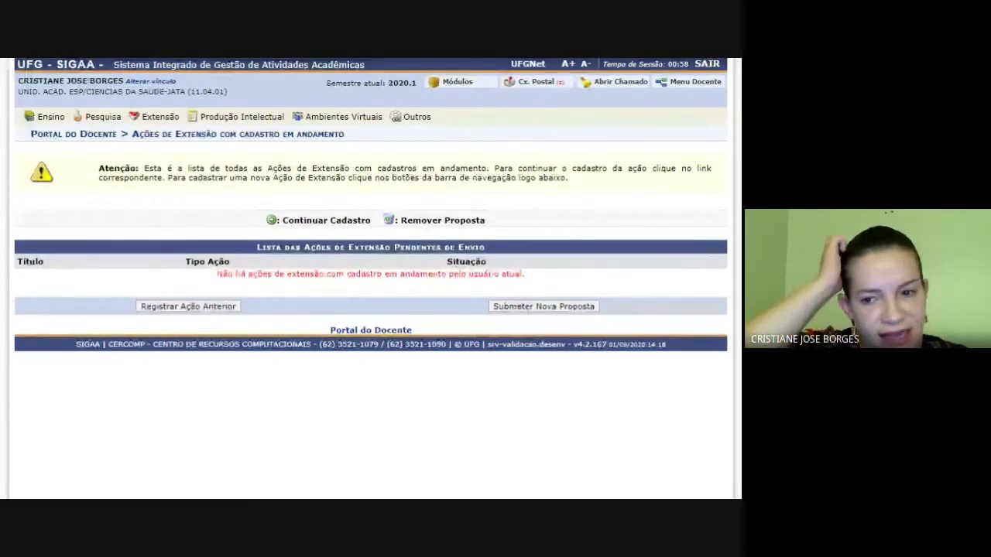
click(242, 116)
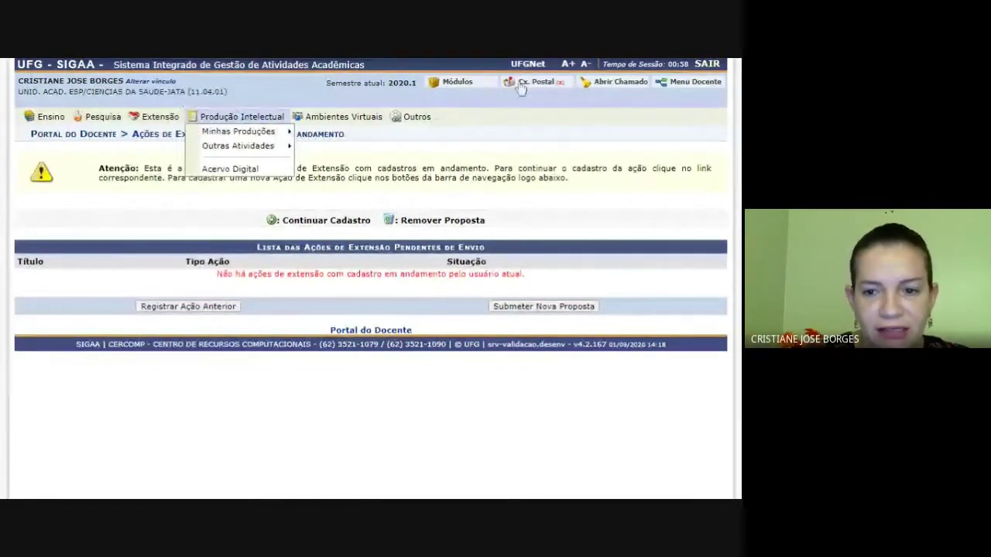
Look over the Módulos do SIGAA list and enter the Extensão module.
click(456, 82)
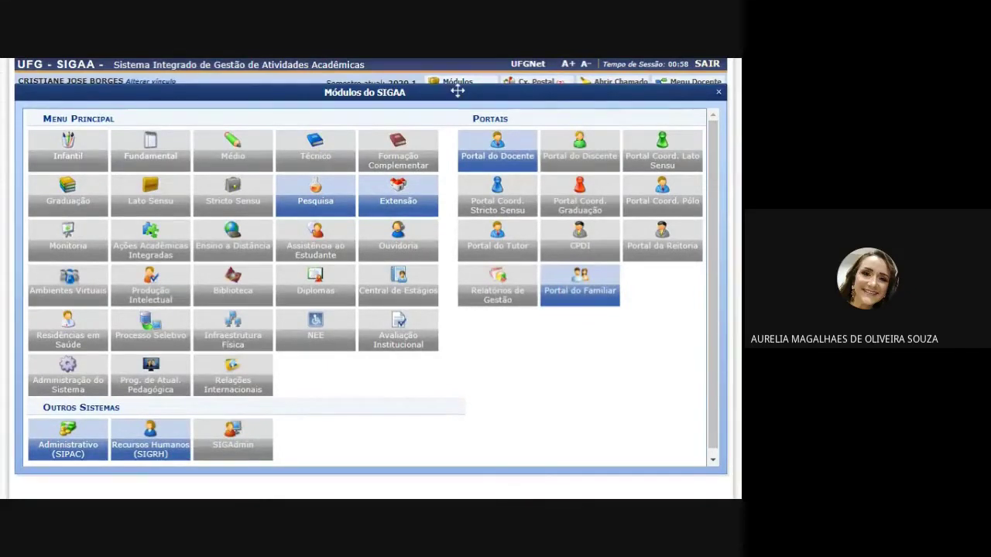
drag(458, 88, 459, 63)
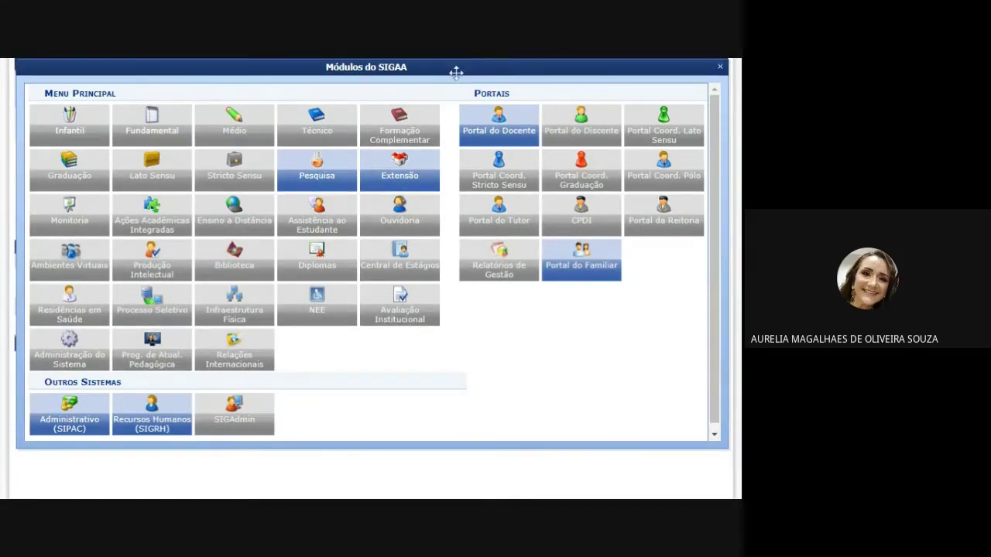
mouse_move(456, 72)
mouse_down()
mouse_move(453, 85)
mouse_move(463, 81)
mouse_move(455, 80)
mouse_up()
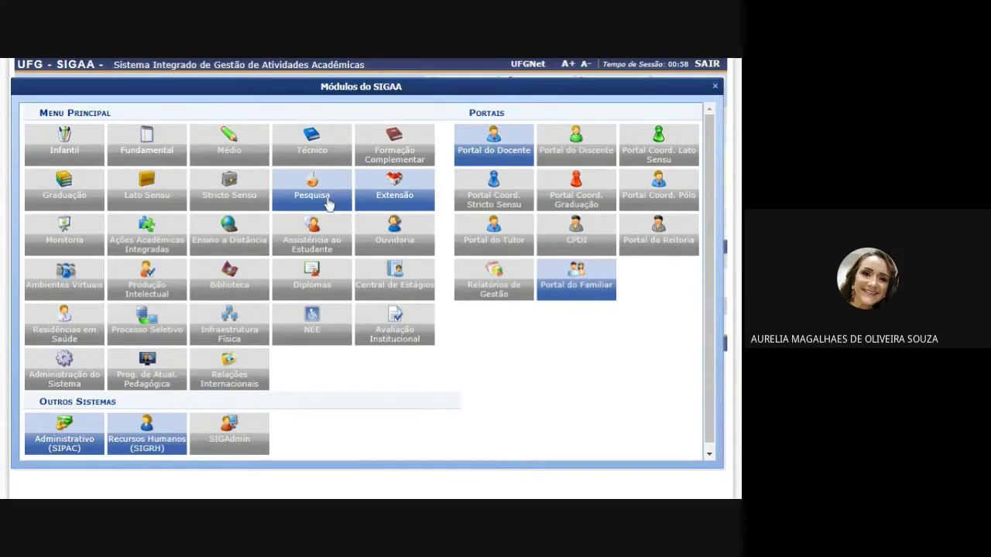
mouse_move(421, 86)
mouse_down()
mouse_move(420, 59)
mouse_move(422, 88)
mouse_up()
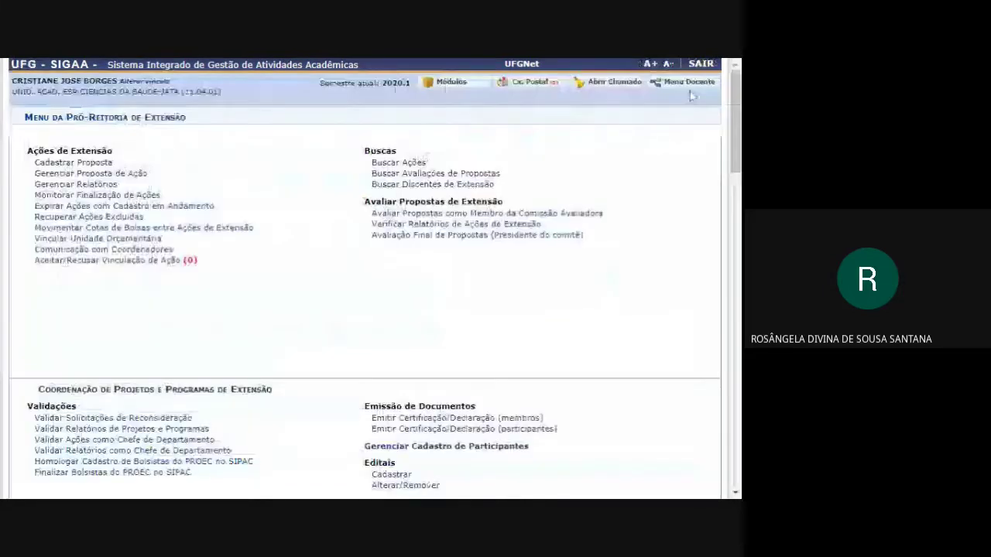
From the Gerenciar Minhas Ações services, go to Submeter Propostas and start a new extension proposal.
click(401, 147)
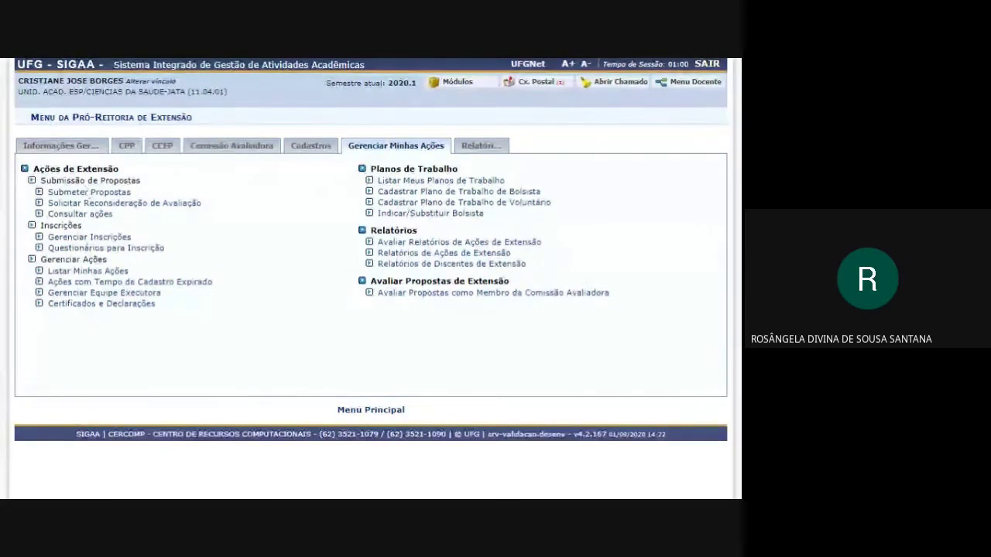
click(87, 192)
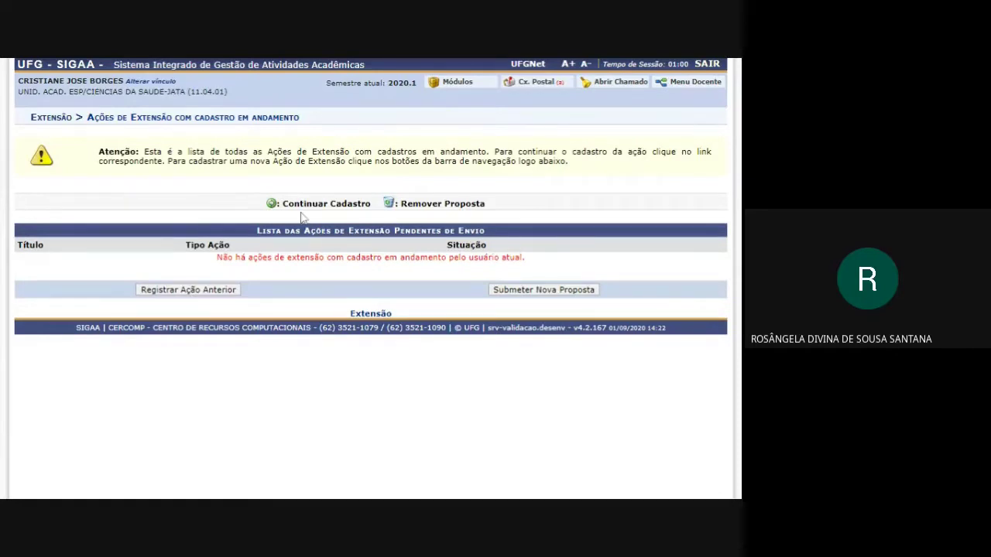
click(507, 294)
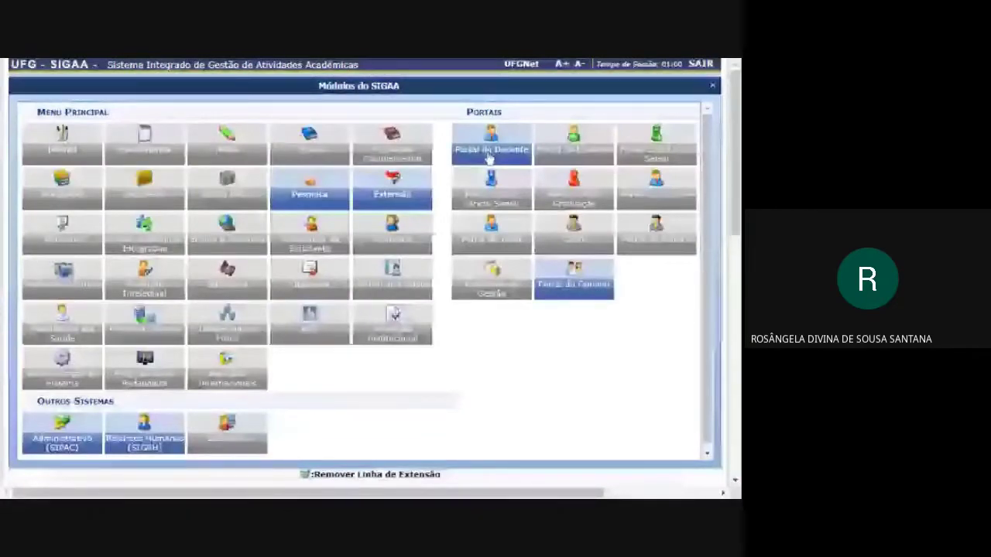
Return to the Portal do Docente and review its Extensão services, including Planos de Trabalho, Comissão de Avaliadores and Certificados e Declarações.
click(489, 155)
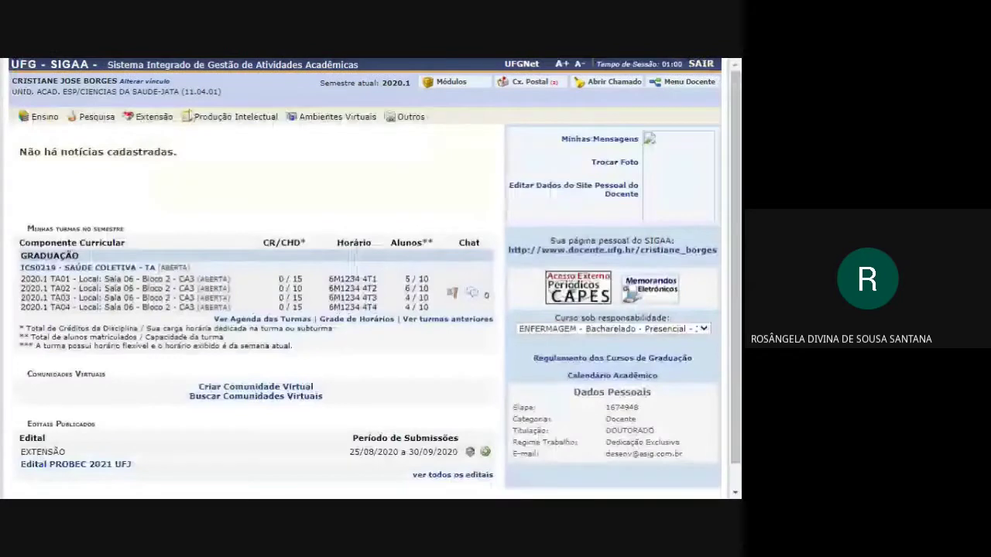
mouse_move(154, 116)
mouse_move(154, 149)
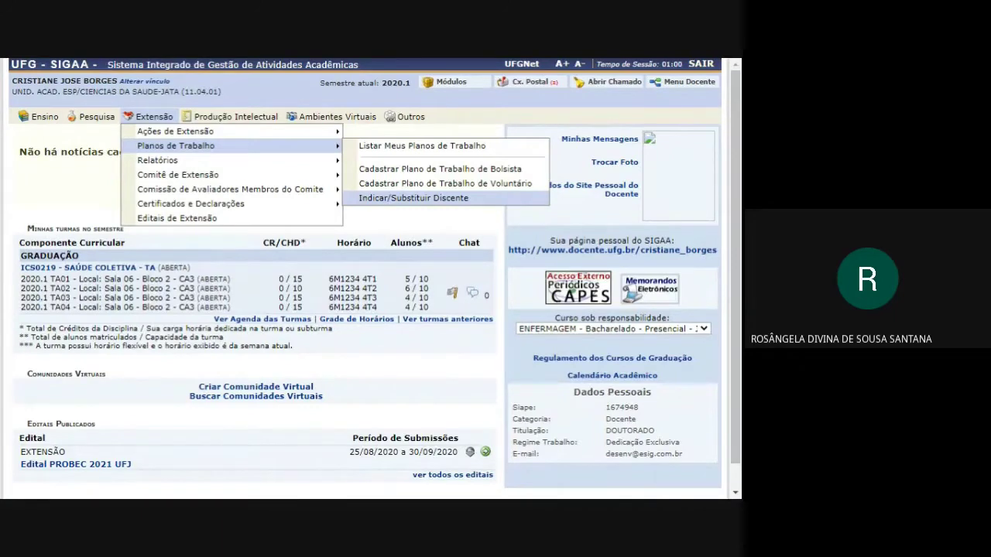
mouse_move(299, 165)
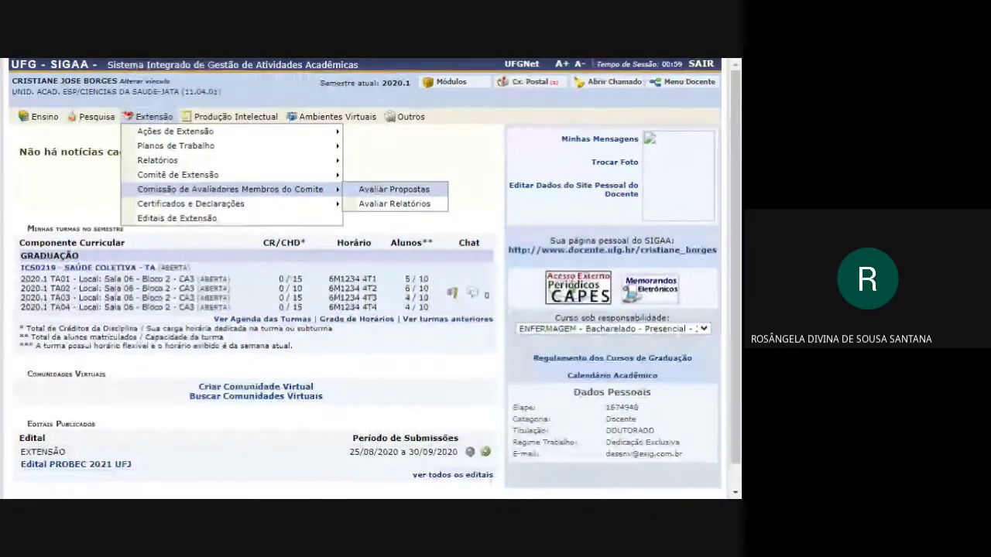
mouse_move(272, 204)
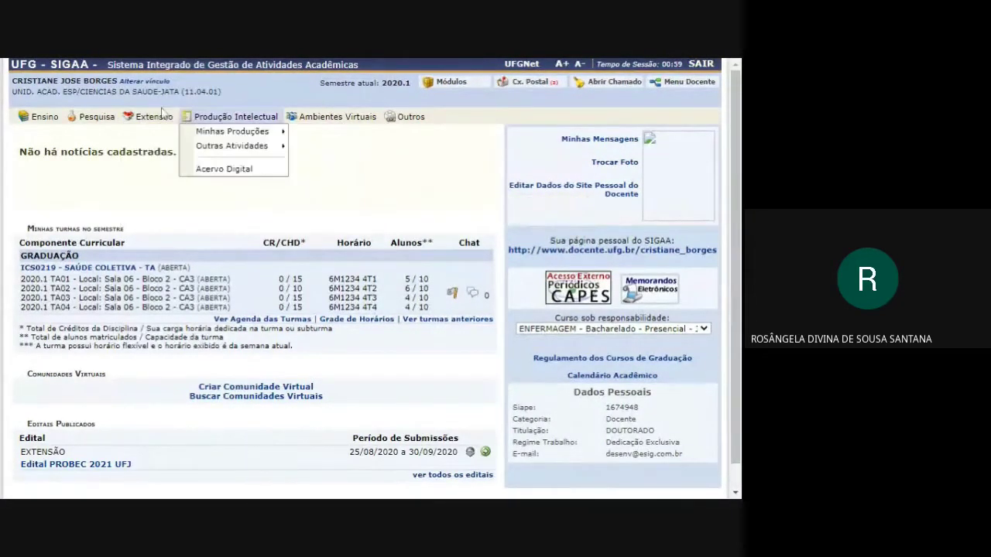
Open the Editais de Extensão list and try to view an edital's attached file.
mouse_move(152, 116)
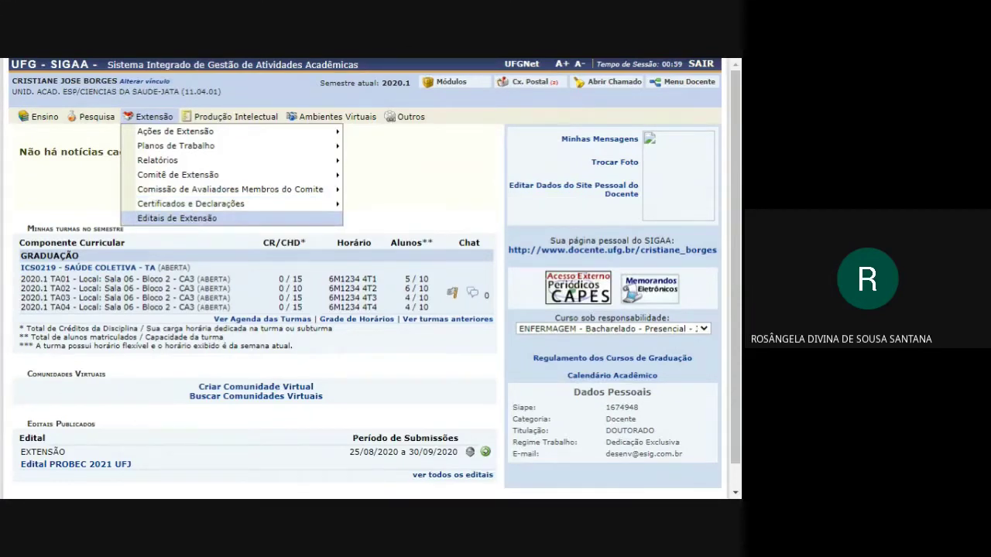
click(191, 218)
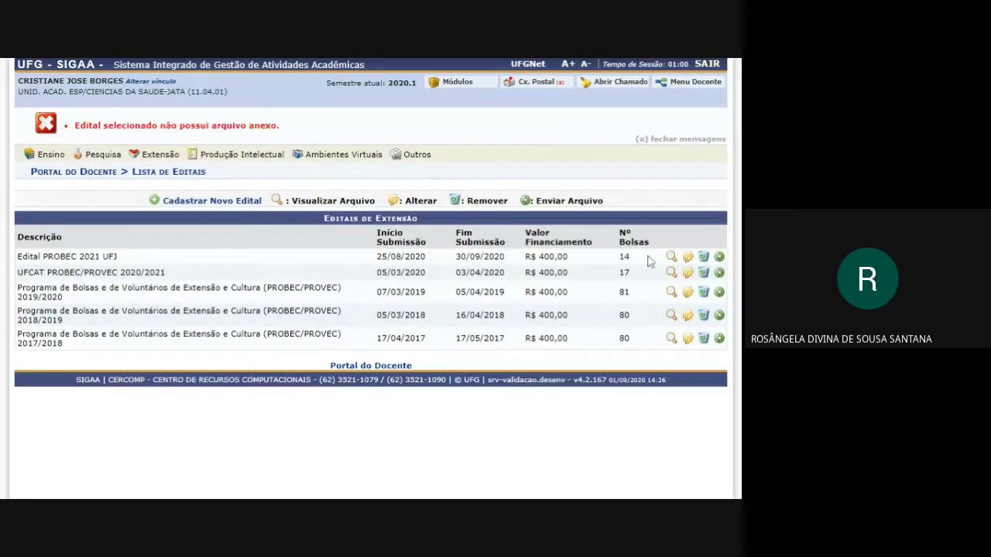
Review the extension proposal submission options from the Lista de Editais page and dismiss the error message.
click(155, 154)
mouse_move(170, 171)
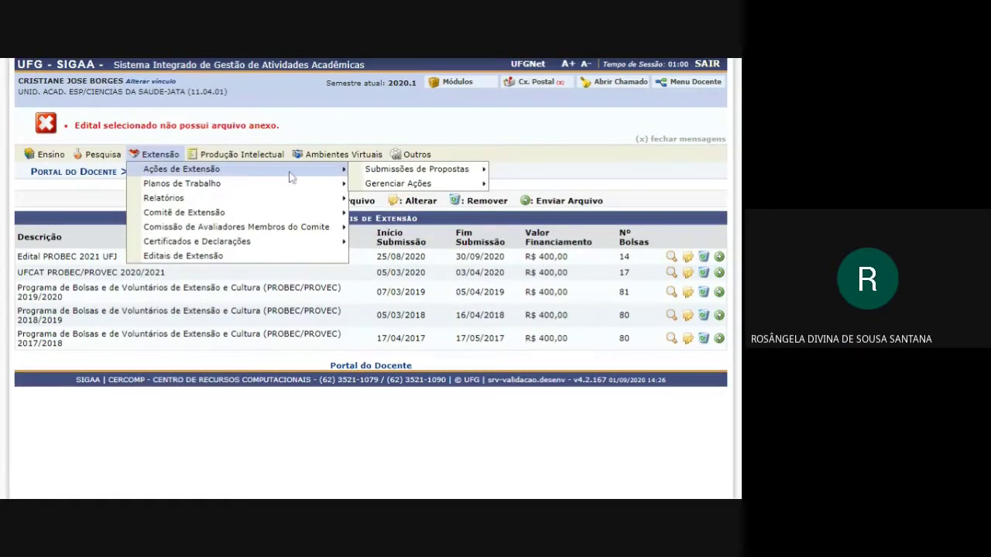
mouse_move(371, 170)
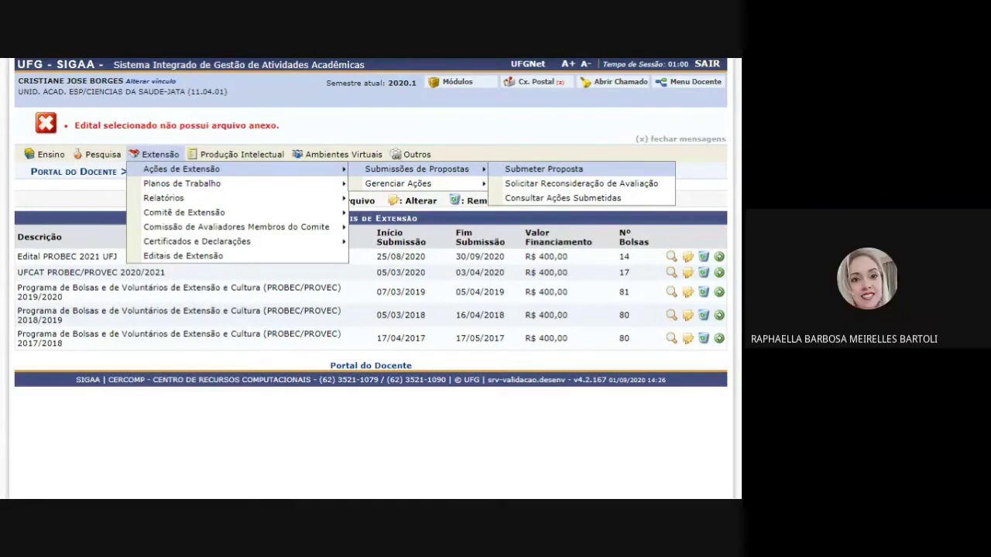
mouse_move(345, 244)
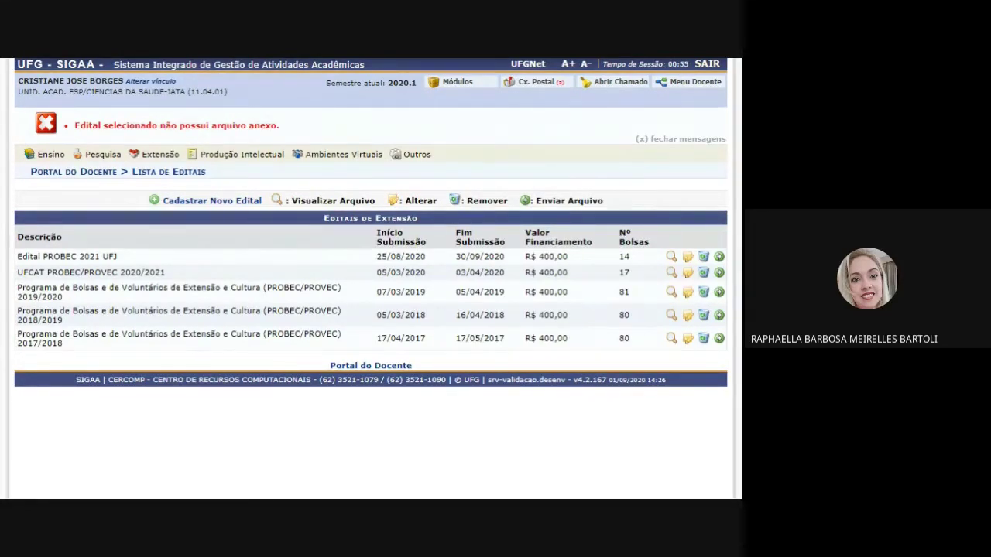
click(655, 139)
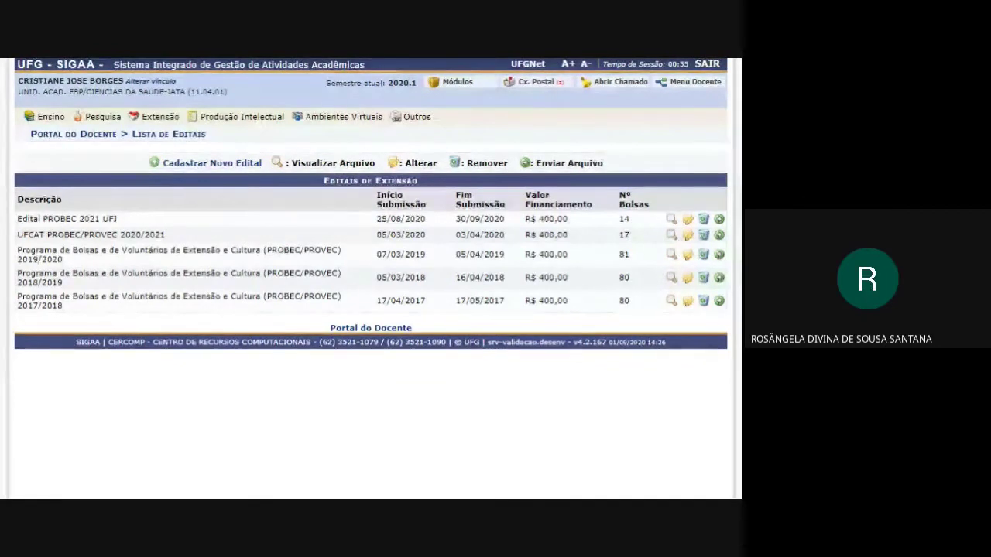
From the Extensão services on the Editais page, open Submeter Proposta under Submissões de Propostas.
click(160, 117)
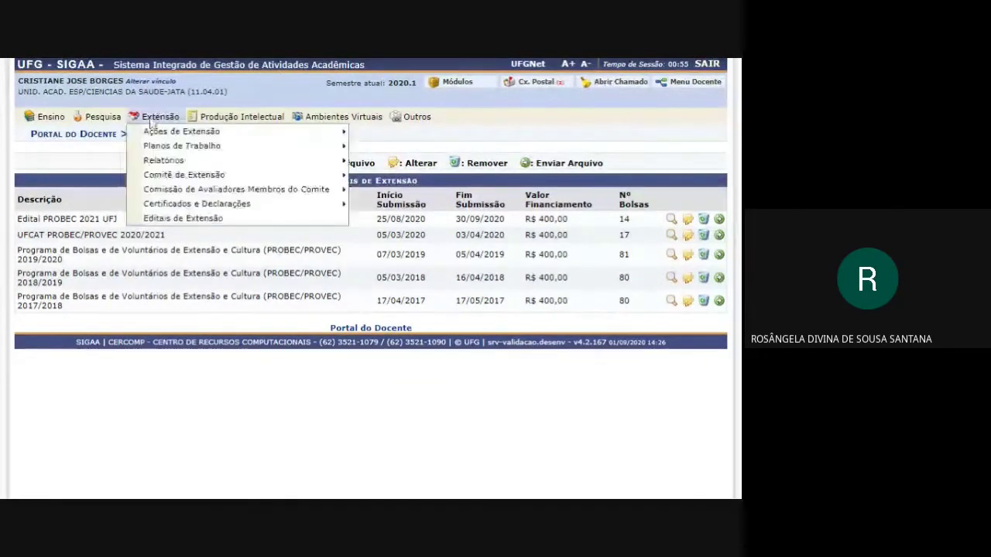
mouse_move(170, 133)
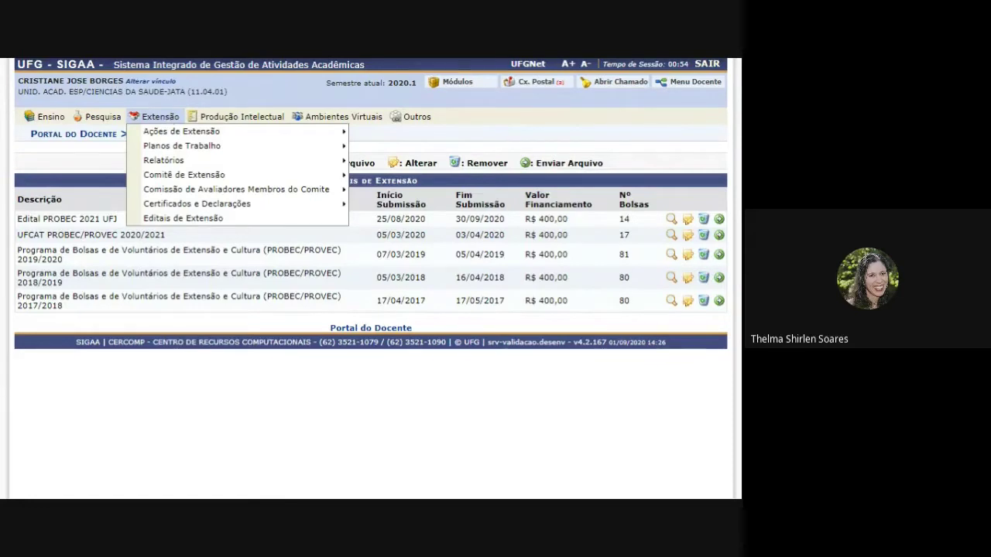
mouse_move(334, 130)
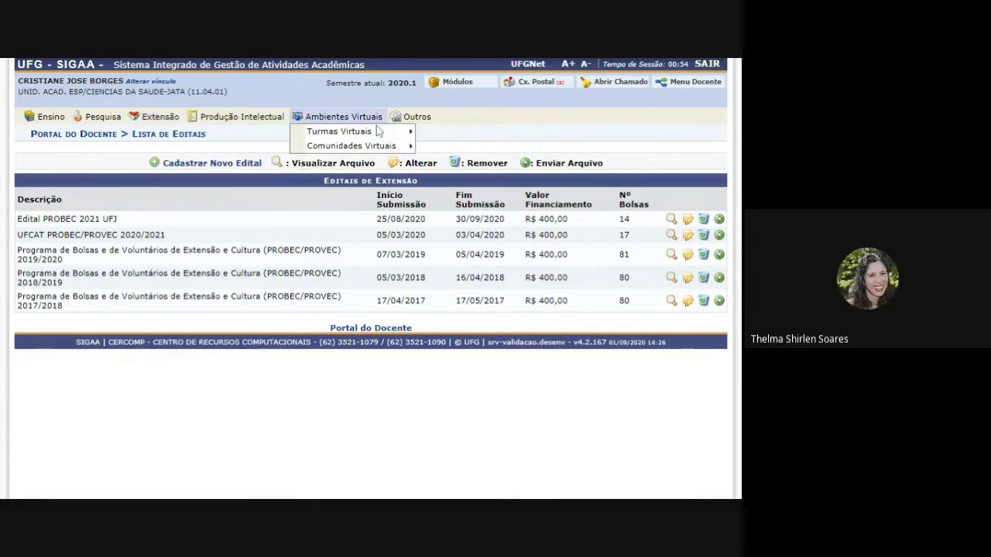
mouse_move(418, 132)
click(521, 136)
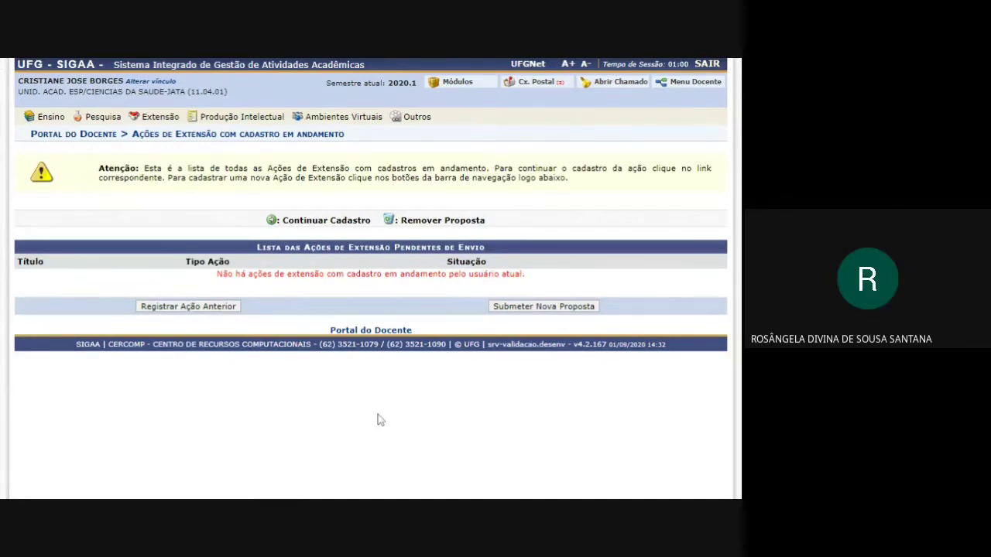
Reopen Submeter Proposta, start a new extension proposal and choose Projeto as the action type.
mouse_move(167, 120)
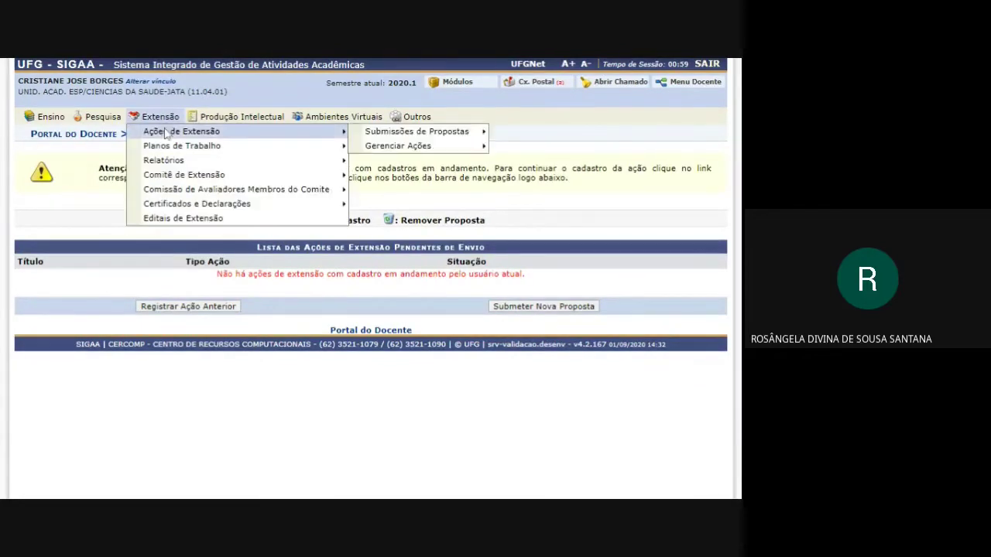
mouse_move(418, 132)
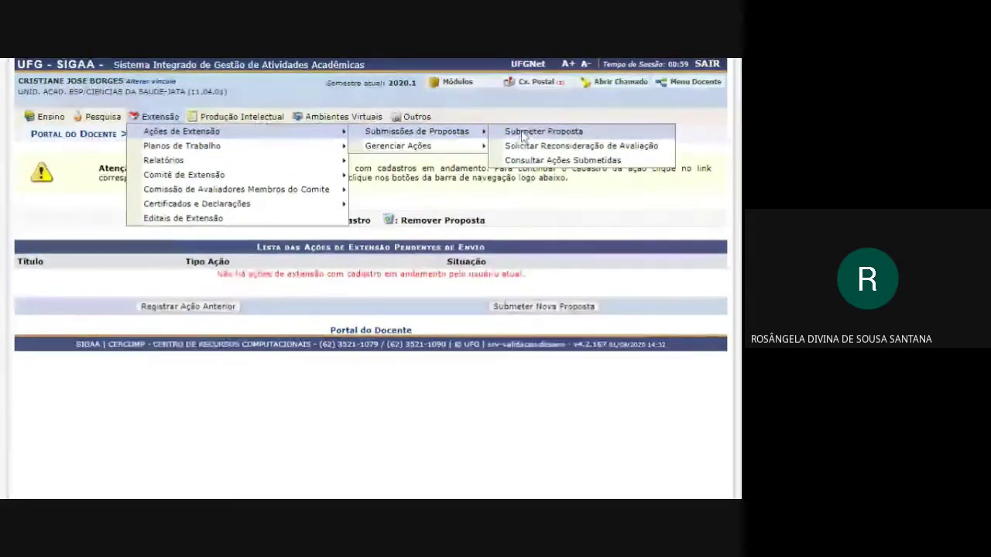
click(535, 131)
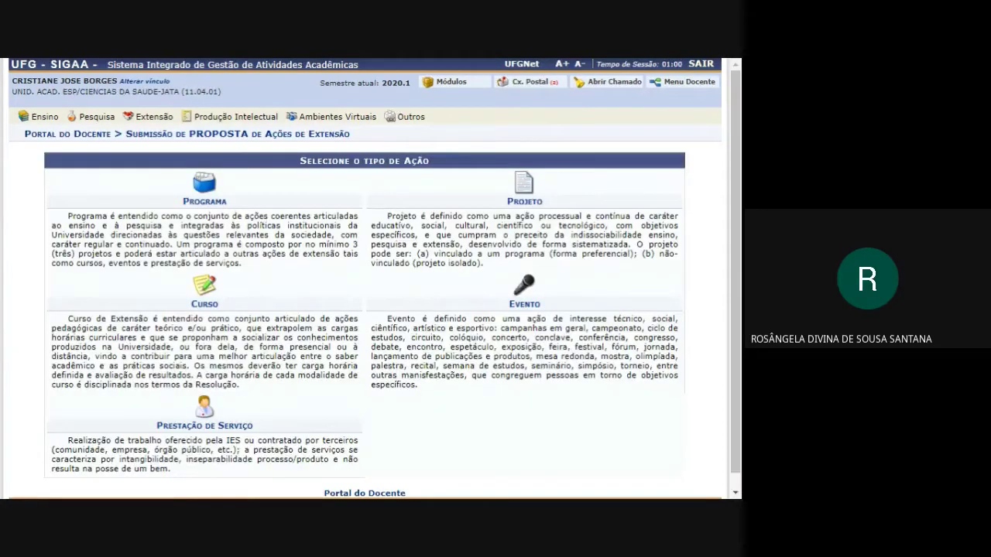
click(526, 203)
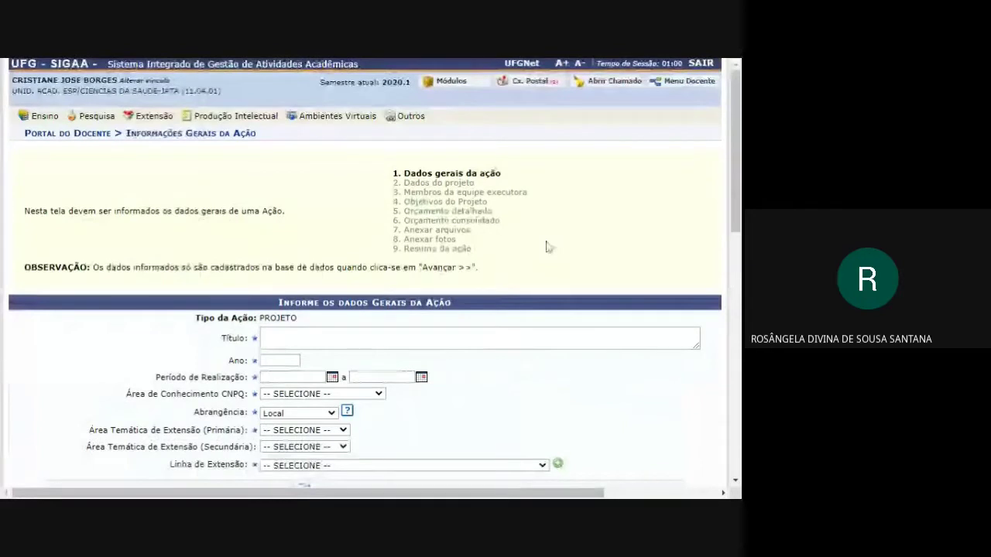
Enter "PROJETO Edital UFJ" as the project's title and set its year to 2020.
scroll(547, 246, down, 2)
double_click(274, 175)
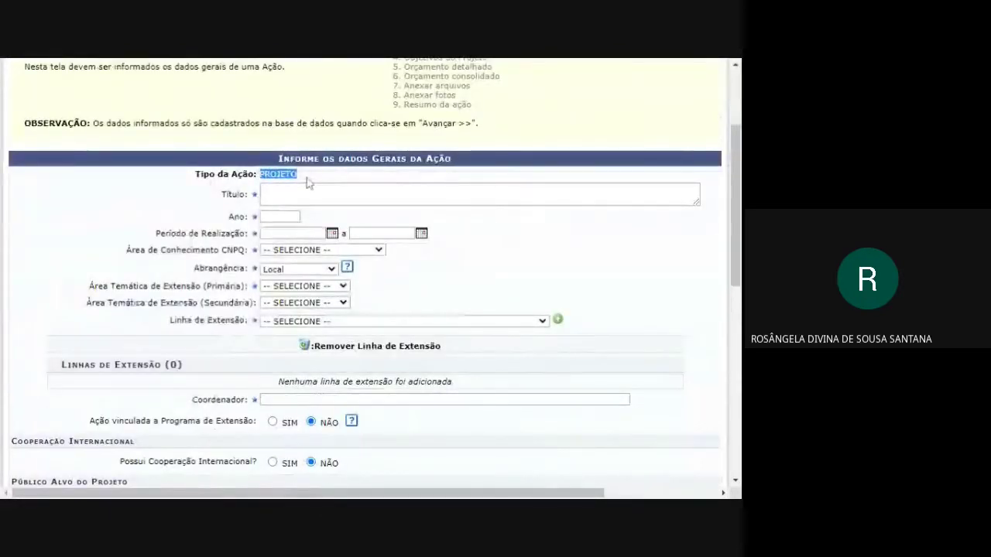
key(ctrl+c)
key(Tab)
key(ctrl+v)
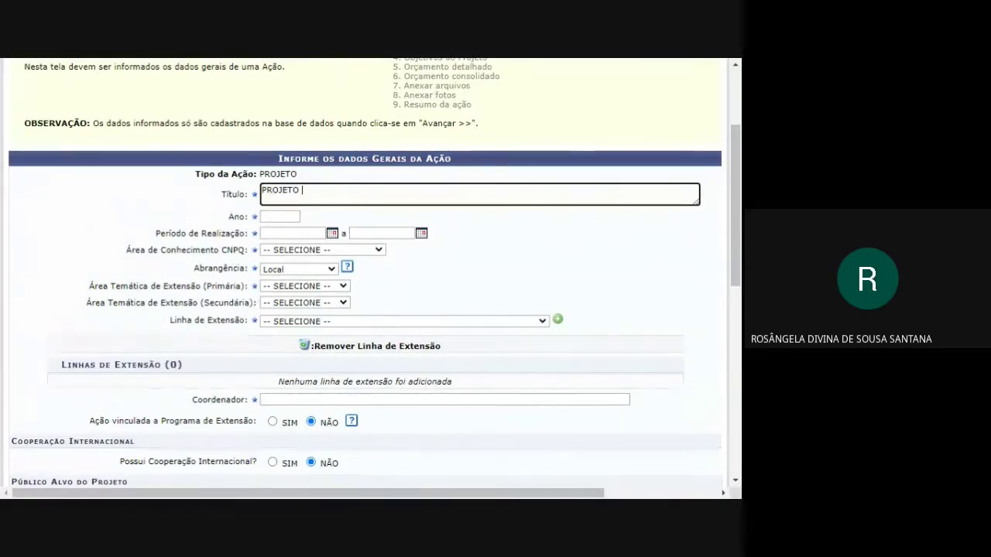
text(Edital )
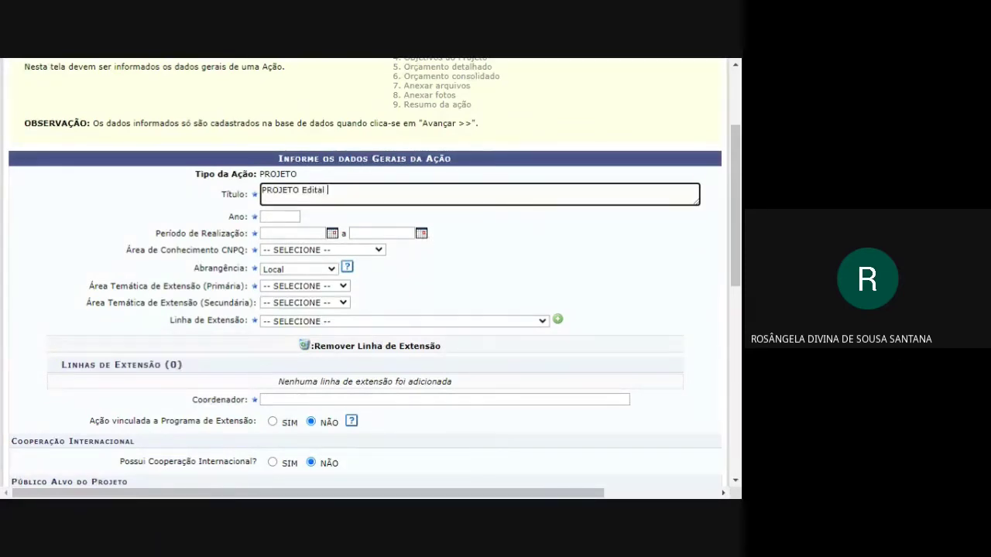
text(UFH)
key(BackSpace)
text(J)
key(Tab)
text(2020)
key(Tab)
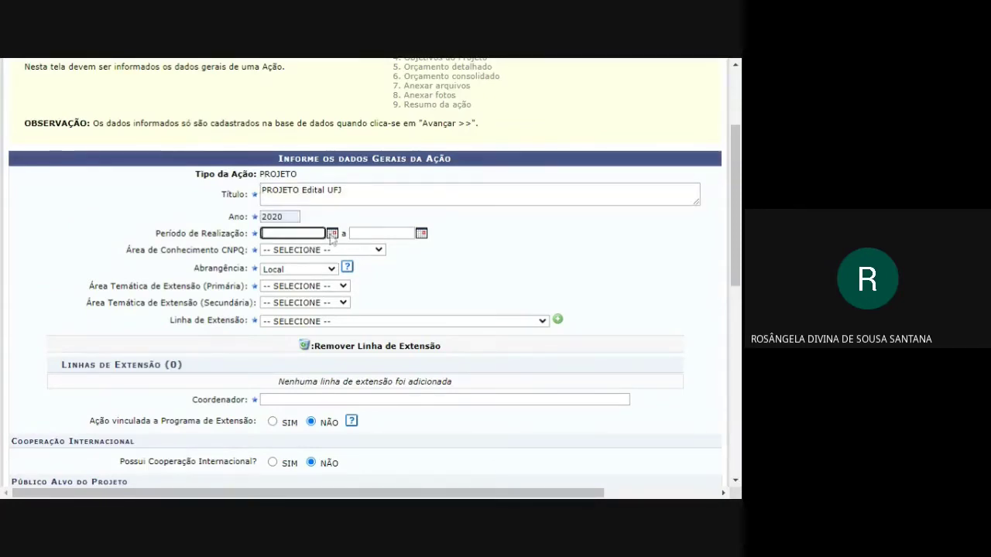
Set the start date of the Período de Realização to 01/09/2020.
text(11/08/2020)
key(BackSpace)
click(332, 234)
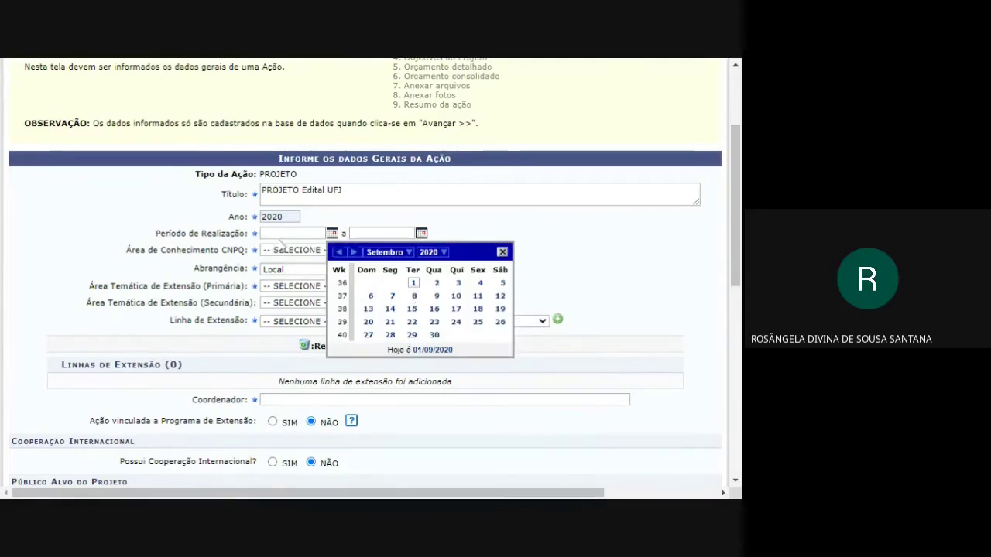
click(415, 284)
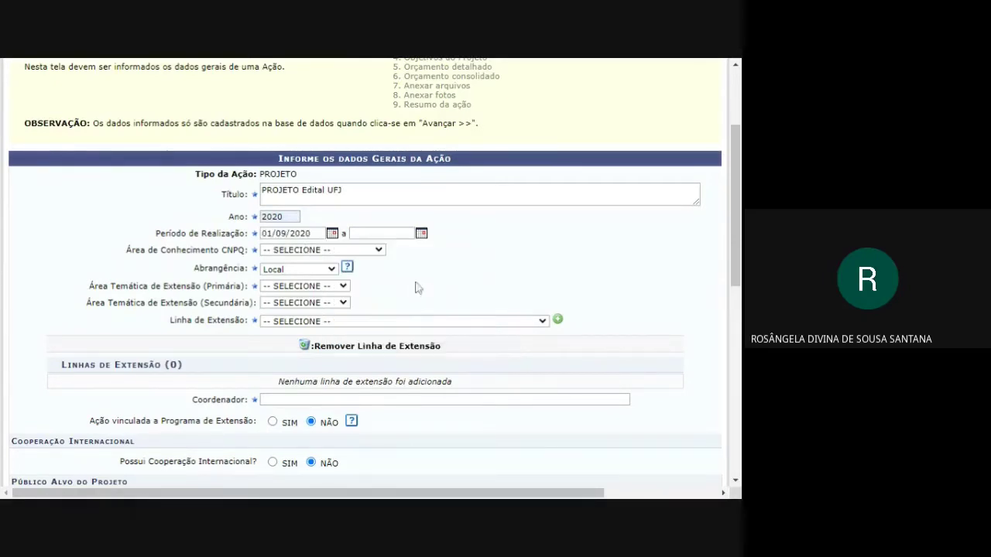
Set the end date of the Período de Realização to 30/12/2021.
click(421, 234)
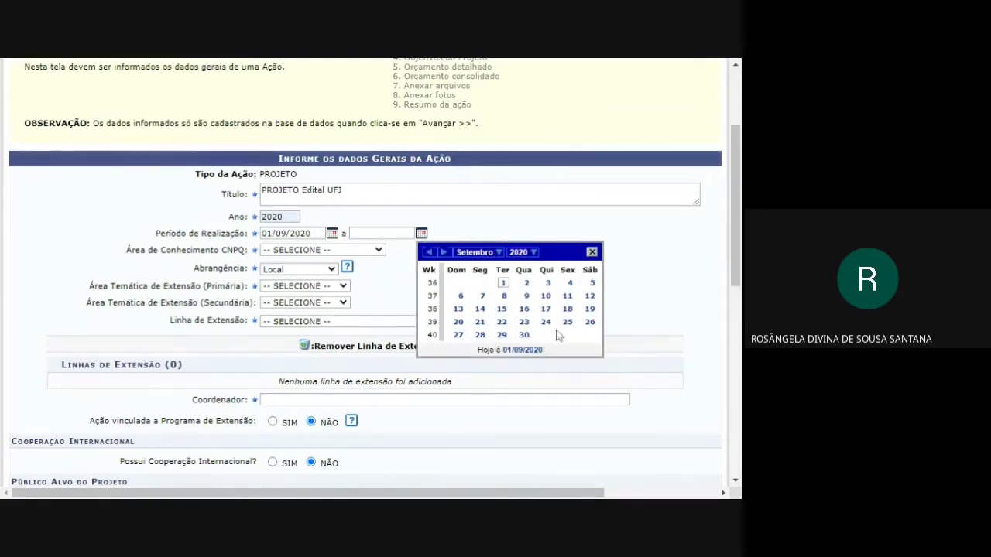
click(421, 234)
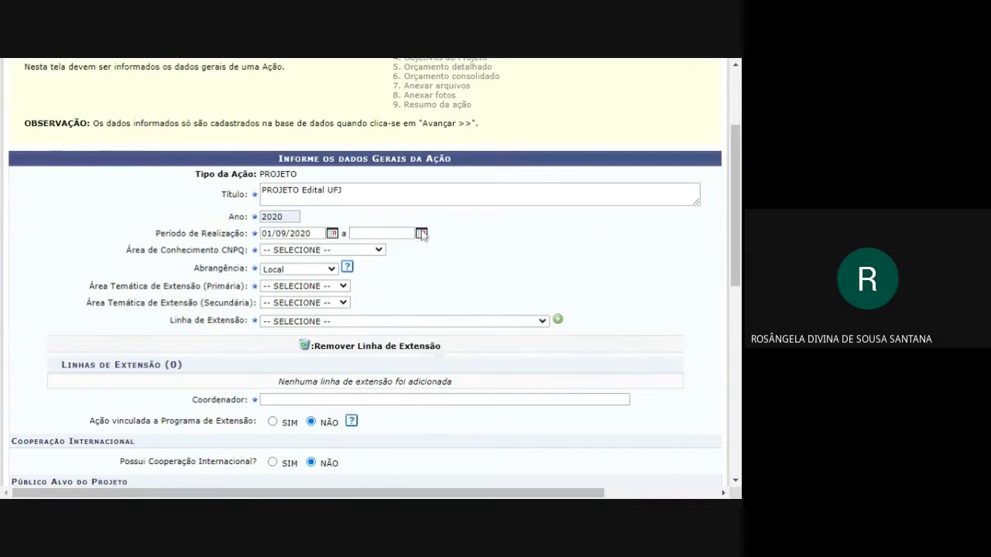
click(422, 235)
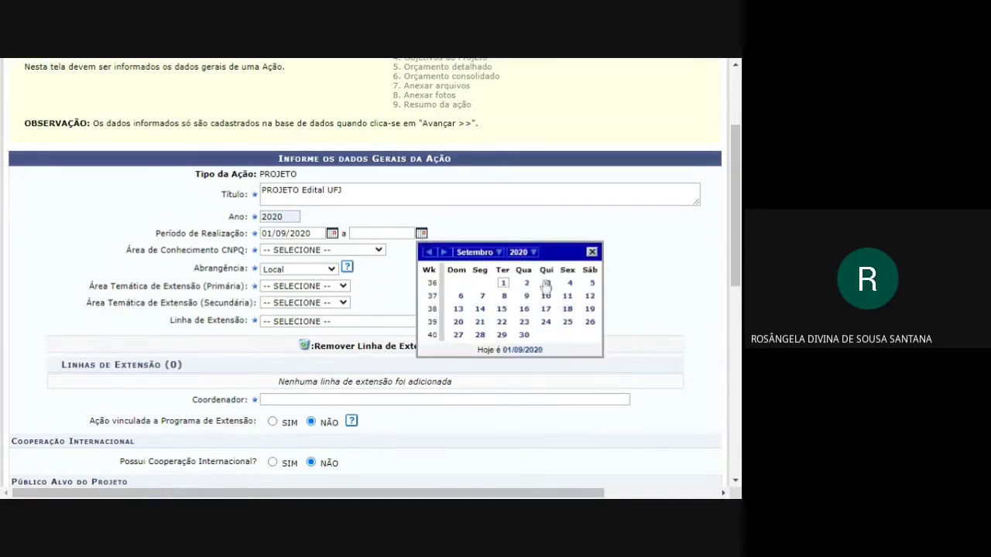
click(521, 252)
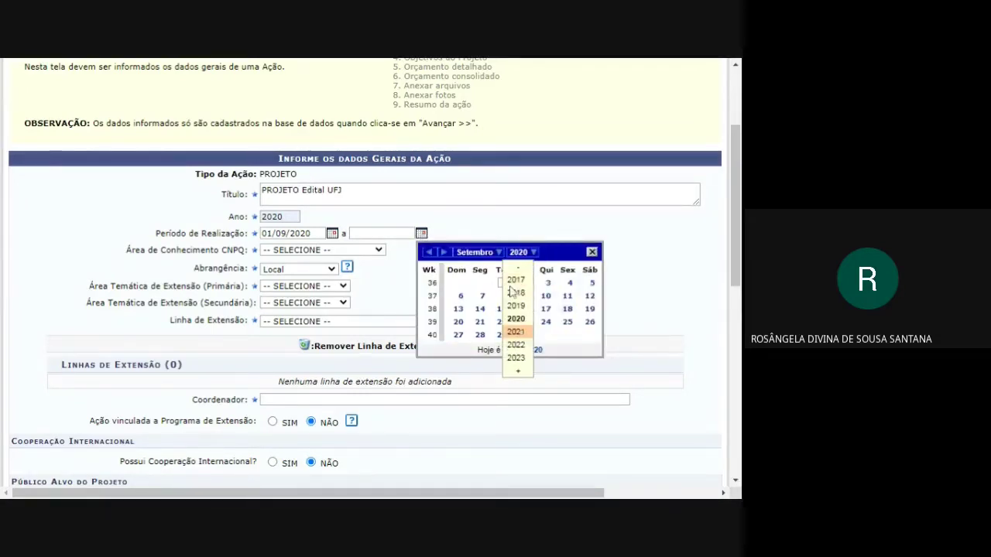
click(515, 331)
click(474, 252)
click(476, 409)
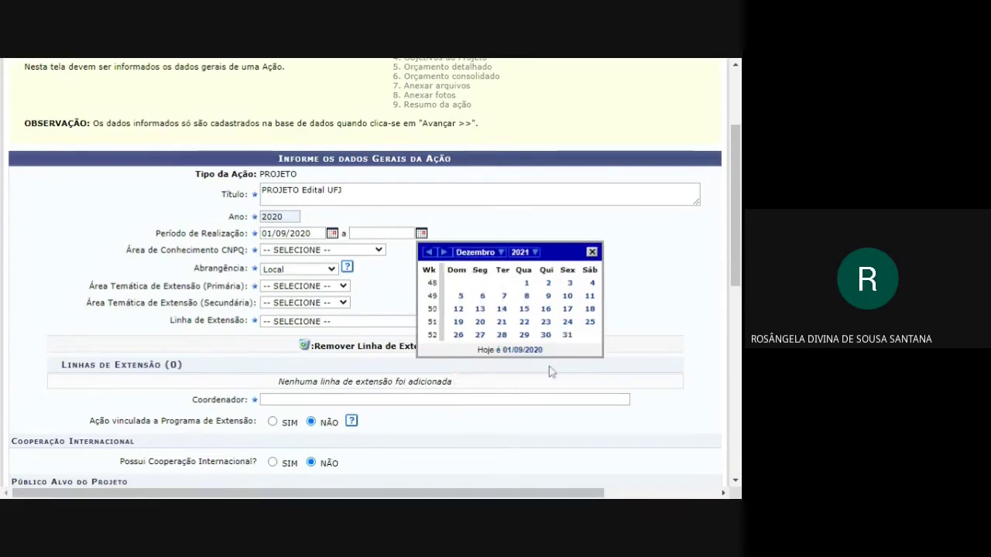
click(546, 335)
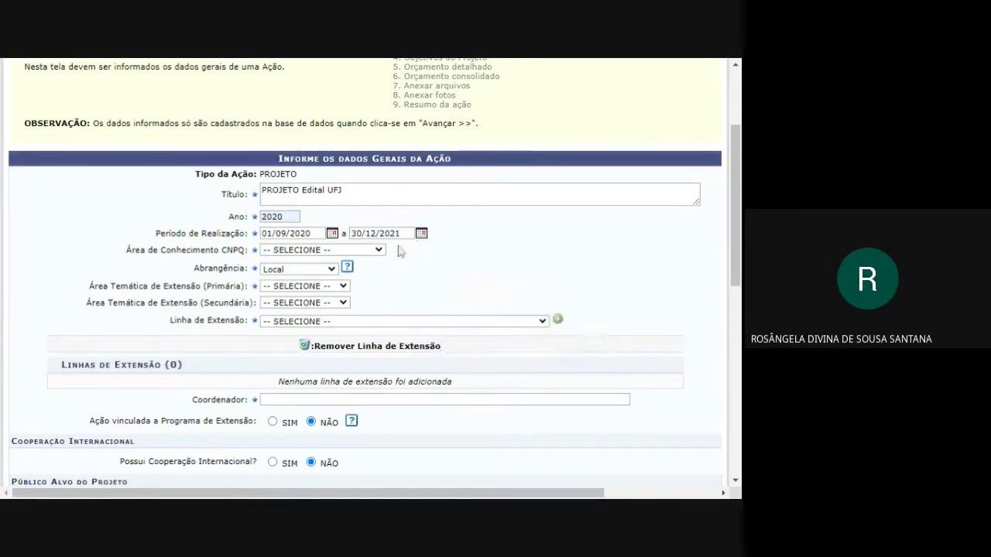
Classify the project under Ciências Biológicas with Local reach, Educação as primary thematic area and Direitos Humanos as secondary.
click(330, 263)
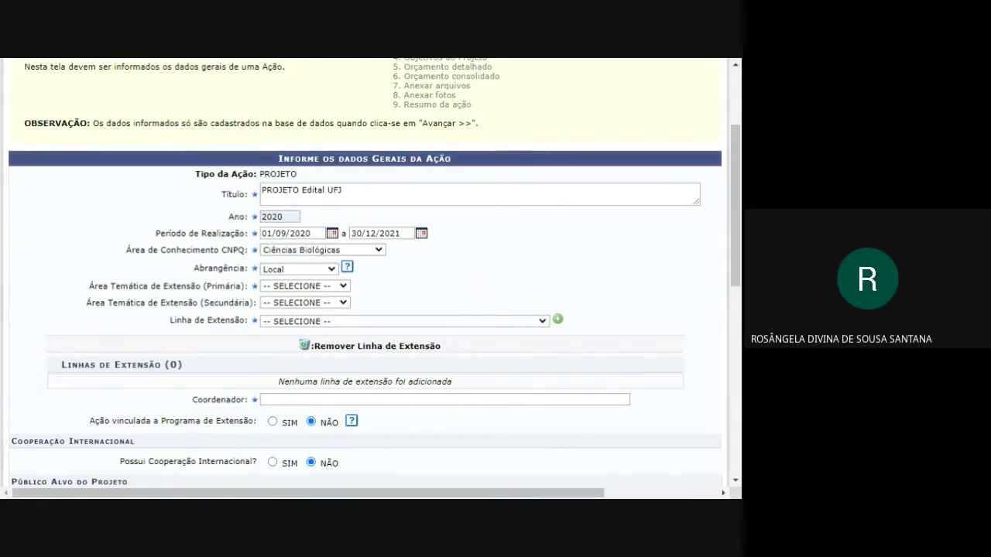
drag(195, 268, 248, 268)
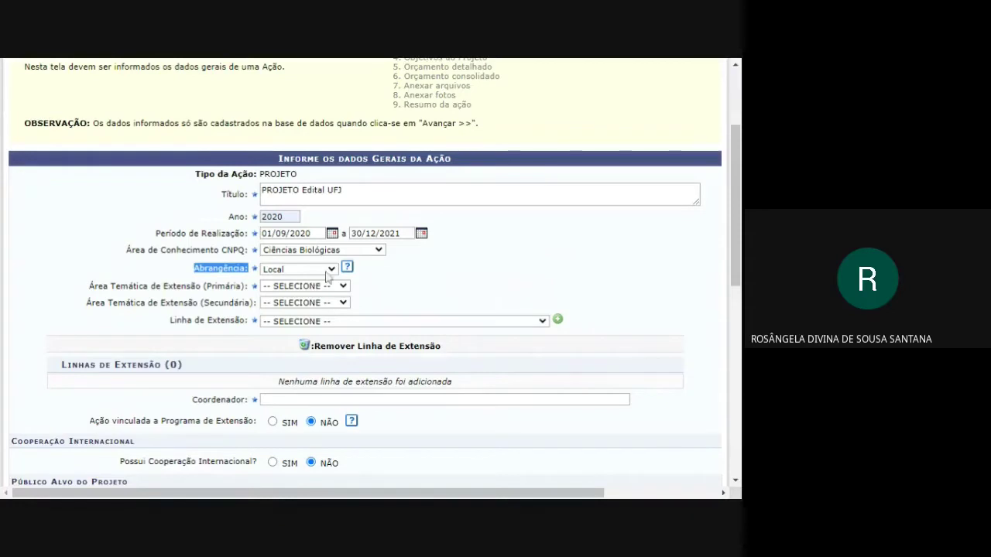
mouse_move(348, 268)
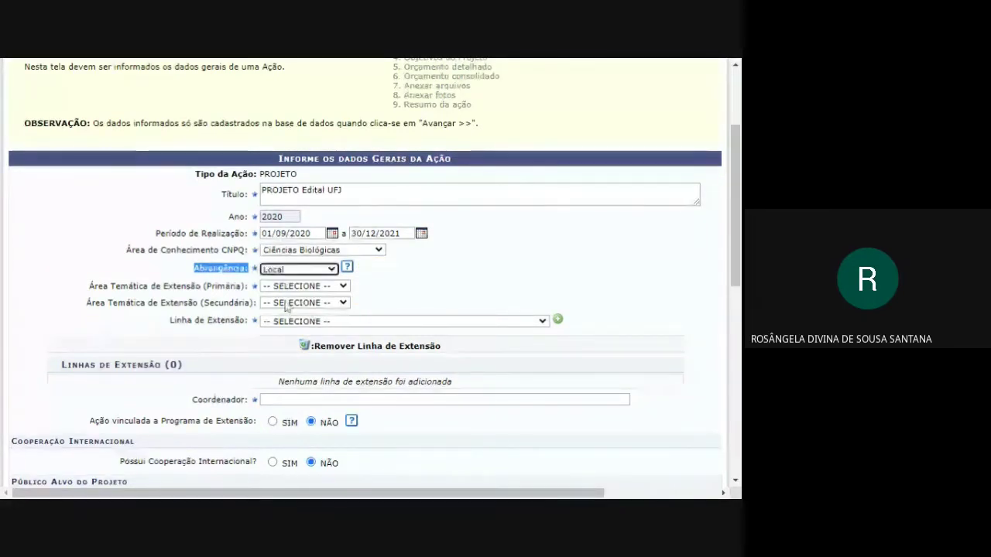
click(409, 295)
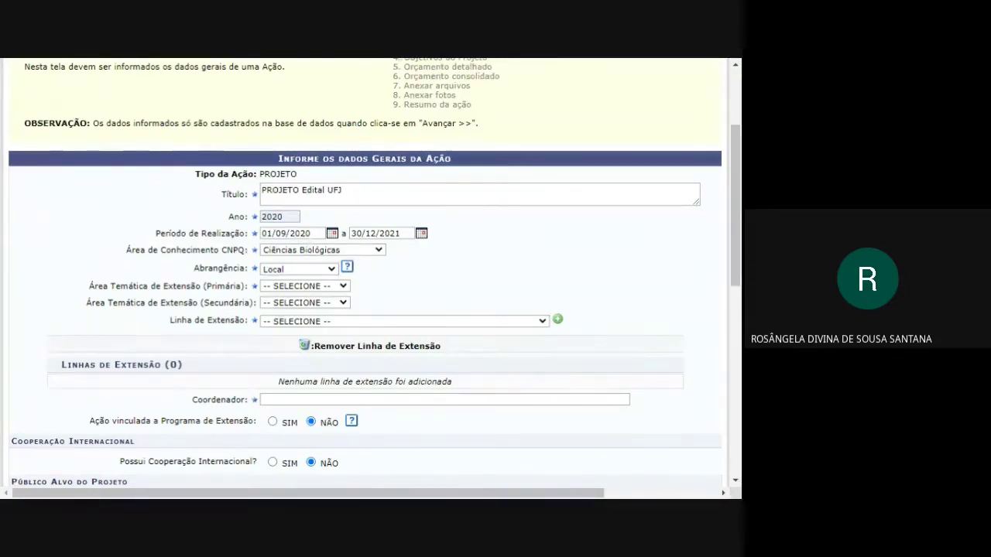
click(305, 286)
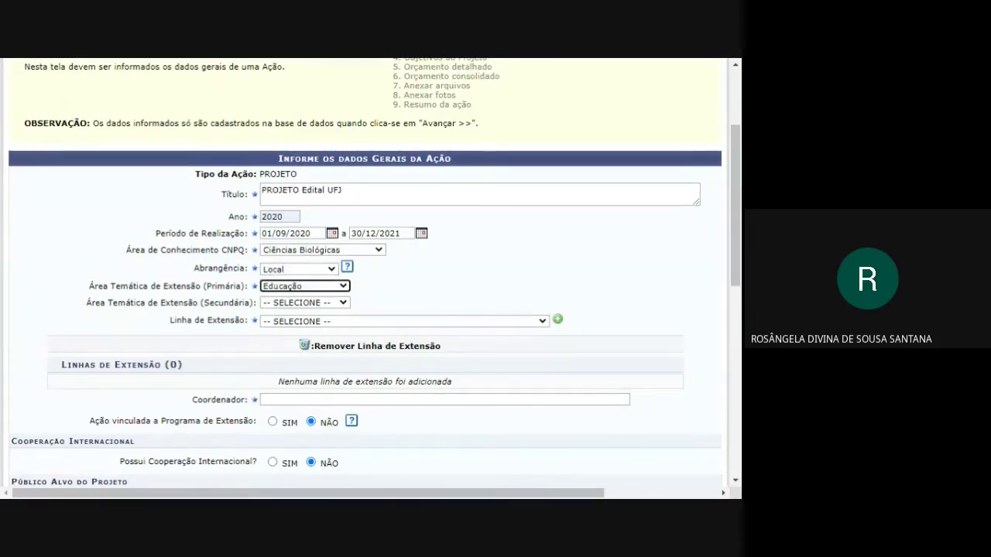
click(308, 323)
Add Educação Profissional to the project's Linhas de Extensão and check its entry in the list.
click(326, 324)
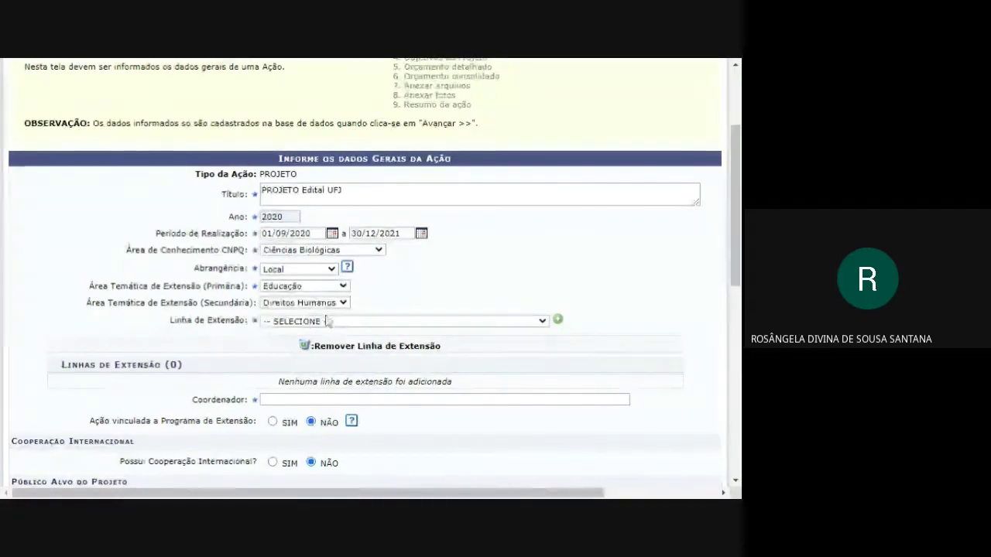
click(397, 294)
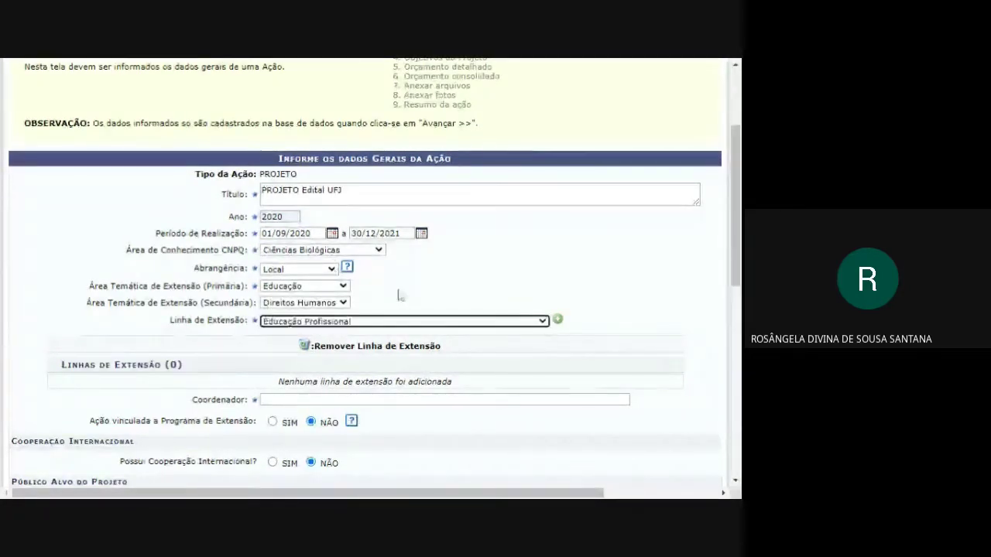
click(558, 322)
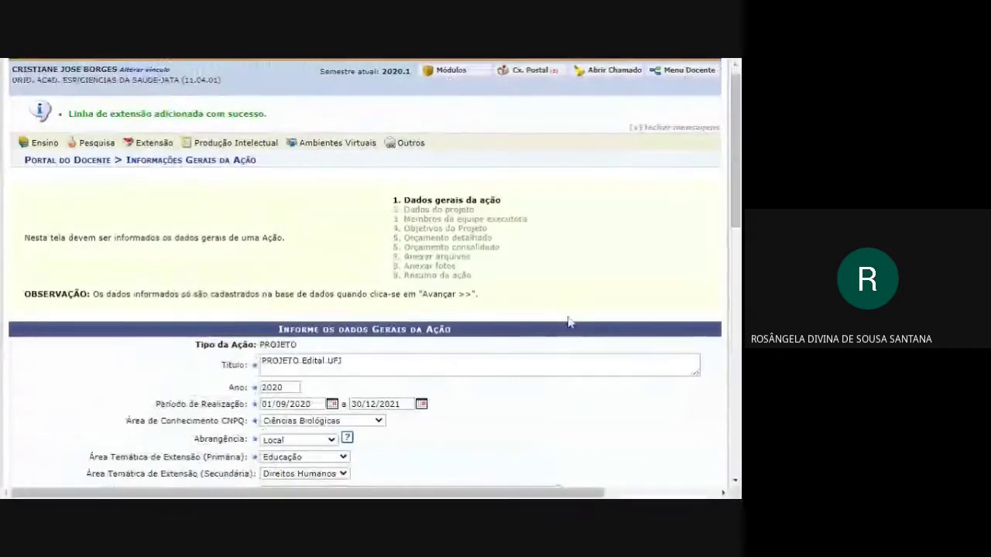
scroll(521, 316, down, 2)
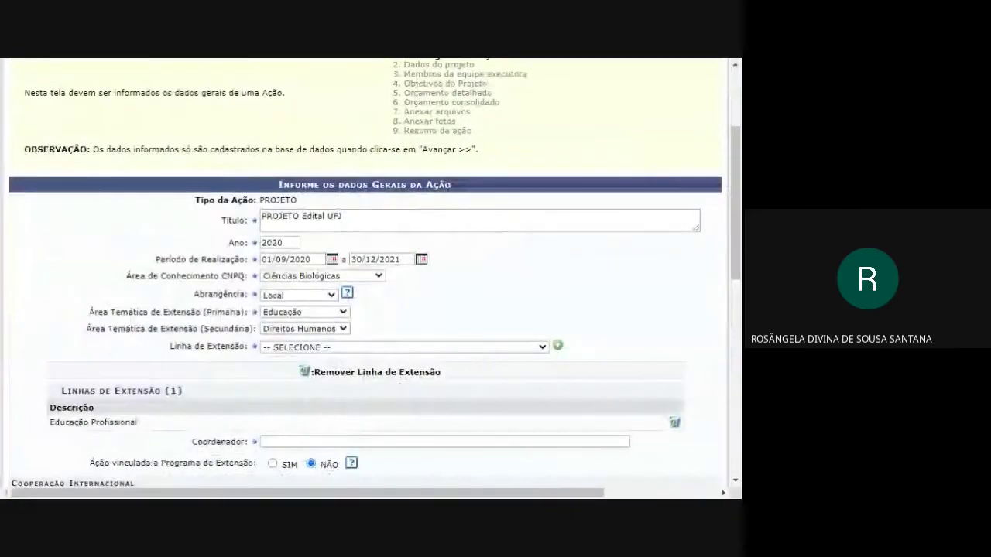
drag(138, 422, 49, 421)
click(189, 430)
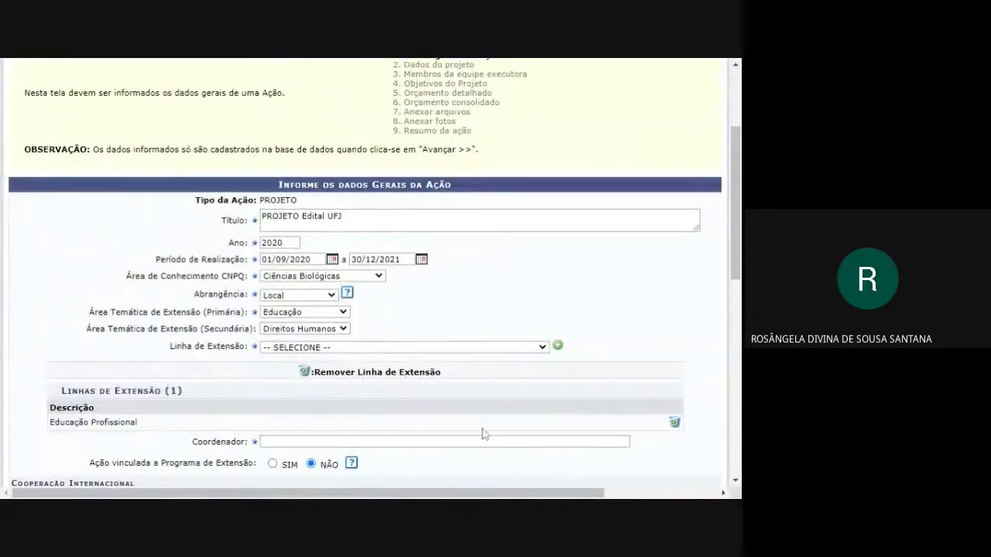
Add Artes Plásticas as a second Linha de Extensão for the project.
scroll(533, 409, down, 2)
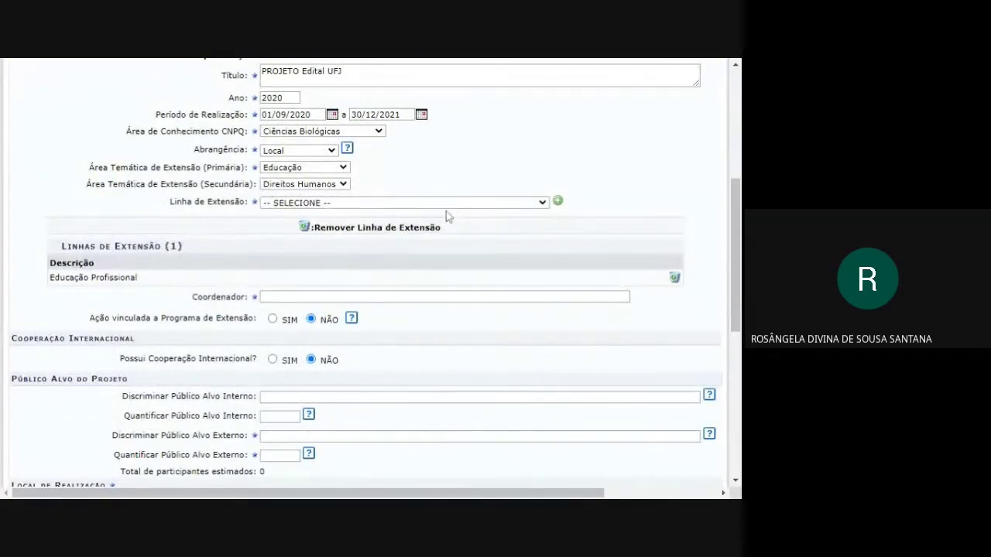
click(433, 258)
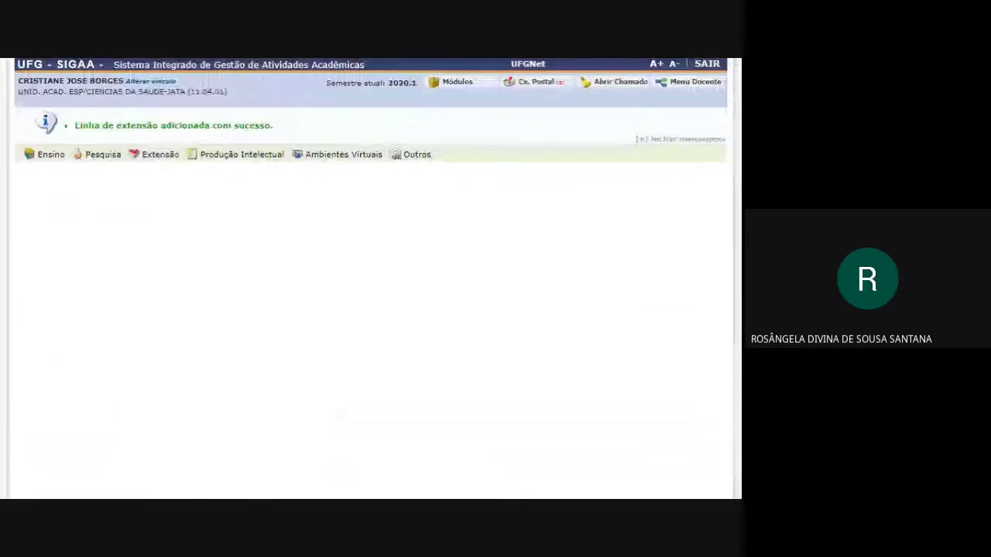
scroll(517, 219, down, 3)
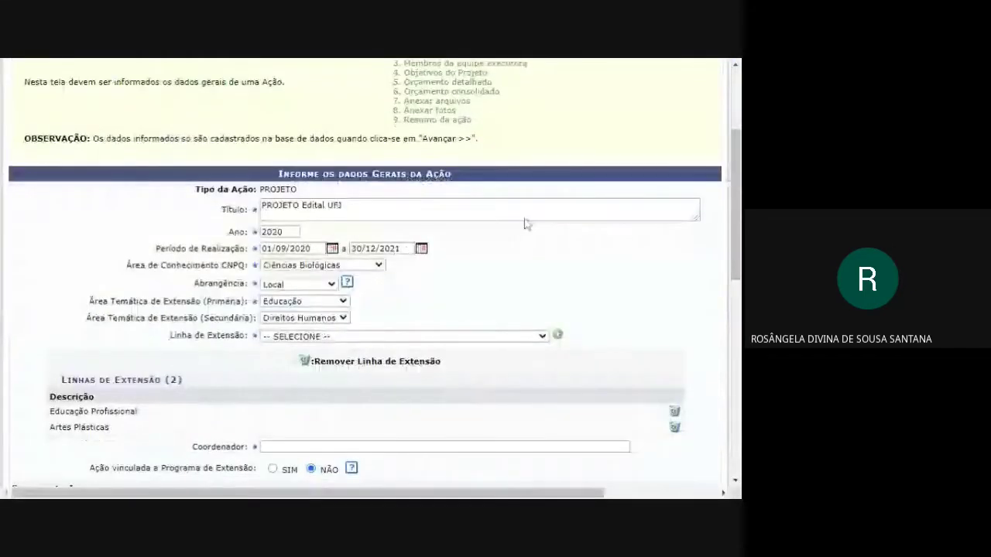
Search for the project coordinator by name and select the matching person as Coordenador.
scroll(525, 224, down, 3)
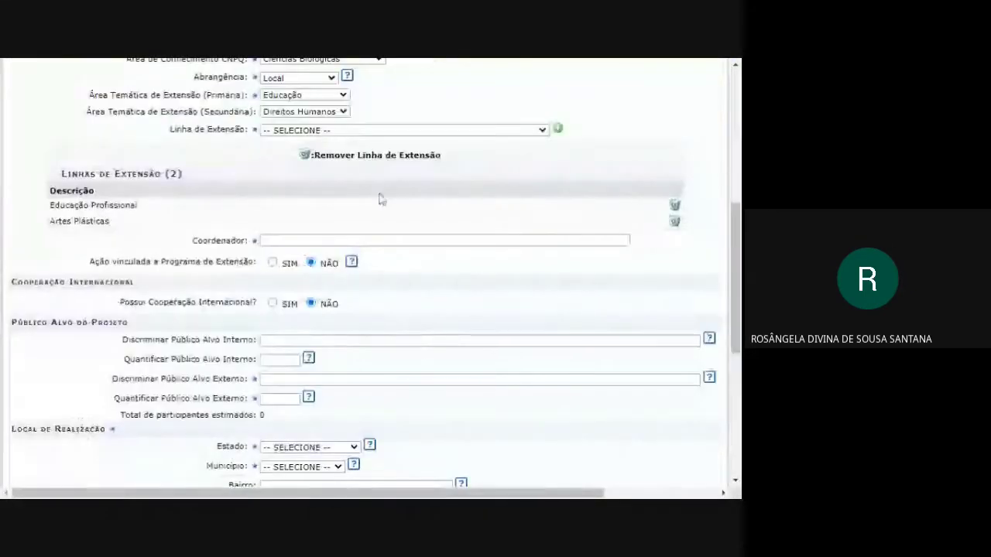
click(396, 241)
text(c)
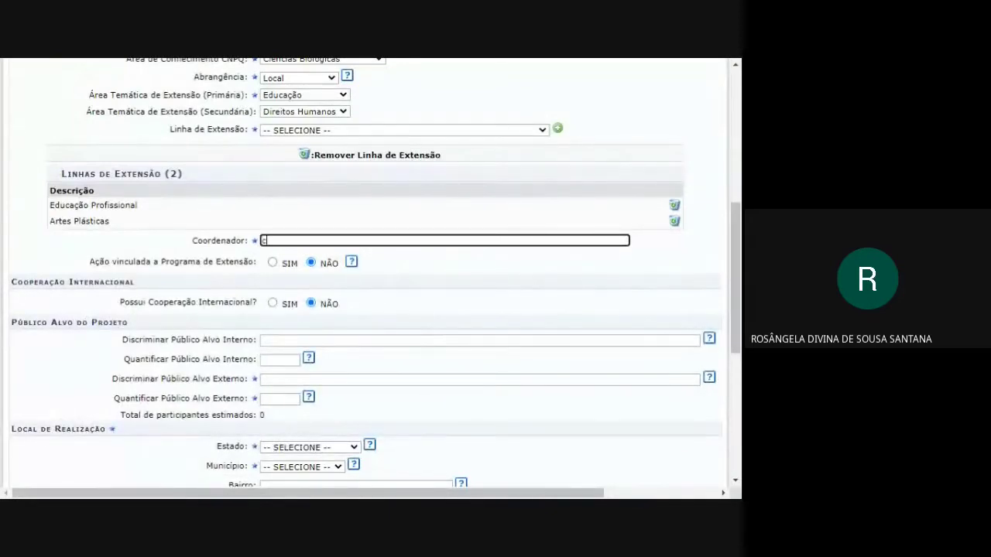
text(ristian)
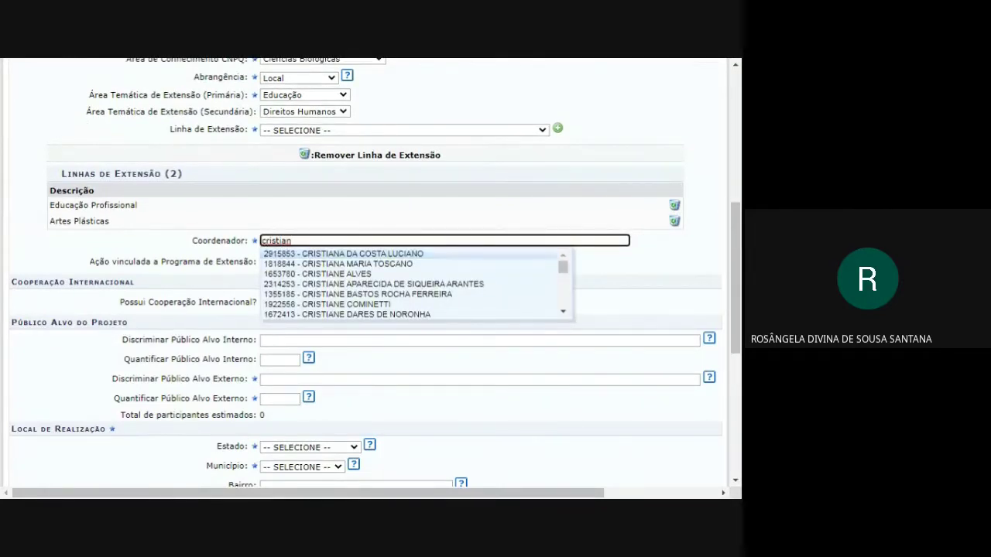
text(e bor)
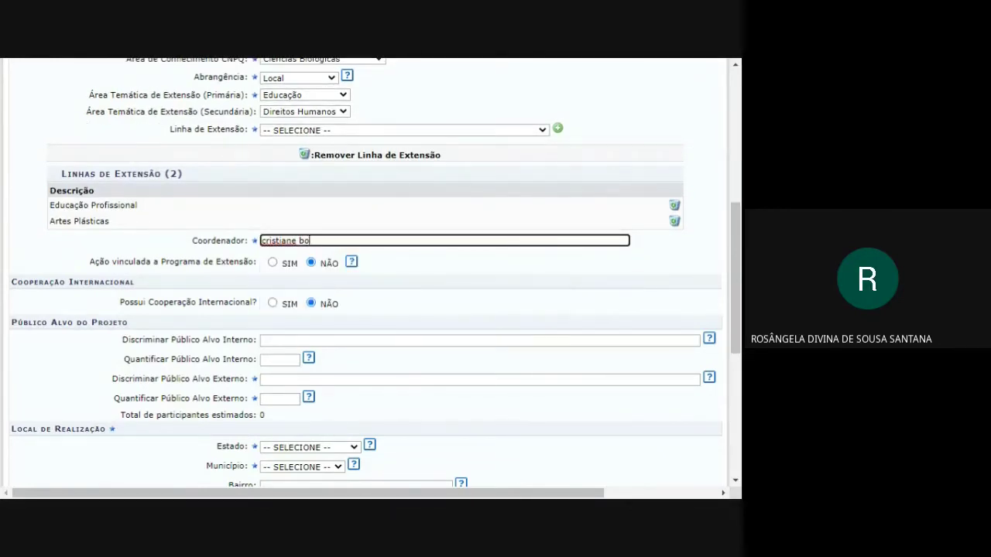
key(BackSpace)
key(BackSpace)
key(BackSpace)
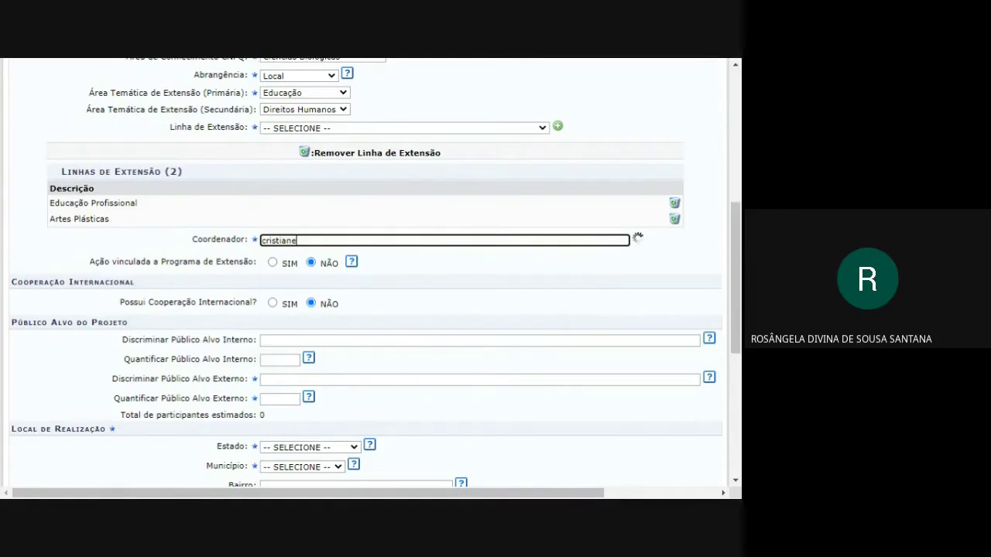
scroll(422, 271, down, 3)
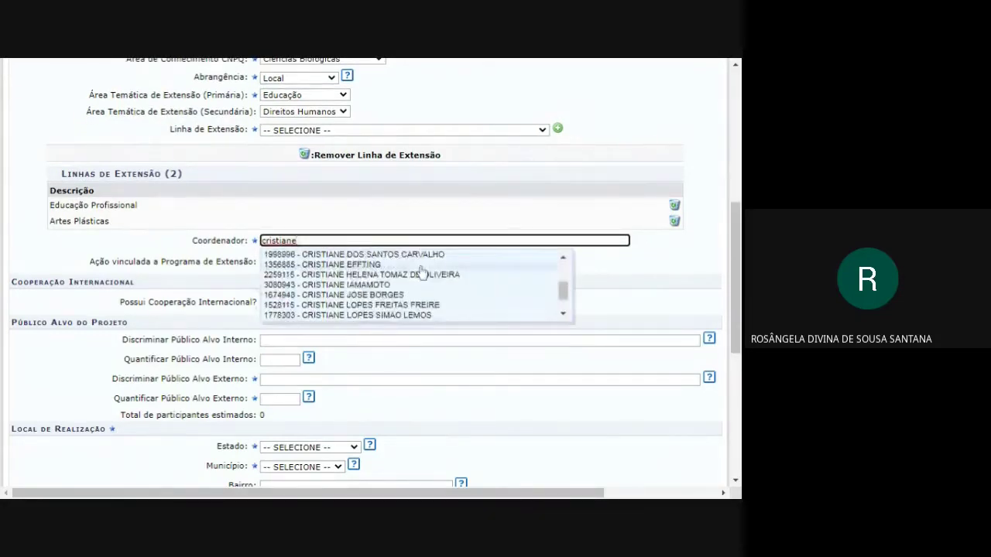
click(405, 295)
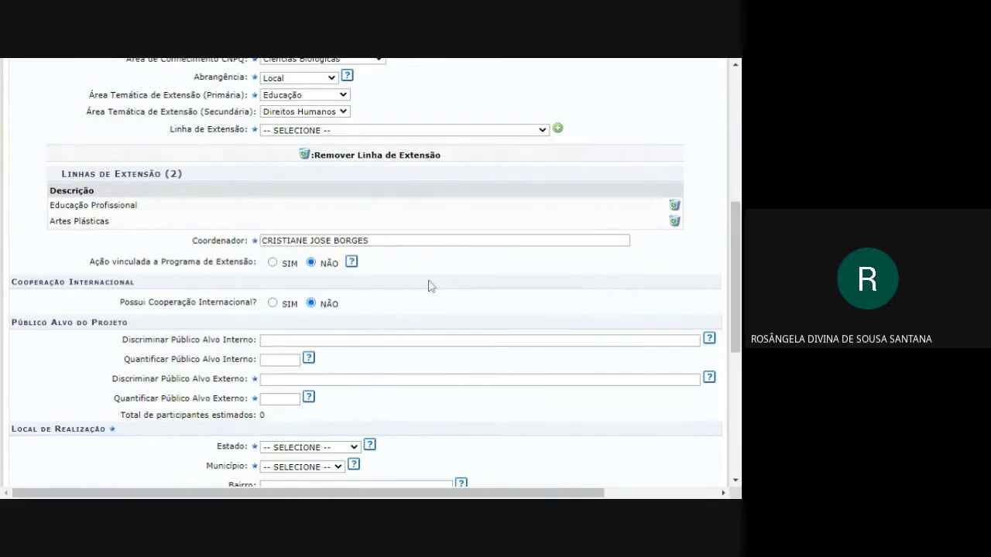
Mark the project as linked to an extension program and choose PG002-2020 - UFG na Infância.
scroll(430, 285, down, 2)
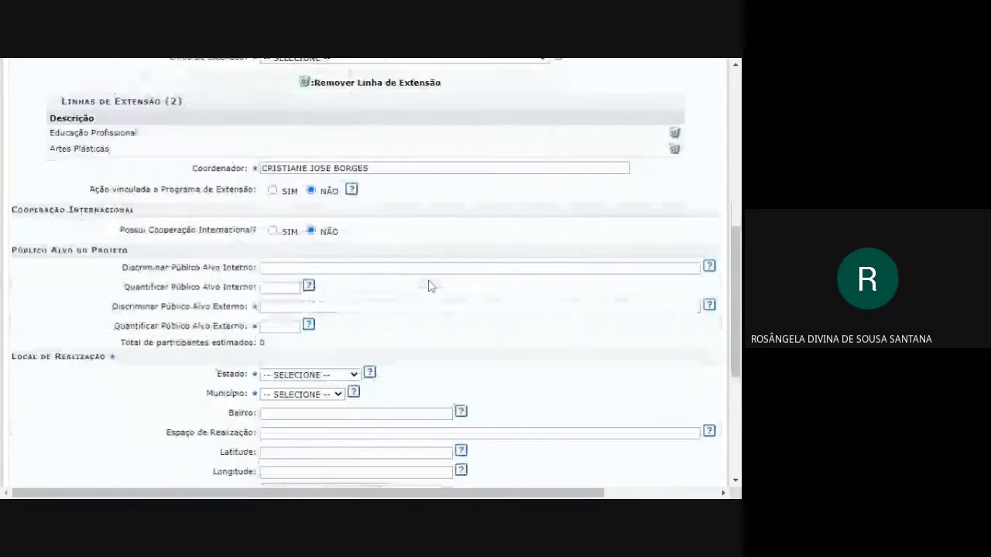
click(272, 190)
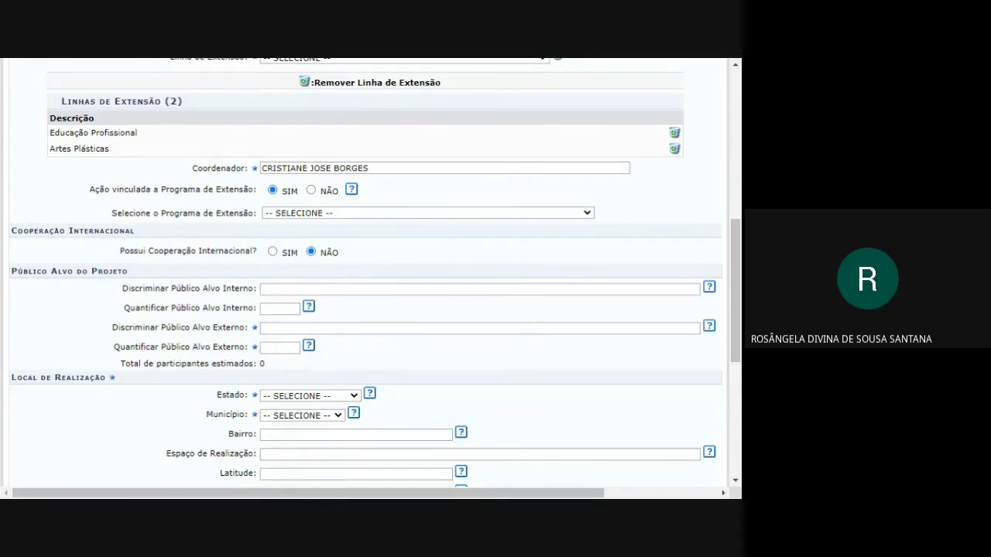
click(376, 249)
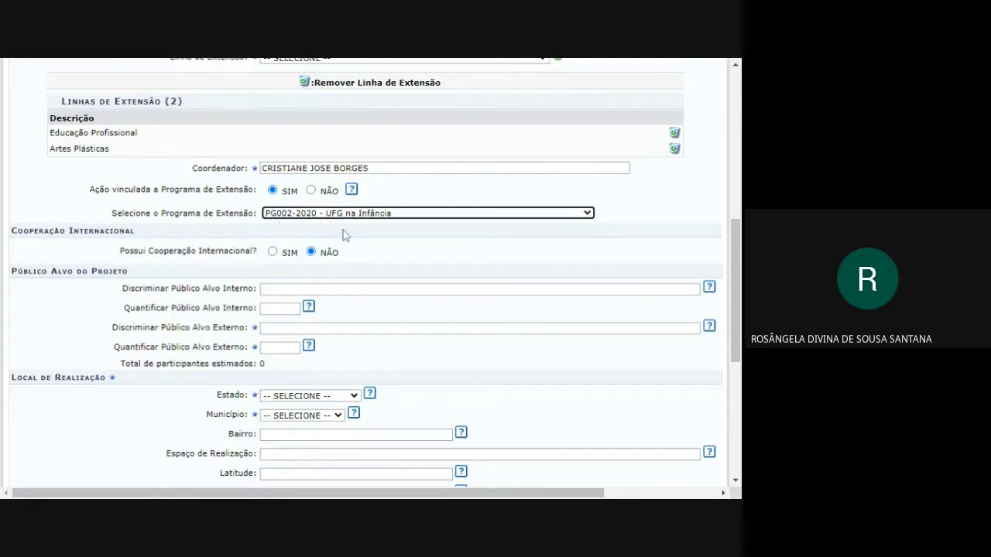
Examine the form's extension program link and the portal's Ações de Extensão options.
scroll(346, 236, up, 4)
scroll(340, 246, up, 3)
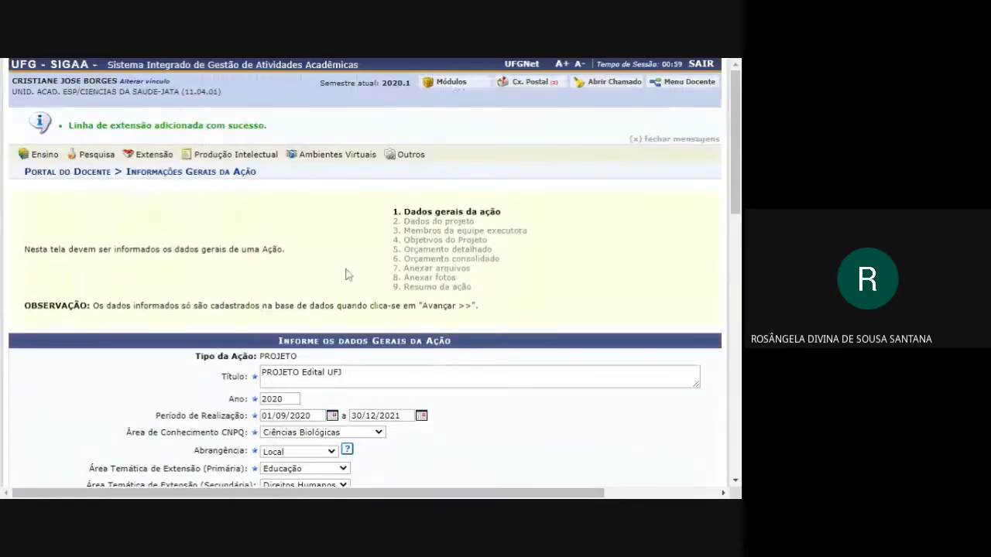
scroll(348, 274, down, 3)
scroll(347, 274, down, 3)
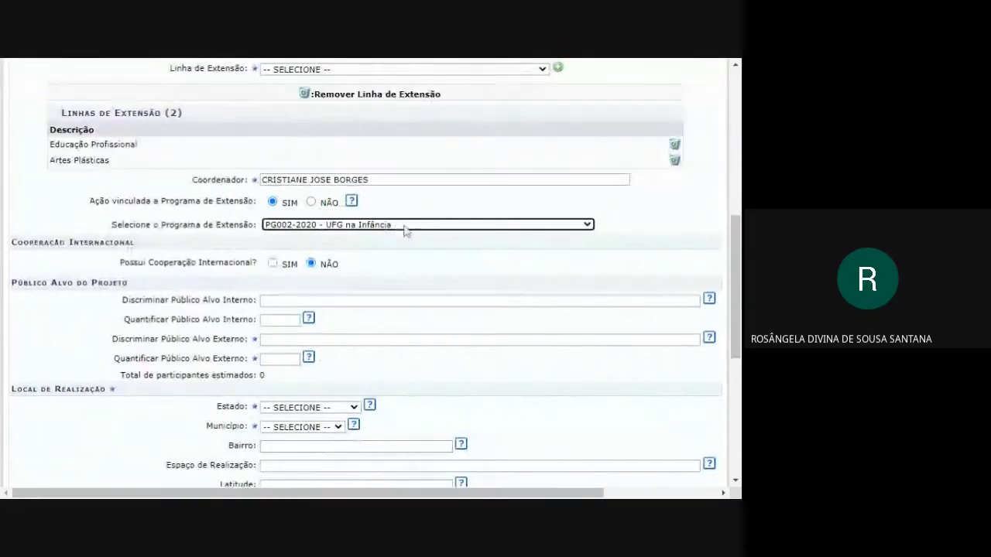
scroll(501, 255, up, 3)
scroll(502, 256, up, 3)
mouse_move(154, 154)
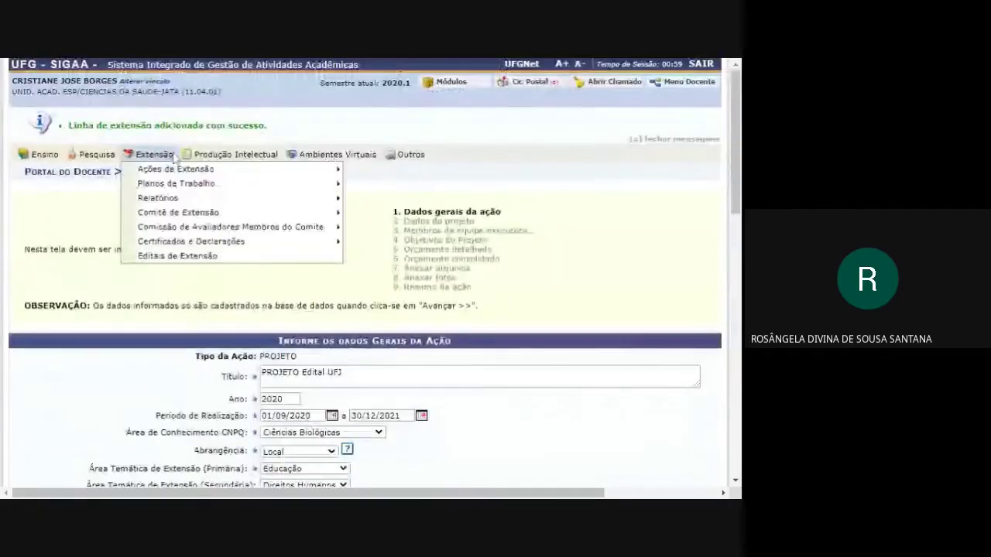
mouse_move(186, 168)
mouse_move(387, 184)
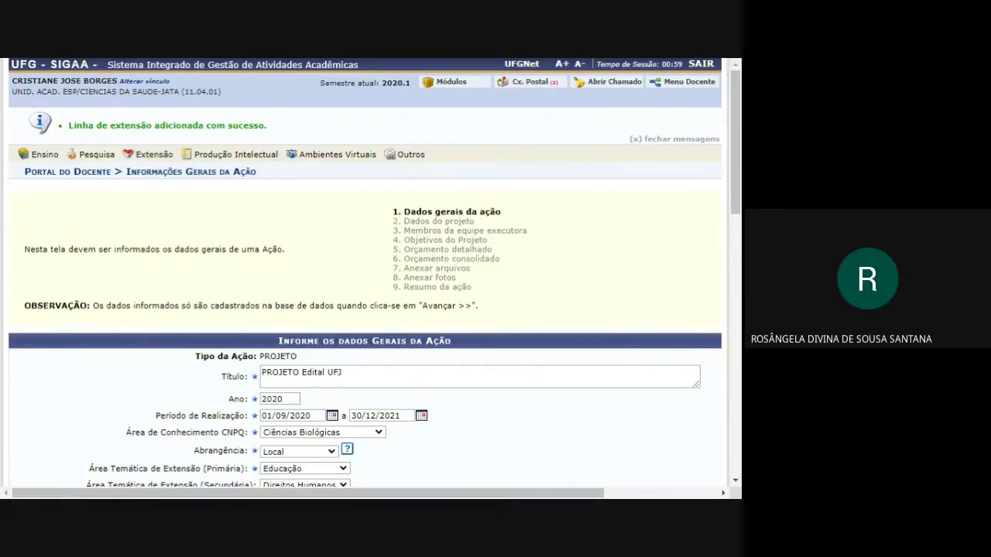
Mark the project as not linked to any Programa de Extensão.
scroll(428, 385, down, 5)
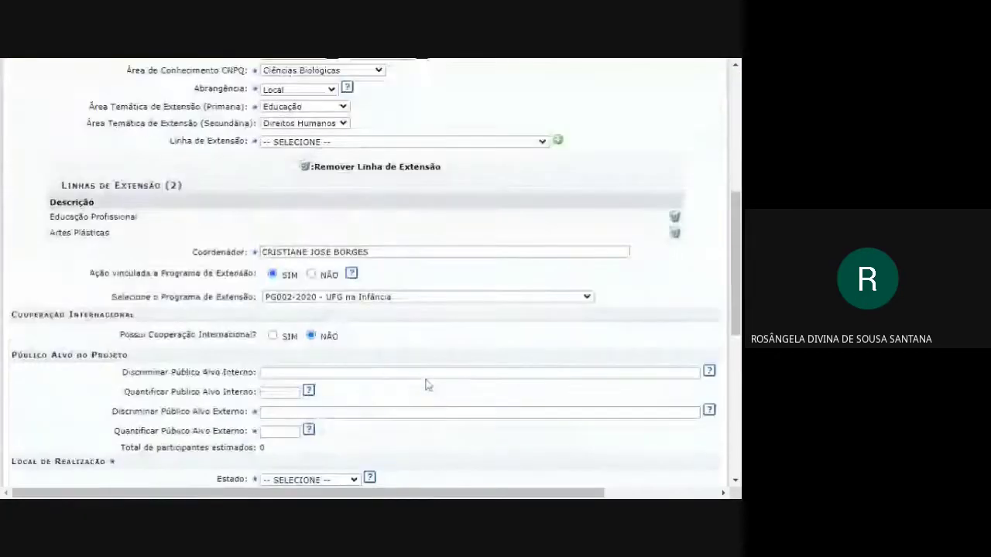
scroll(428, 385, down, 2)
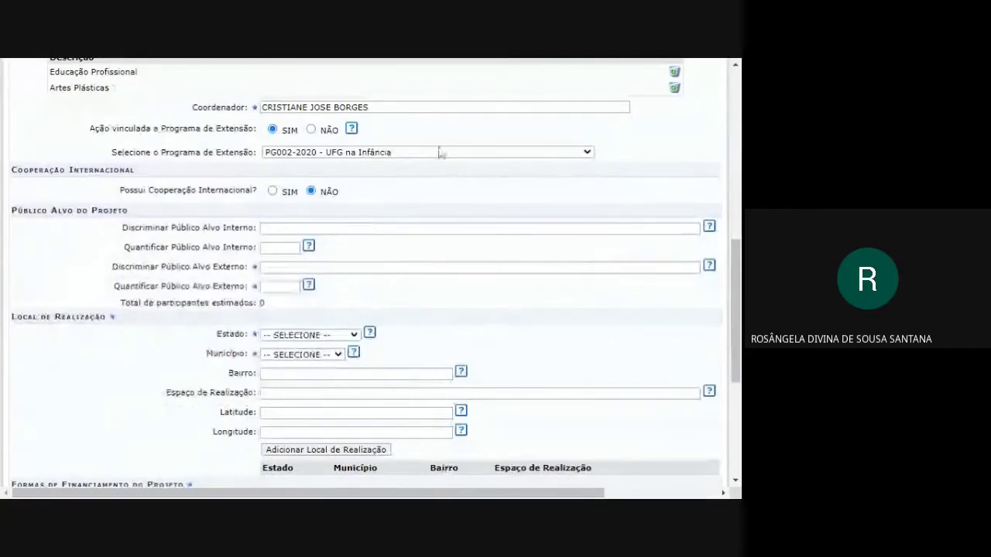
click(312, 129)
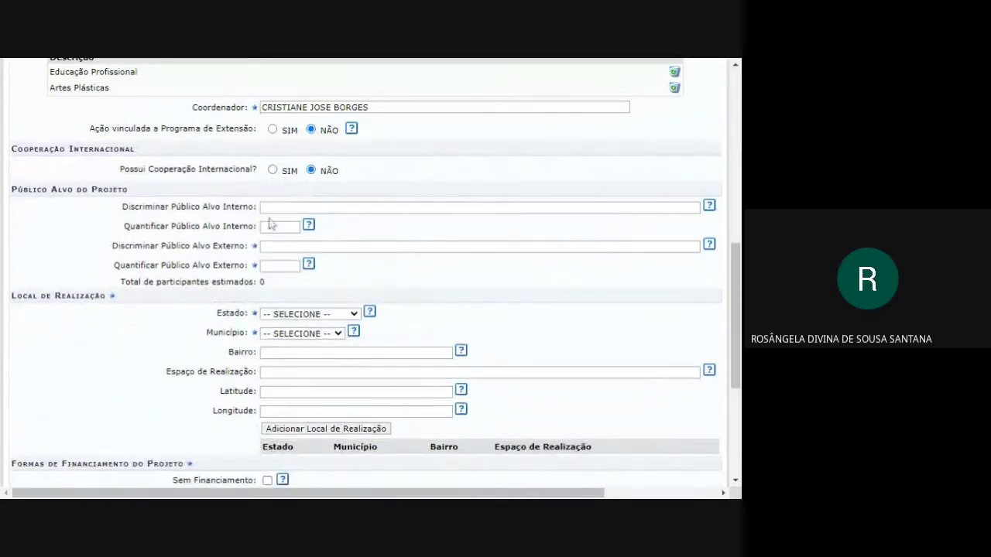
Describe the project's internal target audience as docentes and set its quantity to 12.
click(348, 207)
text(docentes)
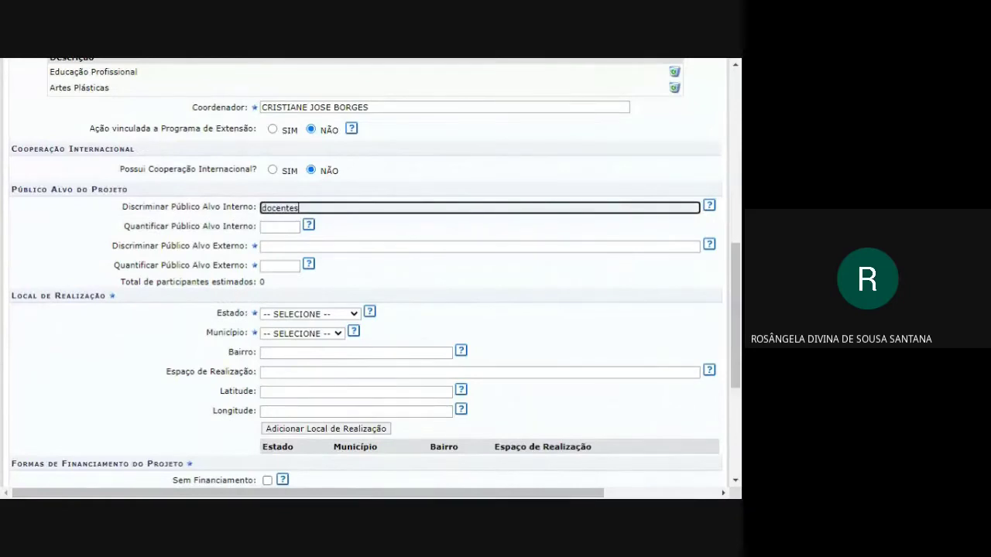
click(279, 226)
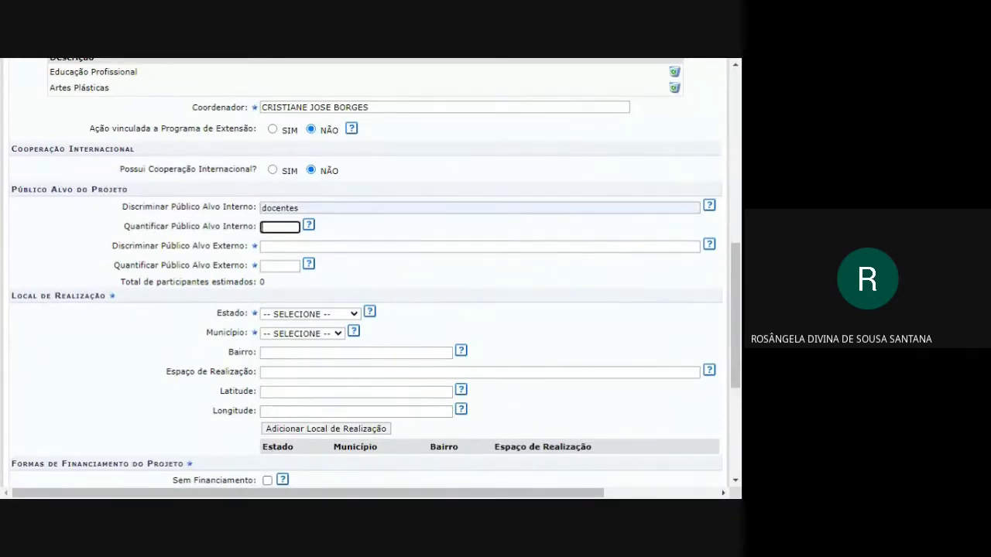
text(12)
Describe the project's external target audience as comunidade and set its quantity to 200.
click(348, 246)
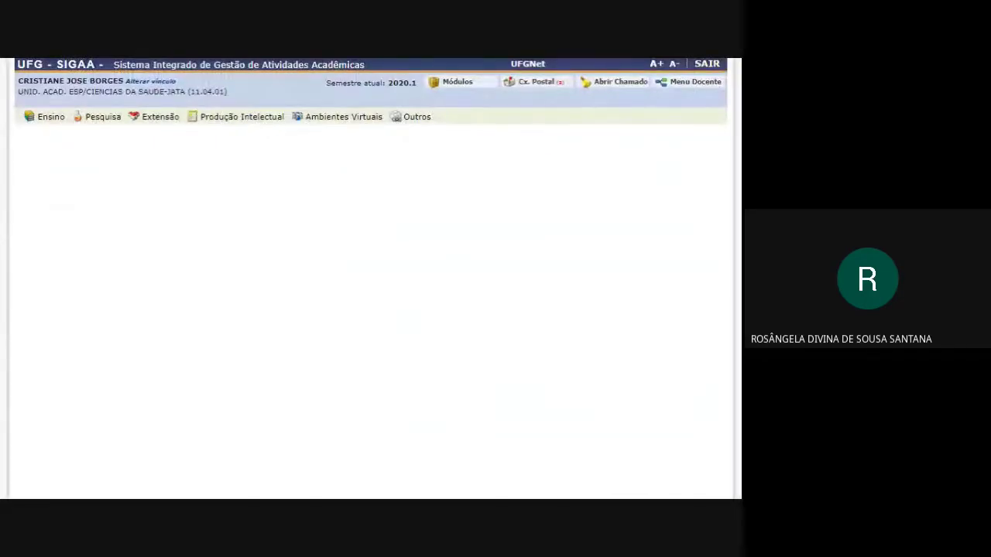
scroll(333, 233, down, 7)
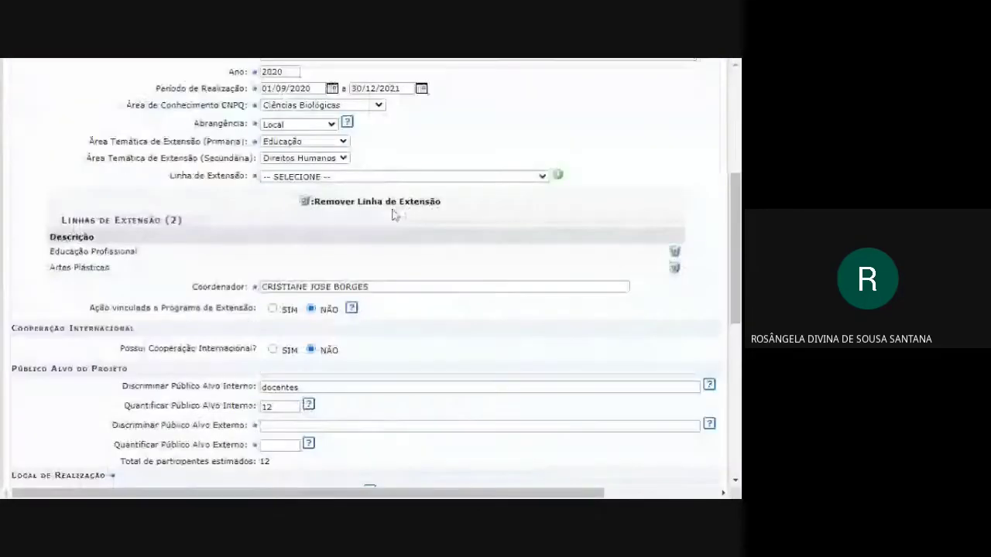
text(comunidade)
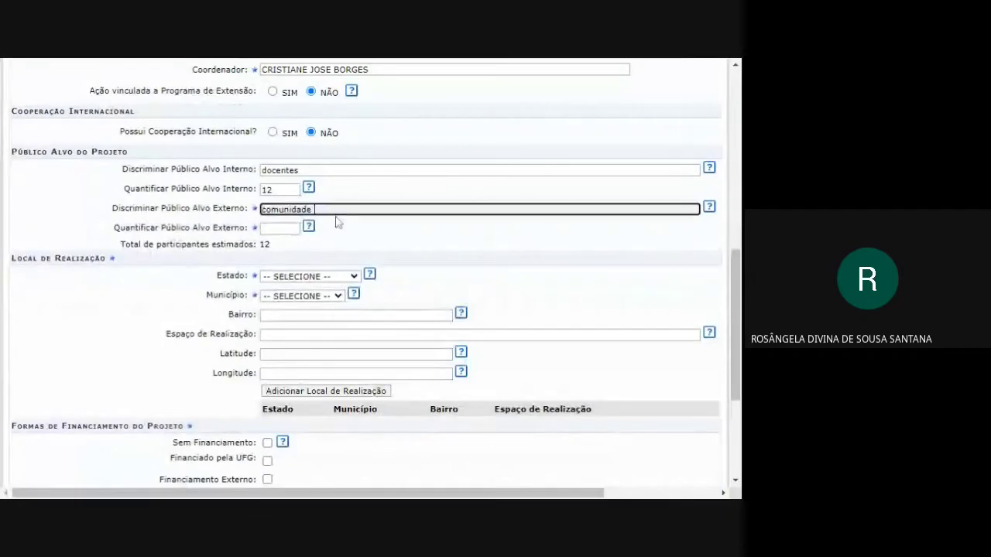
key(Tab)
text(200)
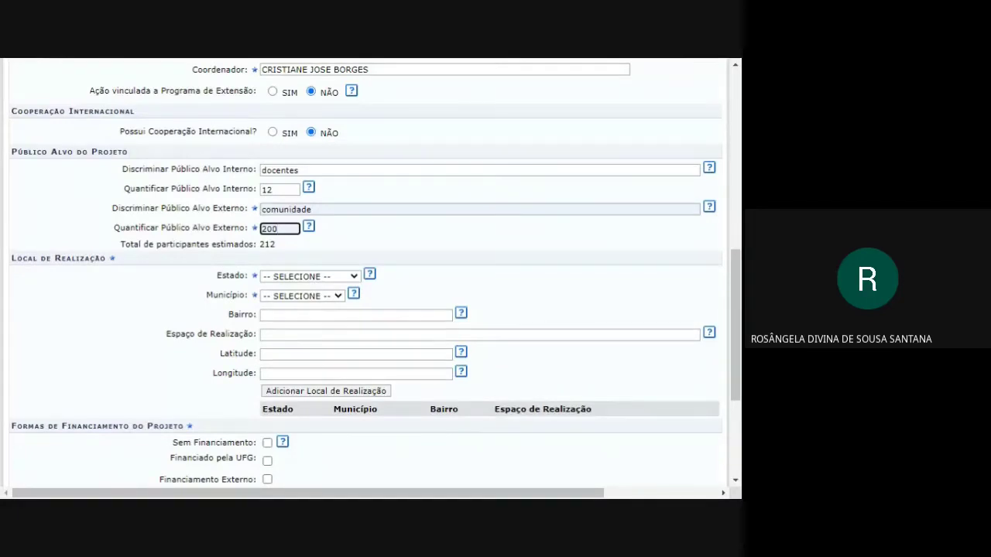
Add Abadia de Goiás in the state of Goiás as the project's Local de Realização.
scroll(413, 244, down, 3)
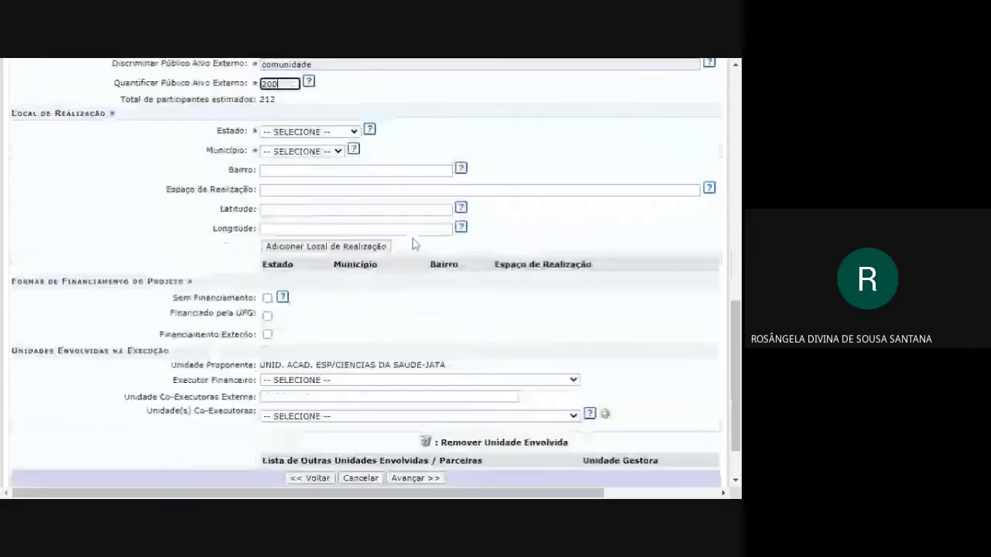
click(295, 136)
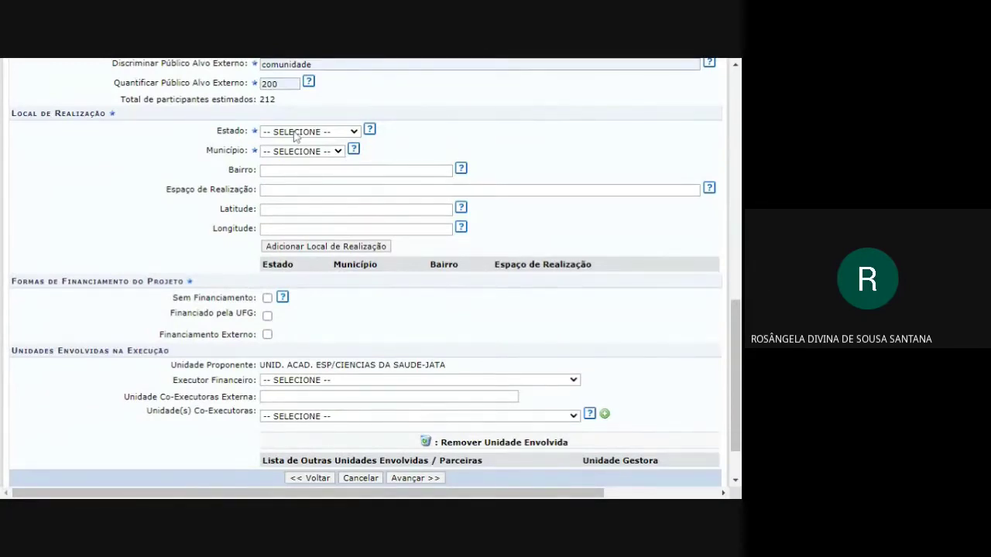
click(336, 173)
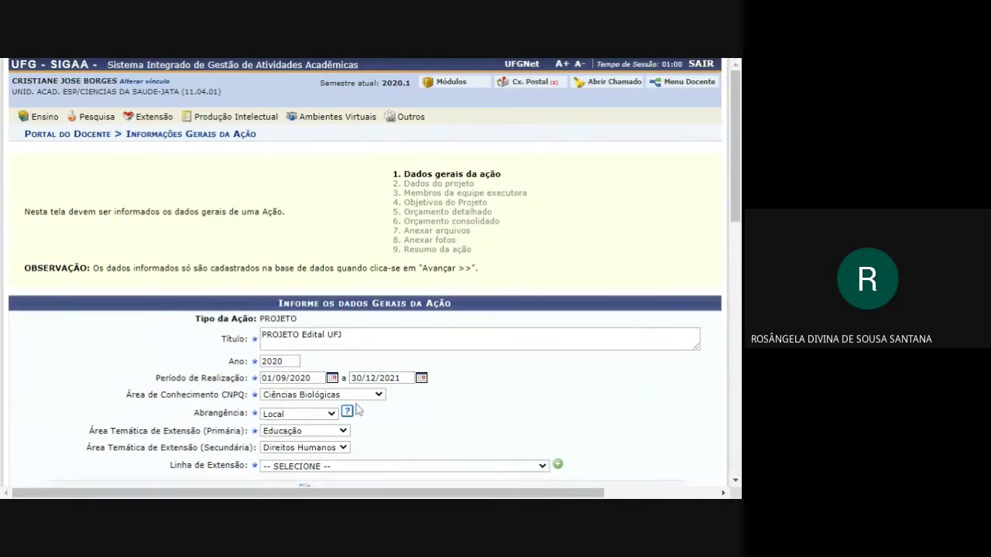
scroll(359, 410, down, 10)
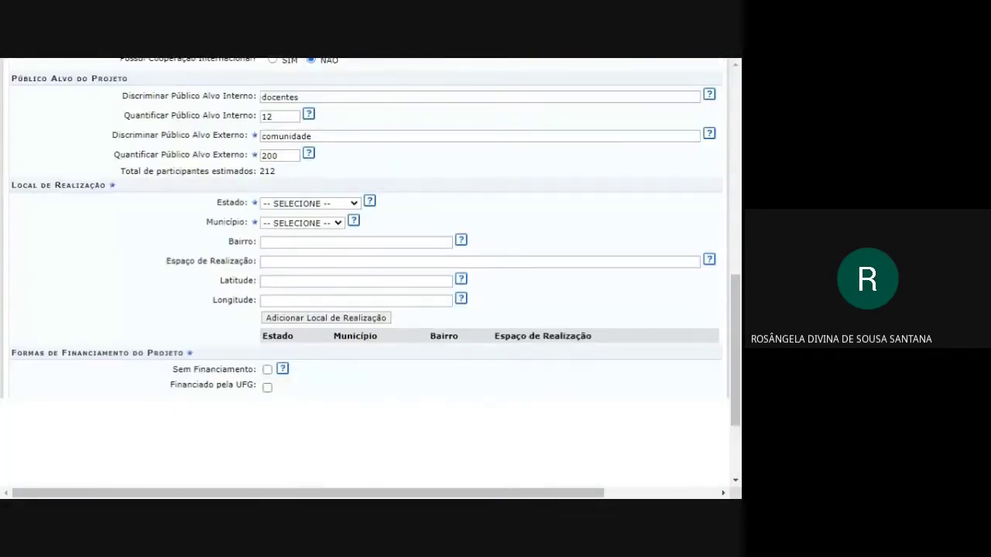
scroll(405, 316, down, 3)
scroll(320, 150, up, 2)
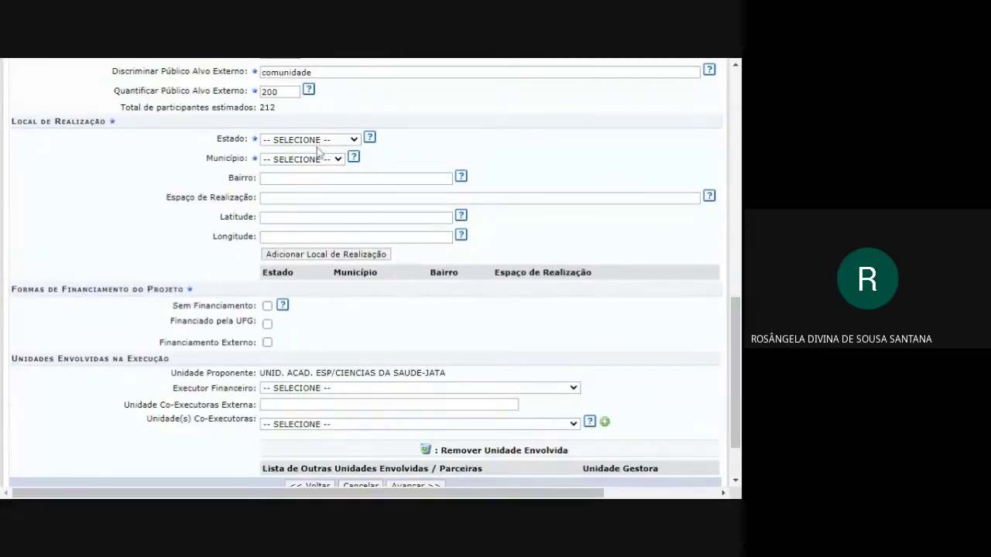
click(319, 151)
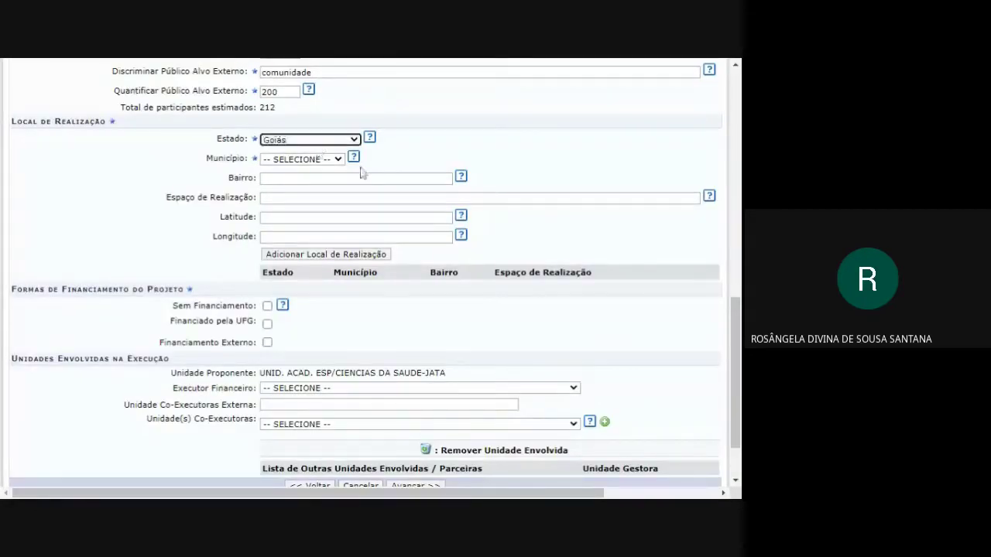
click(334, 171)
click(323, 258)
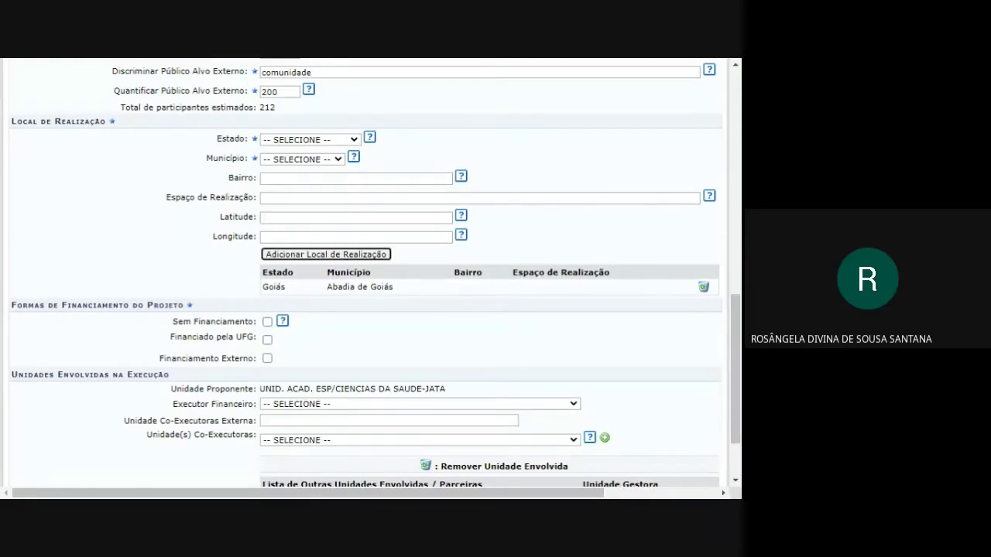
Set the project's funding to Financiado pela UFG with Financiamento PROEC under Edital PROBEC 2021 UFJ.
scroll(468, 241, down, 2)
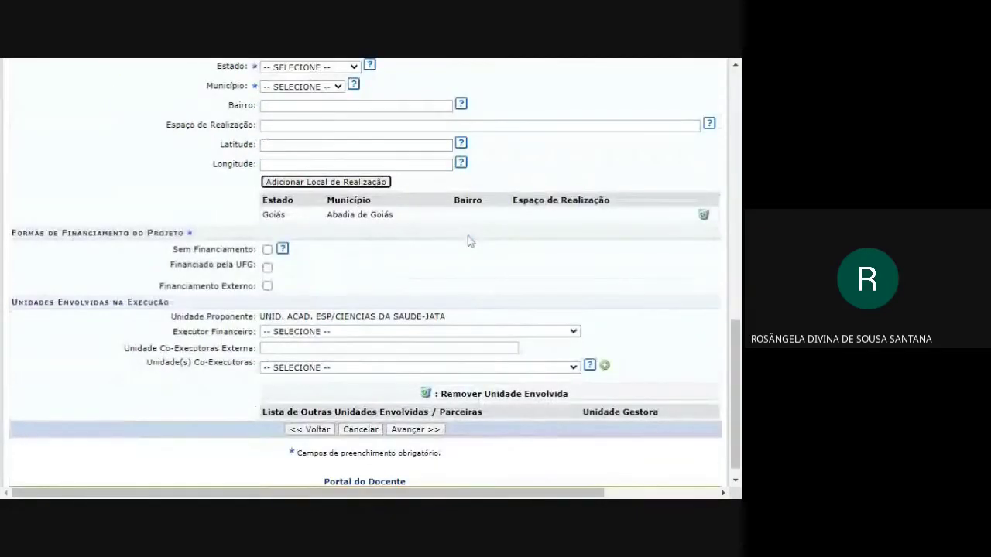
drag(190, 233, 45, 232)
click(47, 234)
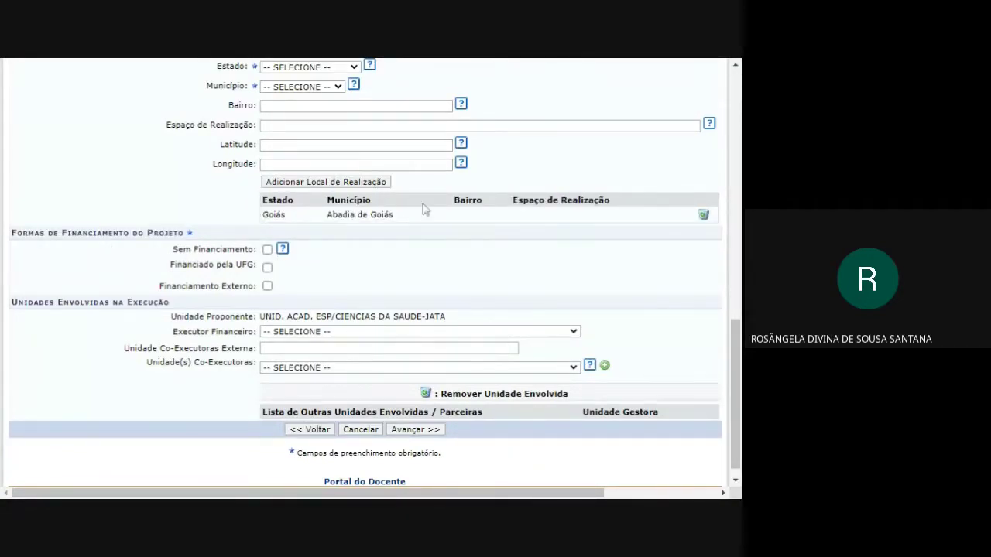
click(267, 269)
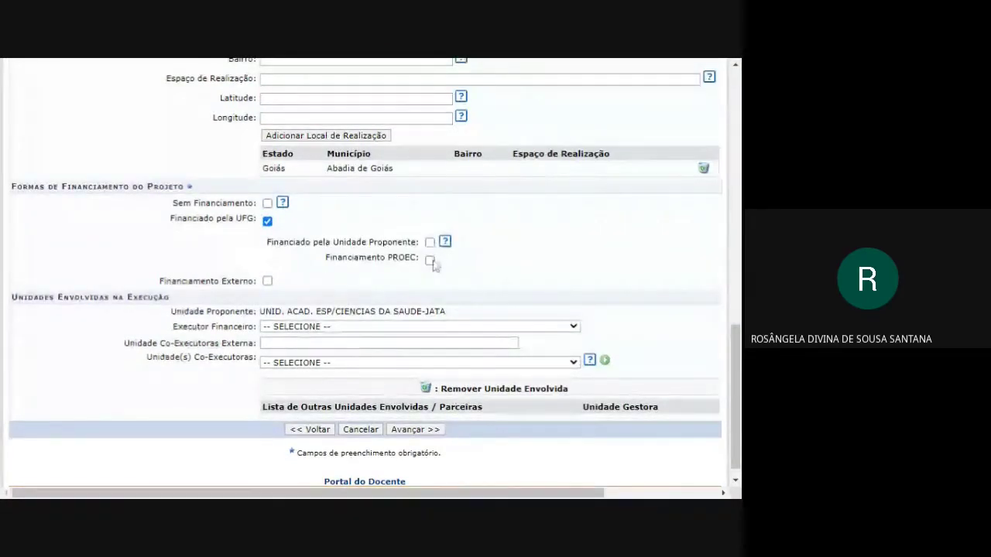
click(431, 261)
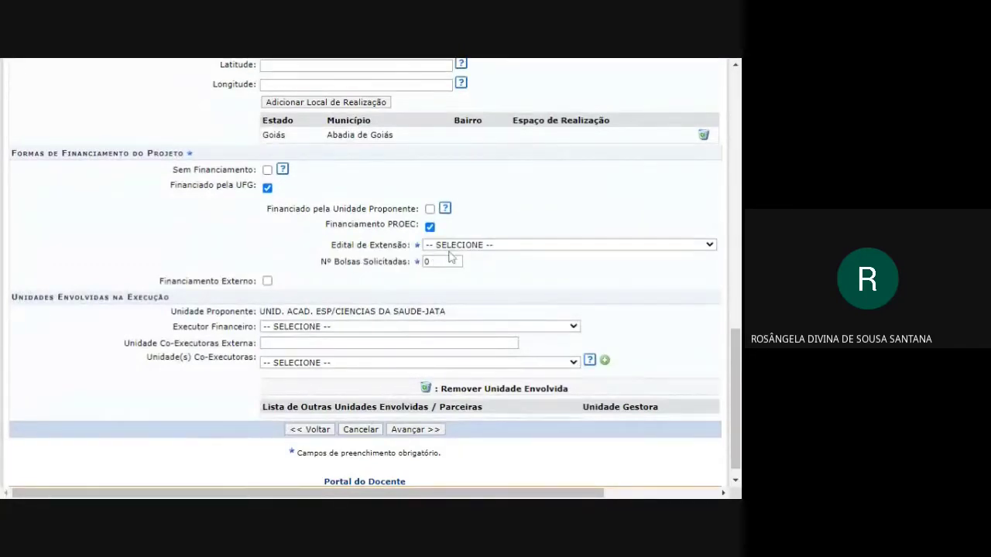
click(451, 245)
click(465, 259)
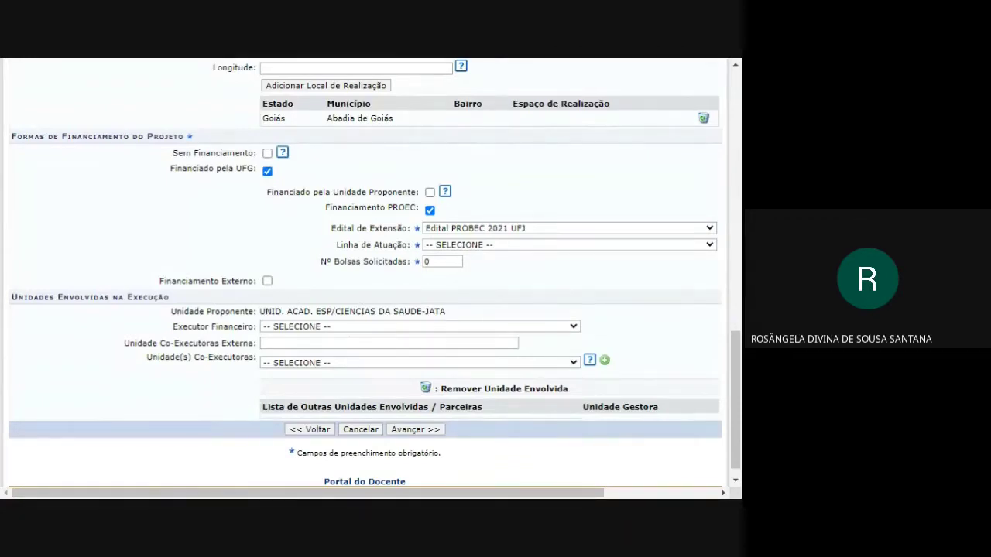
Set the PROEC funding's Linha de Atuação to Educação and request 1 scholarship in Nº Bolsas Solicitadas.
key(e)
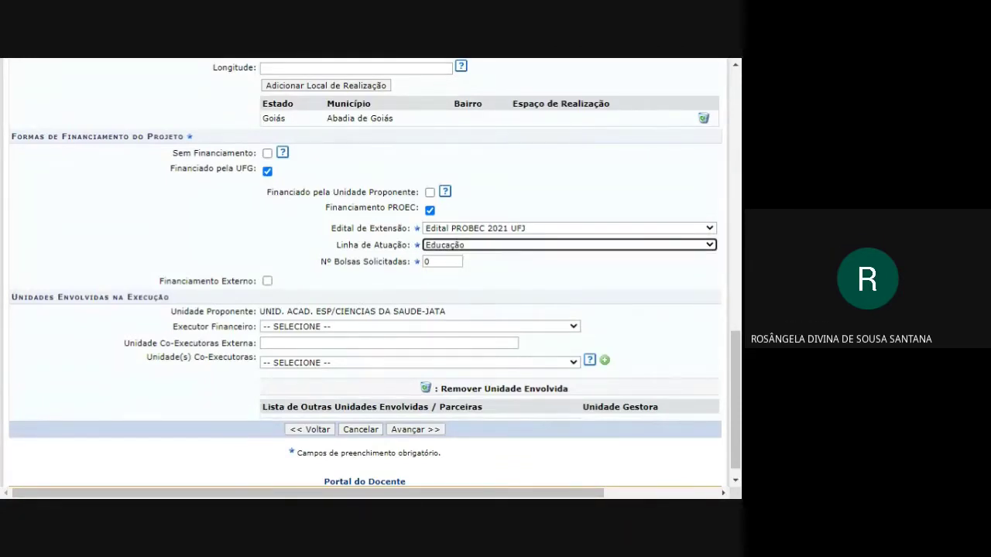
key(Tab)
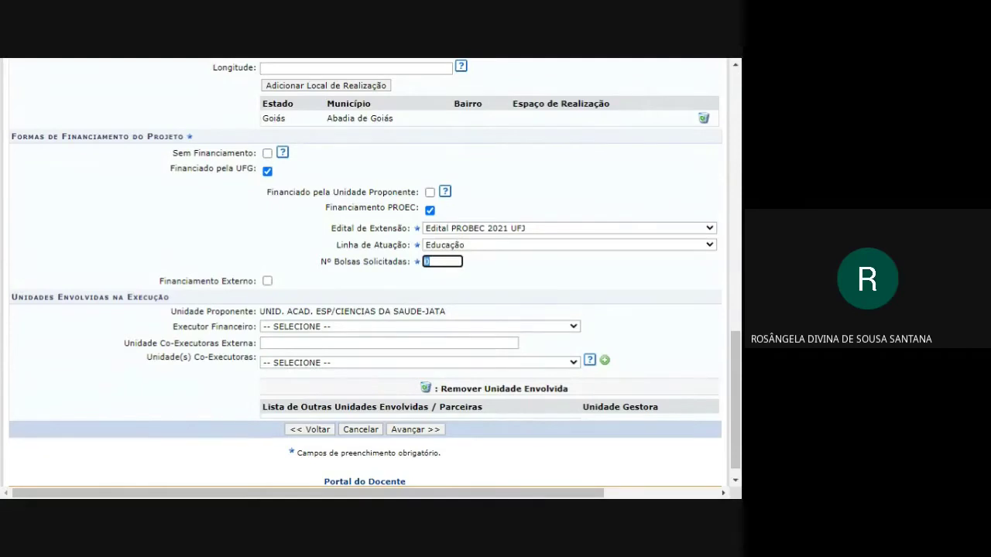
text(1)
click(494, 274)
drag(62, 133, 2, 128)
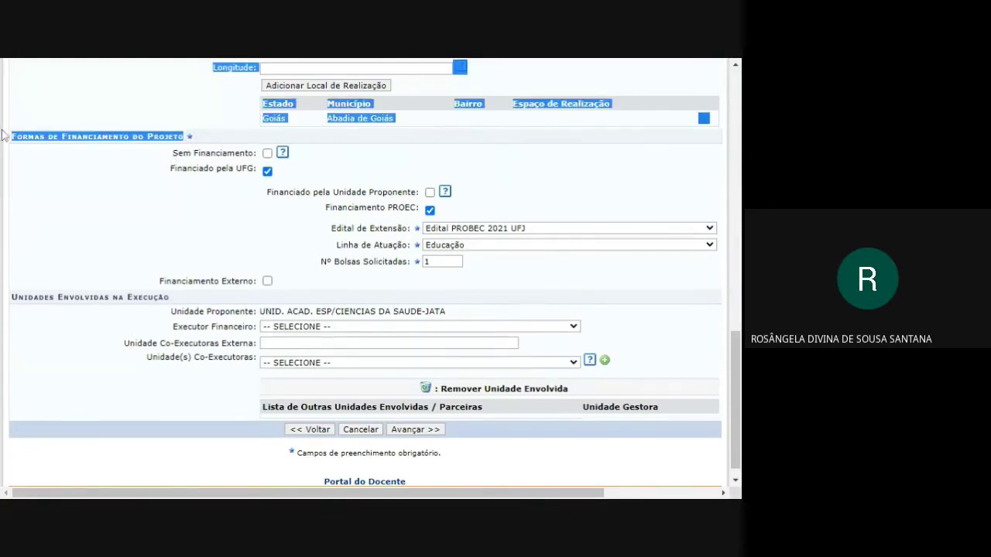
click(199, 212)
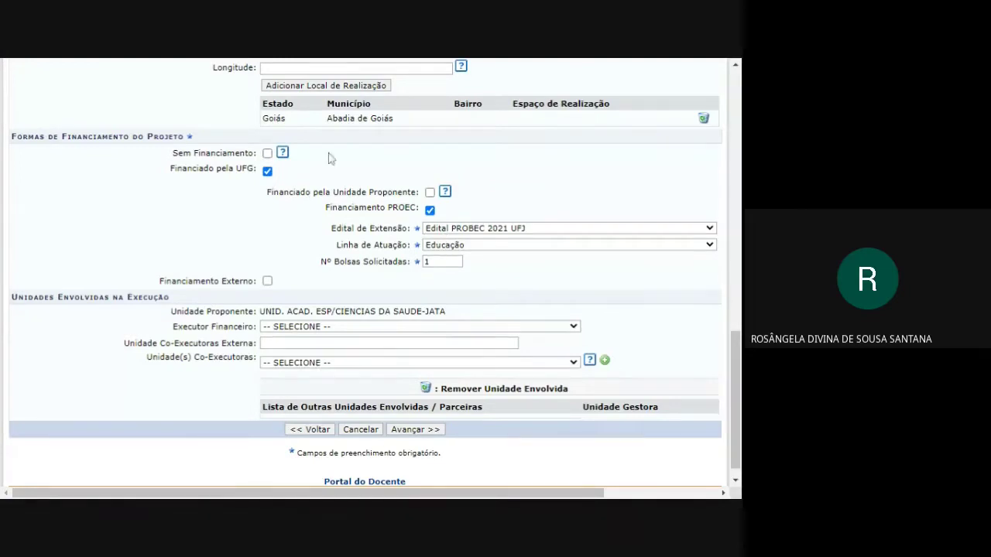
Examine the Unidades Envolvidas na Execução section and compare its Unidade Proponente with the unit shown under the account holder's name.
scroll(287, 303, up, 5)
scroll(291, 304, down, 5)
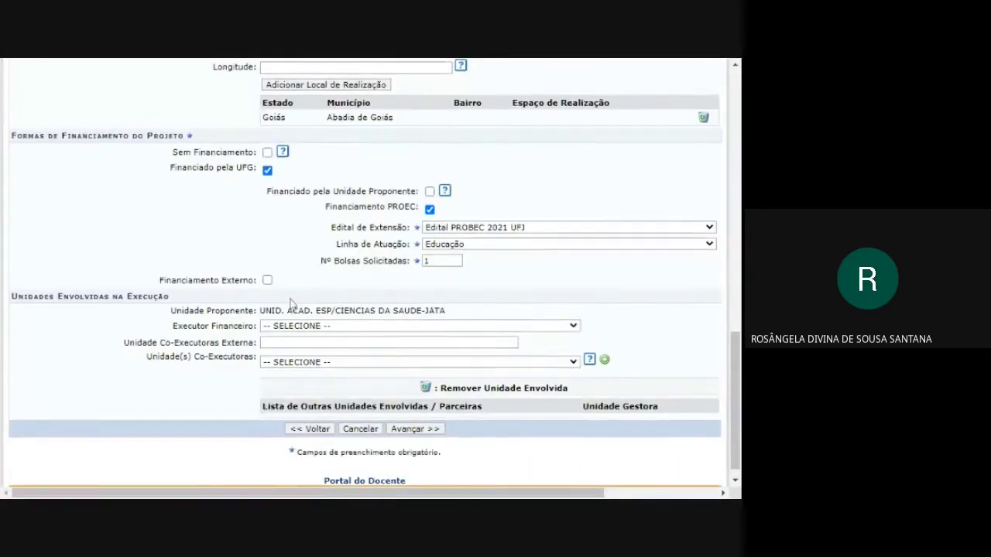
scroll(291, 303, down, 1)
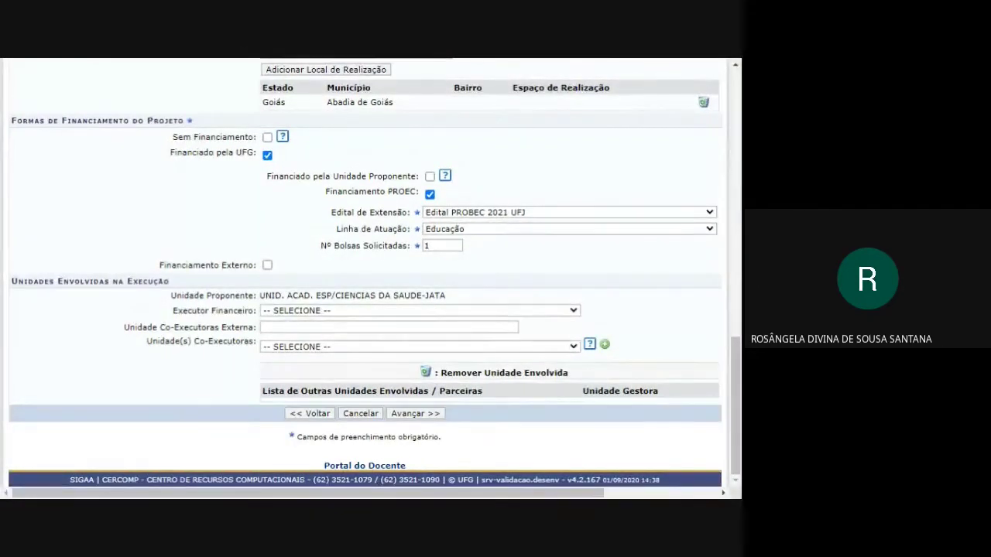
drag(18, 281, 259, 298)
click(212, 303)
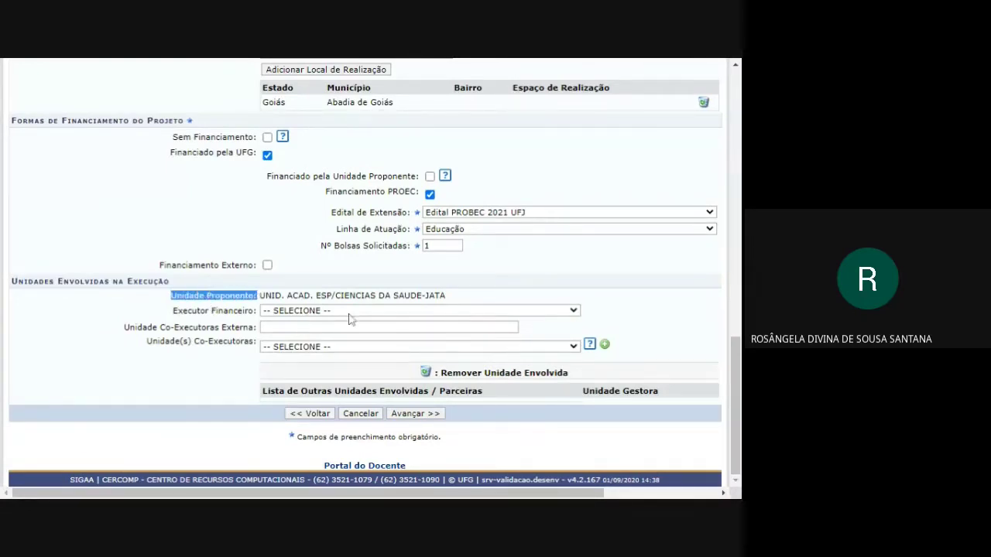
scroll(350, 319, up, 1)
scroll(350, 319, up, 5)
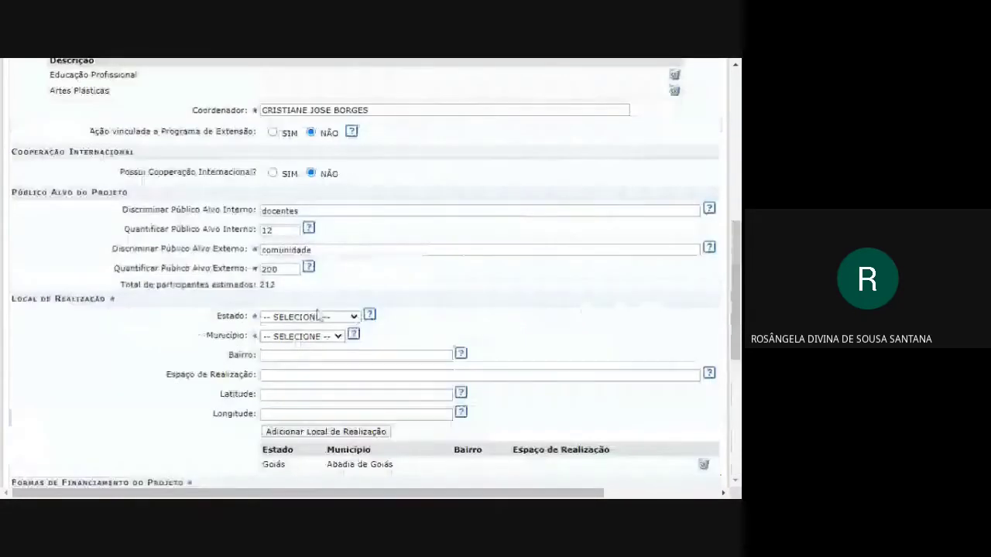
scroll(317, 314, up, 1)
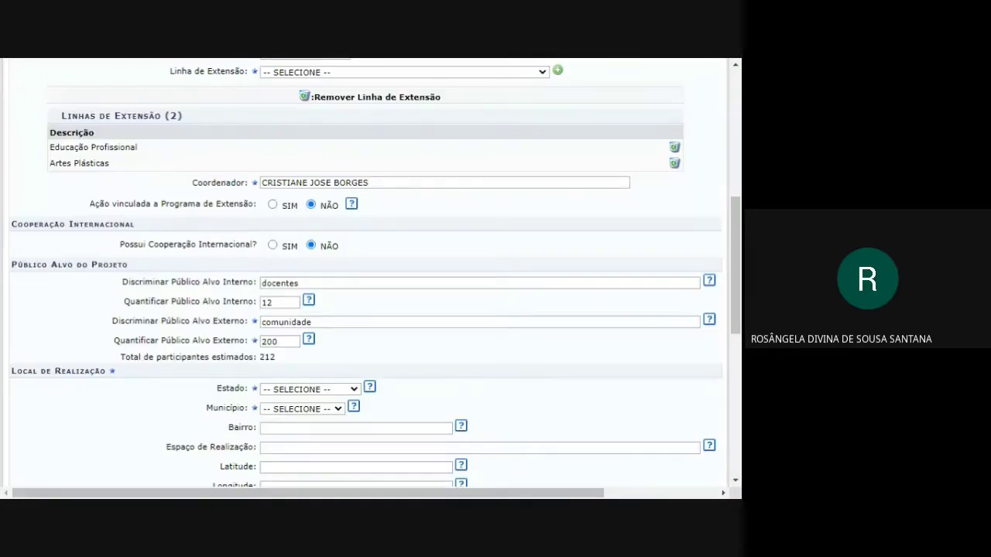
scroll(340, 241, up, 5)
mouse_move(97, 116)
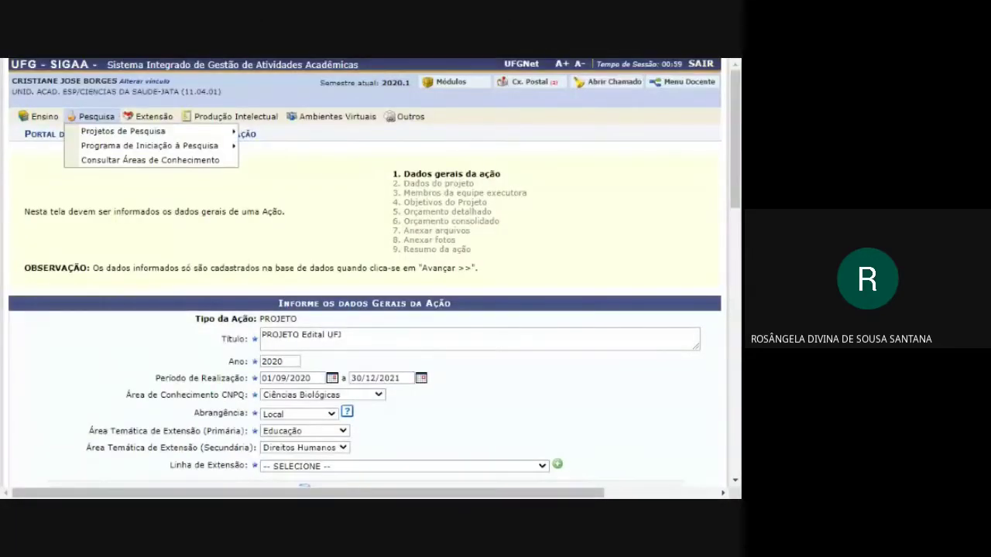
triple_click(12, 84)
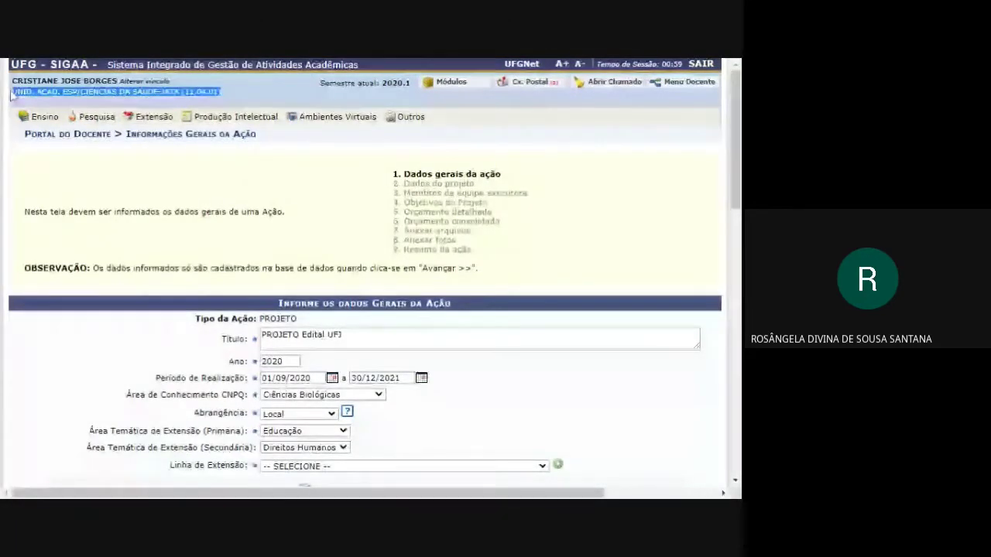
click(346, 169)
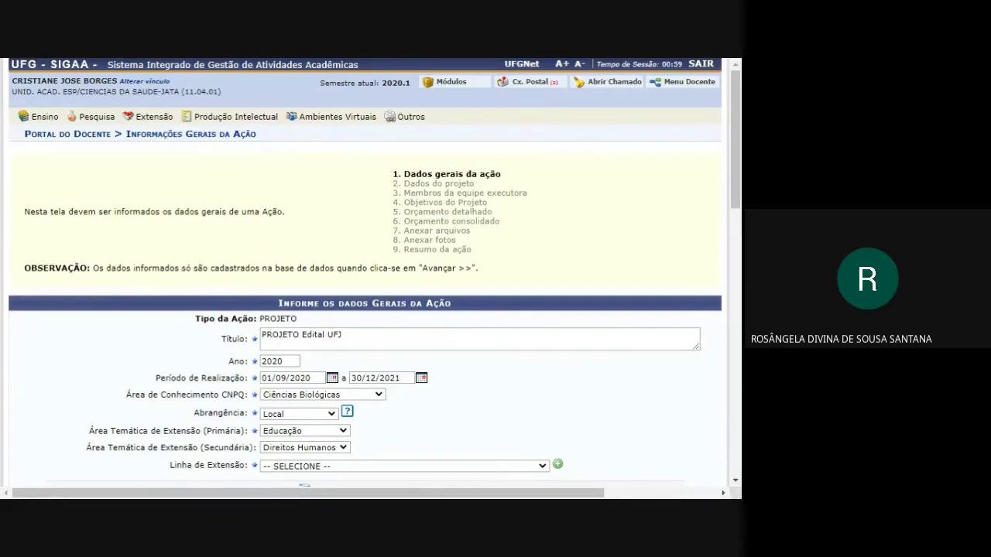
scroll(339, 169, down, 15)
scroll(339, 169, down, 2)
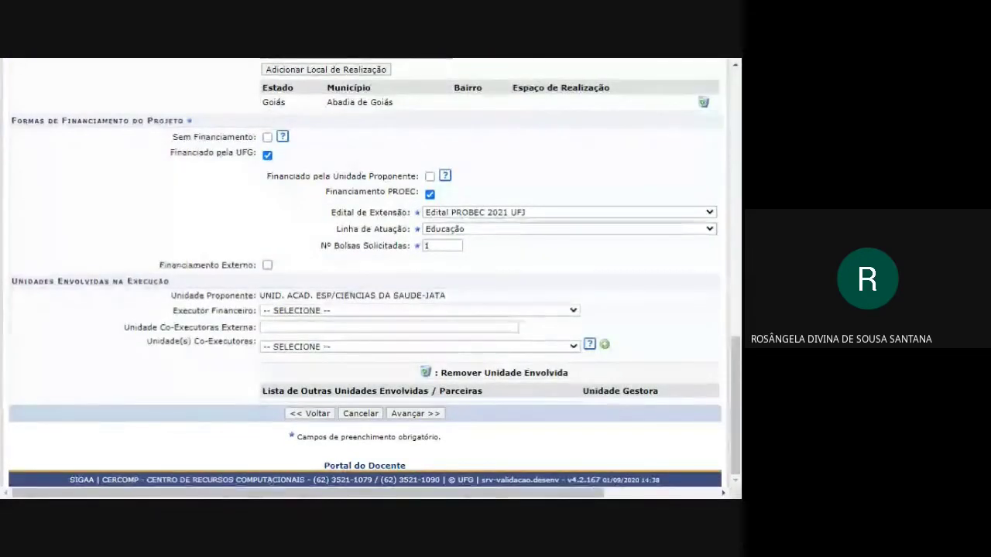
drag(177, 296, 258, 295)
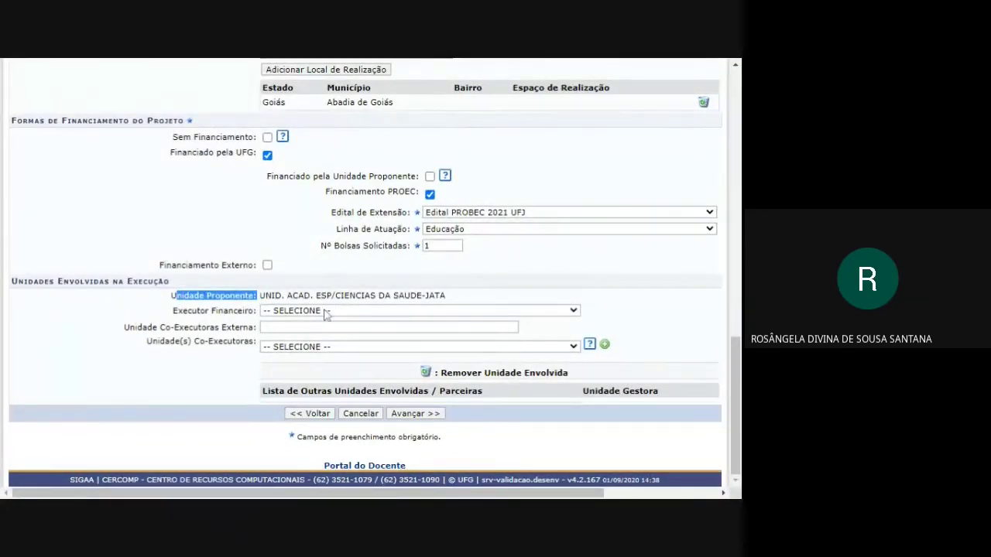
click(223, 299)
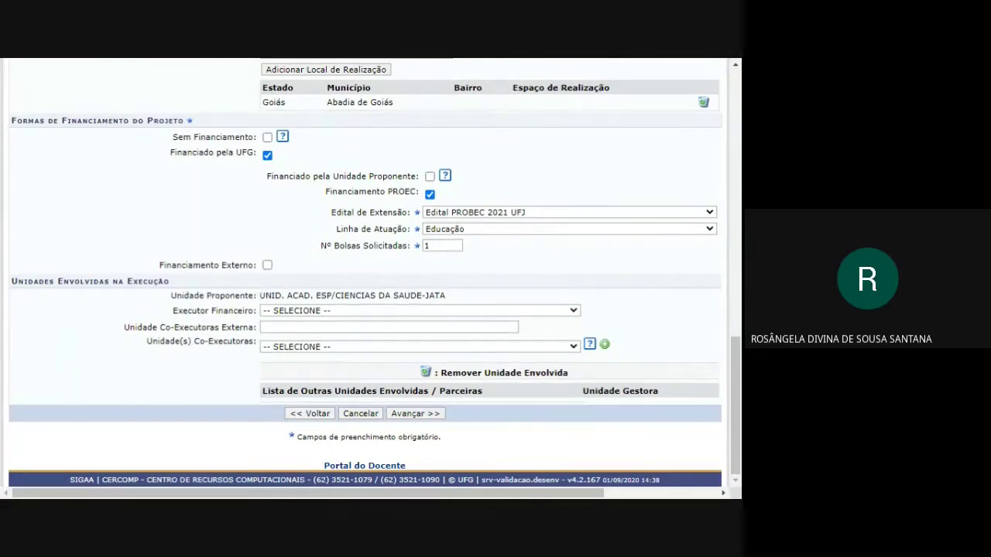
click(297, 348)
Review the completed general data form and try to advance the proposal to the Dados do projeto stage.
scroll(436, 251, up, 10)
scroll(435, 252, down, 4)
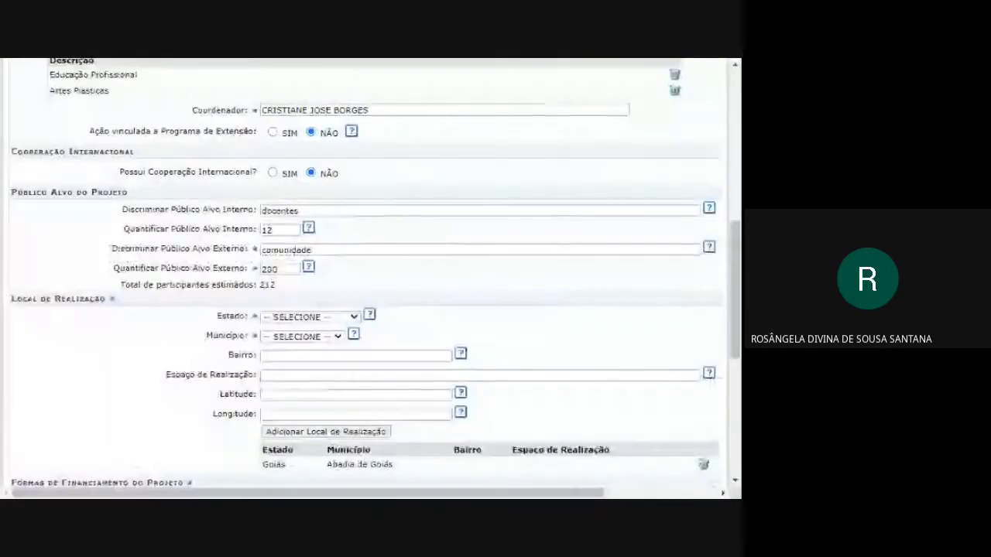
scroll(399, 256, down, 5)
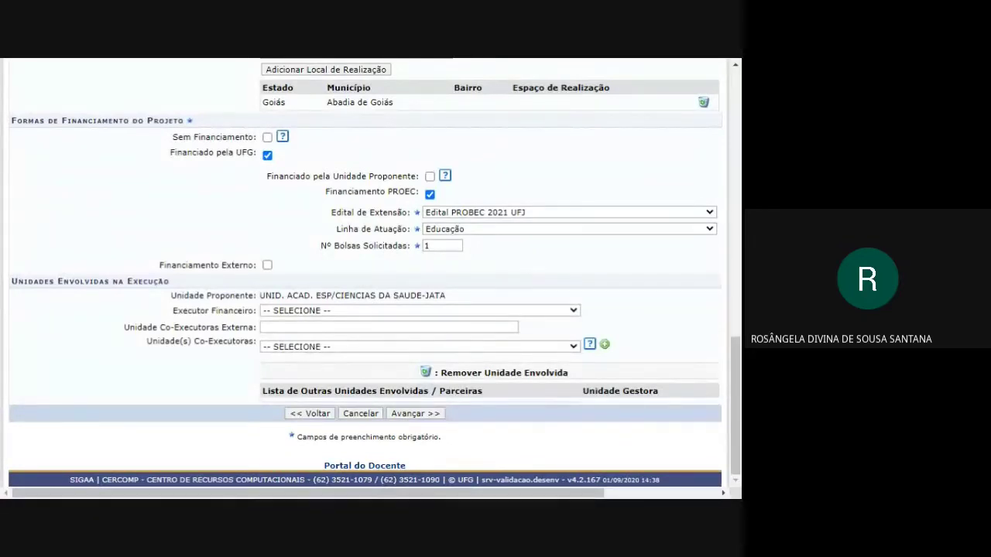
scroll(529, 265, up, 1)
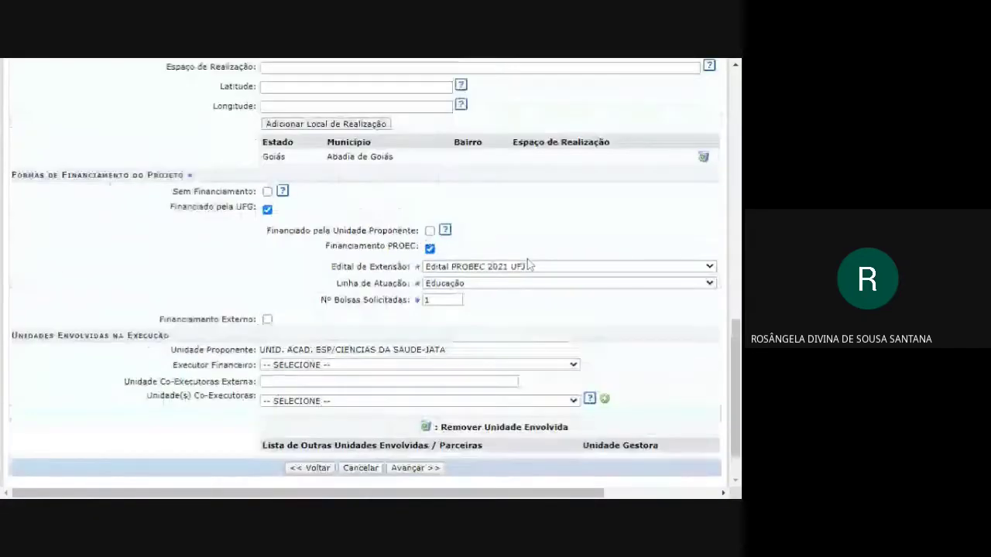
scroll(529, 264, up, 3)
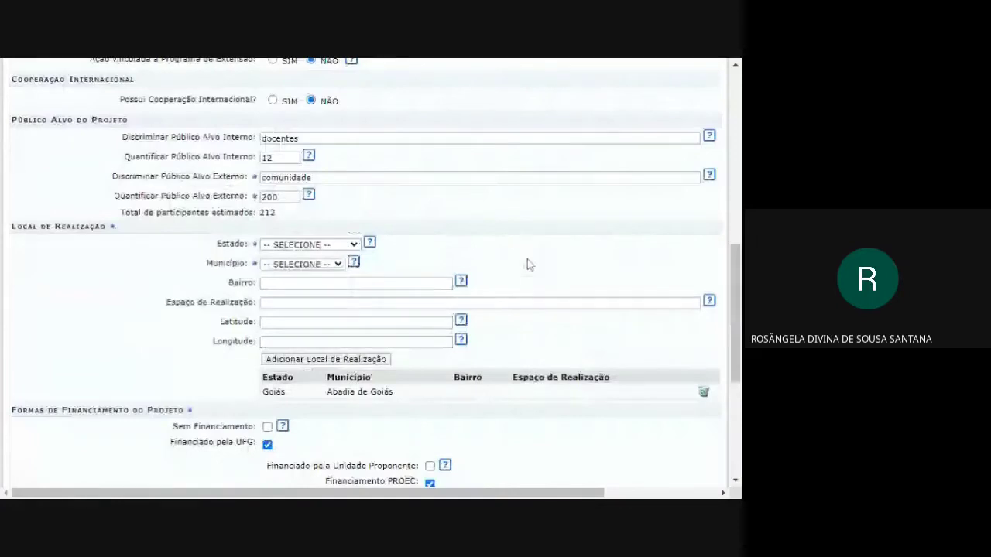
scroll(530, 265, up, 8)
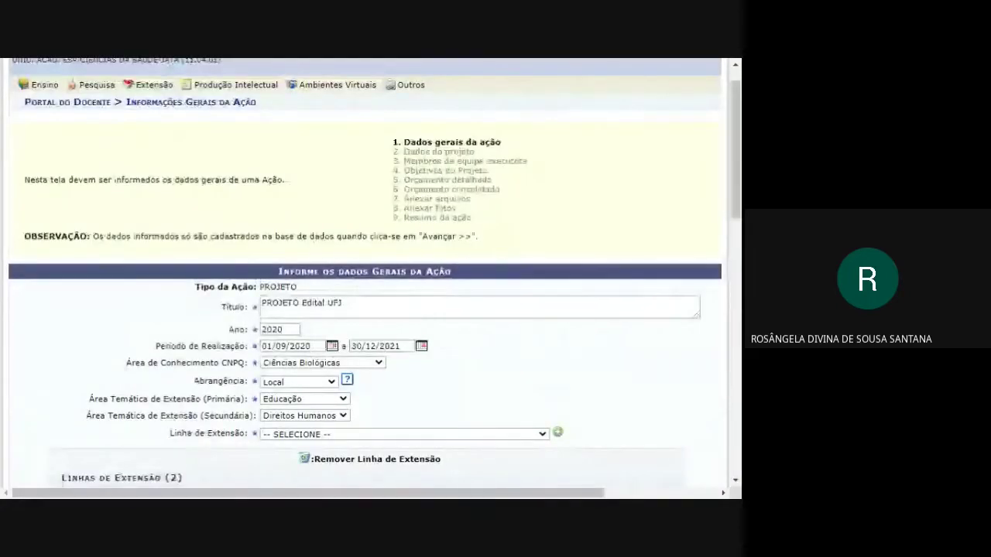
scroll(529, 264, down, 8)
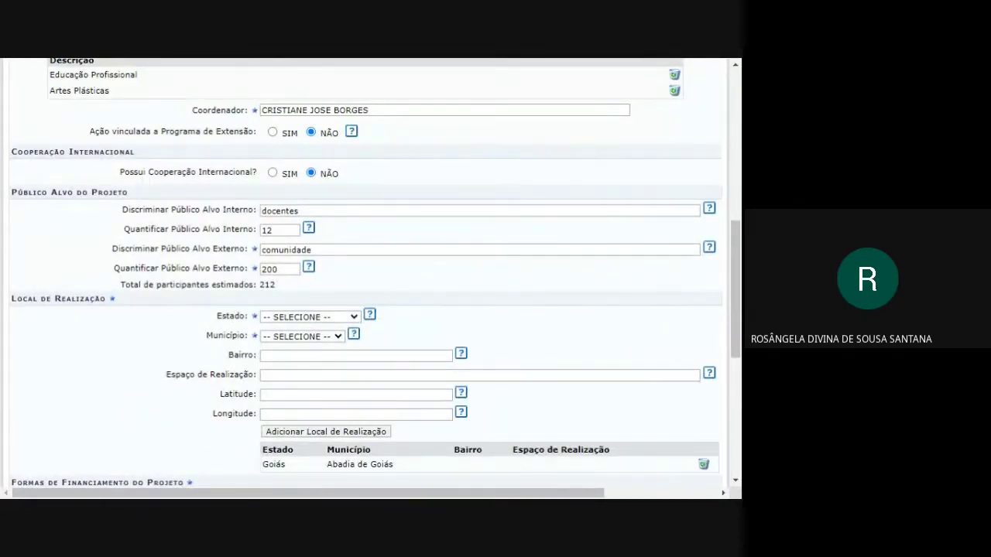
scroll(527, 264, down, 3)
scroll(527, 264, down, 2)
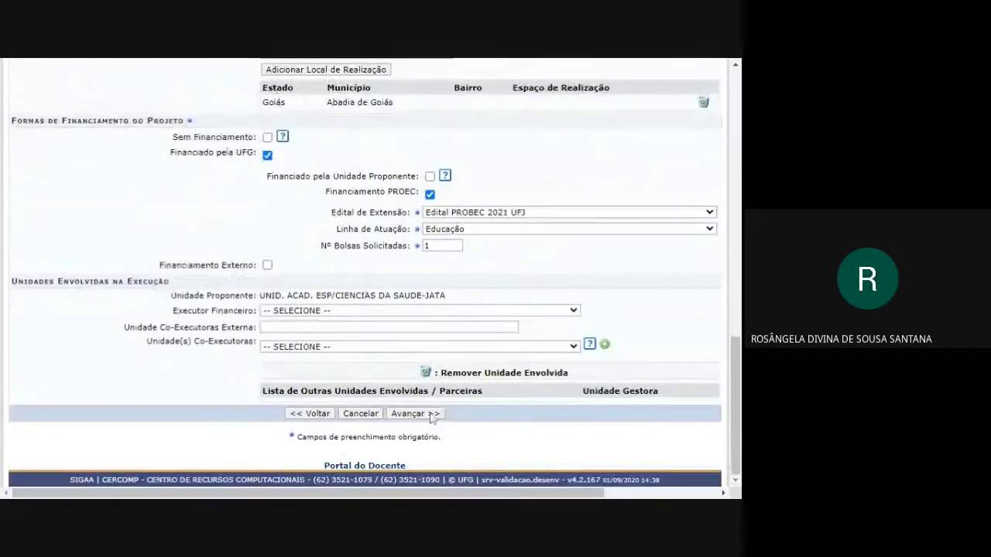
click(415, 414)
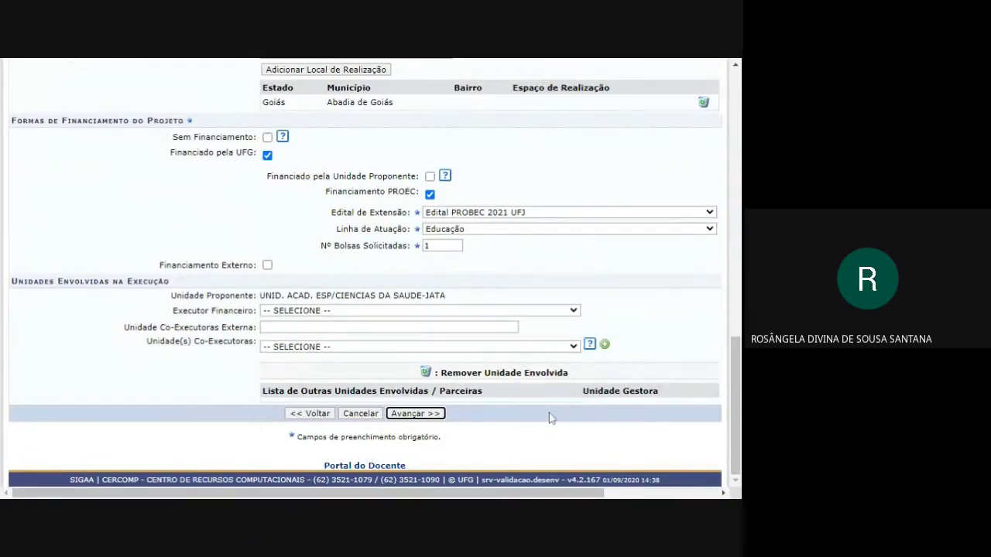
Read the validation message above the form about the coordinator's eligibility and check the Período de Realização dates.
scroll(549, 418, up, 10)
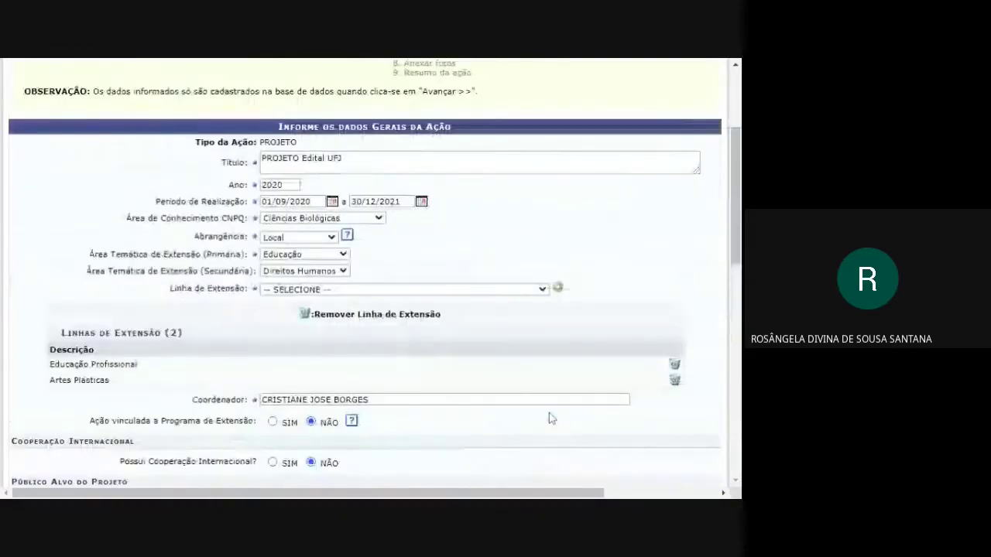
scroll(548, 418, up, 3)
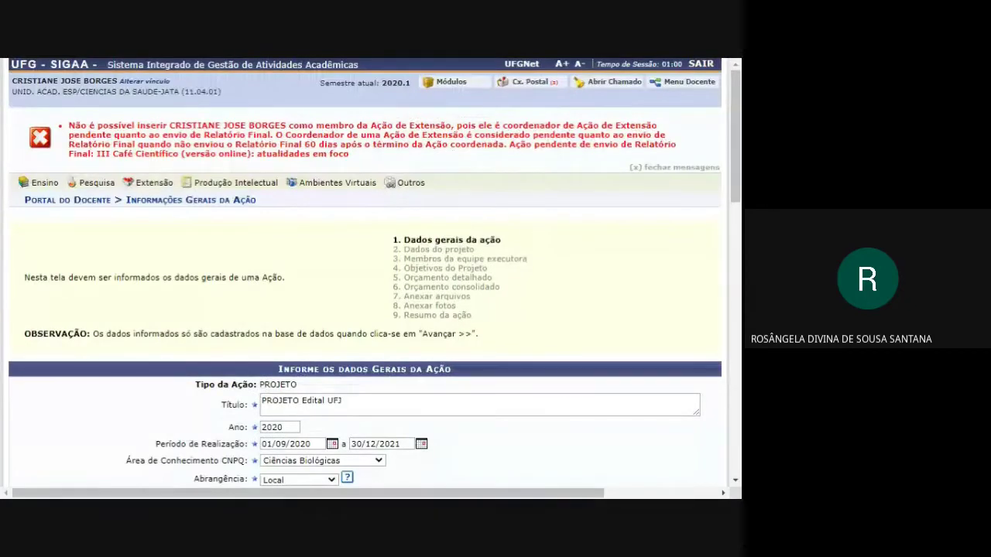
drag(68, 126, 274, 136)
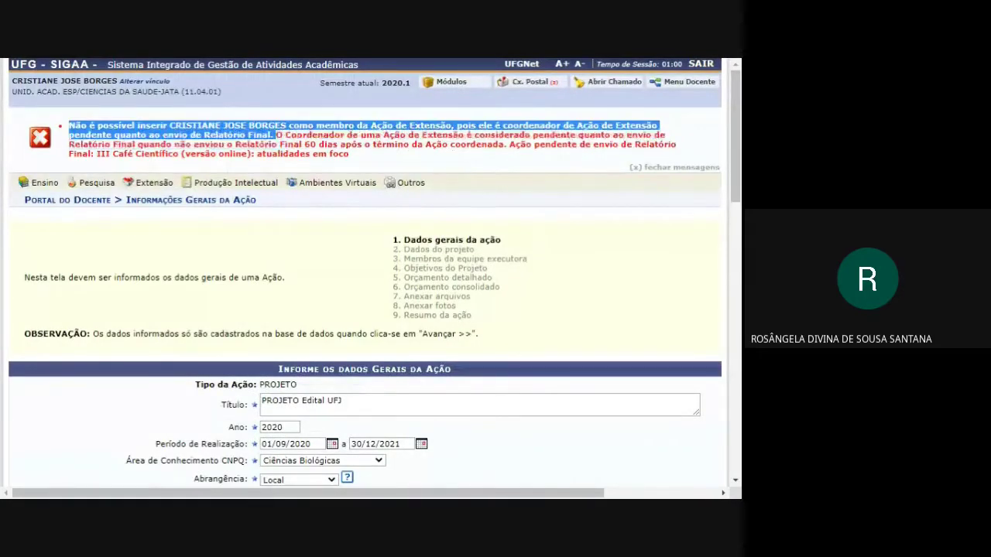
click(274, 136)
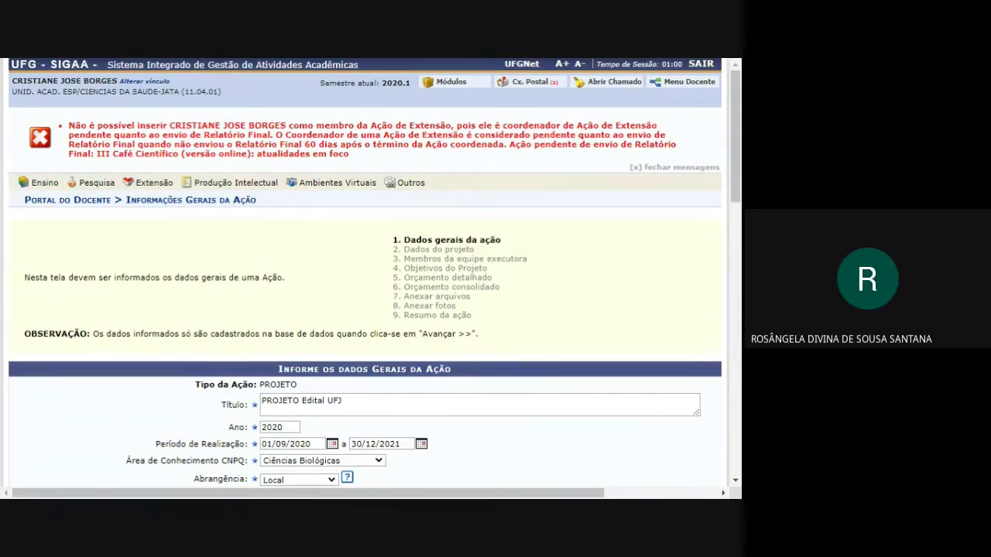
drag(158, 443, 251, 452)
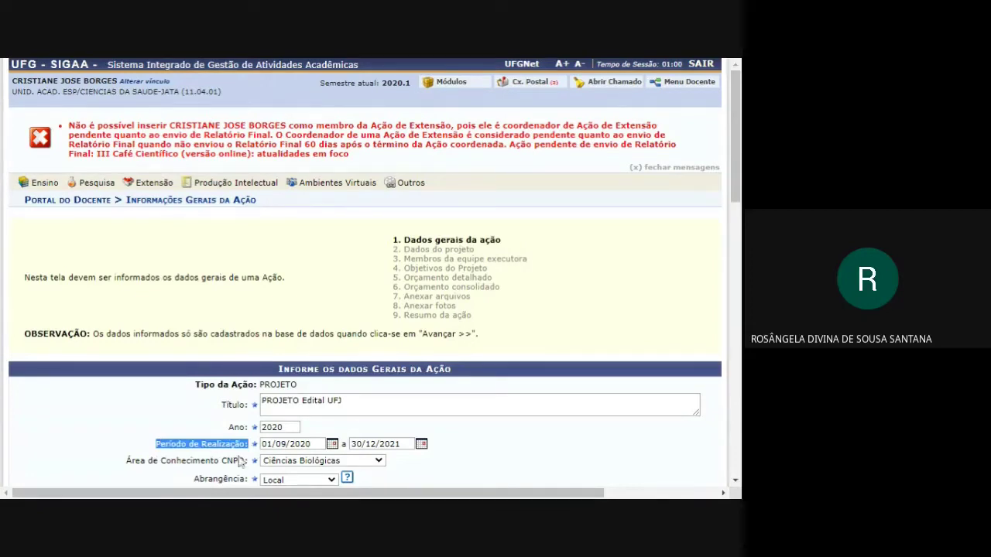
double_click(222, 444)
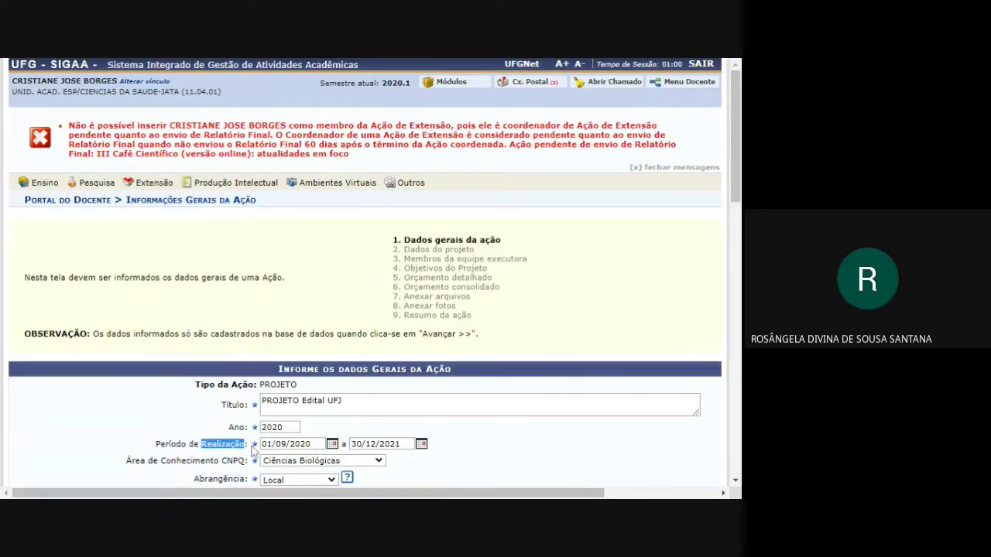
double_click(391, 444)
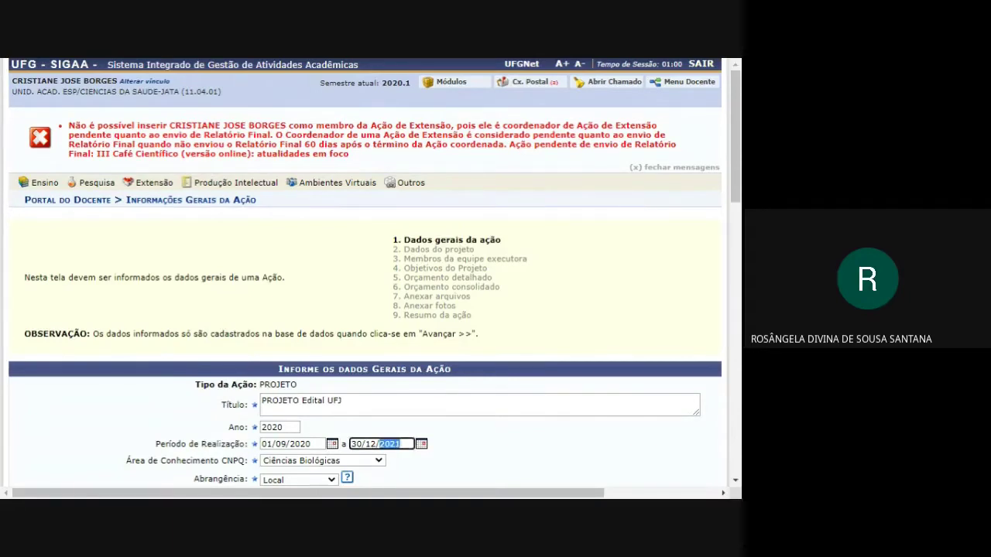
click(362, 444)
double_click(390, 444)
drag(304, 144, 337, 144)
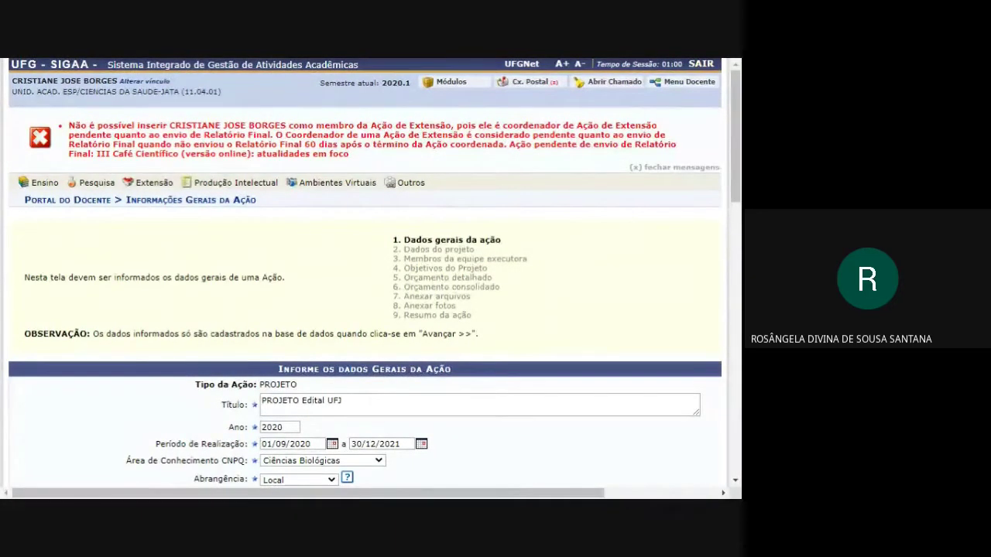
drag(286, 125, 168, 124)
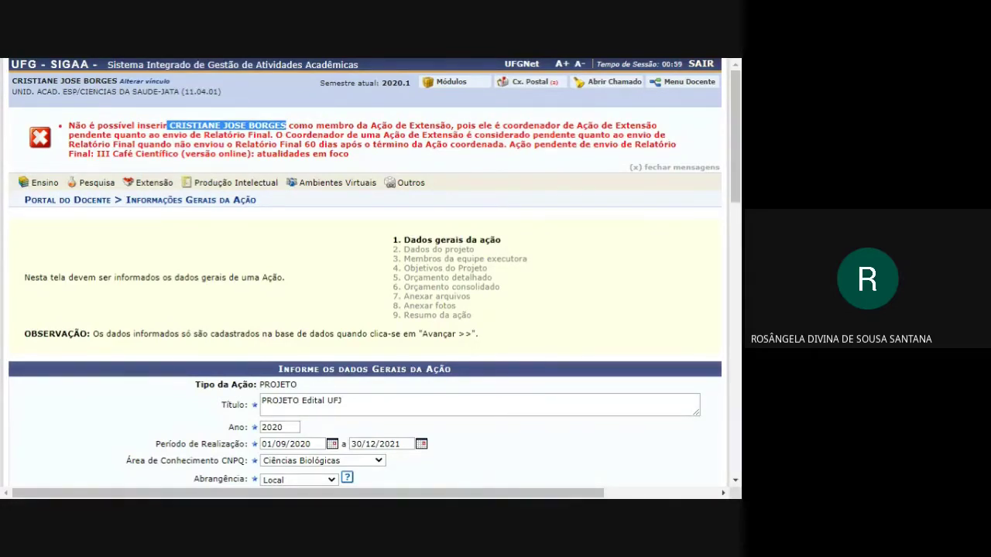
drag(301, 145, 232, 145)
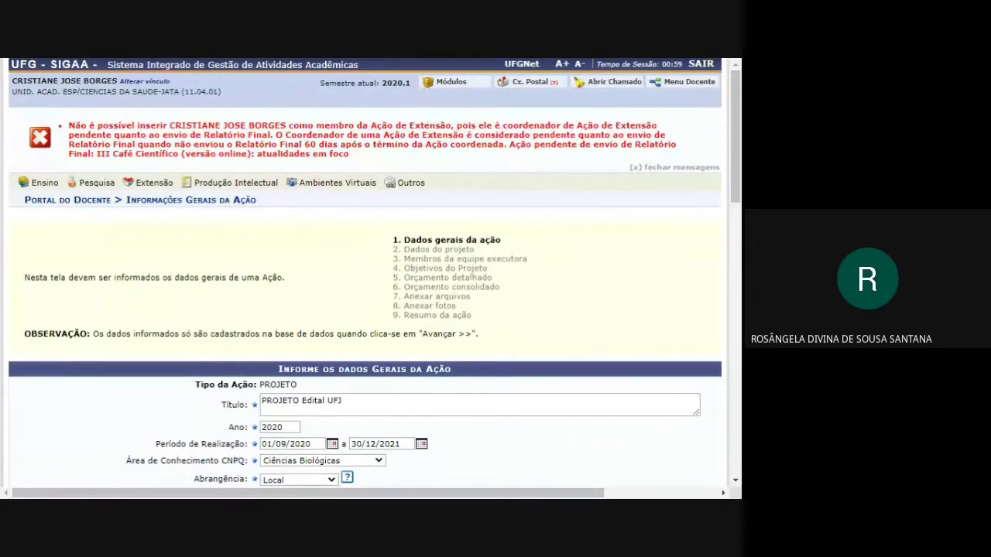
drag(516, 144, 357, 156)
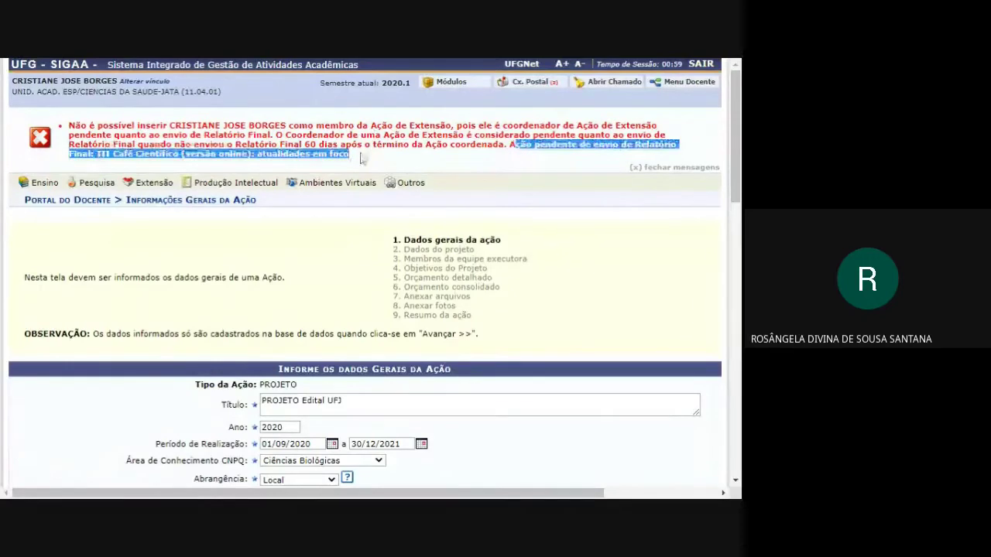
click(360, 158)
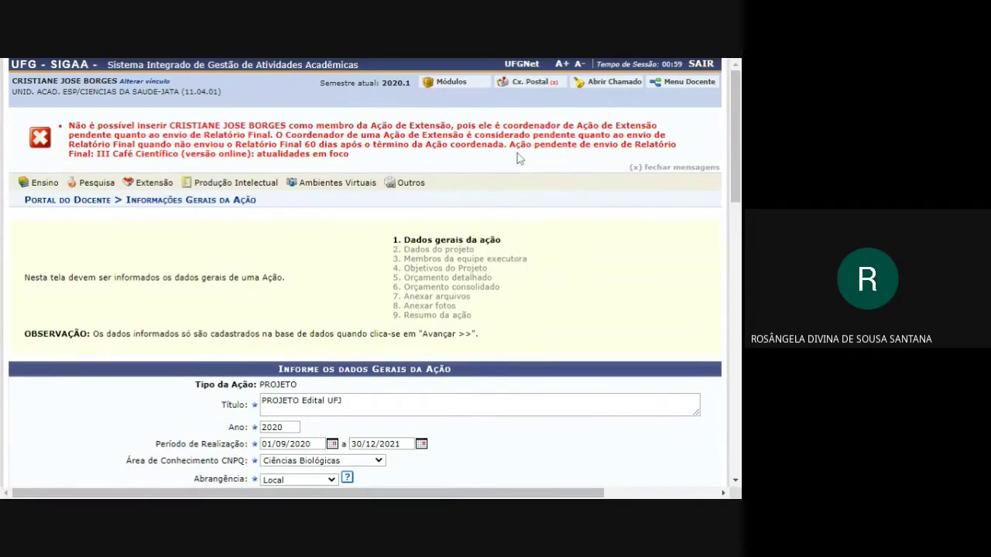
Read the validation message about the coordinator's pending Relatório Final, highlighting the "60 dias após o término" deadline.
drag(277, 135, 384, 153)
click(384, 153)
double_click(310, 144)
drag(305, 144, 409, 144)
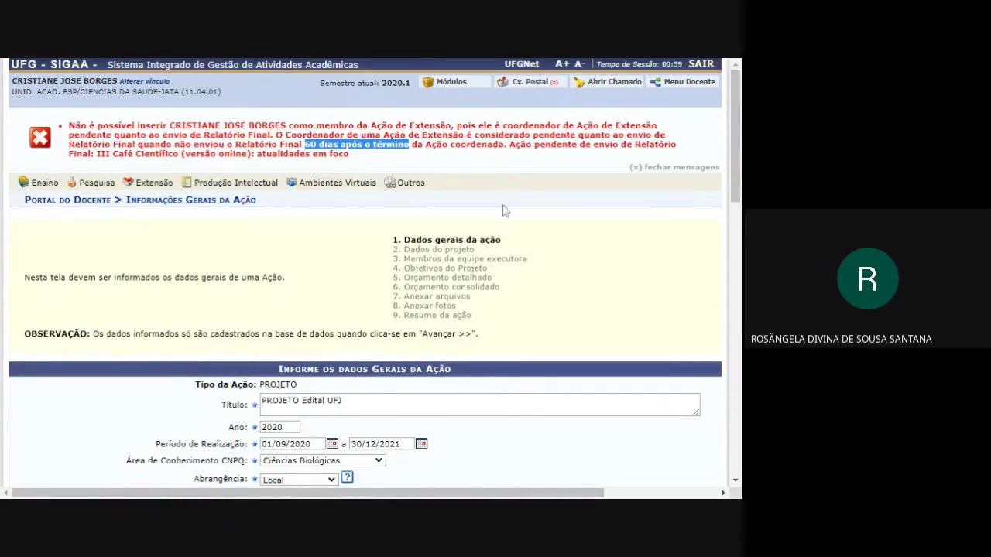
click(620, 254)
Replace the name in the Coordenador field with another staff member chosen from the matching suggestions.
scroll(620, 253, down, 15)
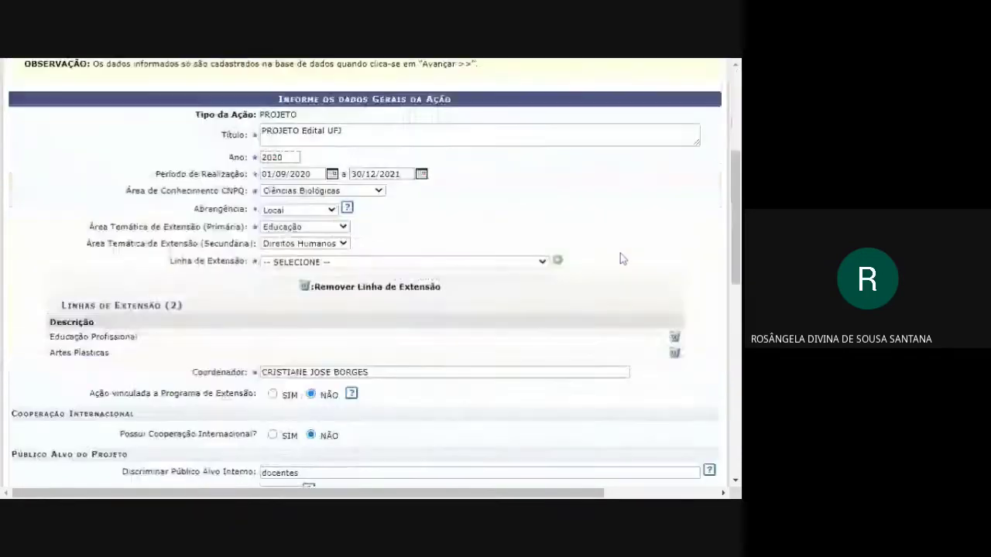
scroll(374, 265, up, 5)
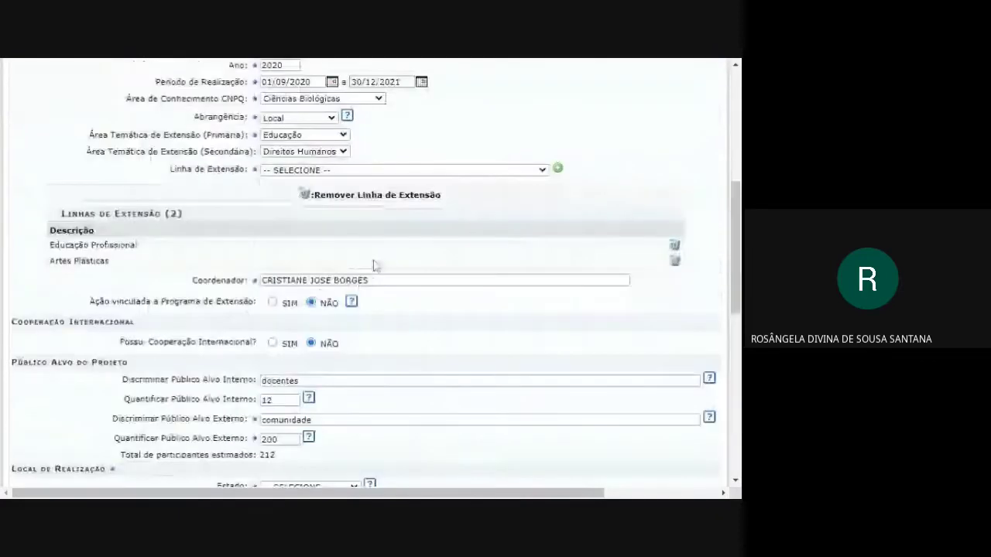
drag(367, 281, 270, 280)
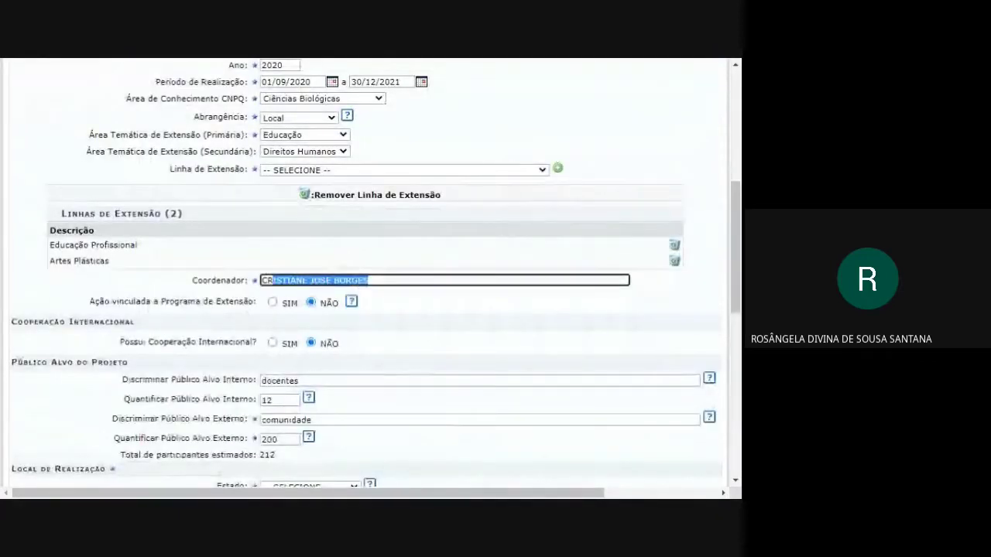
key(BackSpace)
key(BackSpace)
key(BackSpace)
text(raissa)
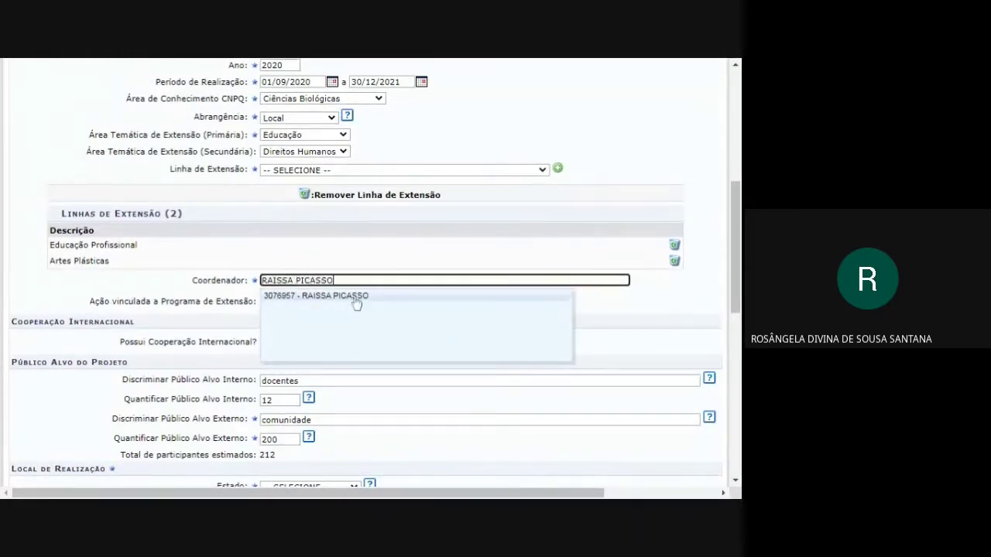
click(356, 298)
Check the Unidade Proponente under Unidades Envolvidas na Execução and try to advance the proposal to the Dados do projeto stage.
scroll(569, 318, down, 6)
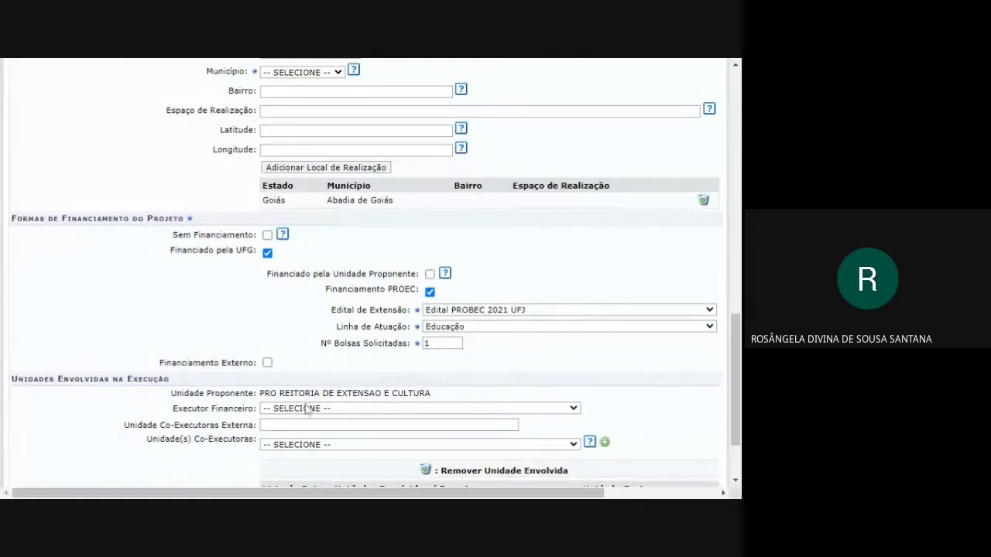
drag(170, 394, 453, 402)
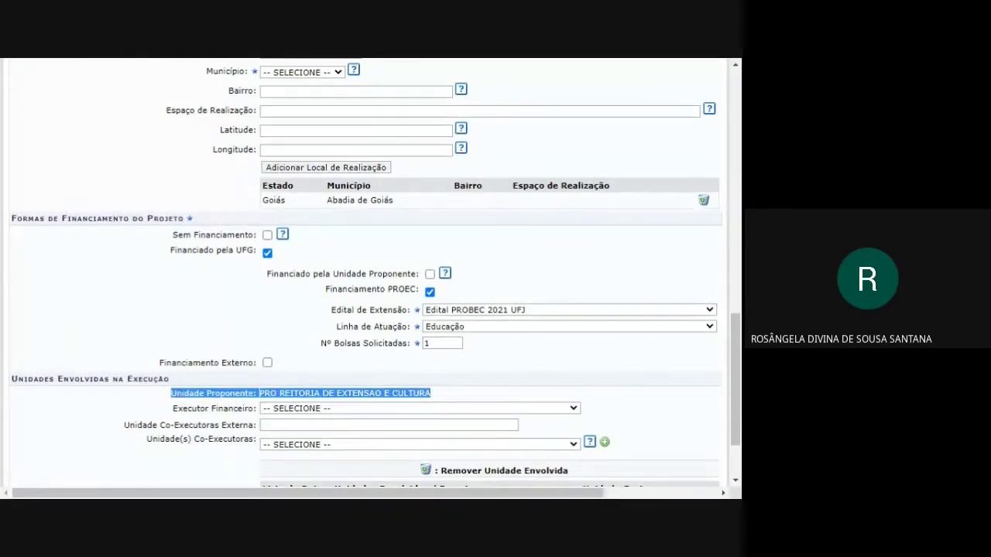
scroll(367, 151, up, 2)
scroll(370, 186, up, 3)
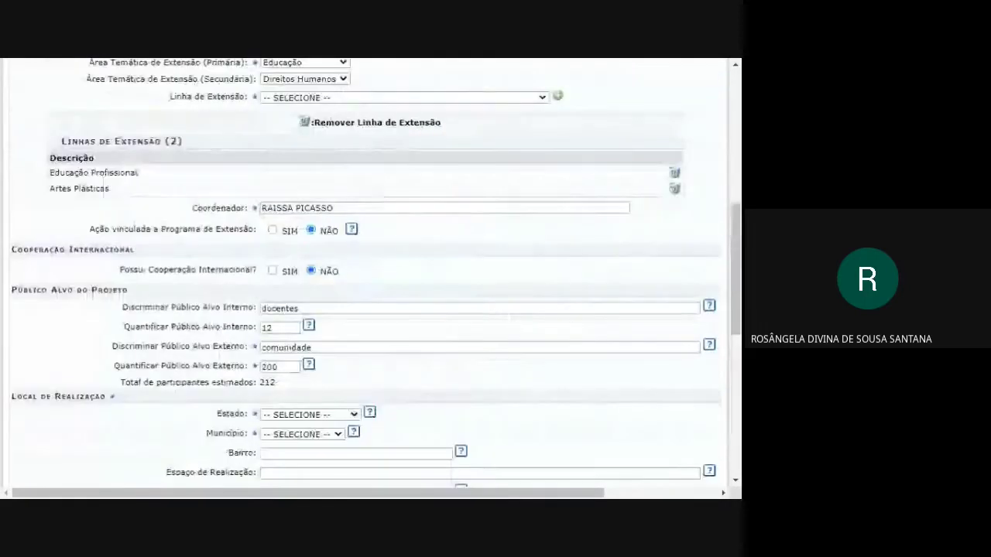
scroll(402, 248, down, 4)
scroll(408, 248, down, 2)
click(452, 420)
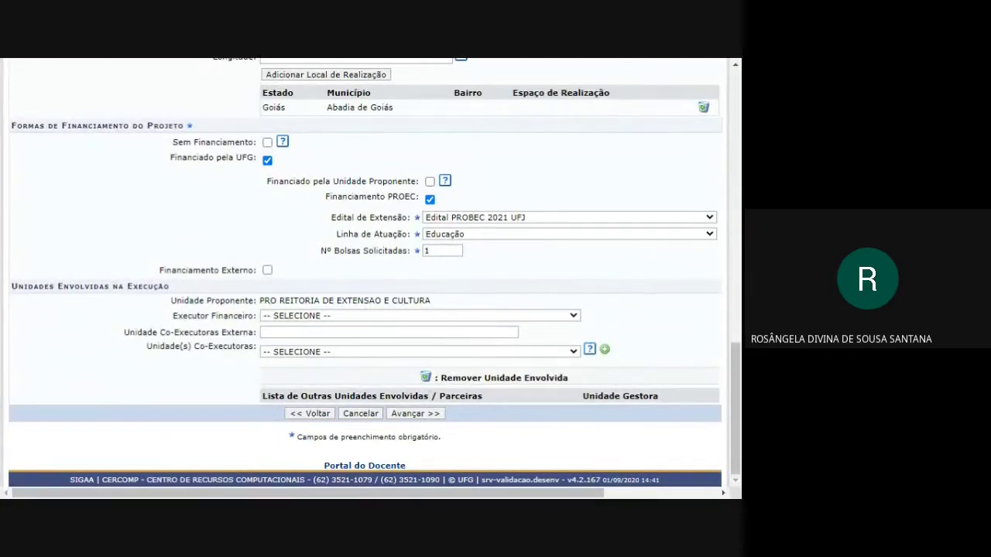
click(418, 416)
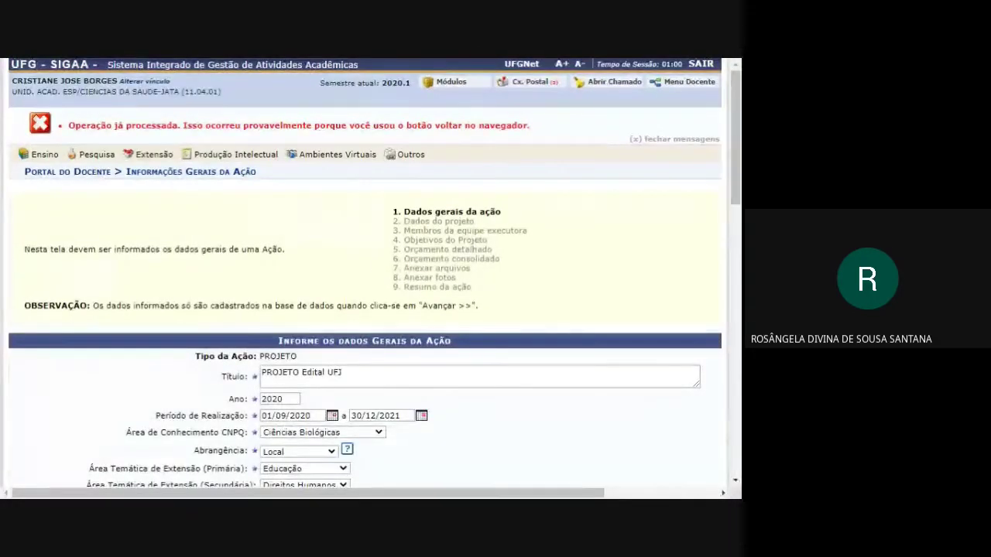
Read the error message above the form, recheck the general data, and examine the list of remaining proposal stages, including Objetivos do Projeto.
scroll(364, 267, down, 5)
scroll(454, 297, down, 7)
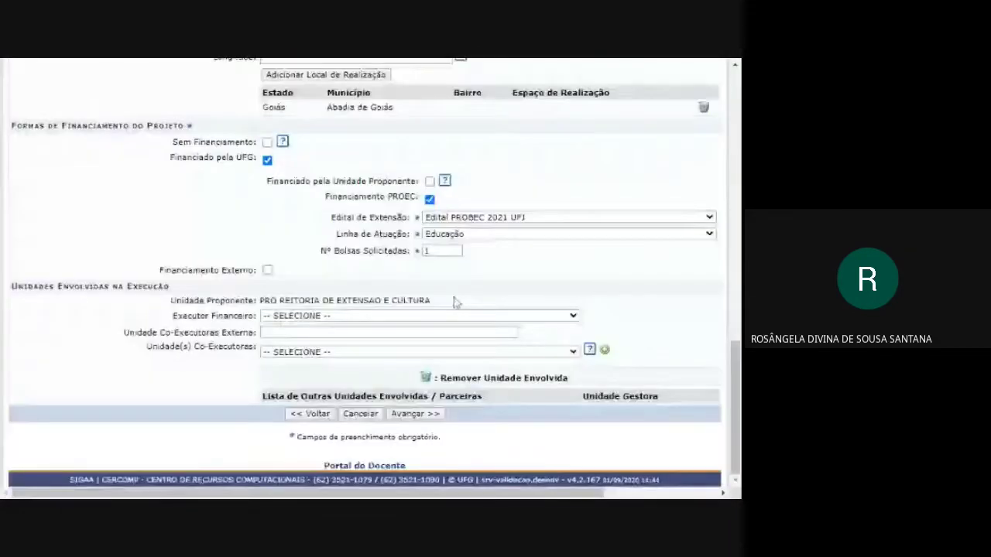
scroll(455, 302, up, 12)
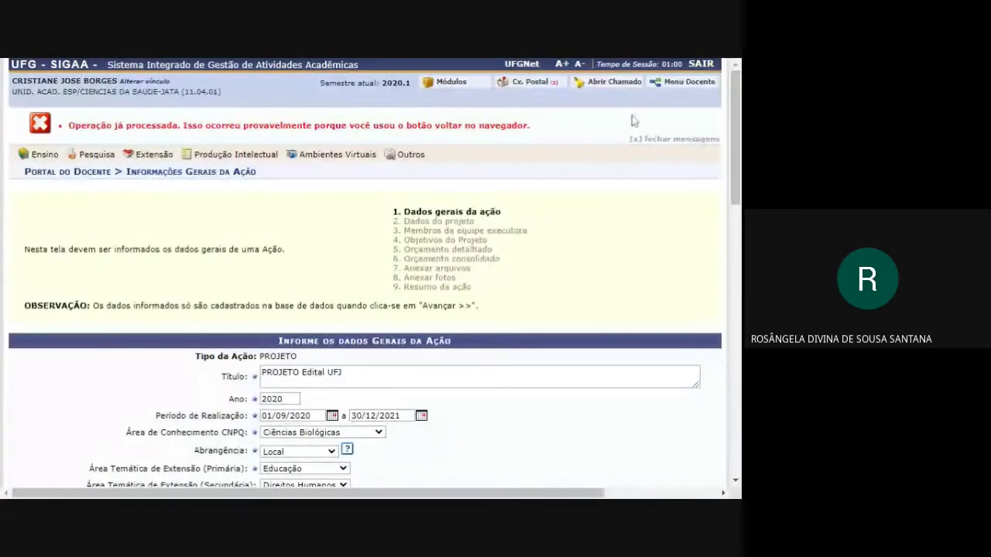
drag(531, 125, 56, 105)
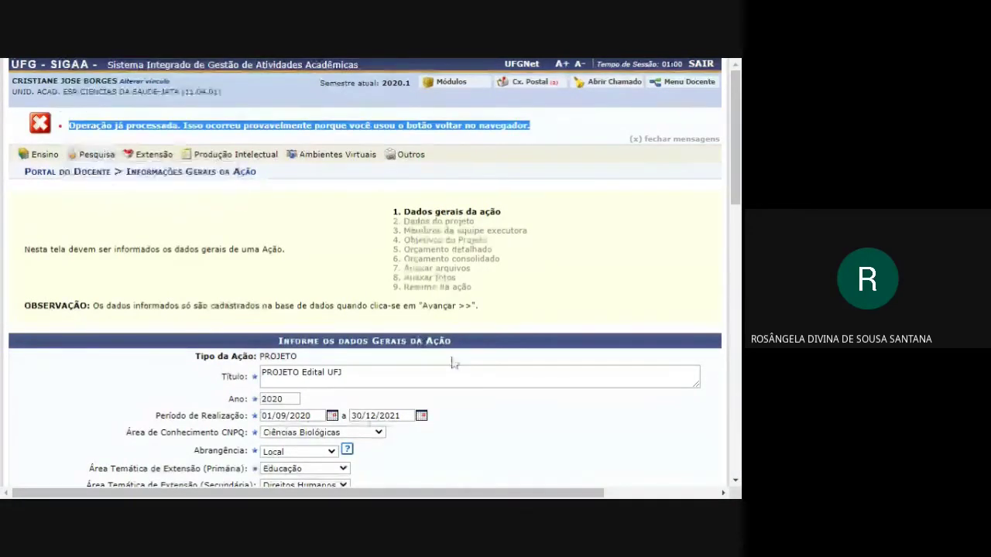
click(342, 373)
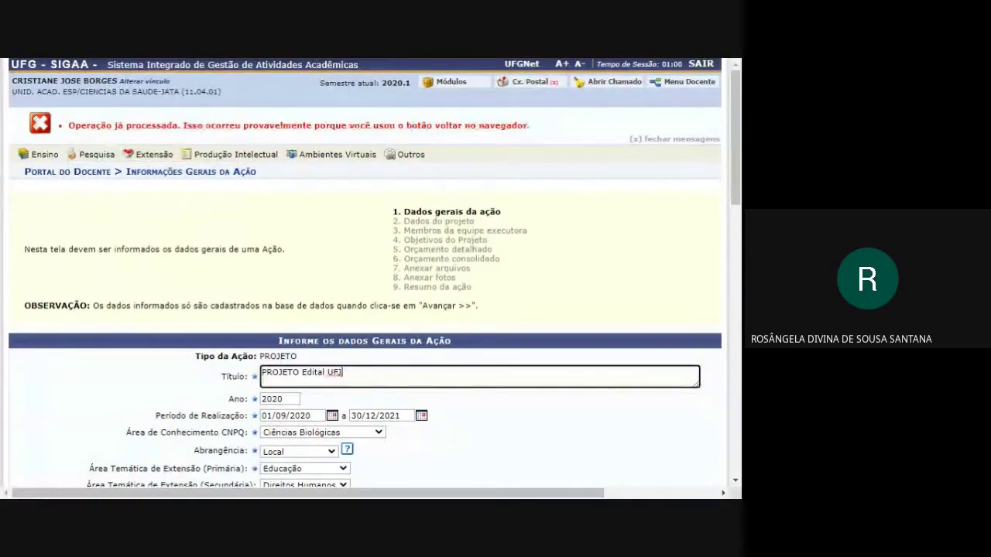
scroll(458, 353, down, 3)
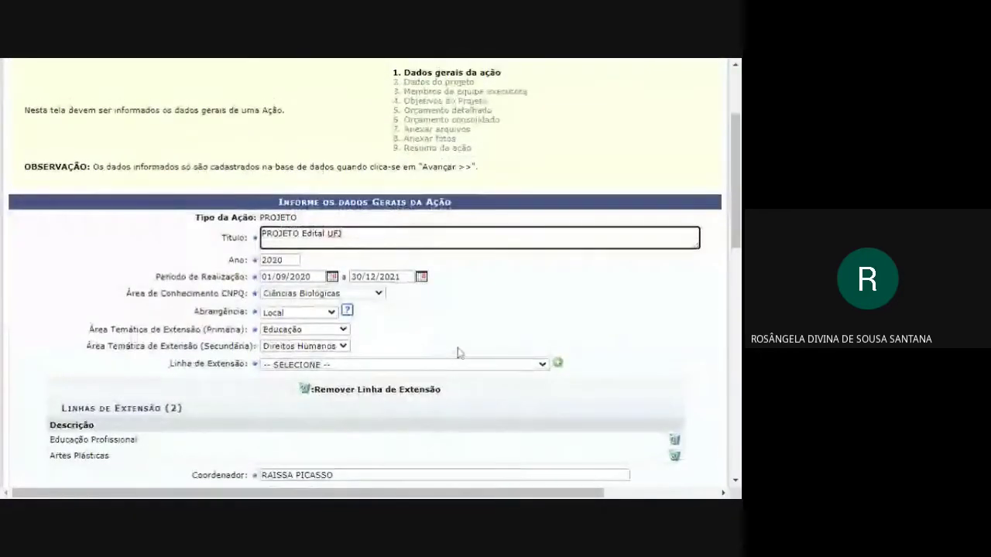
scroll(458, 353, up, 3)
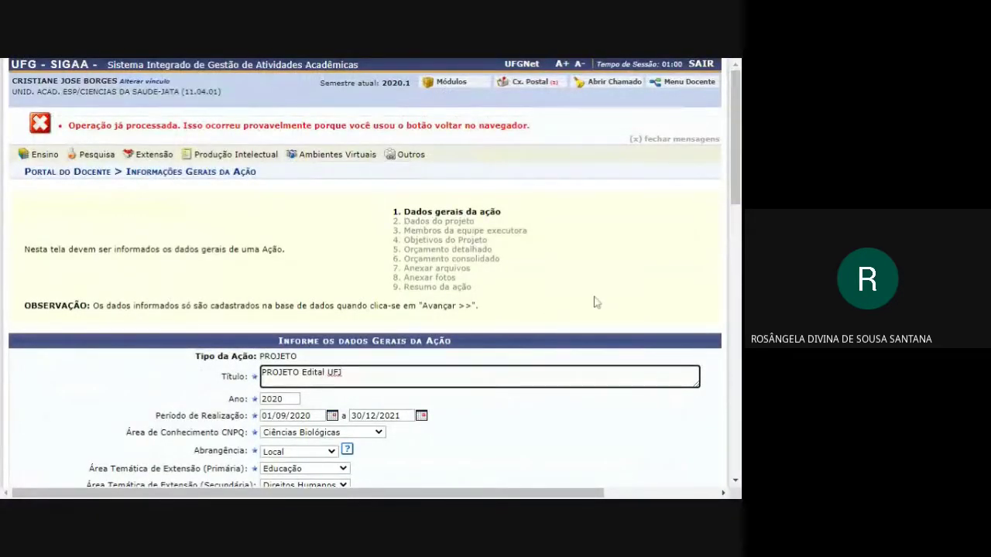
scroll(596, 303, down, 3)
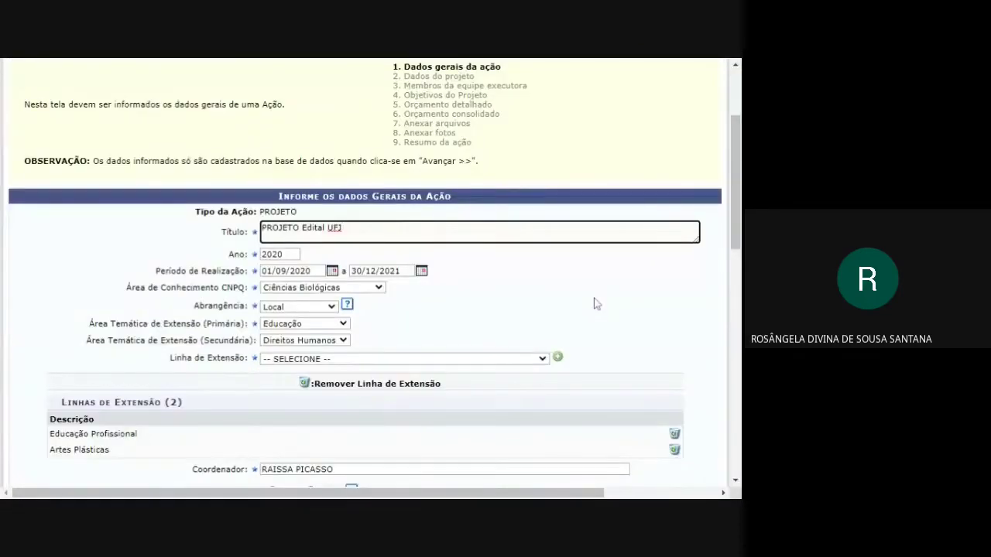
scroll(569, 290, up, 2)
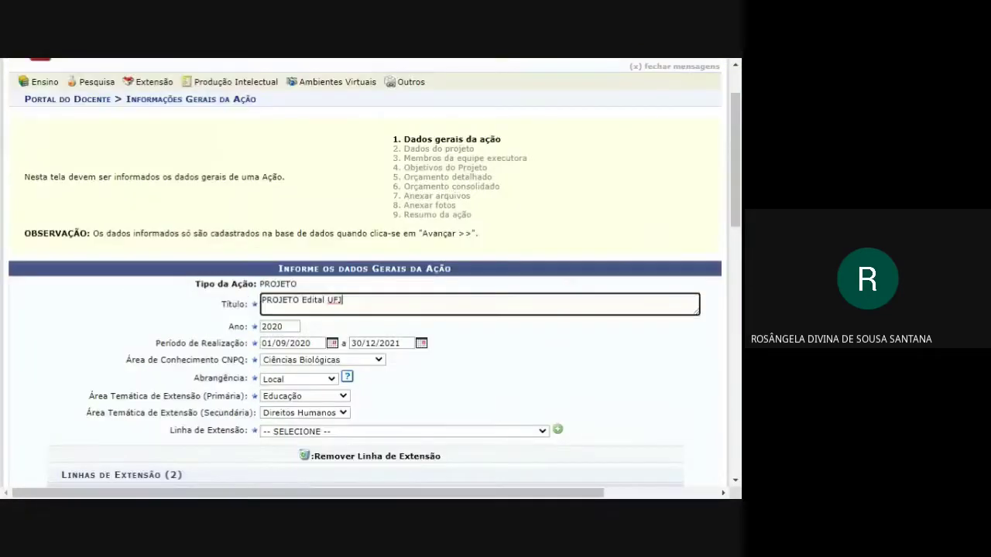
drag(473, 149, 410, 148)
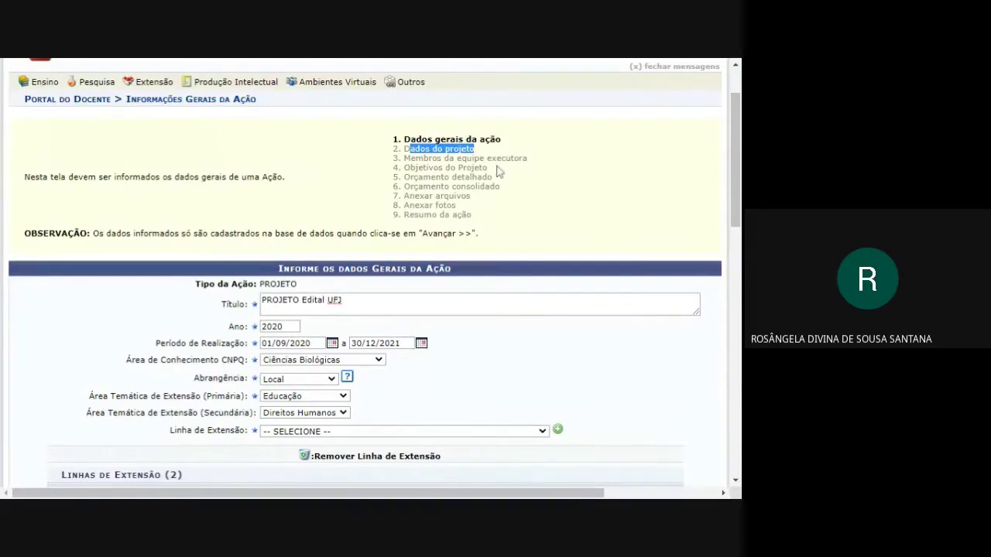
drag(488, 167, 403, 167)
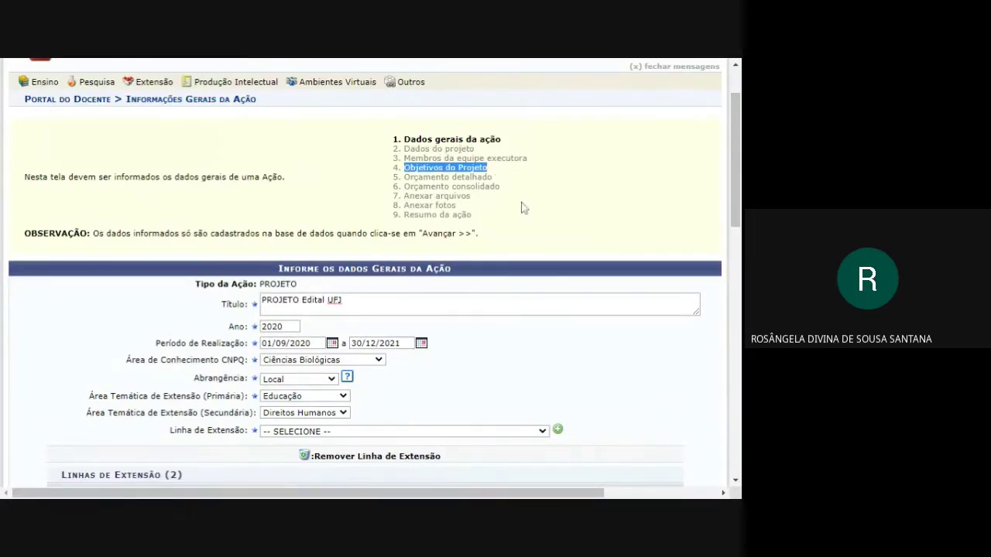
scroll(519, 224, up, 2)
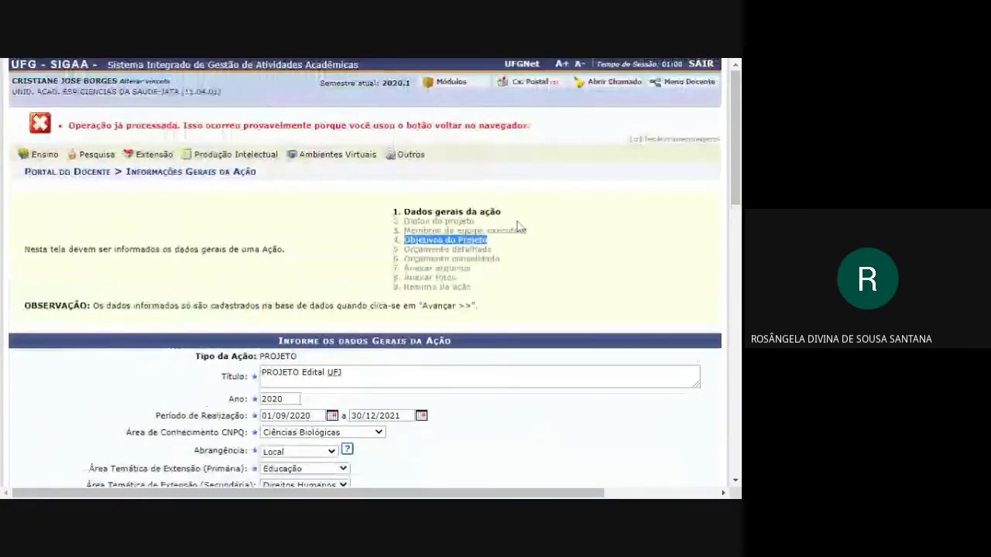
Close the error message, retry advancing the proposal to Dados do projeto, and return to the previous page.
click(648, 149)
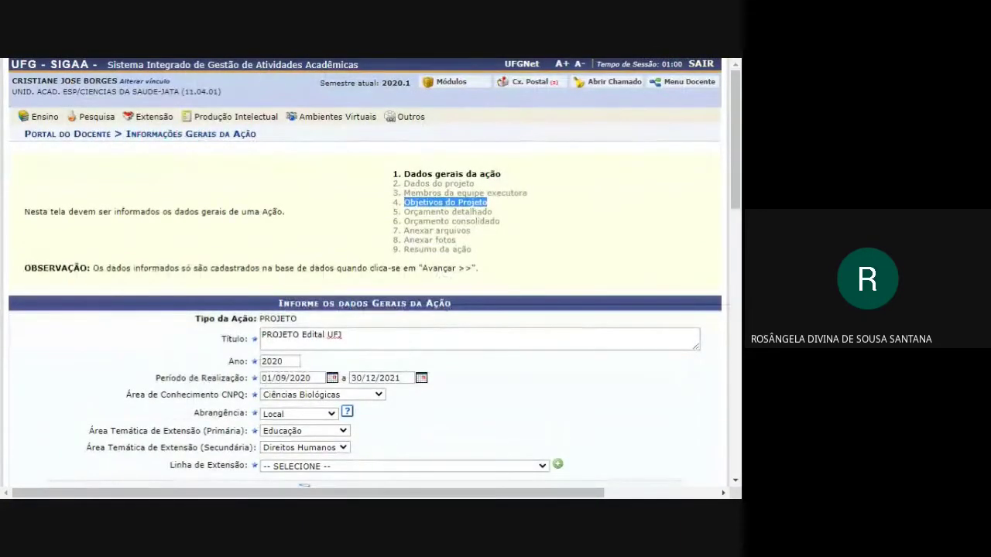
scroll(418, 387, down, 10)
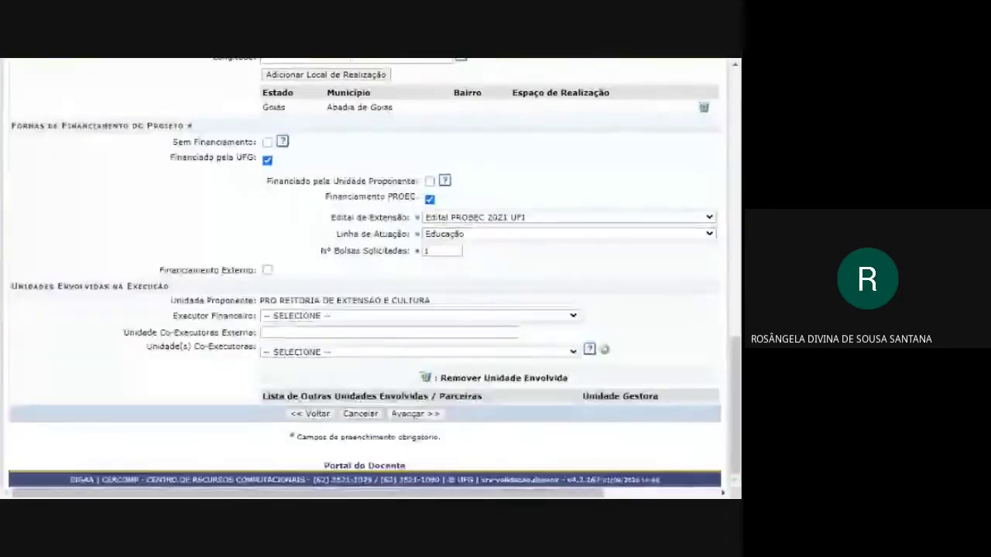
click(426, 417)
key(alt+Left)
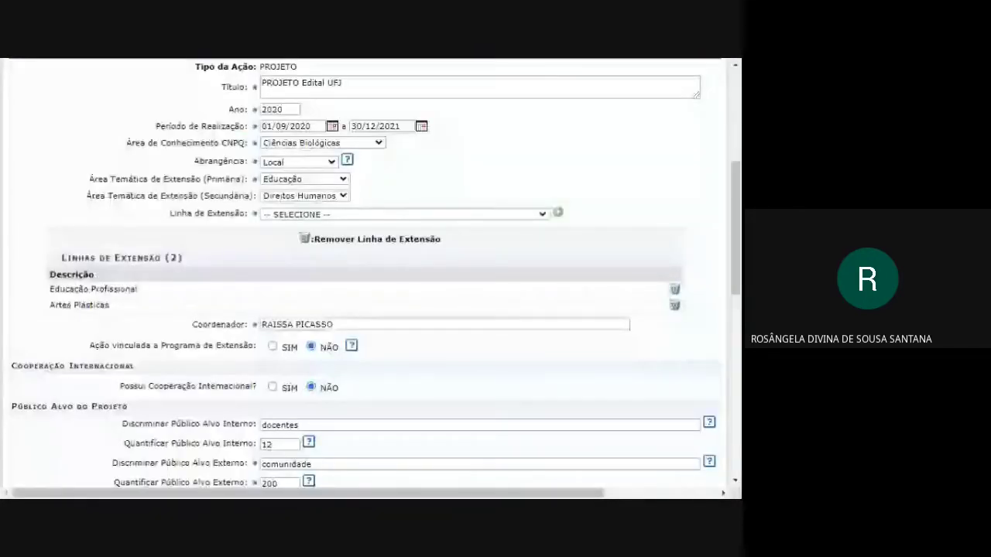
Change the Coordenador to a different staff member from the suggestions and try to advance the proposal again.
scroll(364, 279, up, 4)
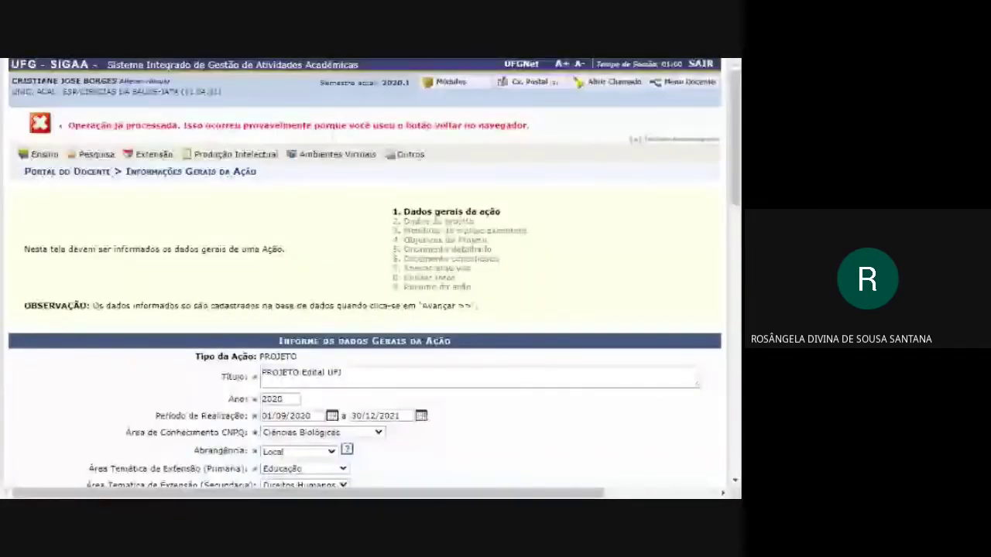
scroll(254, 255, down, 5)
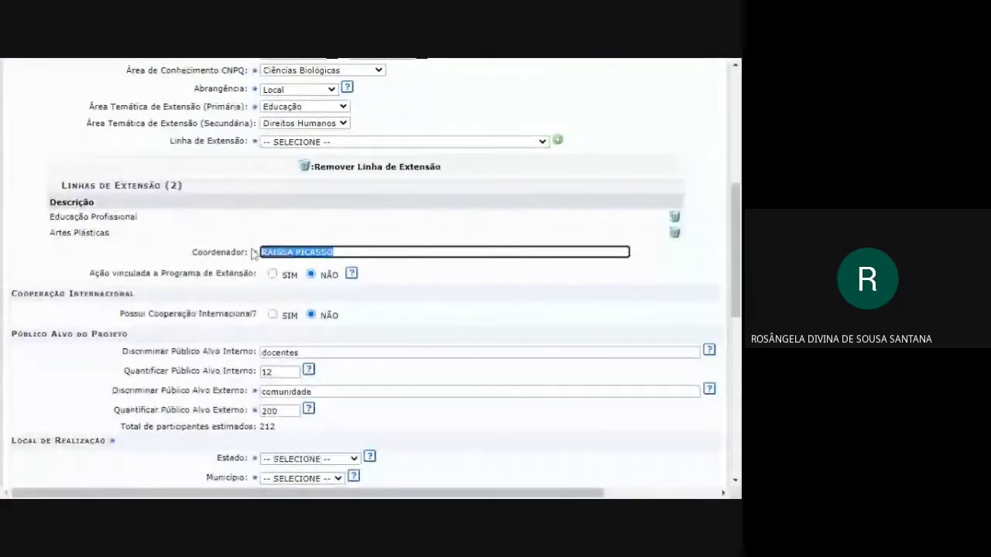
text(helio)
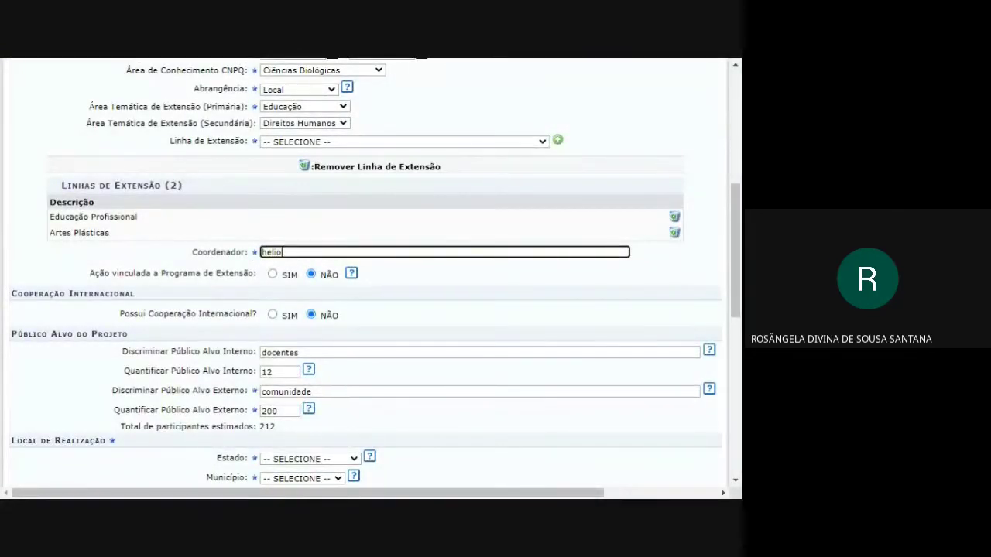
text( anto)
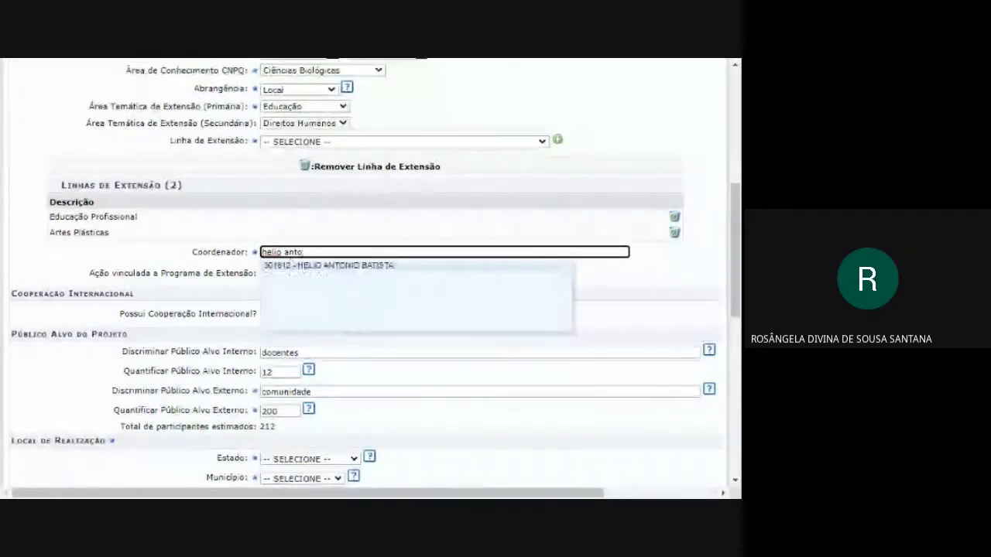
click(309, 268)
scroll(438, 321, down, 6)
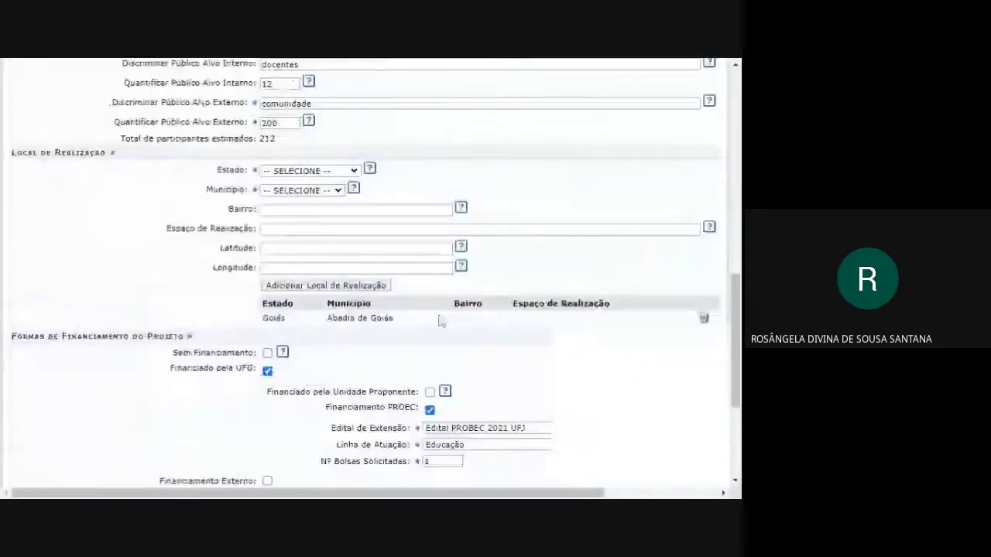
click(418, 416)
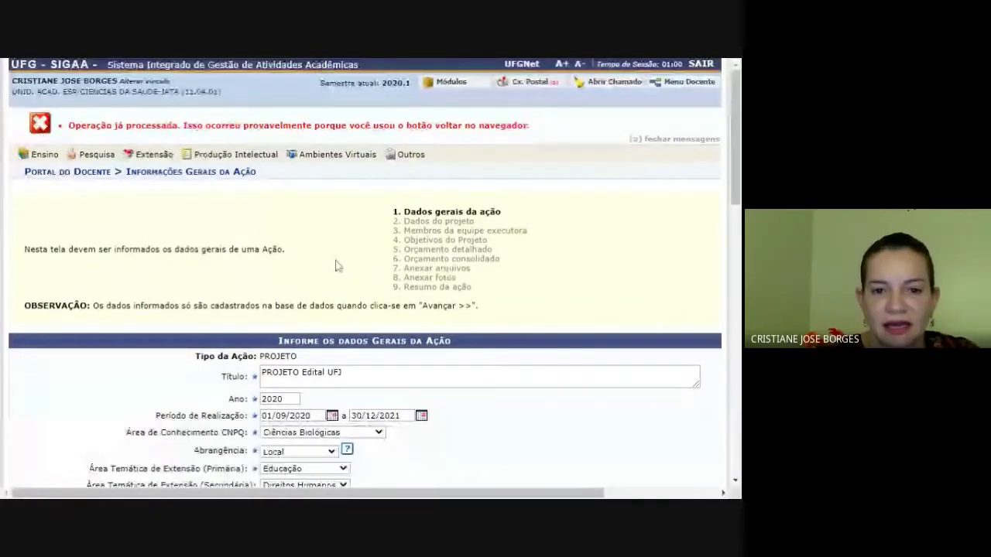
Start a new extension proposal submission from the Extensão options, choosing Projeto as the action type.
click(154, 157)
mouse_move(178, 169)
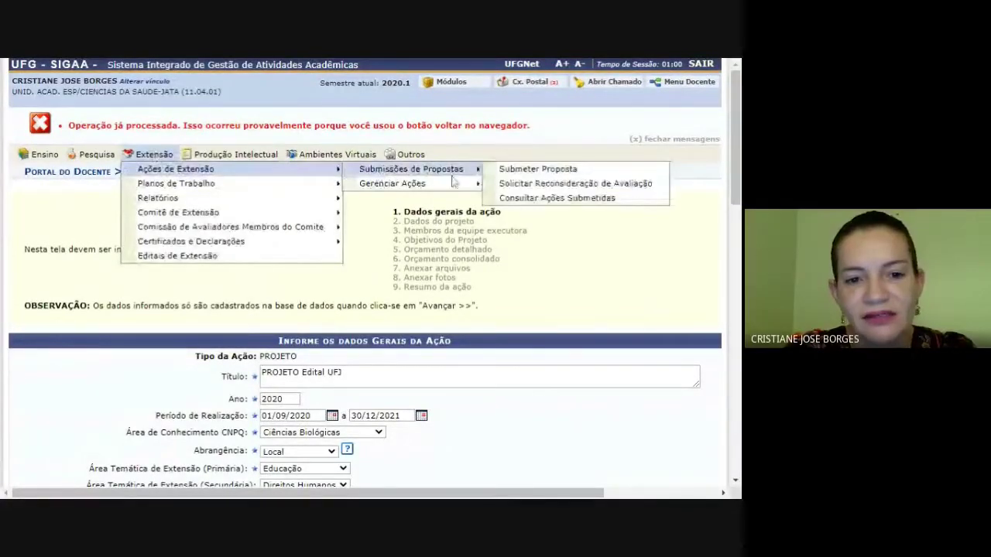
click(534, 170)
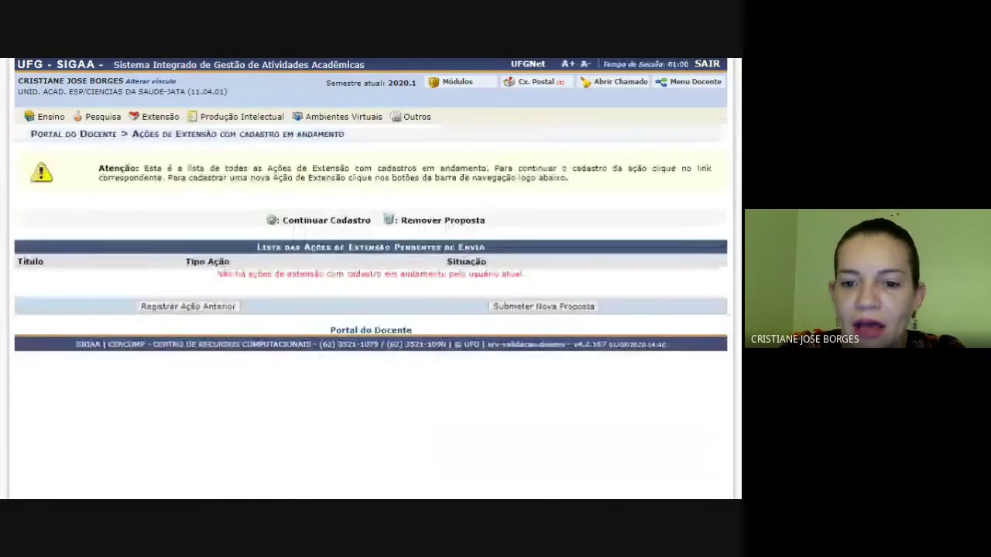
click(523, 308)
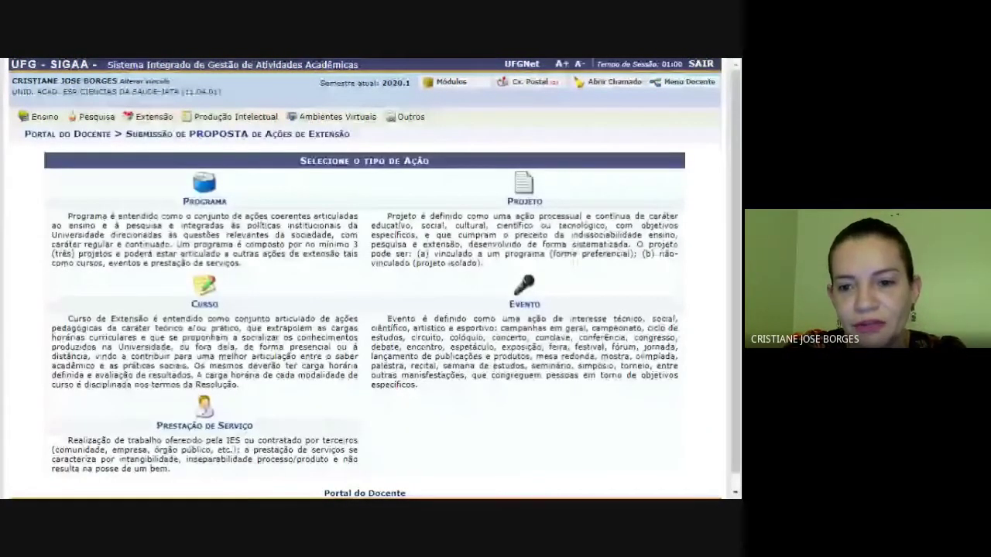
click(526, 203)
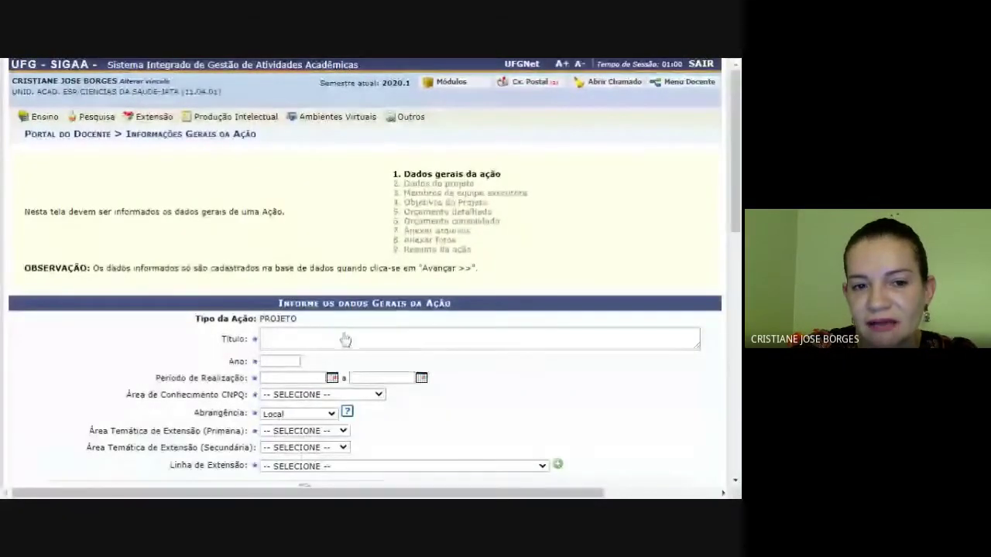
Enter PROJETO Edital UFJ 2020 as the proposal's Título and 2020 as the Ano.
click(345, 340)
double_click(279, 318)
key(ctrl+c)
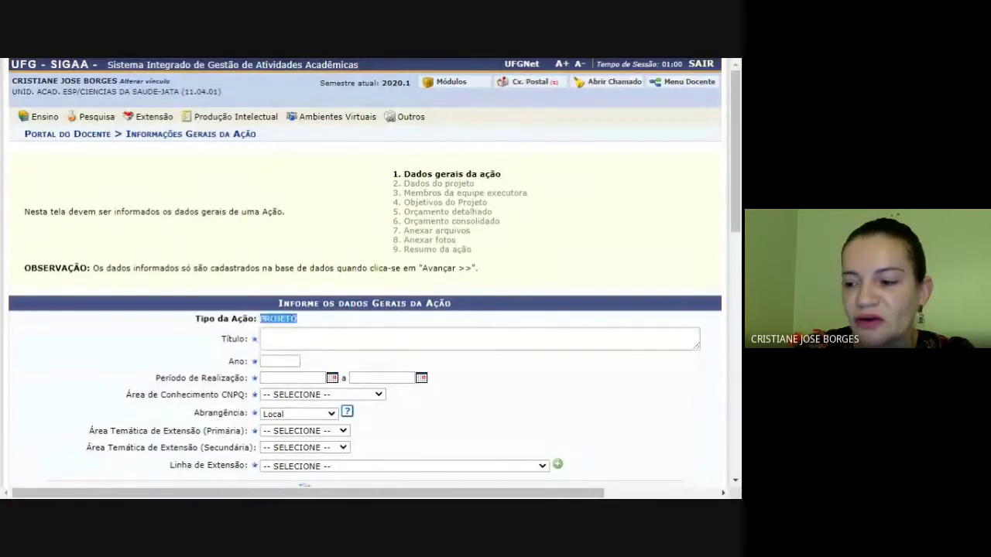
click(263, 339)
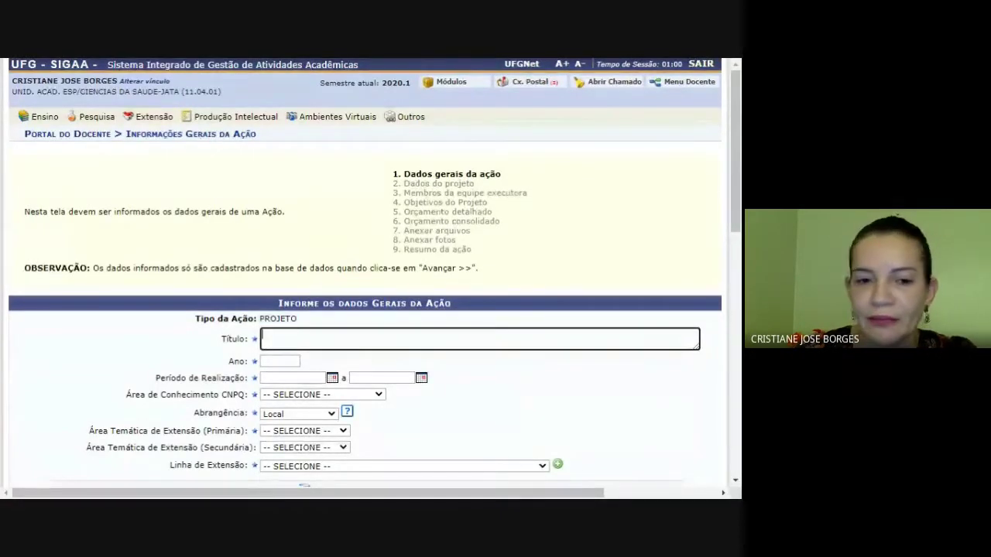
key(ctrl+v)
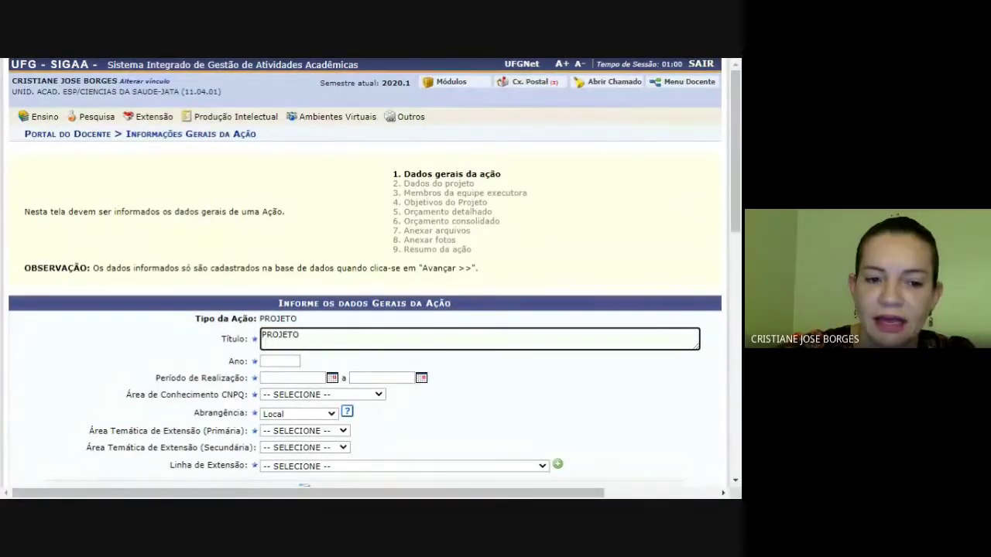
text(Edit)
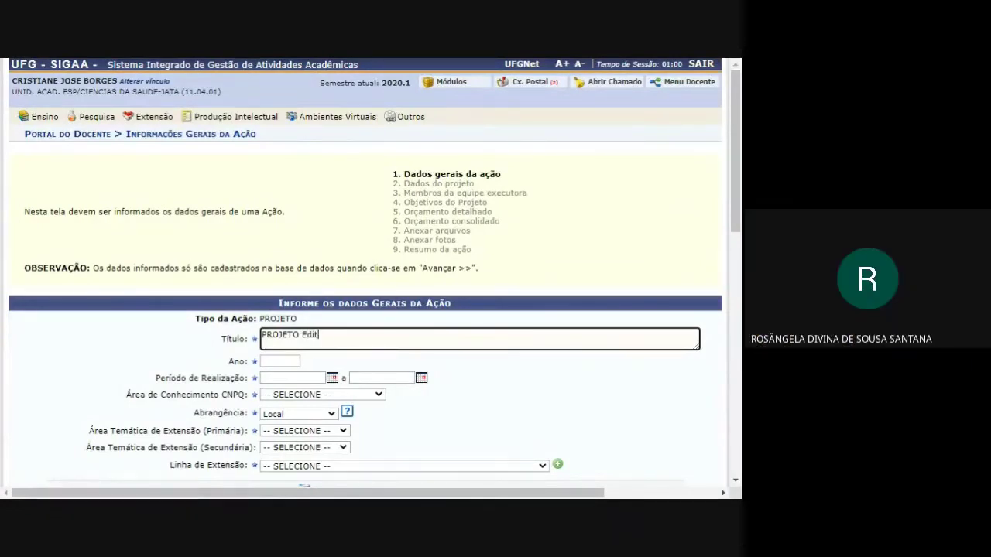
text(al UFJ 2020)
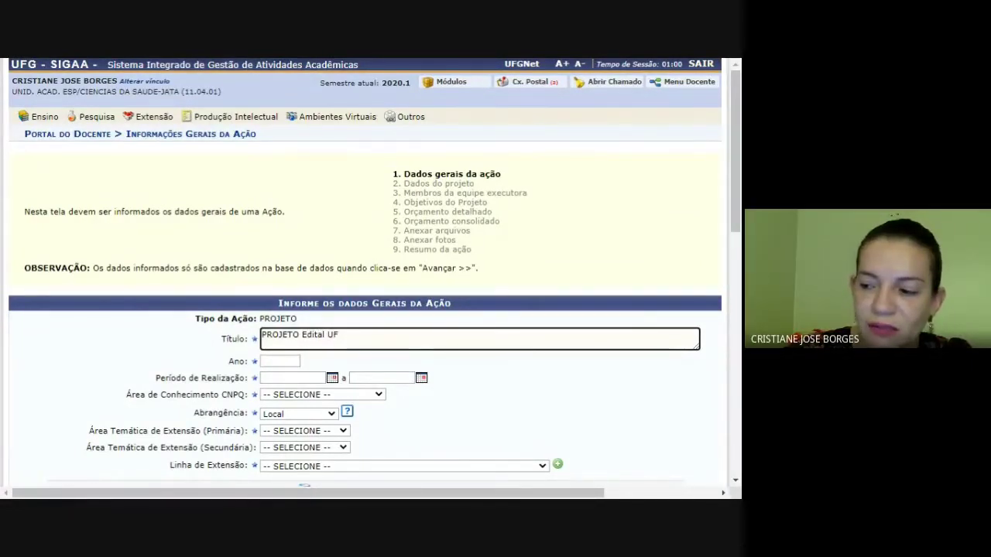
click(291, 361)
text(2020)
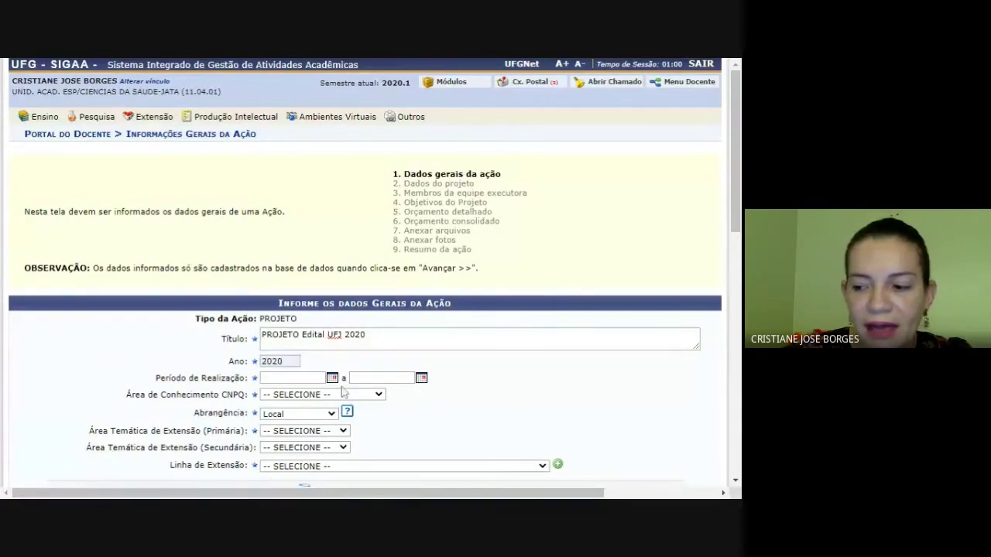
Set the Período de Realização from 01/09/2020 to 30/12/2021.
click(314, 378)
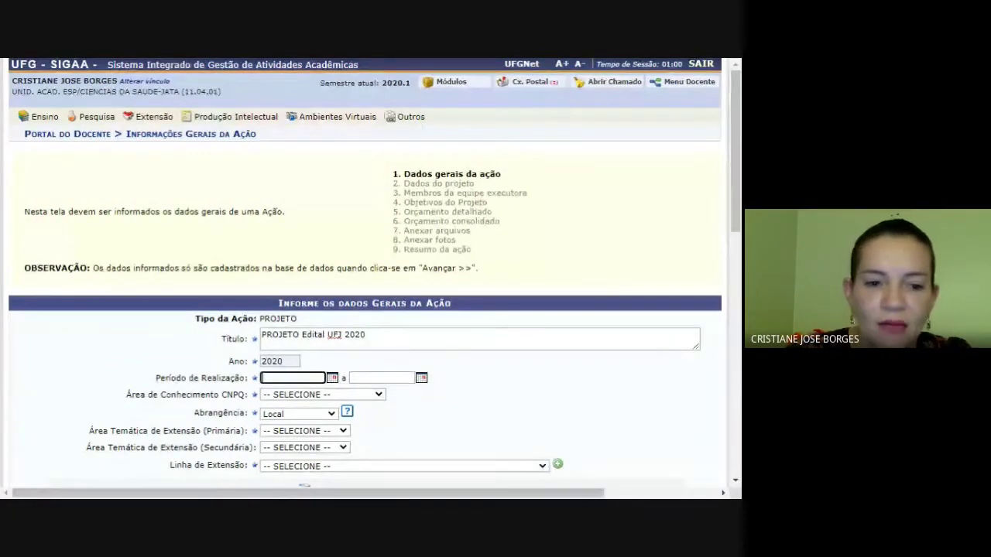
click(328, 387)
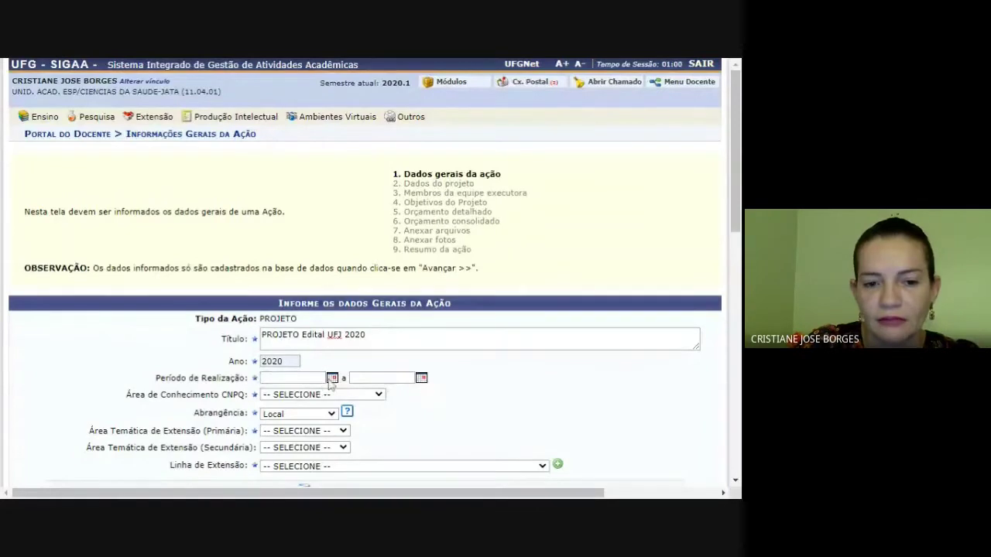
click(331, 379)
scroll(451, 380, down, 1)
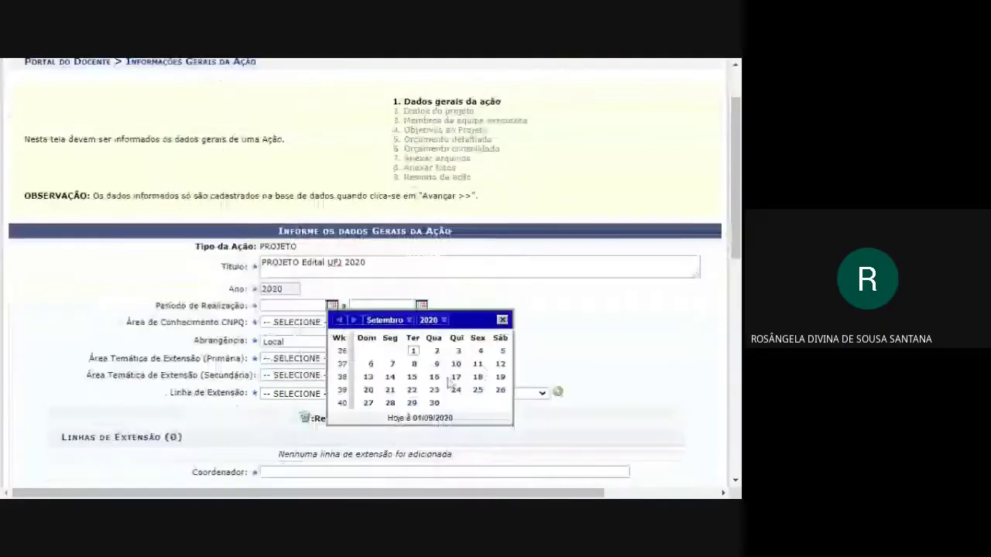
click(413, 352)
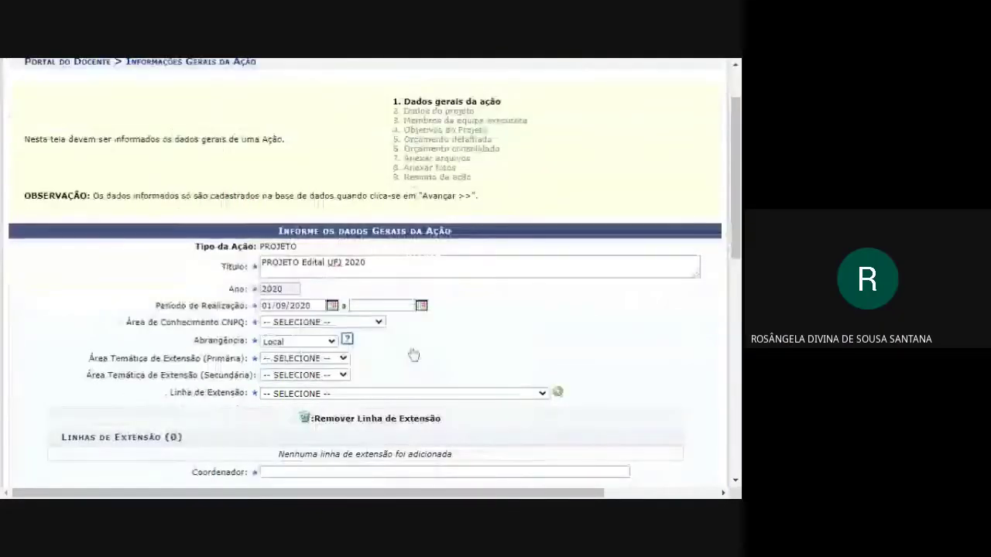
click(421, 306)
click(473, 324)
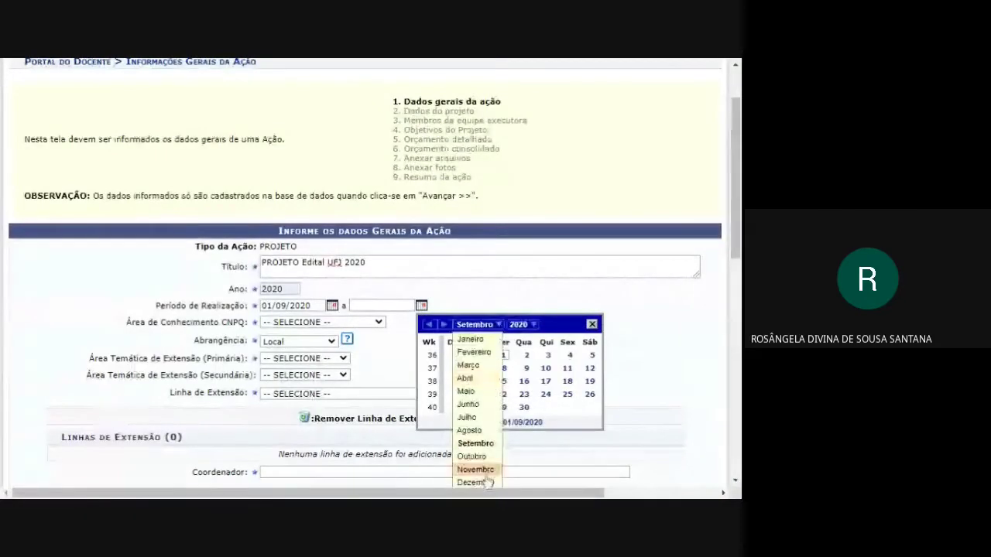
click(475, 481)
click(520, 324)
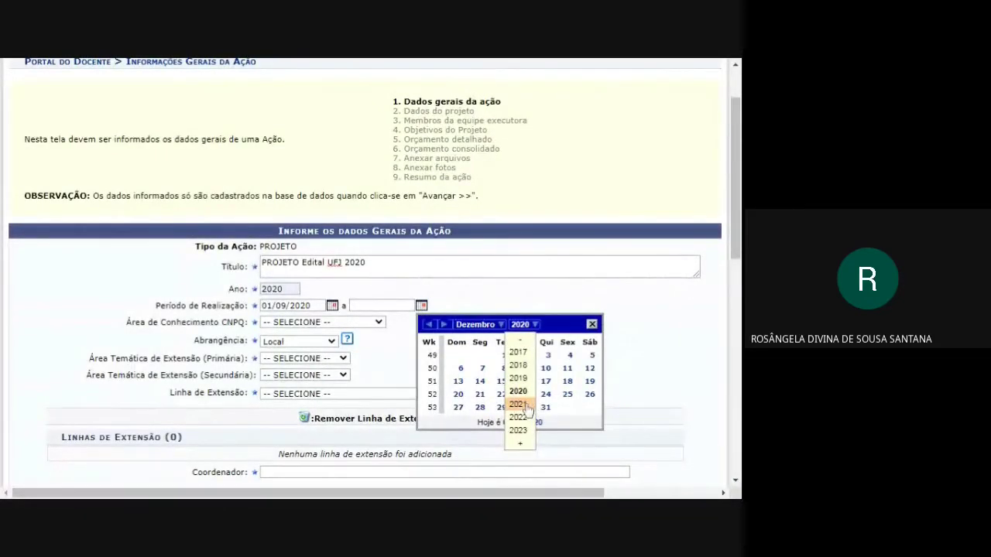
click(529, 401)
click(546, 407)
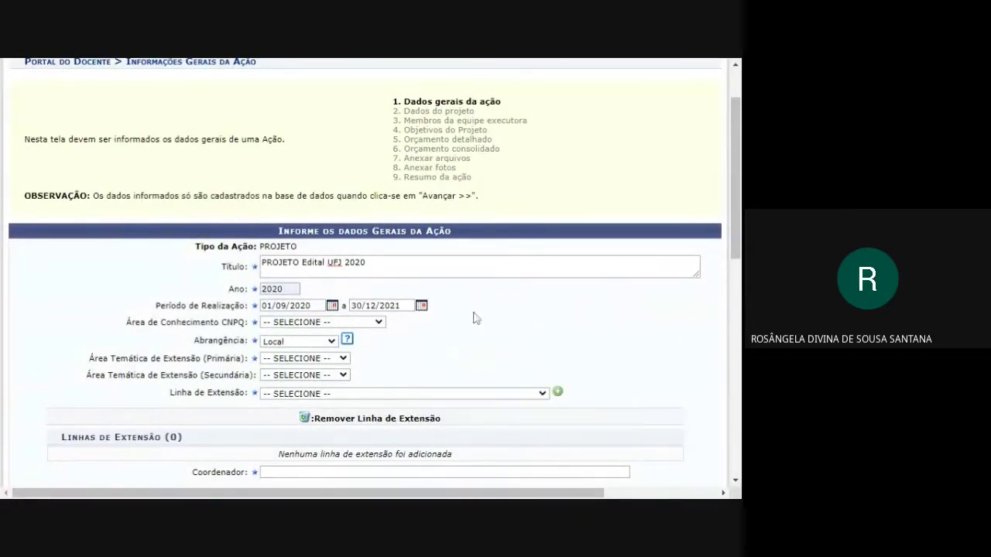
Set the CNPQ knowledge area to Ciências Biológicas, the primary thematic area to Cultura and the secondary to Direitos Humanos.
click(379, 322)
click(339, 365)
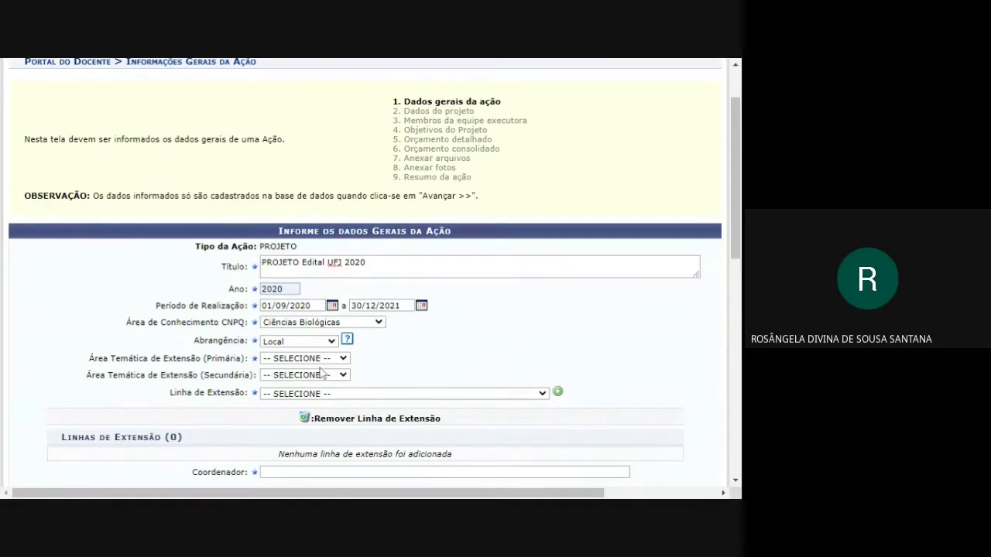
click(321, 372)
click(341, 375)
click(343, 419)
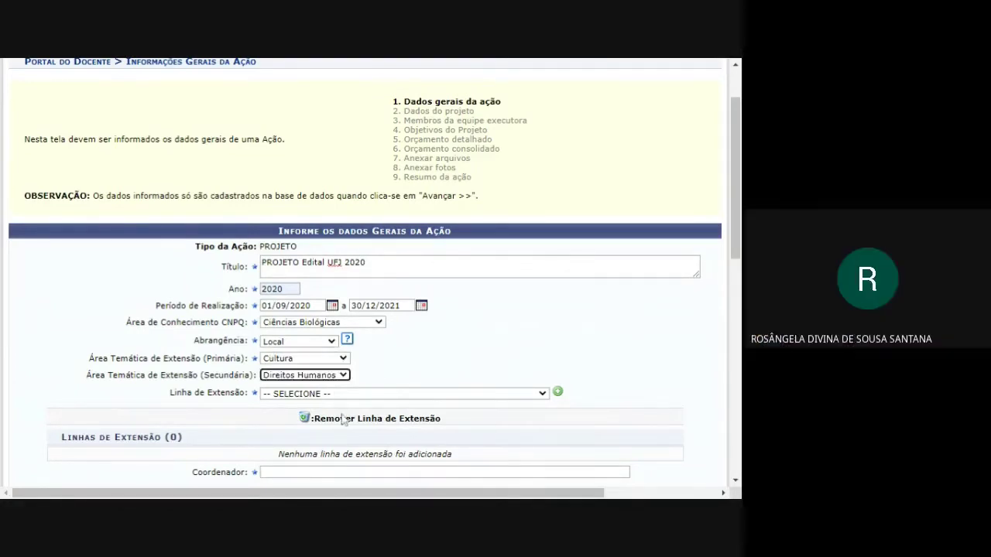
click(424, 377)
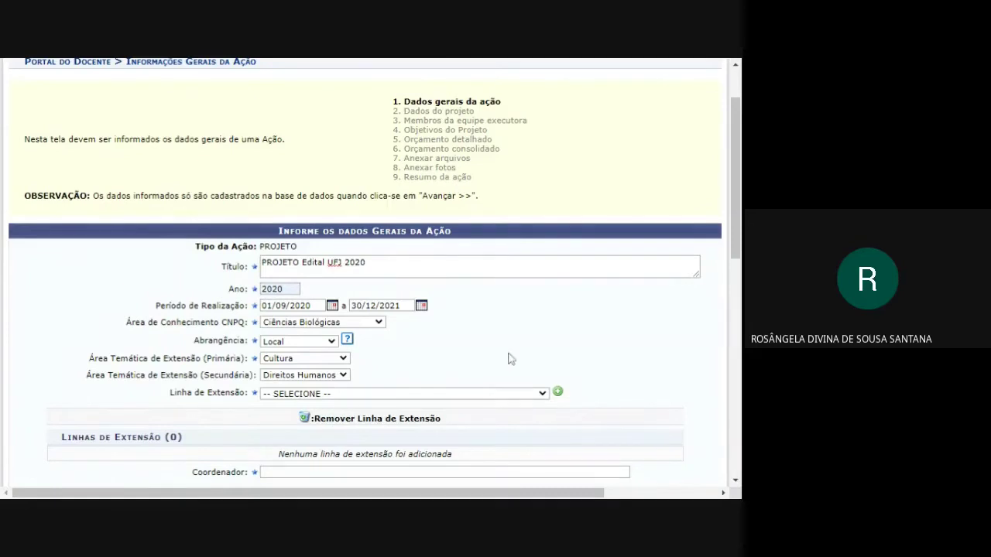
Add Artes Visuais to the proposal's Linhas de Extensão.
scroll(511, 359, down, 5)
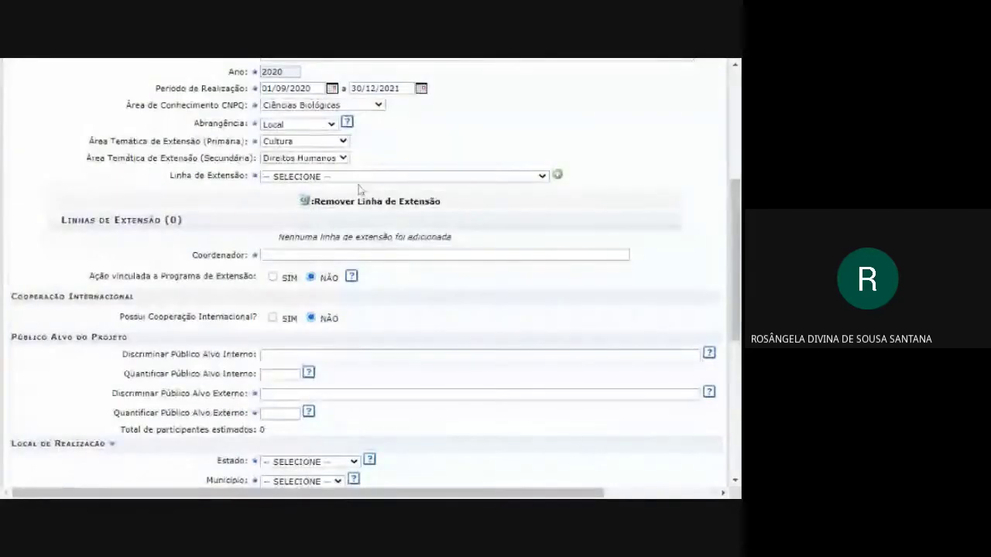
click(358, 177)
click(573, 206)
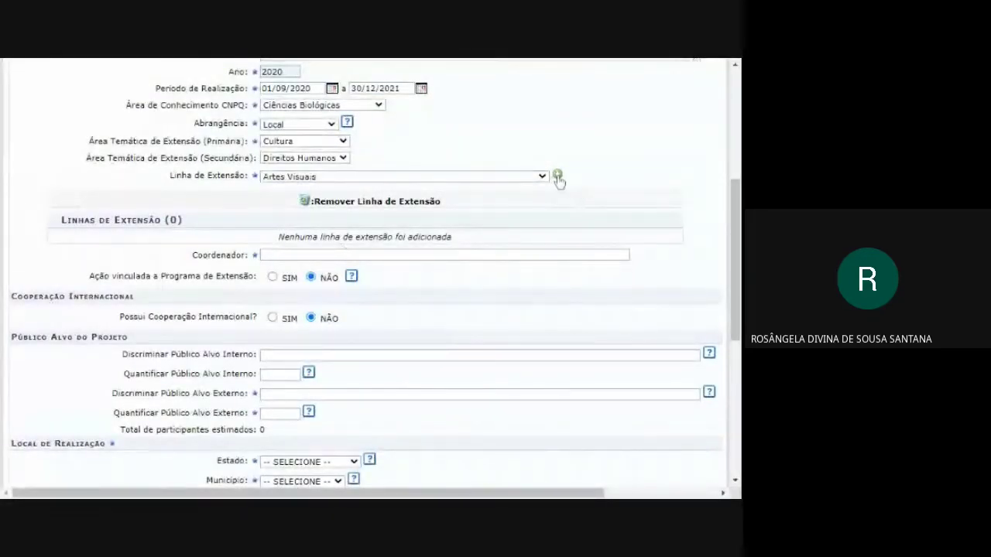
click(322, 257)
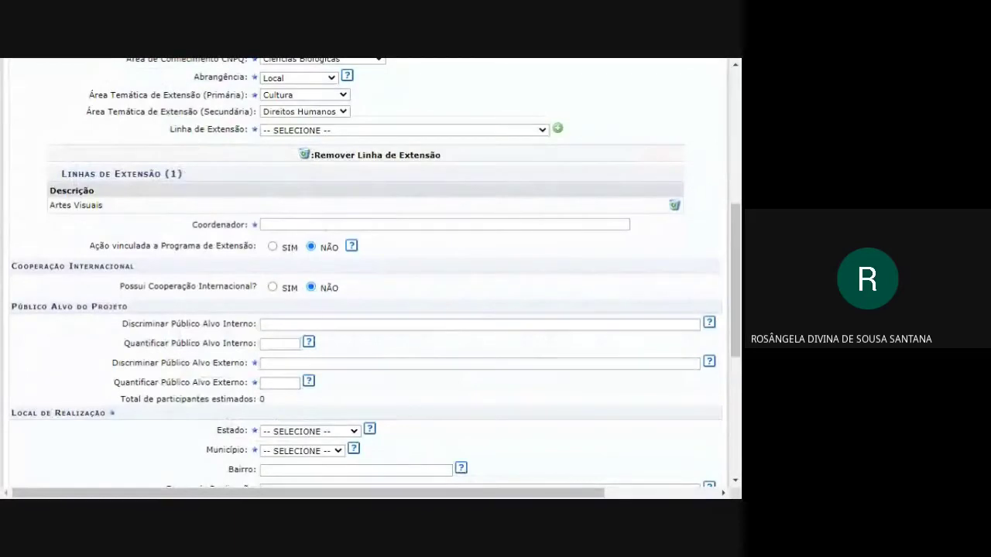
Search for the coordinator by name and choose the matching staff member as the Coordenador.
click(444, 224)
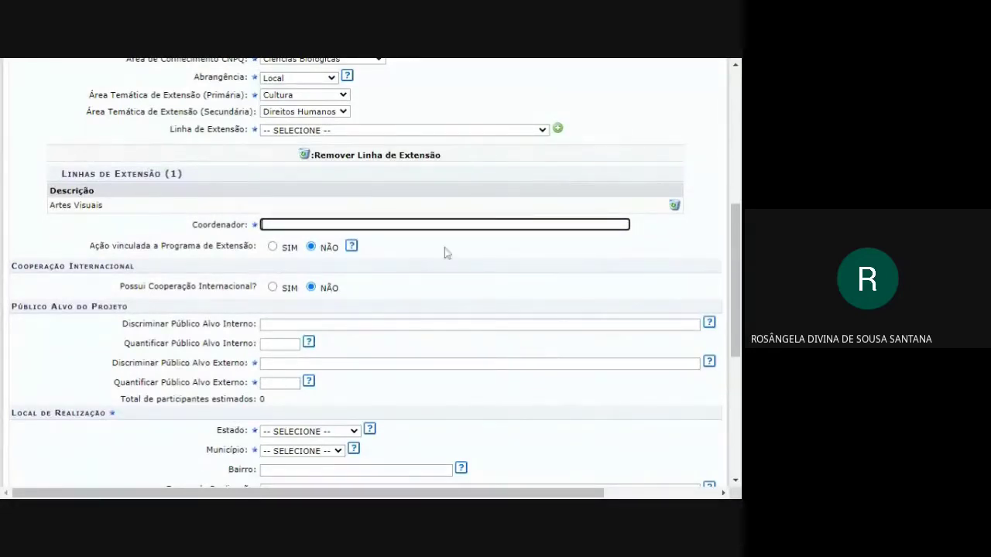
scroll(462, 253, up, 3)
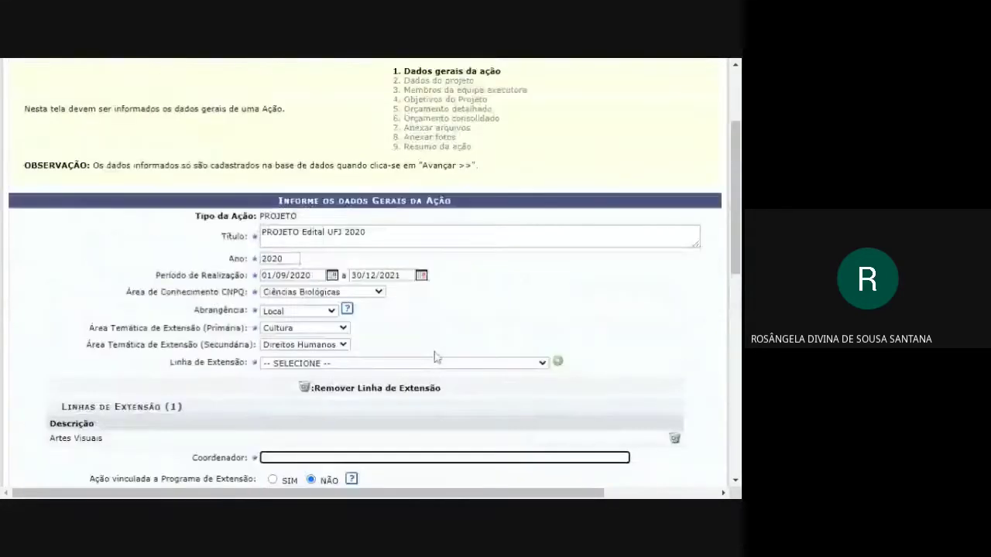
scroll(438, 357, down, 1)
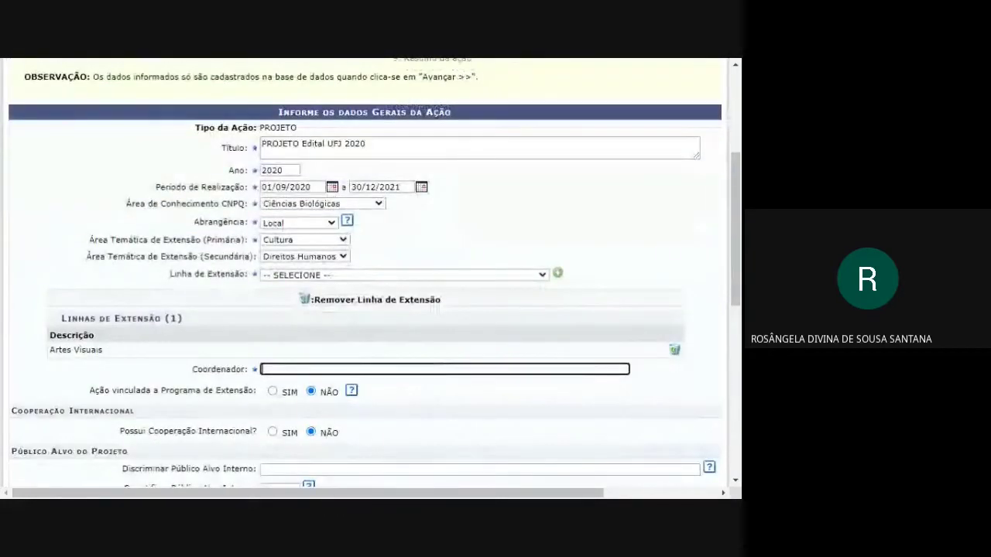
text(marcos an)
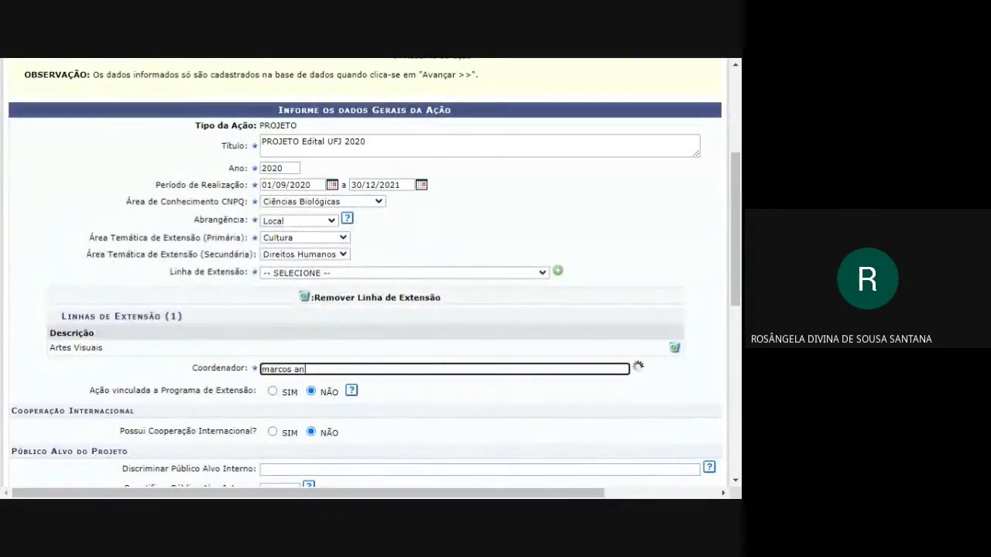
text(dre)
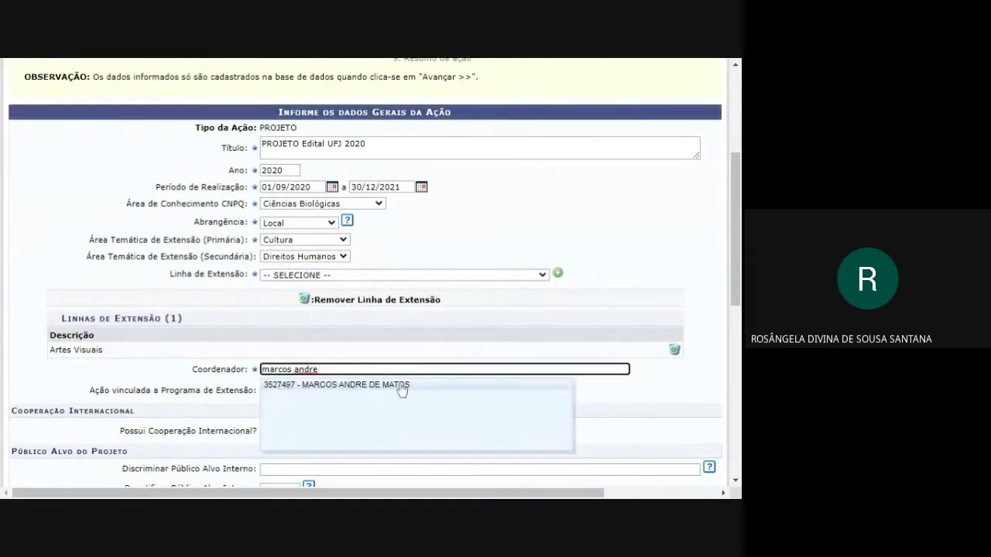
click(400, 385)
Describe the internal target audience as docentes and set its quantity to 10.
scroll(424, 389, down, 3)
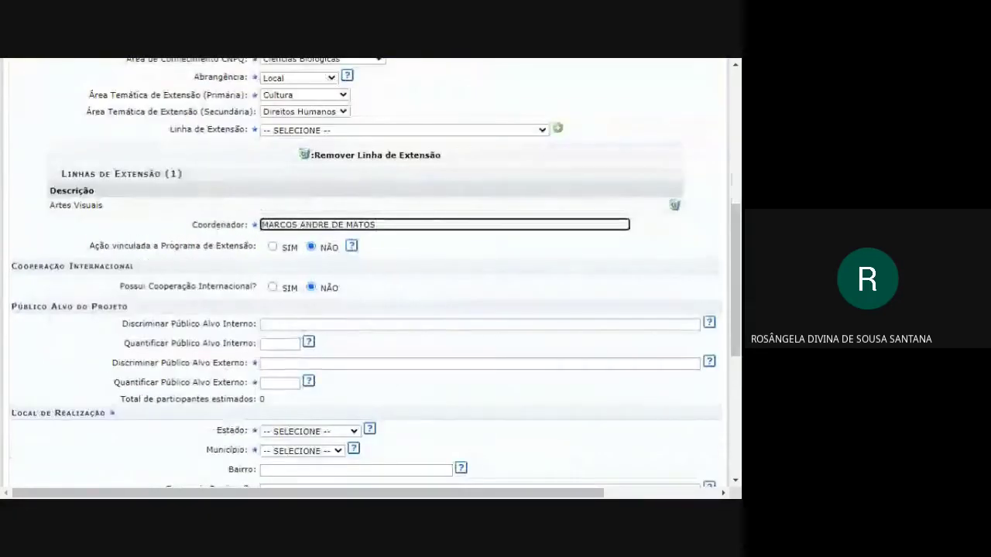
click(387, 324)
text(docentes)
key(Tab)
text(10)
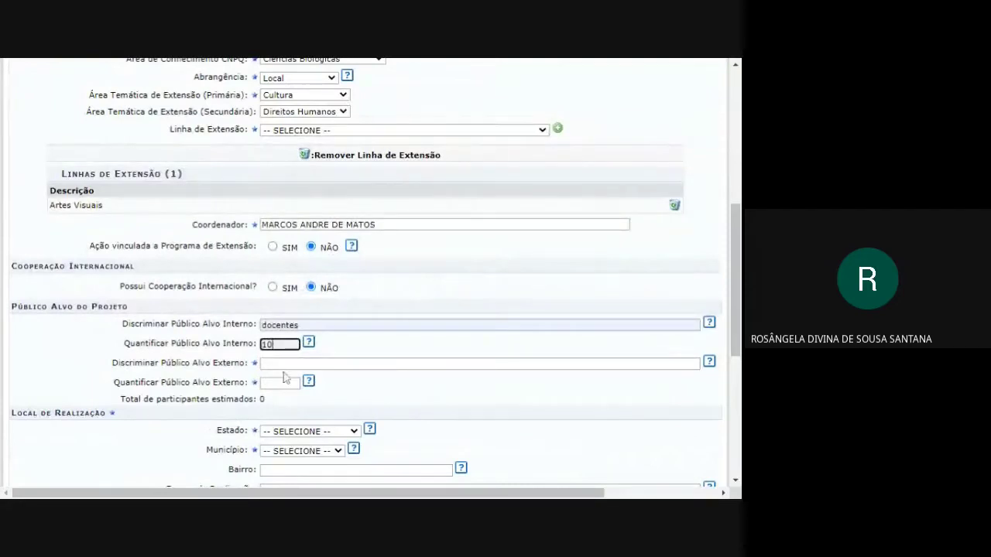
click(286, 363)
text(comunidade)
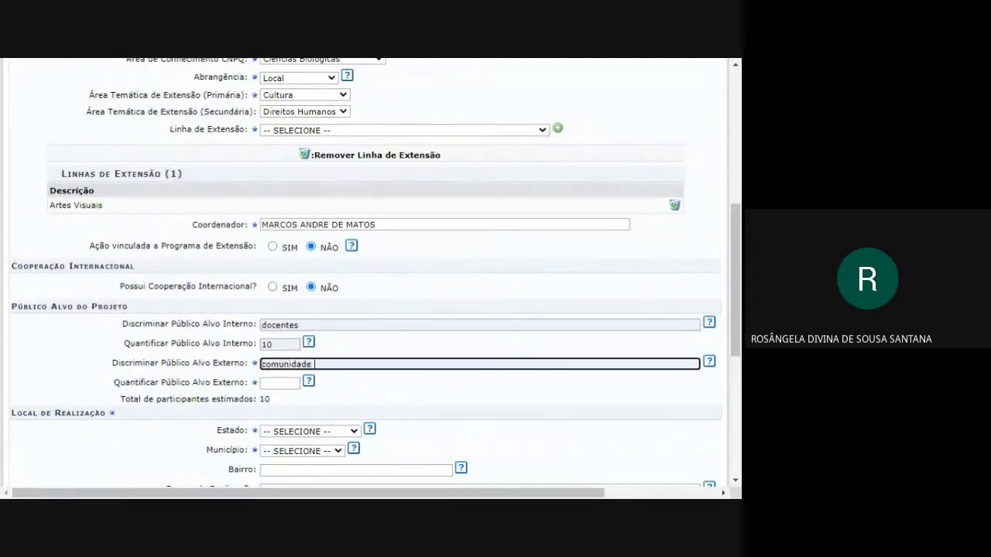
key(Return)
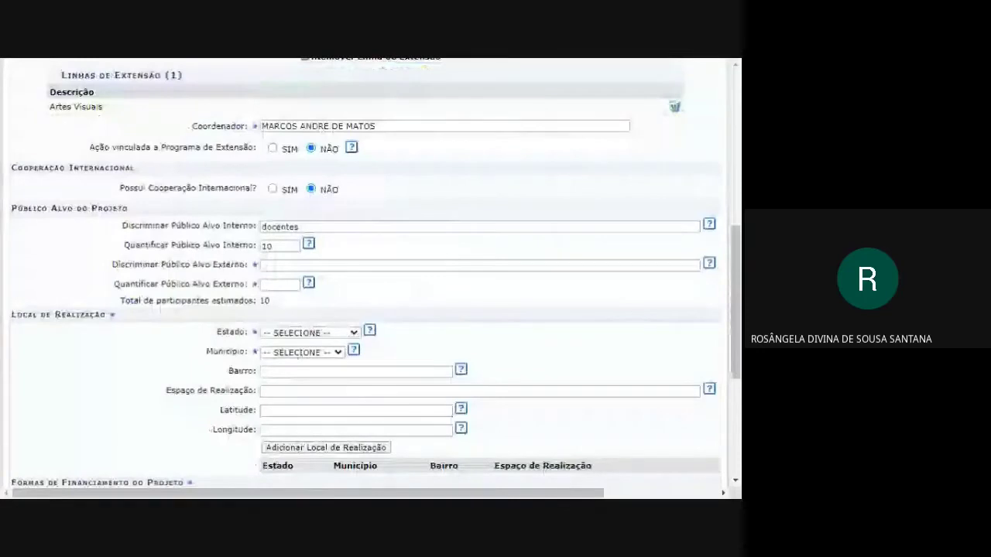
Mark international cooperation as SIM, describe the external target audience as comunidade and set its quantity to 200.
click(272, 188)
click(480, 285)
text(Comunidade)
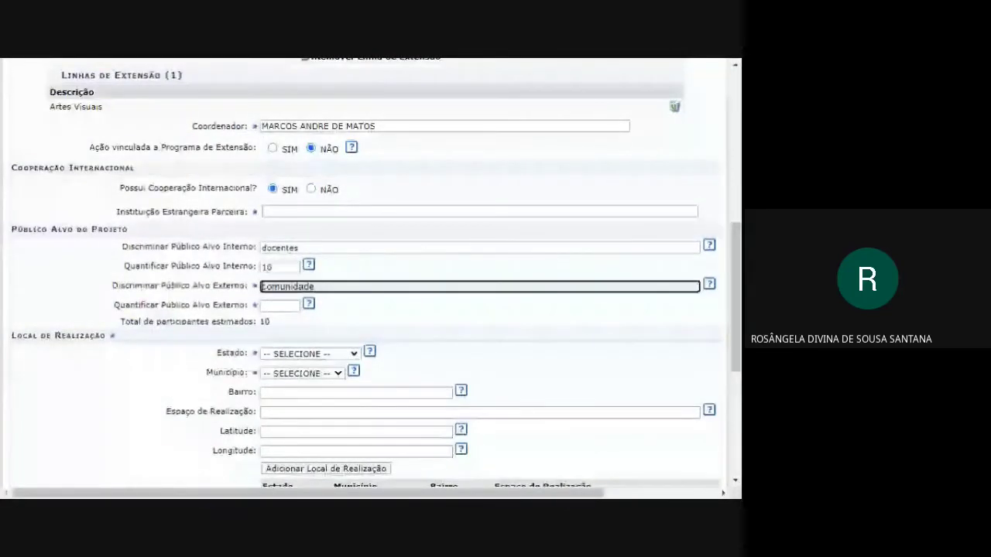
key(Return)
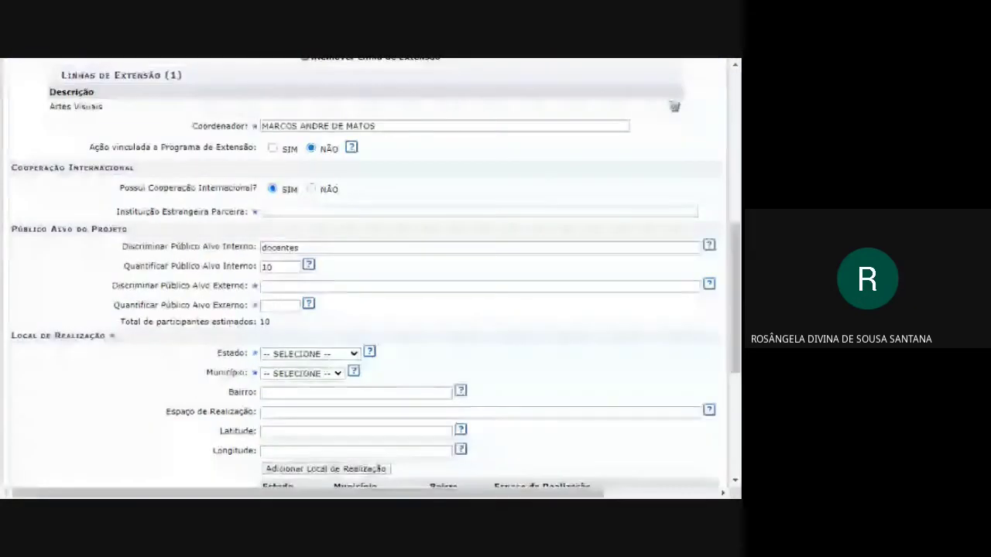
text(comunidade)
key(Tab)
text(200)
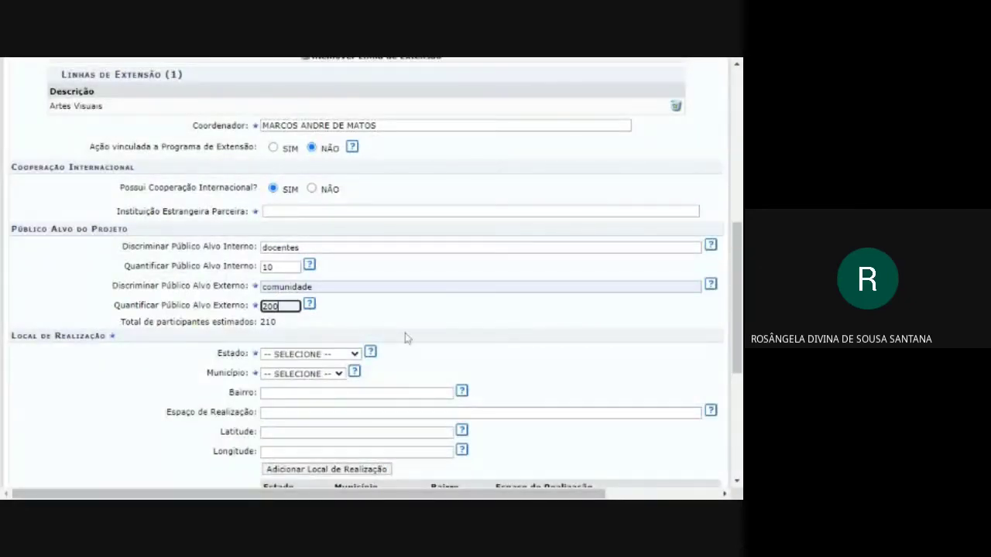
click(405, 338)
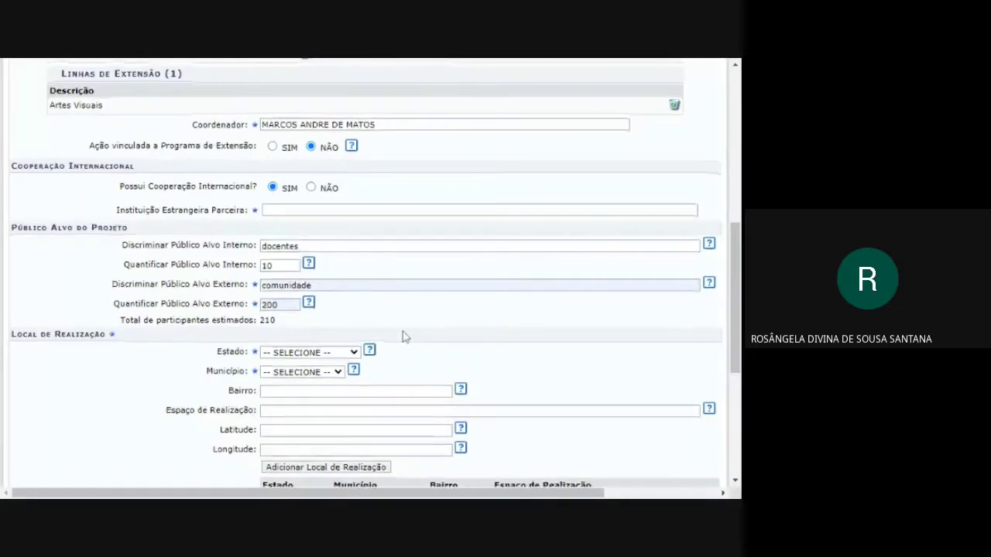
scroll(402, 331, down, 3)
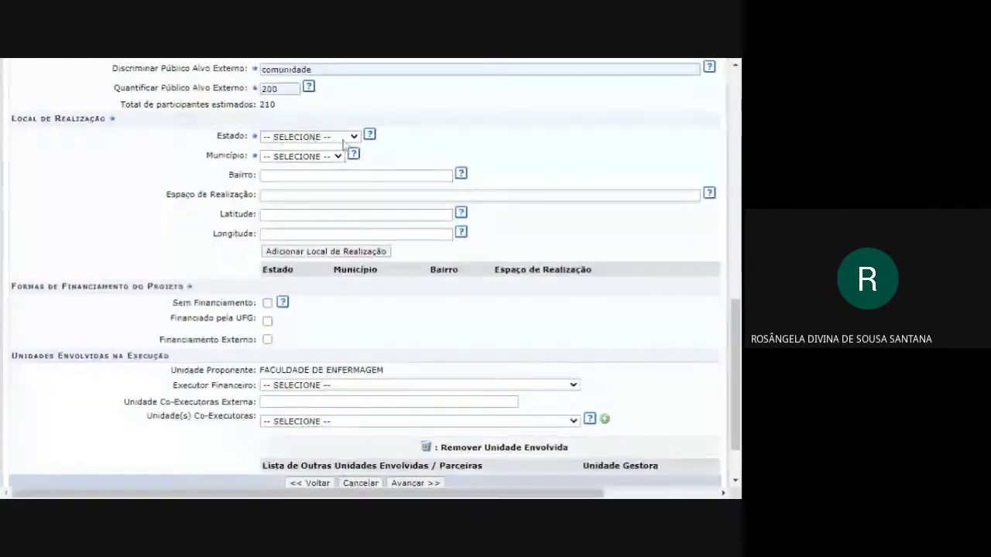
scroll(346, 286, up, 10)
scroll(346, 286, down, 4)
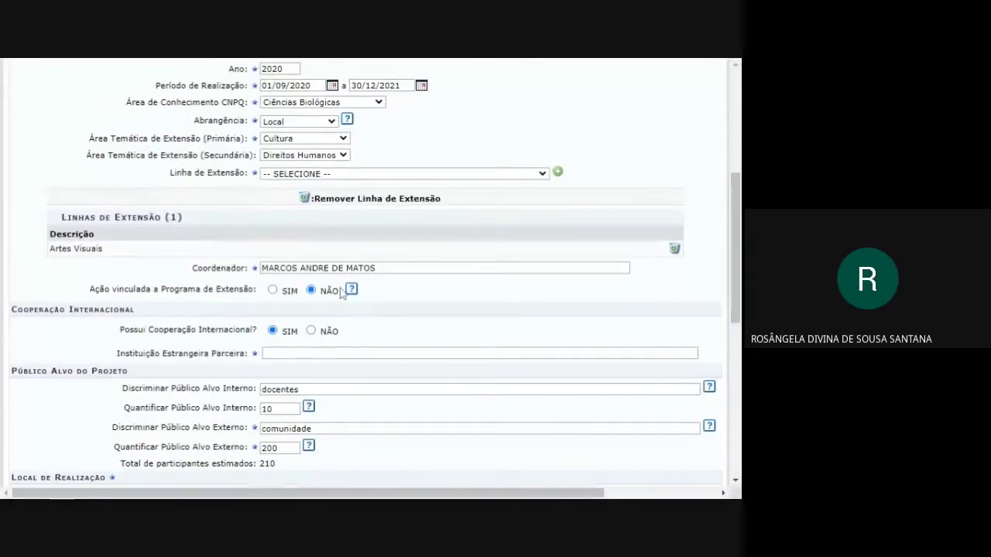
scroll(326, 246, down, 4)
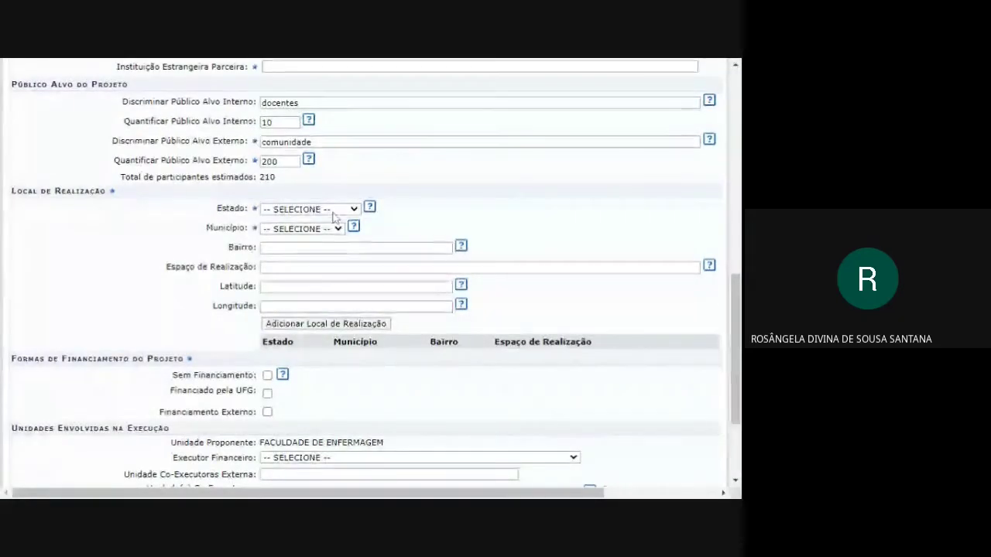
Add Abadia de Goiás in the state of Goiás as the project's Local de Realização.
click(331, 211)
click(325, 258)
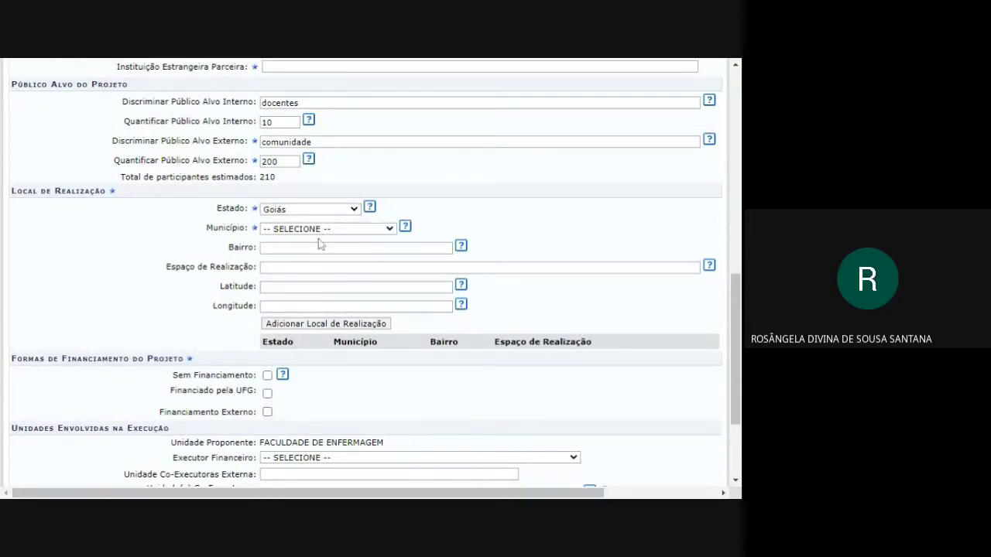
click(323, 230)
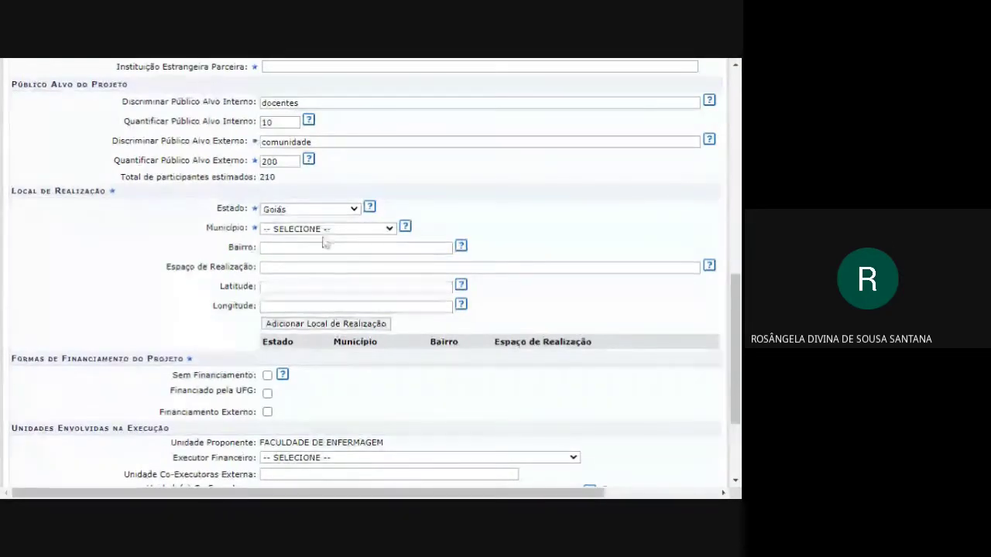
click(325, 245)
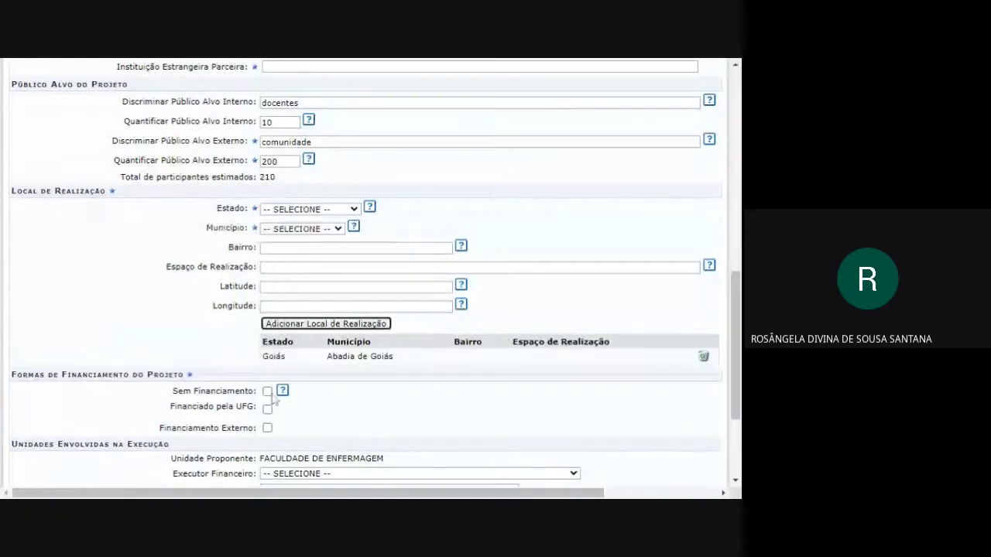
Set the project's funding to Financiado pela UFG with Financiamento PROEC.
click(268, 390)
scroll(407, 389, down, 1)
scroll(408, 389, down, 3)
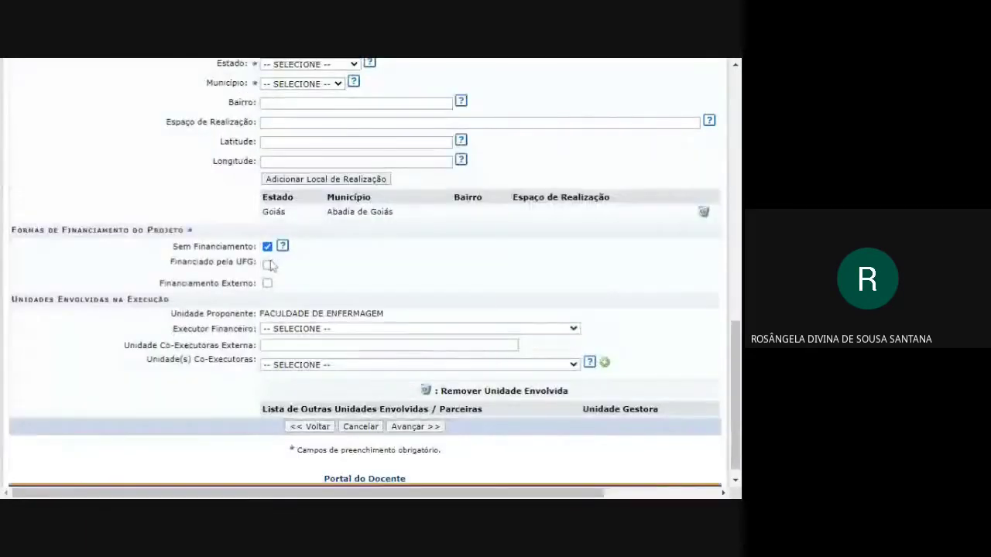
click(268, 265)
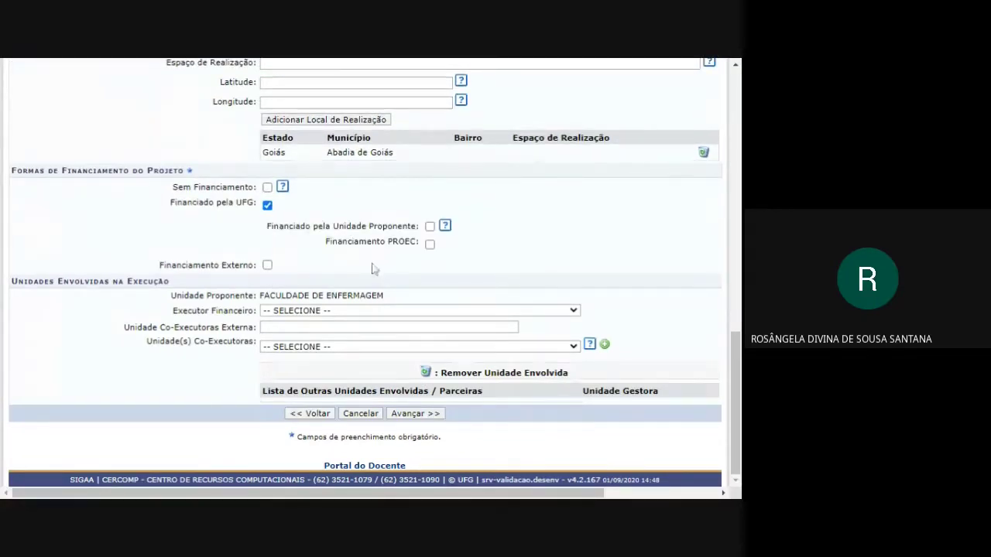
click(429, 245)
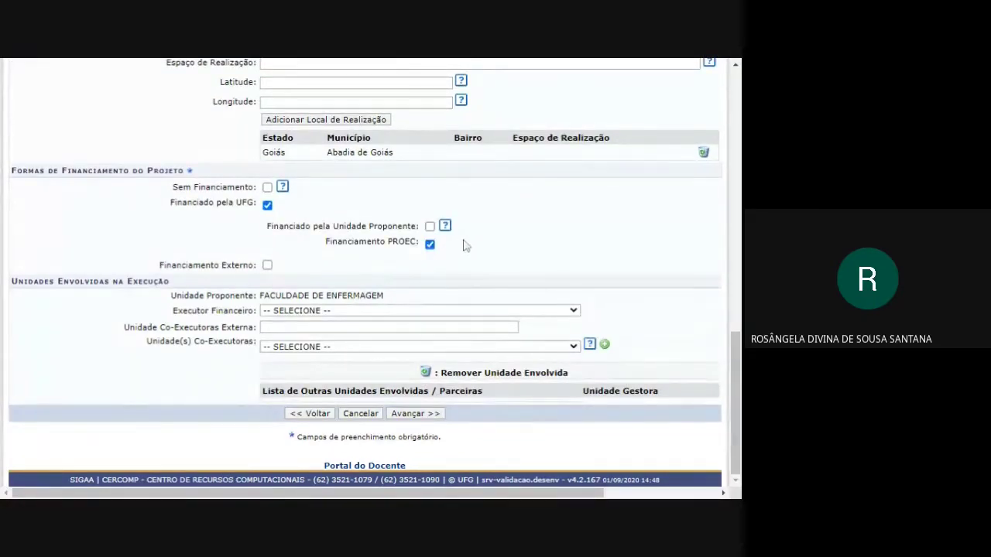
Choose Edital PROBEC 2021 UFJ with Linha de Atuação Educação, request 1 bolsa and try to advance.
click(469, 229)
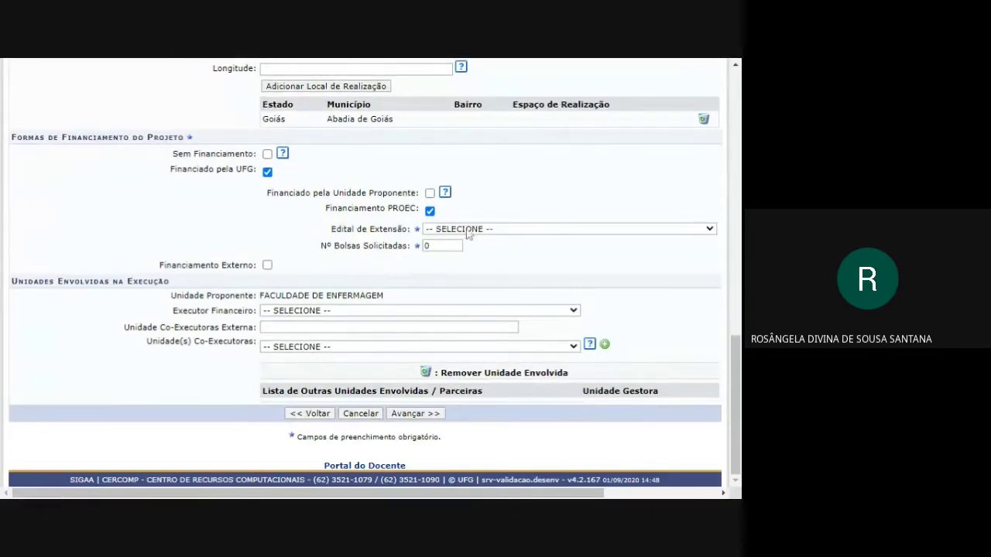
click(463, 255)
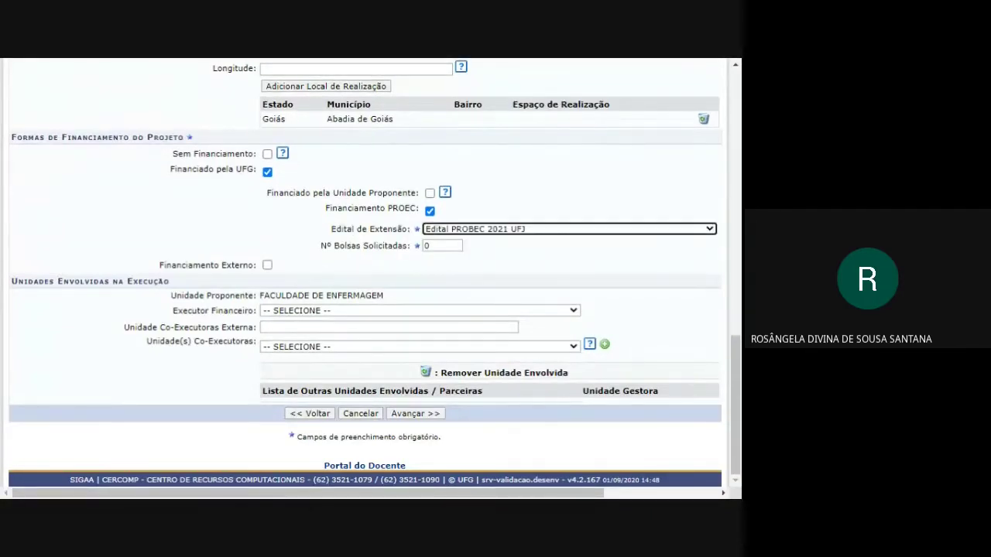
click(461, 229)
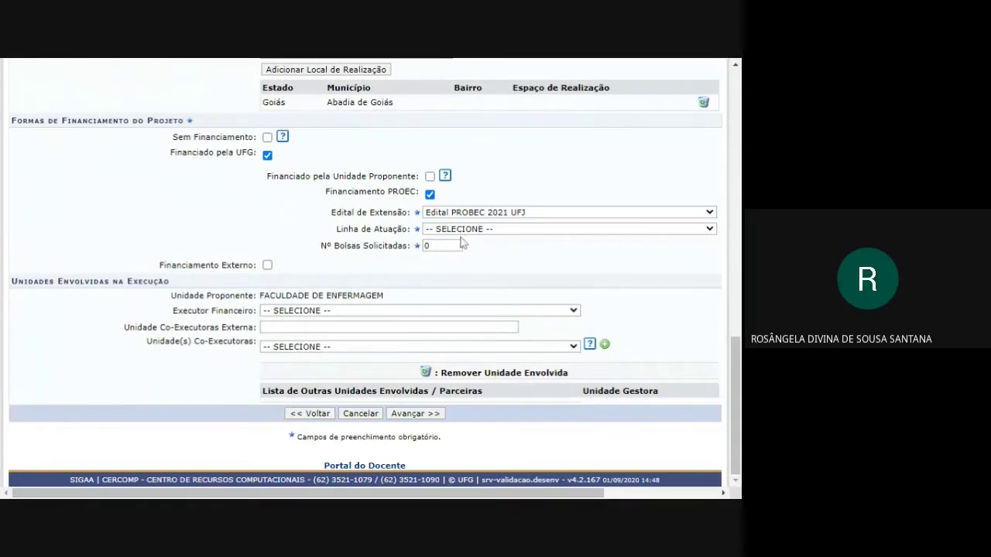
key(Tab)
drag(434, 246, 422, 246)
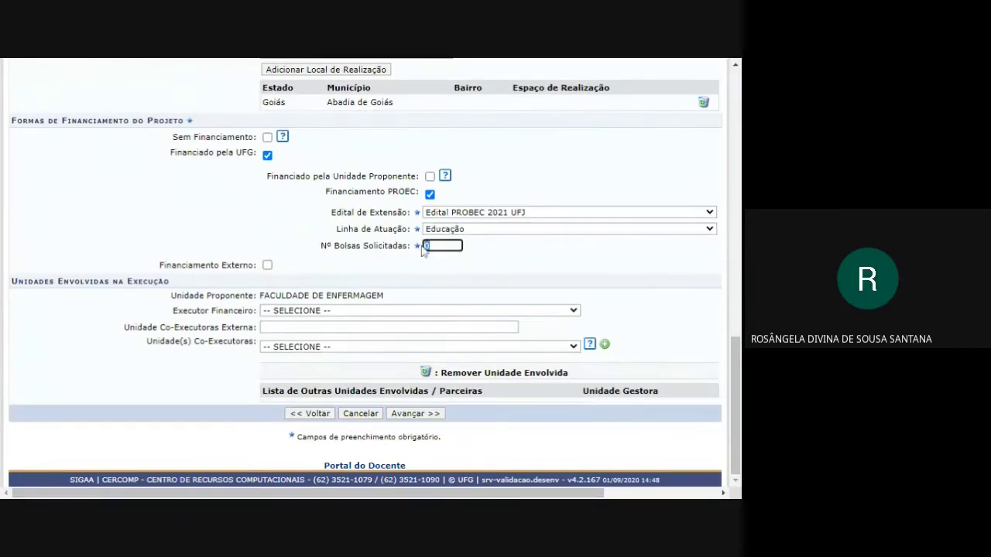
text(1)
click(501, 253)
click(428, 415)
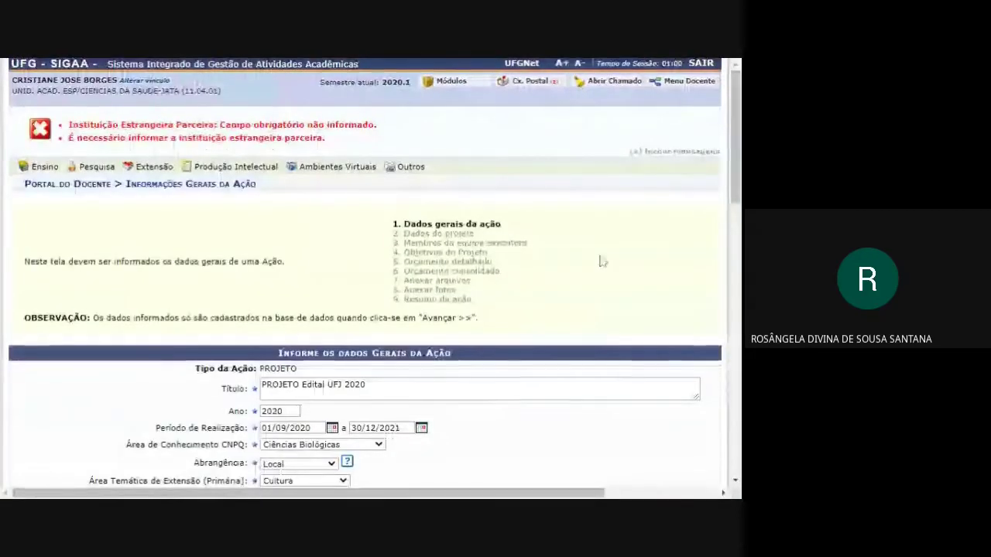
Mark Possui Cooperação Internacional as NÃO and advance to the additional project data.
scroll(589, 259, down, 6)
click(311, 240)
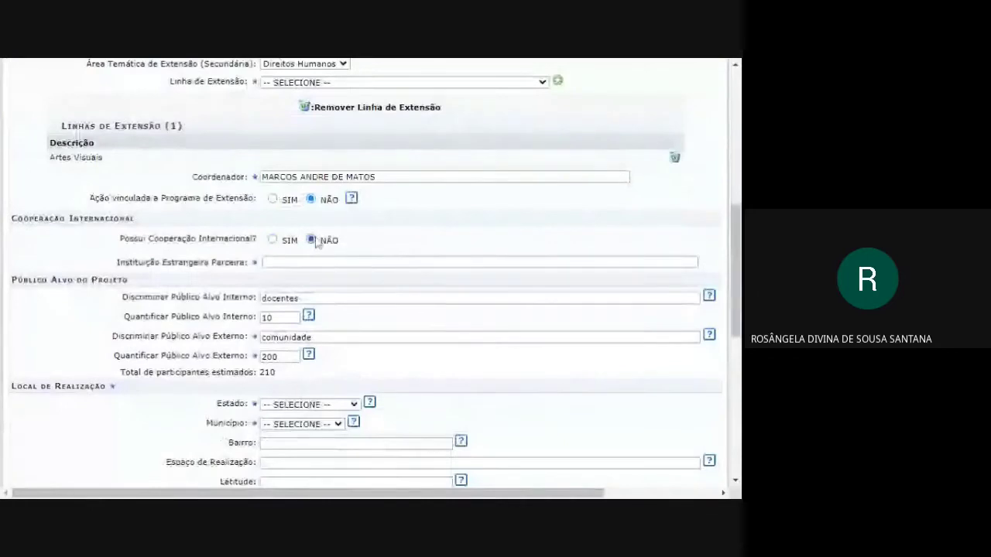
scroll(398, 254, down, 4)
scroll(399, 254, up, 2)
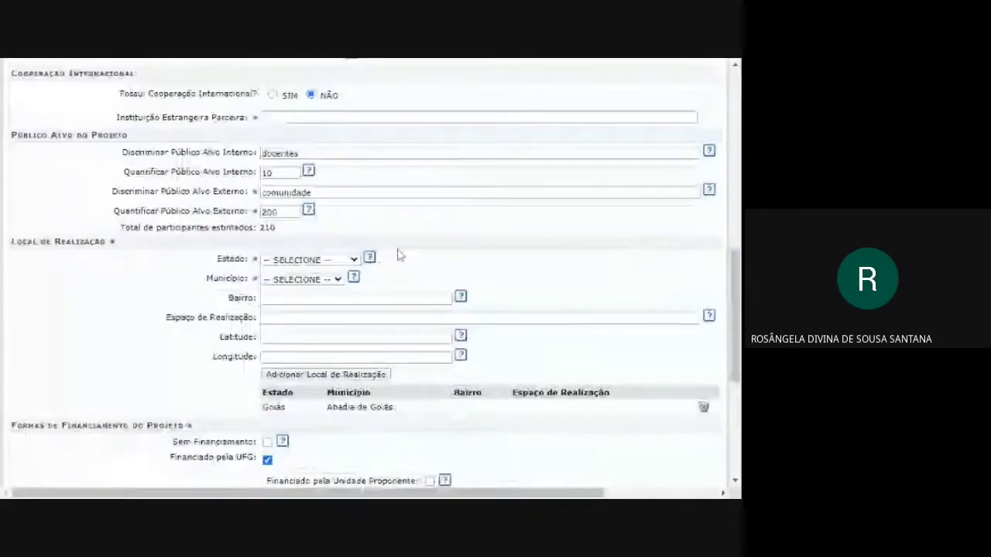
scroll(398, 254, down, 1)
scroll(398, 254, down, 4)
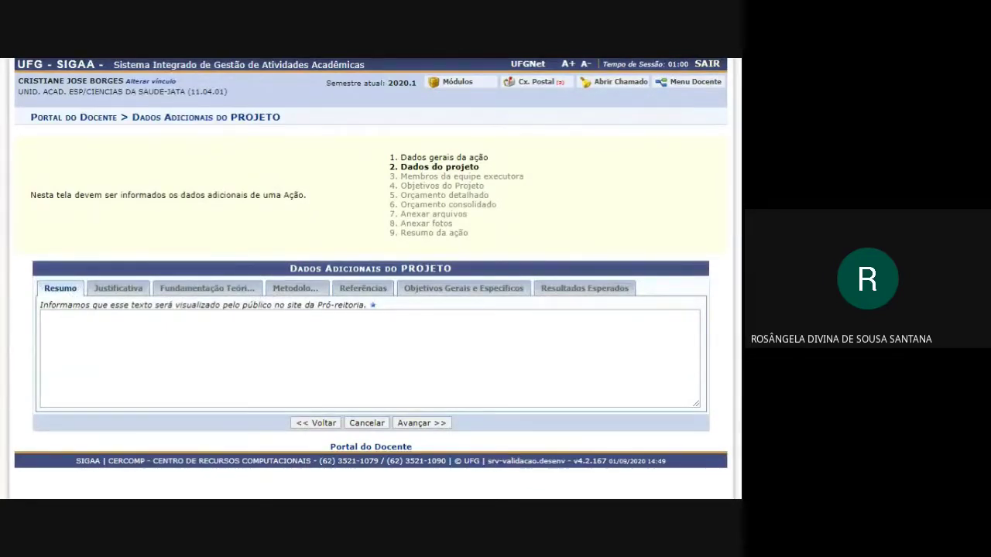
Look through the Objetivos Gerais e Específicos and Resultados Esperados sections and check the session time.
click(372, 294)
click(465, 292)
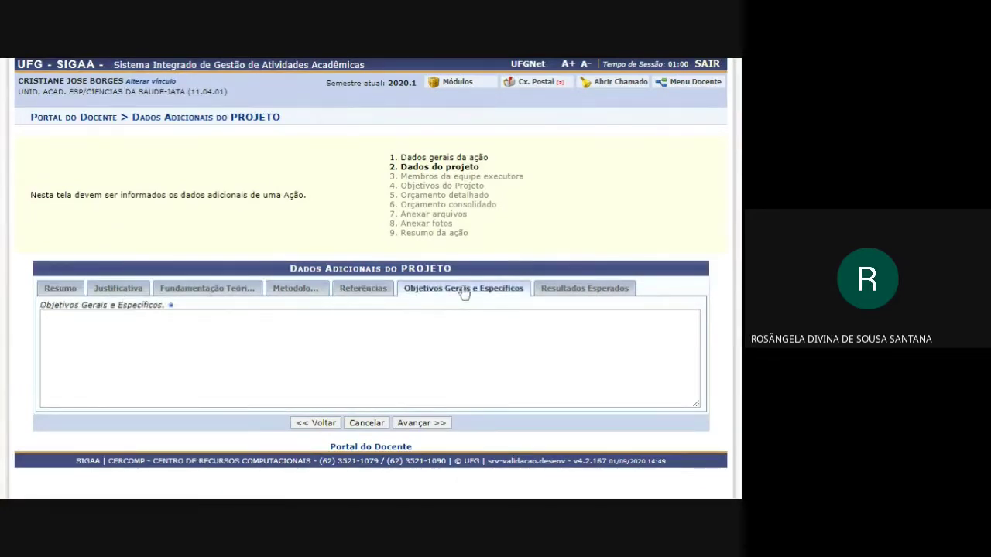
click(599, 295)
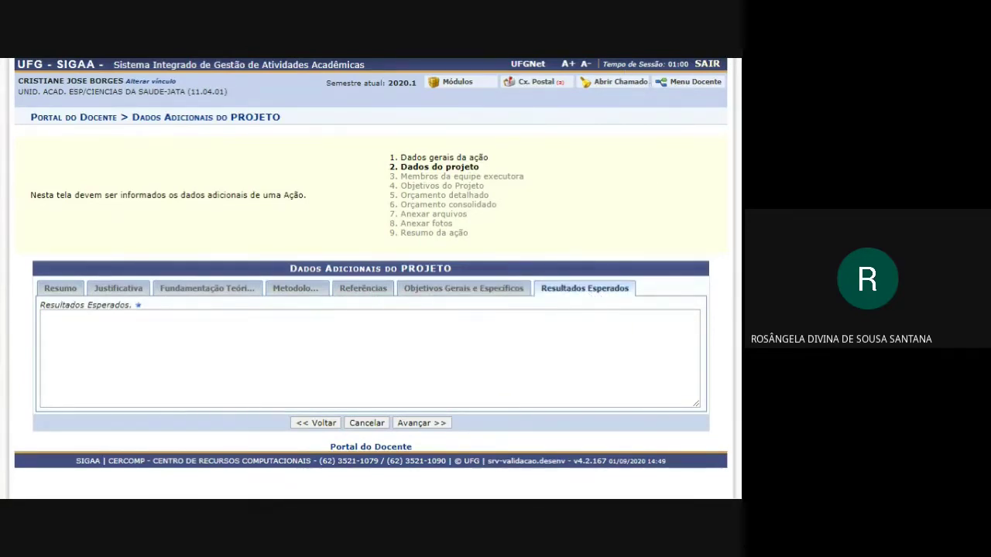
drag(603, 64, 686, 64)
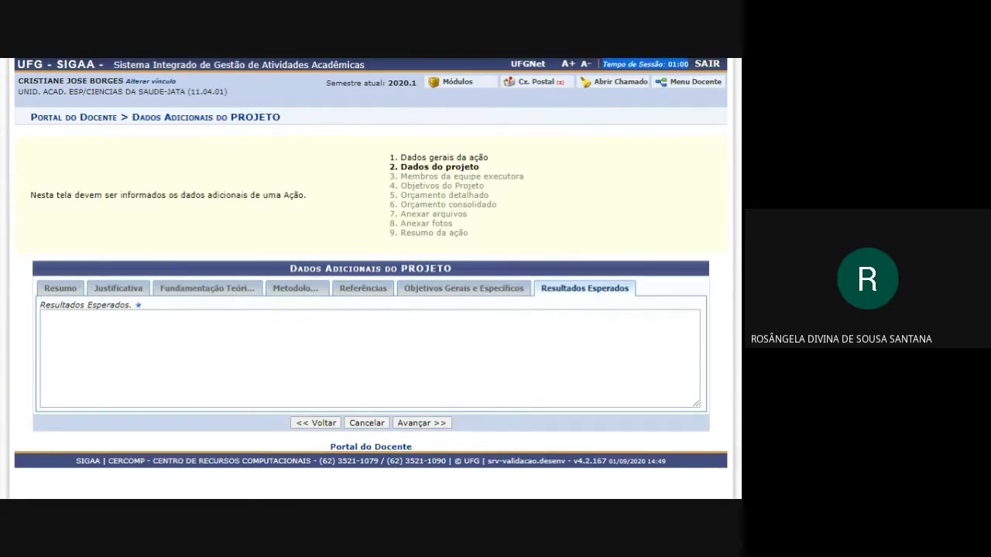
Try to advance with the additional project data sections empty and review the messages about mandatory fields.
click(422, 427)
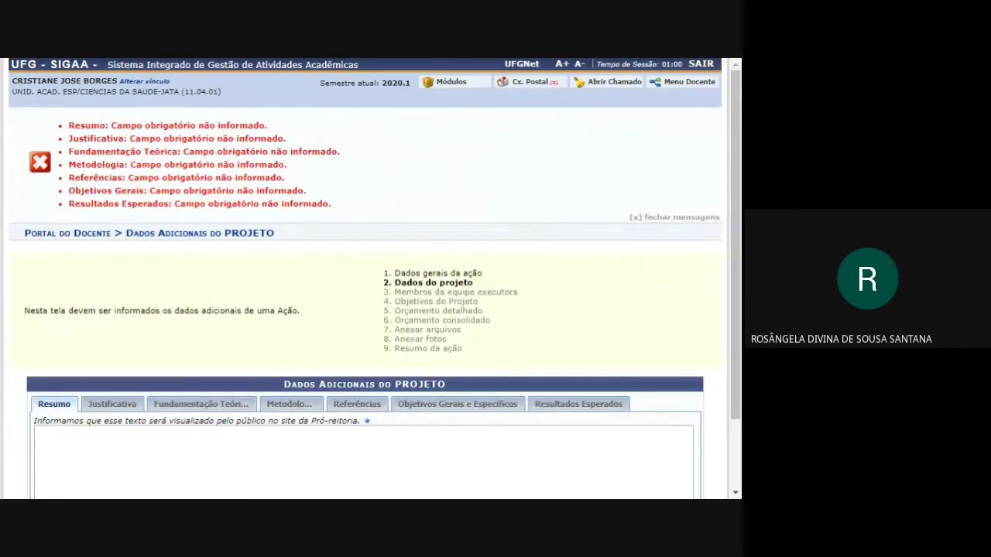
scroll(538, 220, down, 2)
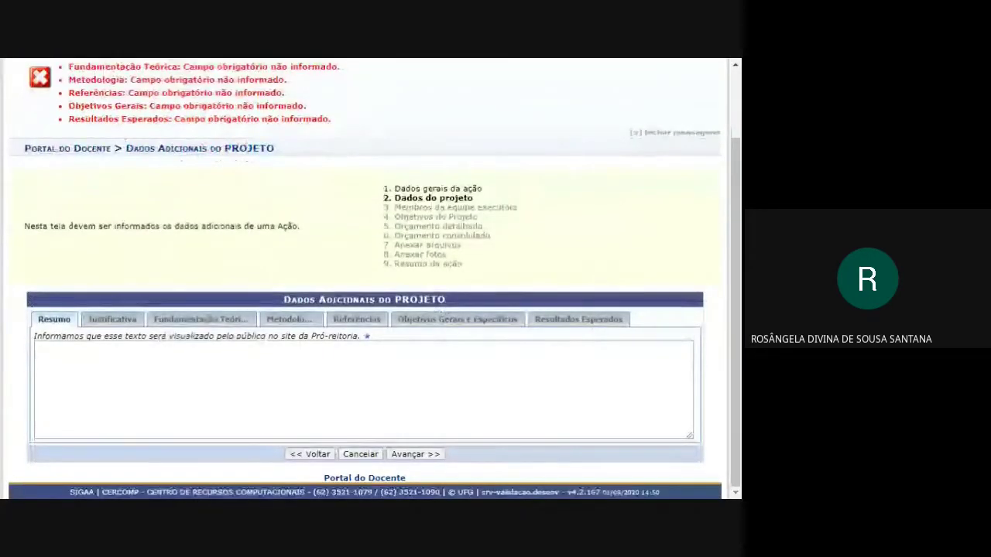
scroll(539, 220, up, 2)
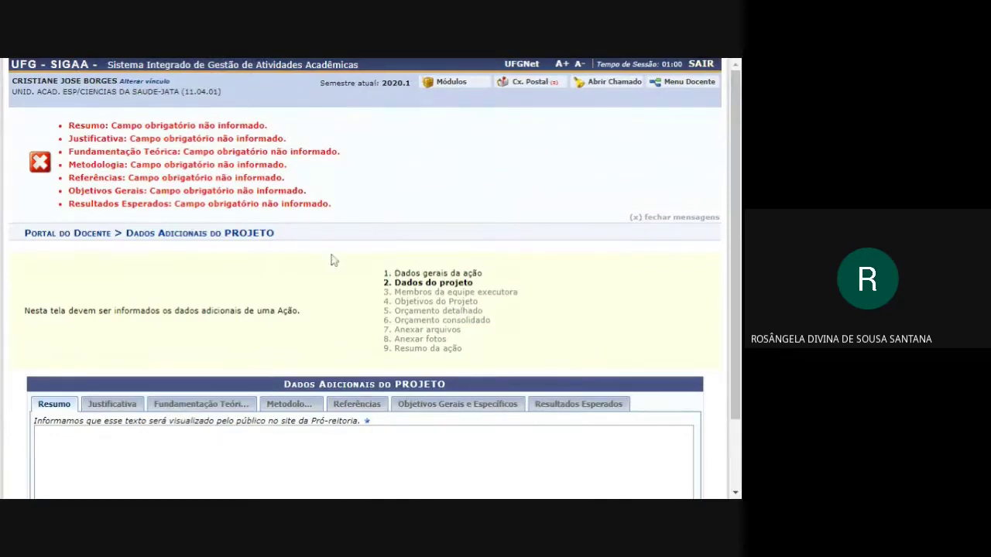
scroll(335, 216, down, 2)
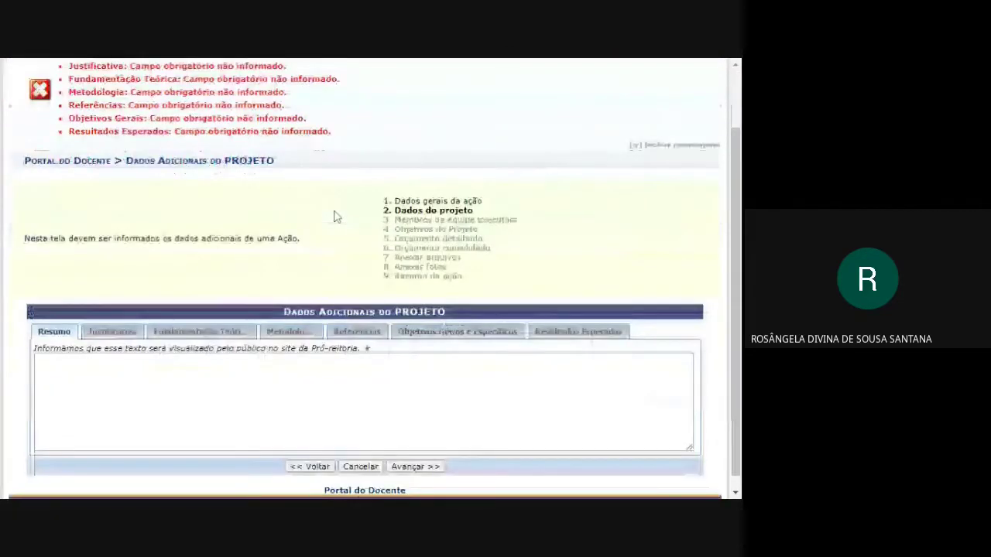
scroll(335, 217, up, 2)
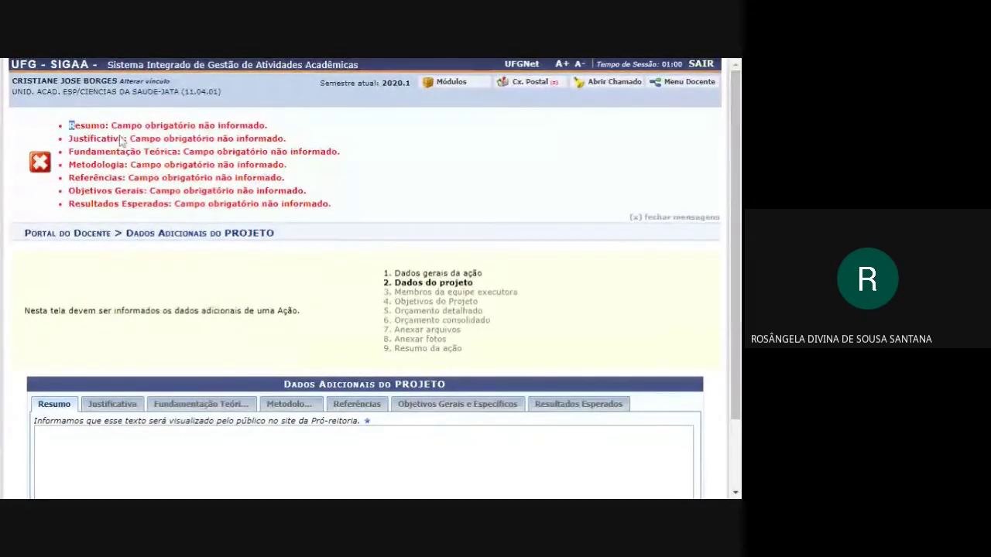
drag(66, 124, 288, 204)
click(354, 214)
scroll(356, 215, down, 2)
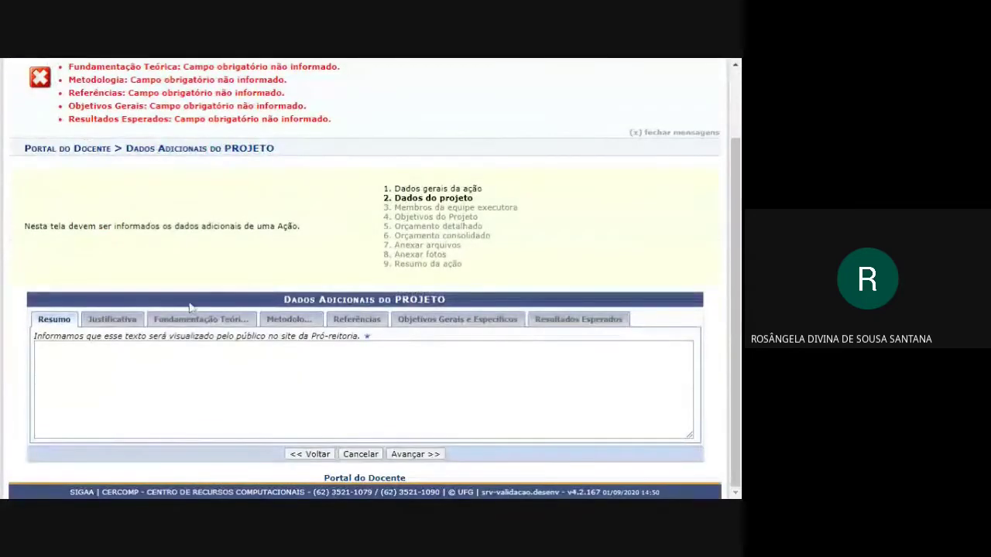
Fill the Resumo with placeholder text copied from its instruction, "Informamos que esse texto será visualizado pelo público no site da P".
drag(314, 336, 34, 344)
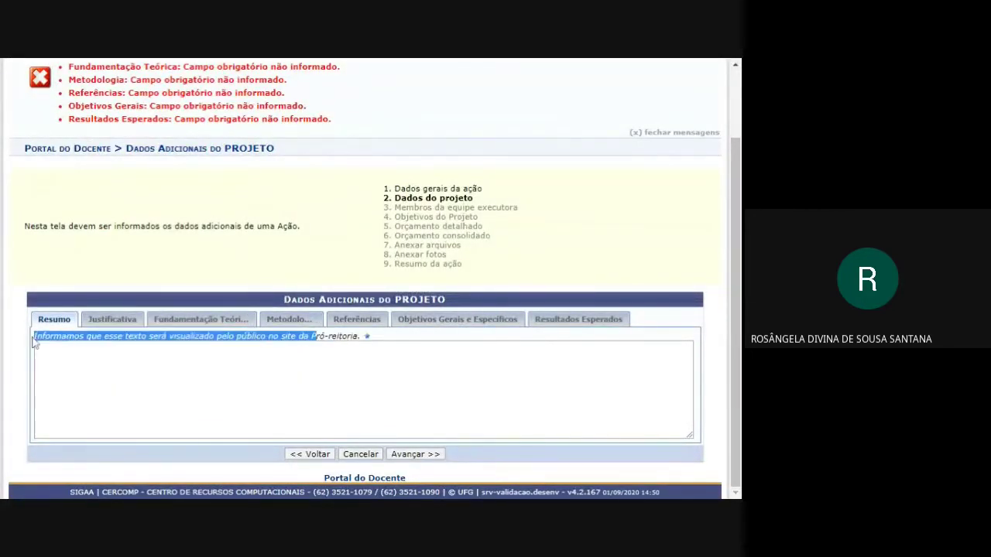
key(ctrl+c)
click(46, 372)
key(ctrl+v)
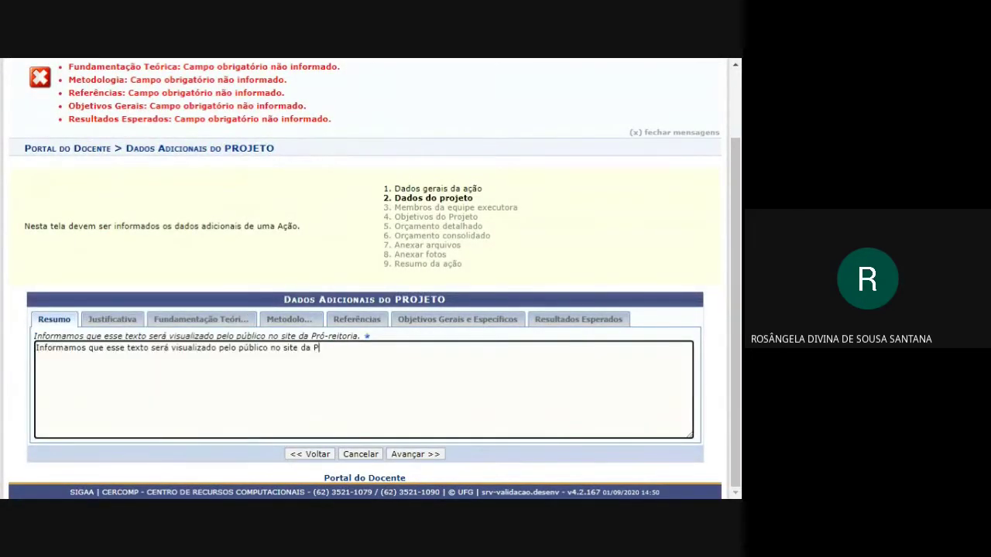
Fill the Justificativa with a copy of its own instruction paragraph about the expected teaching-learning benefits.
click(129, 324)
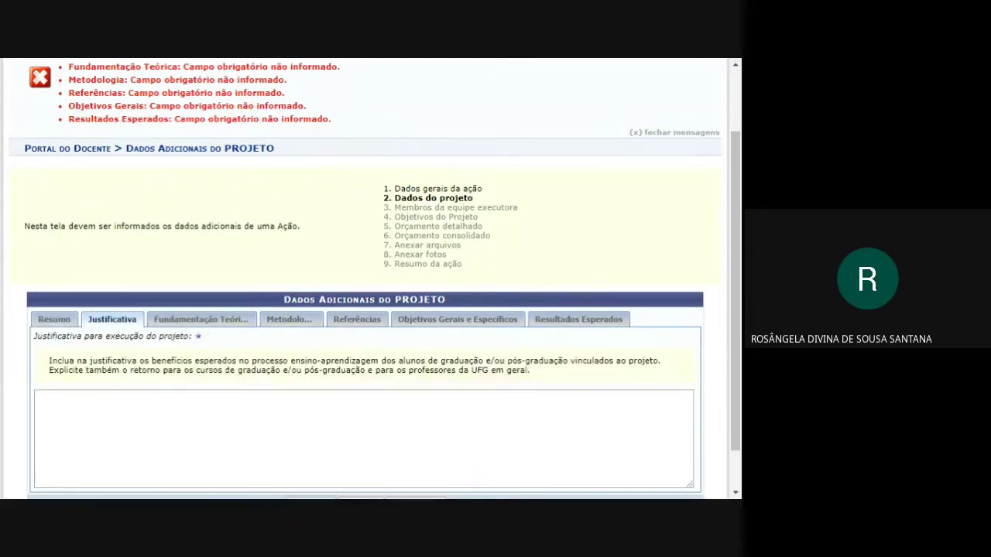
drag(534, 374, 49, 361)
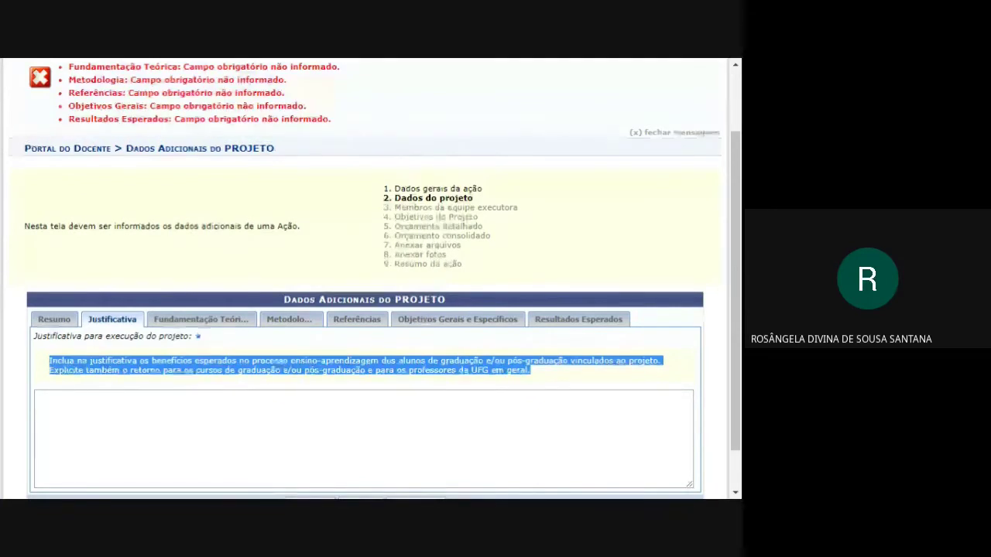
key(ctrl+c)
click(364, 434)
key(ctrl+v)
Fill the Fundamentação Teórica and Metodologia sections with the copied Justificativa instruction text.
click(200, 319)
click(364, 387)
key(ctrl+v)
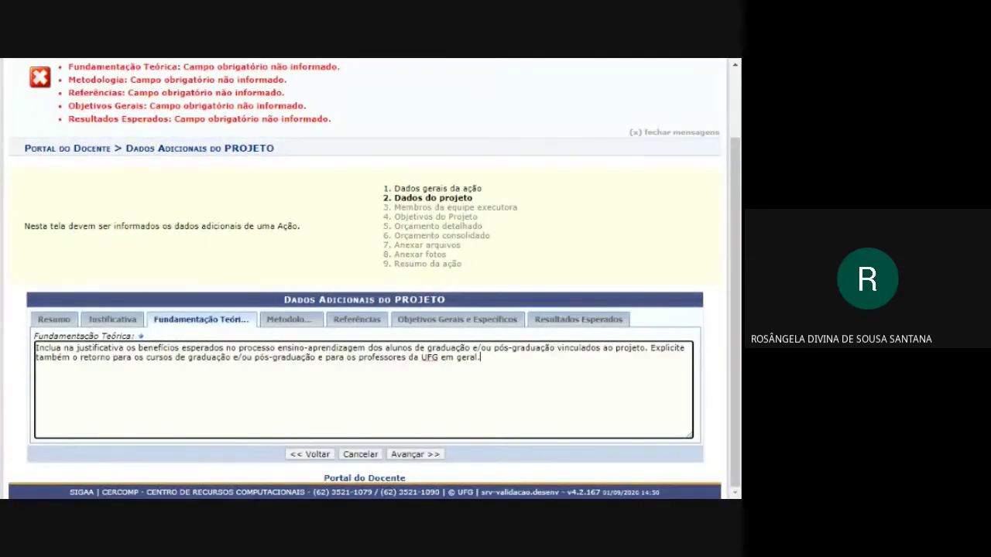
click(289, 319)
click(363, 387)
key(ctrl+v)
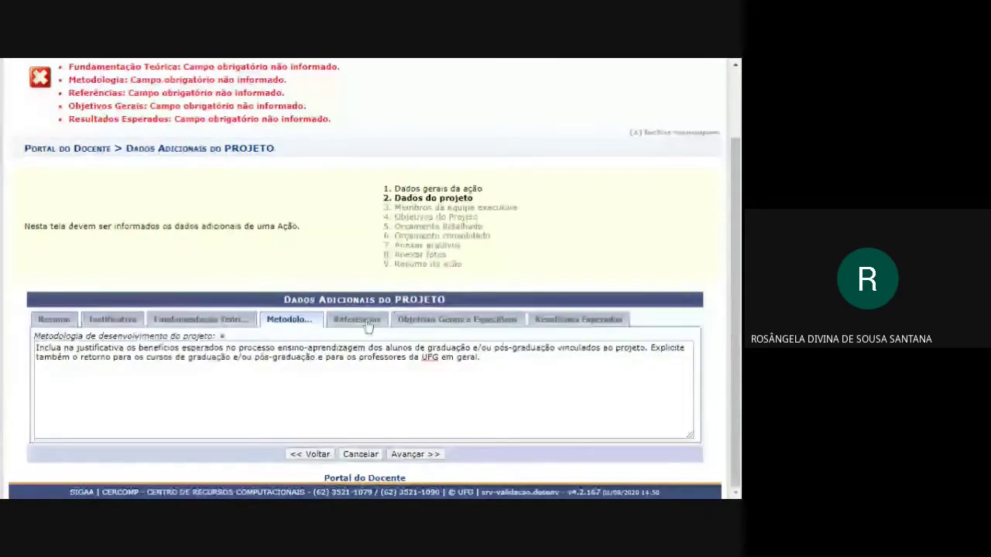
Fill Referências, Objetivos Gerais e Específicos and Resultados Esperados with the same copied instruction text.
click(356, 319)
key(ctrl+v)
click(457, 319)
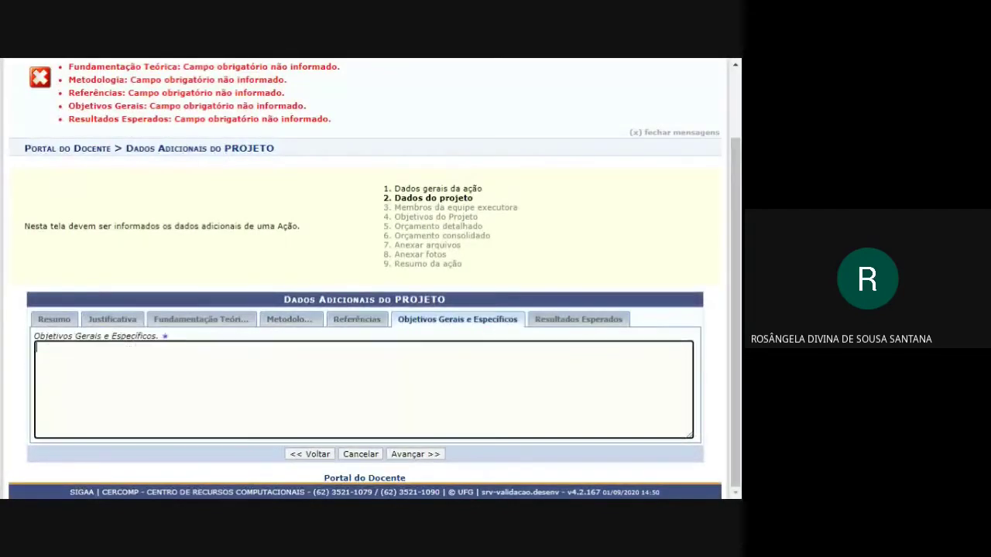
key(ctrl+v)
click(550, 324)
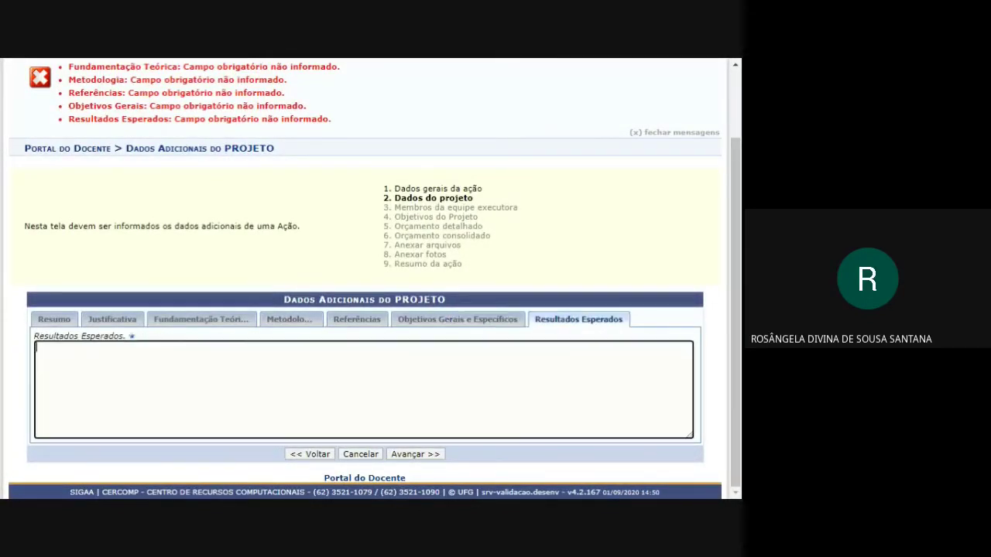
key(ctrl+v)
Submit the completed additional project data and advance to the Membros da equipe executora stage.
scroll(529, 303, up, 2)
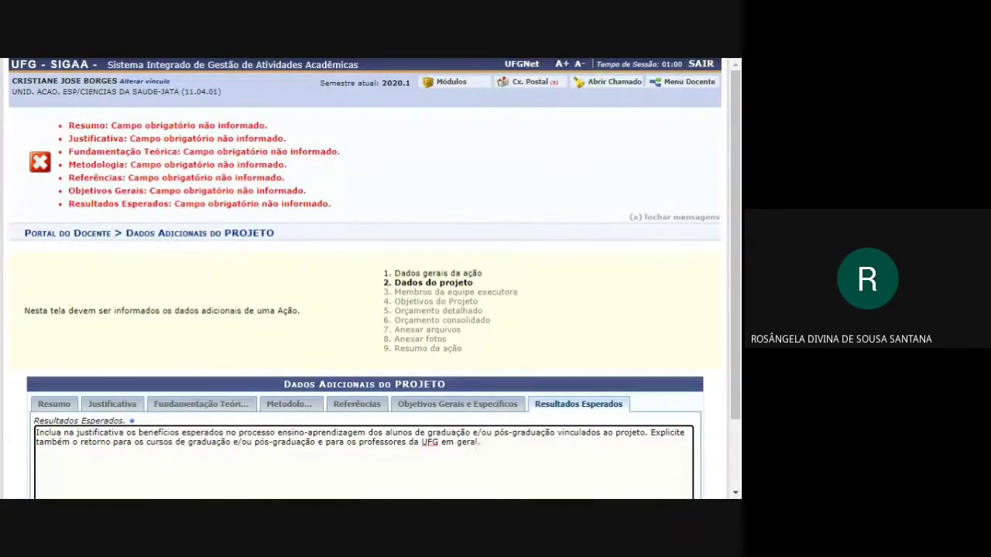
scroll(365, 309, down, 2)
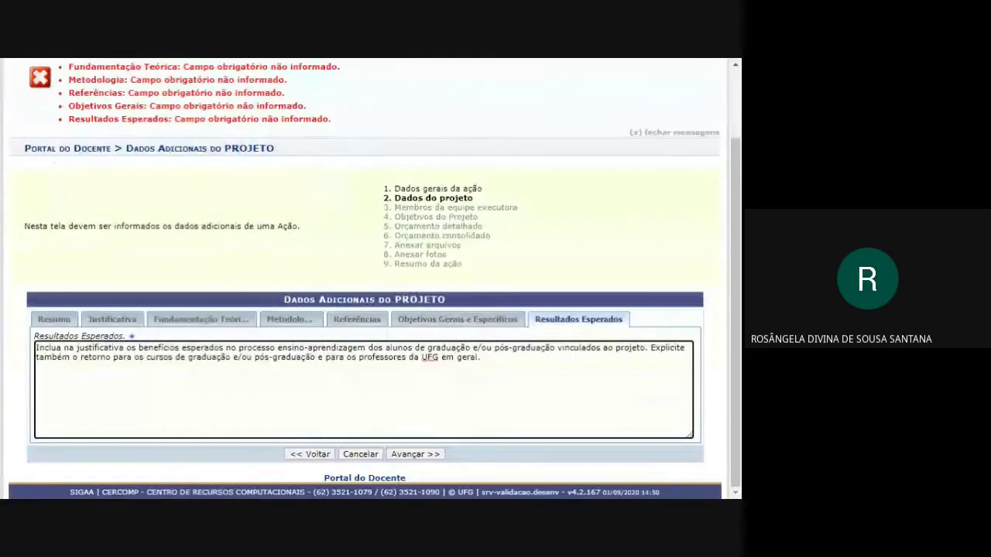
click(415, 455)
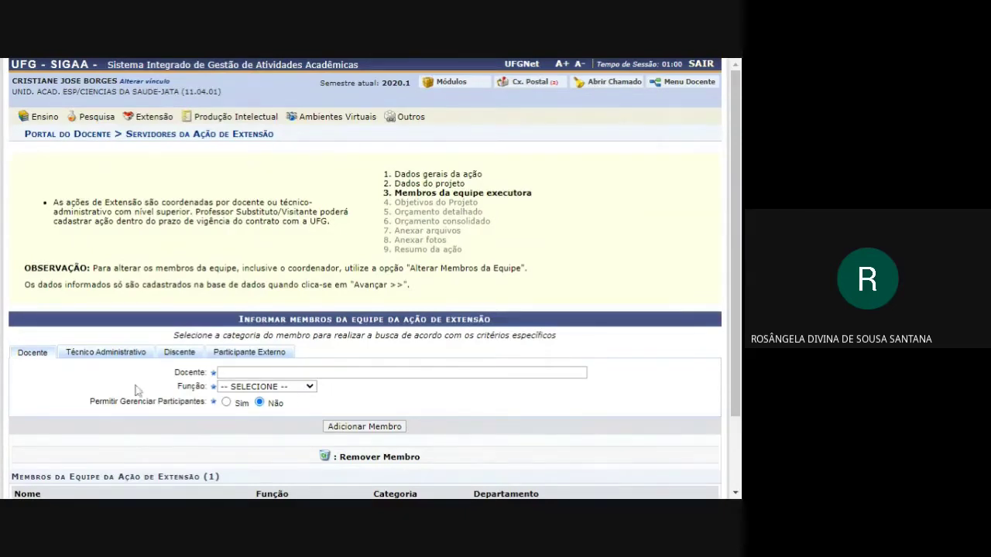
Look through the member entry forms for the Técnico Administrativo, Discente and Participante Externo categories.
click(136, 353)
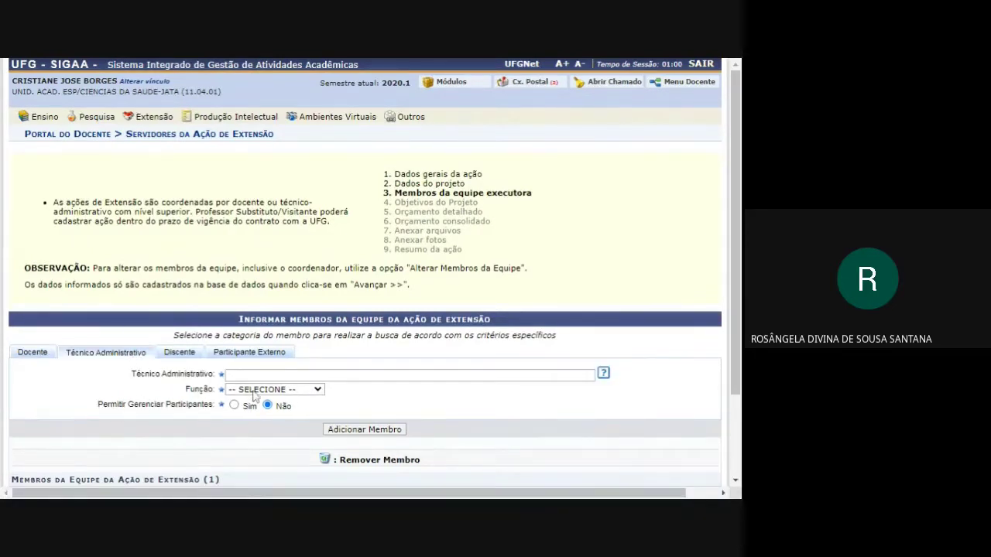
click(186, 353)
click(246, 353)
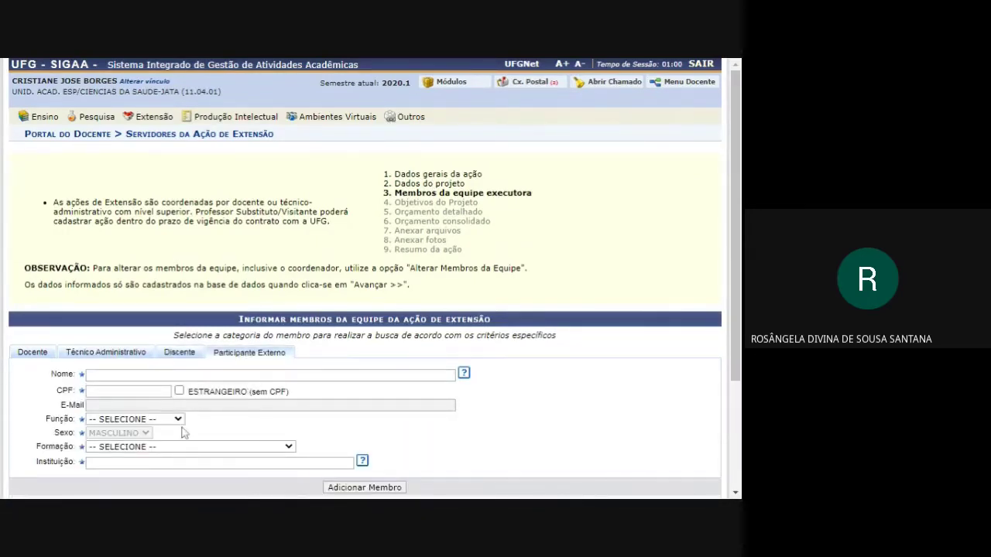
scroll(184, 434, down, 1)
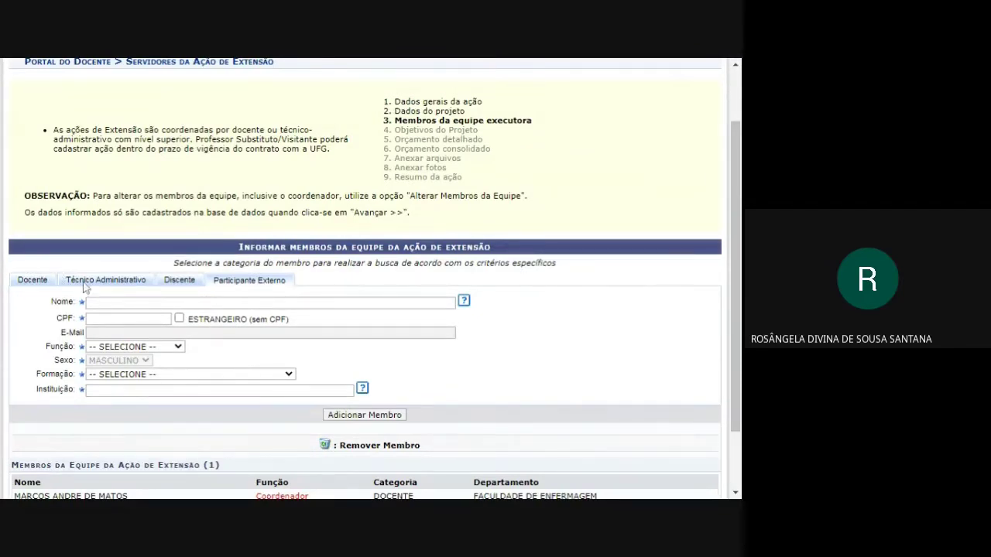
Try to add a teacher, found by name among the Docente members, to the team with the function Vice-coodernador.
click(32, 281)
click(224, 300)
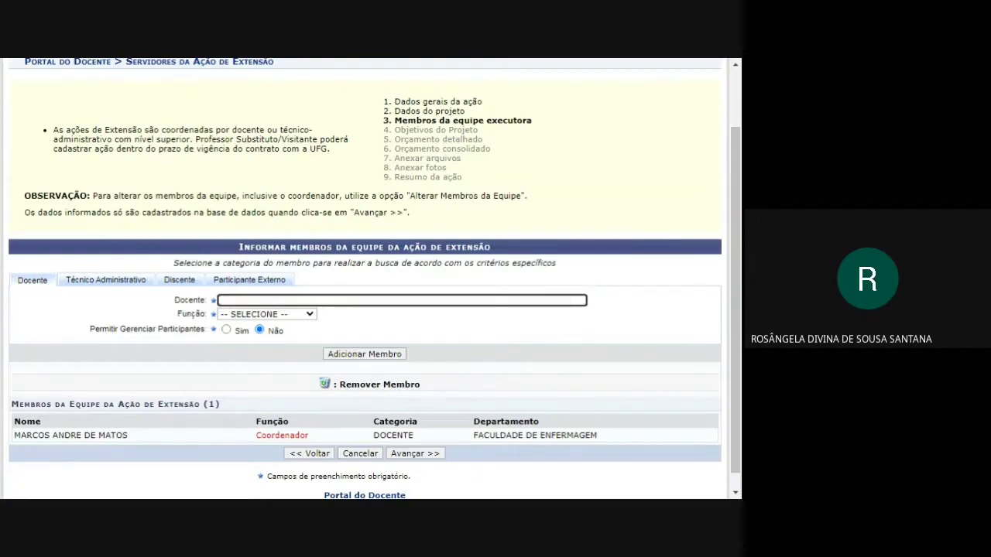
text(crist)
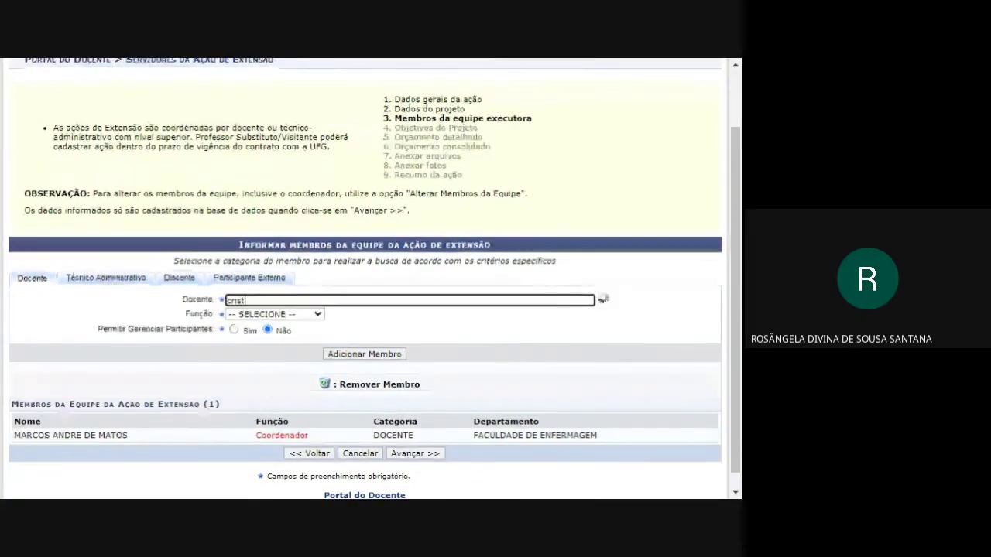
text(ian)
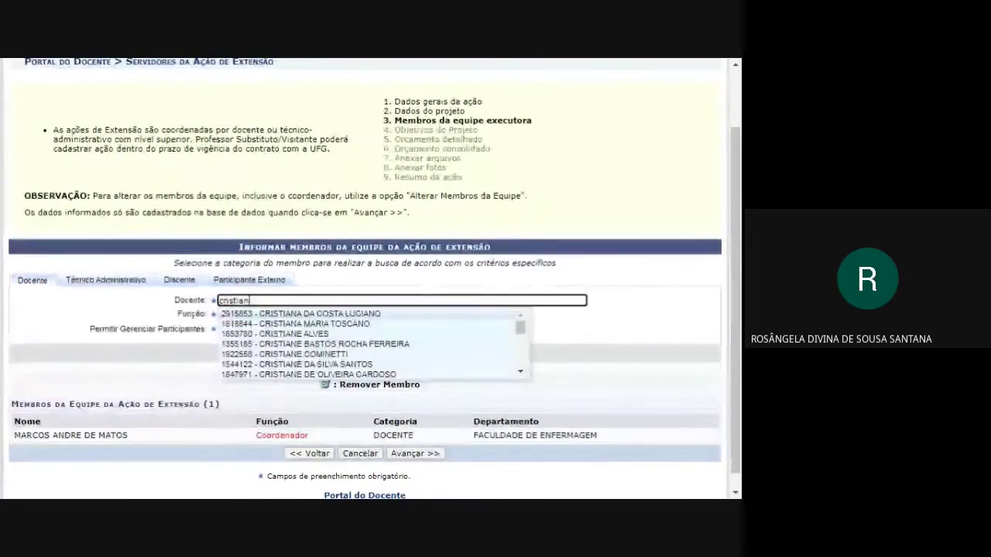
text(e j)
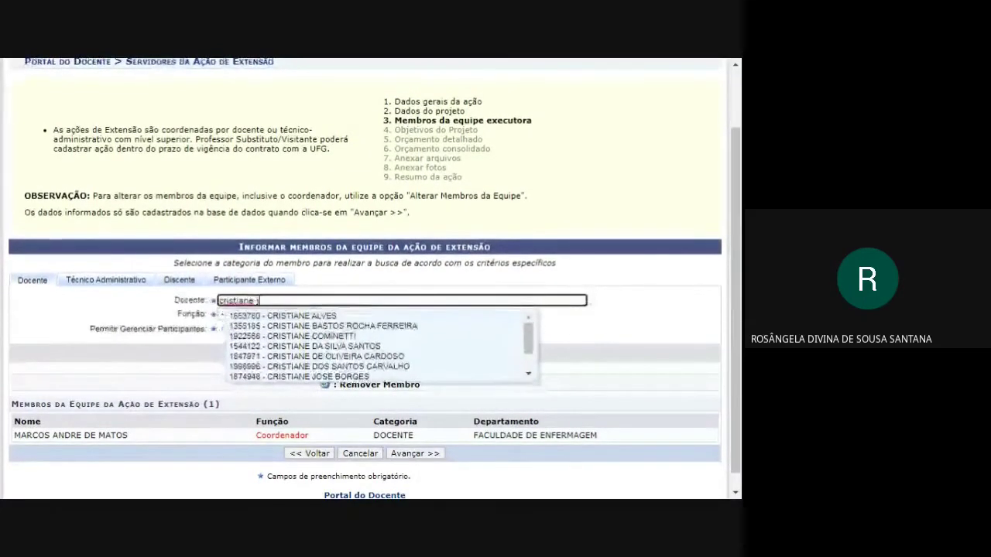
click(308, 317)
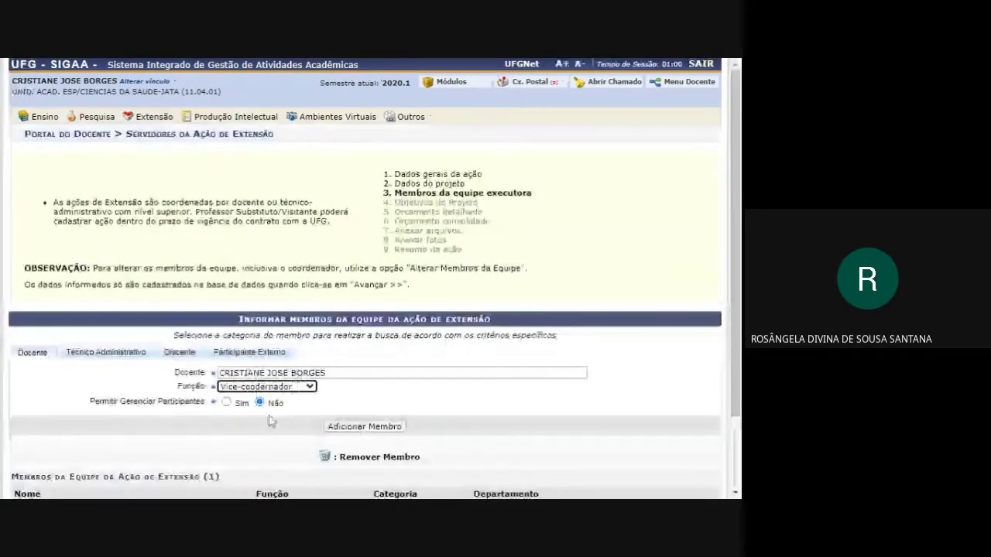
key(Tab)
key(Tab)
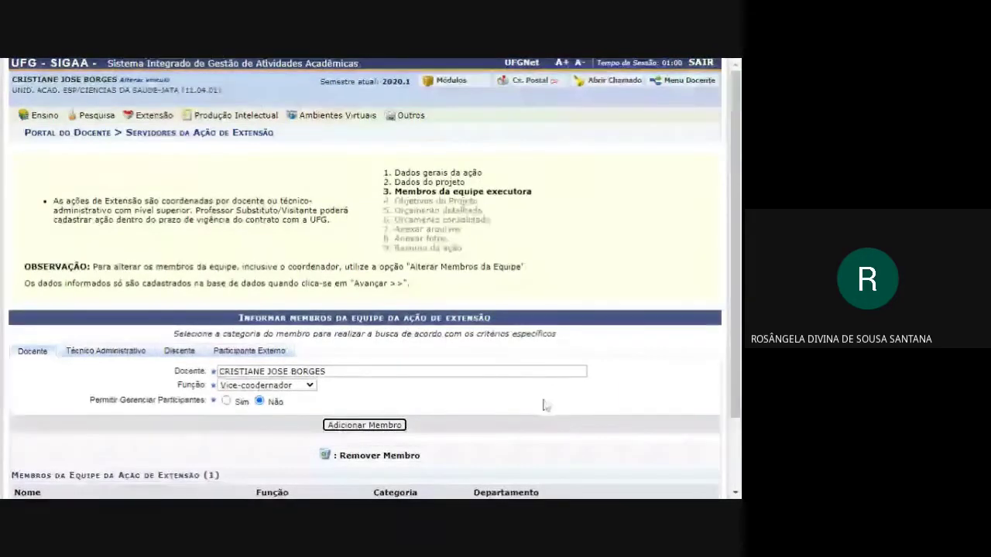
scroll(546, 405, down, 1)
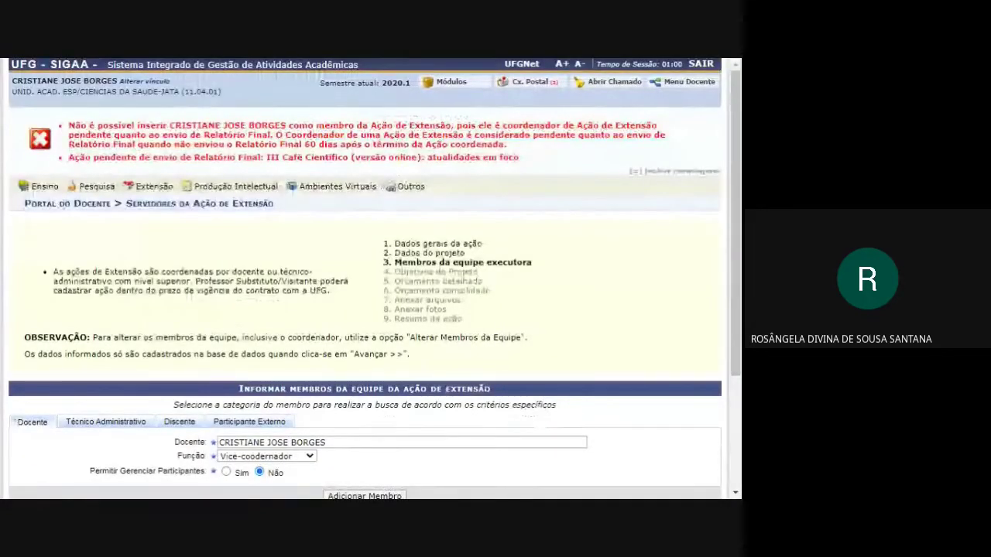
Replace the entered teacher with another one from the name suggestions and add that teacher as Vice-coodernador.
scroll(371, 279, down, 2)
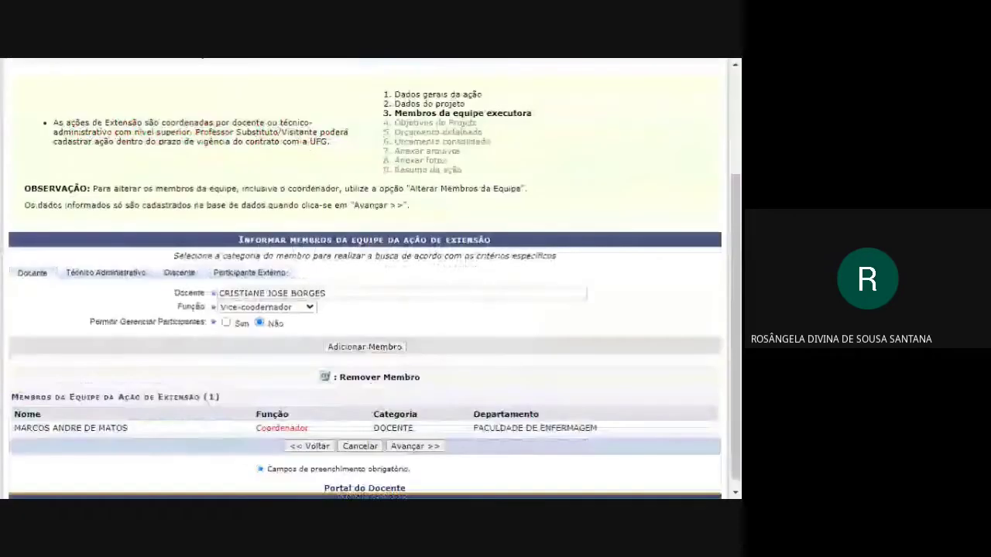
click(325, 283)
key(BackSpace)
key(BackSpace)
key(BackSpace)
key(BackSpace)
key(BackSpace)
key(BackSpace)
key(BackSpace)
key(BackSpace)
key(BackSpace)
key(BackSpace)
key(BackSpace)
key(BackSpace)
key(BackSpace)
key(BackSpace)
key(BackSpace)
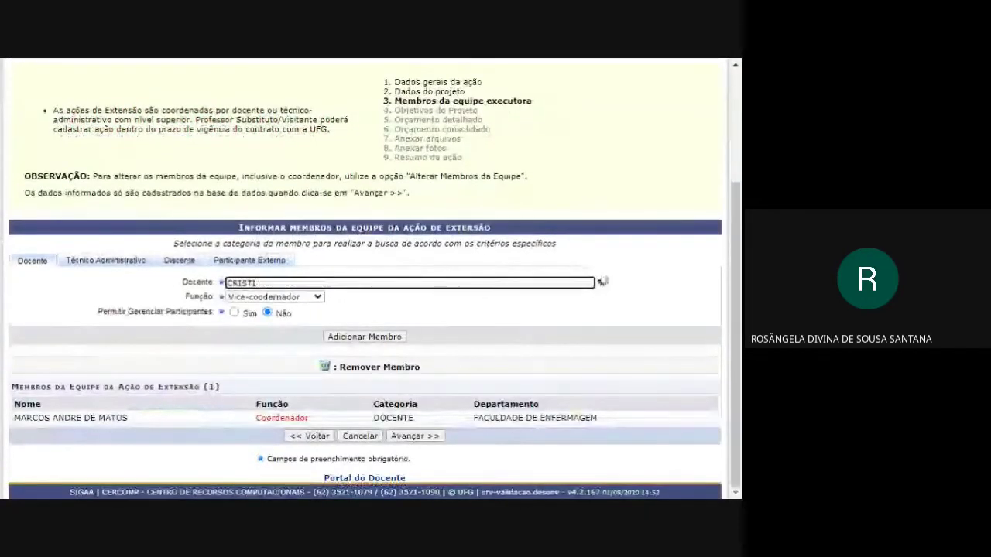
key(BackSpace)
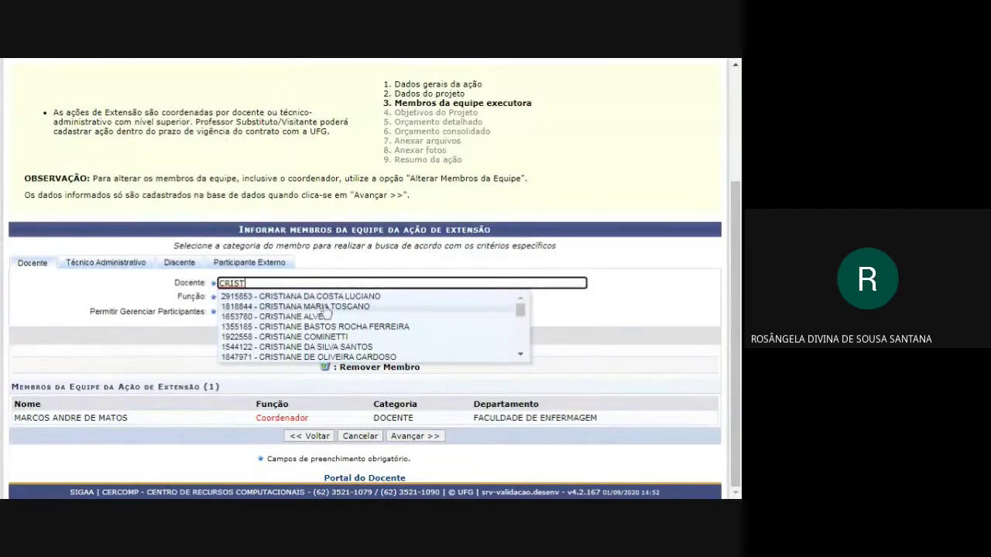
click(327, 307)
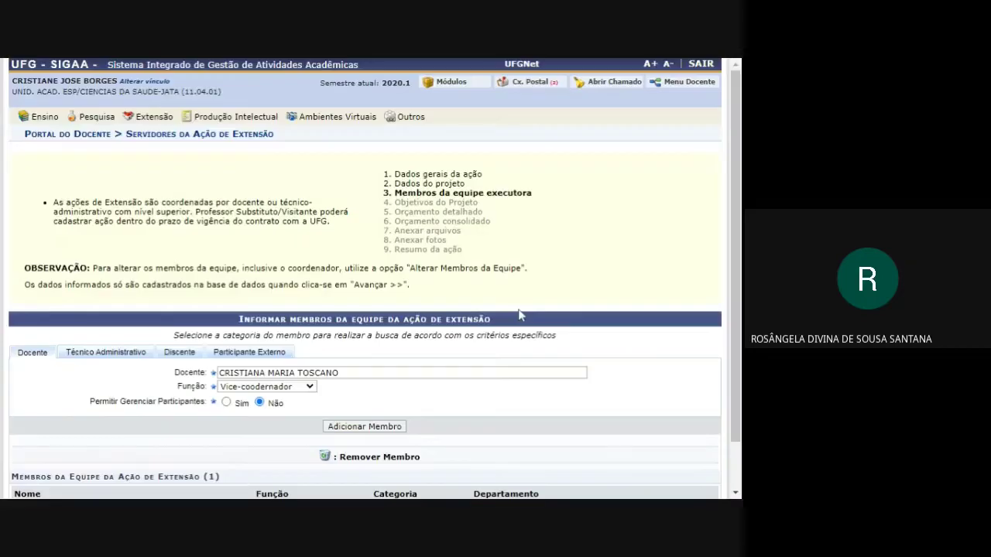
scroll(541, 325, down, 3)
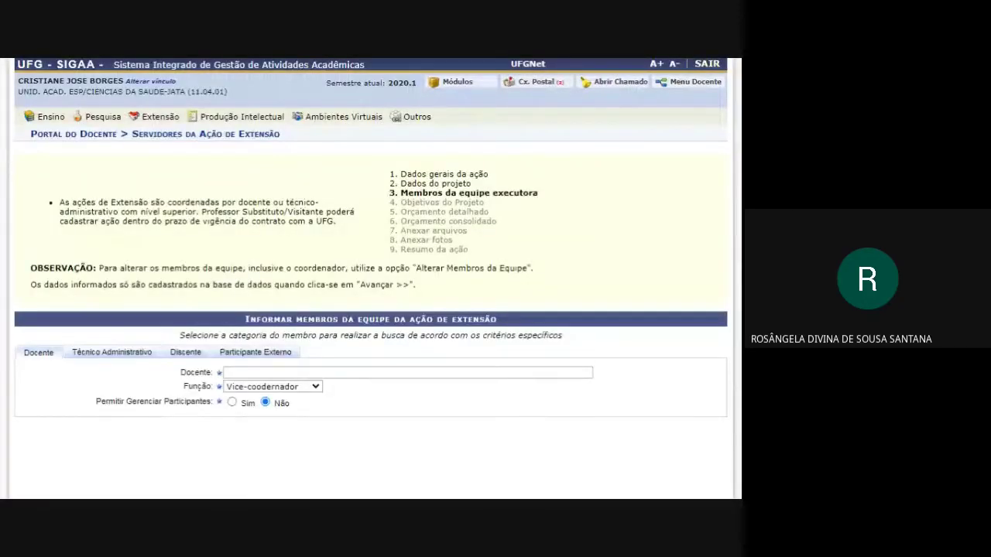
Find a student by name in the Discente category and add the student to the team with the function Bolsista.
scroll(183, 245, down, 2)
click(181, 251)
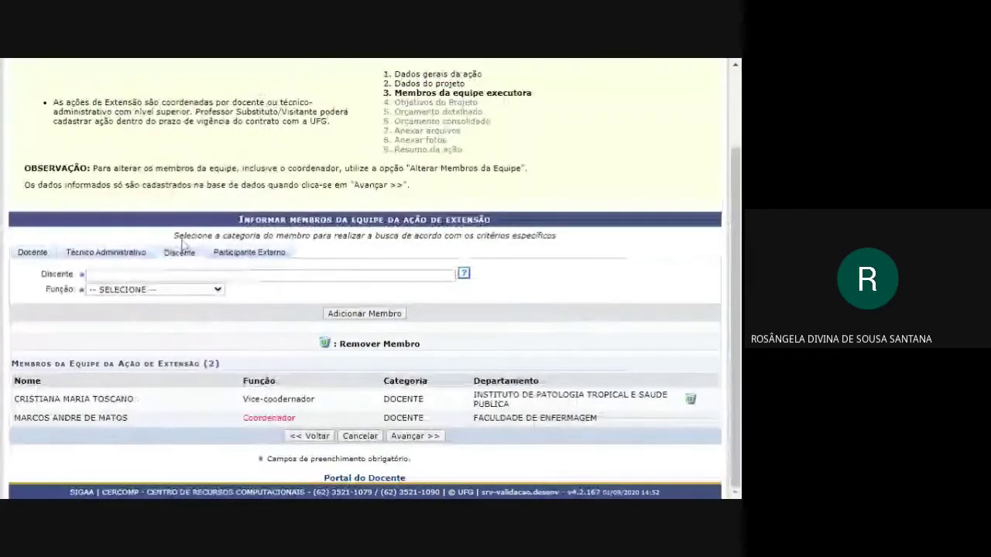
click(181, 275)
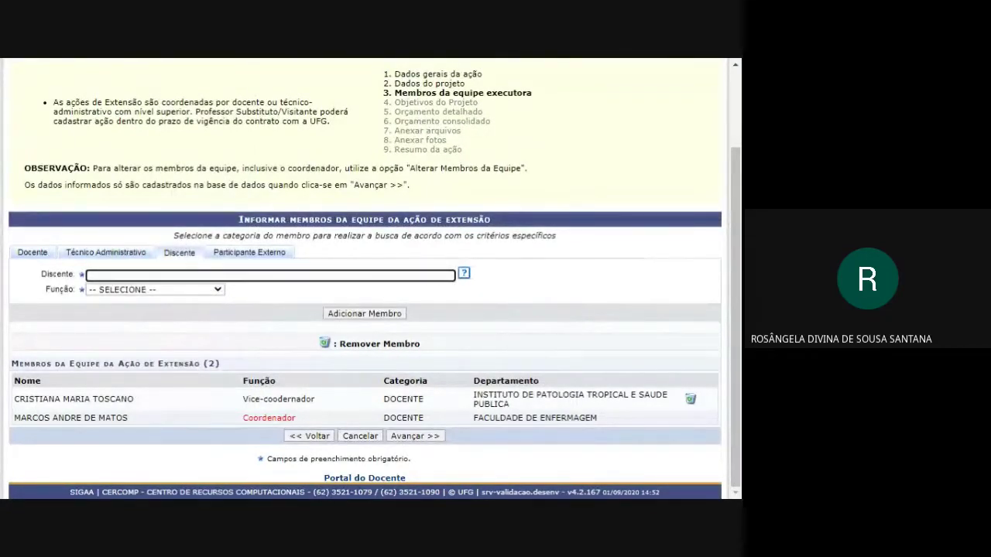
text(renata c)
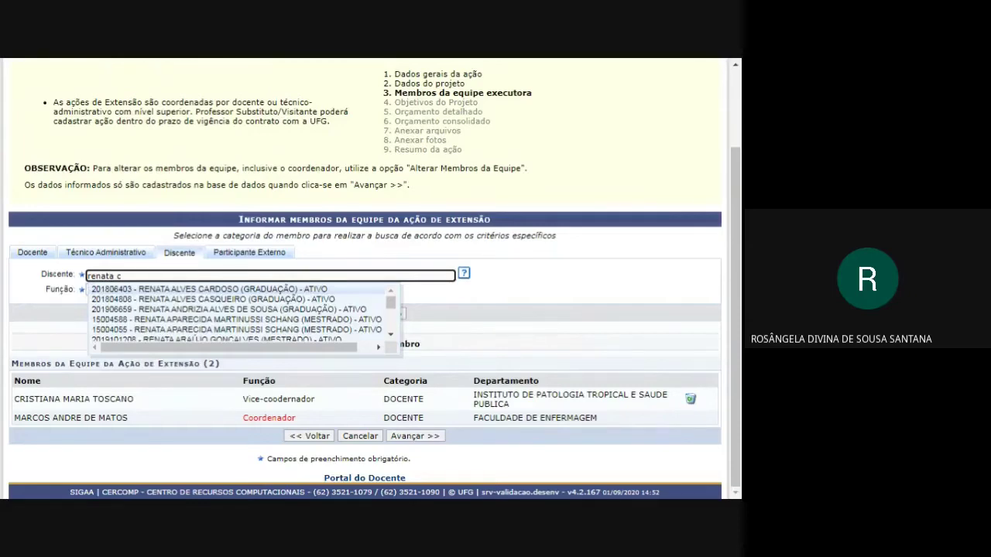
click(114, 289)
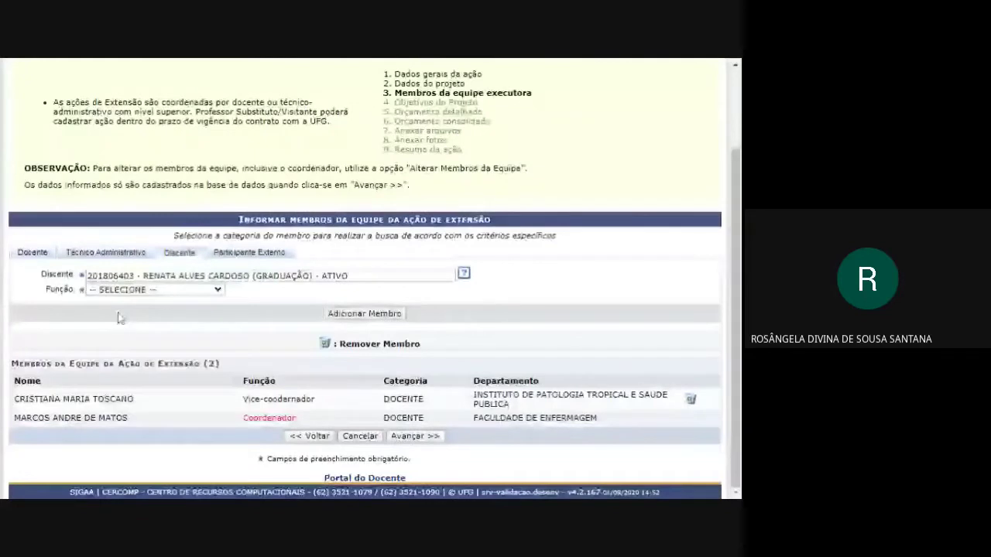
click(117, 318)
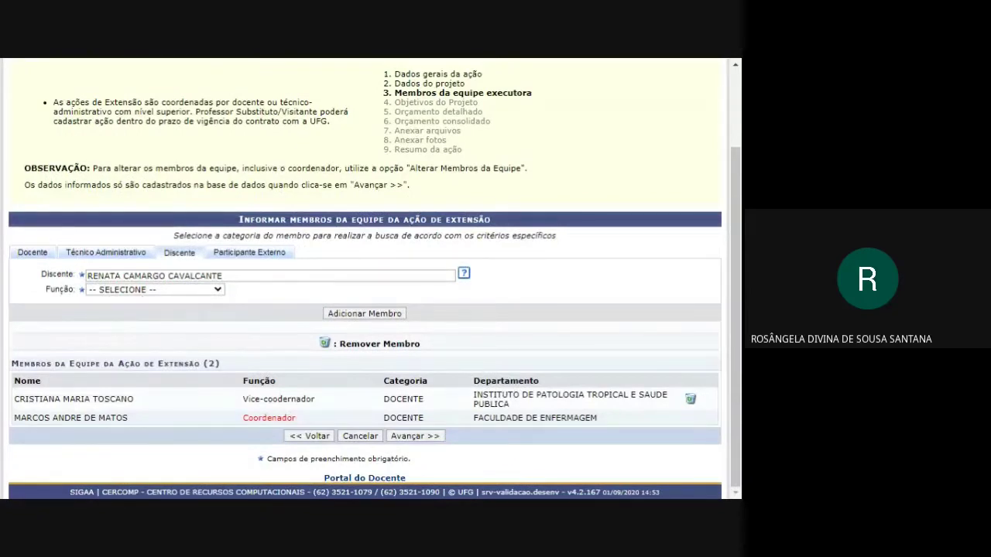
click(155, 289)
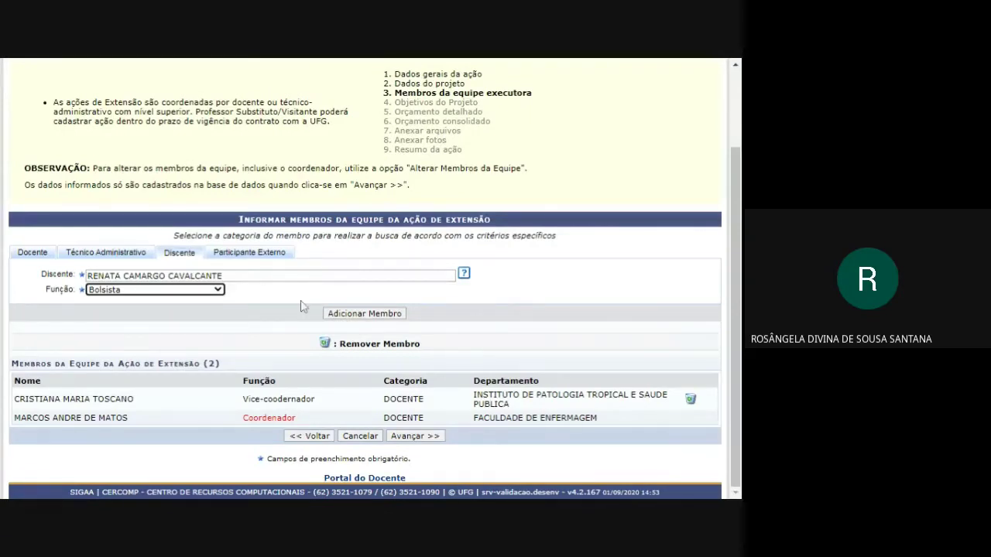
click(360, 318)
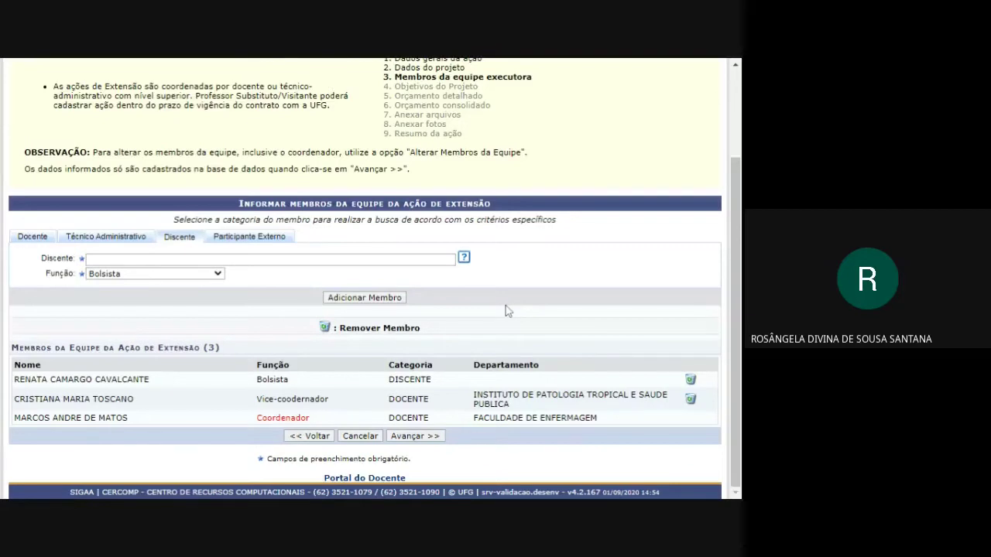
Add an external participant with their personal data, the function Participante, education level ESPECIALIZAÇÃO and institution UNB, and check the team list.
scroll(507, 310, up, 2)
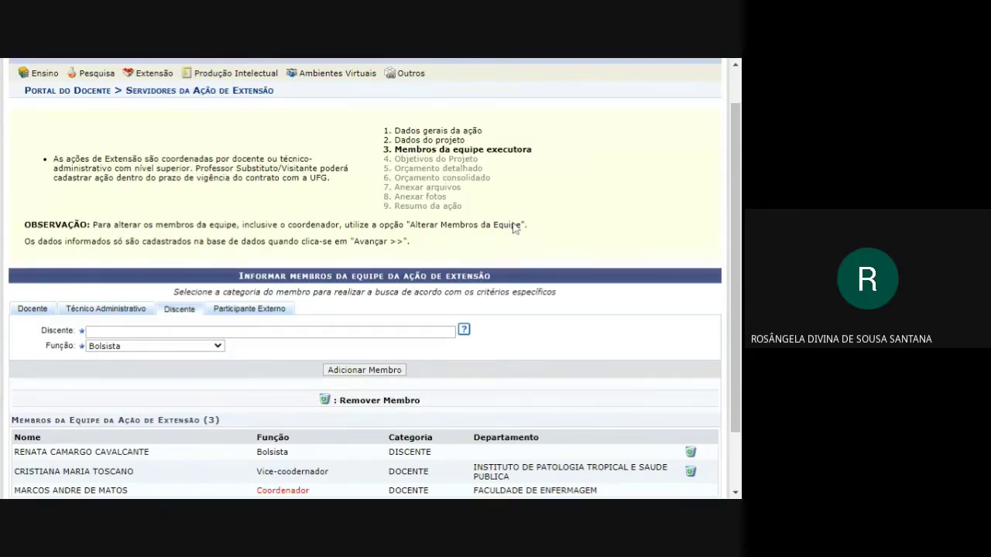
scroll(631, 312, down, 2)
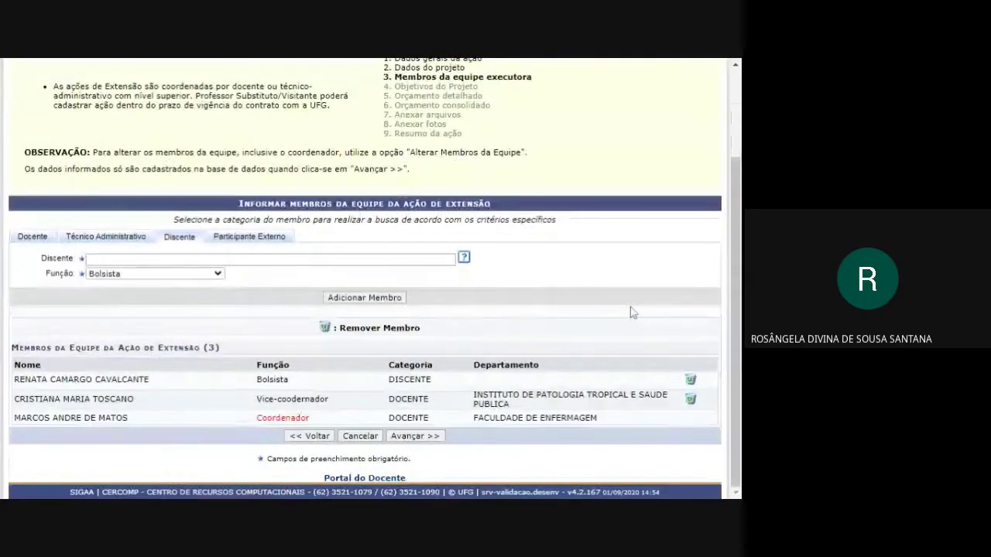
click(230, 238)
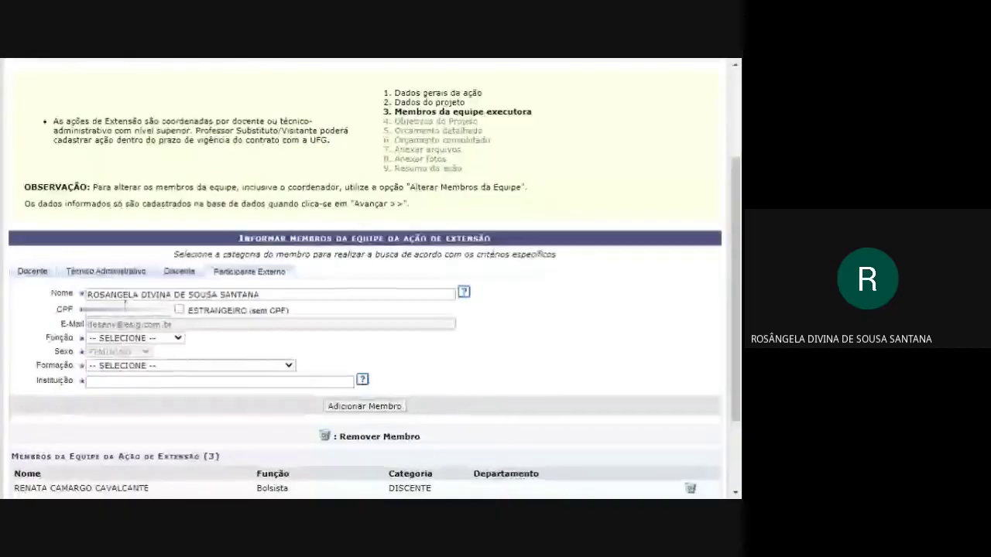
click(133, 339)
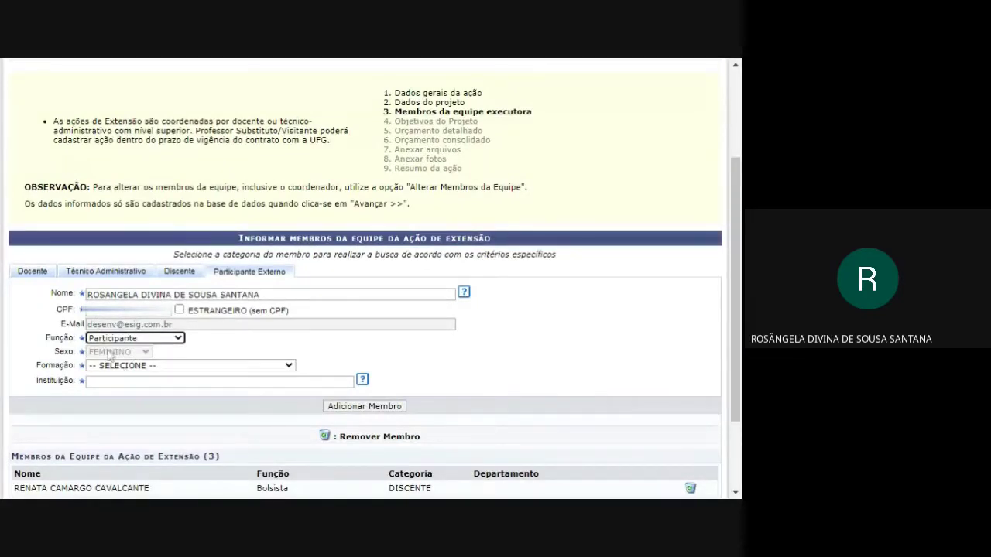
click(113, 352)
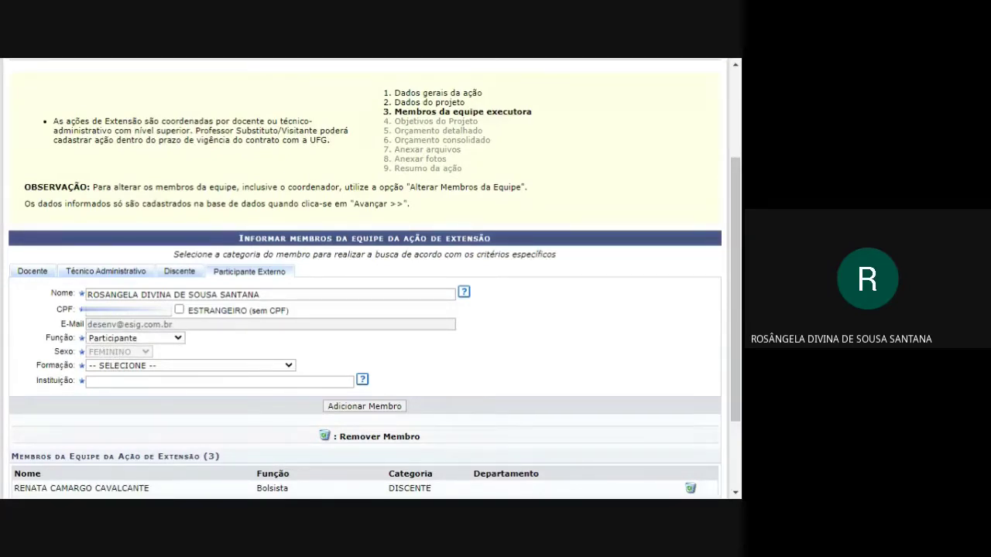
click(144, 402)
key(Tab)
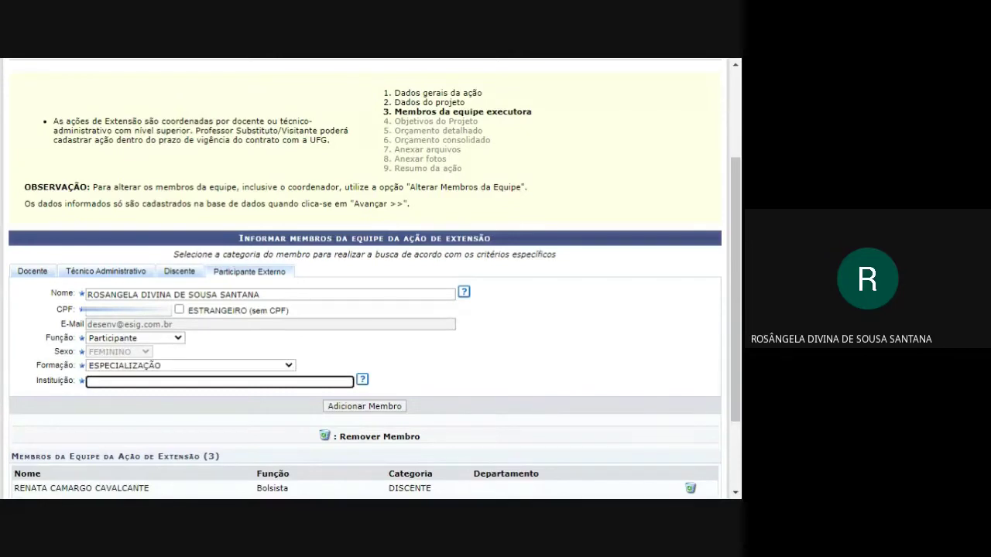
text(UNB)
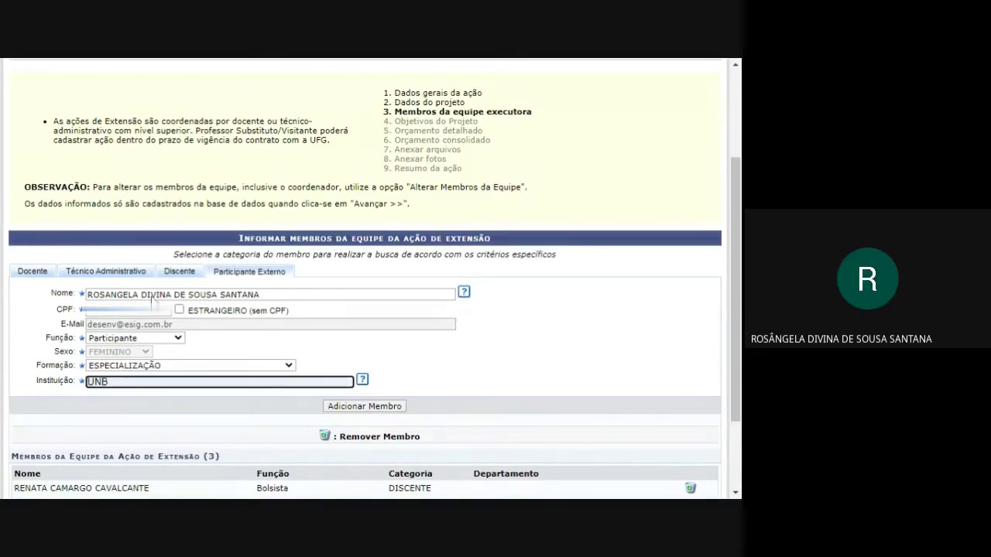
key(Tab)
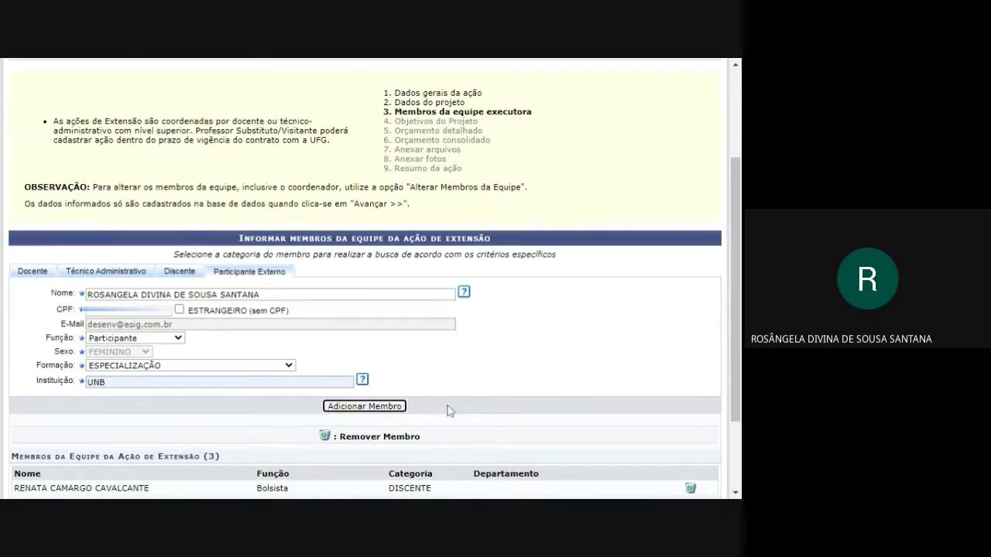
key(Return)
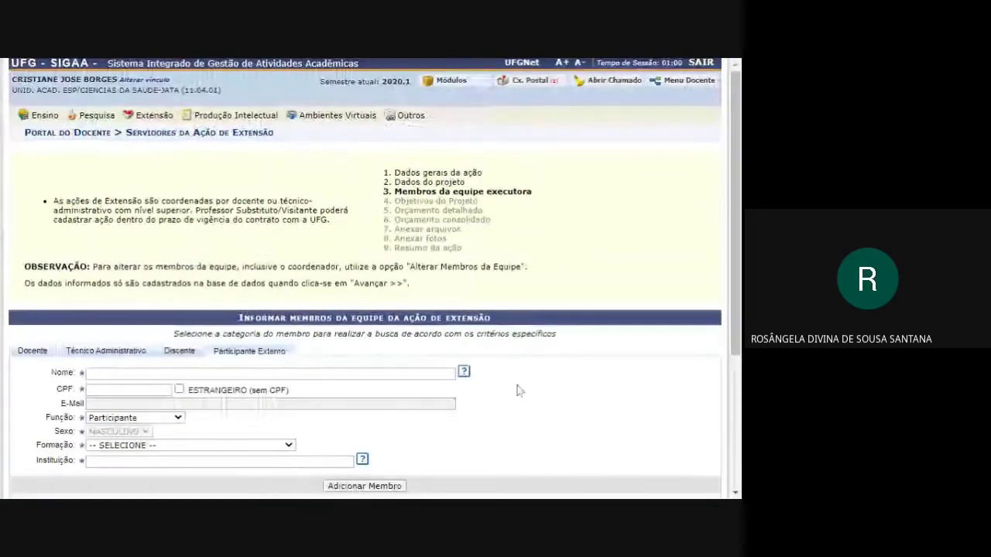
scroll(518, 390, down, 5)
drag(88, 379, 232, 400)
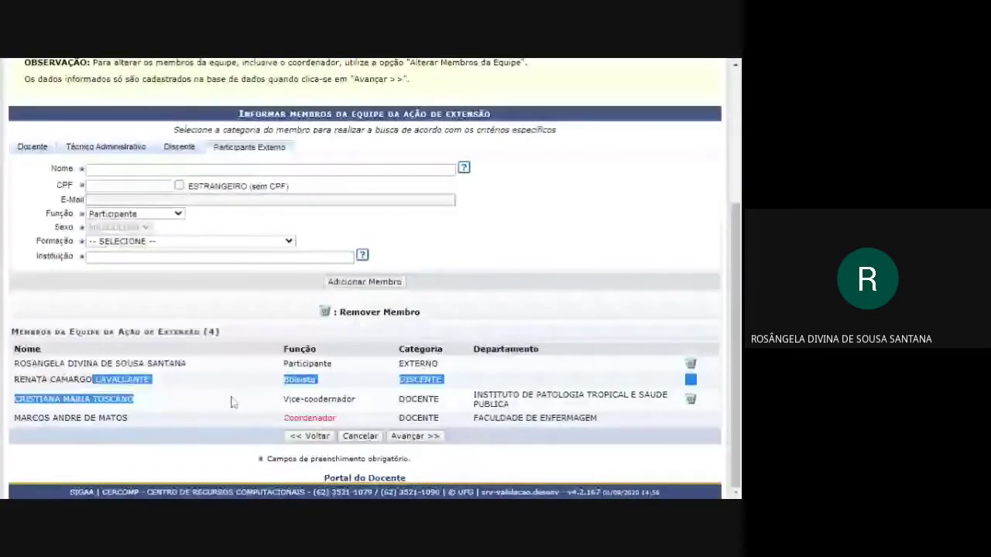
click(364, 403)
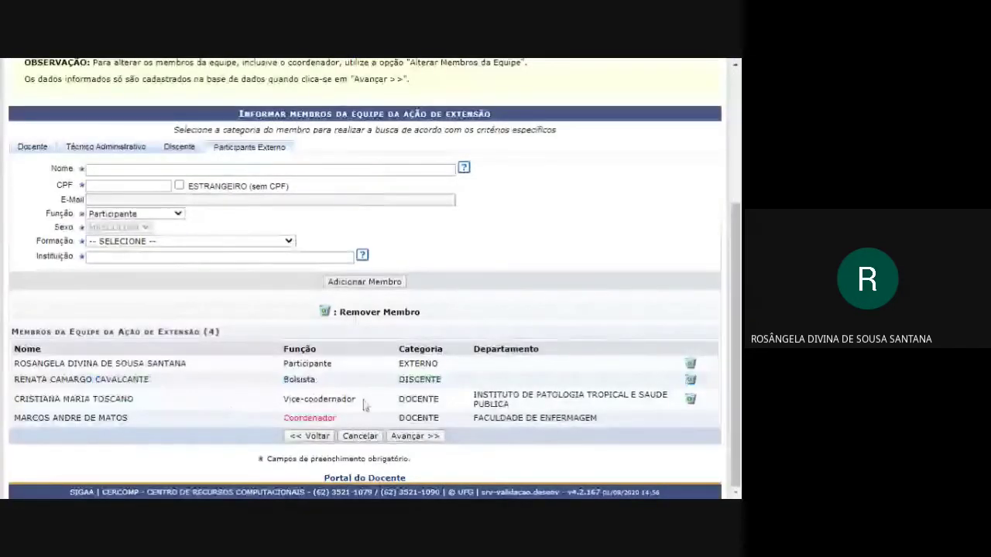
Find a staff member by name in the Técnico Administrativo category and add them as Participante, with Permitir Gerenciar Participantes set to Não.
click(124, 149)
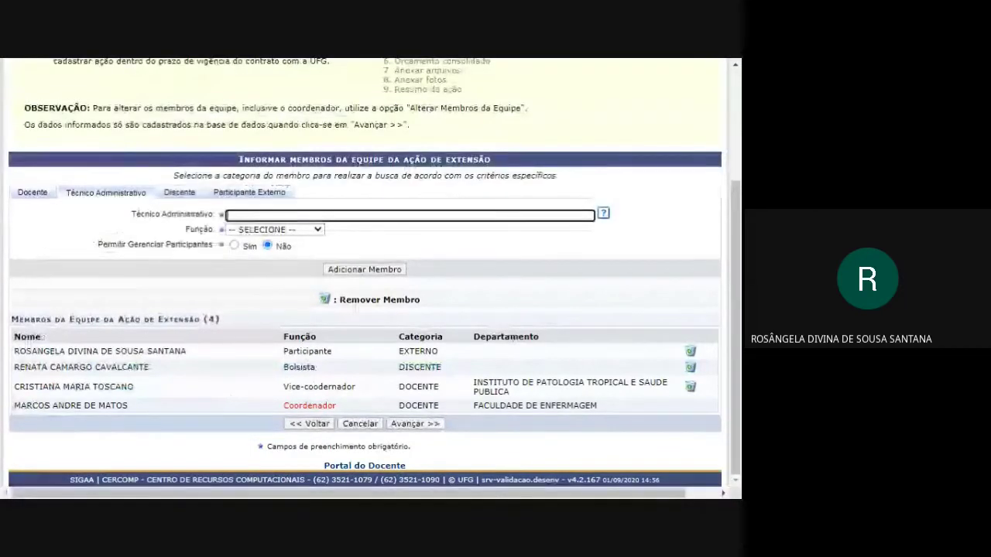
text(helio)
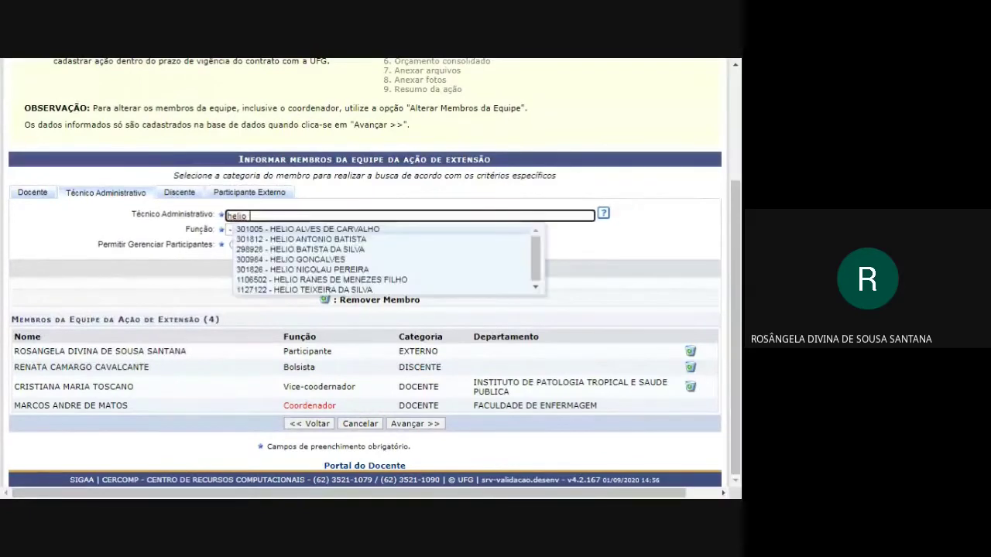
click(298, 240)
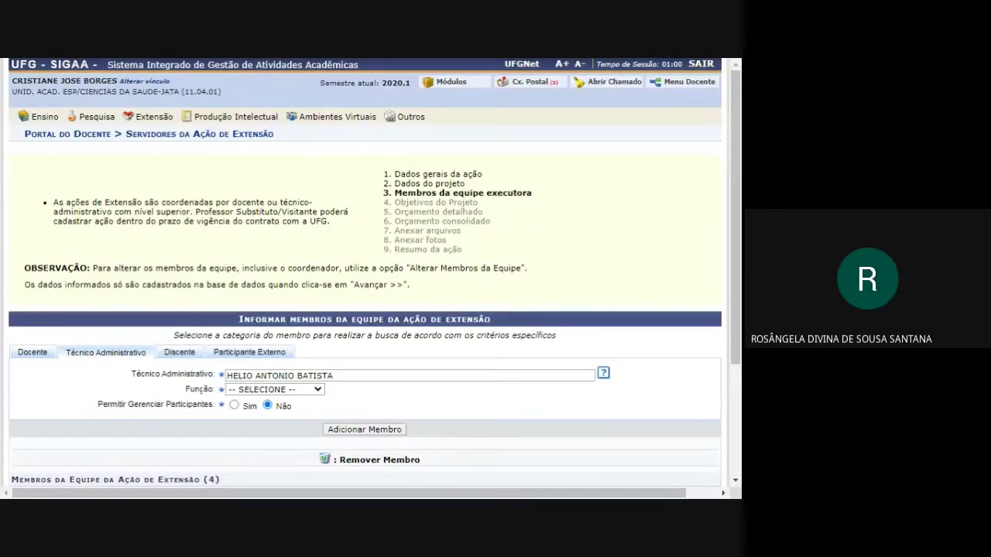
scroll(364, 309, down, 2)
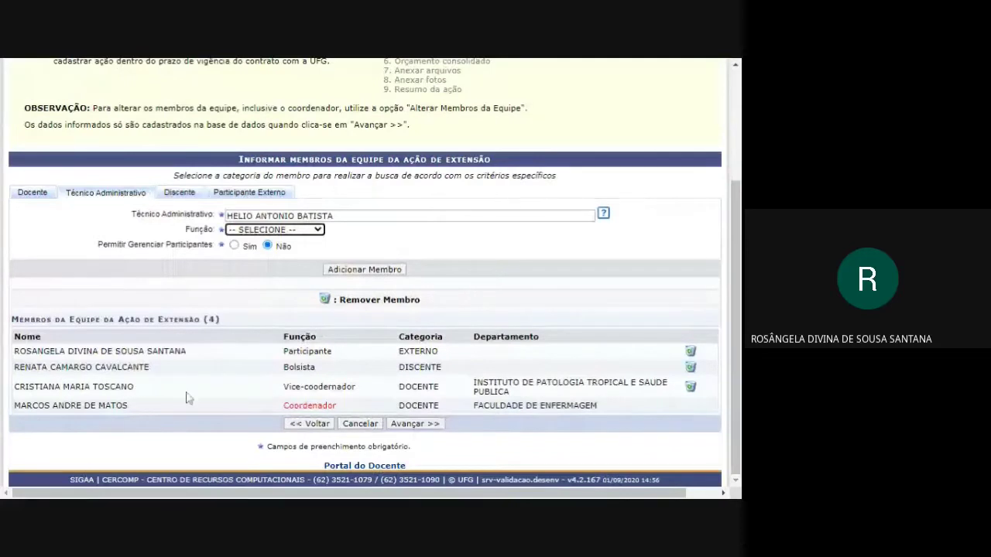
click(281, 246)
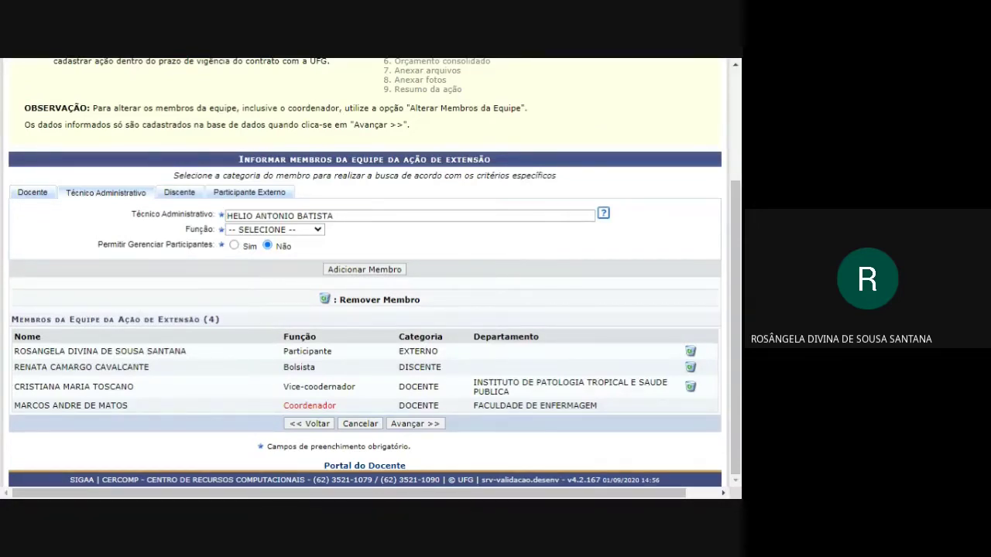
click(350, 263)
click(345, 271)
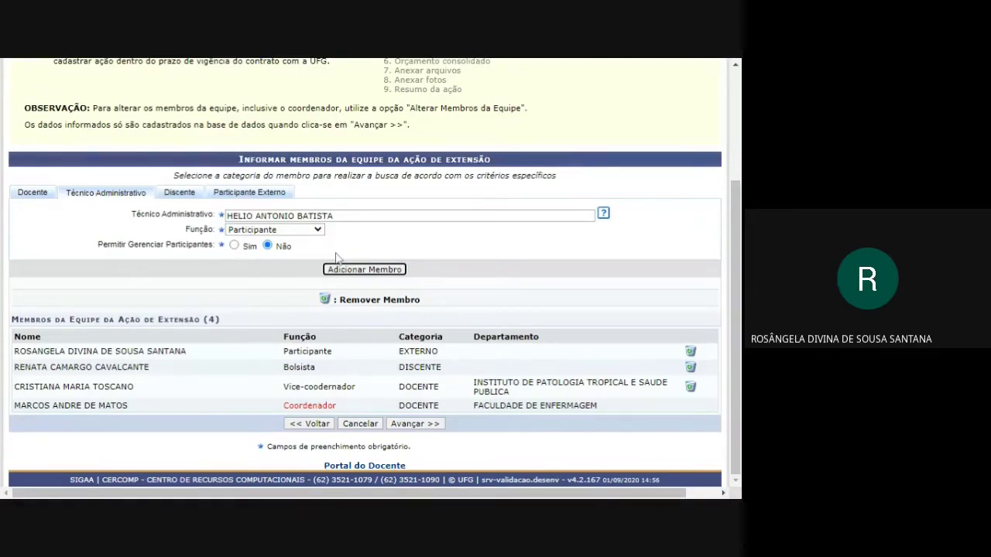
click(364, 269)
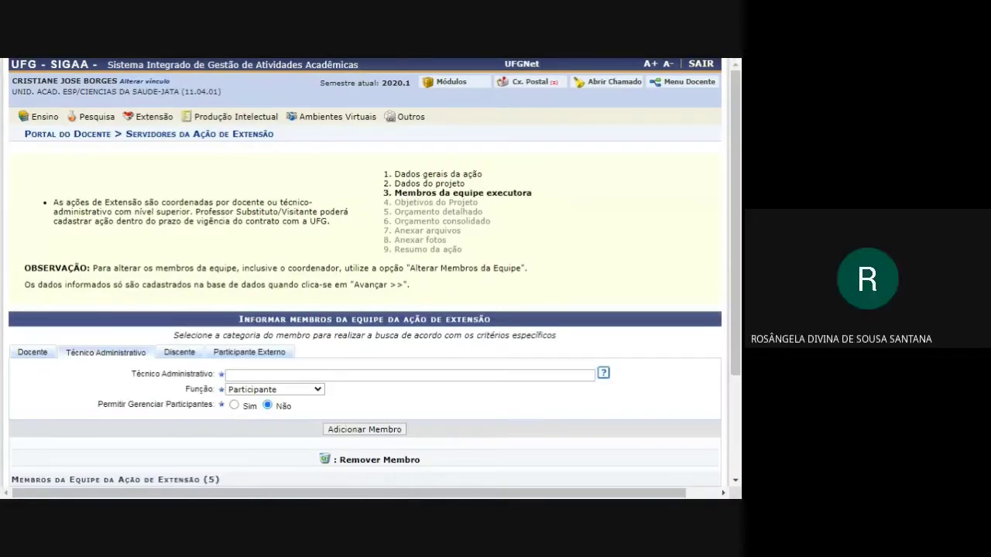
scroll(614, 280, down, 3)
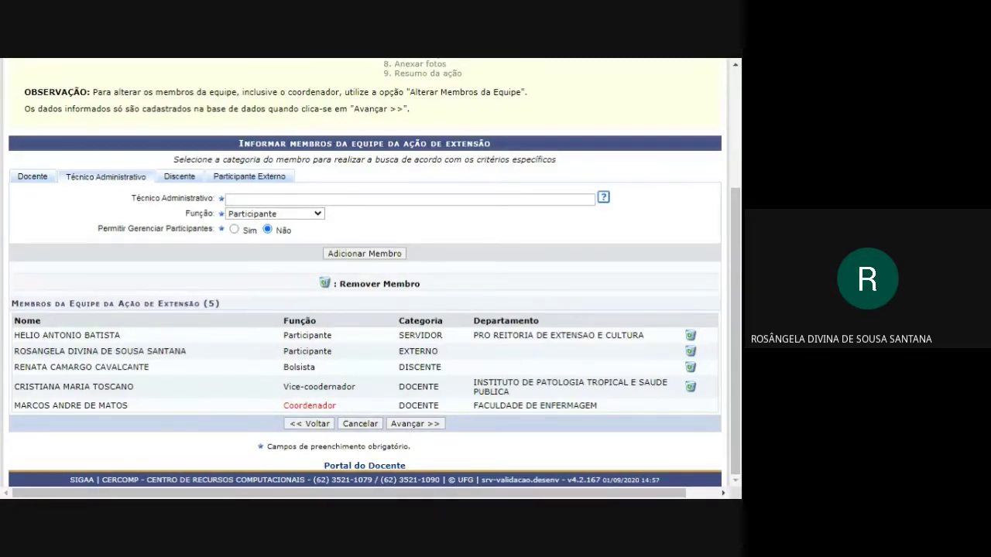
Advance to the project objectives and fill the objective field with repeated copies of the OBSERVAÇÃO sentence as sample text.
click(408, 427)
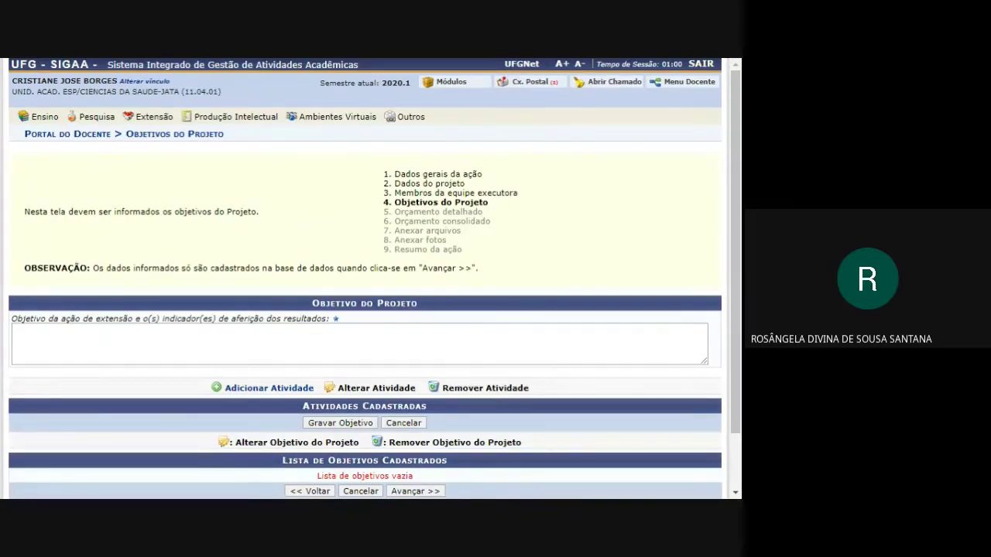
drag(93, 269, 486, 279)
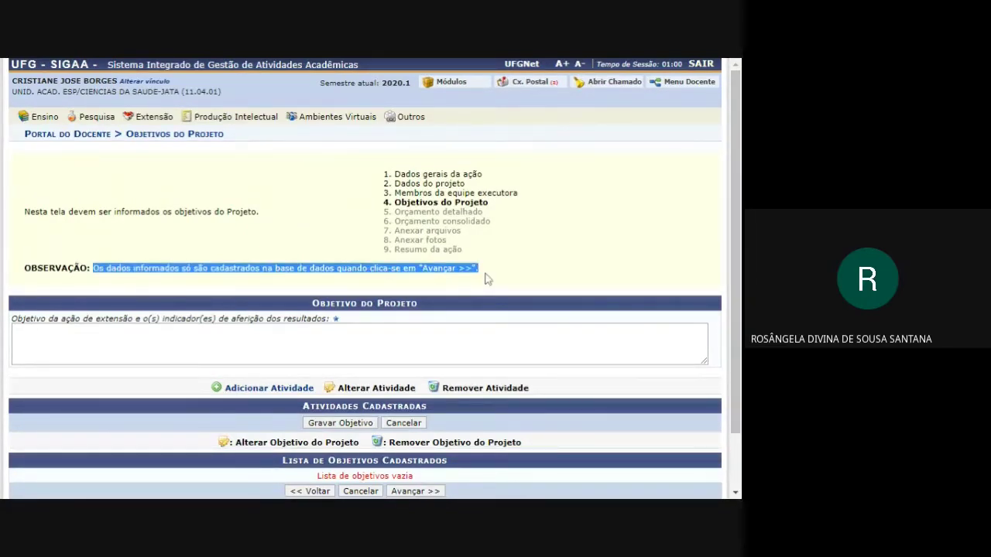
click(356, 340)
key(ctrl+v)
key(ctrl+v)
key(ctrl+v)
key(ctrl+v)
key(ctrl+v)
key(ctrl+v)
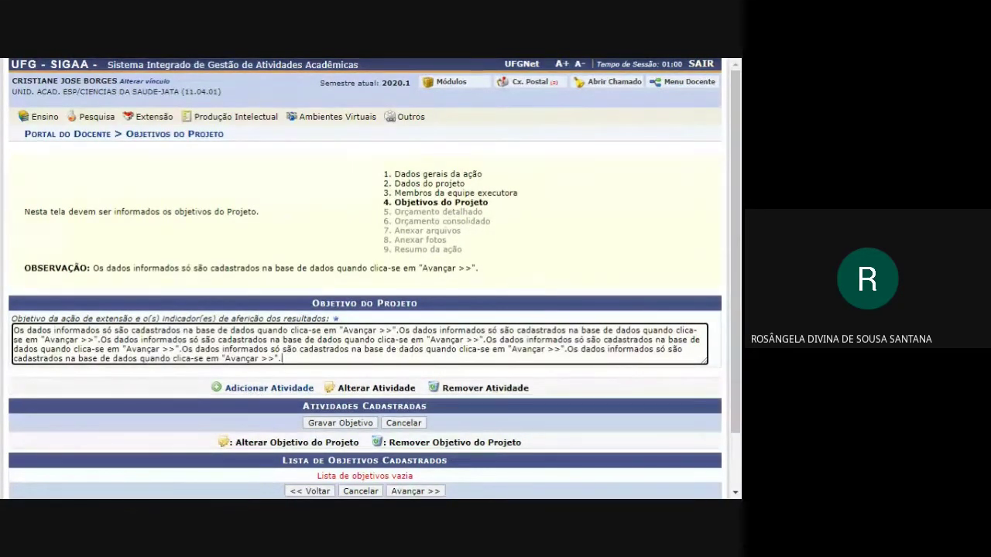
double_click(294, 340)
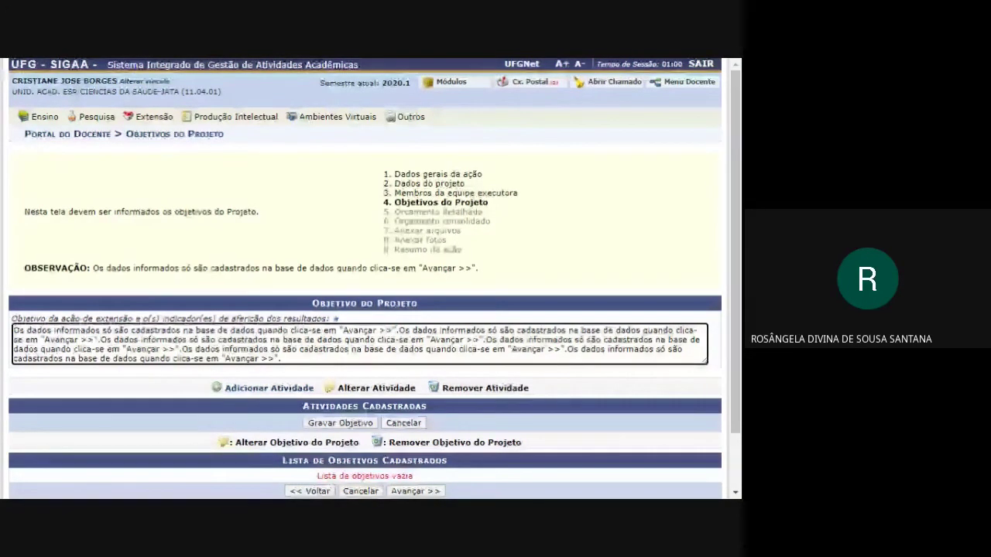
drag(139, 318, 322, 318)
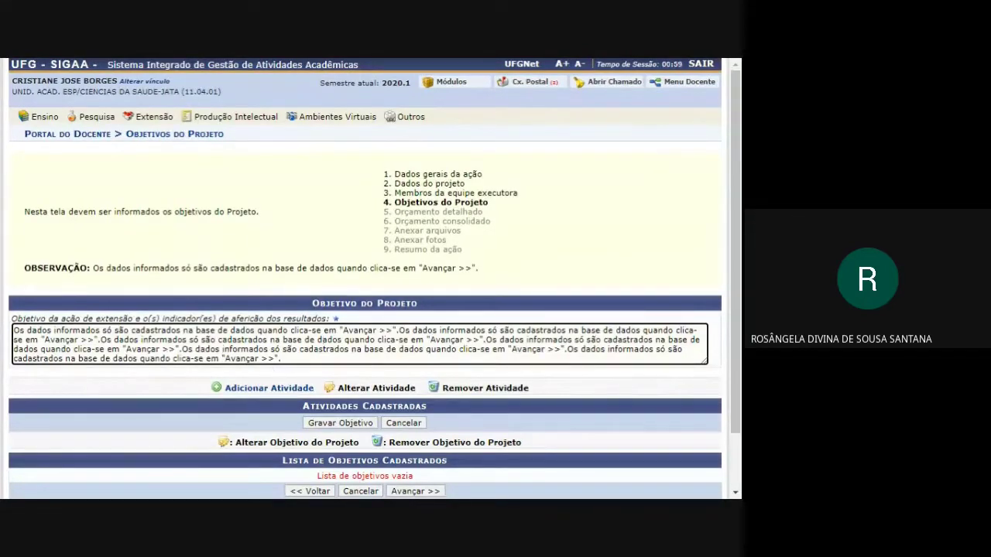
Start a new activity described as "Atividade da ação do edital", with 100 h workload and the period 01/09/2020 to 30/09/2020.
click(265, 389)
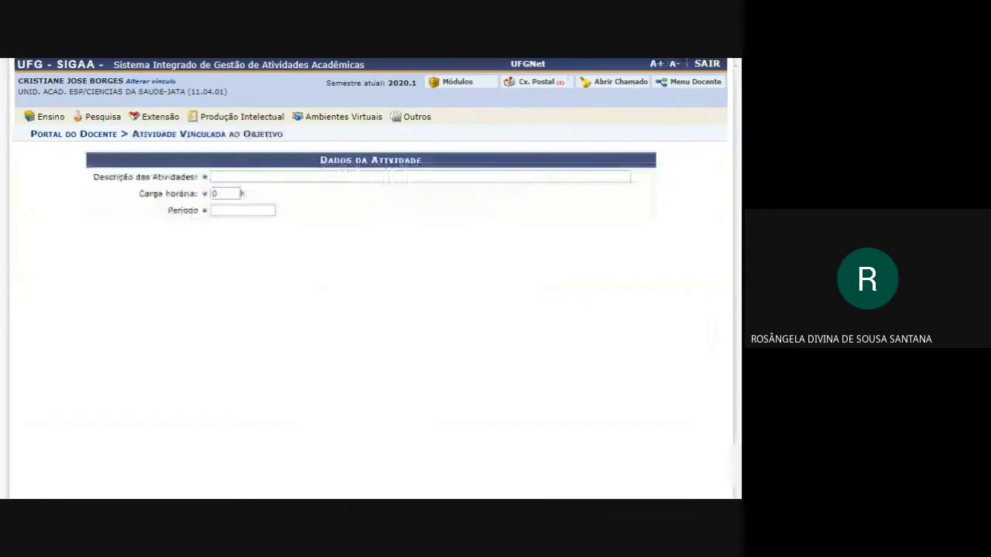
click(263, 178)
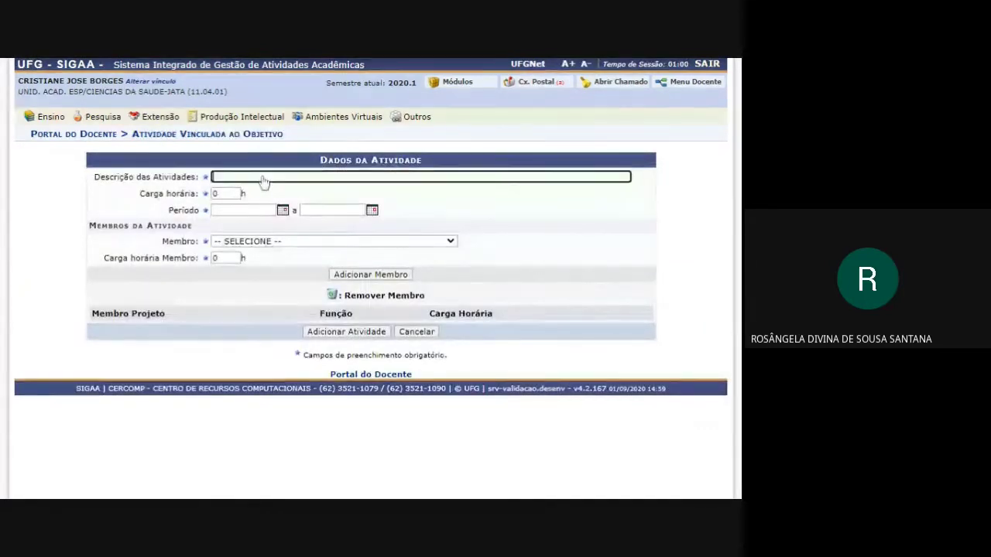
text(Atividade da ação)
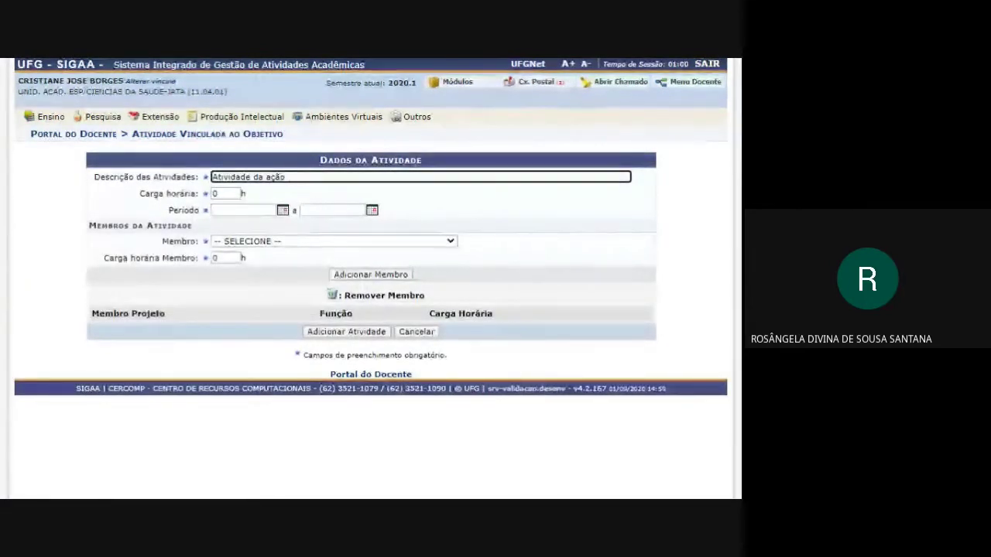
text( do edital)
key(Tab)
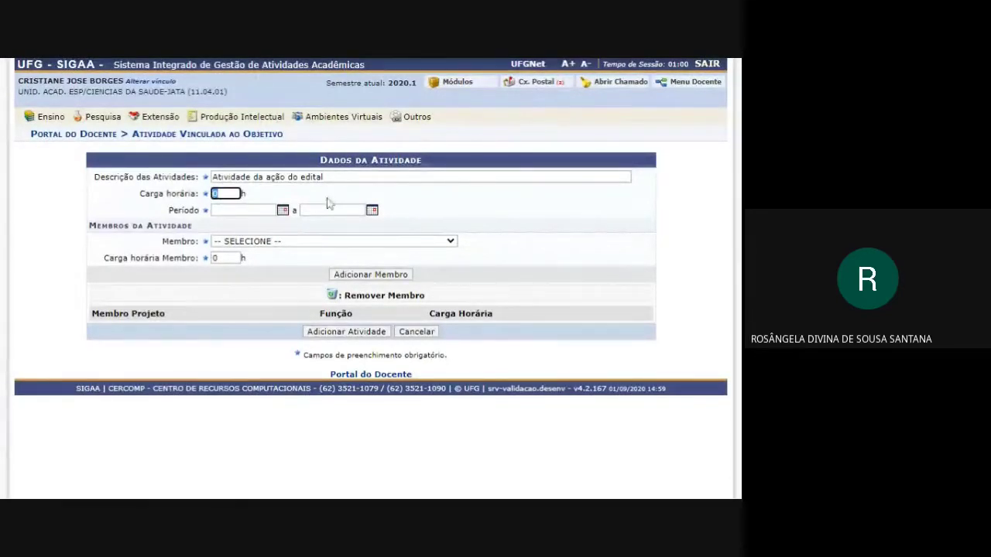
text(100)
click(280, 213)
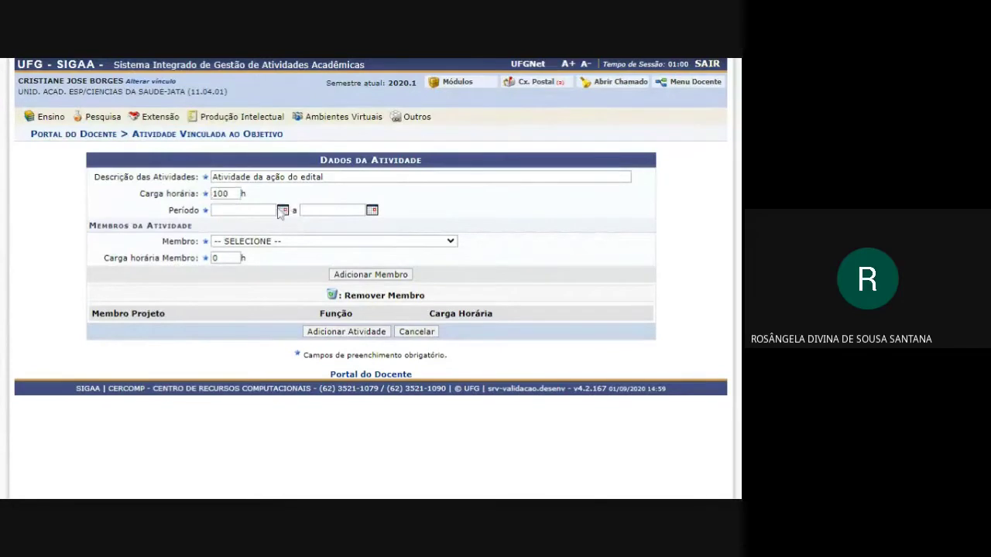
click(280, 212)
click(366, 261)
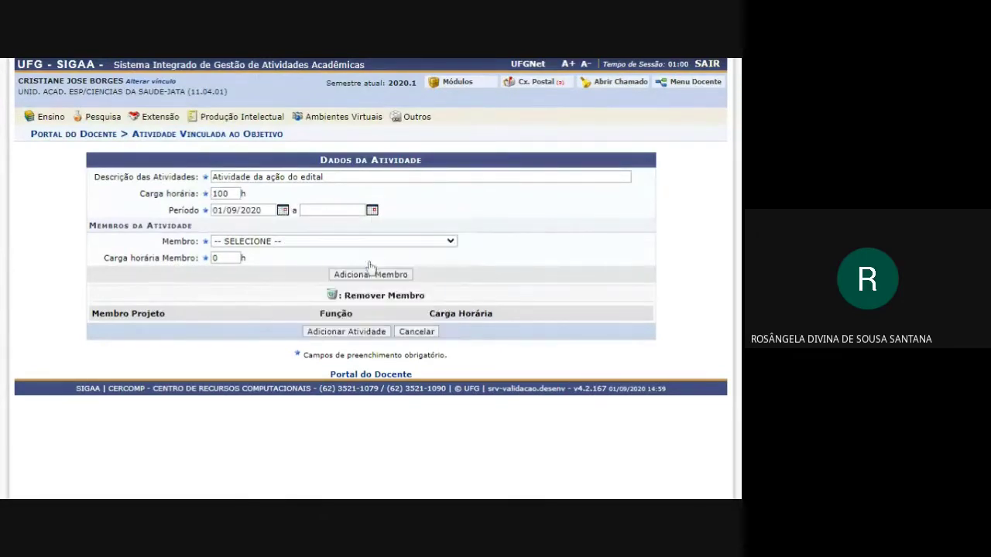
click(371, 211)
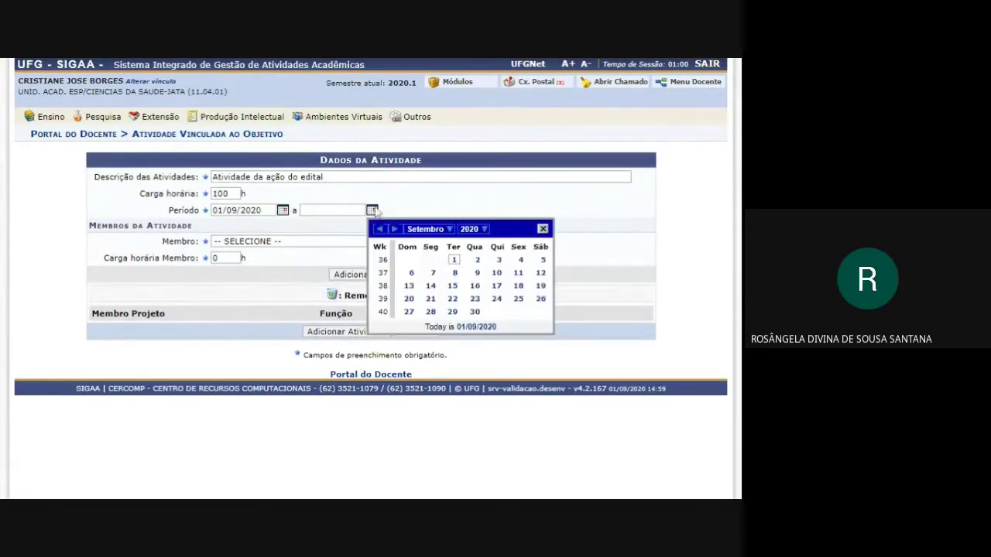
click(475, 312)
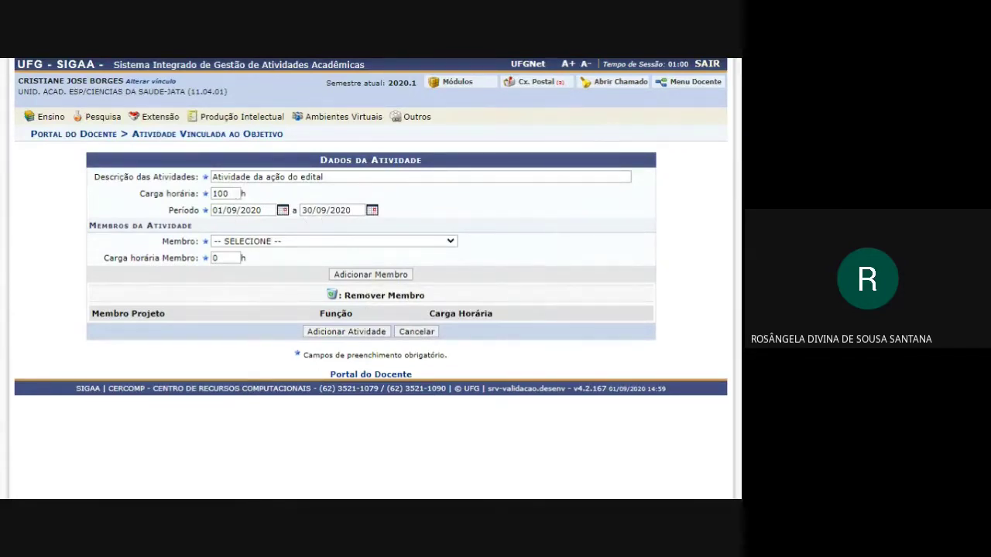
Set the activity's workload to 30 h and extend its description with "- Treinamento dos coordenadores".
drag(240, 193, 213, 193)
text(30)
click(322, 176)
text(- )
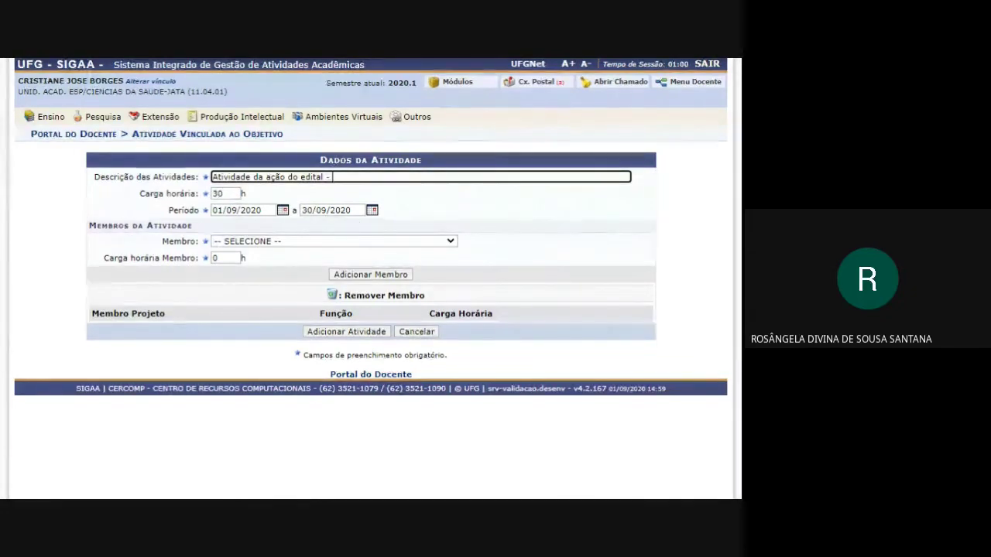
text(Trei)
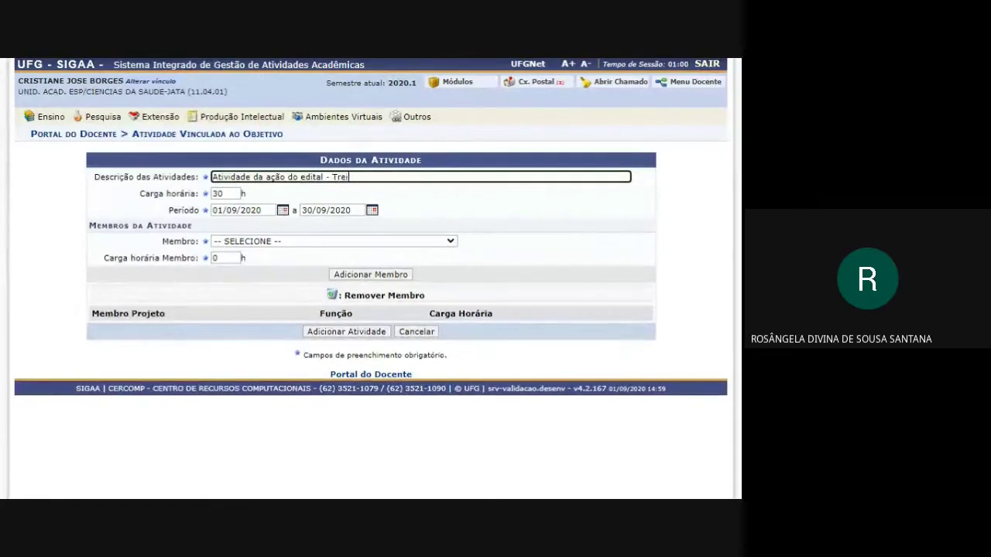
text(namento dos coordenadores)
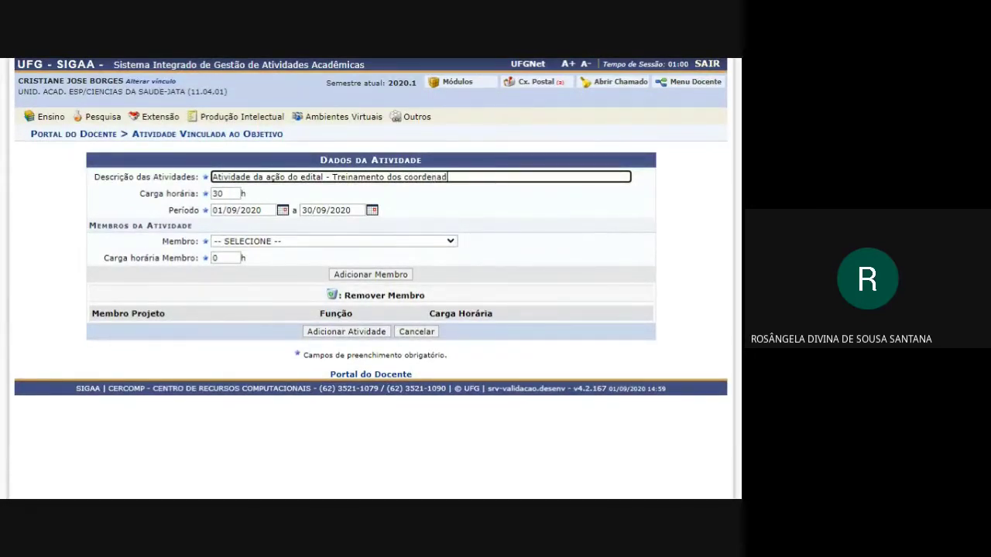
click(477, 220)
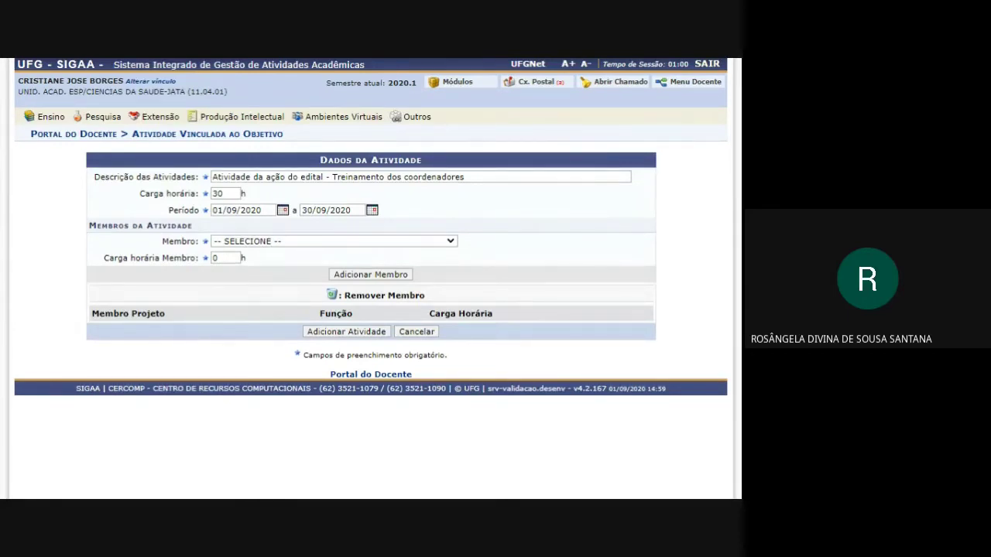
Add the Vice-coodernador to the activity's members with a workload of 10 h.
click(261, 268)
key(Tab)
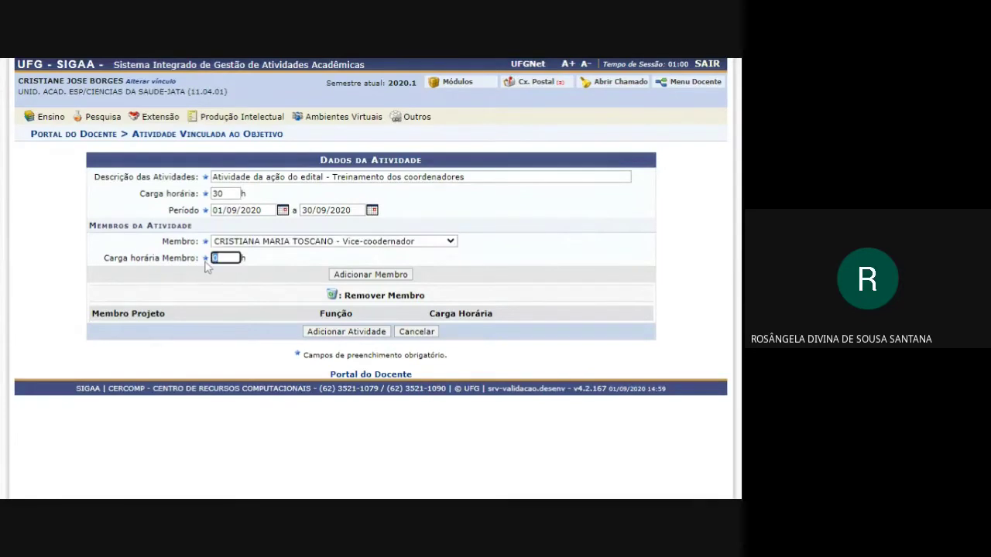
text(10)
click(362, 276)
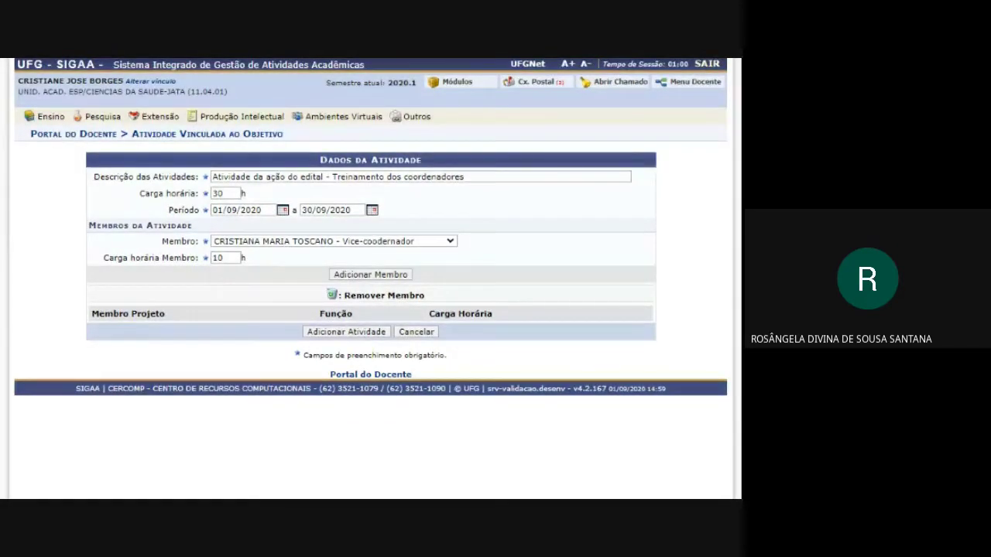
key(Return)
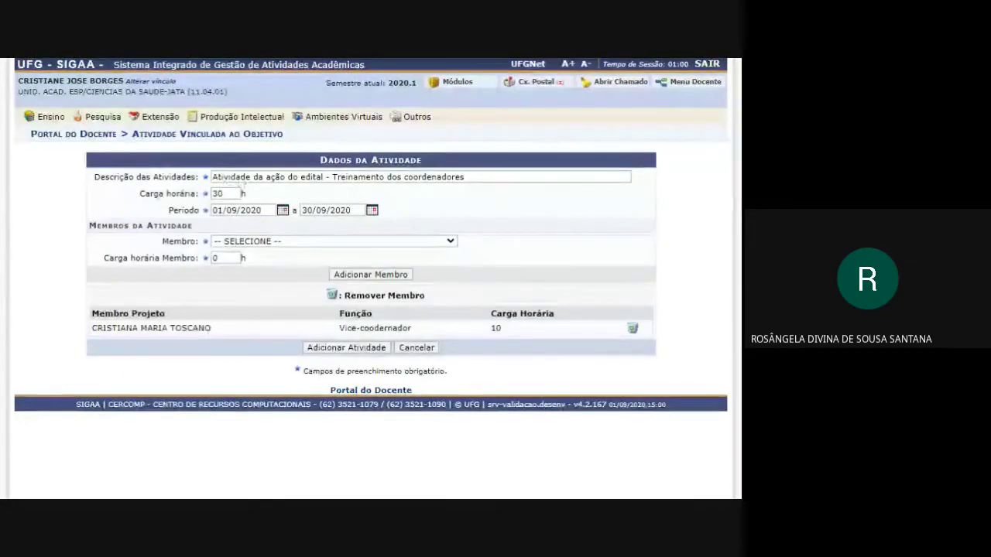
Add the technical-administrative Participante to the activity's members with a workload of 30 h.
click(259, 243)
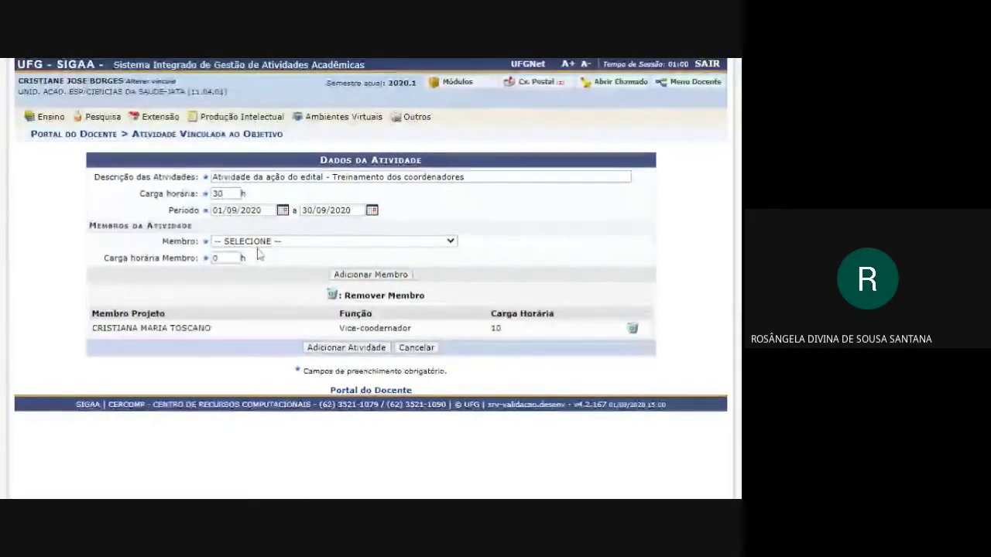
click(245, 264)
click(214, 258)
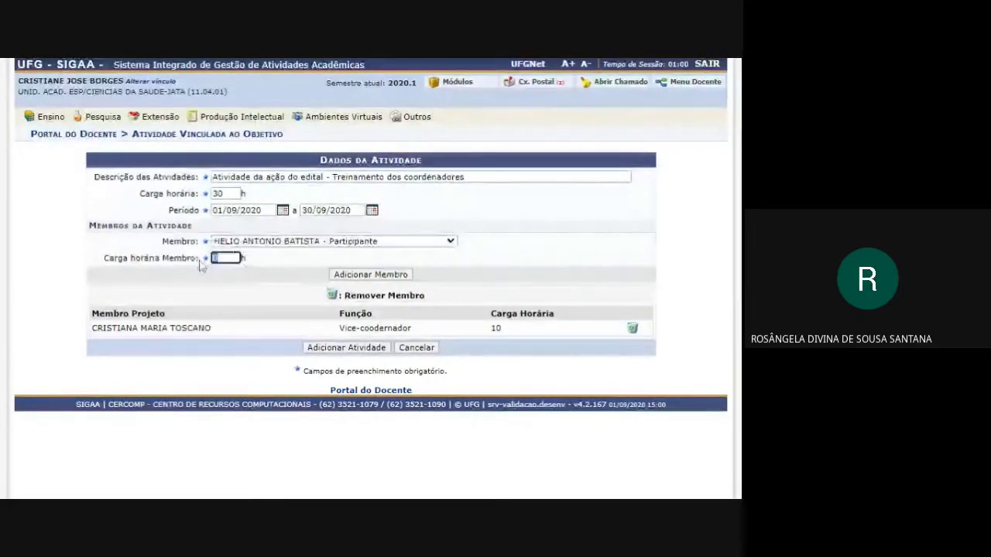
text(3)
click(342, 276)
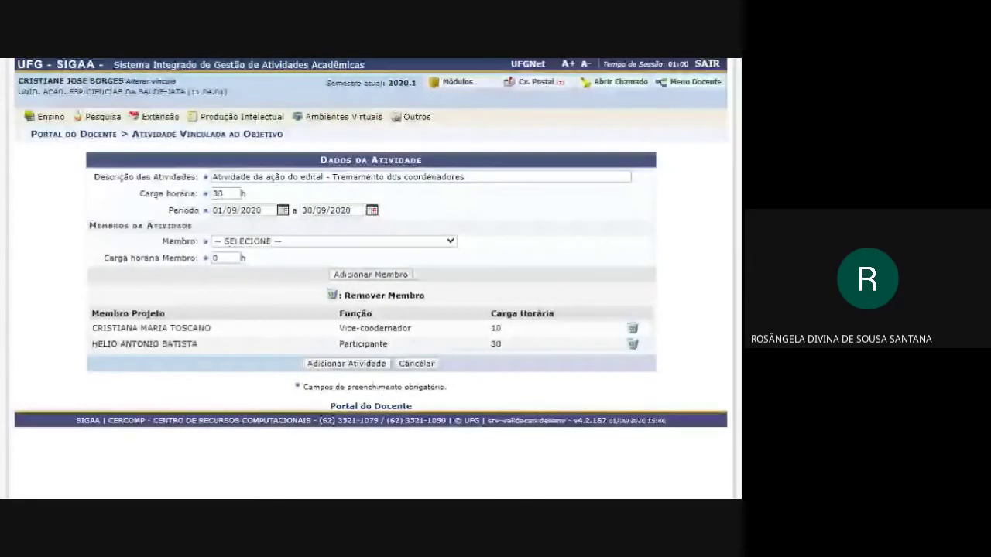
drag(512, 329, 489, 331)
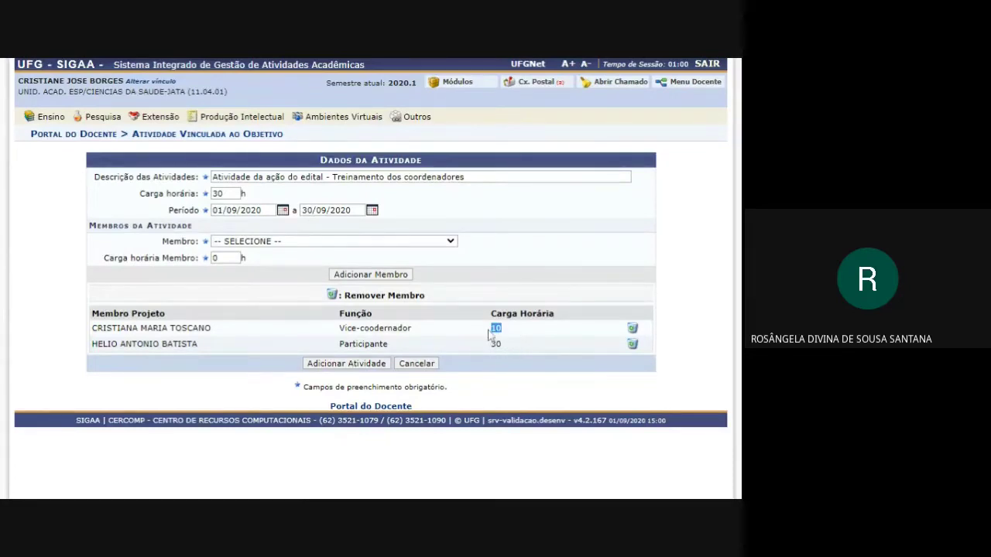
Add the completed activity to the project objective and review the registered activities and objectives.
click(352, 364)
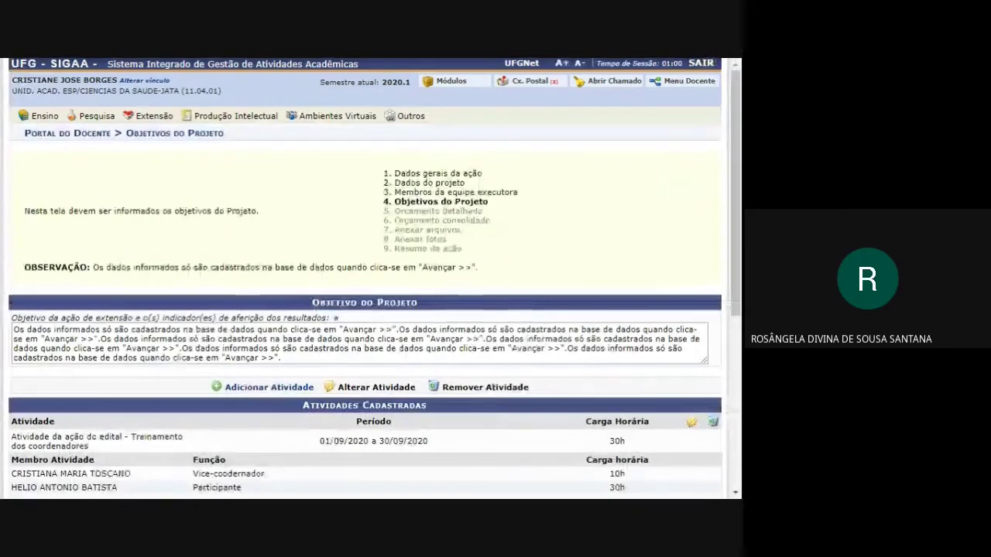
scroll(367, 377, down, 3)
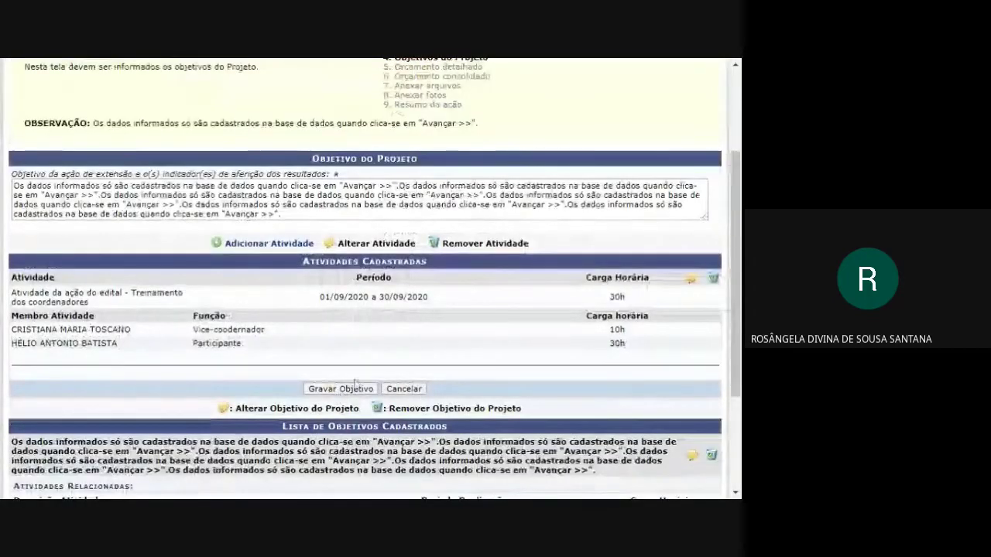
scroll(366, 377, down, 2)
scroll(343, 323, down, 2)
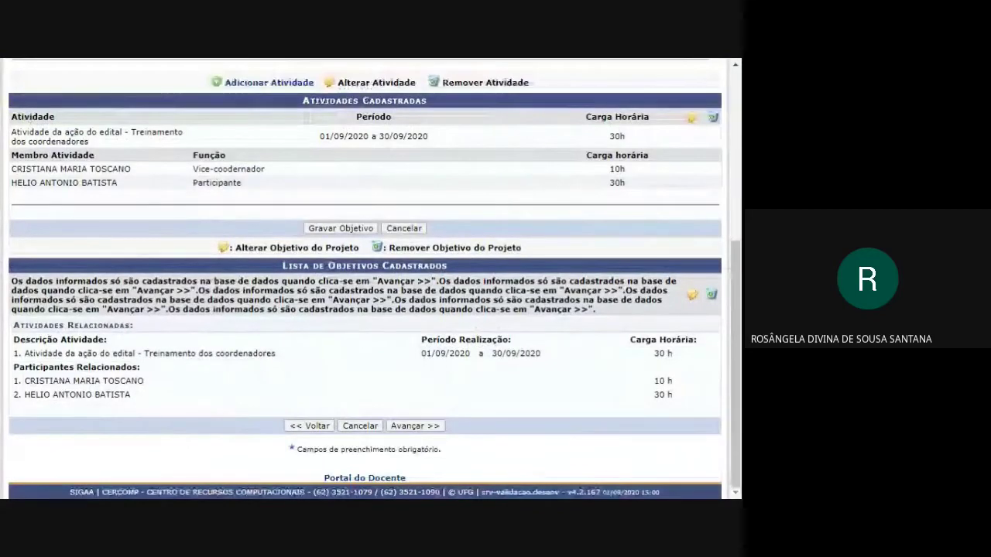
Examine the registered objective's text, its related activity, the participants and the activity's execution period.
drag(11, 281, 109, 299)
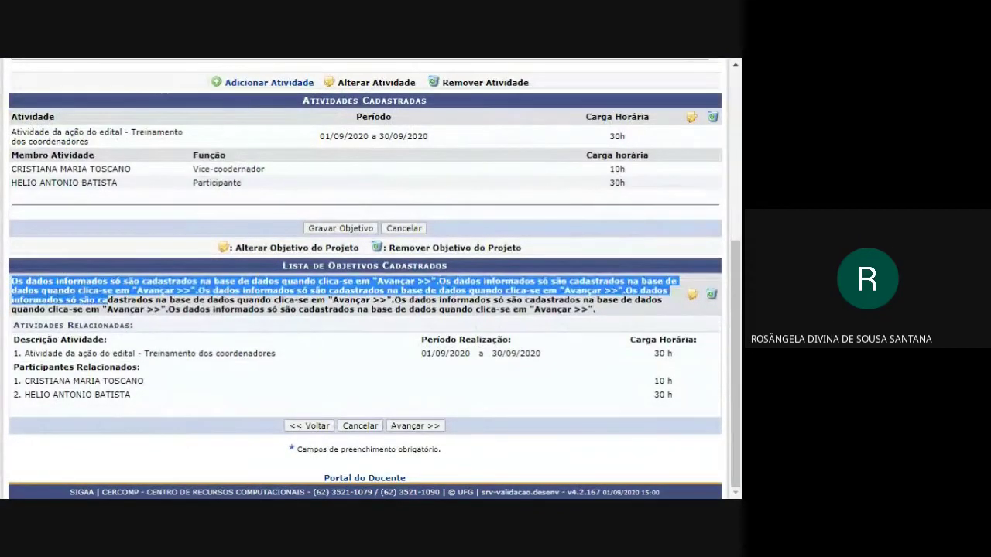
click(236, 347)
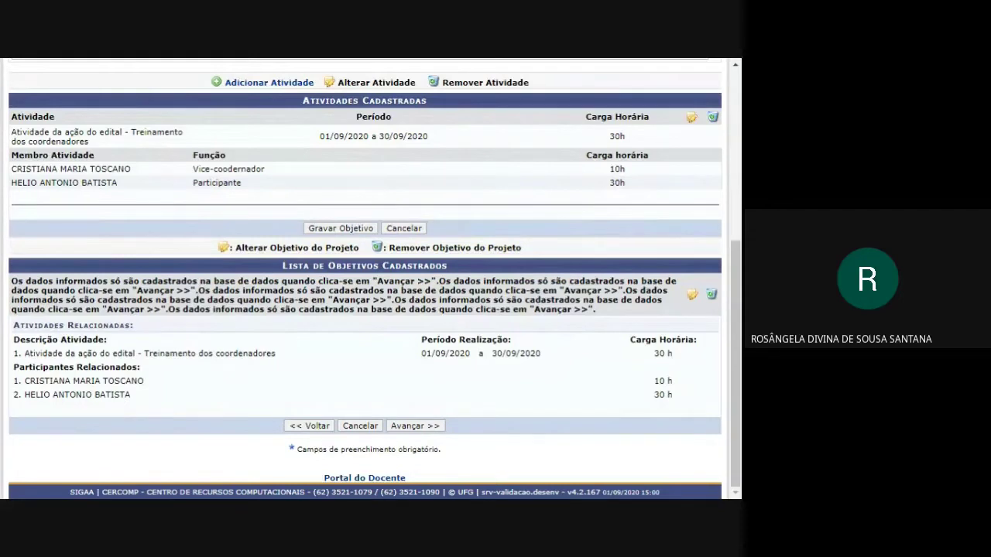
triple_click(341, 295)
drag(145, 353, 275, 354)
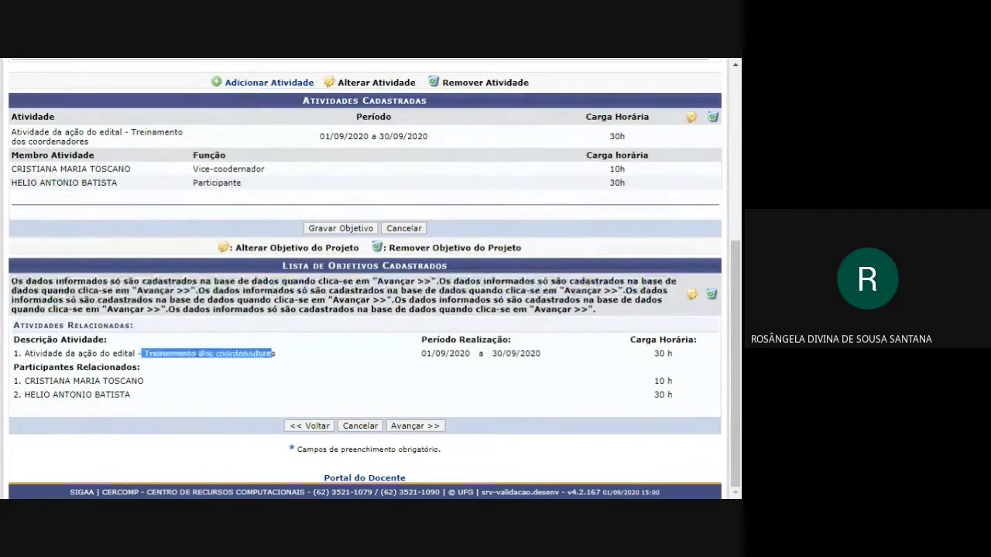
click(190, 381)
drag(131, 394, 13, 323)
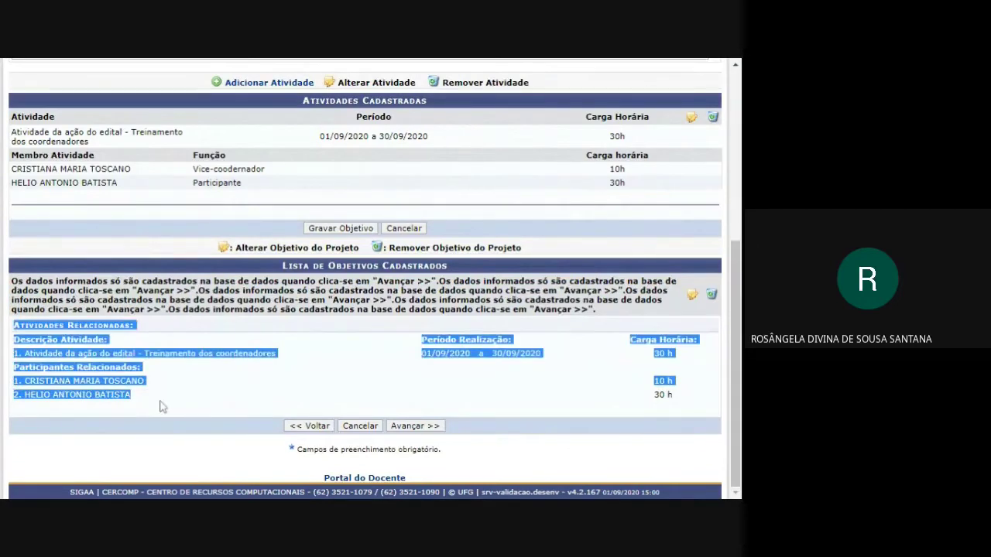
click(161, 407)
drag(421, 354, 551, 359)
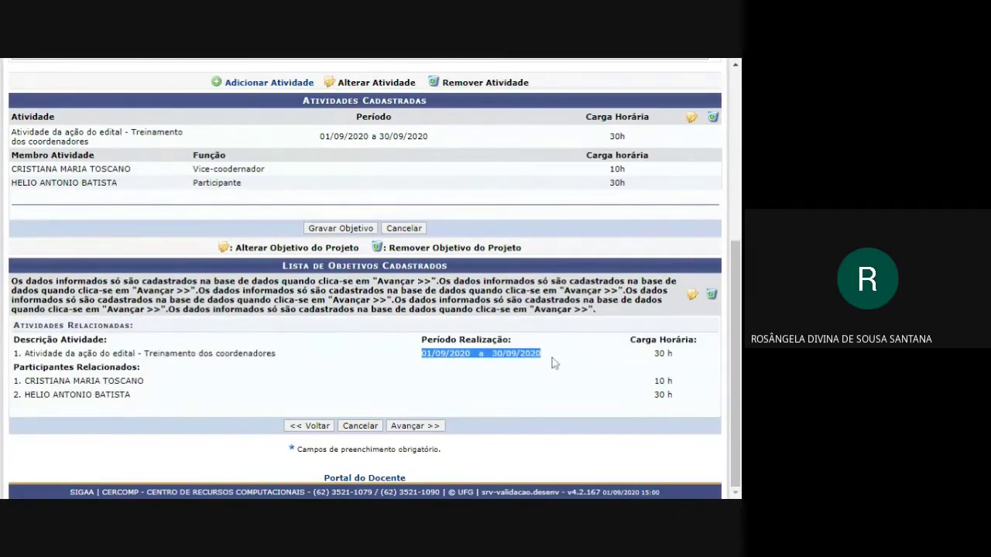
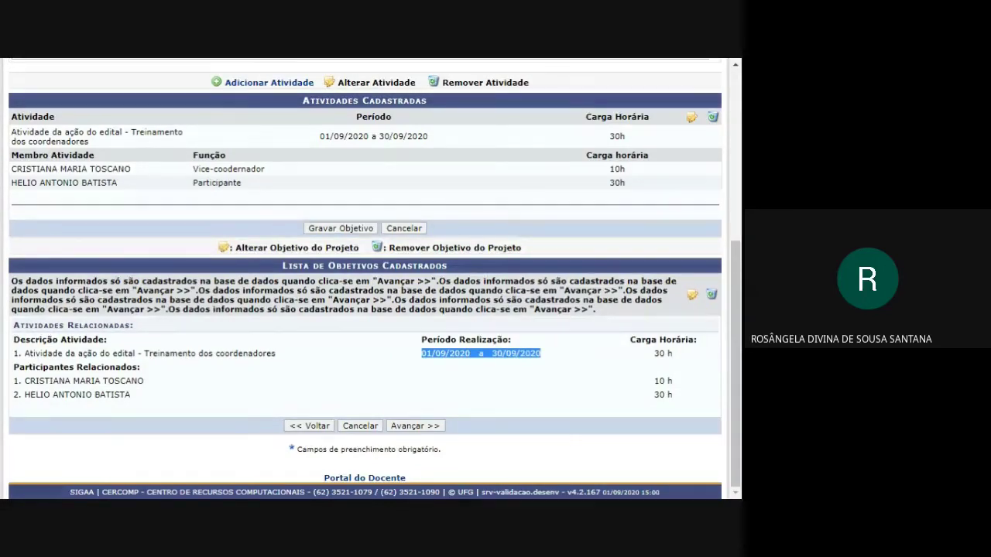
scroll(364, 279, up, 5)
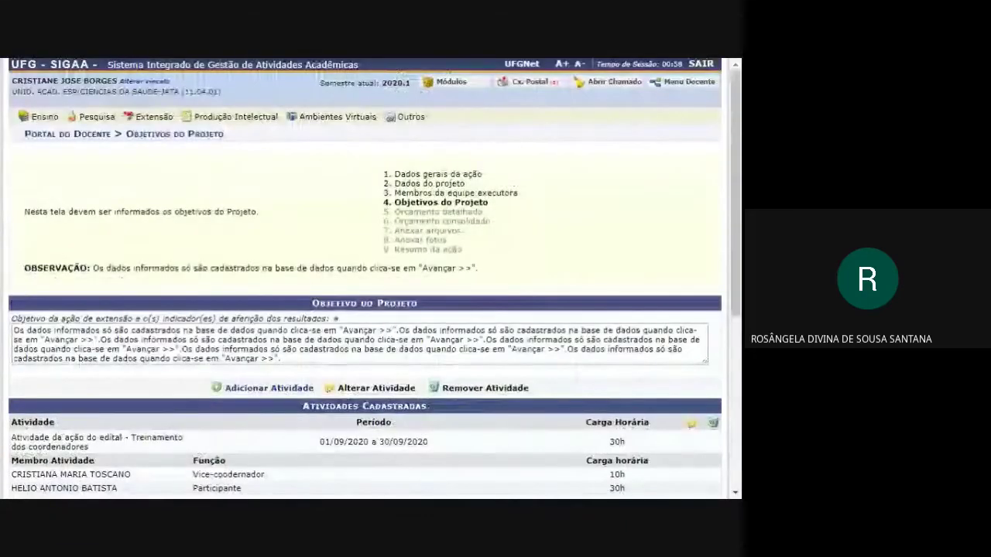
scroll(364, 278, down, 3)
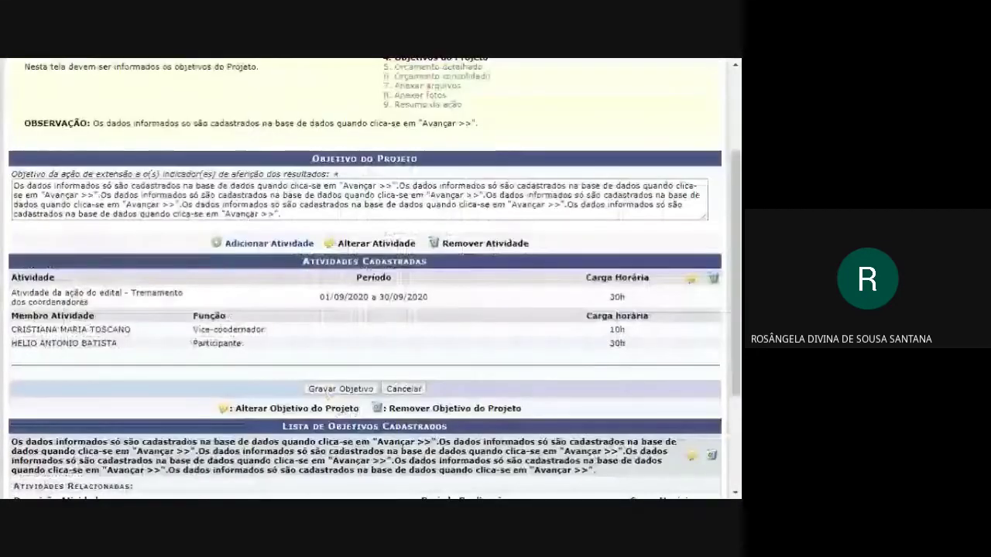
scroll(559, 364, down, 3)
click(558, 364)
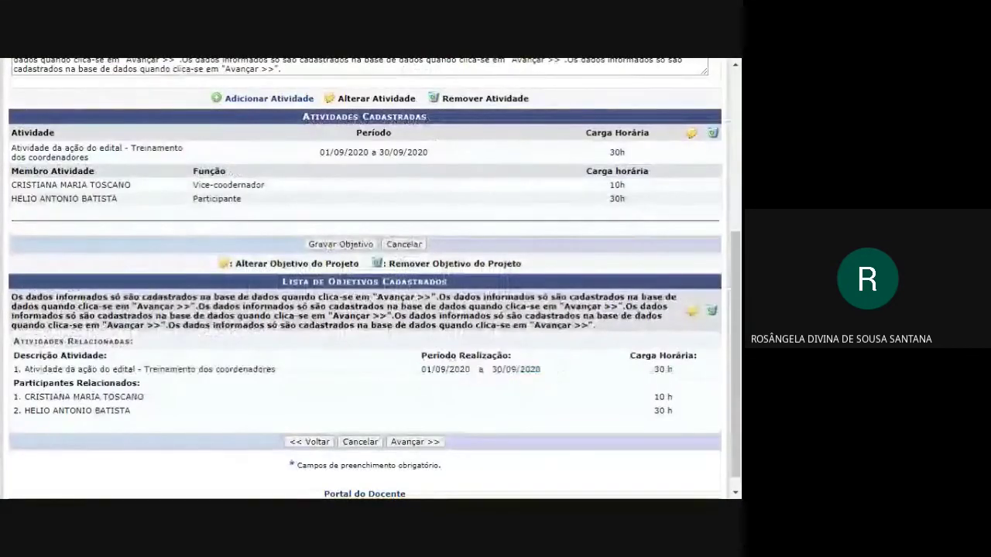
double_click(511, 370)
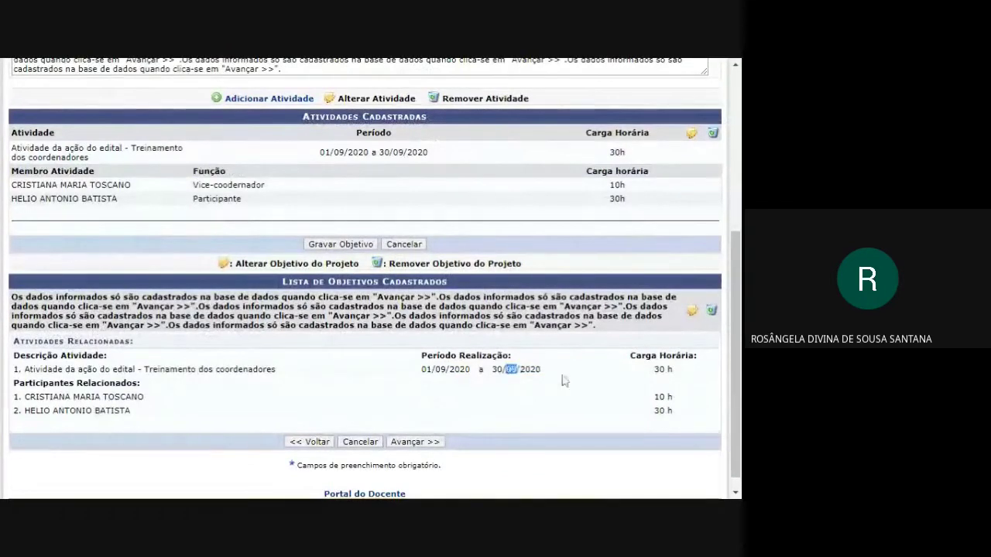
drag(548, 372, 413, 372)
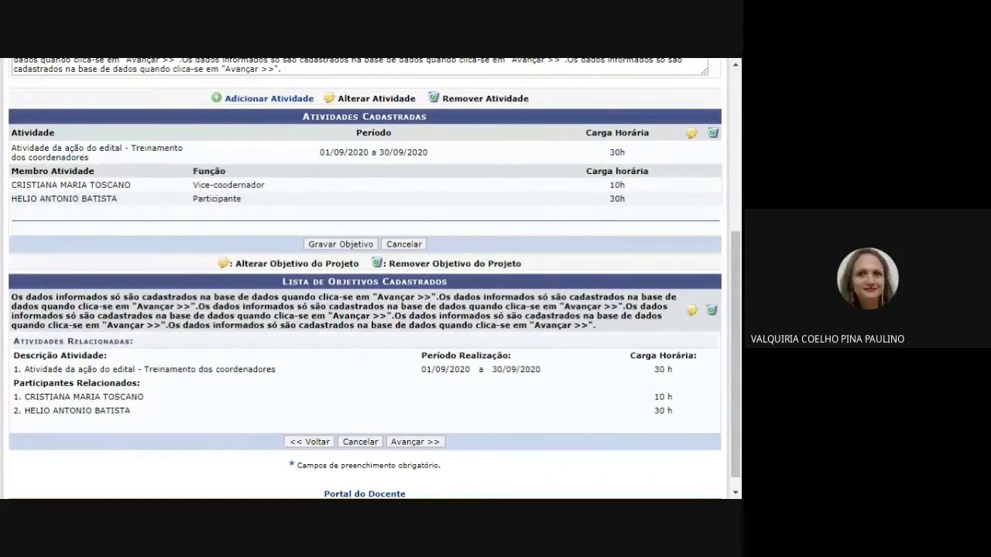
Replace the project objective text with three copies of "Objetivo da ação de extensão e o(s) indicador(es) de aferição dos resultados:".
scroll(537, 360, up, 5)
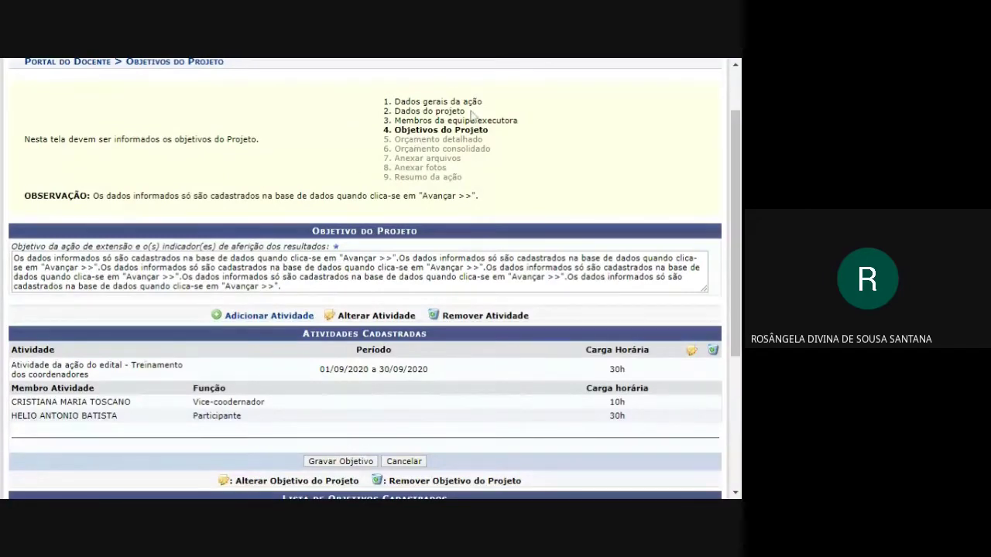
drag(472, 112, 391, 112)
triple_click(356, 271)
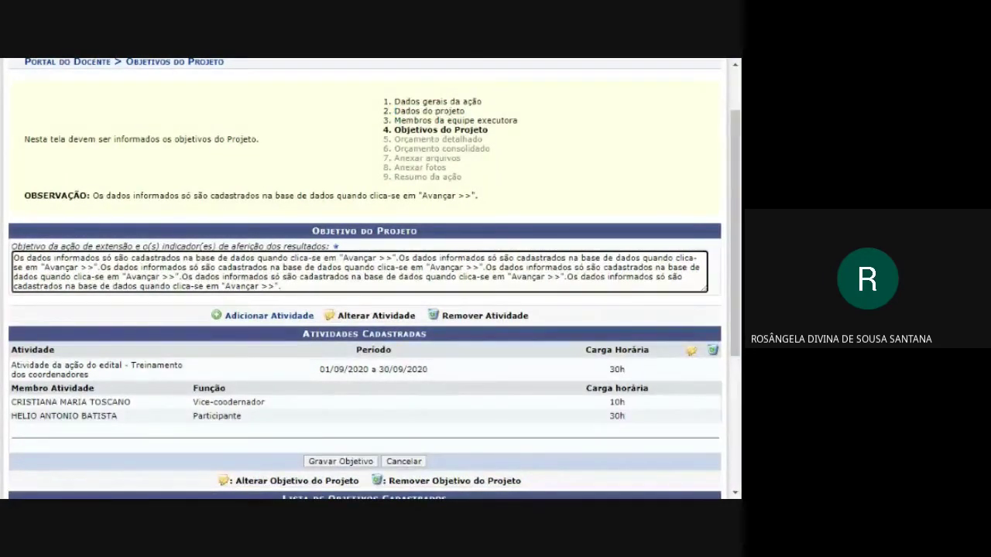
drag(162, 246, 272, 247)
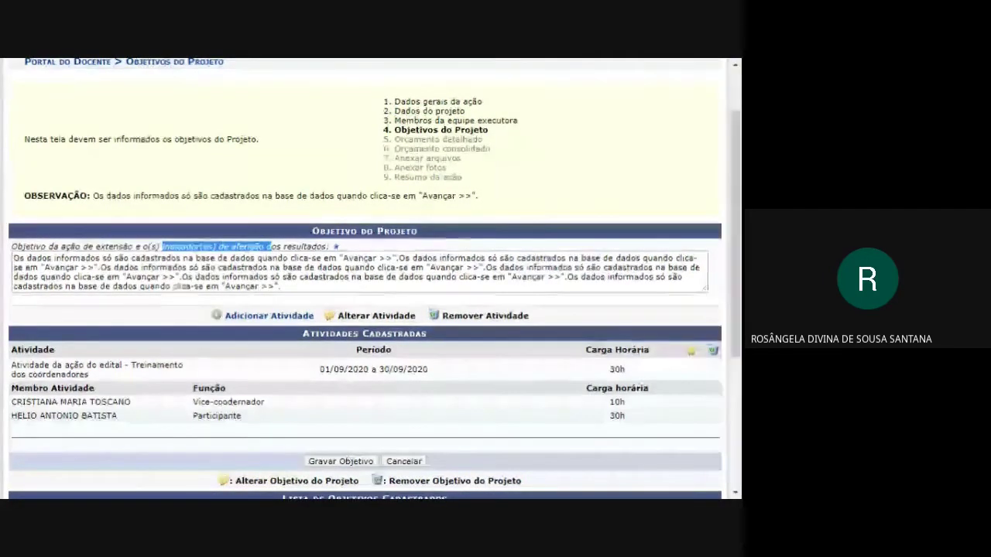
triple_click(356, 271)
key(BackSpace)
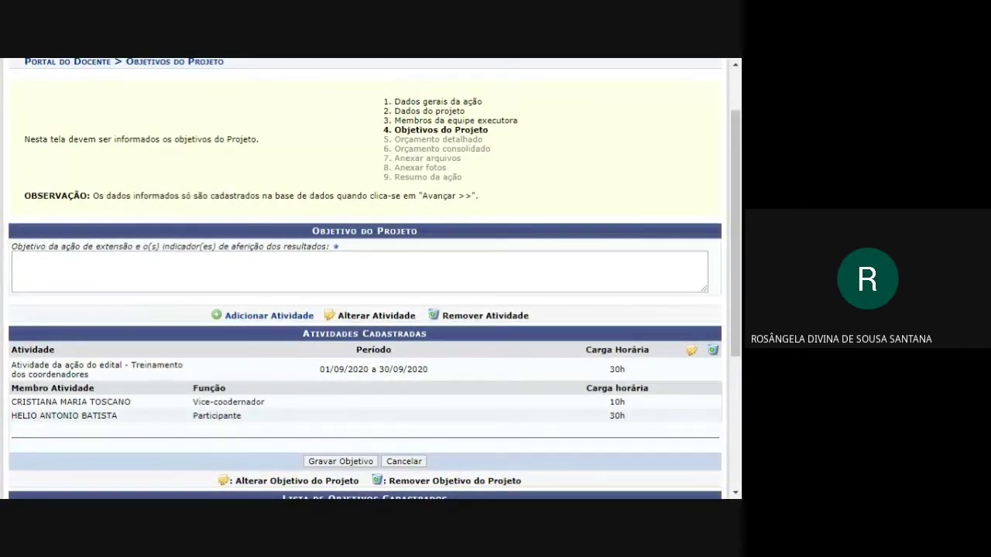
click(303, 272)
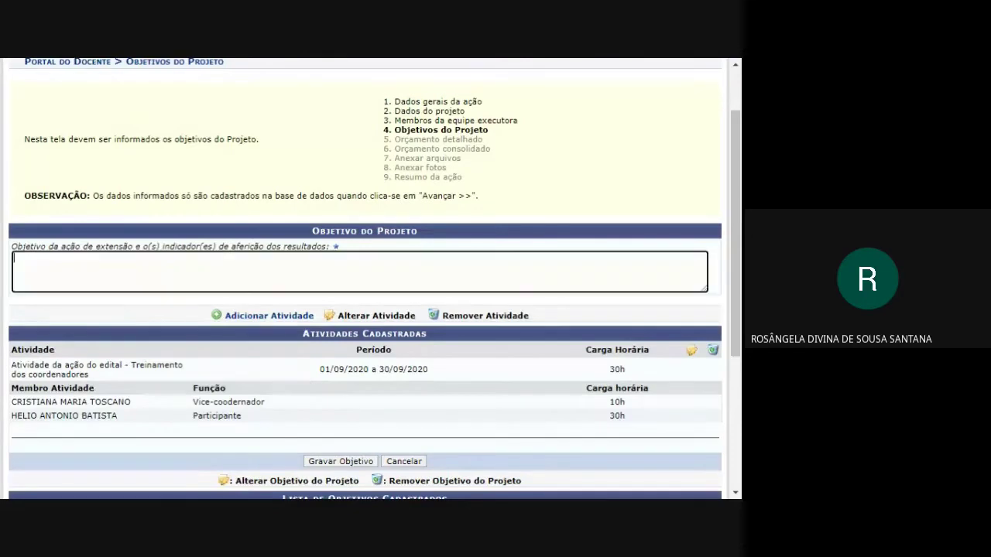
drag(329, 246, 11, 246)
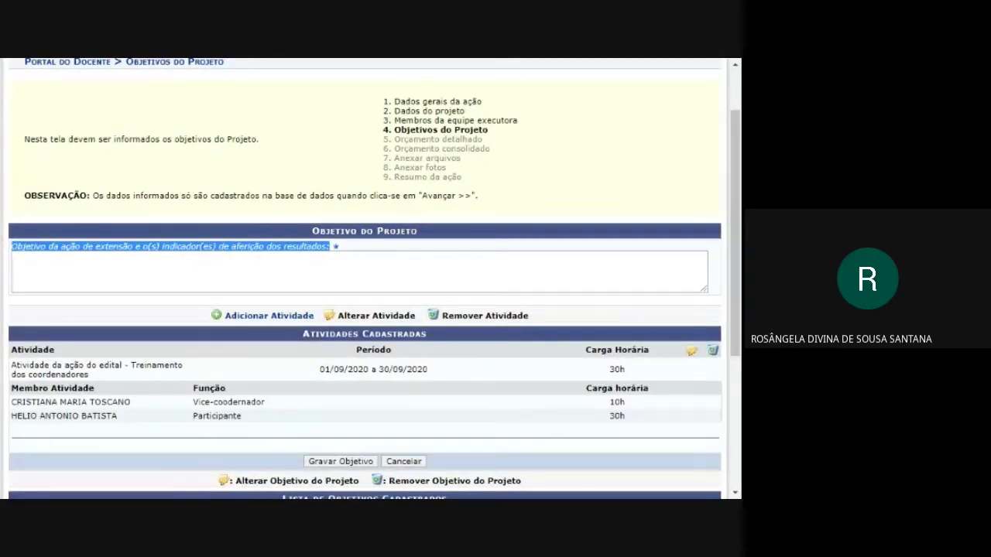
click(14, 259)
key(ctrl+v)
key(ctrl+v)
key(ctrl+v)
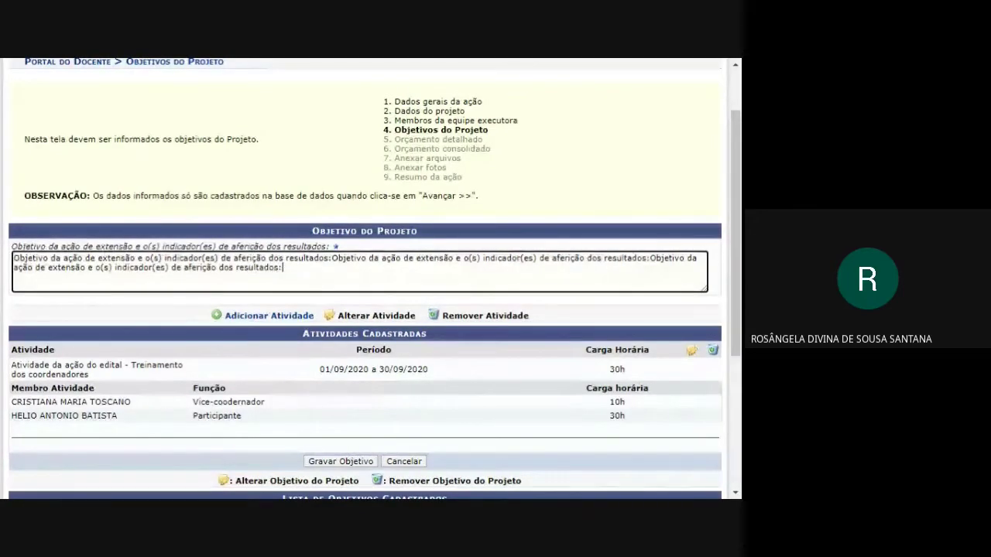
Start a new activity for the objective with the description "Atividade da ação 2" and a workload of 10 h.
scroll(364, 310, down, 2)
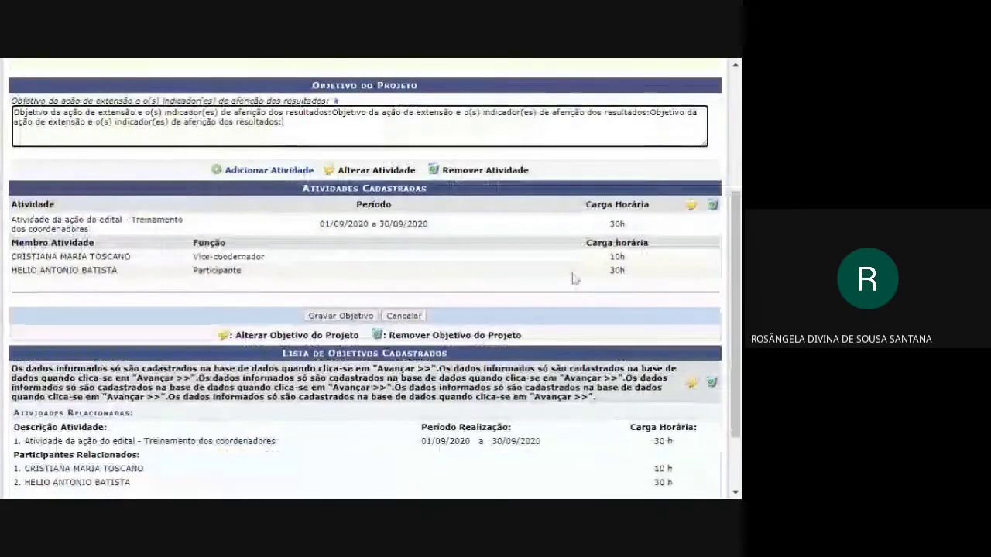
scroll(570, 276, down, 1)
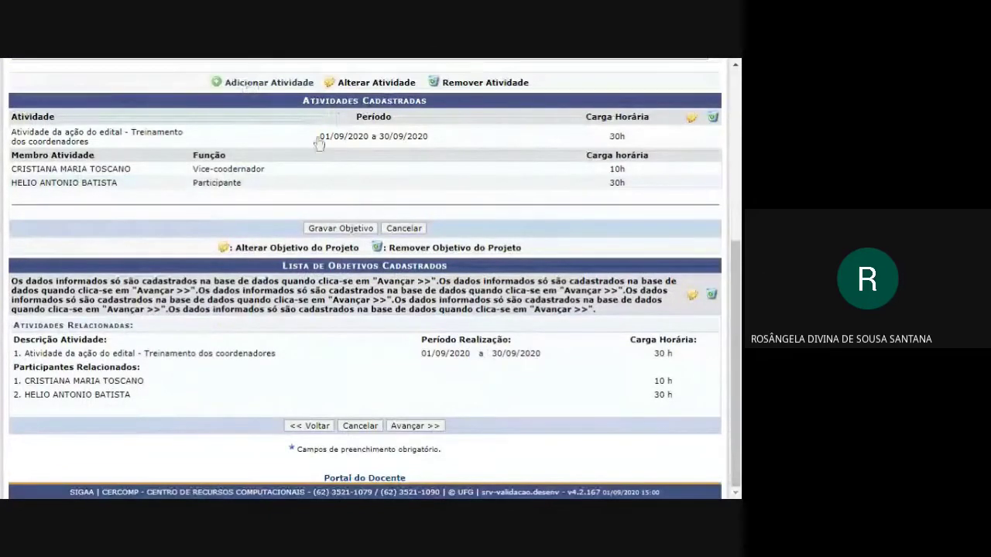
click(382, 165)
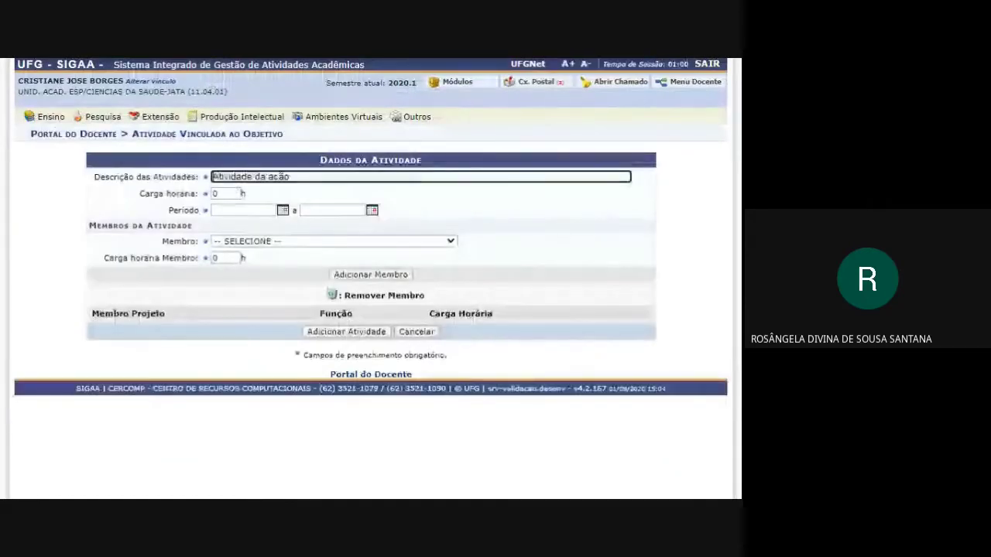
text(2)
key(Tab)
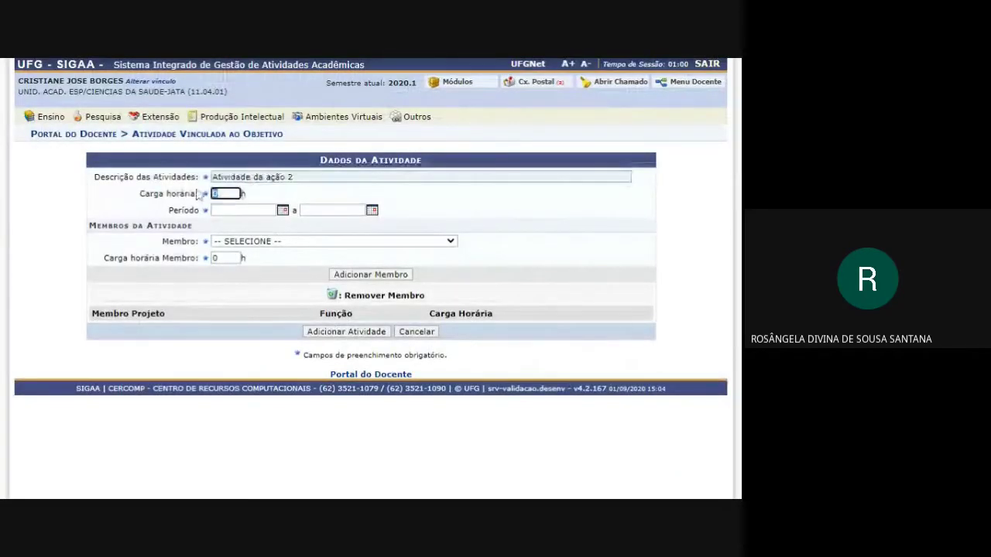
text(10)
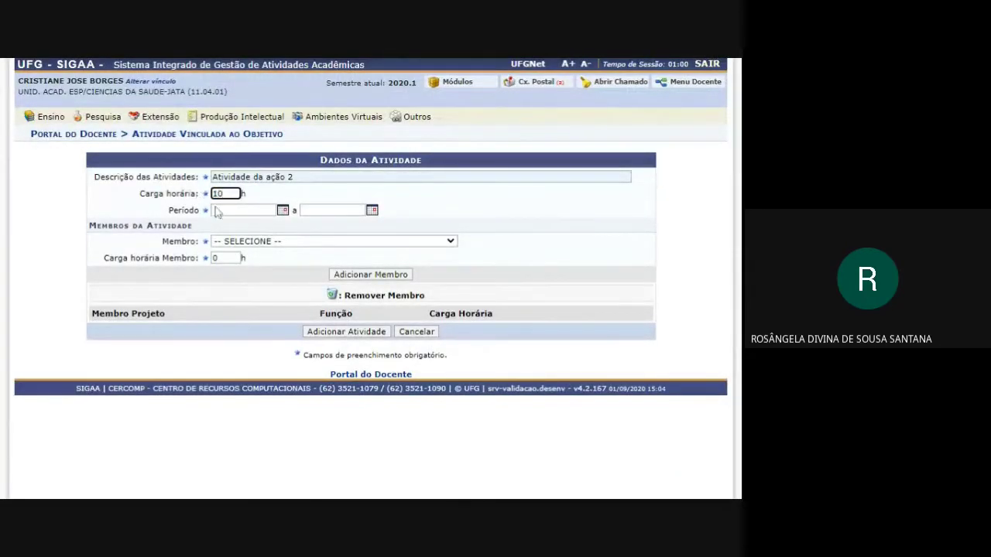
Set the new activity's period from 15/09/2020 to 25/11/2021.
click(218, 211)
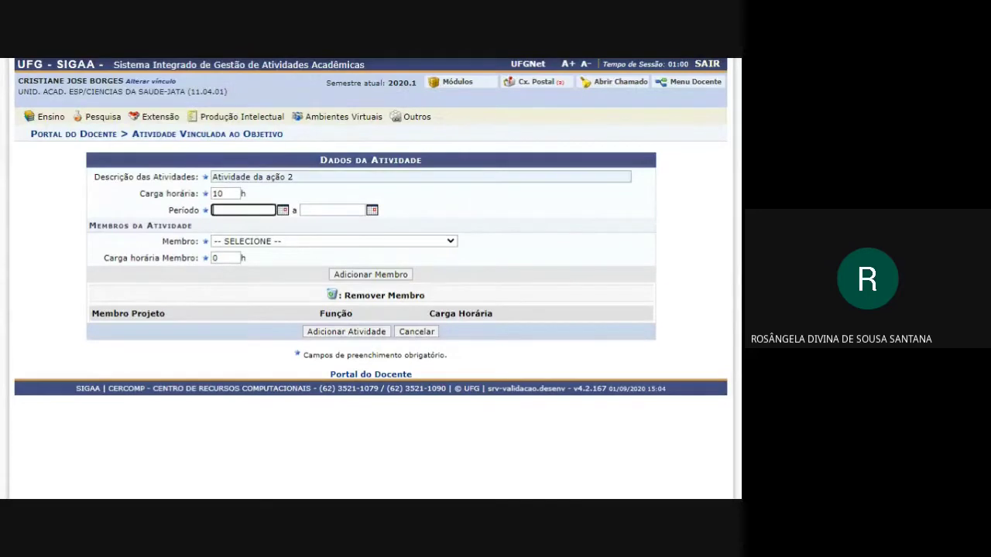
click(283, 211)
click(362, 286)
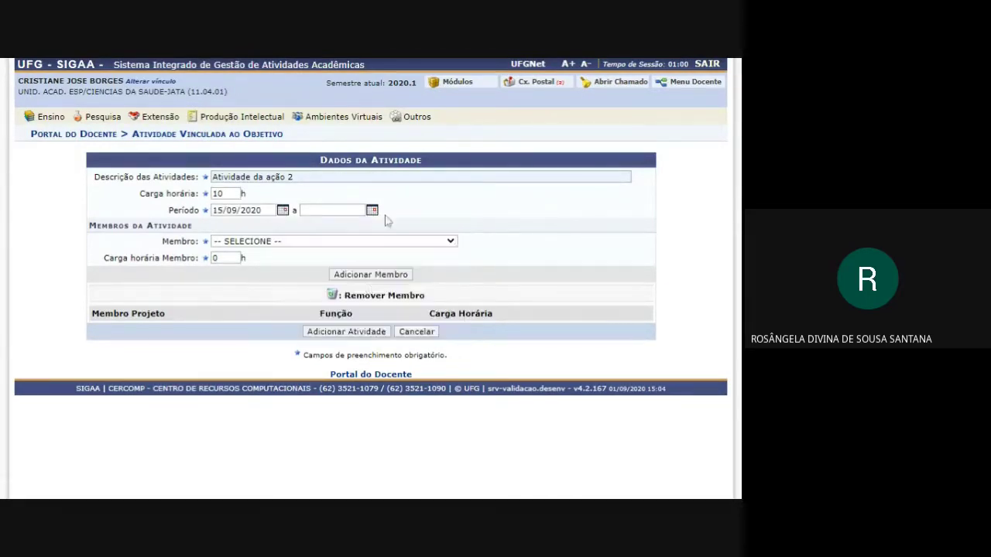
click(372, 210)
click(470, 229)
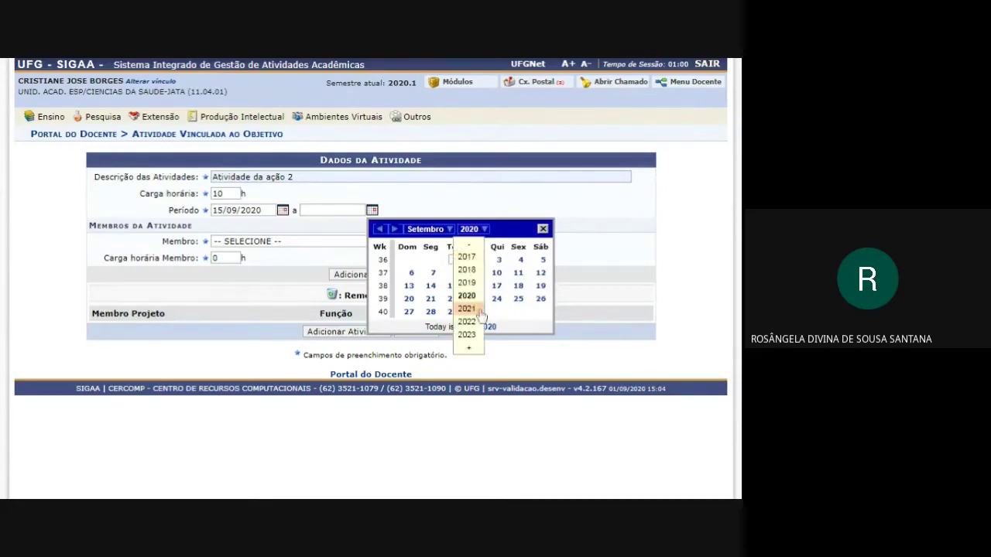
click(470, 313)
click(447, 231)
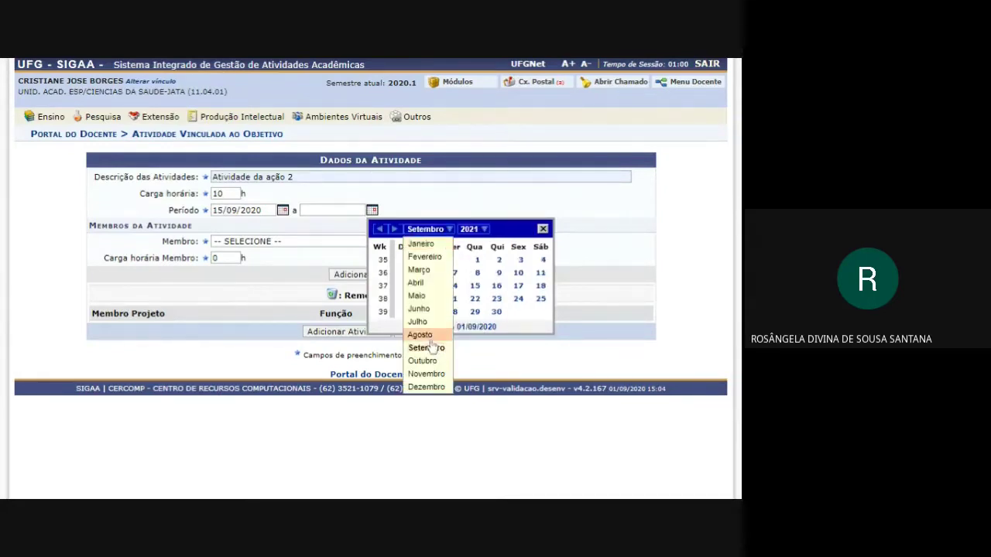
click(441, 372)
click(496, 298)
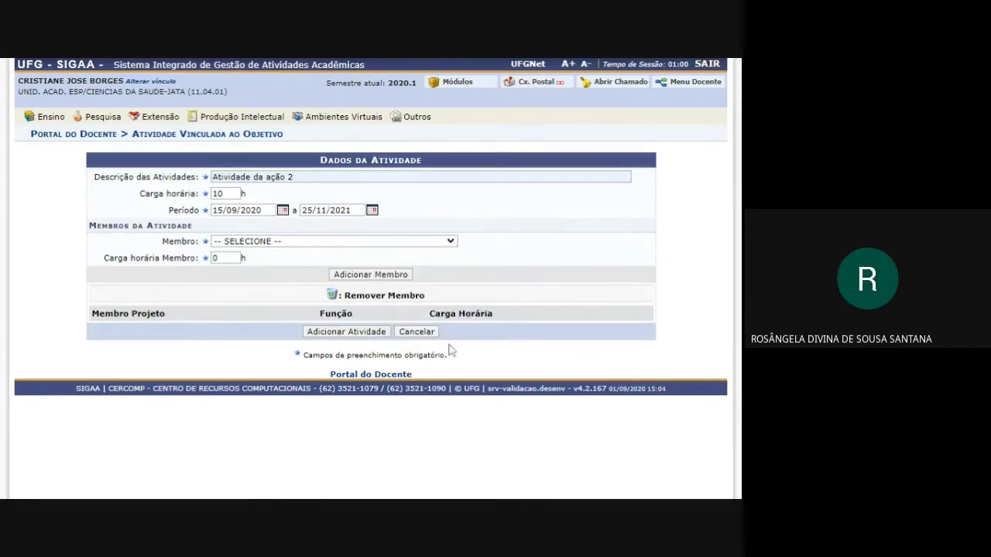
Set the activity's workload to 100 h and add the Coordenador as a member with a workload of 100 h.
click(246, 251)
double_click(232, 195)
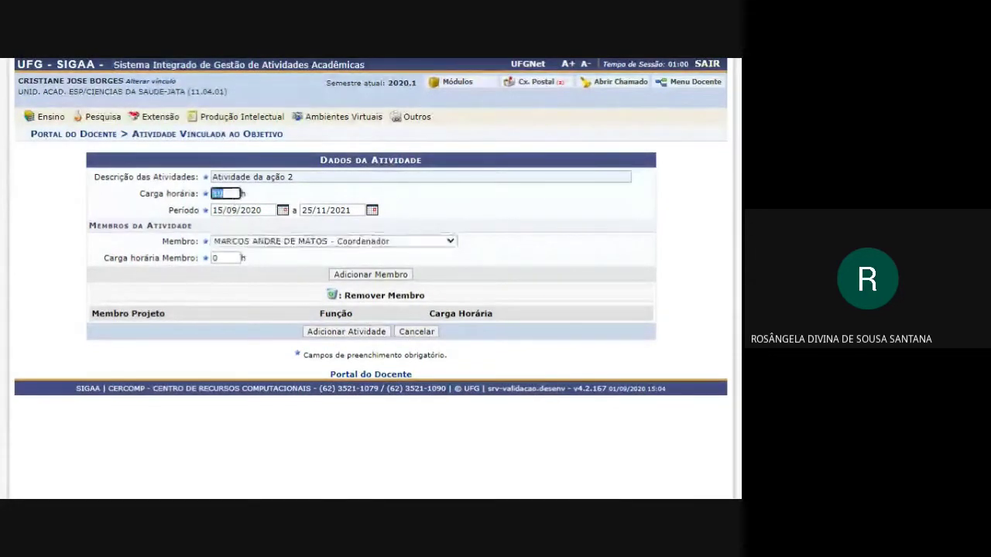
text(100)
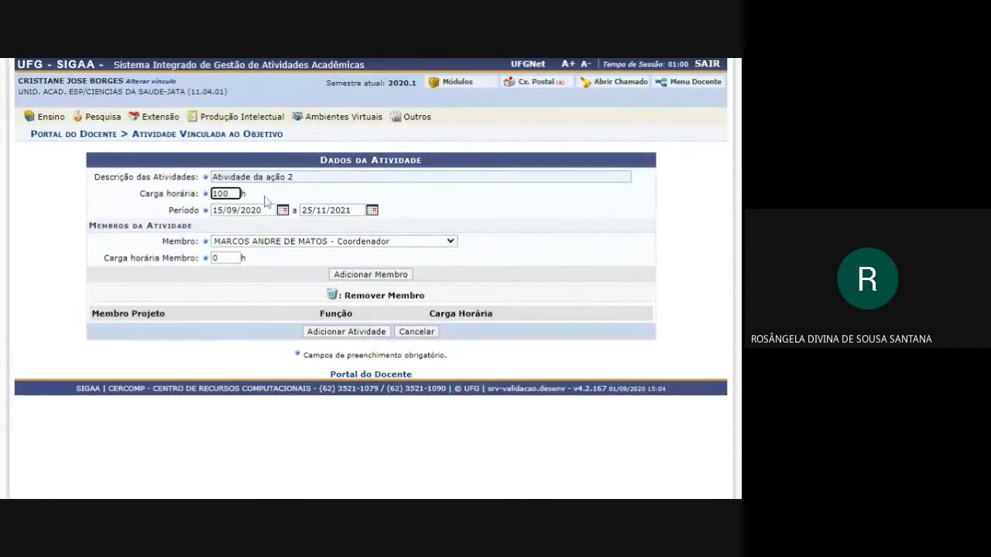
double_click(225, 258)
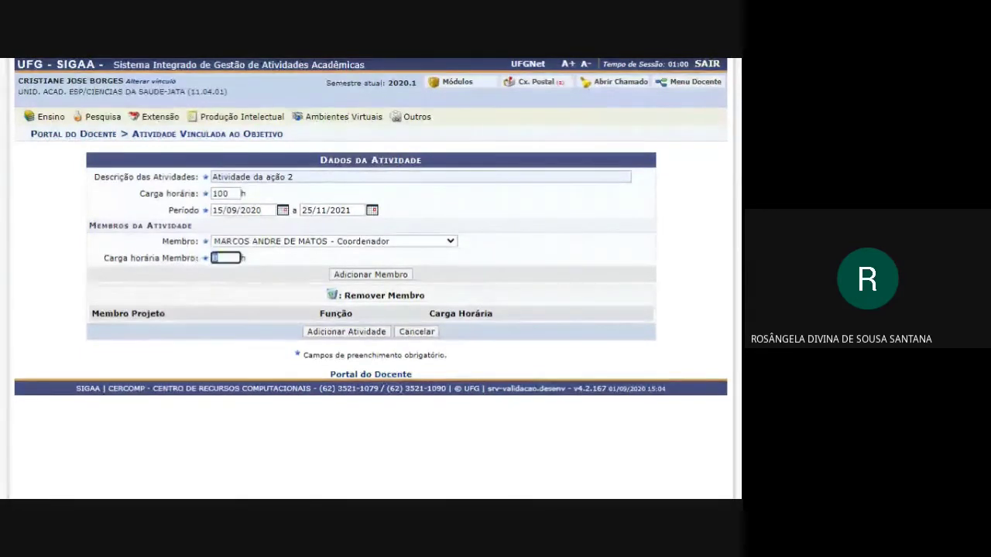
text(100)
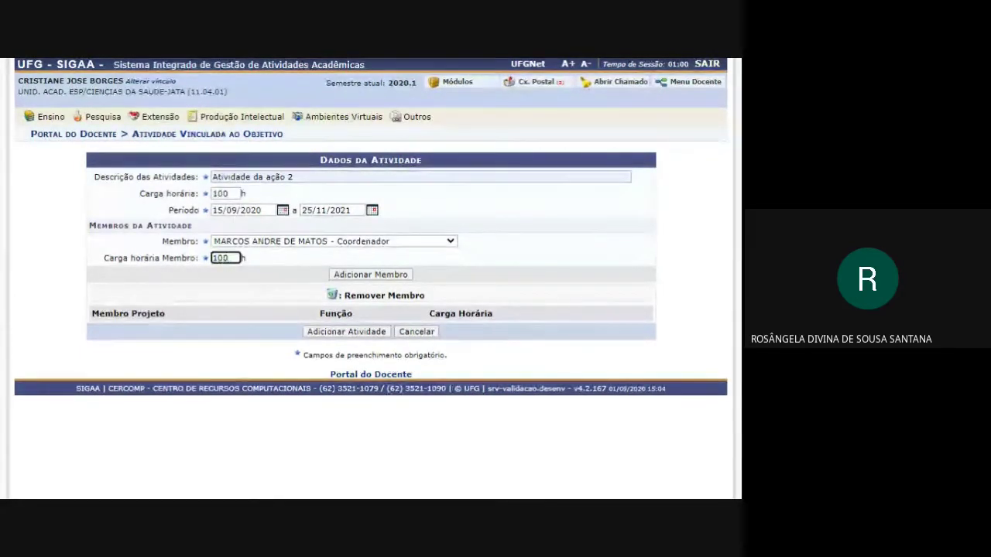
click(335, 273)
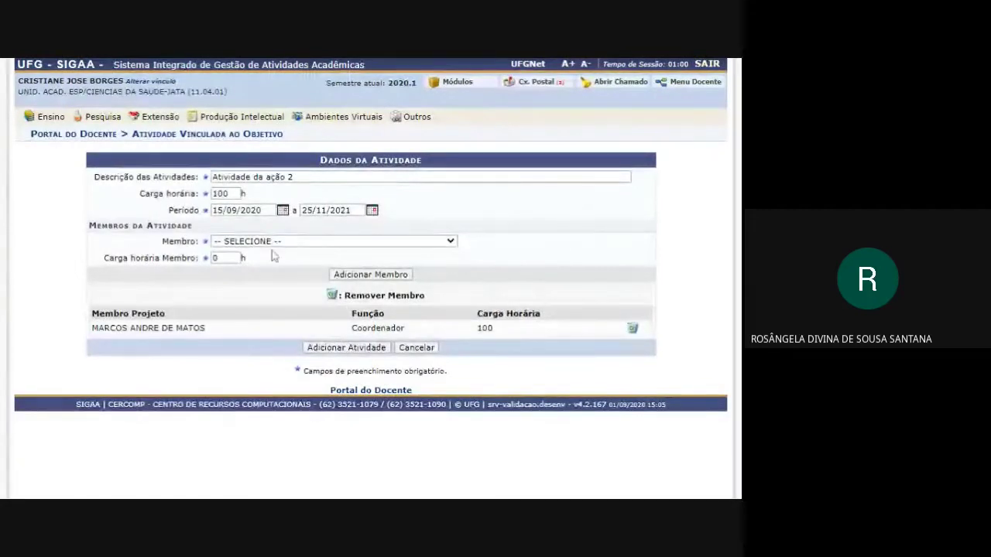
Add the Bolsista to the activity's members with a workload of 100 h.
key(r)
key(Tab)
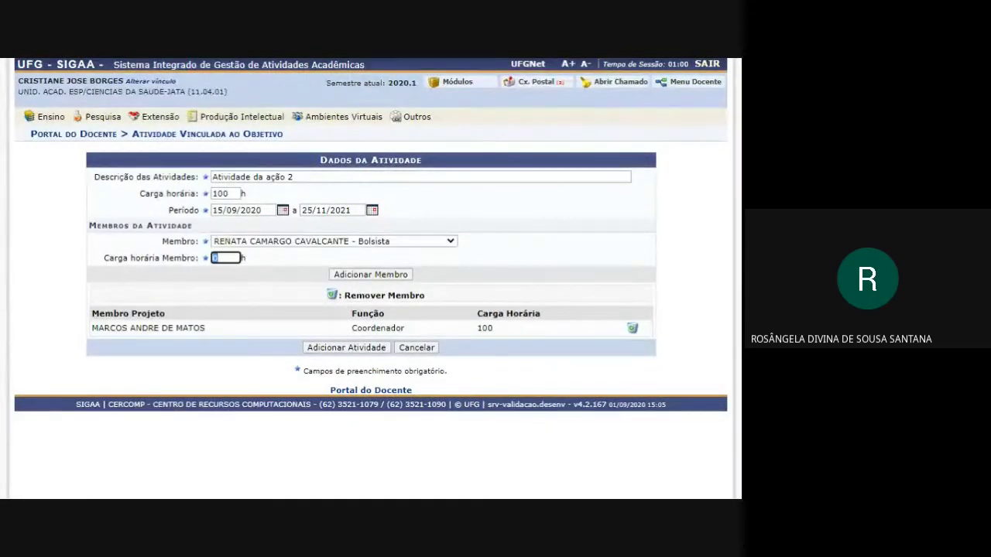
text(100)
click(343, 277)
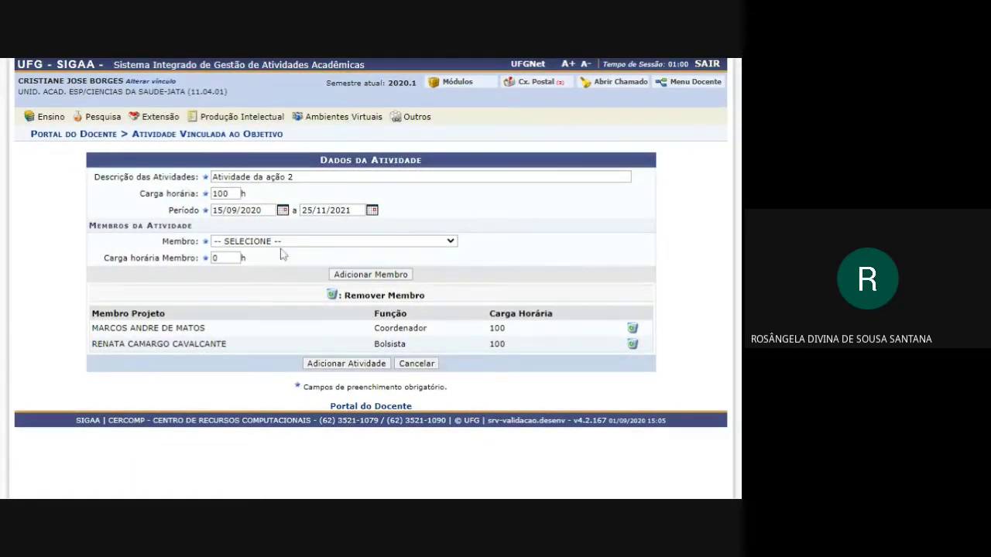
Select a Participante as another member of the activity and enter a member workload of 10 h.
click(250, 304)
key(Tab)
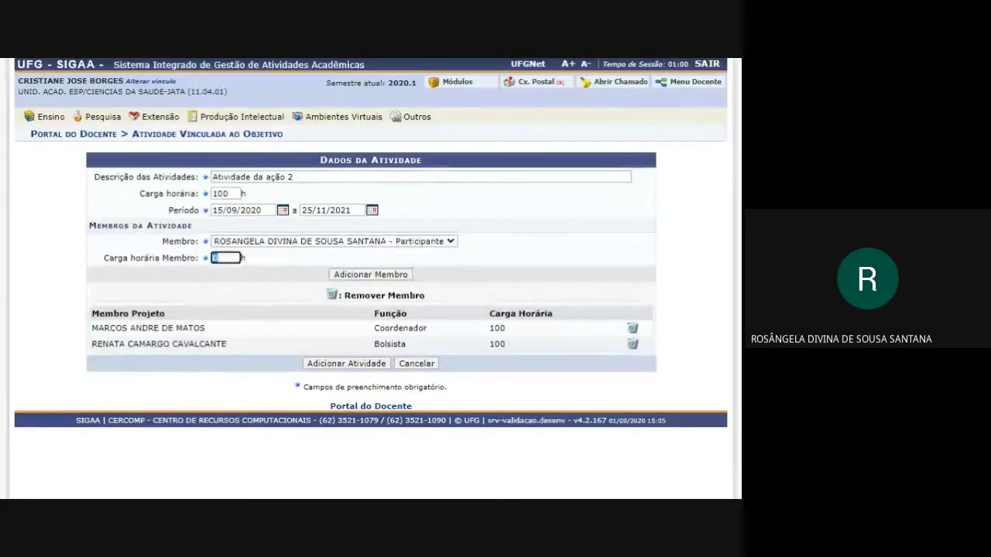
text(10)
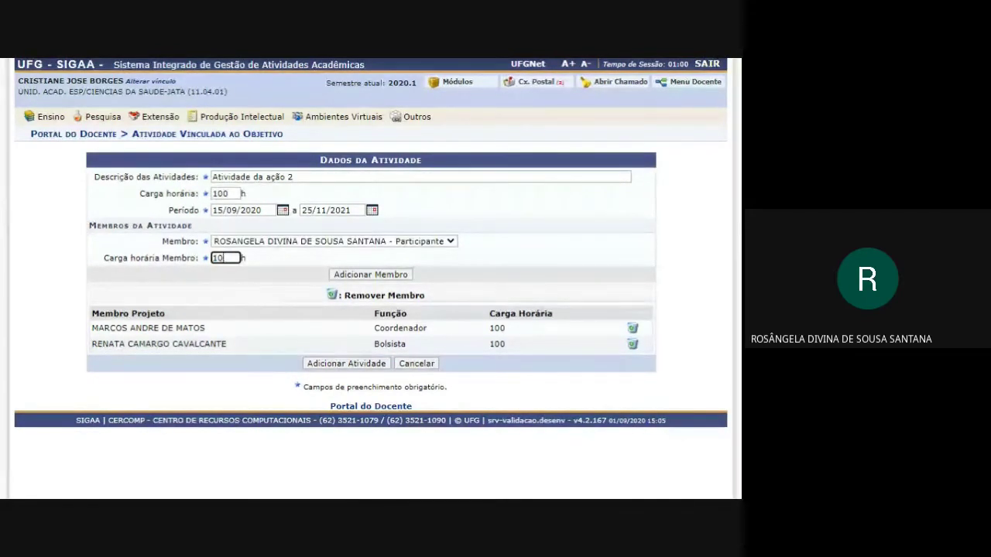
Add the selected participant to the activity with a workload of 100 hours.
text(0)
click(350, 278)
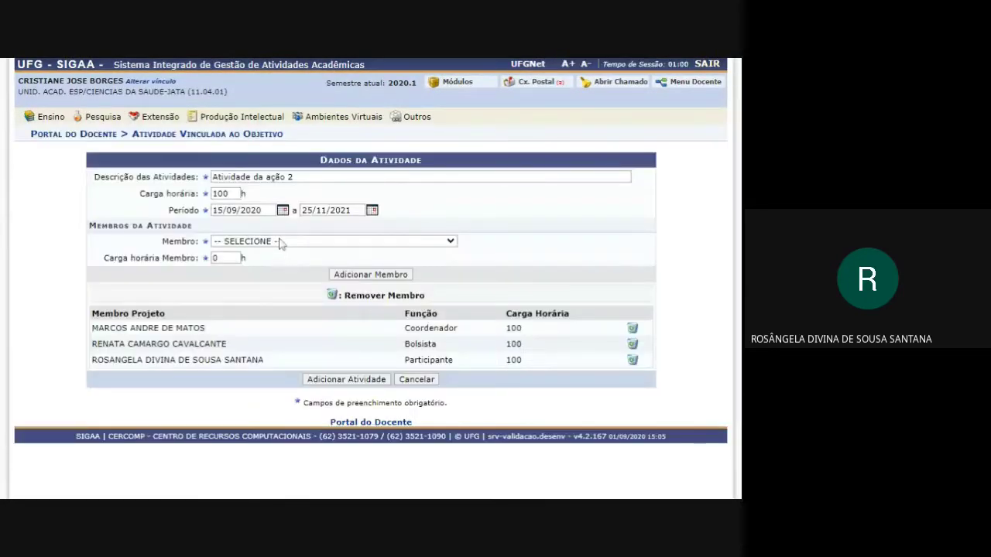
Remove the scholarship member (Bolsista) from the activity and add "Atividade da ação 2" to the objective.
click(632, 343)
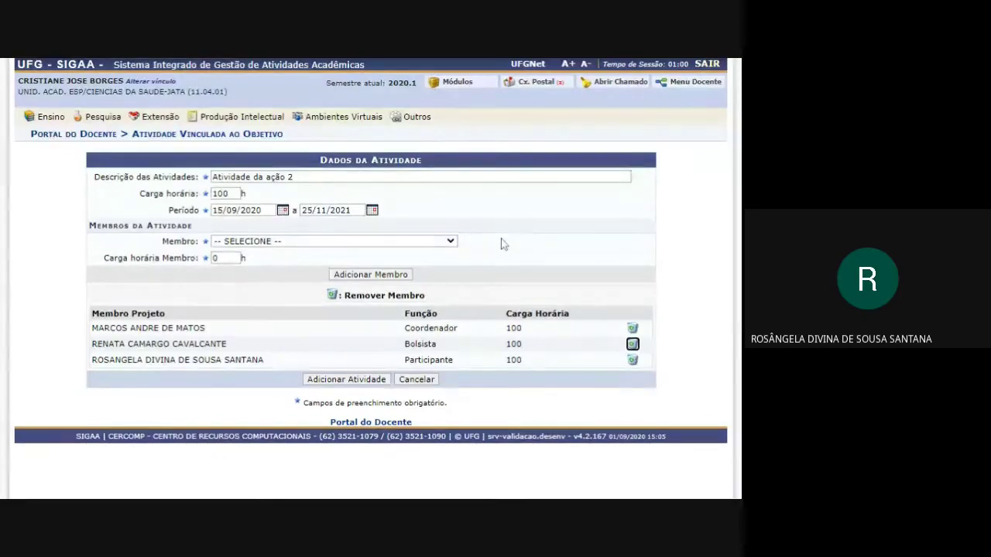
click(356, 381)
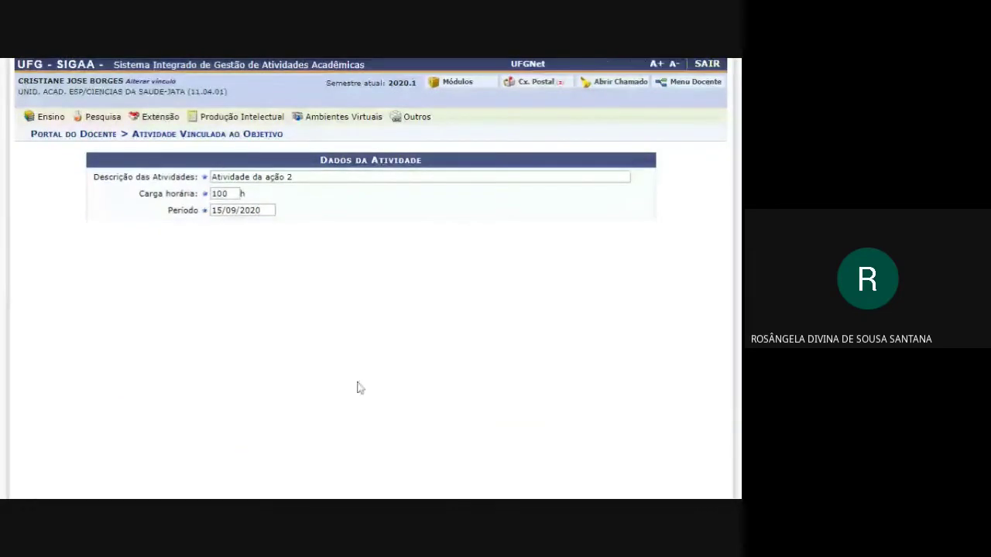
click(356, 366)
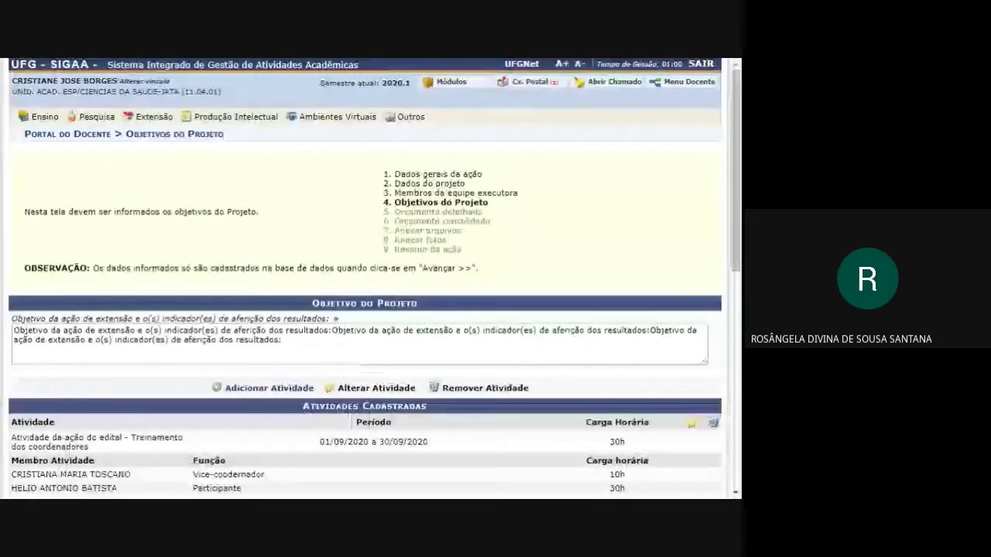
Review the objective's registered activities and try to advance past the Objetivos do Projeto stage.
scroll(426, 295, down, 3)
scroll(426, 294, up, 1)
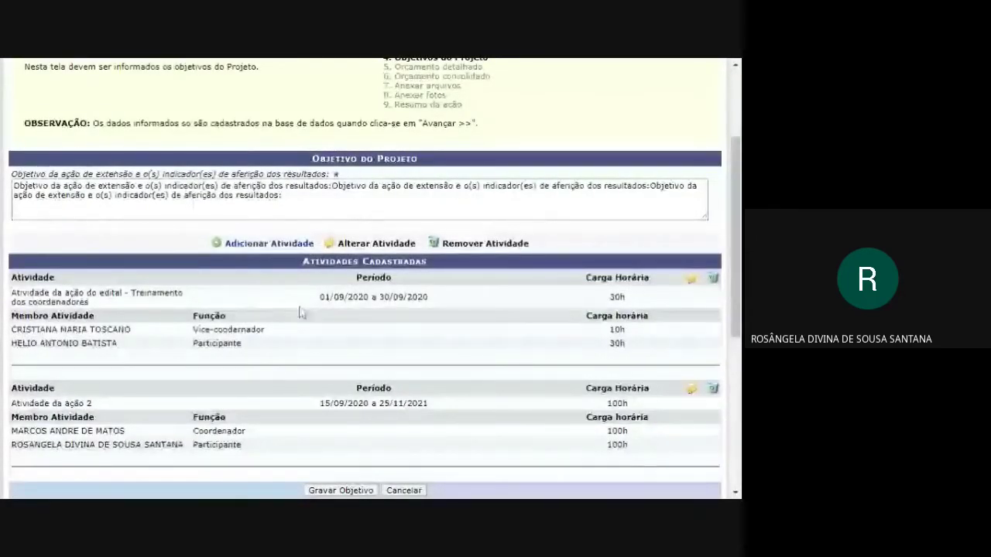
scroll(451, 337, down, 2)
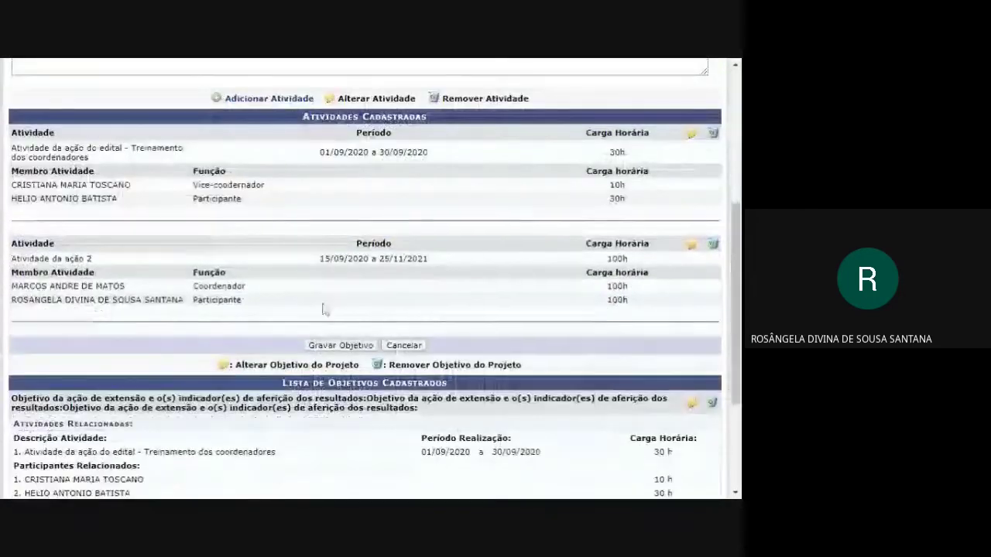
scroll(323, 308, down, 3)
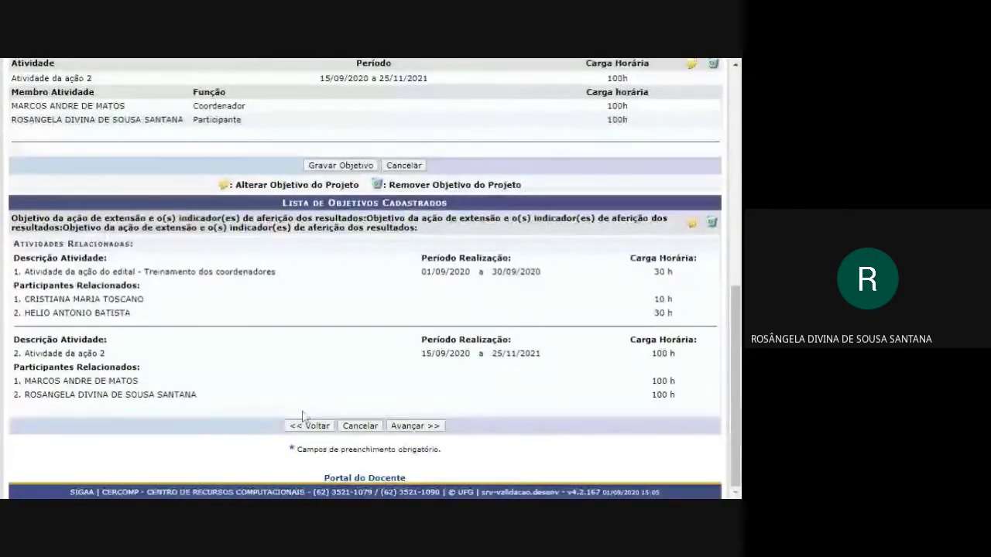
click(410, 426)
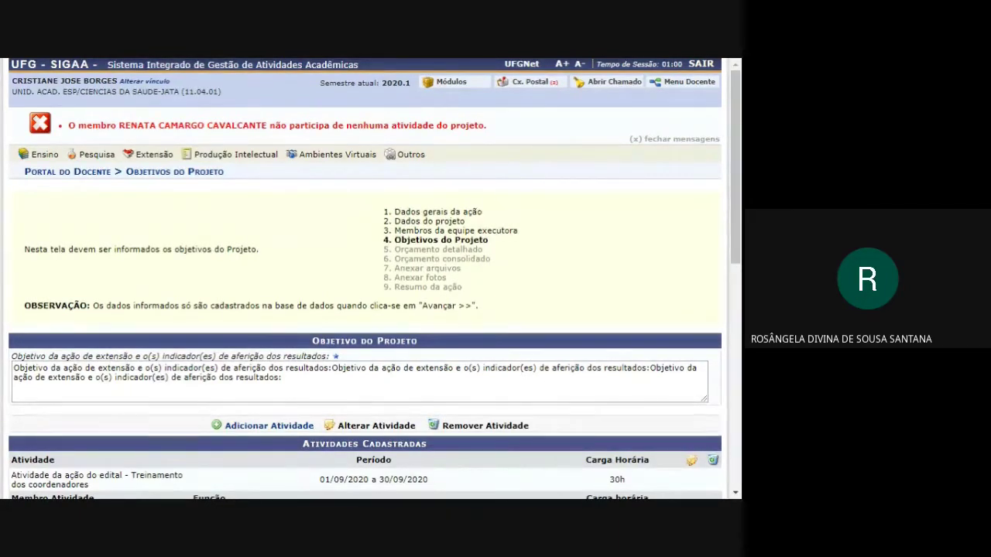
drag(488, 126, 124, 125)
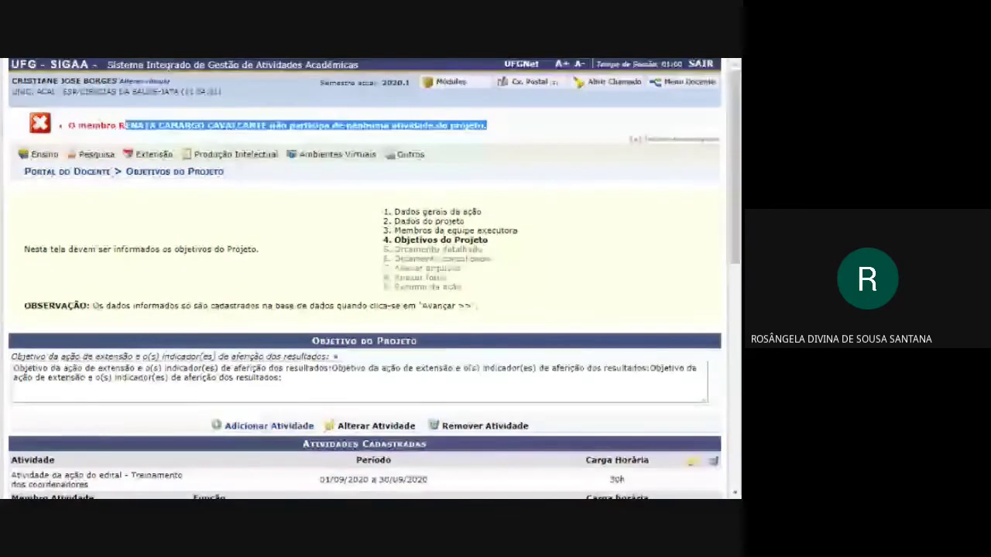
click(263, 219)
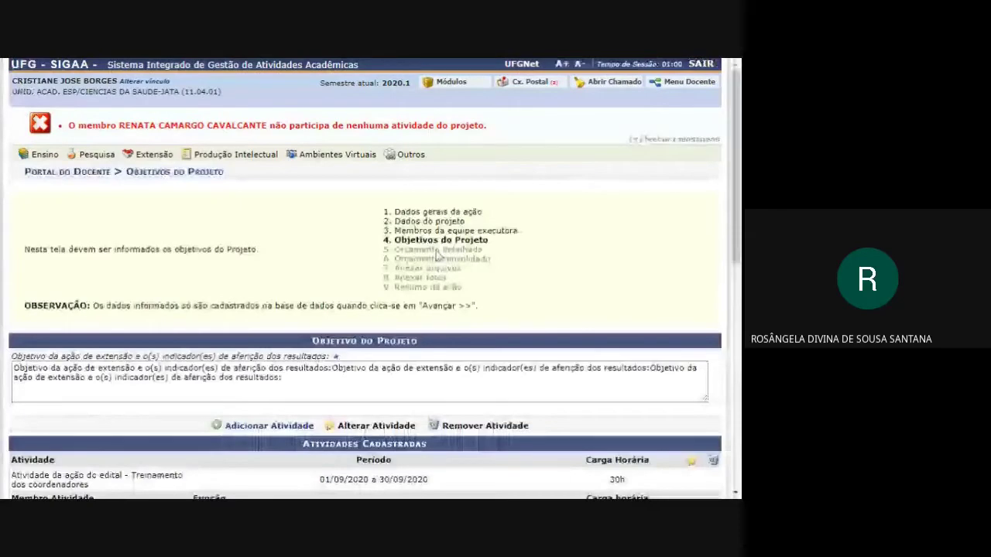
Edit "Atividade da ação 2" to include the scholarship member (Bolsista) with 50 hours and save the activity change.
scroll(436, 256, down, 6)
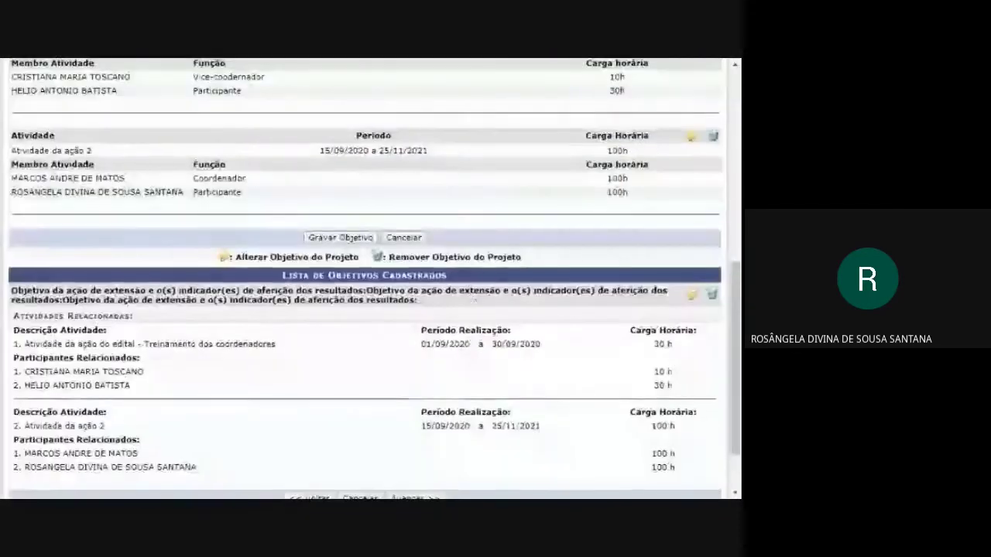
scroll(476, 299, up, 2)
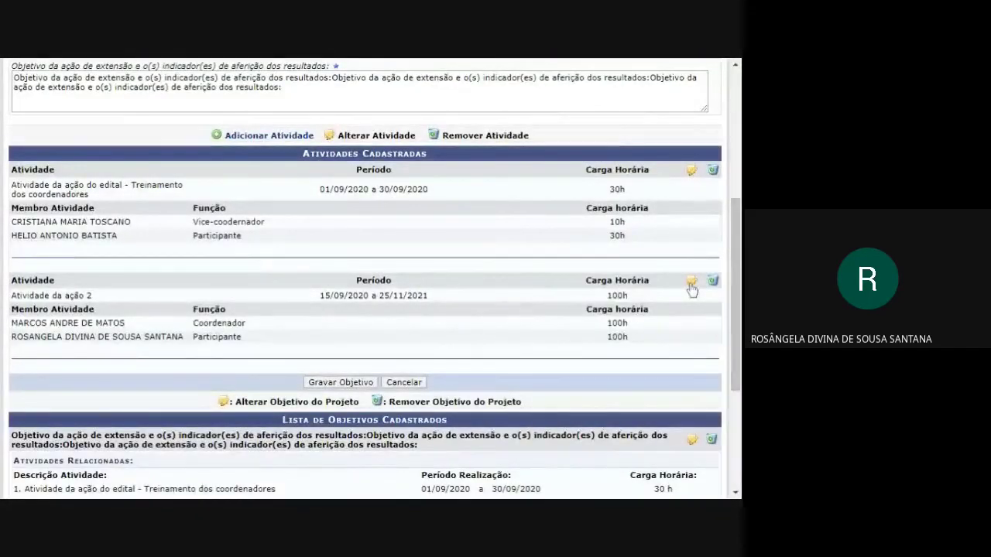
click(691, 282)
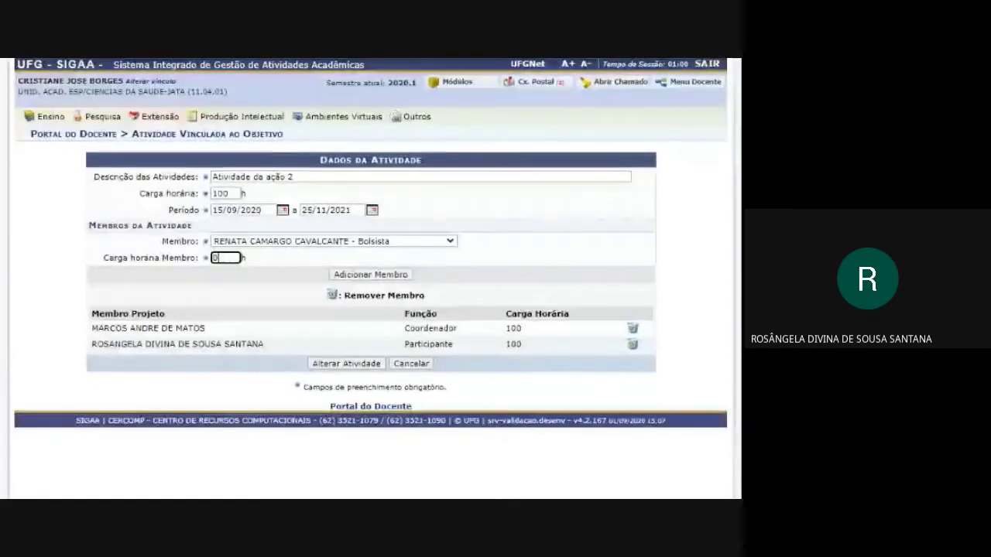
drag(222, 257, 206, 258)
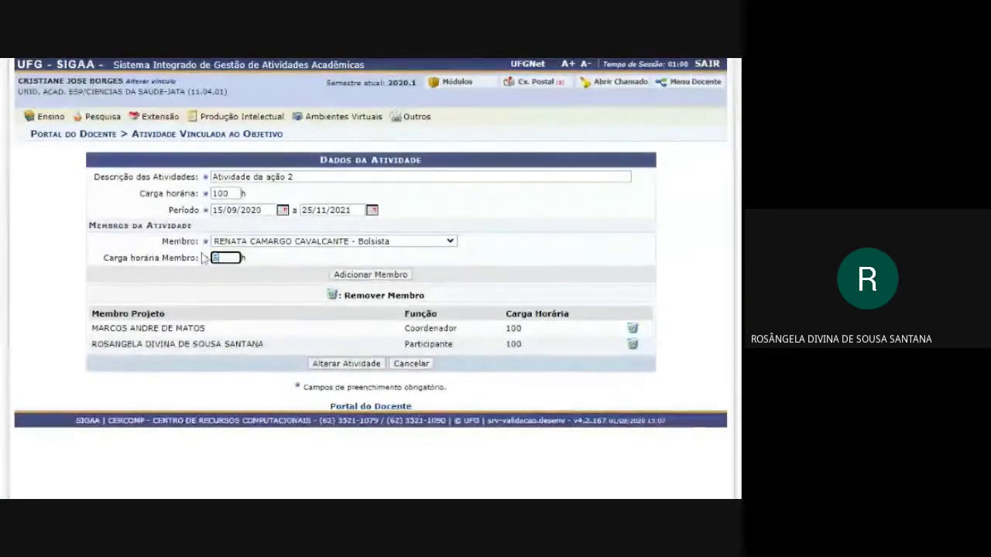
text(50)
click(352, 277)
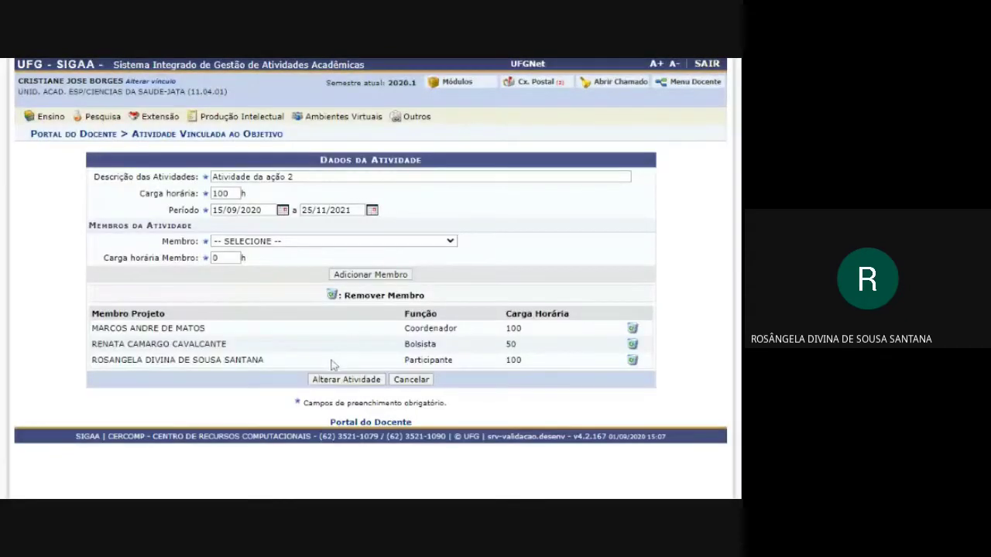
click(331, 383)
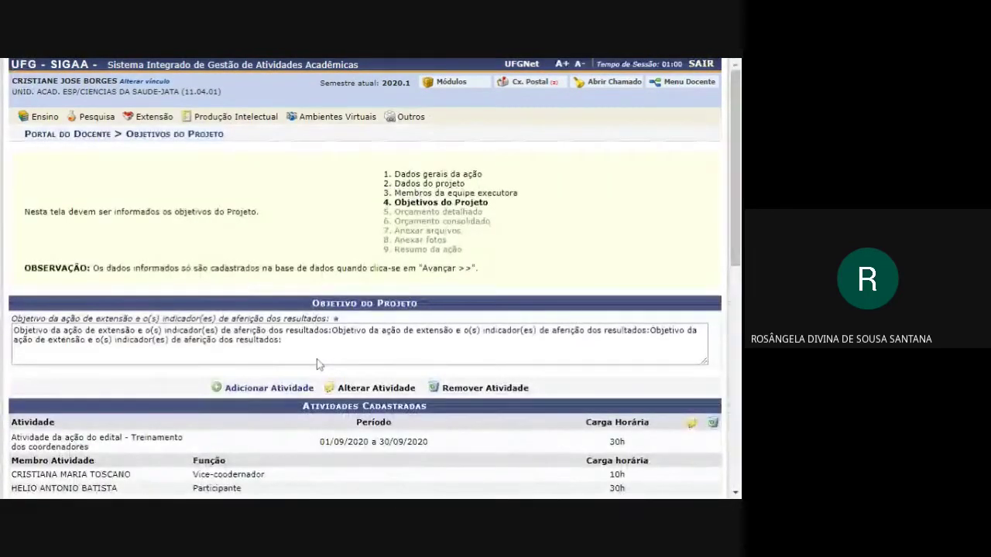
Check the first activity's period and the members' workloads across the registered activities.
scroll(317, 359, down, 3)
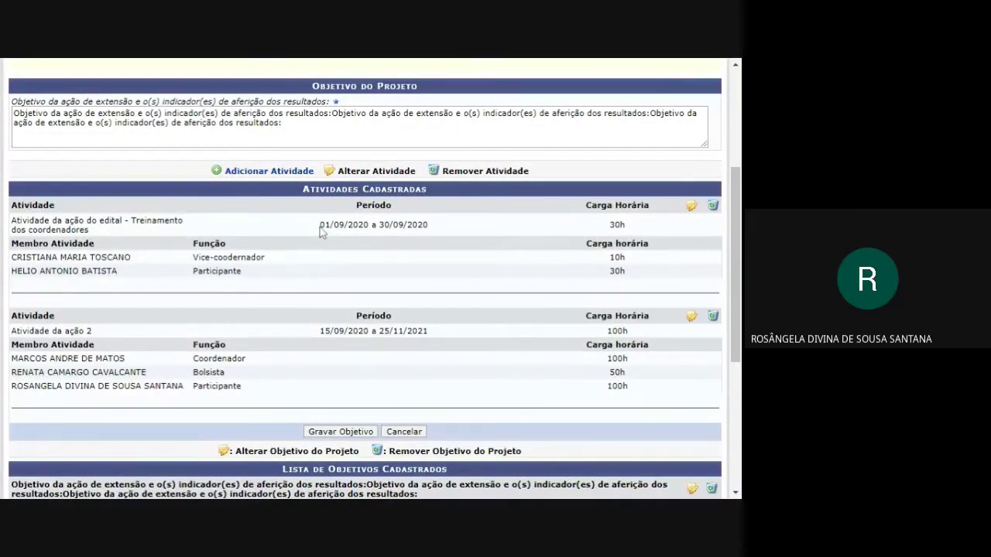
drag(320, 226, 431, 227)
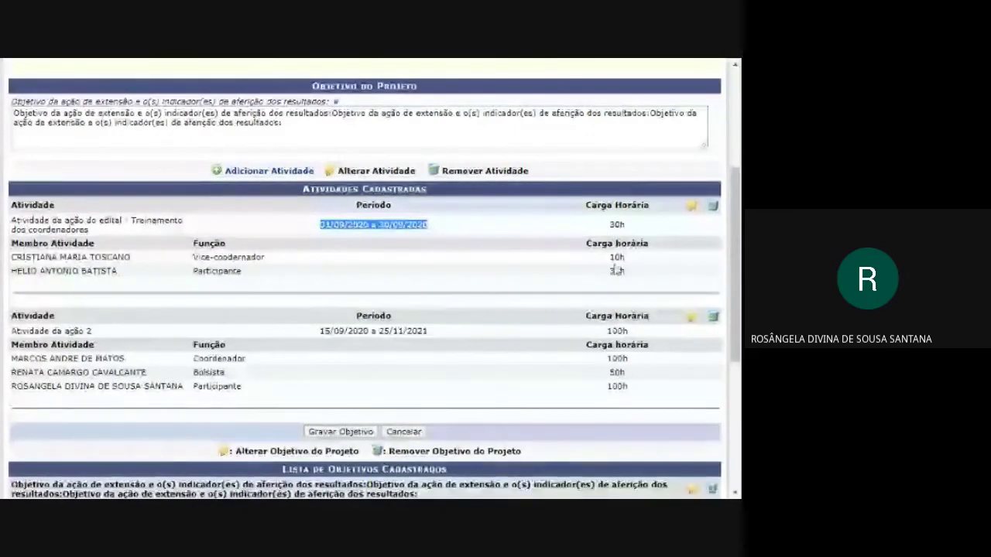
double_click(617, 257)
double_click(617, 271)
double_click(617, 358)
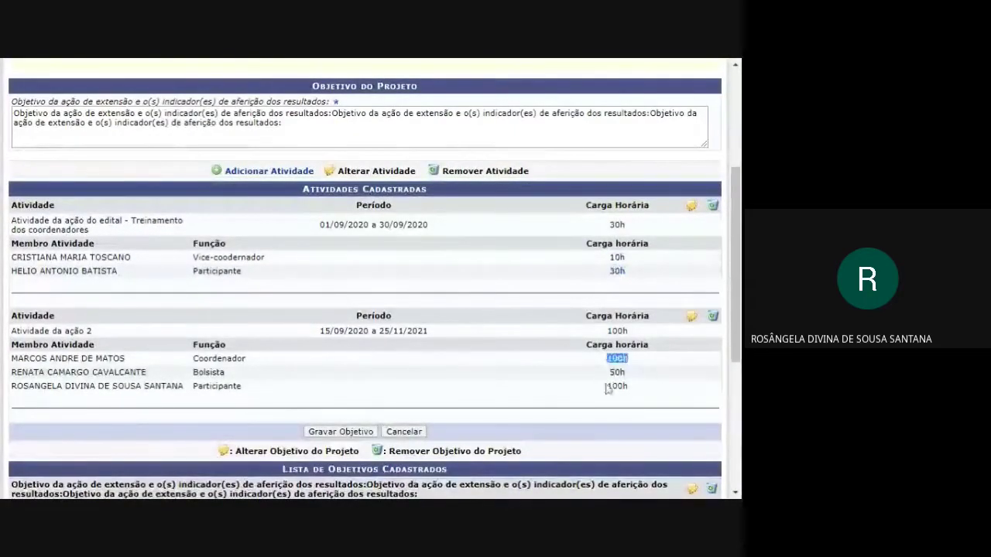
double_click(617, 385)
click(548, 378)
Save the objective with its activities and review the list of registered objectives.
scroll(548, 378, down, 2)
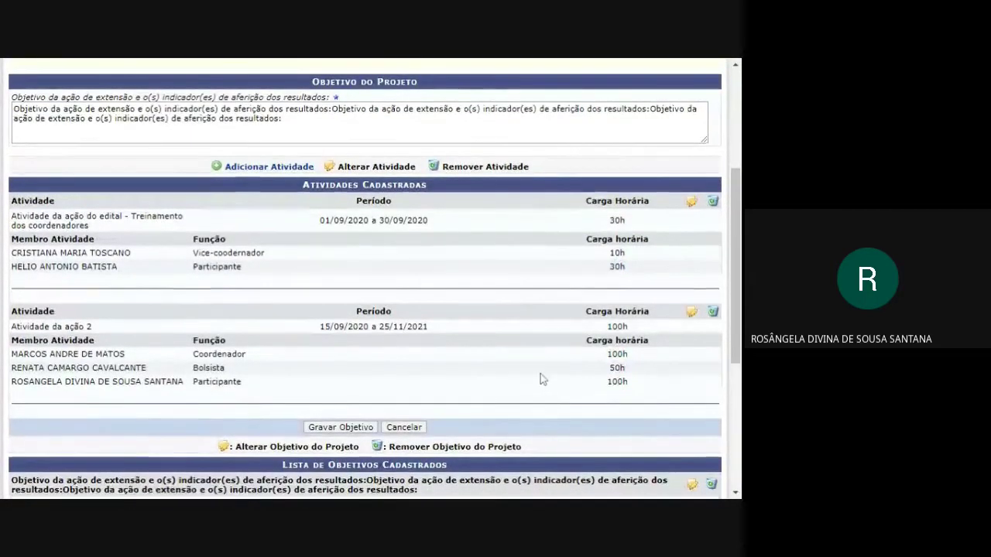
click(336, 288)
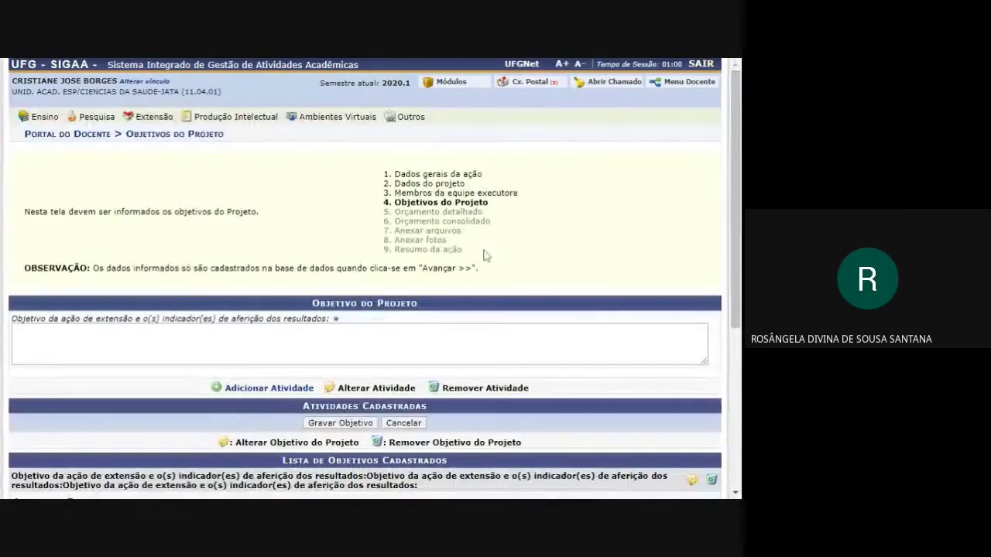
scroll(470, 240, down, 1)
scroll(449, 352, down, 3)
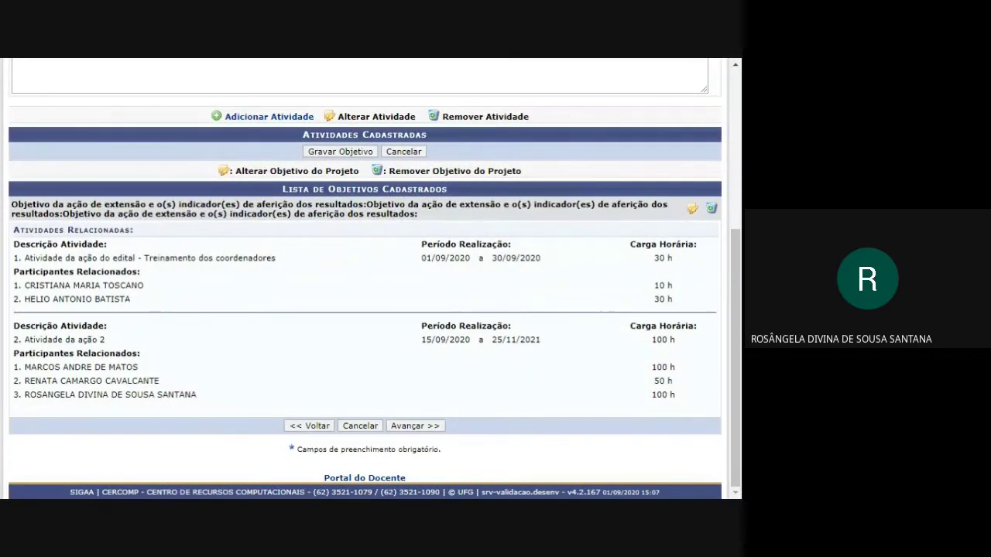
Enter "OBJETIVO 2 da ação" as the description of a new project objective.
scroll(277, 282, up, 1)
scroll(263, 283, up, 3)
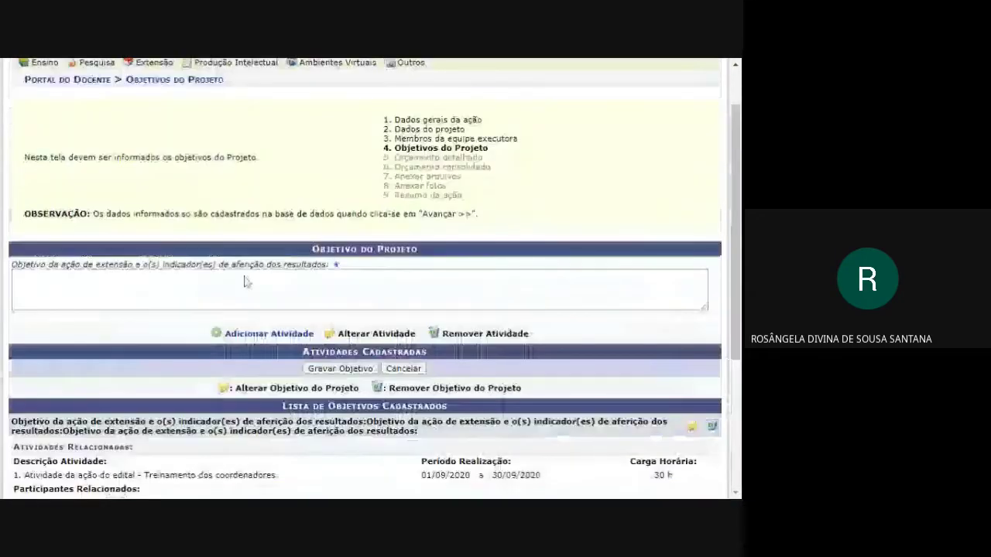
click(245, 281)
text(O)
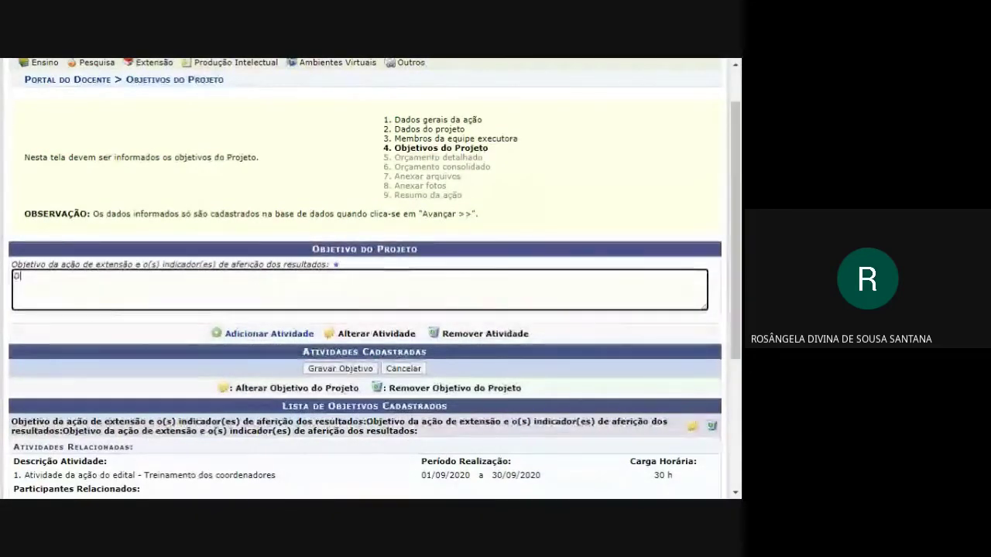
text(BJETIVO )
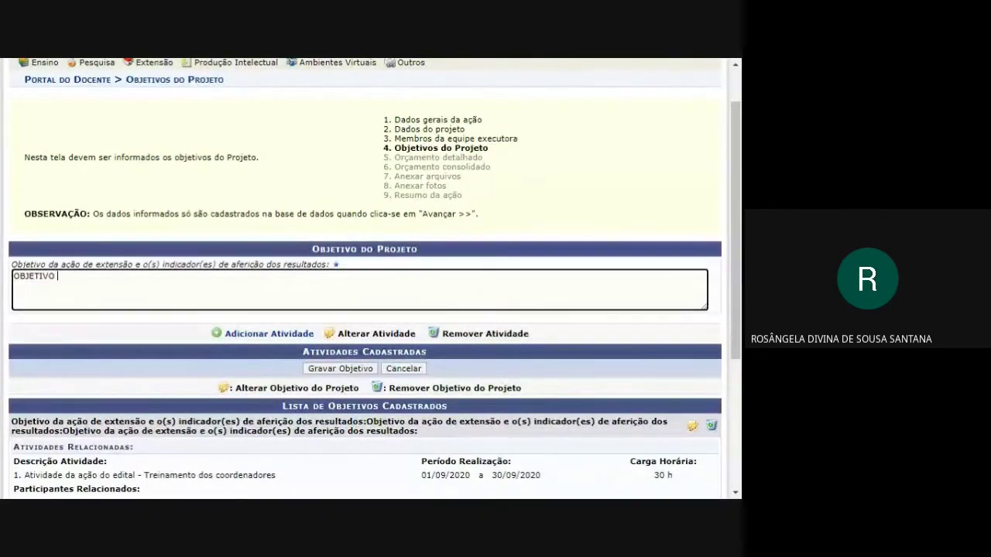
text(2 da aç)
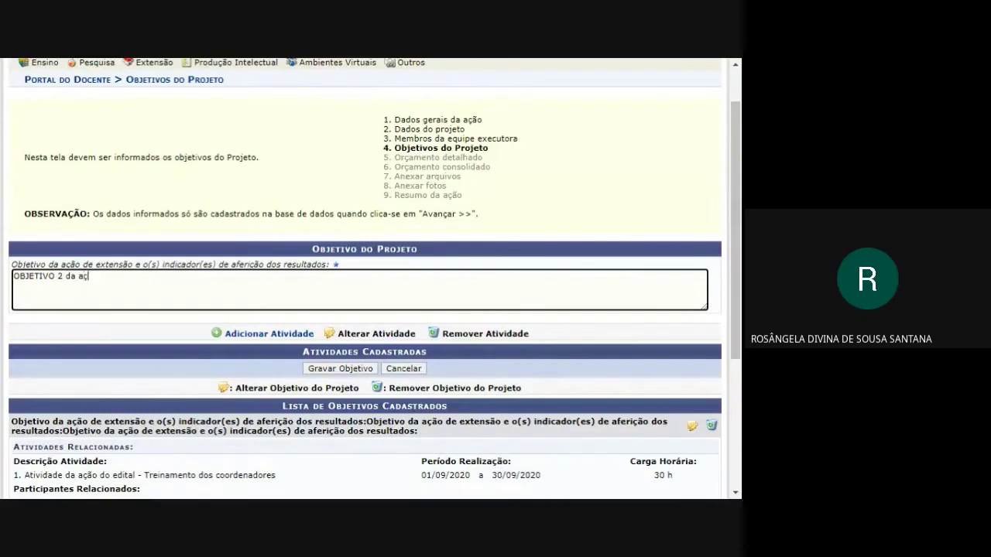
text(ão)
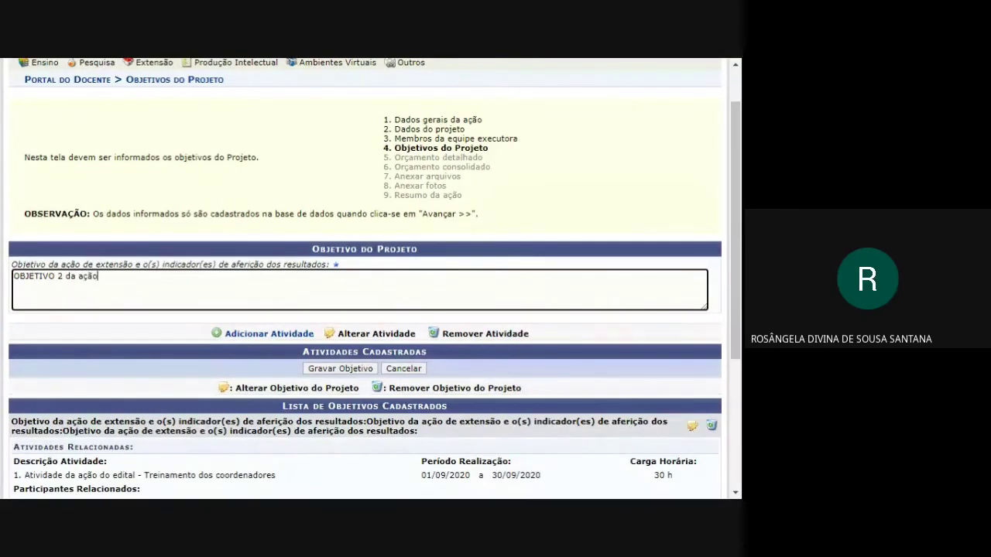
Start a new activity for this objective, described as "Atividade da ação 3", with a workload of 80 hours.
click(242, 336)
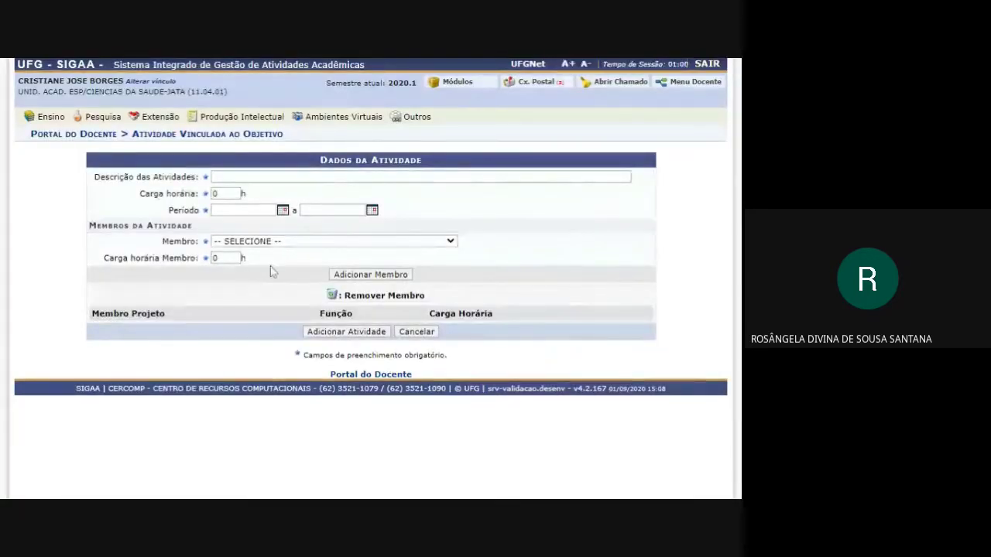
click(418, 176)
text(Atividade da ação)
text(2)
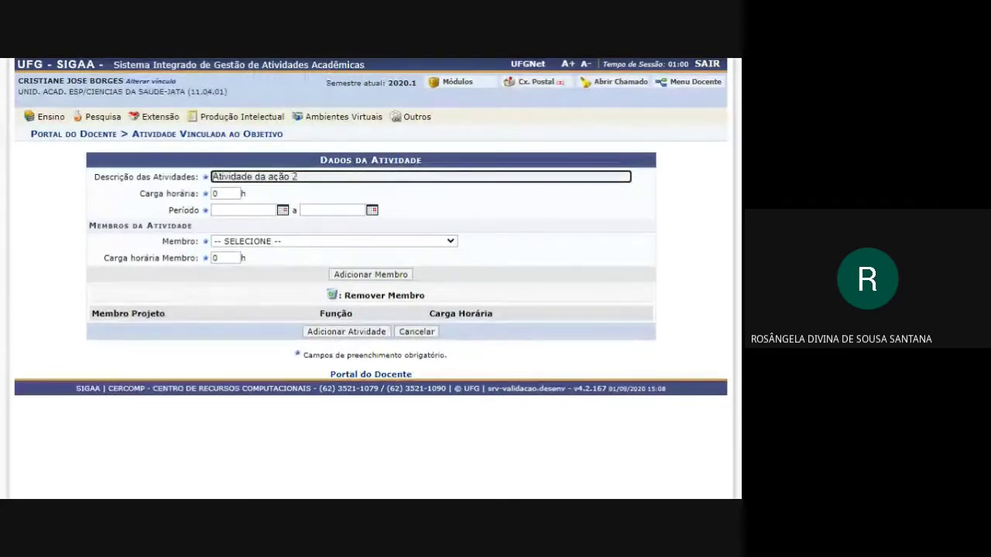
key(shift+Left)
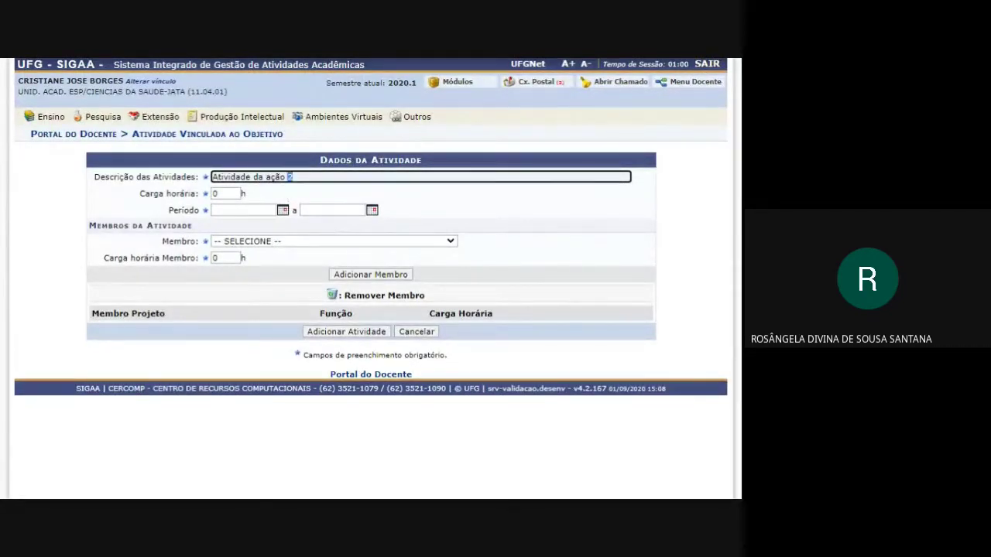
text(3)
key(Tab)
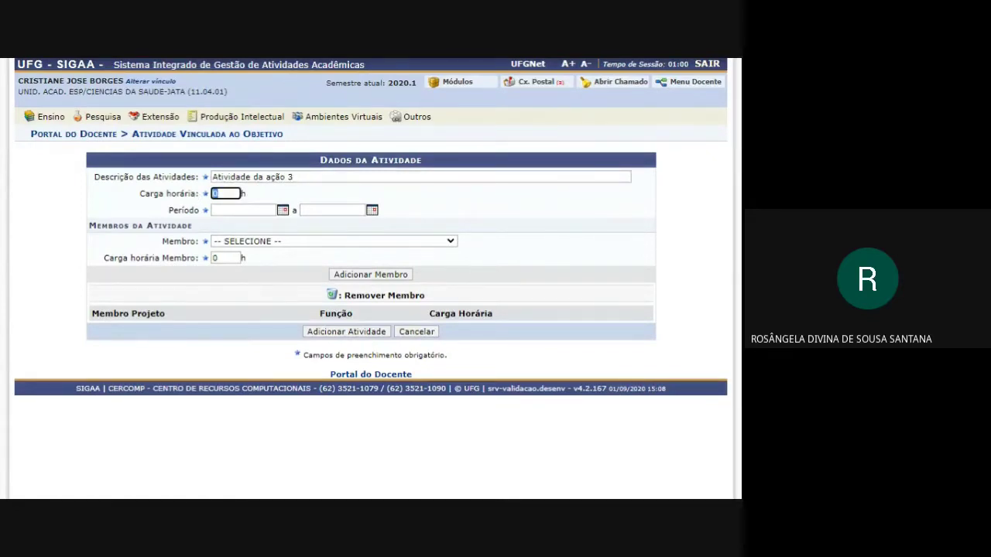
text(80)
key(Tab)
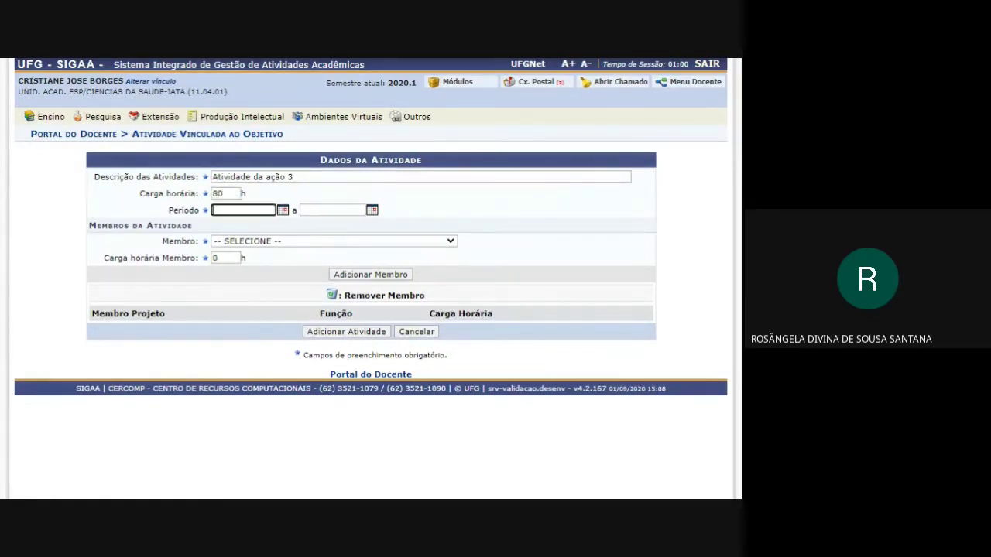
Set the start date of the activity's period to 12/05/2021.
click(283, 209)
click(338, 229)
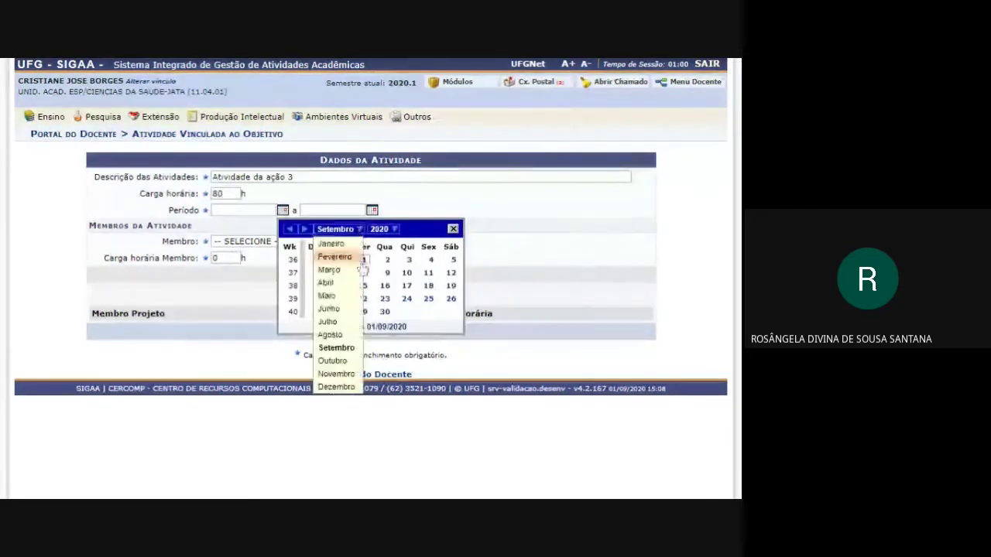
click(326, 296)
click(363, 229)
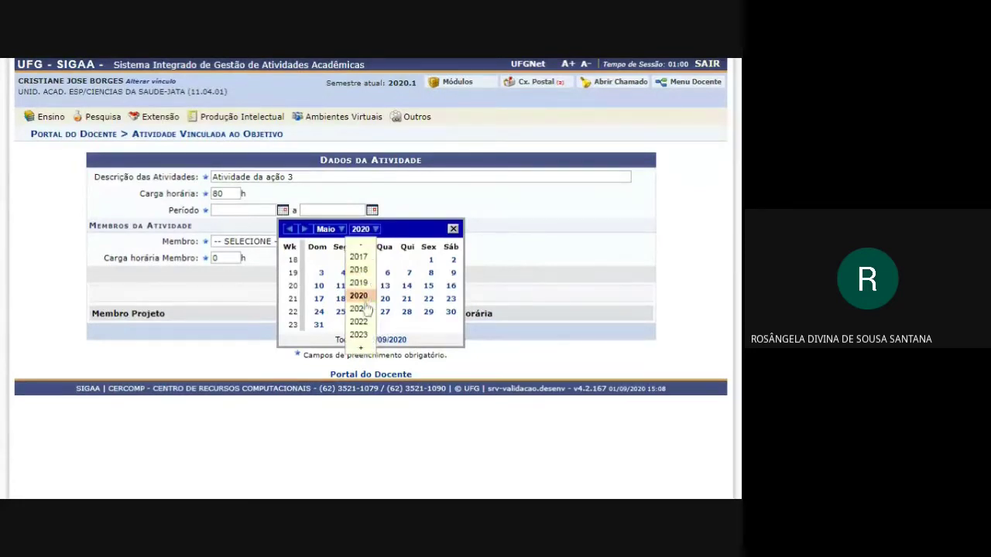
click(370, 297)
click(375, 229)
click(369, 311)
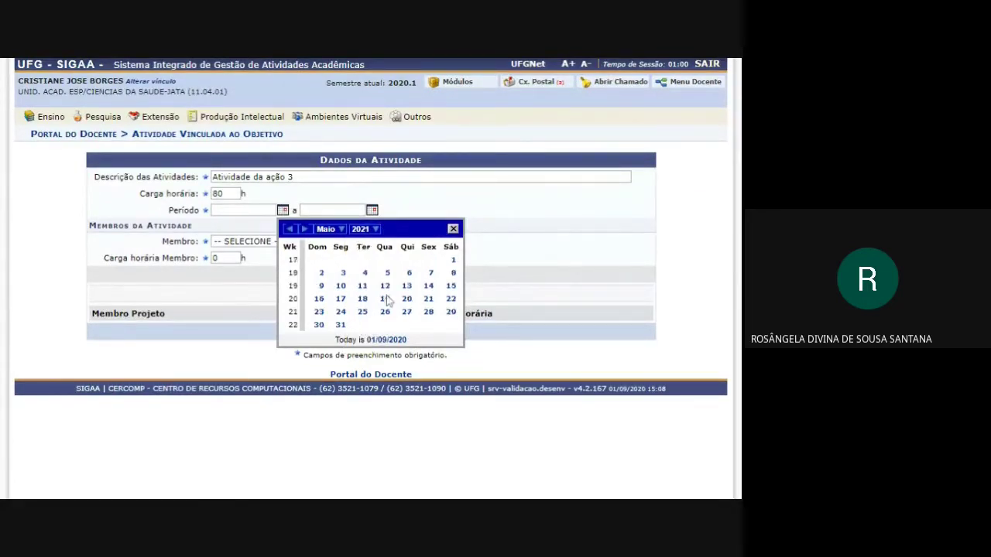
click(387, 288)
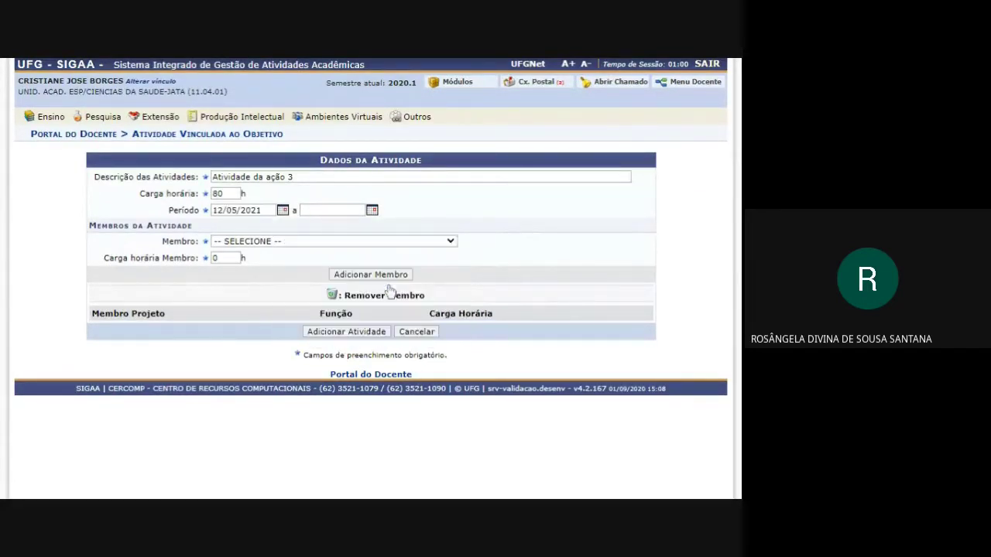
Set the end date of the activity's period to 29/07/2021.
click(372, 210)
click(469, 231)
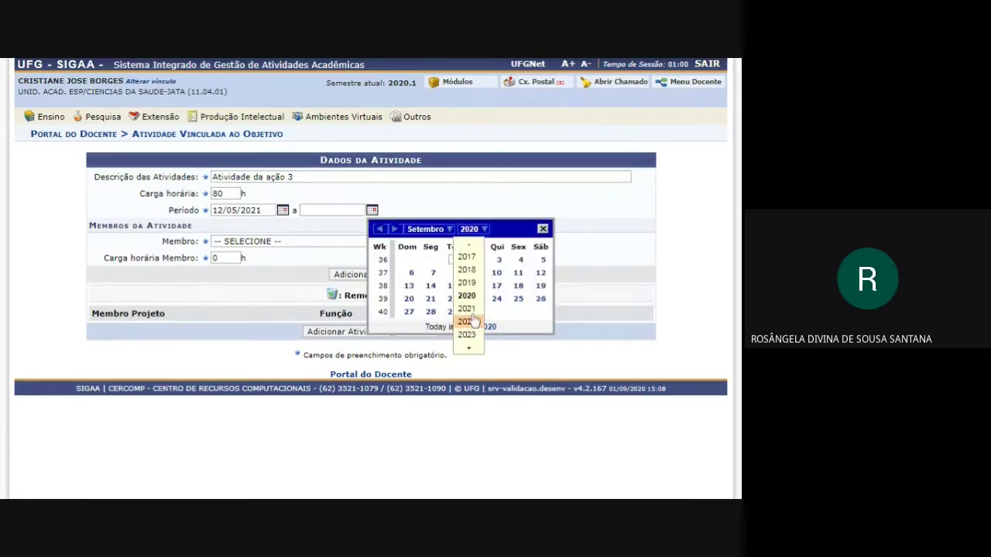
click(467, 308)
click(447, 230)
click(420, 320)
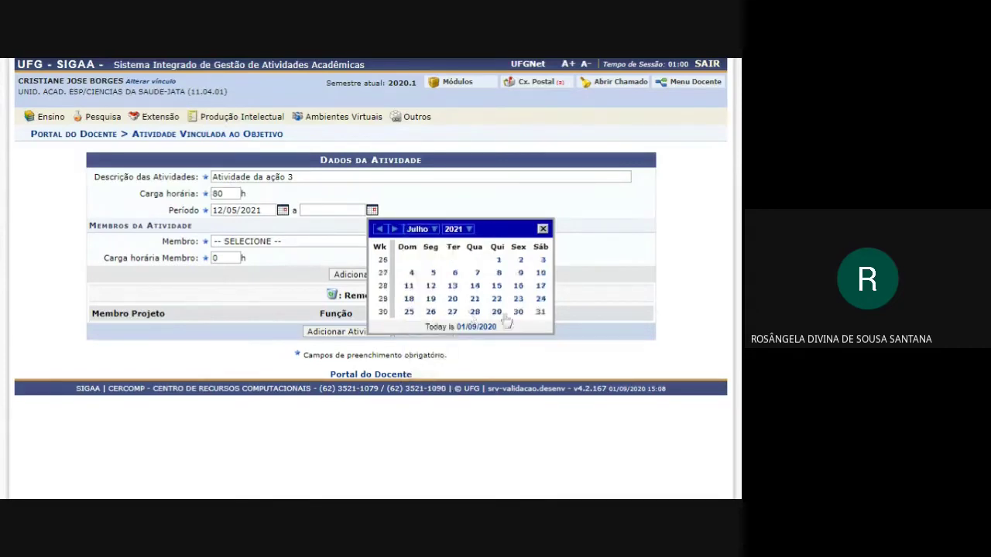
click(498, 312)
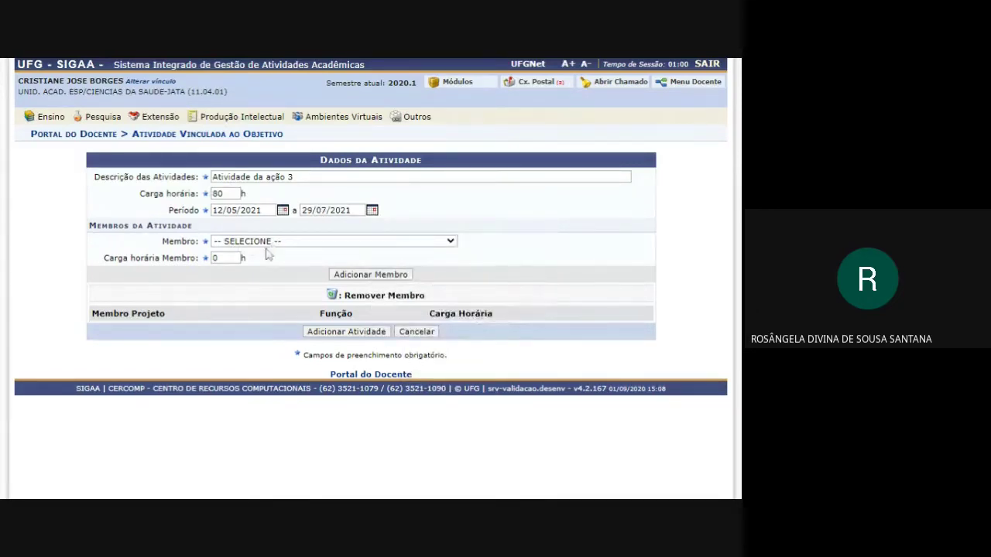
Add the vice-coordinator as a member with a workload of 80 hours and add the activity to the objective.
click(232, 262)
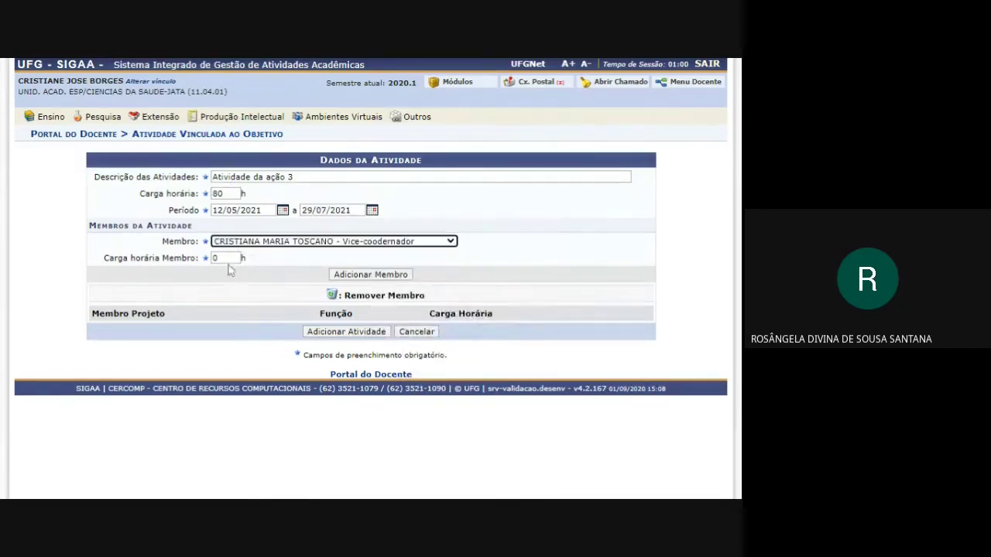
click(213, 258)
text(100)
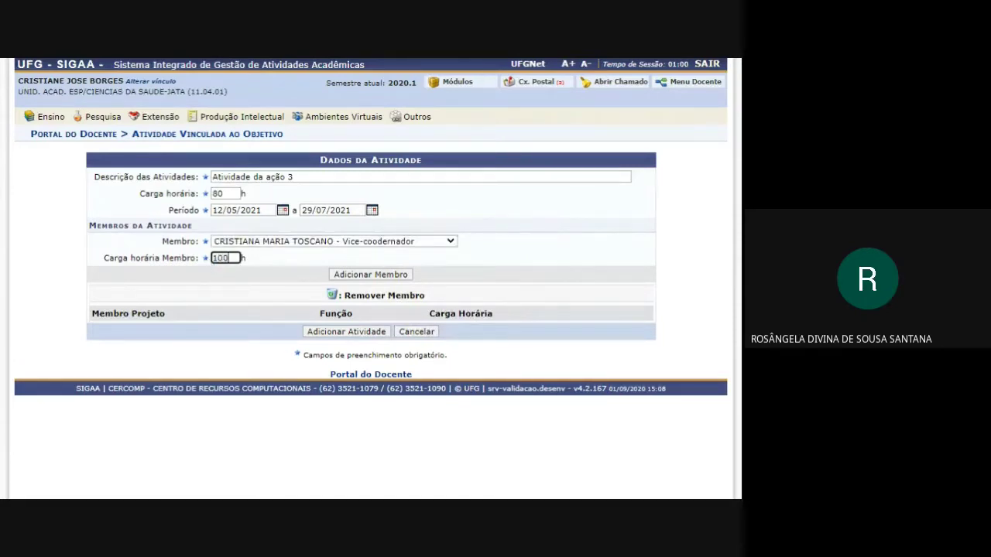
key(BackSpace)
key(BackSpace)
key(BackSpace)
text(80)
click(353, 277)
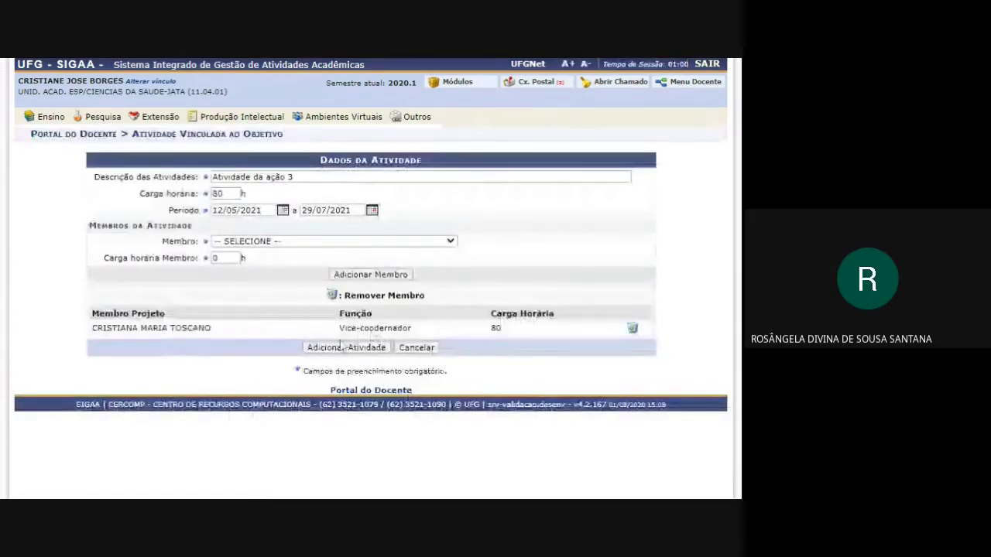
click(343, 348)
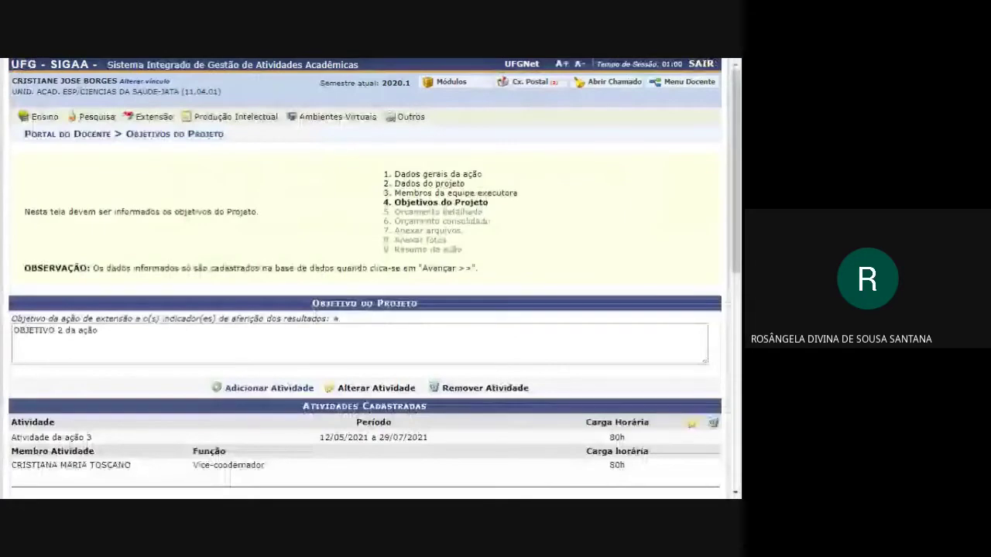
Save the "OBJETIVO 2 da ação" objective and check its activity's period and participant in the list of registered objectives.
scroll(331, 233, down, 5)
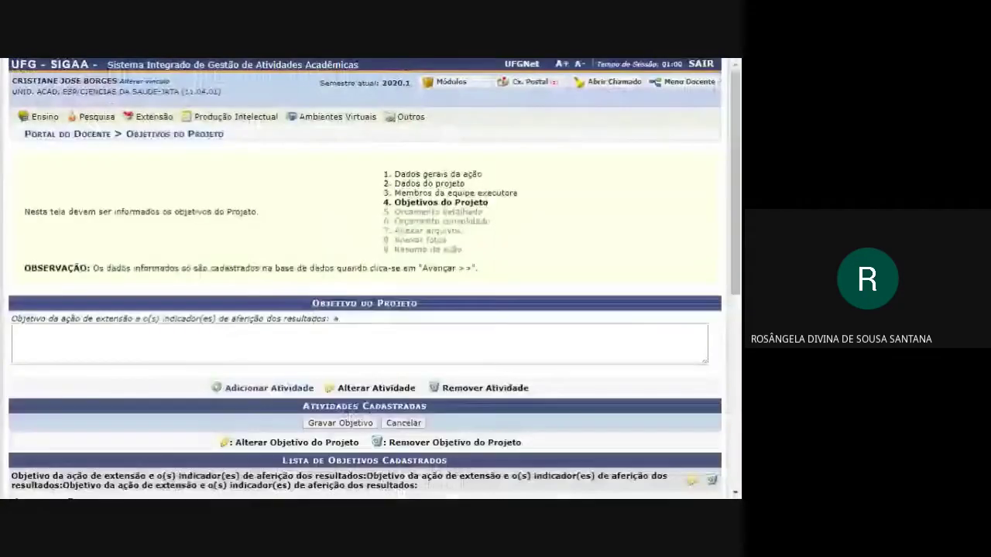
scroll(364, 279, down, 2)
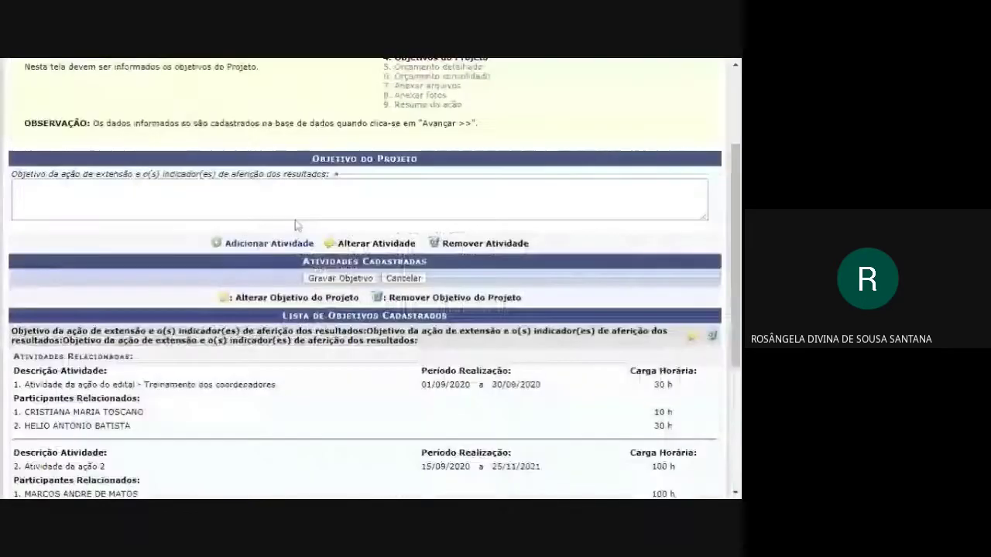
scroll(364, 279, down, 2)
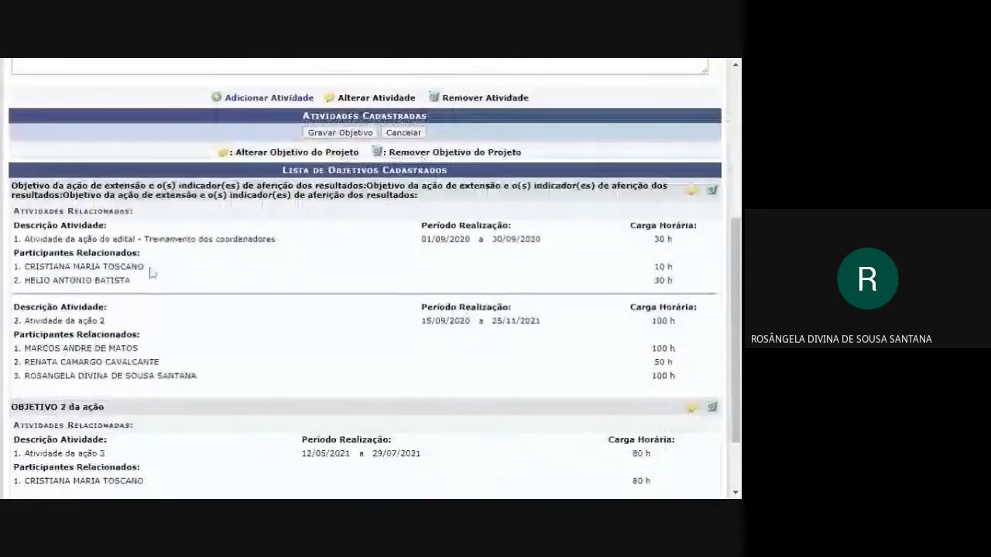
scroll(151, 271, down, 2)
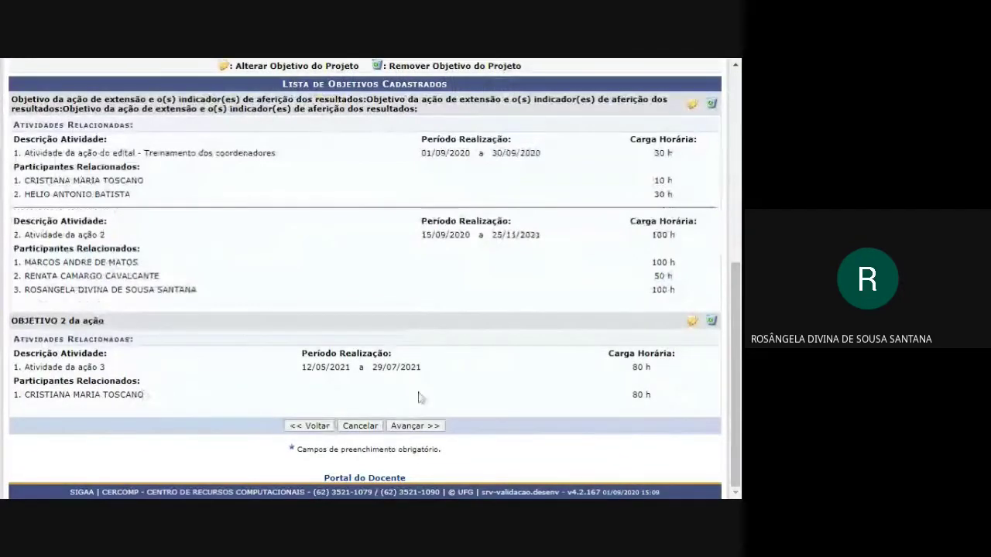
drag(427, 367, 271, 373)
drag(155, 395, 28, 380)
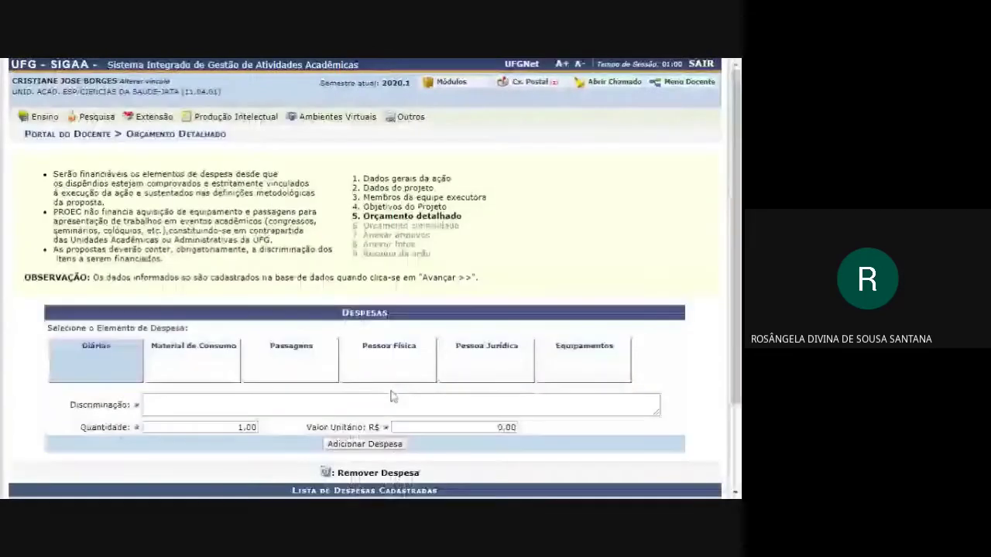
Look over the expense elements of the detailed budget stage and return to the project objectives.
scroll(391, 396, down, 3)
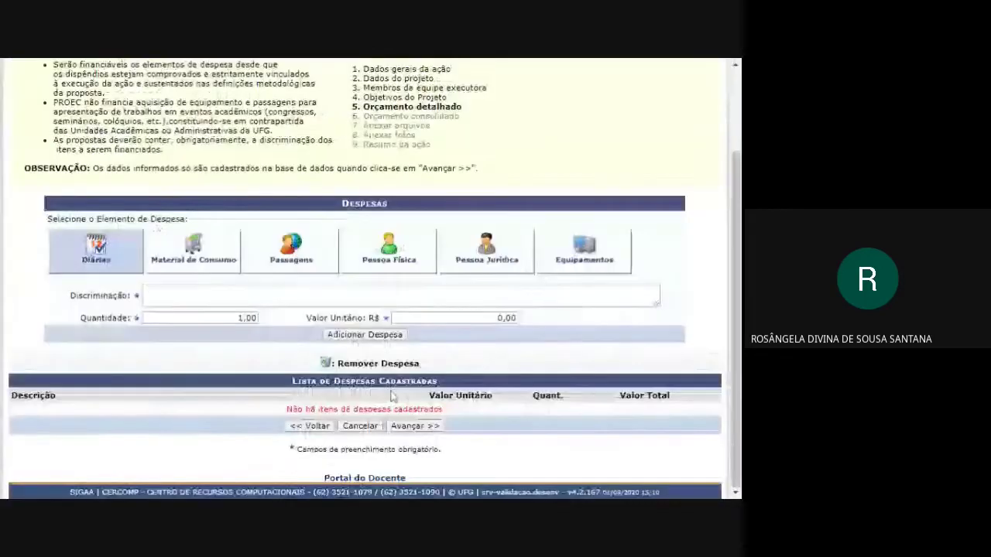
click(309, 426)
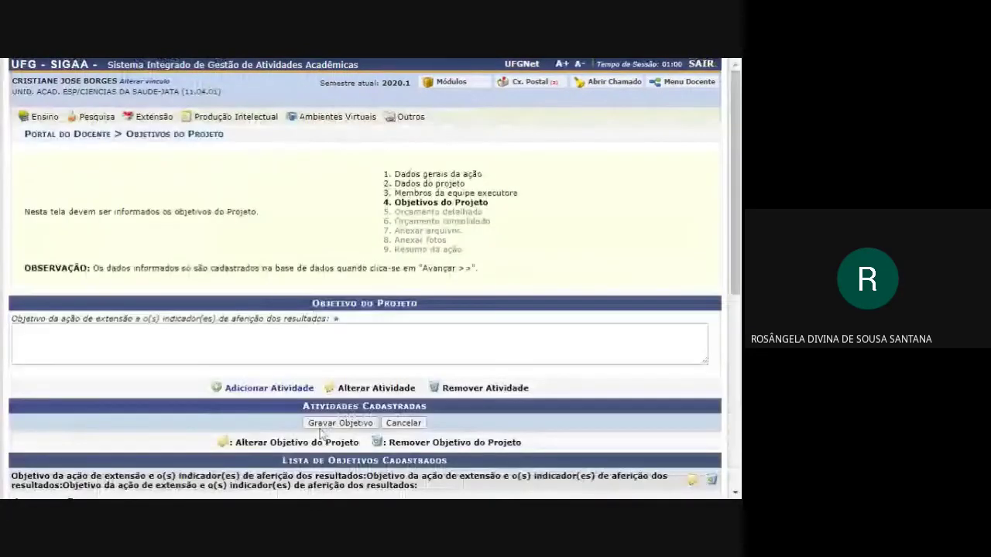
scroll(321, 433, down, 5)
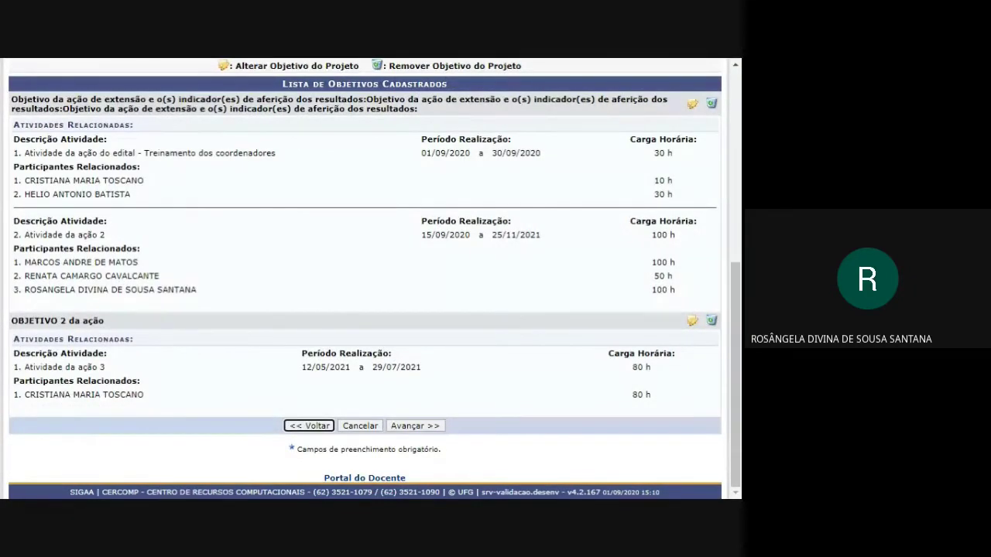
Go back to the executing team stage and review the members' roles, categories and departments.
key(Return)
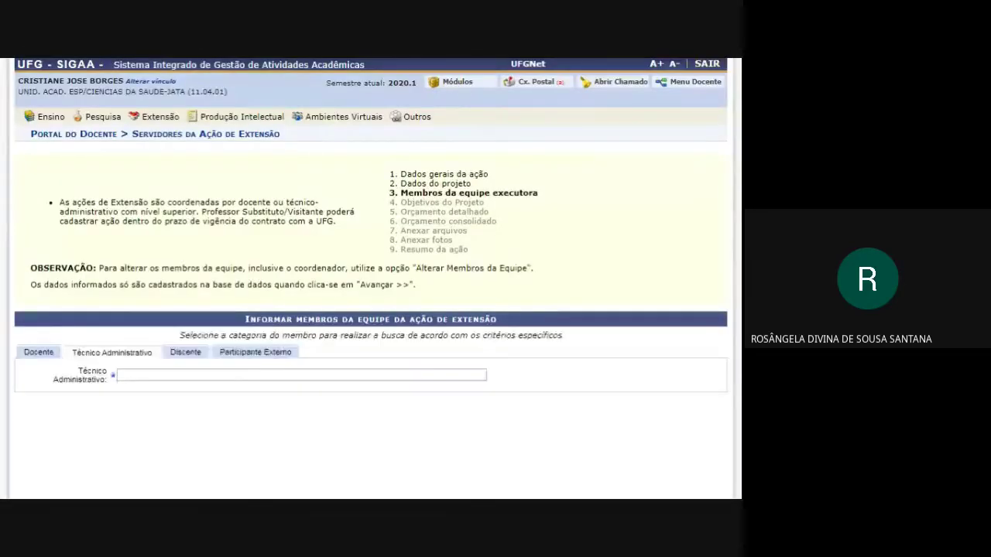
scroll(309, 414, down, 2)
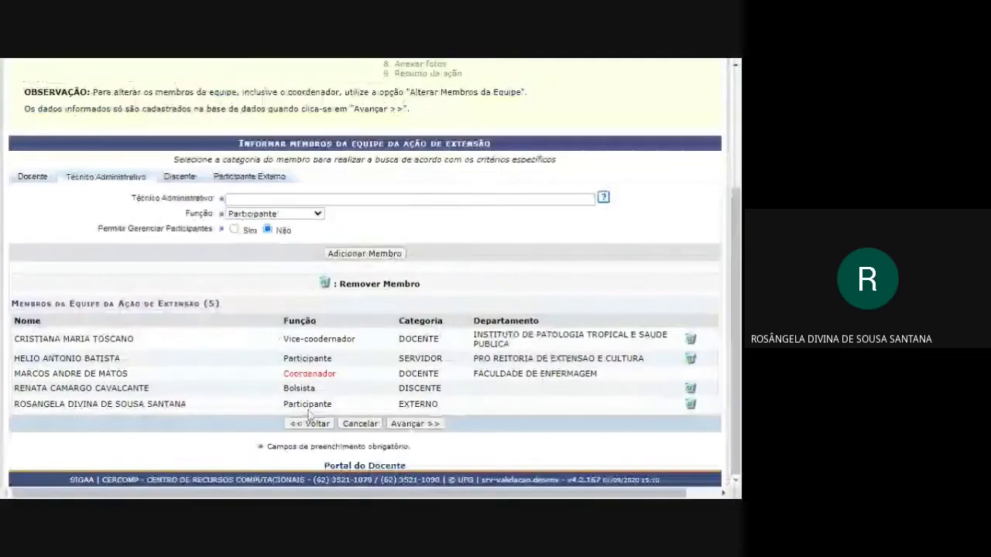
drag(560, 416, 64, 339)
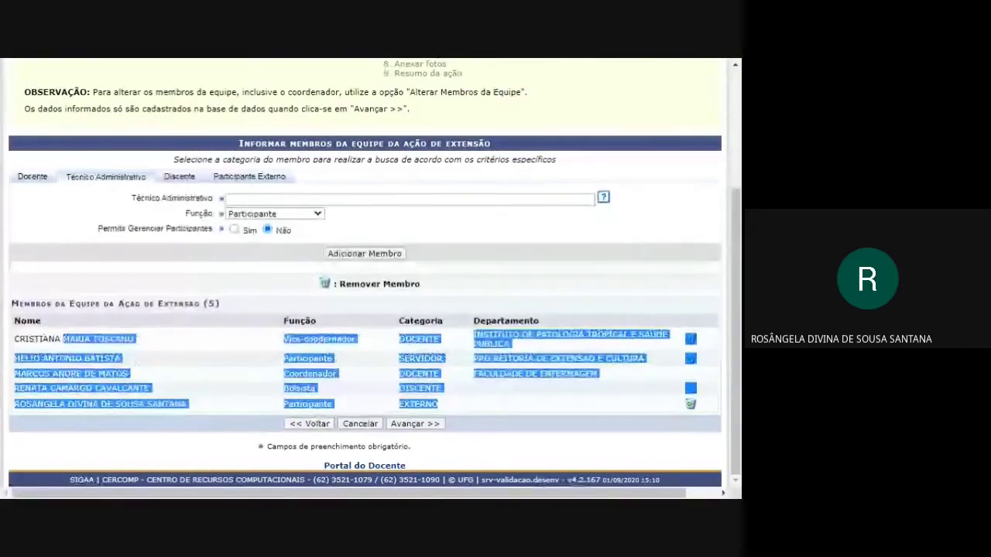
click(371, 340)
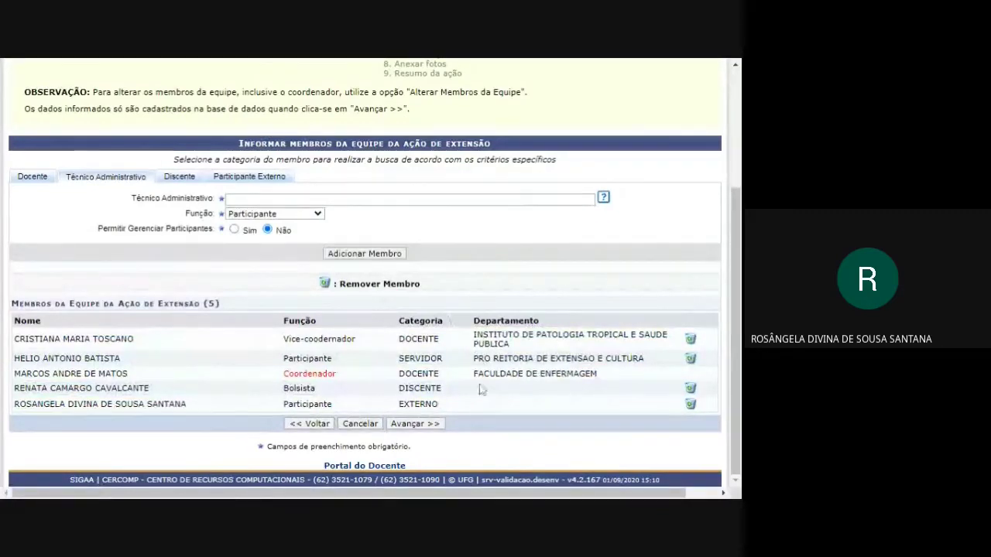
scroll(370, 308, up, 3)
scroll(371, 309, up, 1)
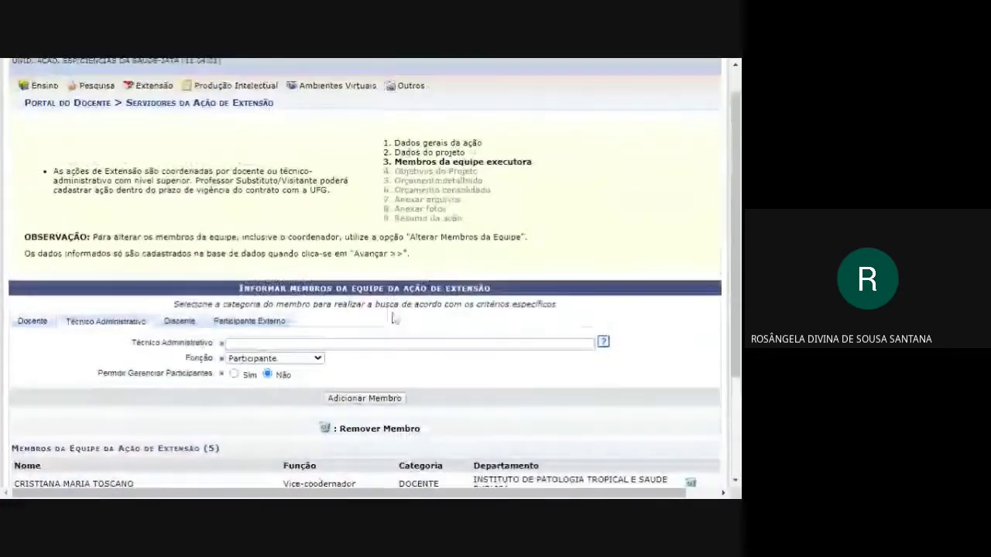
scroll(397, 315, down, 3)
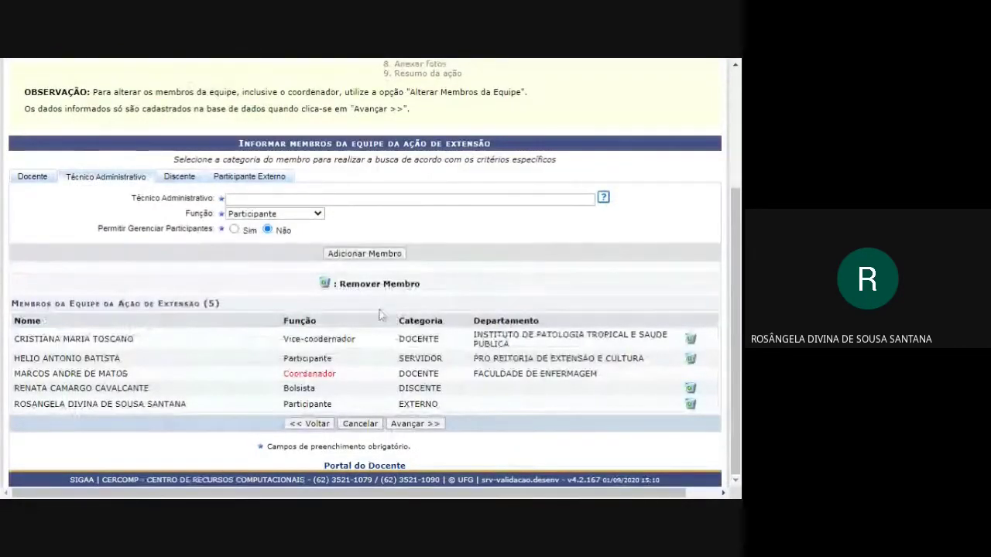
Return to the project objectives and check the end date of "Atividade da ação 2" in the registered list.
click(414, 423)
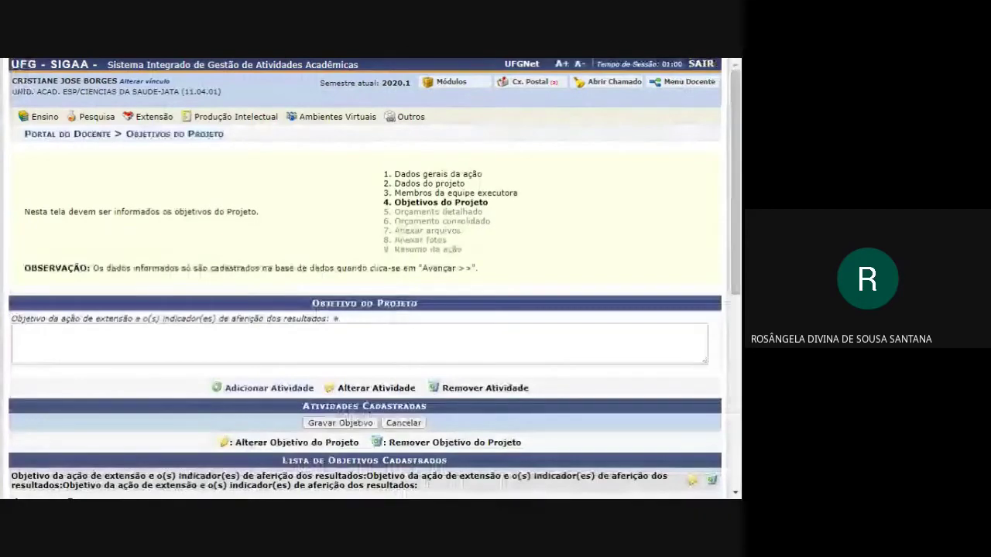
scroll(470, 402, down, 3)
scroll(471, 403, down, 2)
drag(491, 249, 541, 250)
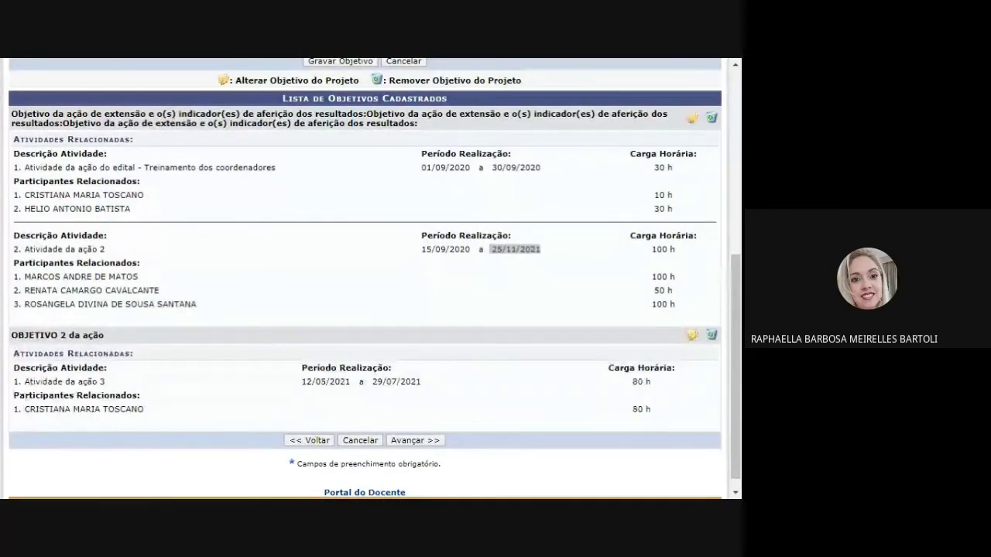
key(alt+Tab)
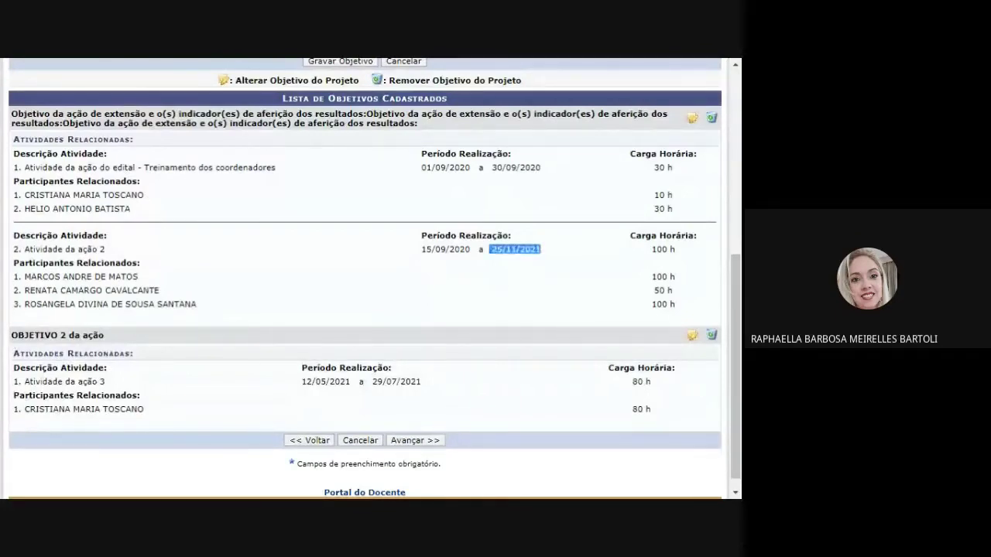
scroll(521, 242, up, 2)
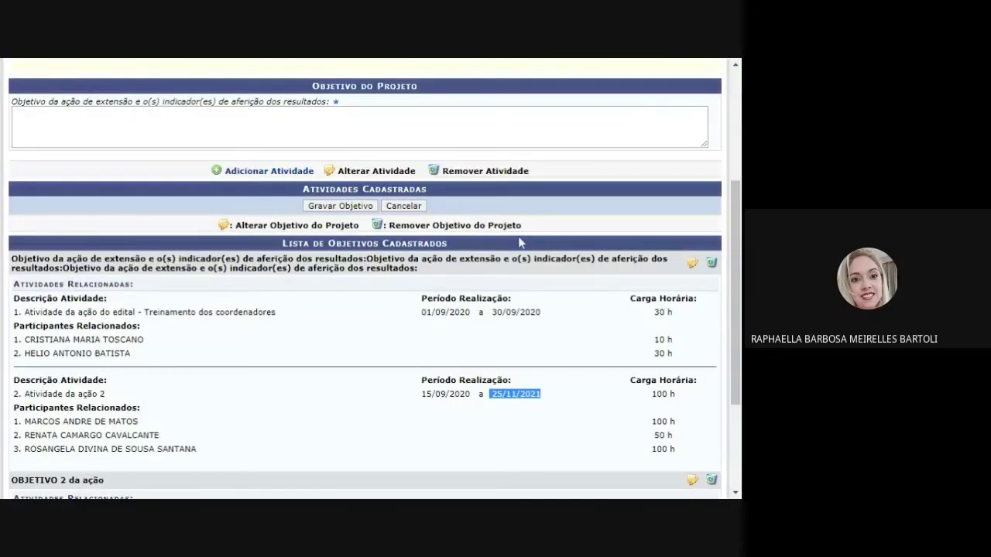
scroll(520, 242, down, 2)
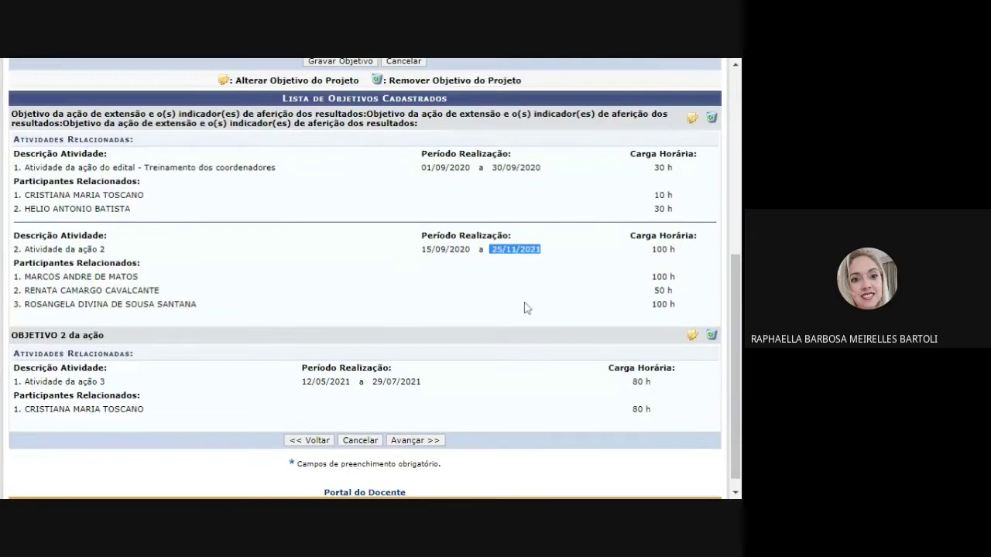
click(524, 308)
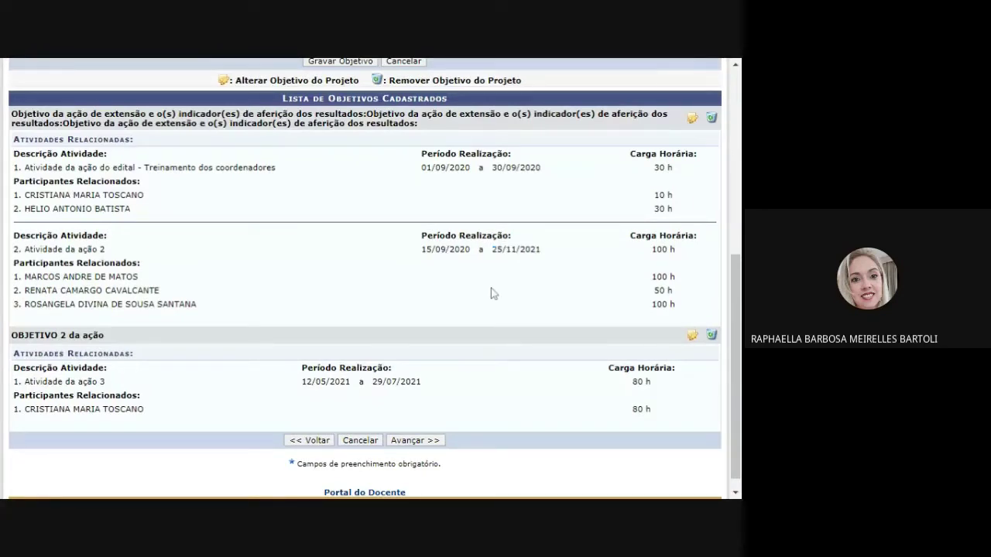
Examine the description of the coordinator training activity and reread the activities listed under both registered objectives.
drag(138, 167, 276, 167)
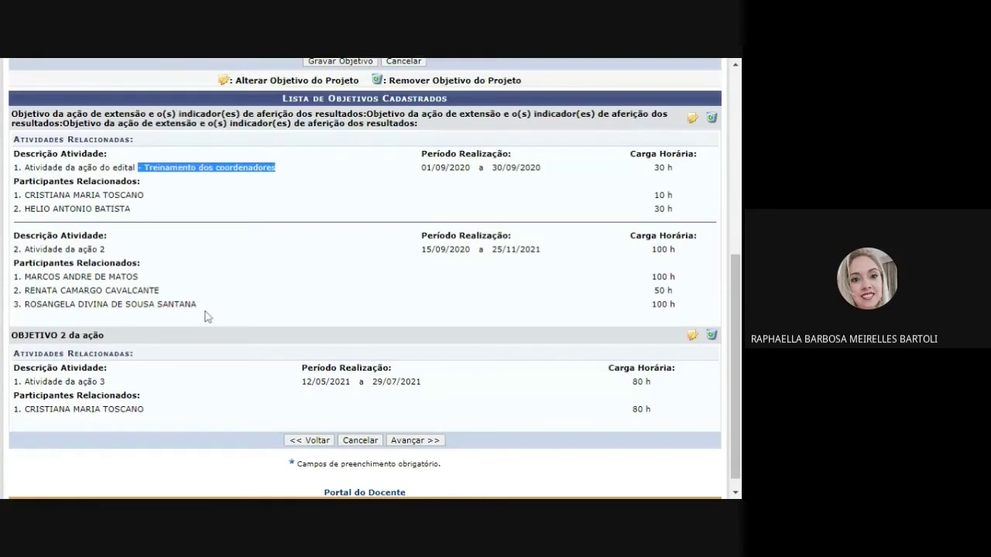
click(207, 316)
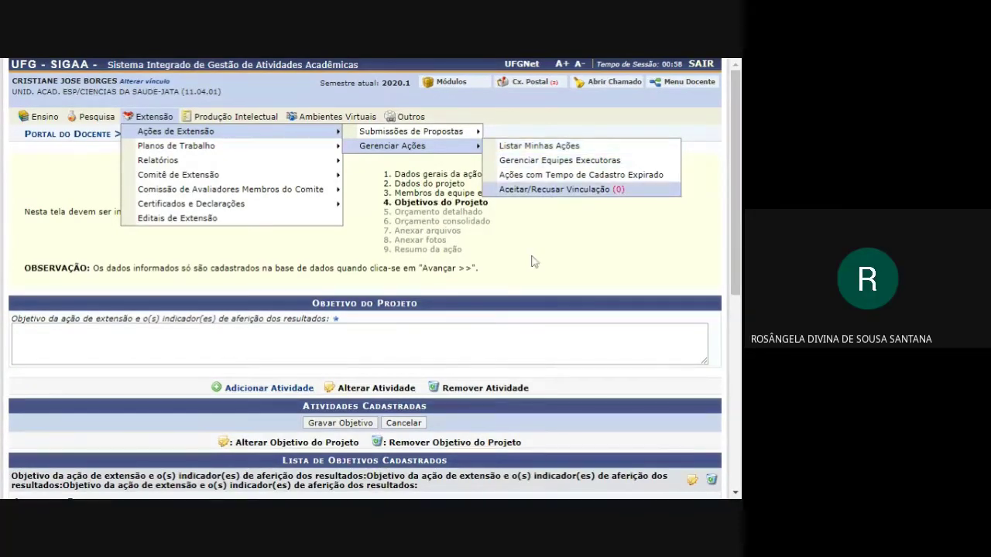
scroll(533, 261, down, 3)
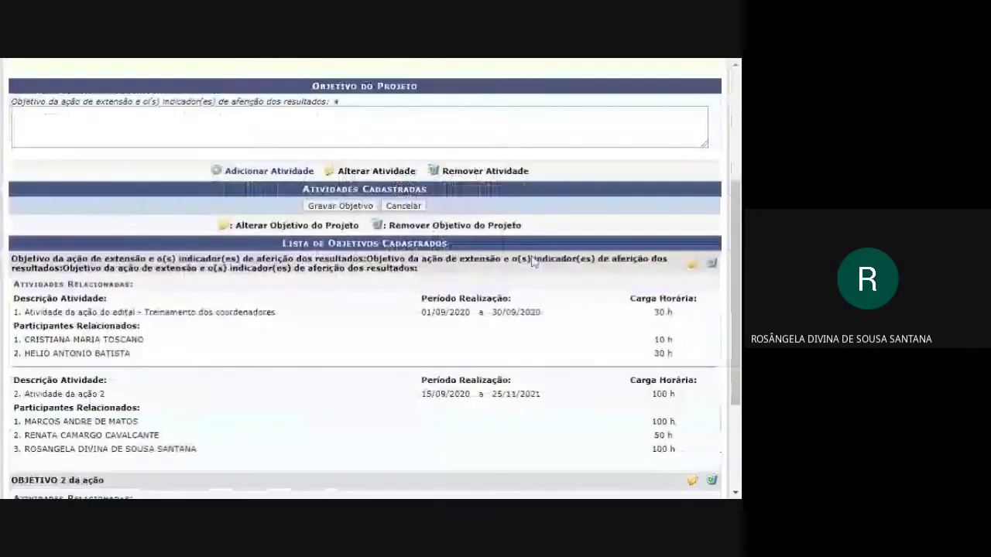
scroll(533, 259, down, 2)
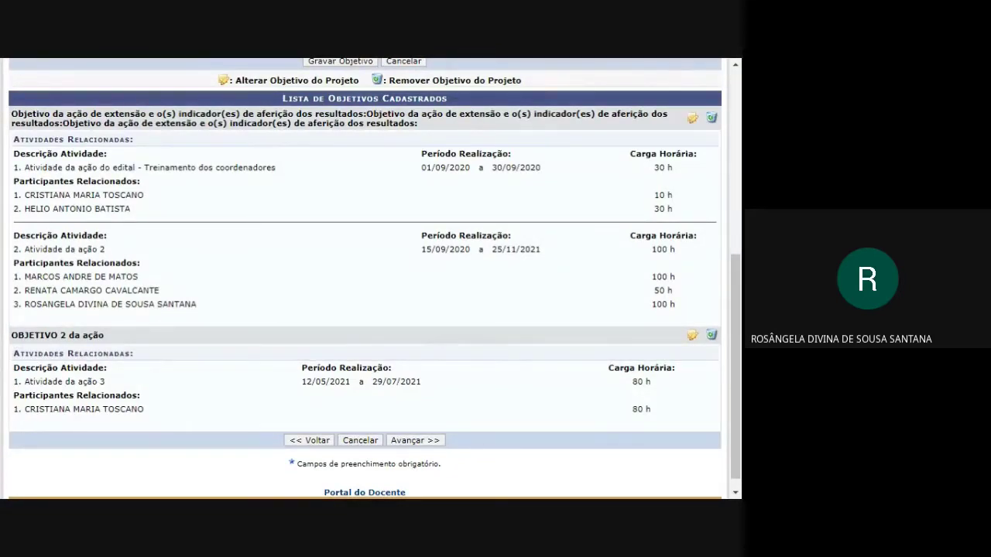
scroll(364, 278, up, 3)
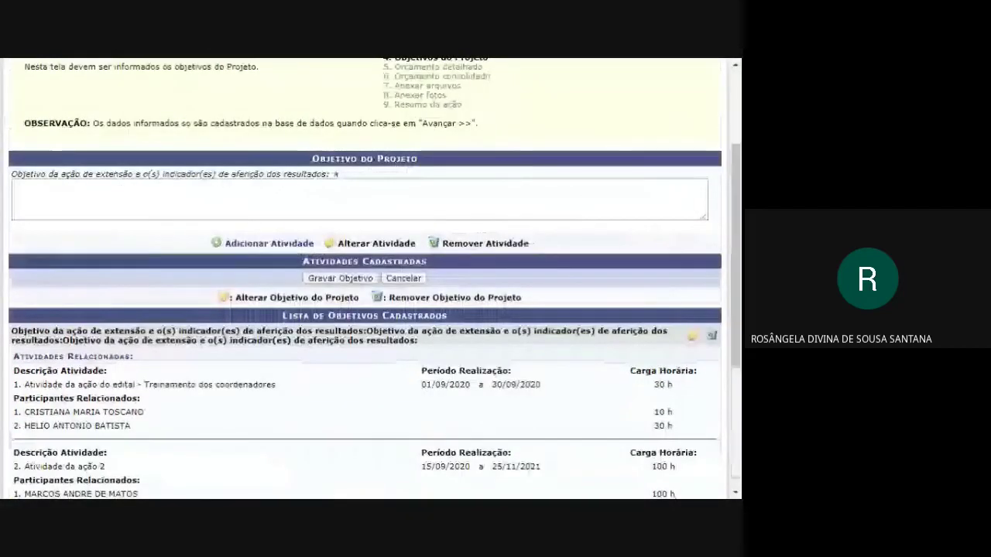
scroll(364, 310, up, 2)
click(153, 117)
mouse_move(339, 146)
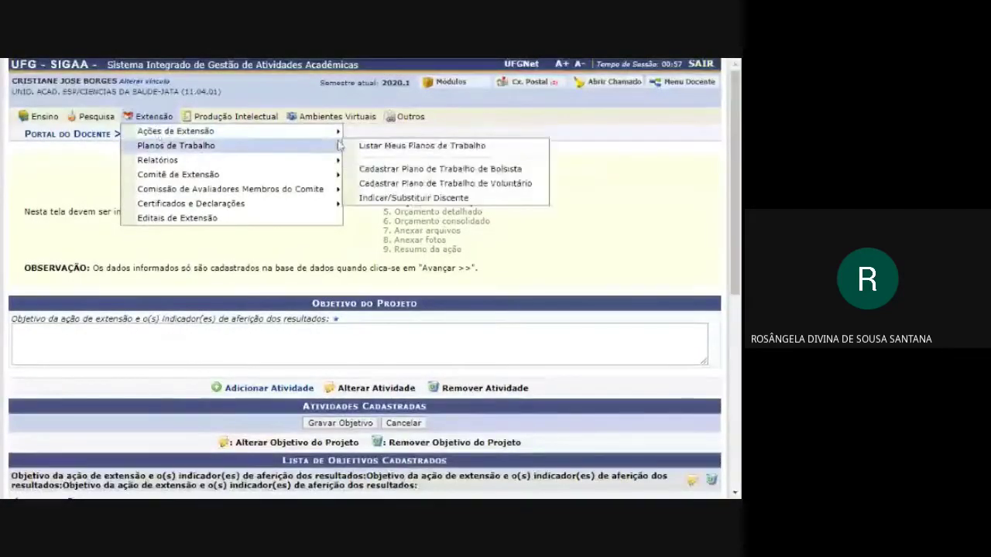
mouse_move(465, 146)
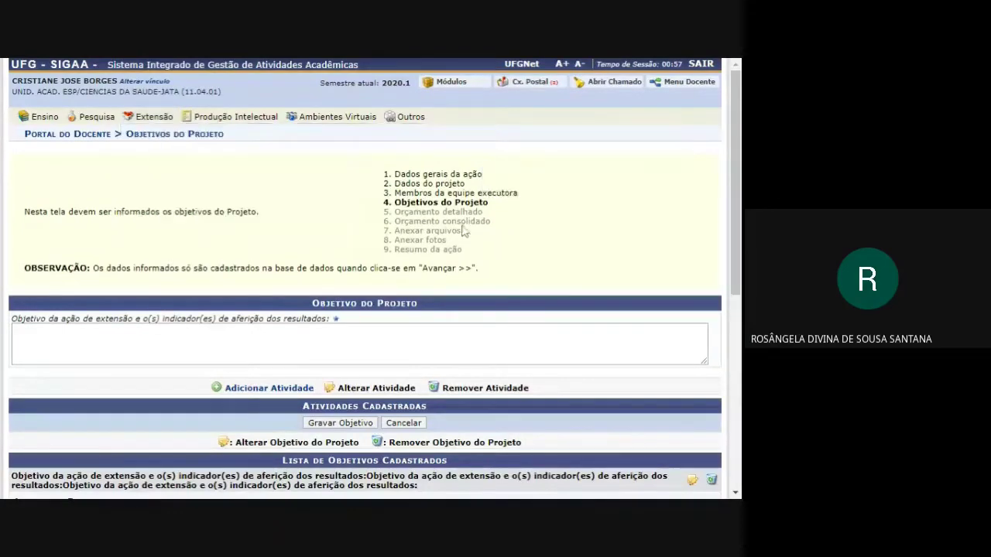
Advance from the project objectives to the detailed budget and read the funding rules, including the one on equipment purchases.
scroll(464, 230, down, 5)
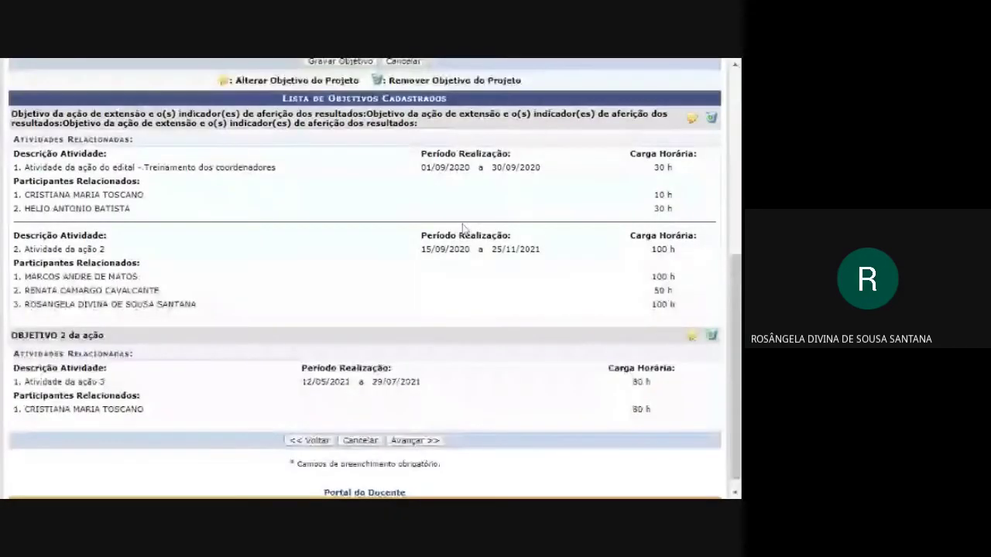
click(412, 441)
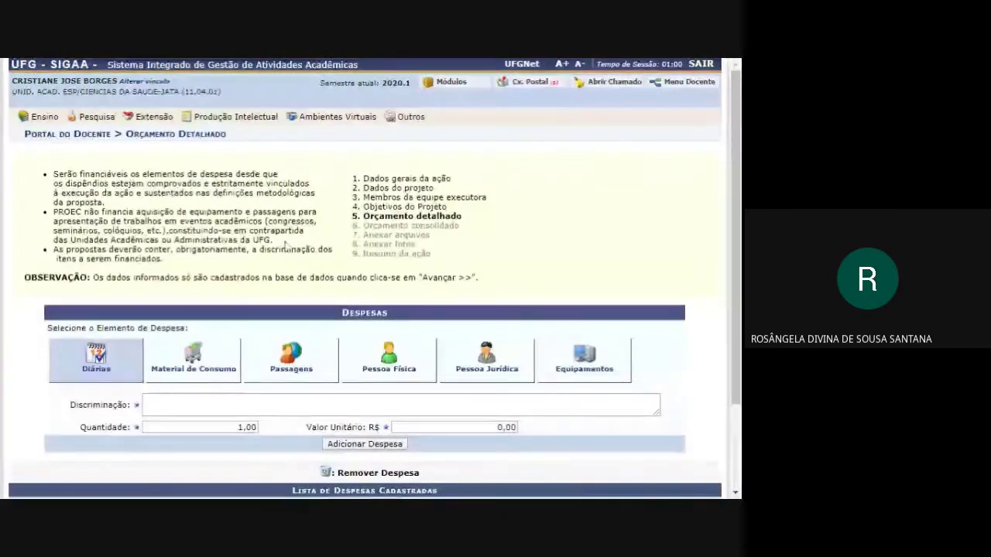
drag(125, 134, 226, 133)
click(227, 134)
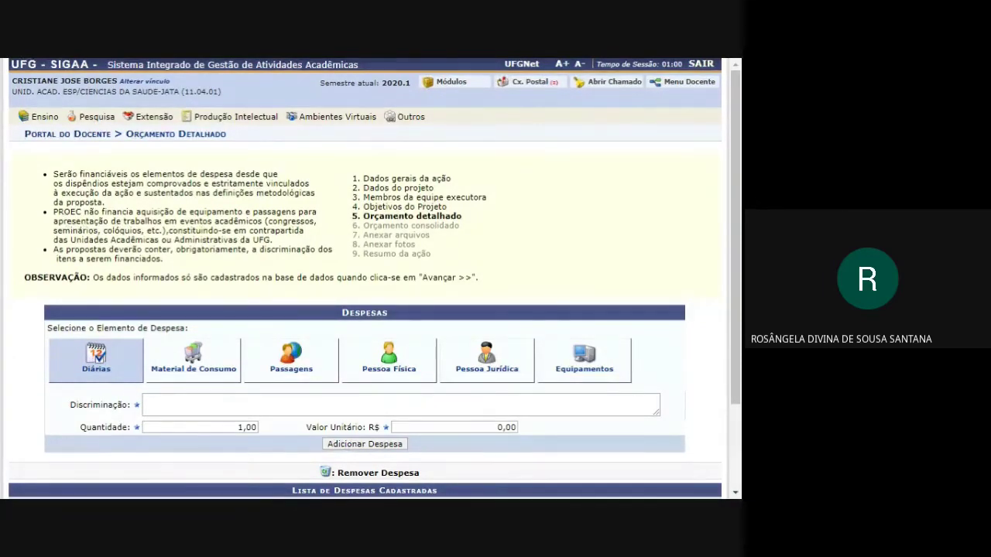
drag(81, 211, 244, 211)
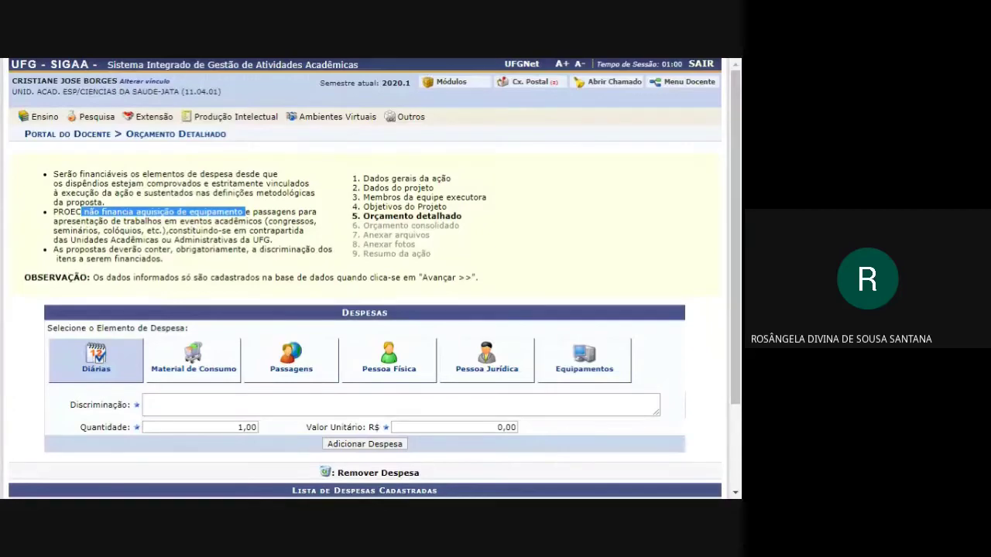
click(245, 211)
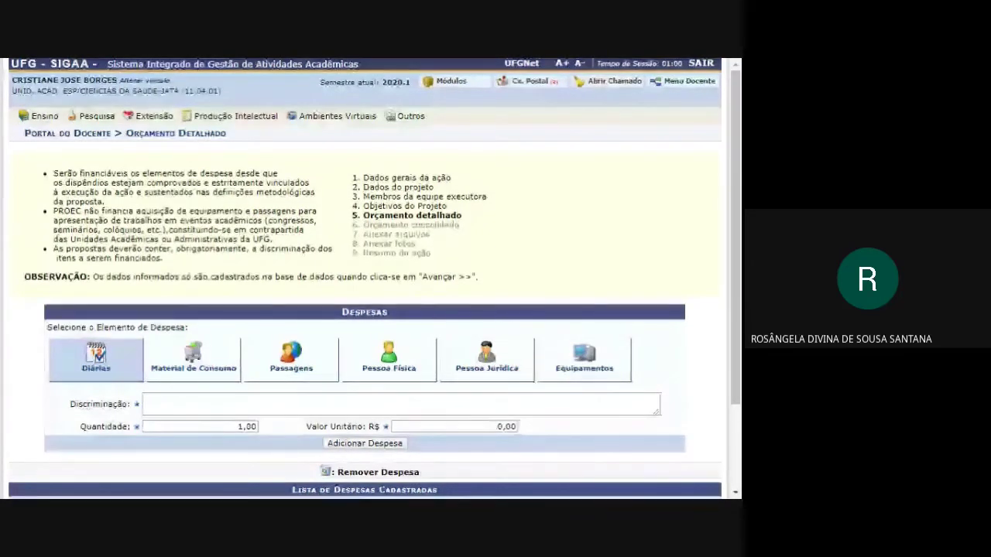
Look over the expense entry forms for the Material de Consumo and Passagens elements.
scroll(171, 287, down, 3)
click(193, 252)
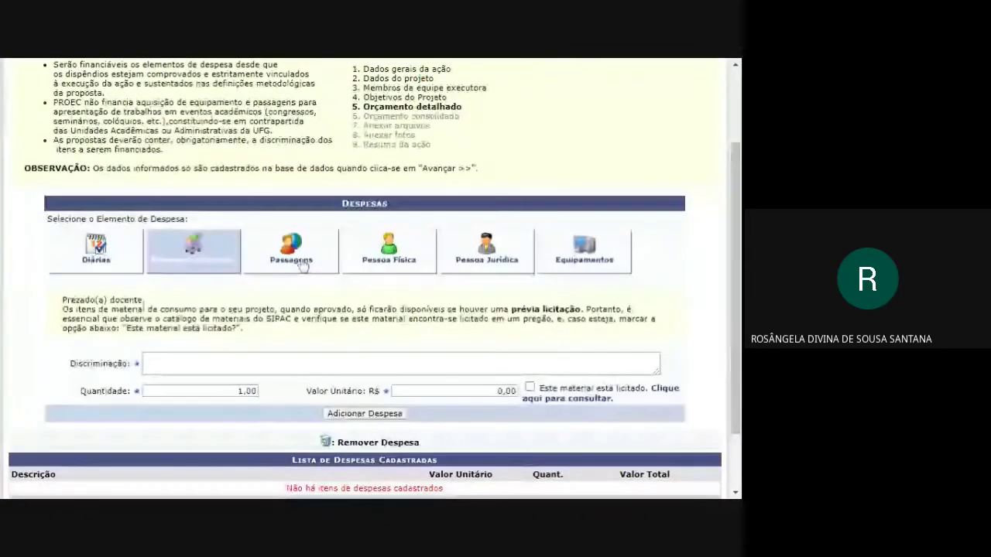
click(302, 263)
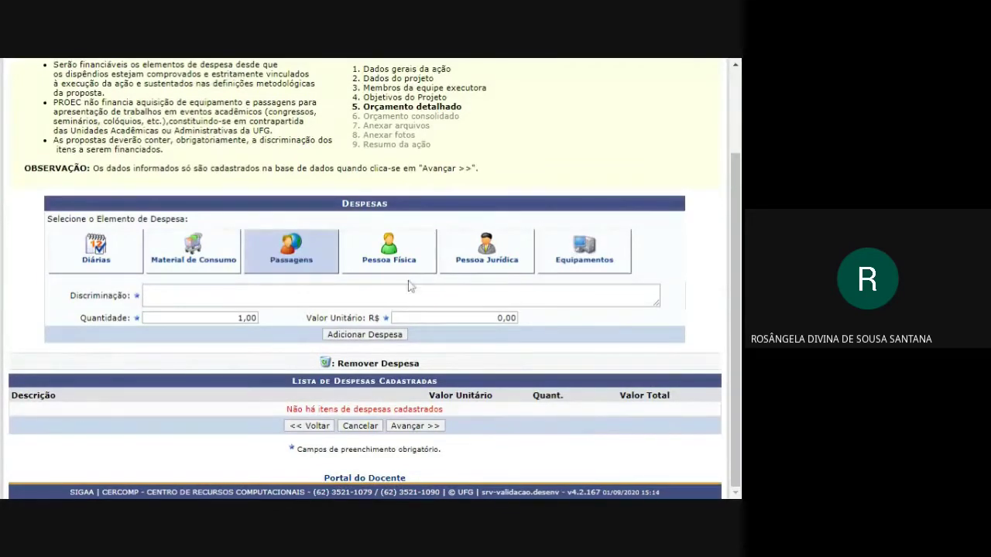
Advance past the detailed and consolidated budgets without adding expenses, and examine the description and file fields of the file attachment stage.
click(416, 427)
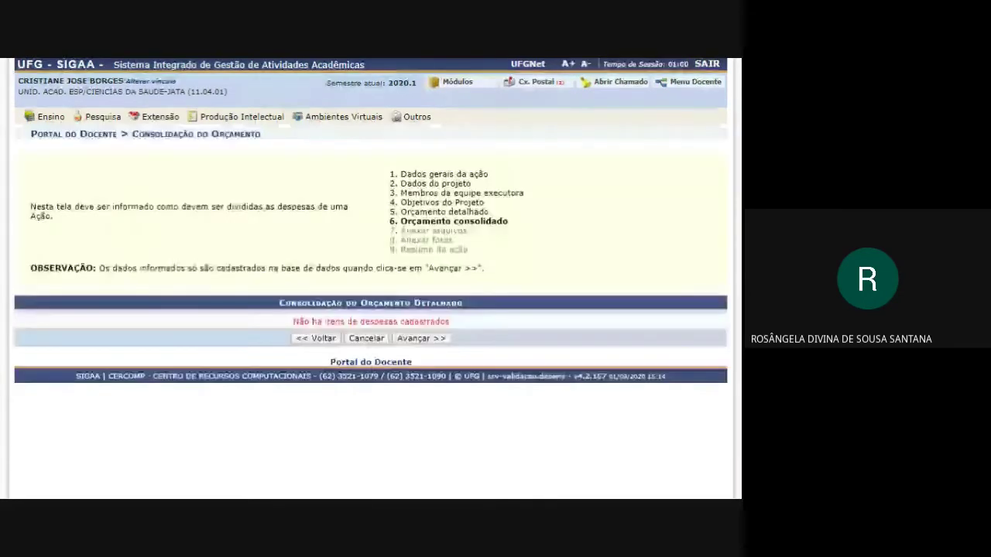
click(429, 339)
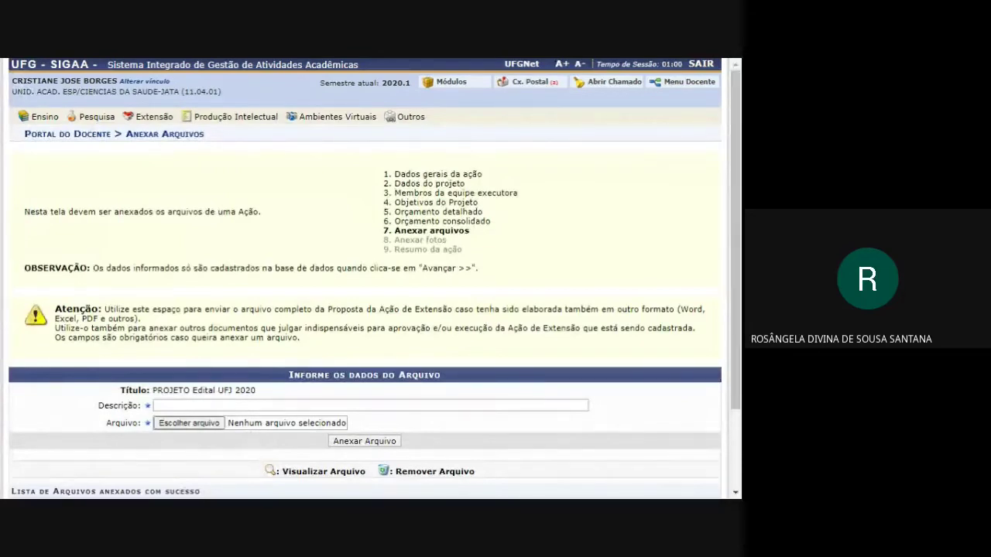
scroll(414, 343, down, 3)
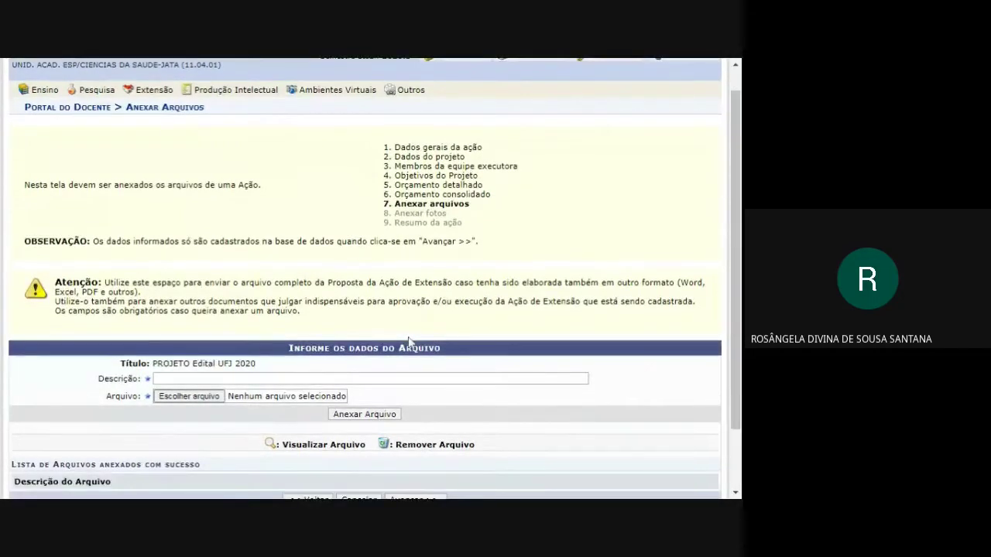
click(159, 305)
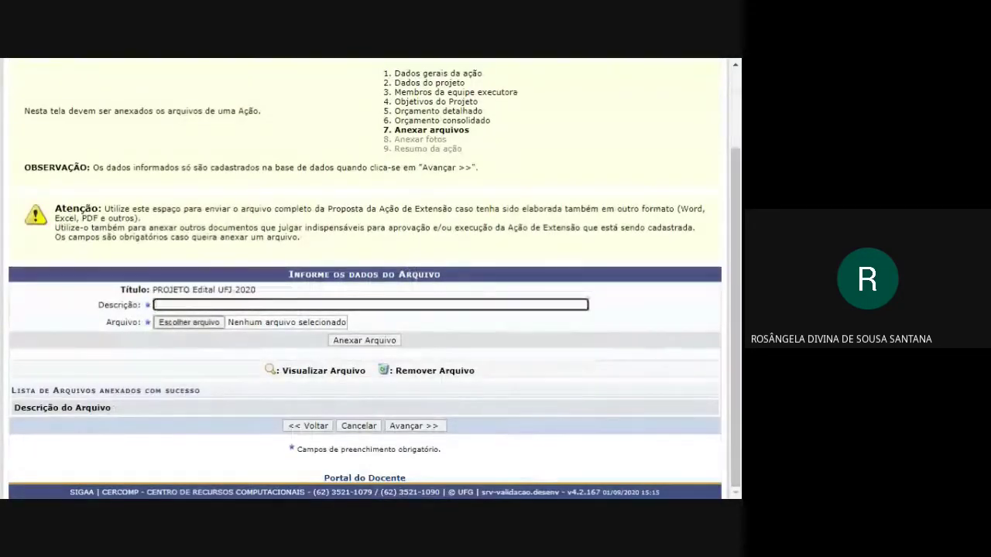
click(174, 323)
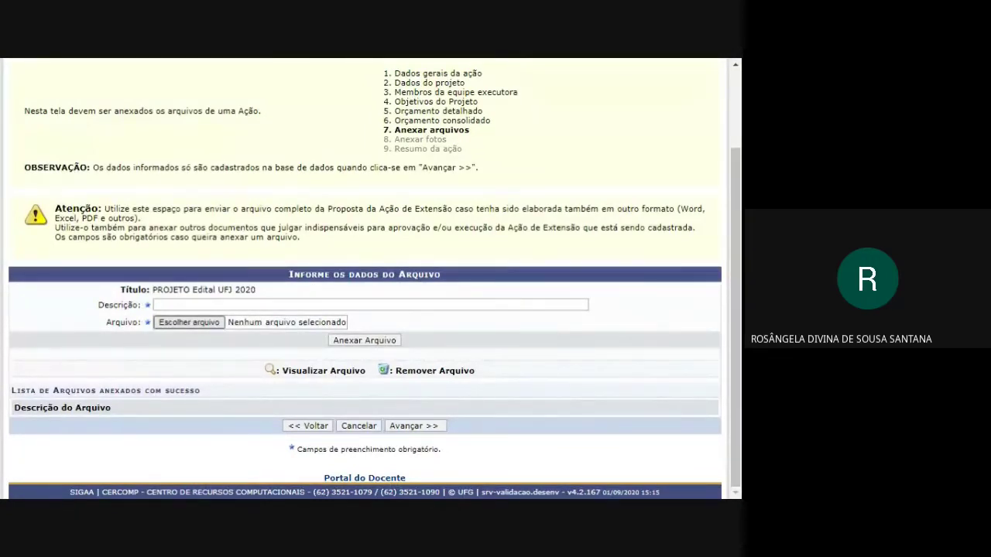
click(174, 305)
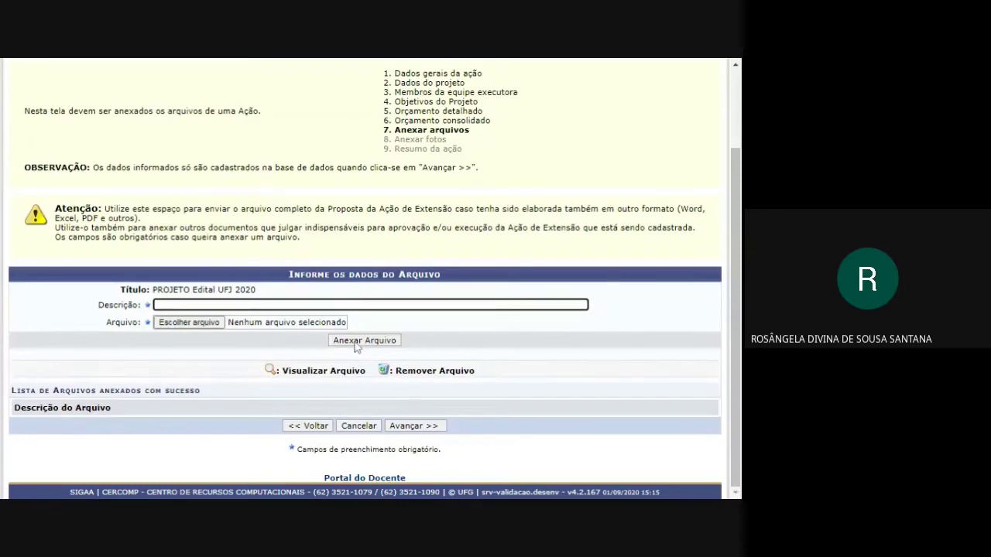
Advance through the file and photo attachment stages to the action summary without attaching anything.
click(414, 426)
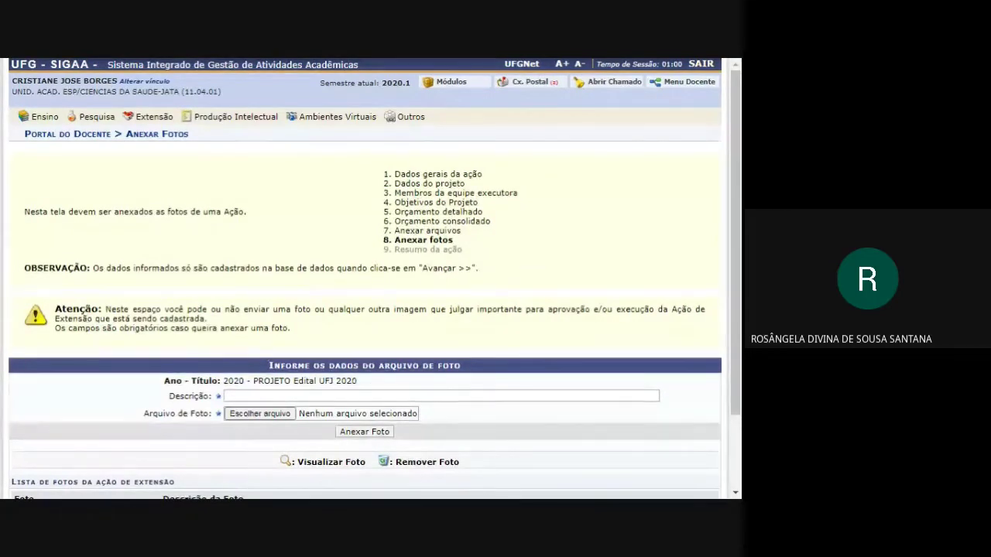
scroll(382, 353, down, 3)
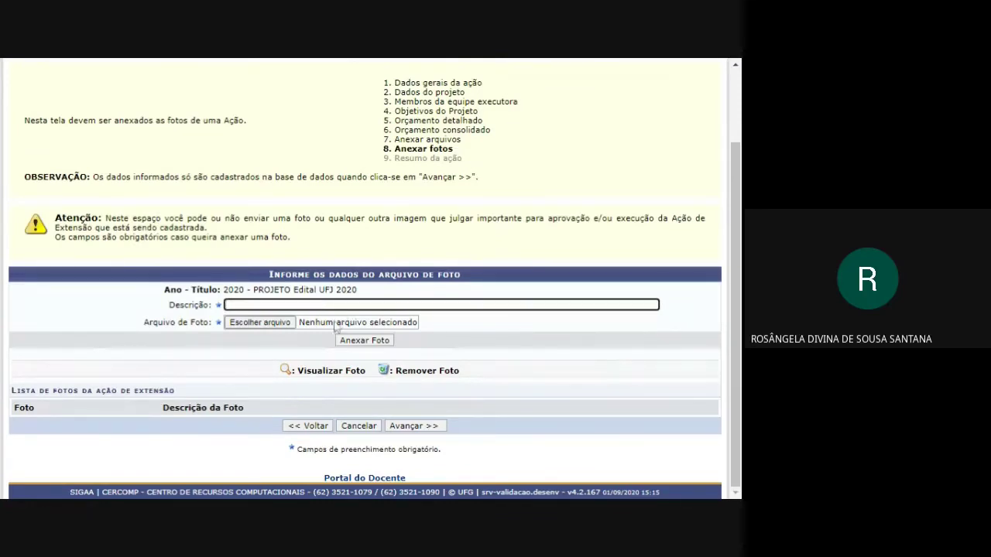
click(416, 428)
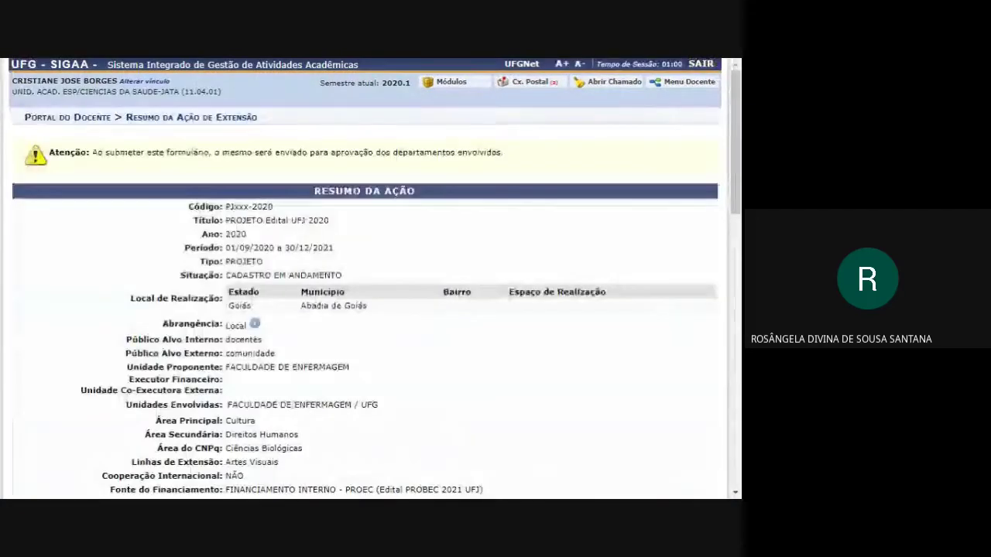
Review the action summary from its general data to the activity schedule and submit the action for approval.
scroll(446, 317, down, 3)
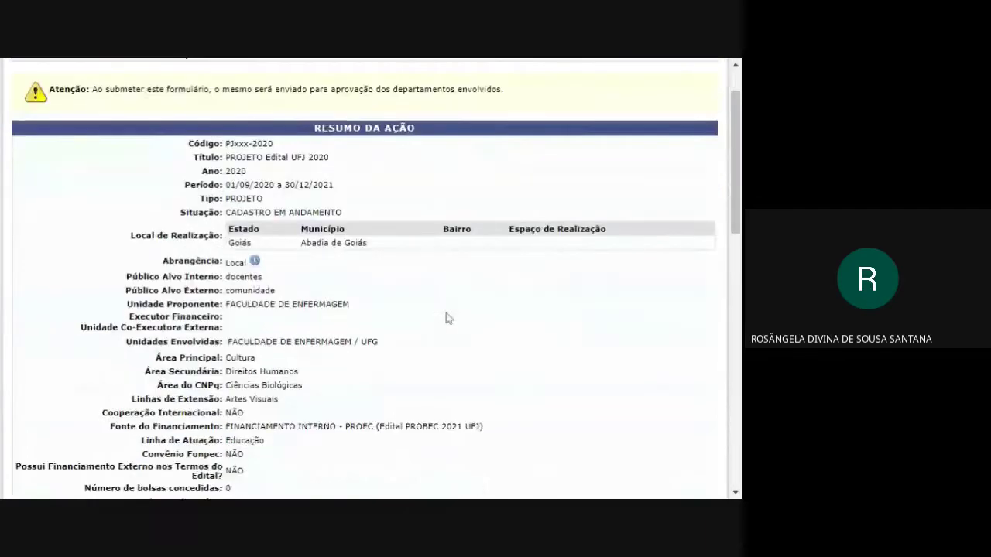
scroll(391, 259, down, 3)
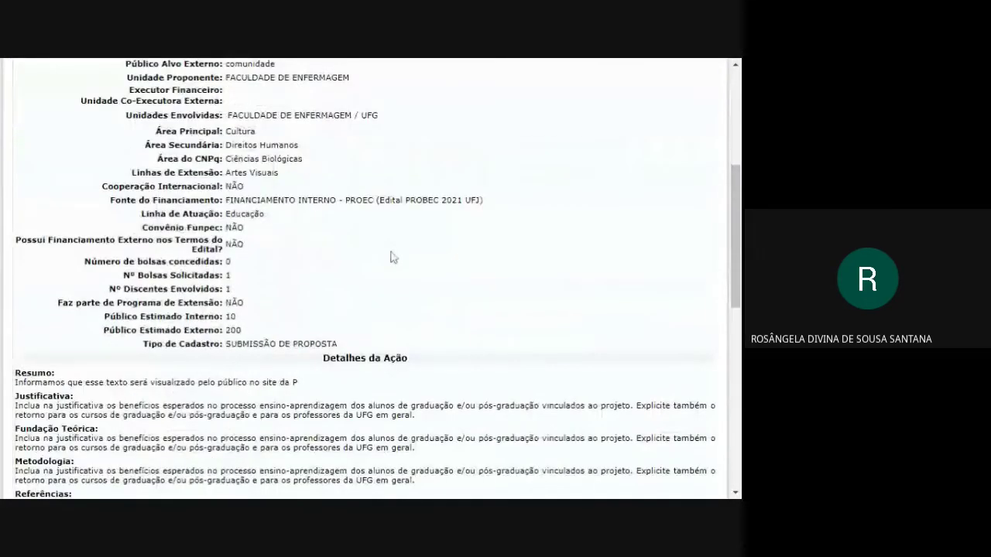
scroll(392, 257, down, 3)
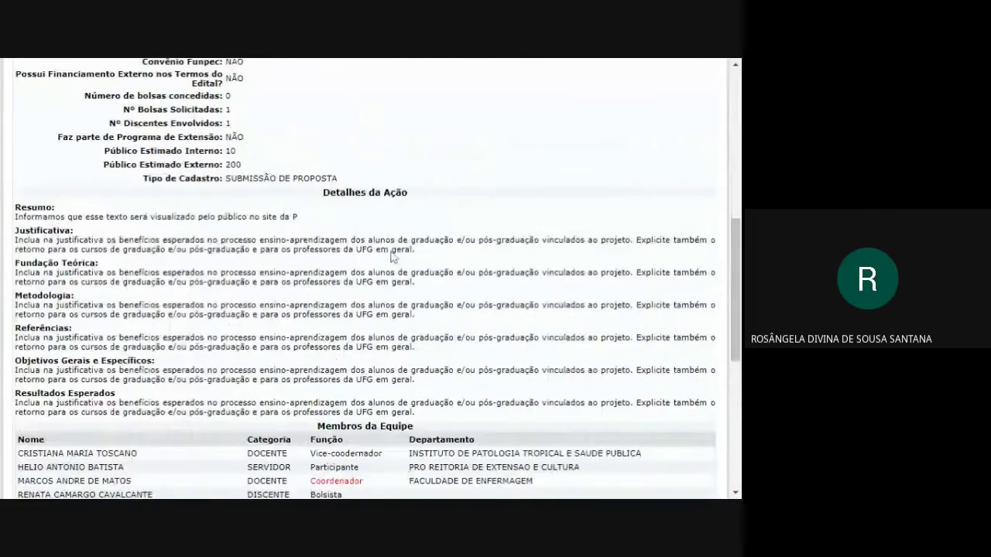
scroll(392, 257, down, 3)
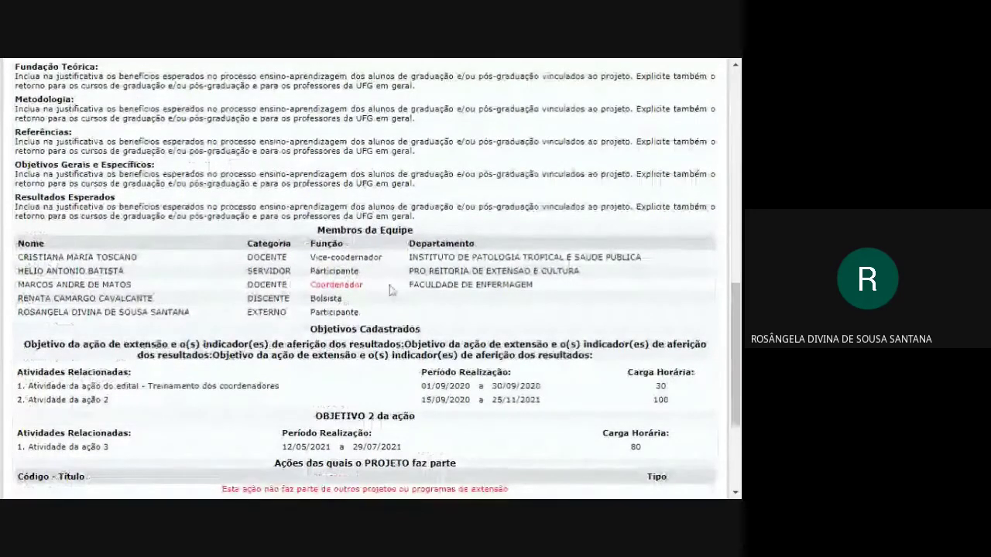
scroll(392, 290, down, 3)
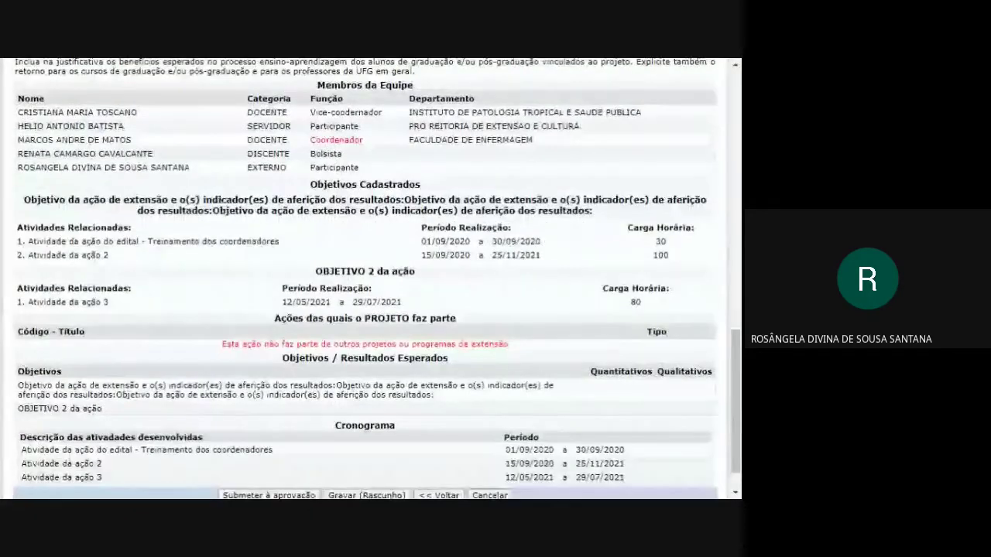
scroll(349, 376, down, 1)
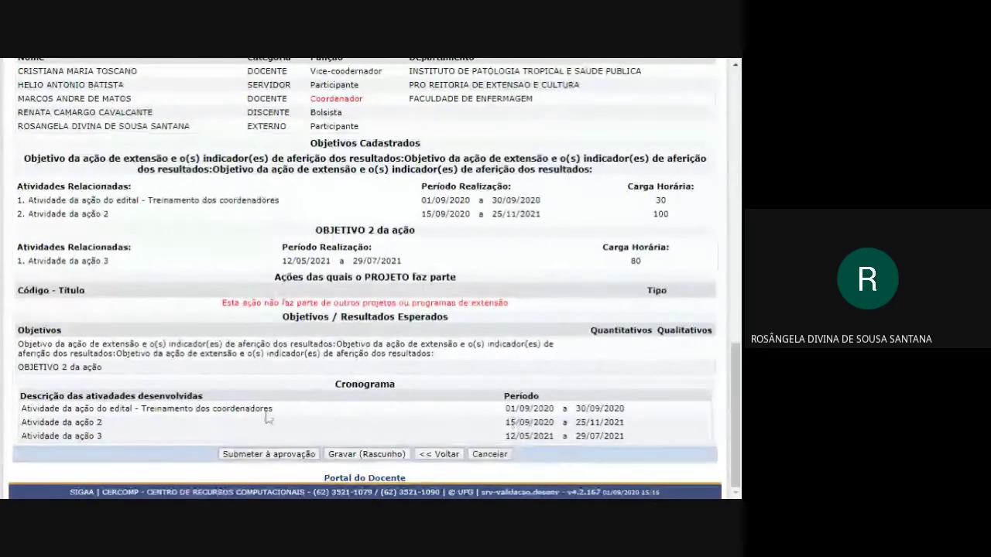
drag(112, 435, 93, 412)
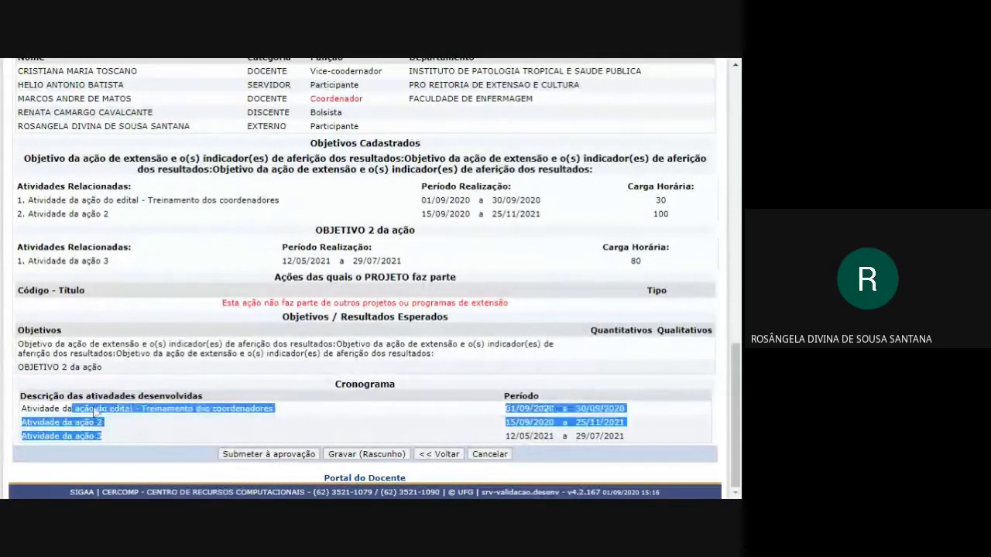
click(231, 428)
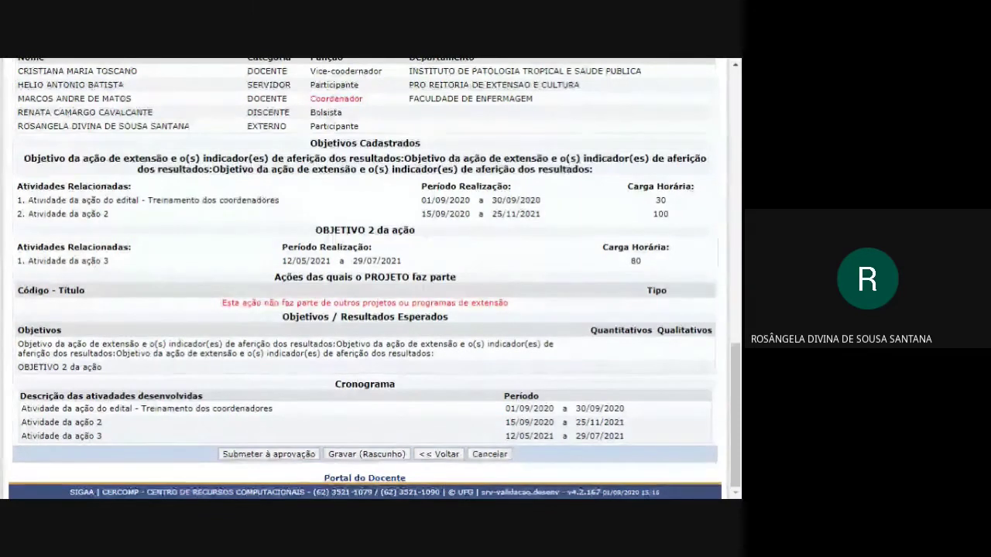
click(276, 458)
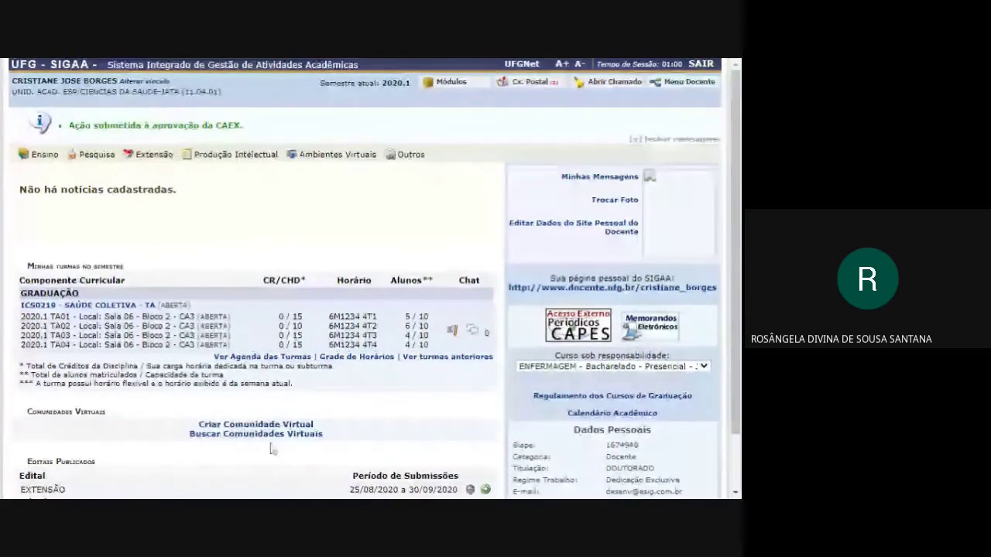
Open the list of own extension actions and look over the coordinated actions and those with participation.
mouse_move(154, 155)
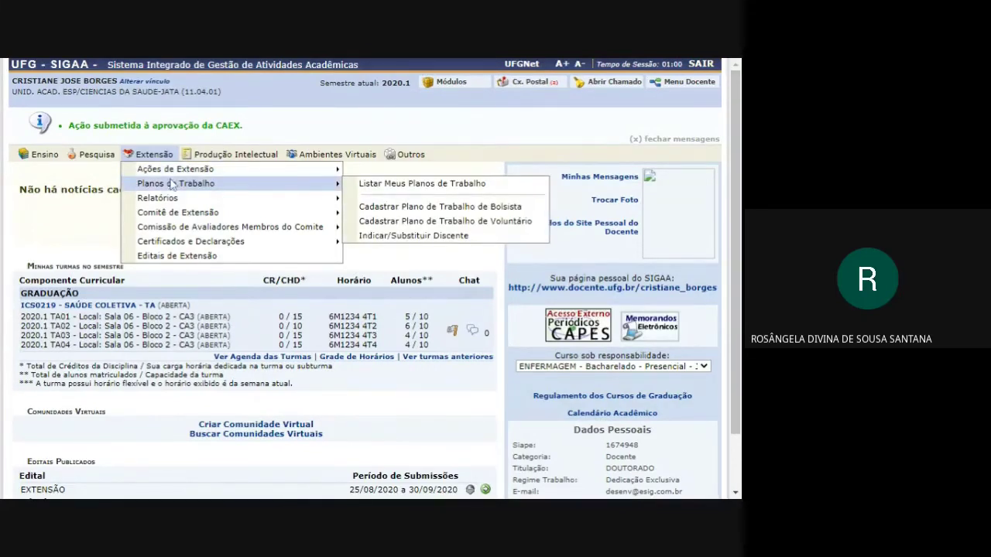
mouse_move(179, 199)
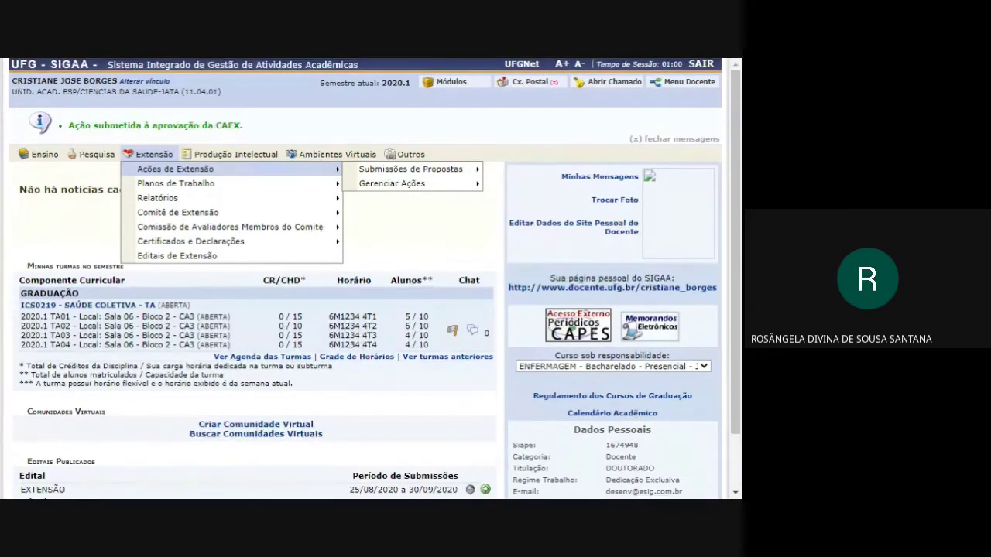
mouse_move(380, 182)
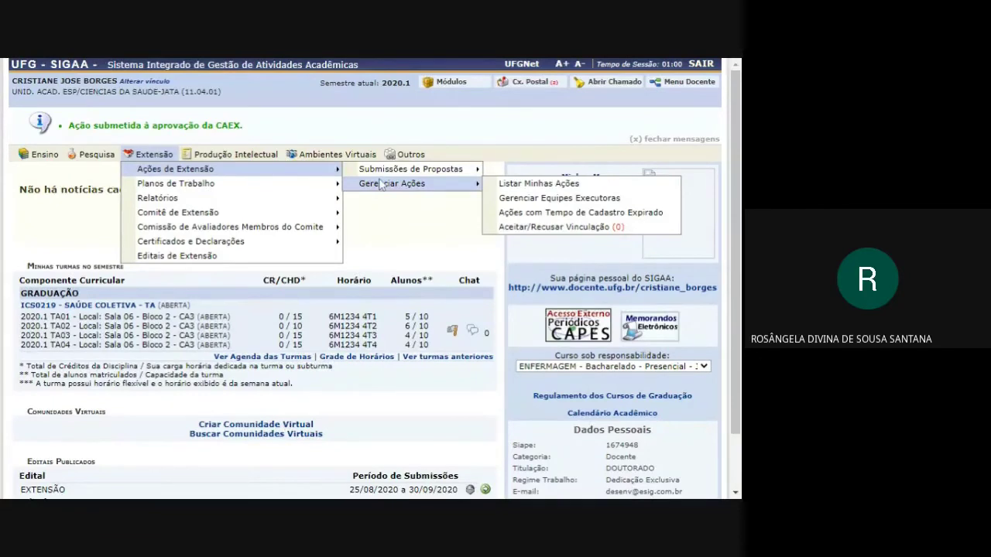
click(502, 186)
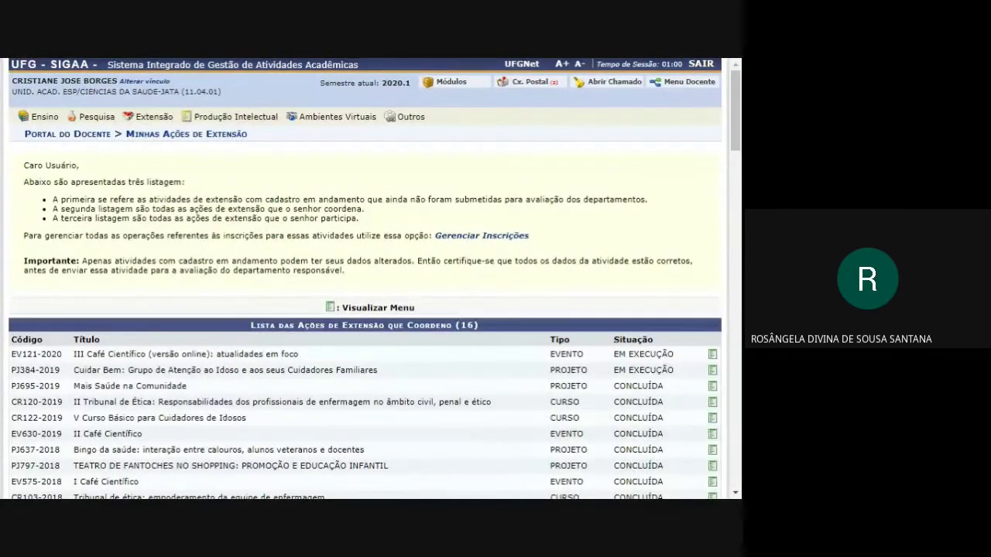
scroll(464, 210, down, 2)
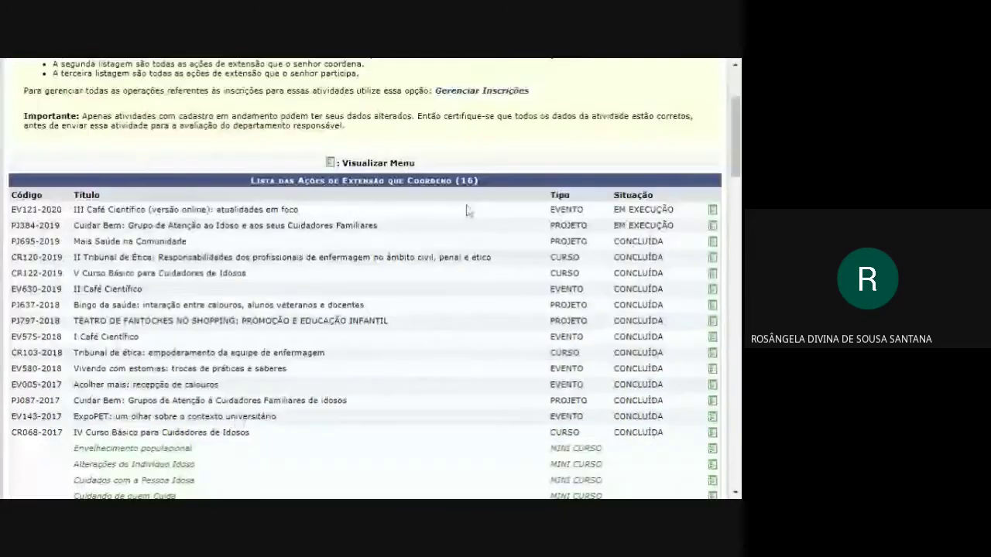
scroll(463, 210, up, 1)
scroll(462, 209, up, 1)
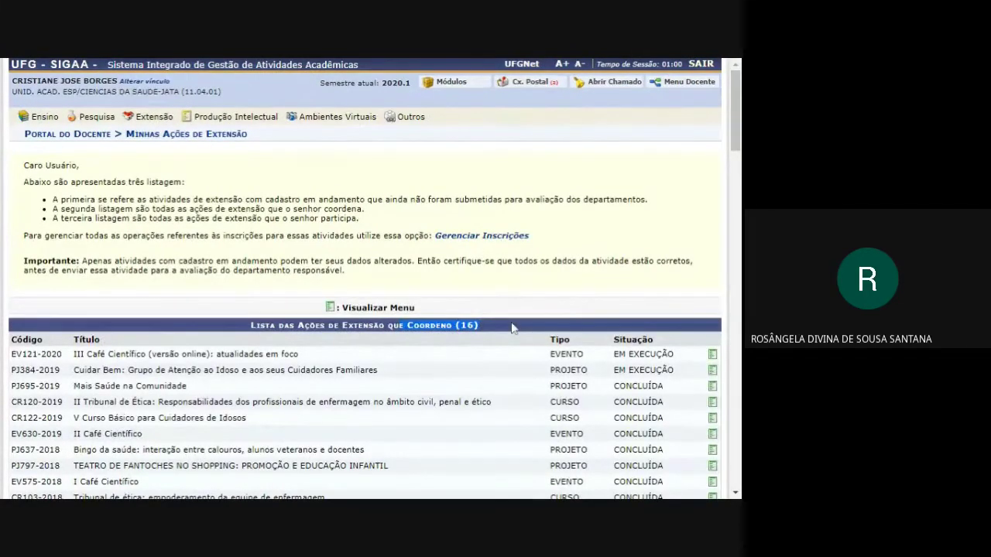
scroll(511, 328, down, 5)
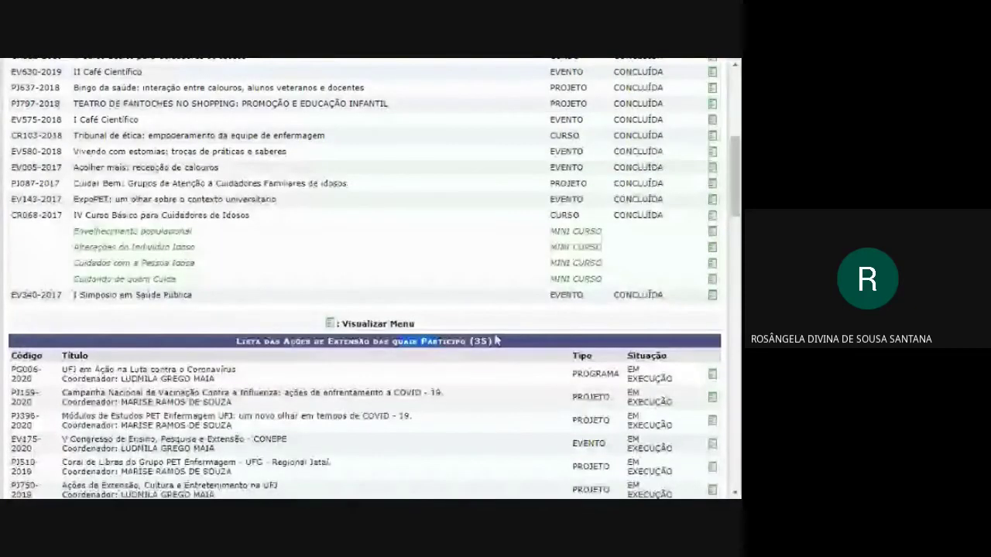
Look through the extension actions with participation and open the program search for the coordinated action III Café Científico (EV121-2020).
scroll(499, 344, down, 15)
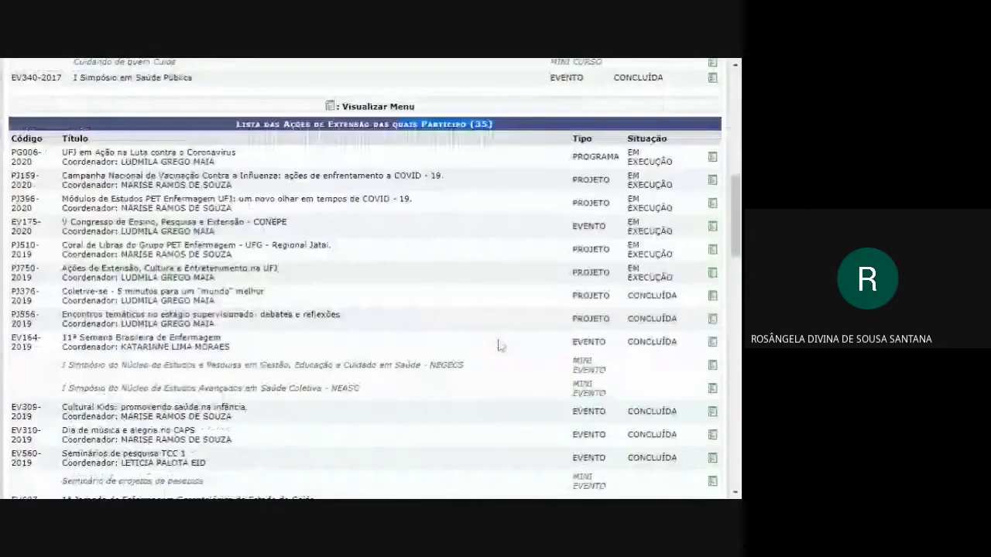
scroll(499, 345, down, 4)
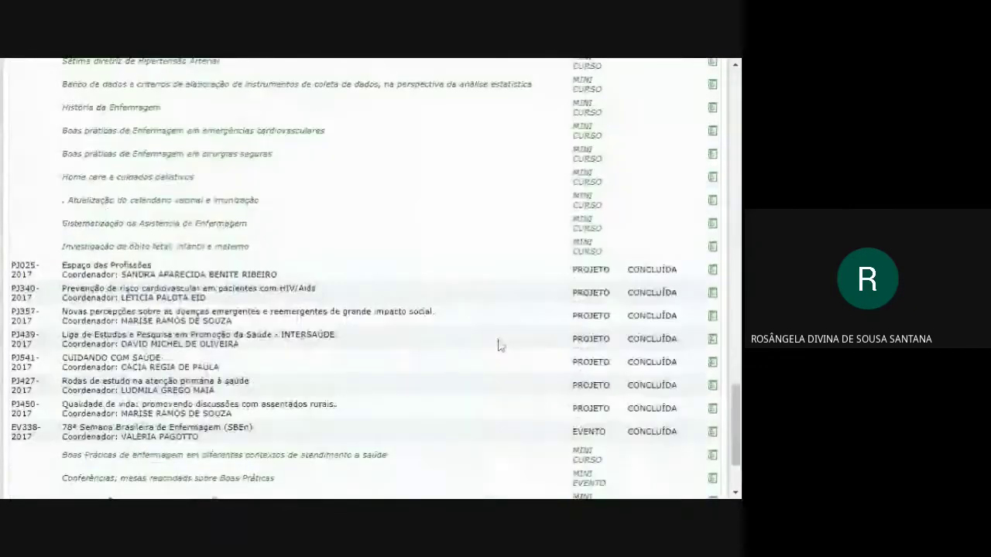
scroll(500, 345, up, 15)
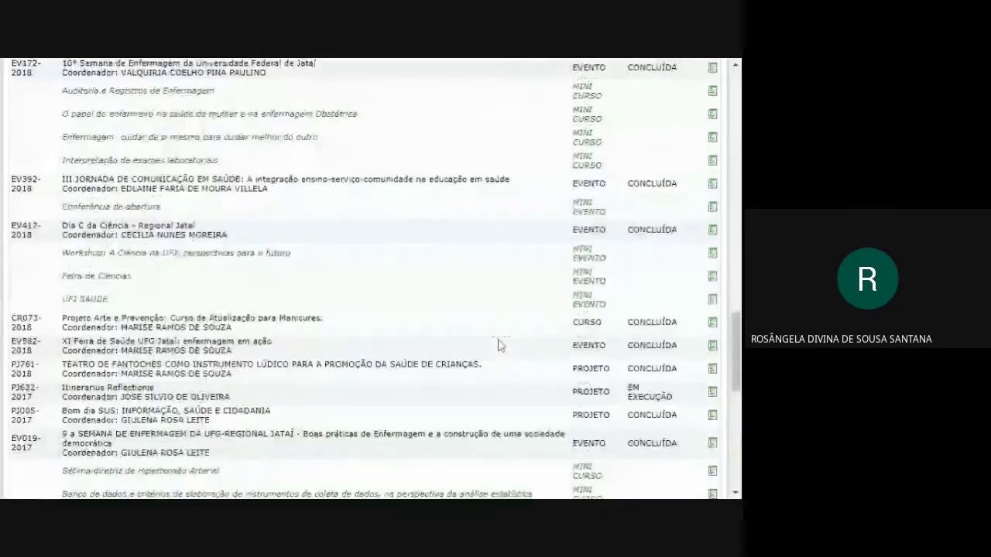
scroll(499, 345, up, 4)
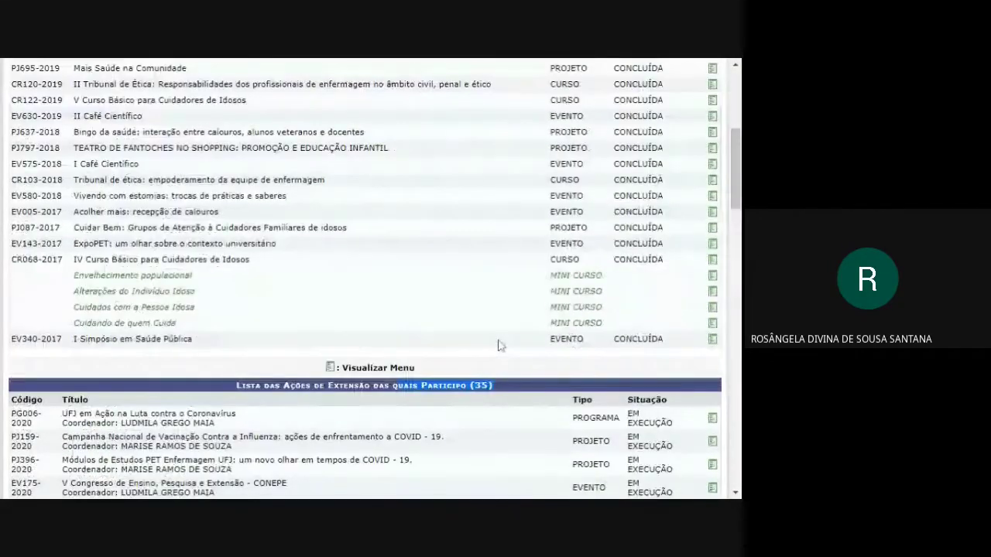
scroll(499, 345, up, 2)
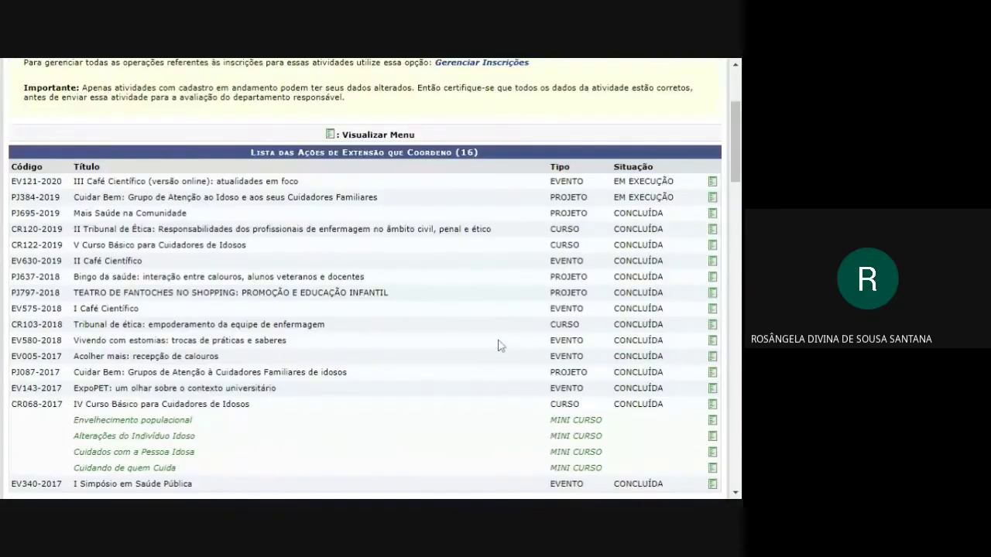
click(712, 183)
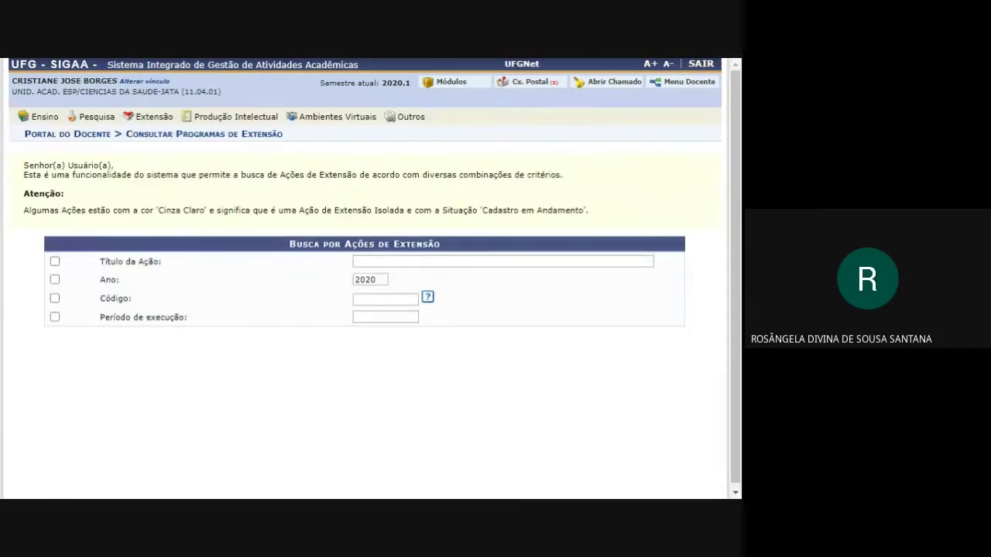
Search for extension programs in execution whose action title contains "ufg".
scroll(23, 194, down, 1)
click(54, 189)
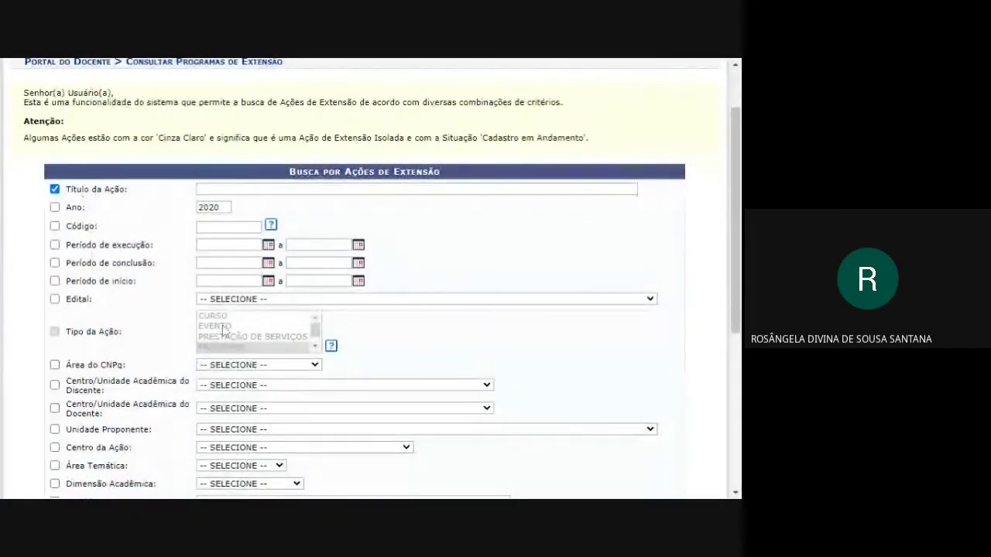
click(372, 189)
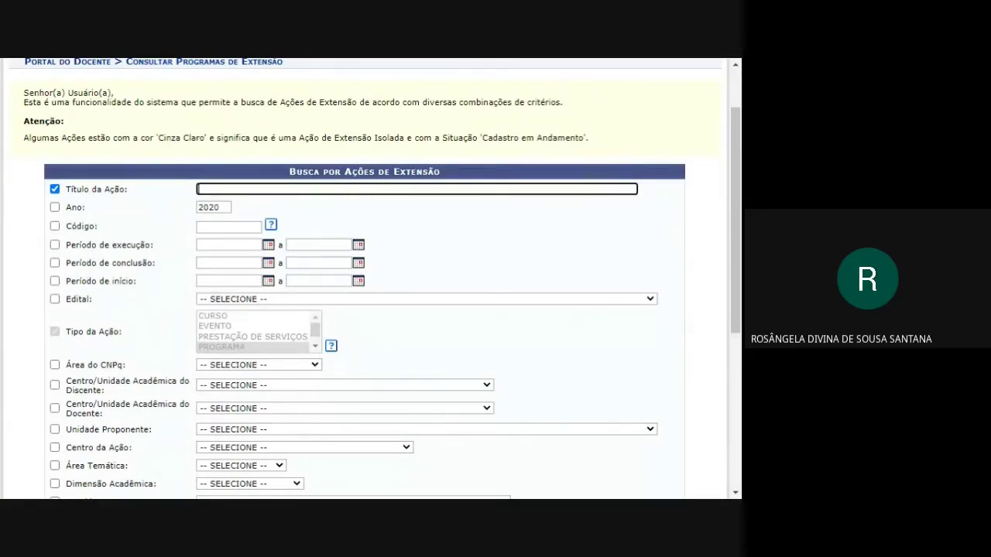
text(ufg)
scroll(411, 237, down, 5)
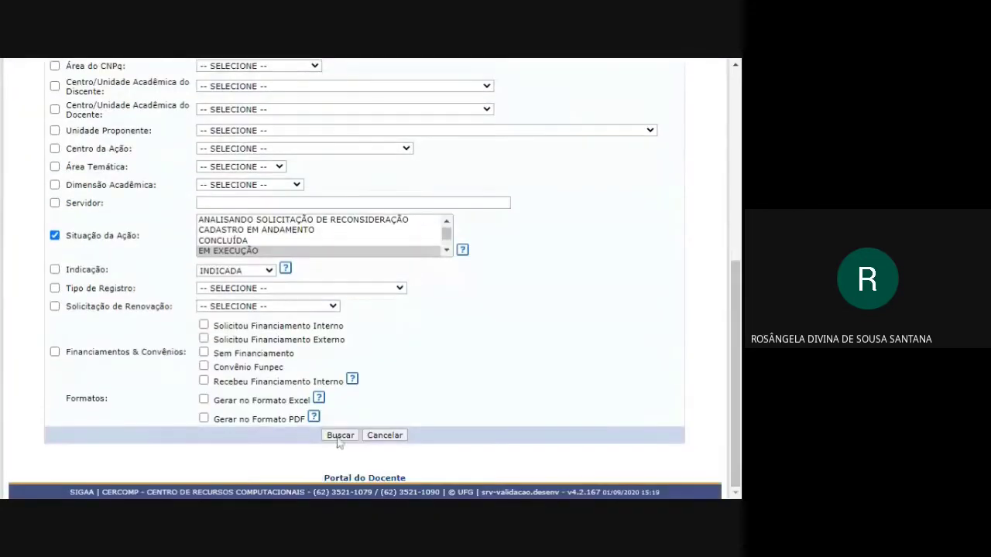
click(339, 437)
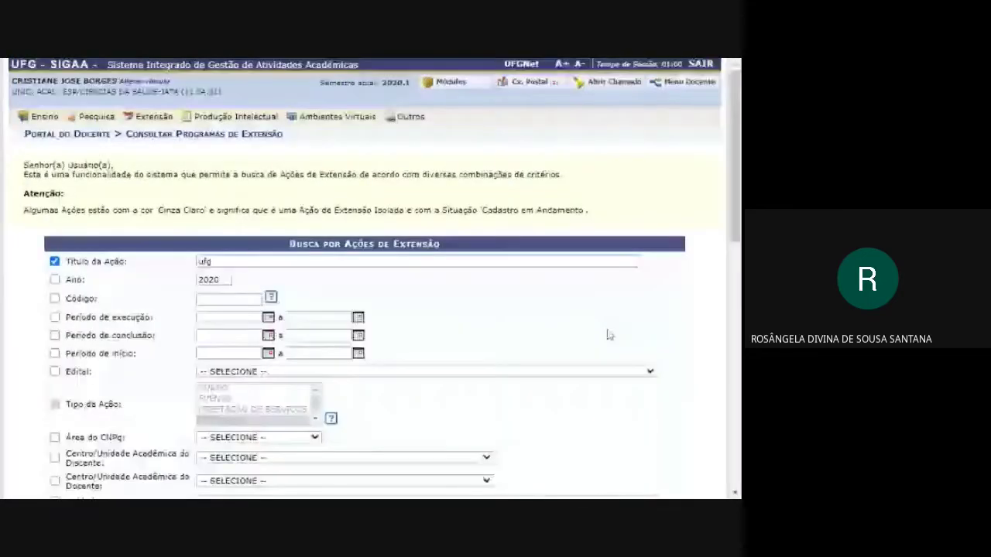
Mark the program UFG COM A ESCOLA (PG011-2019) among the located actions and try to link it to the extension action.
scroll(608, 334, down, 10)
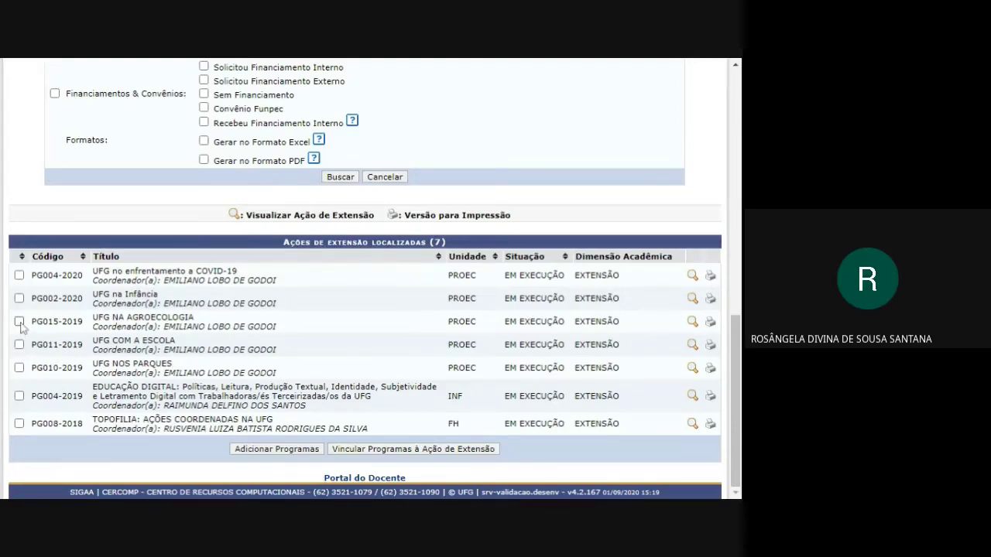
scroll(407, 376, up, 10)
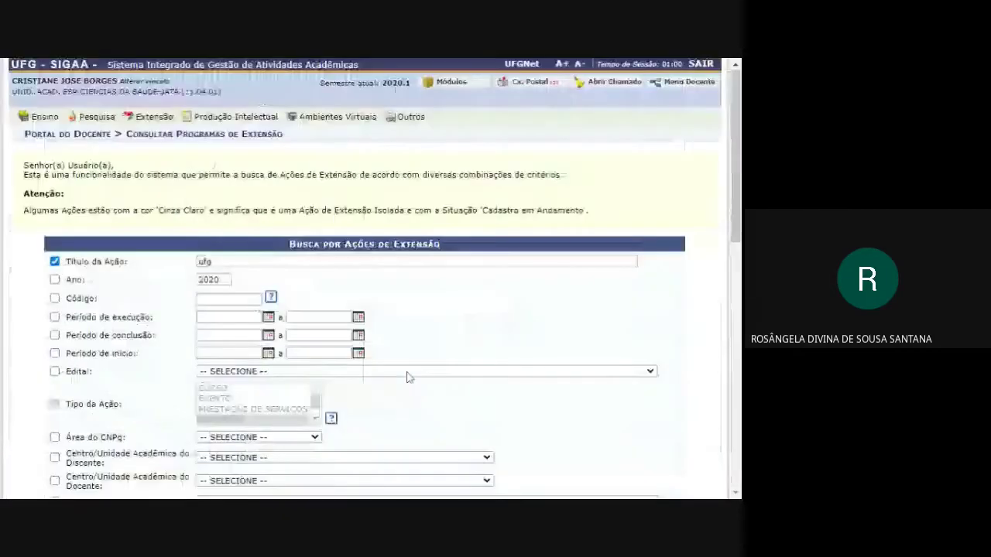
scroll(406, 376, down, 10)
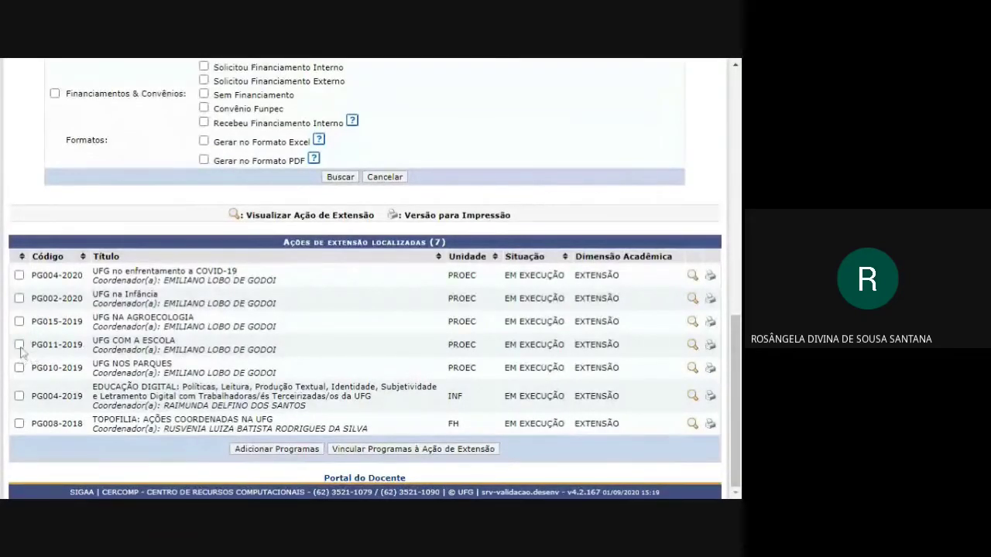
click(19, 346)
click(345, 452)
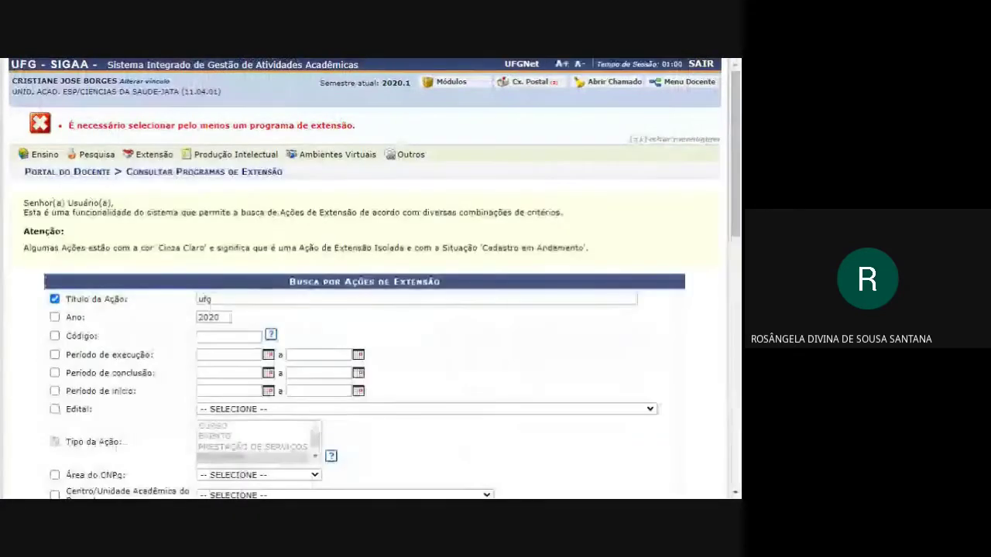
Add the marked program UFG COM A ESCOLA to the added programs and check its title in that list.
scroll(380, 416, down, 10)
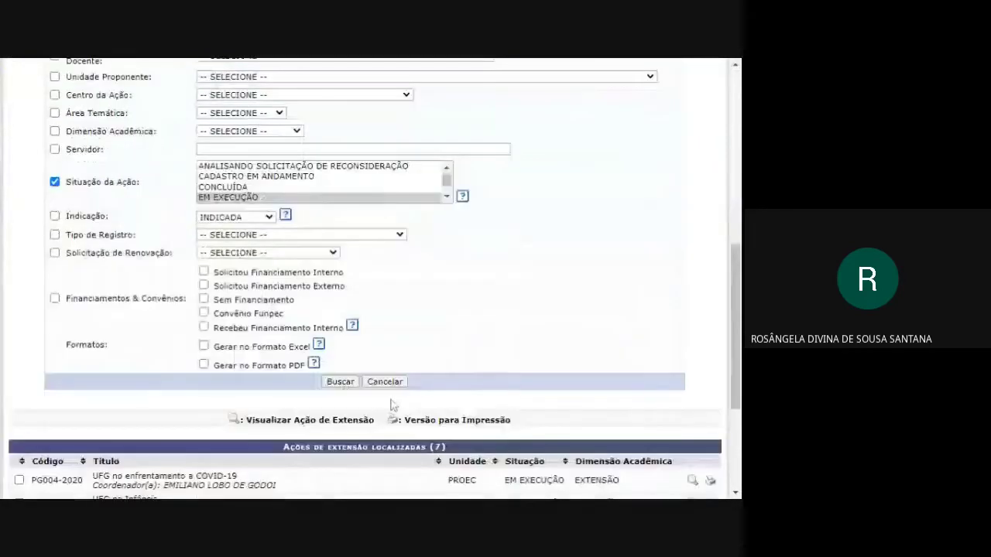
scroll(392, 405, down, 4)
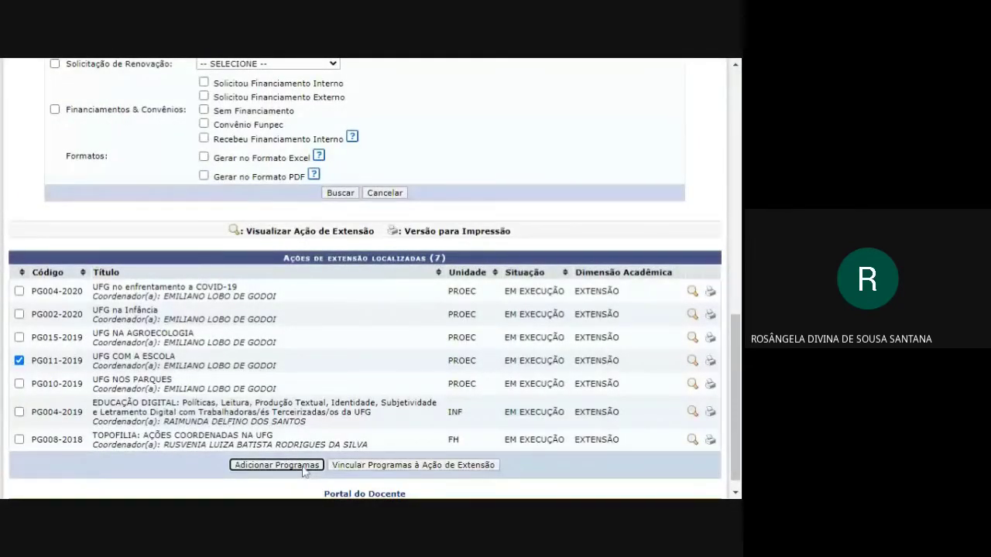
click(277, 465)
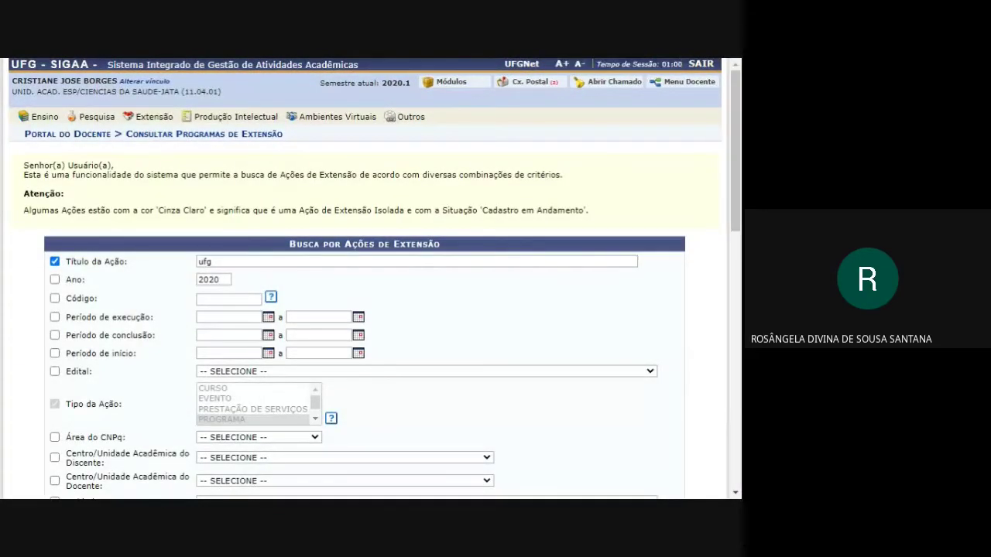
scroll(302, 472, down, 10)
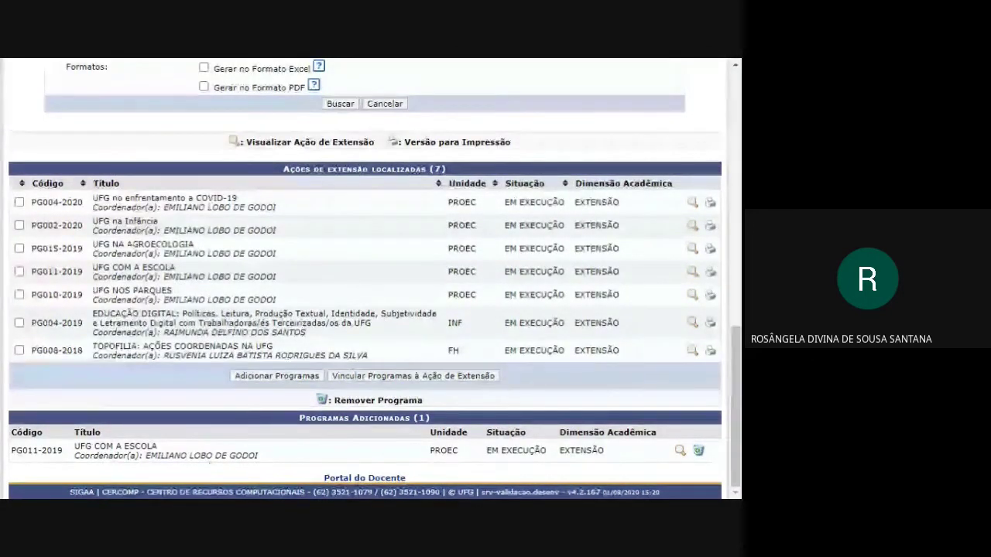
drag(258, 457, 74, 446)
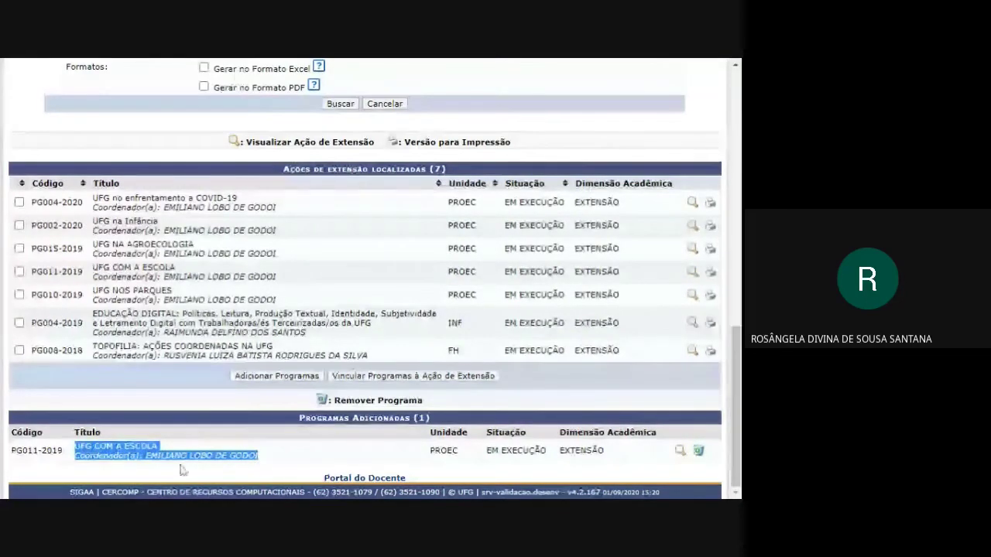
drag(159, 447, 72, 447)
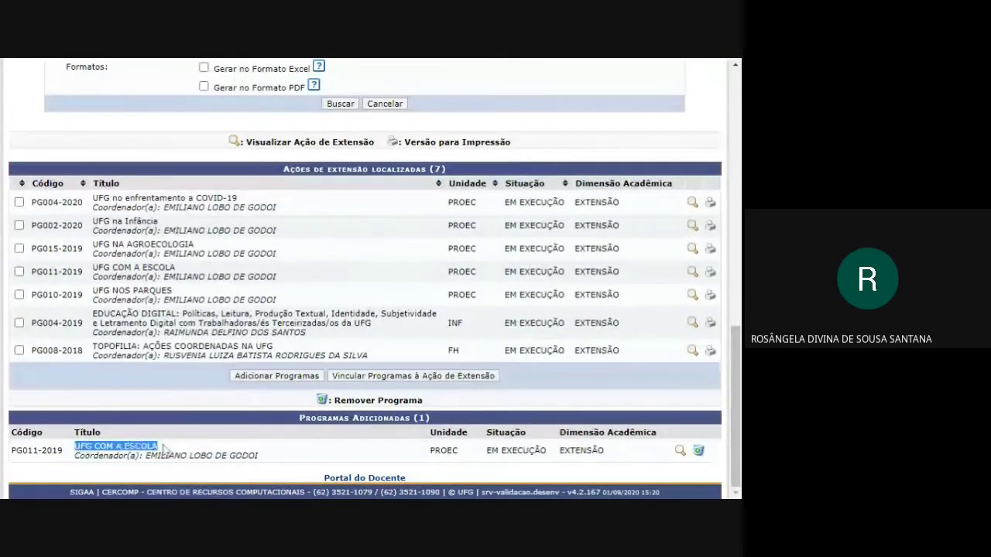
click(194, 449)
Leave the program search and return to the list of own extension actions.
scroll(194, 449, up, 1)
scroll(194, 449, up, 5)
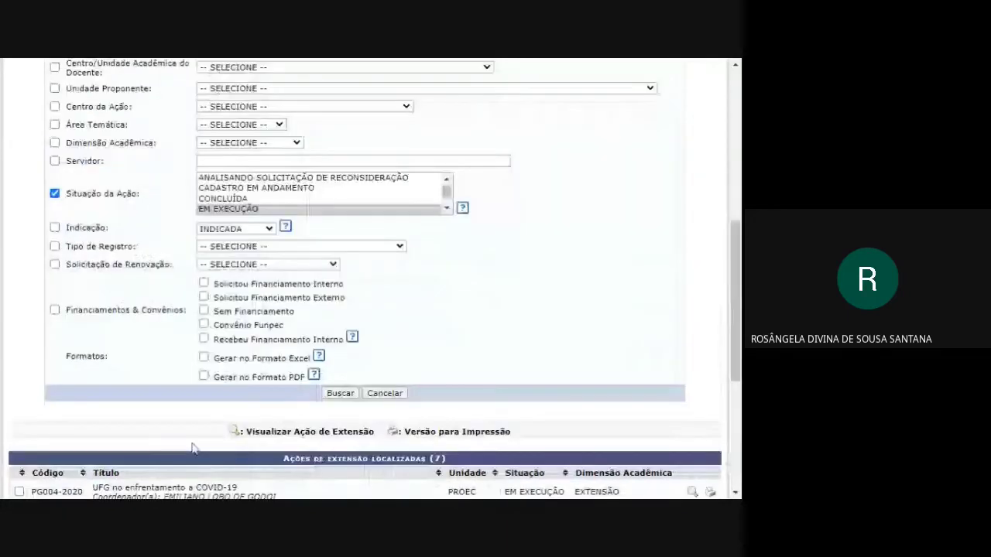
scroll(330, 301, up, 8)
scroll(330, 301, up, 1)
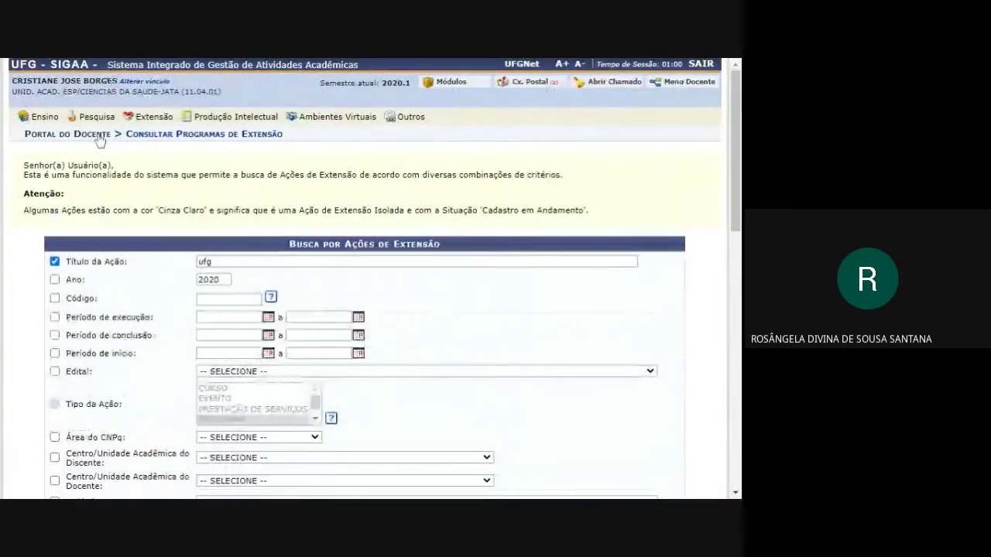
click(149, 117)
mouse_move(197, 134)
mouse_move(395, 146)
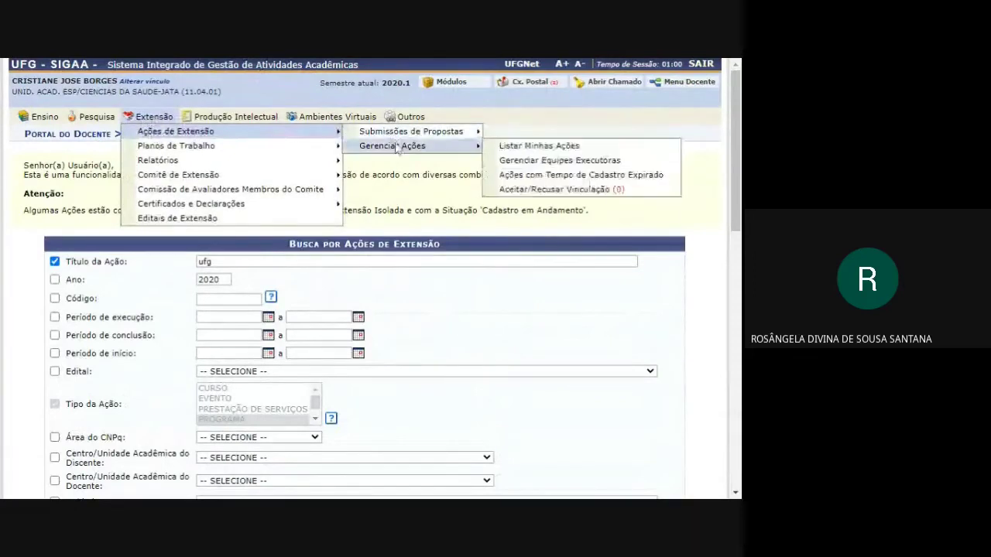
click(539, 147)
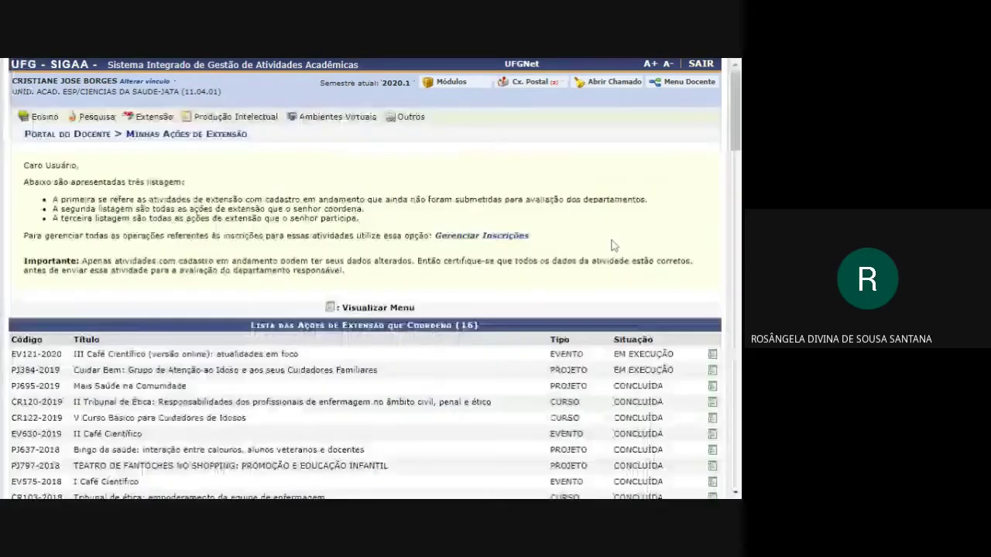
Open the funding data of III Café Científico and replace self-funding with UFG funding through PROEC.
scroll(177, 360, down, 2)
click(178, 281)
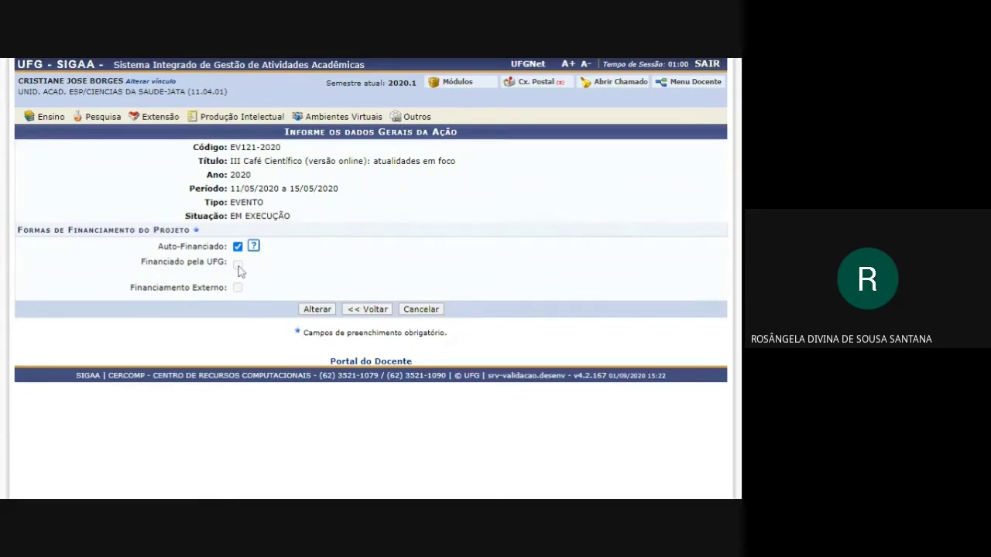
key(space)
click(238, 264)
click(413, 304)
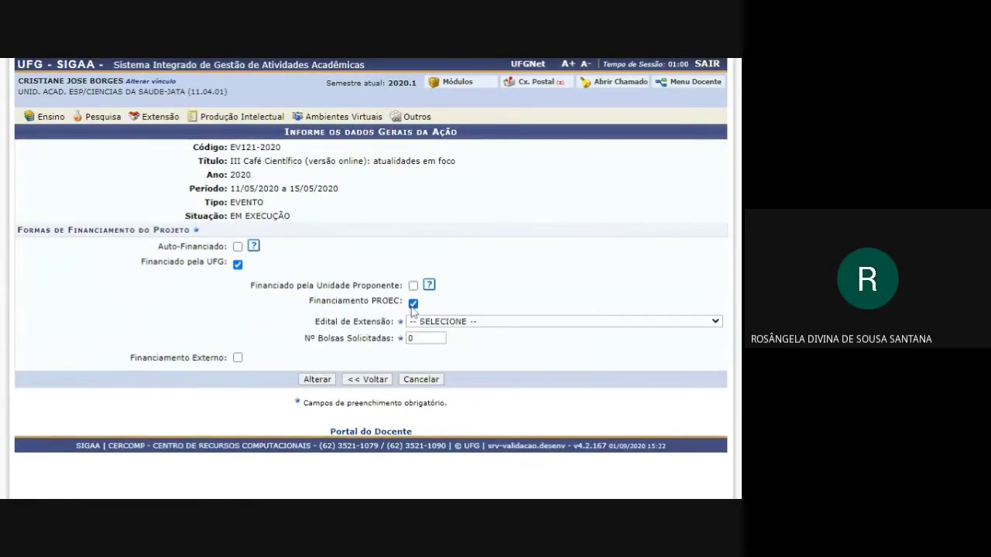
Choose the call Edital PROBEC 2021 UFJ with the line of action Educação, request 1 scholarship and submit the funding change.
click(462, 323)
click(461, 336)
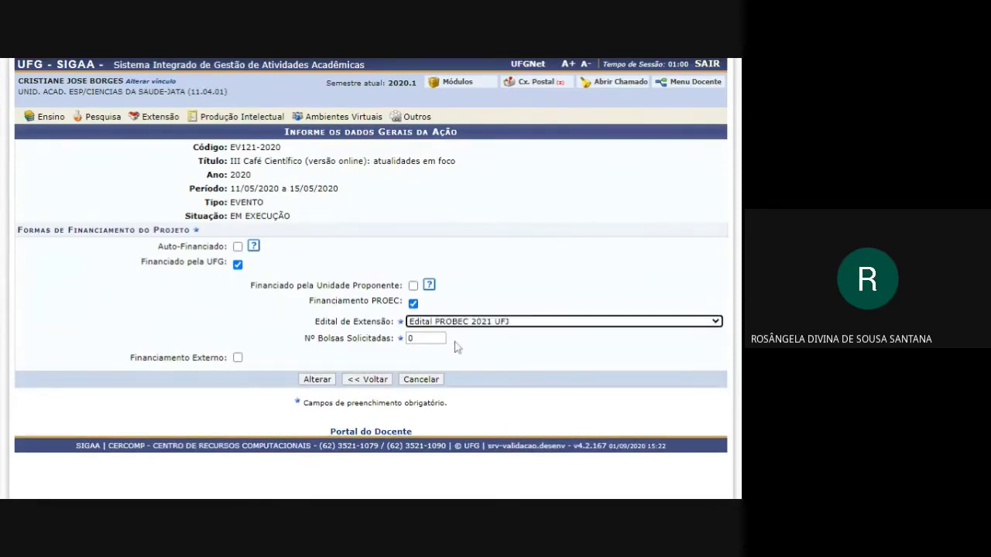
click(438, 342)
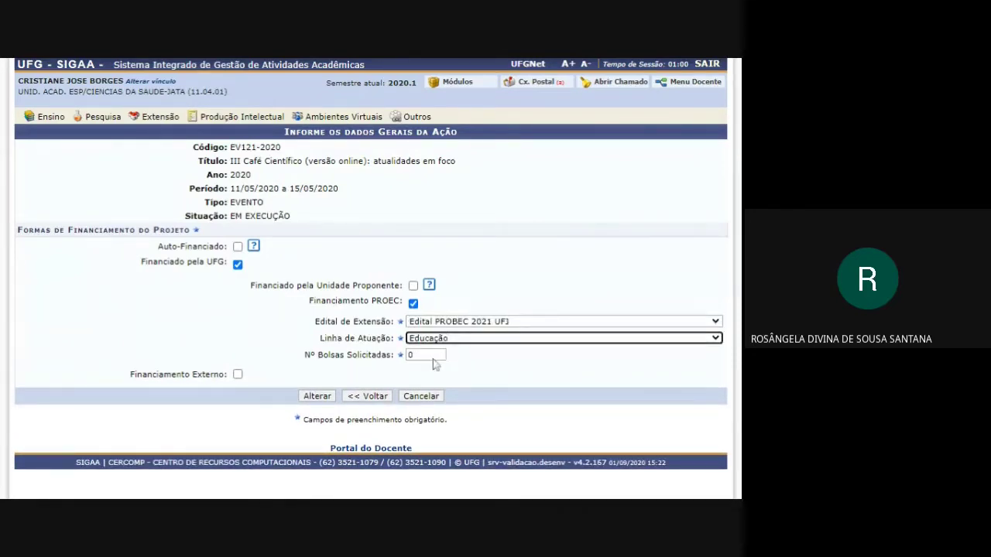
click(434, 354)
drag(412, 354, 403, 361)
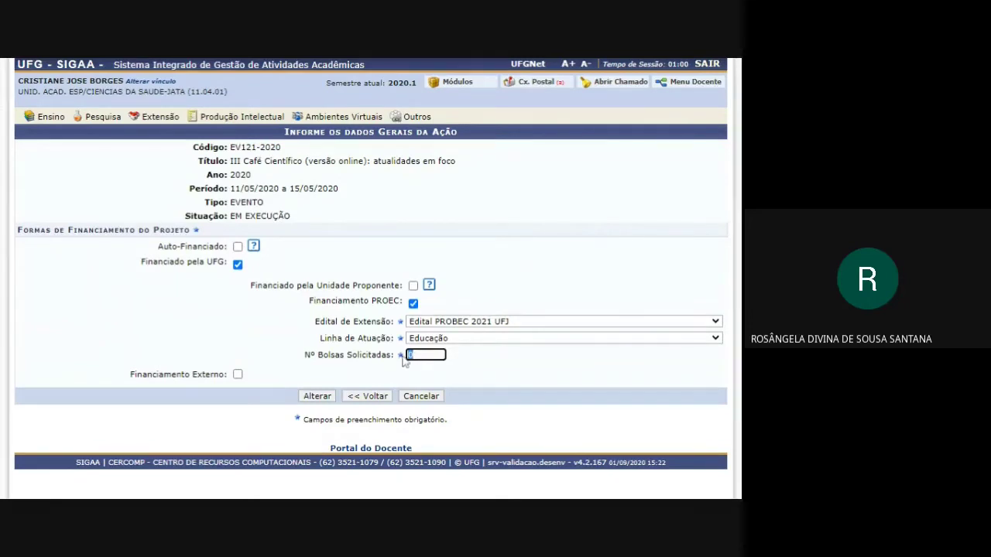
text(1)
click(503, 355)
click(319, 396)
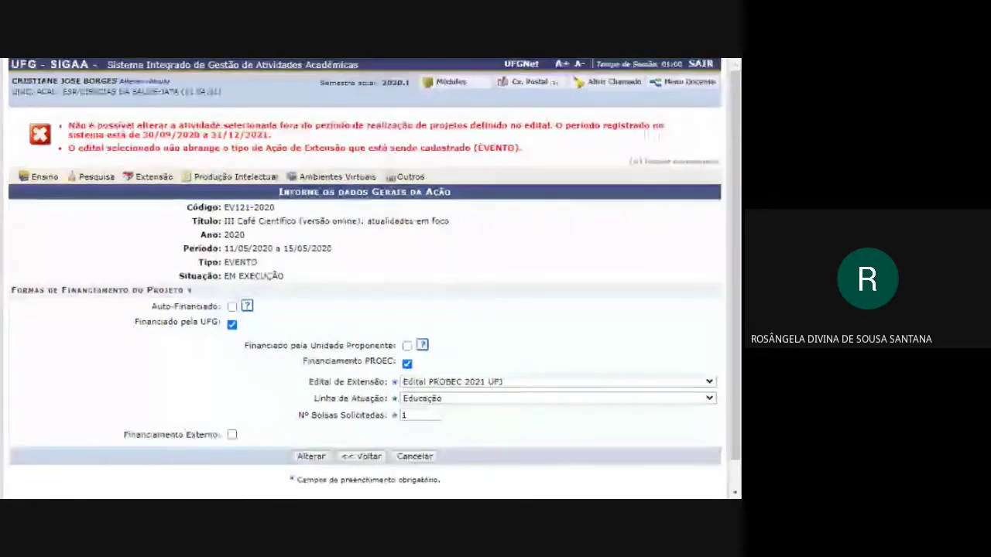
Examine the error messages on the call's project period and action type against the action's own period, status and title.
drag(553, 125, 267, 136)
click(270, 137)
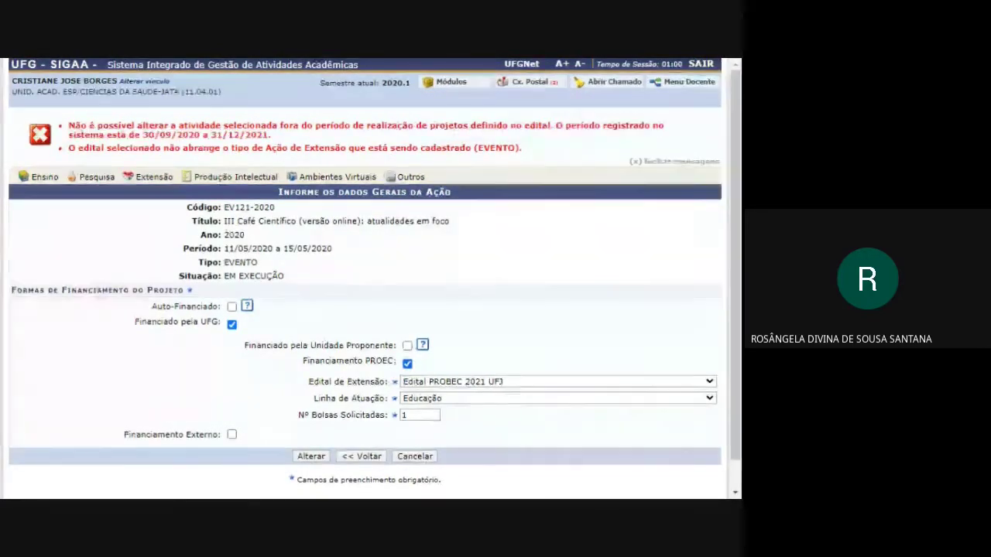
drag(373, 147, 525, 150)
click(585, 278)
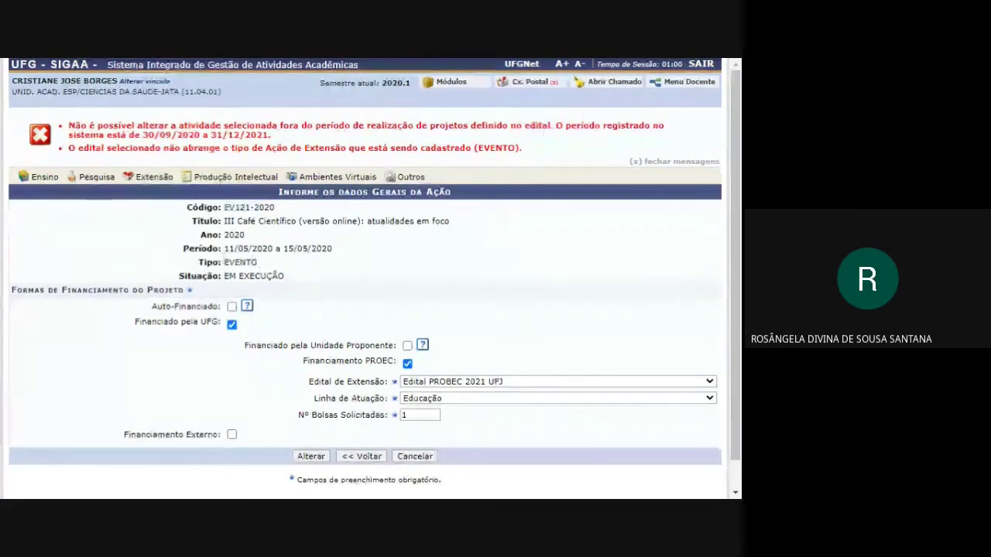
drag(223, 249, 346, 251)
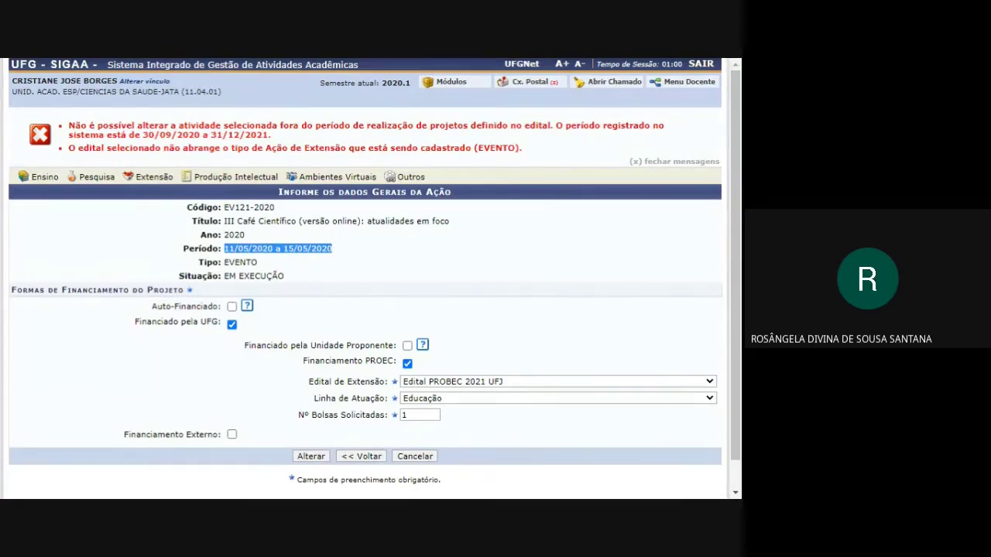
drag(285, 276, 178, 276)
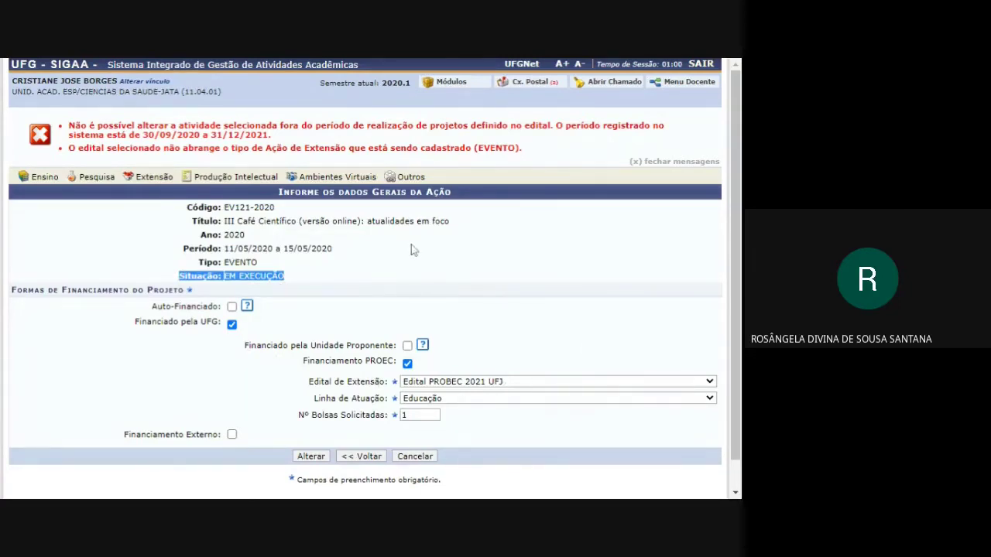
mouse_move(87, 182)
drag(223, 222, 475, 224)
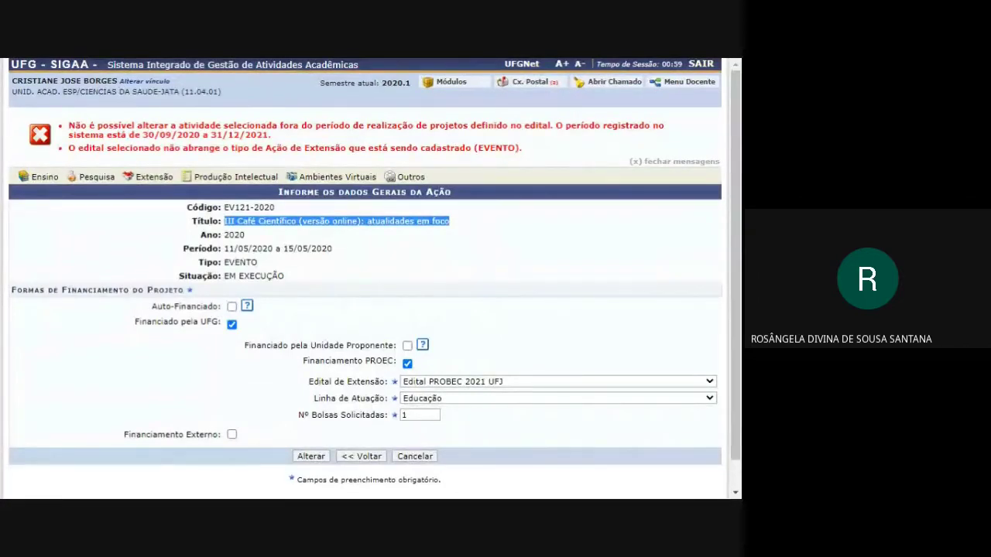
Leave the funding change of III Café Científico and return to the list of own extension actions.
click(362, 456)
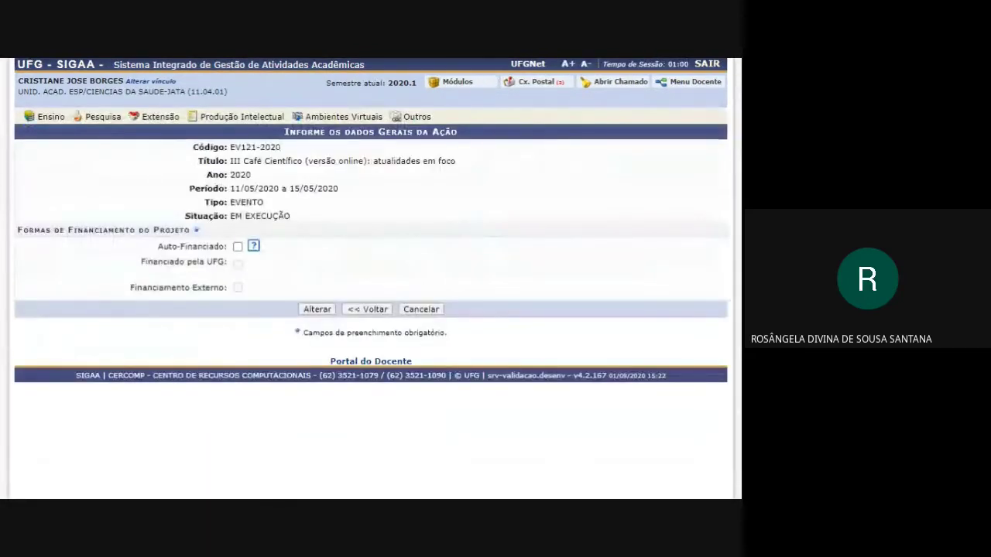
click(316, 310)
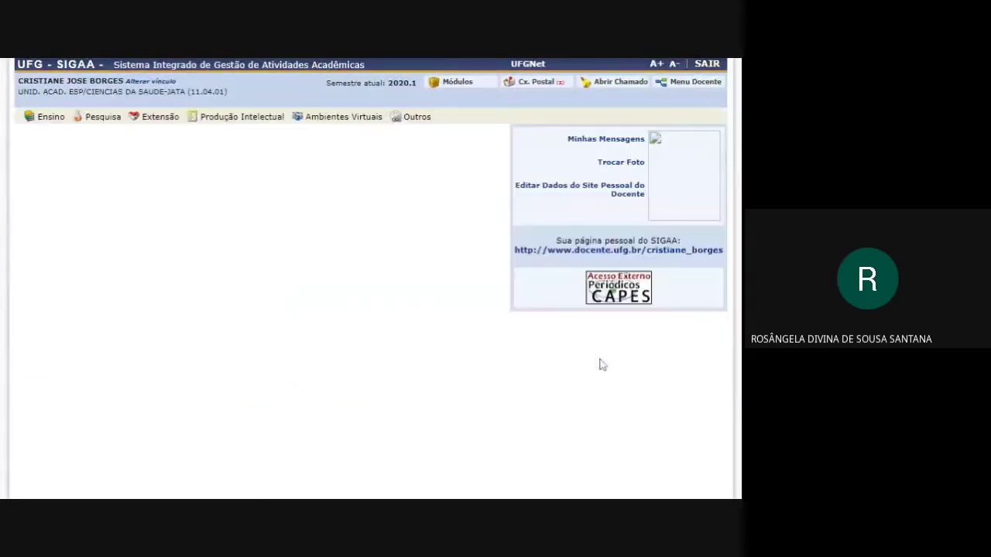
mouse_move(166, 131)
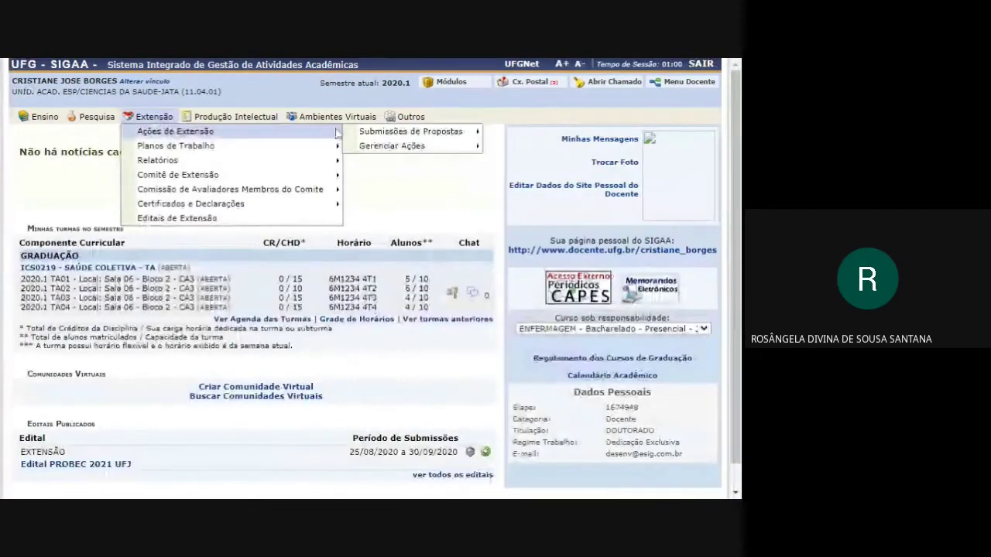
mouse_move(436, 148)
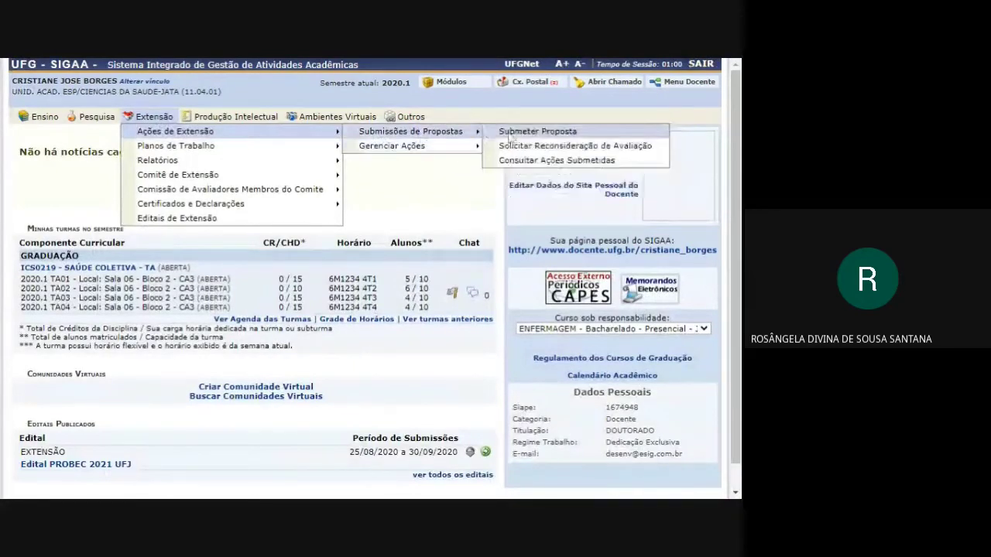
click(506, 147)
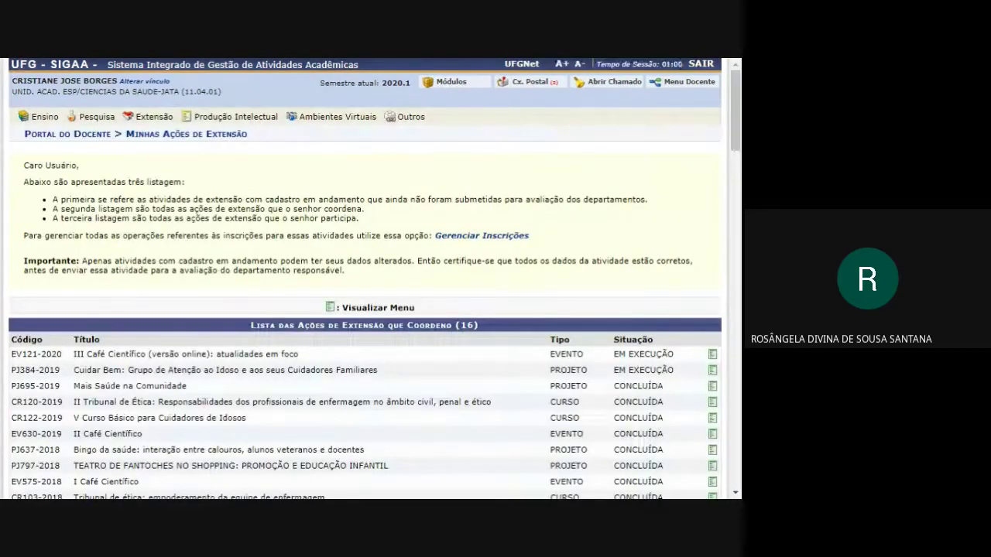
Open the project objectives of III Café Científico (versão online) and look through the related activities.
scroll(719, 287, down, 2)
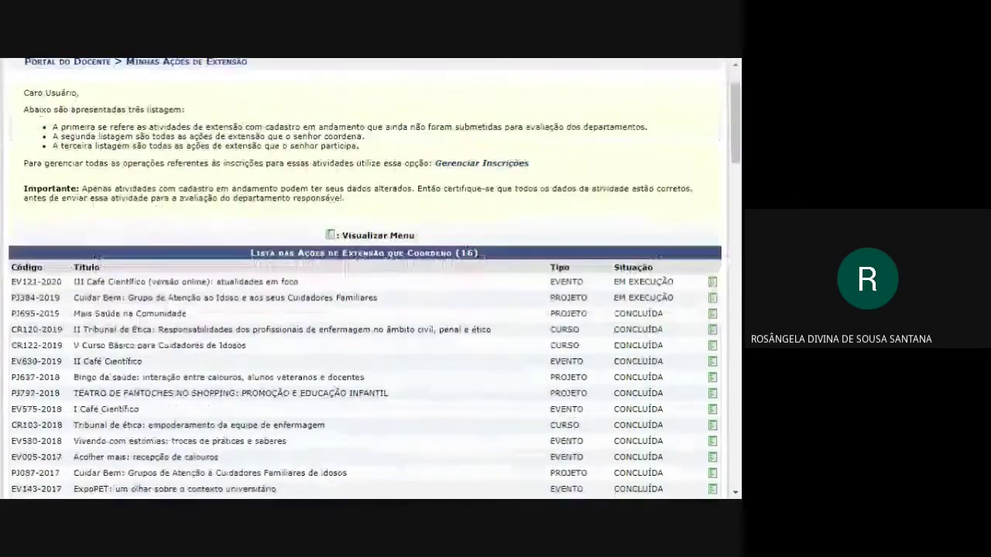
click(712, 283)
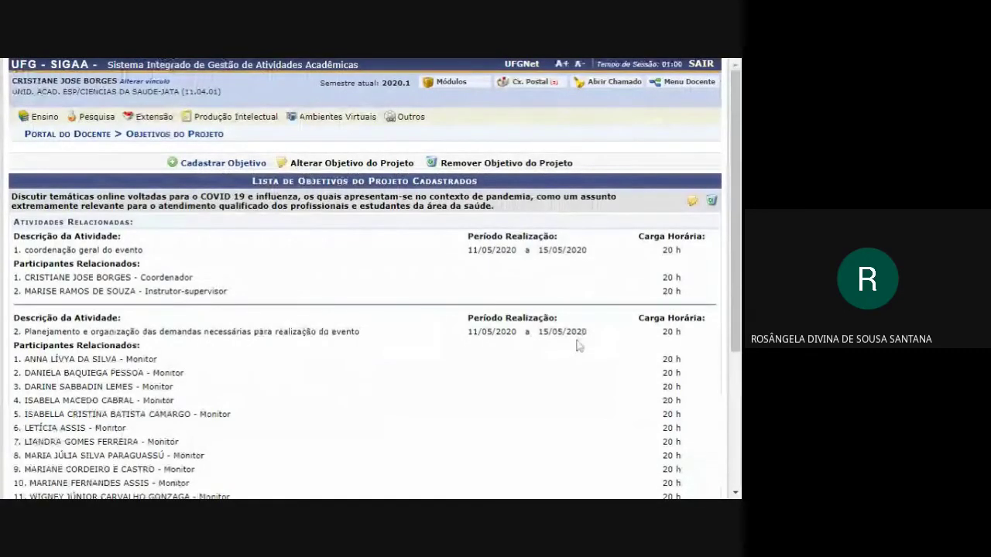
scroll(579, 346, down, 1)
scroll(576, 346, up, 1)
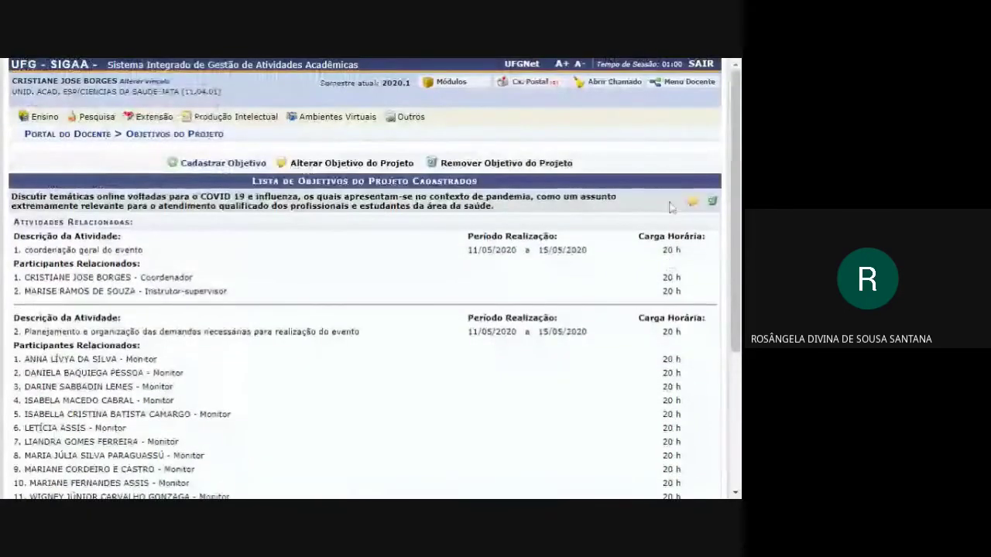
scroll(655, 214, down, 2)
scroll(655, 215, up, 2)
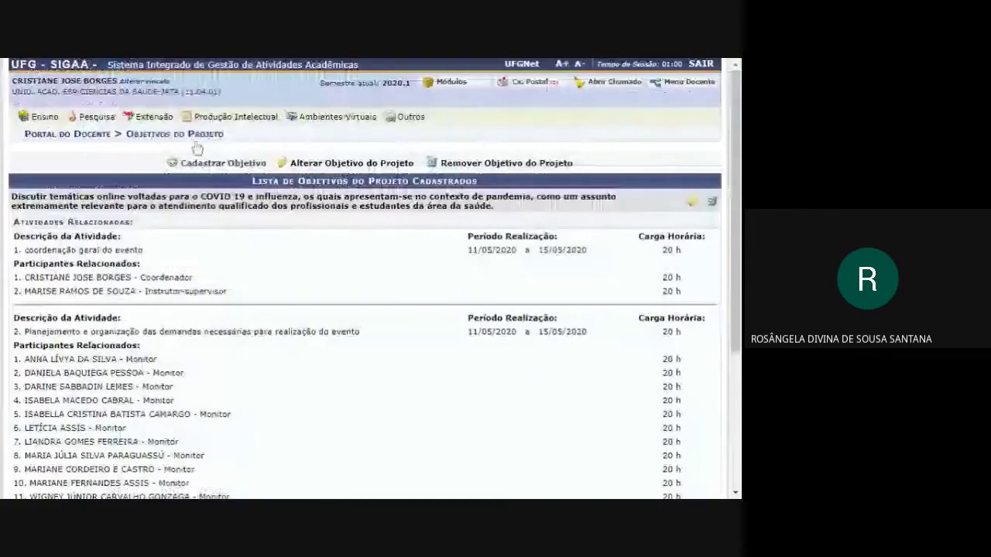
Open the objective on COVID 19 and influenza for editing, including its activity on planning and organising the event's demands.
click(692, 203)
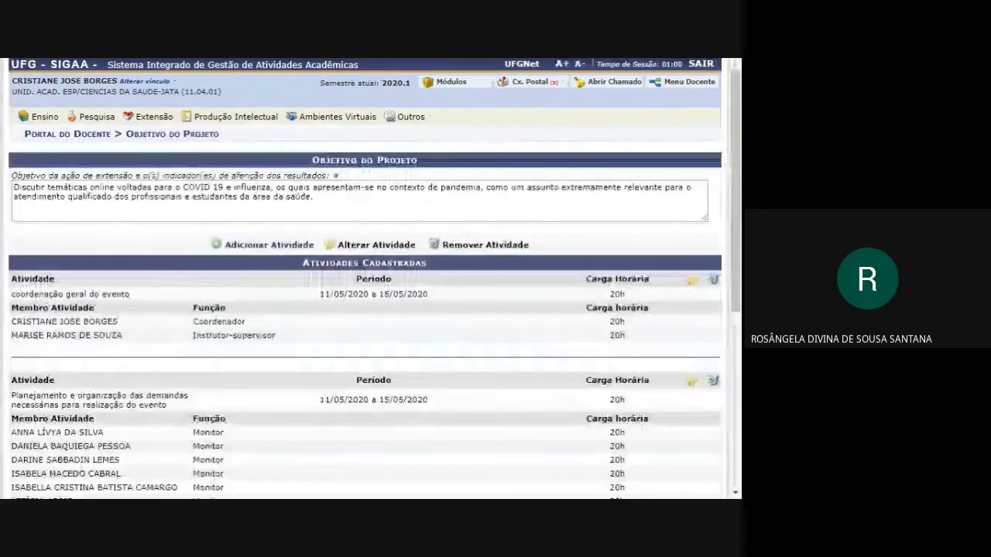
scroll(694, 246, down, 3)
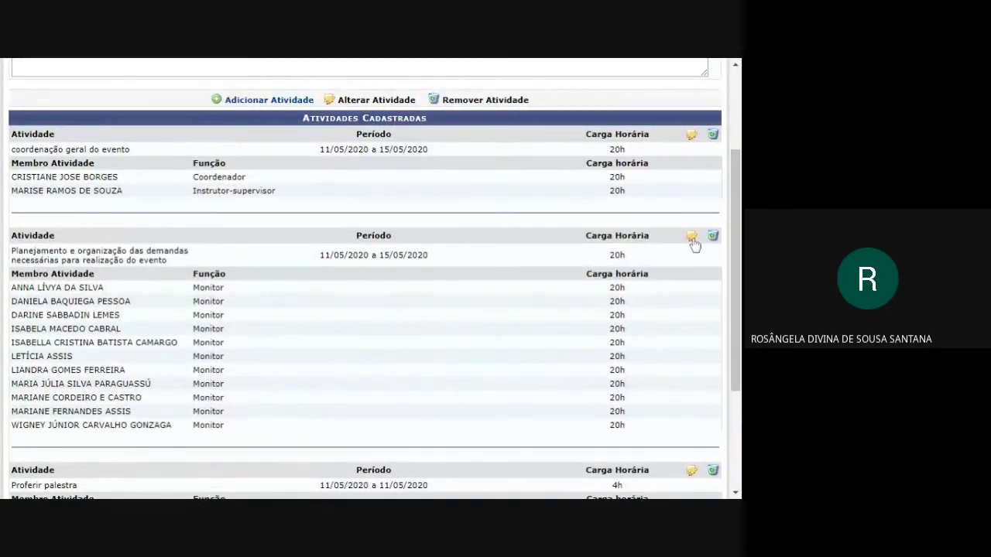
click(692, 237)
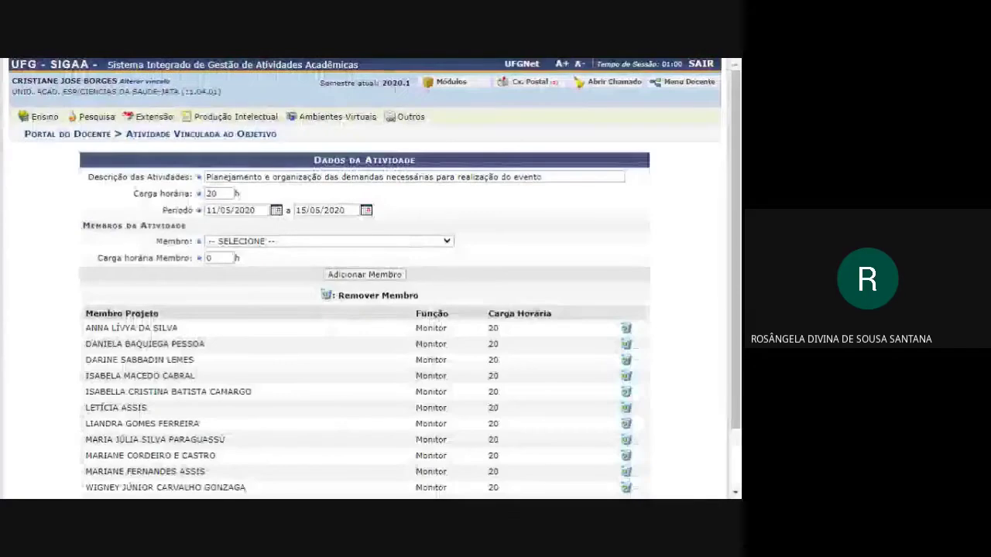
Examine the planning activity's period dates and the members assigned to it.
double_click(301, 210)
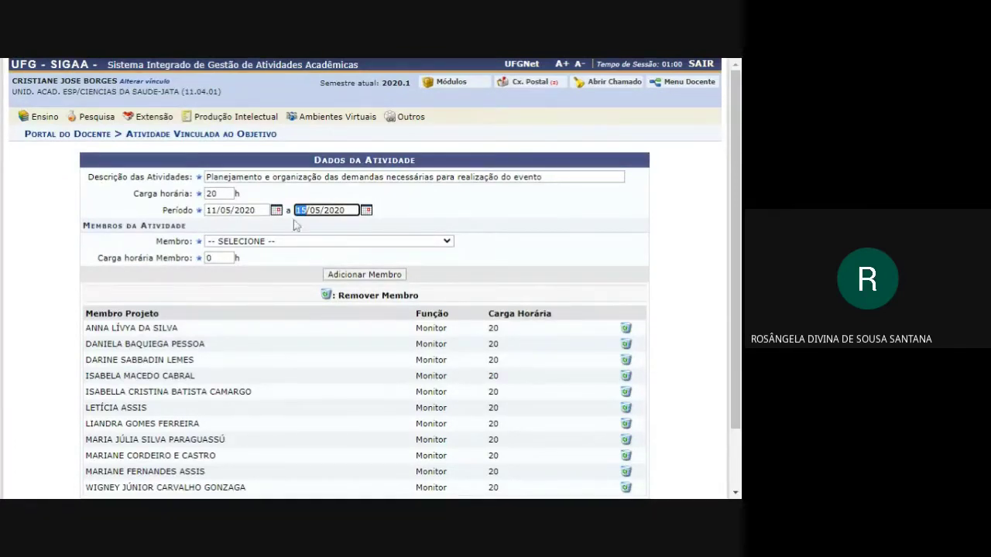
click(239, 211)
click(326, 210)
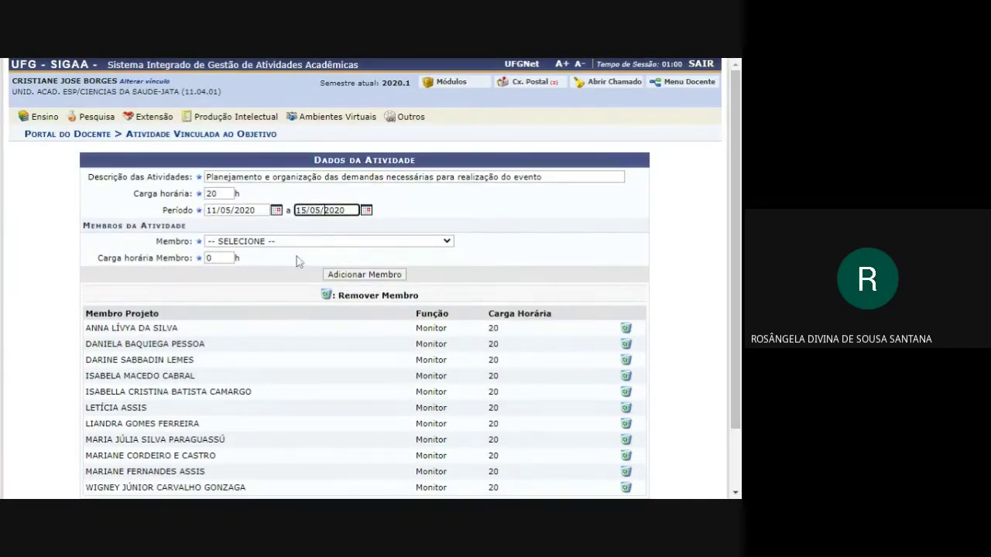
scroll(517, 269, down, 1)
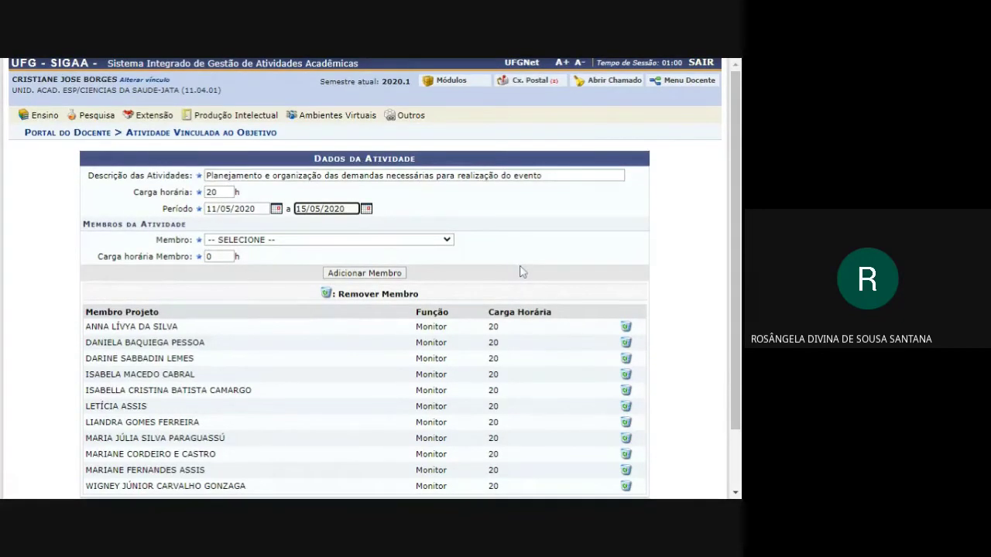
scroll(520, 272, down, 2)
triple_click(358, 274)
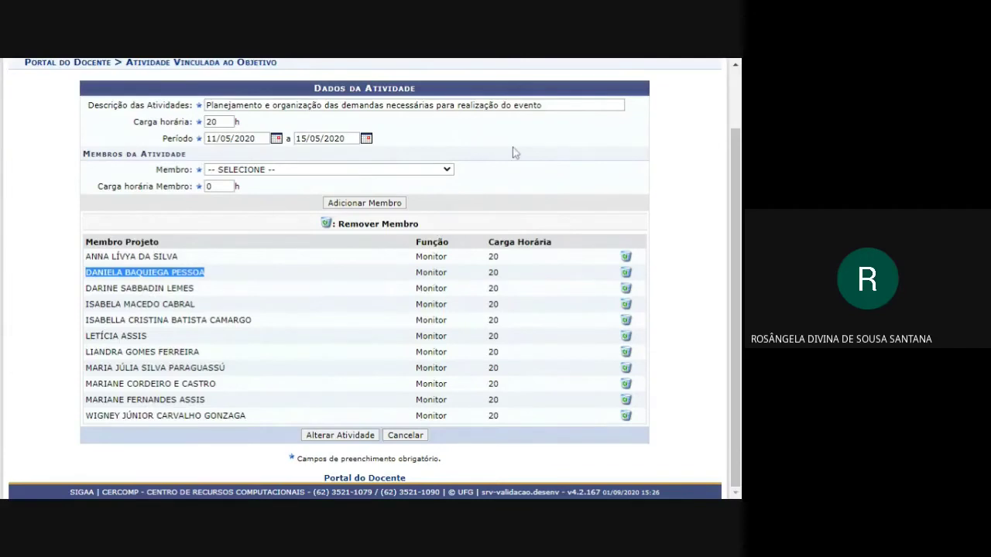
scroll(513, 153, up, 1)
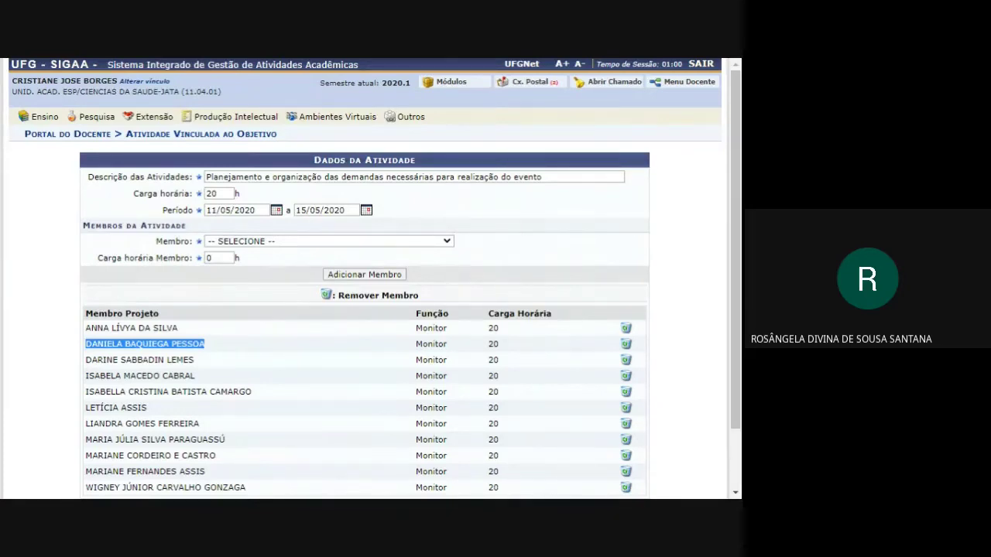
scroll(692, 209, down, 2)
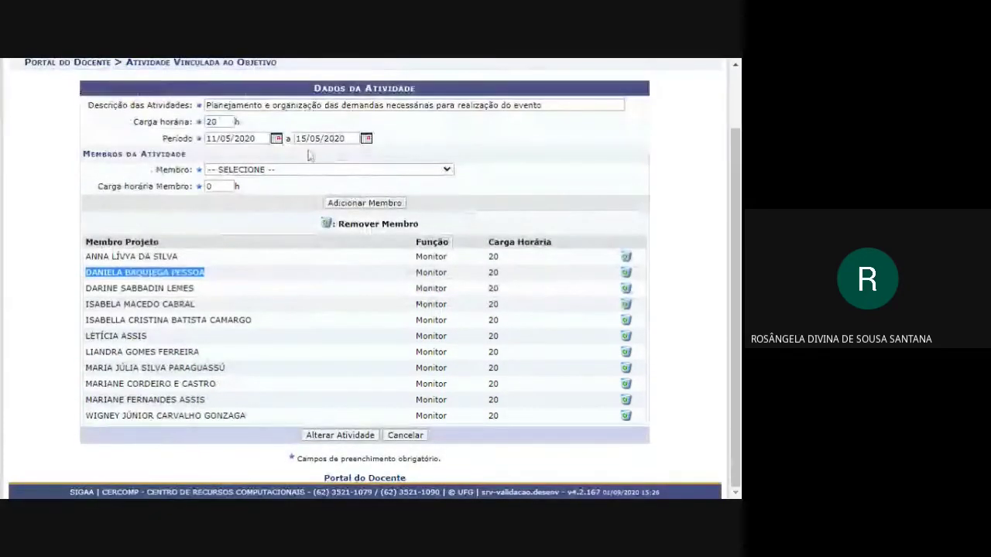
triple_click(319, 139)
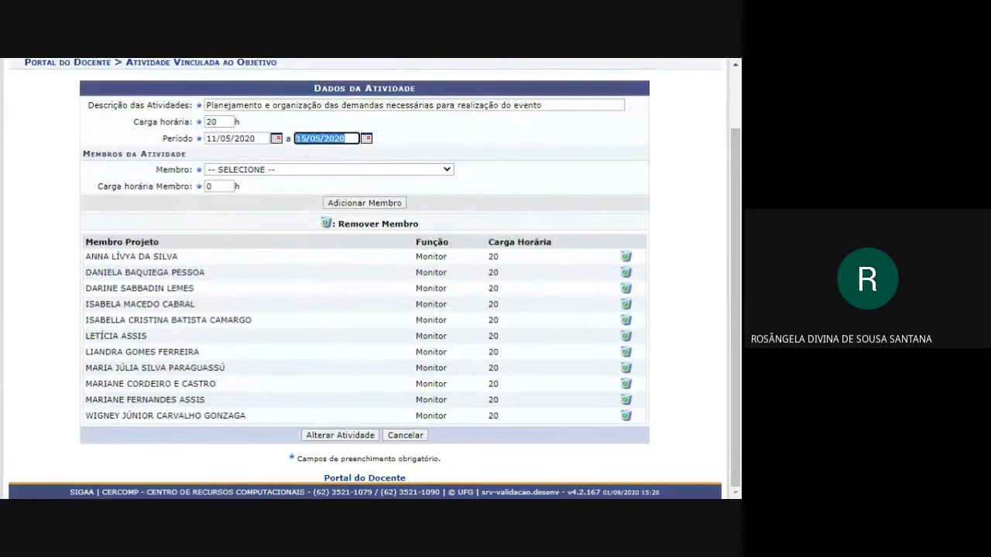
click(318, 180)
double_click(308, 138)
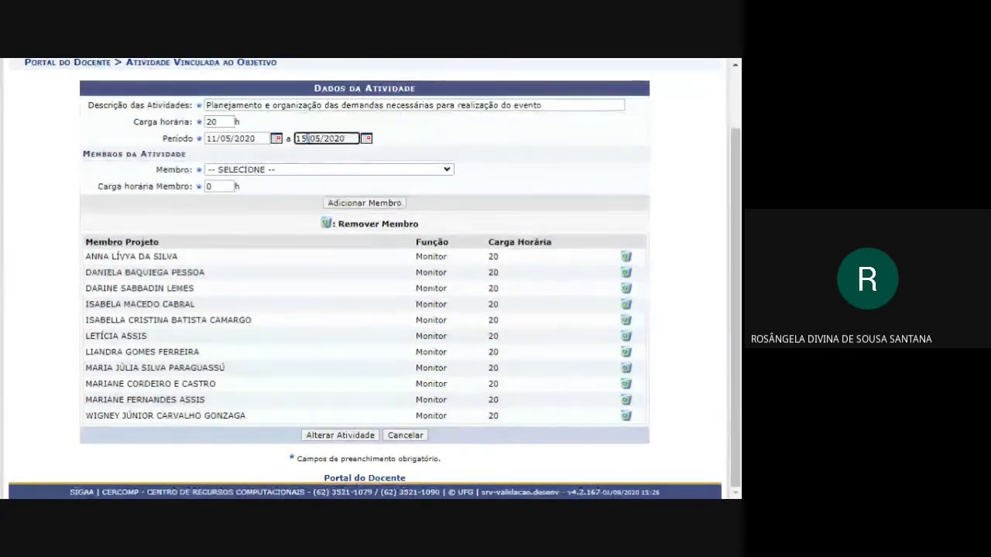
double_click(169, 138)
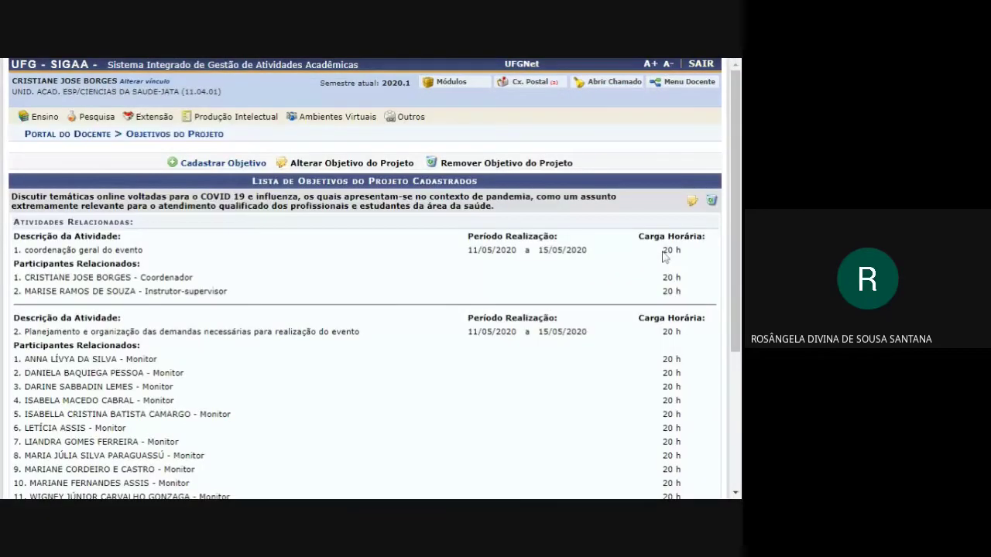
Leave the objectives list and open the management of executing teams for the coordinated extension actions.
scroll(371, 437, down, 5)
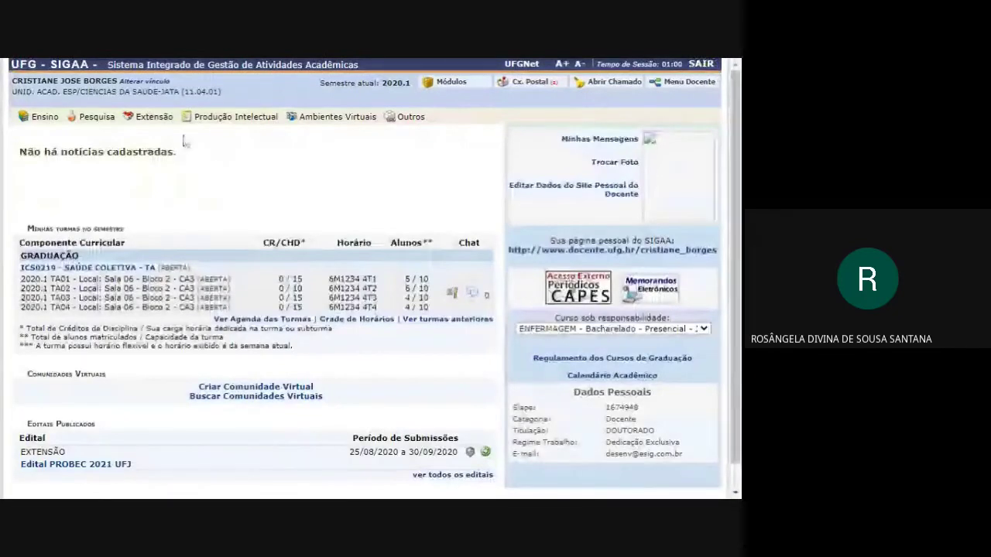
mouse_move(154, 117)
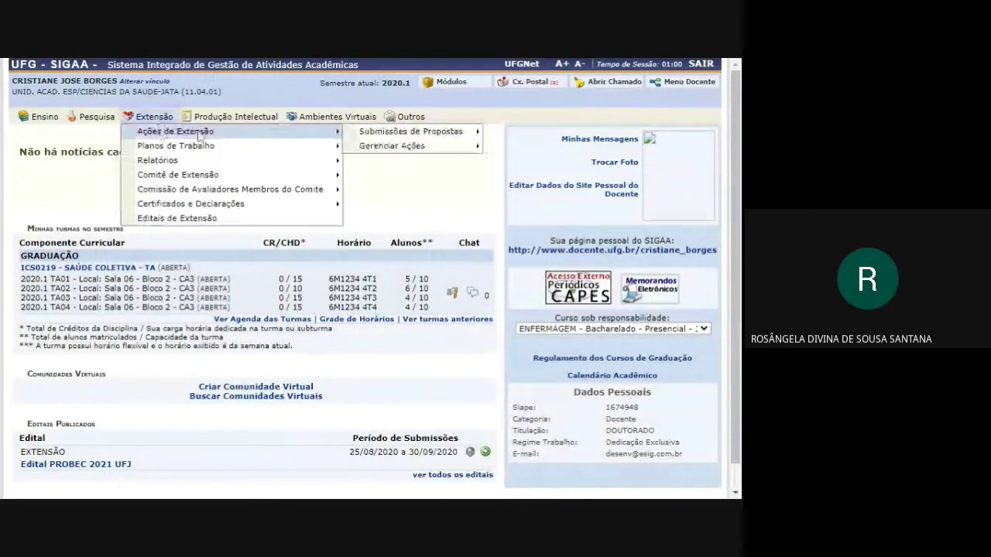
mouse_move(237, 118)
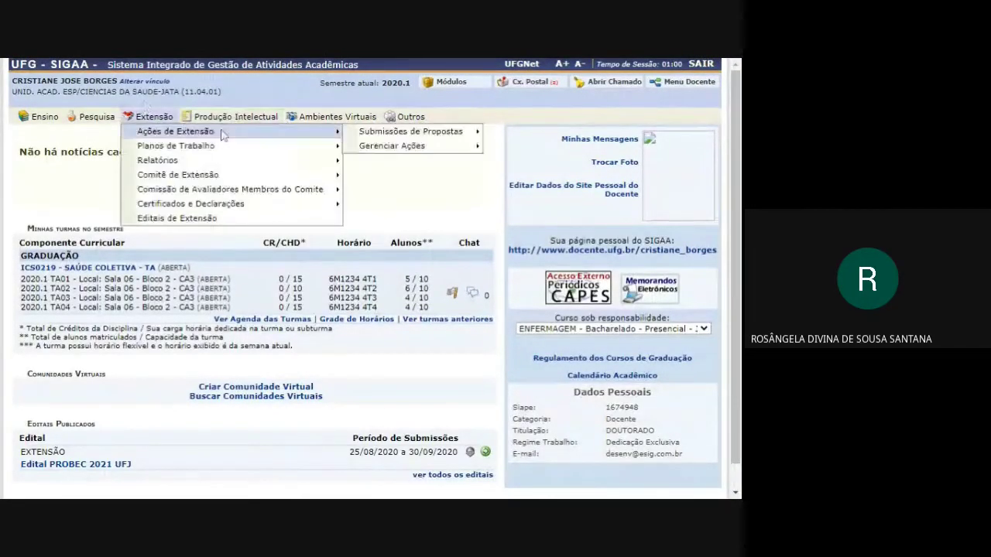
mouse_move(364, 147)
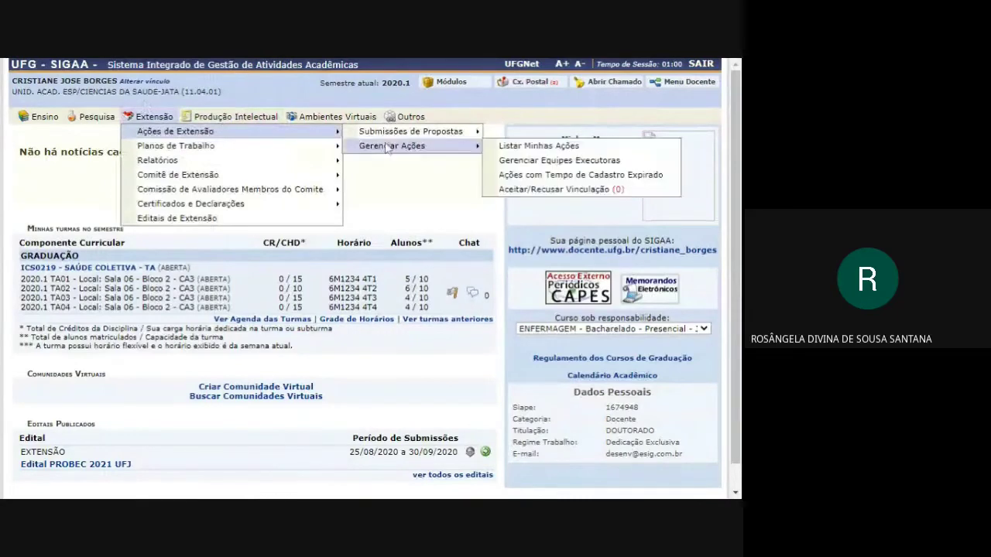
click(504, 160)
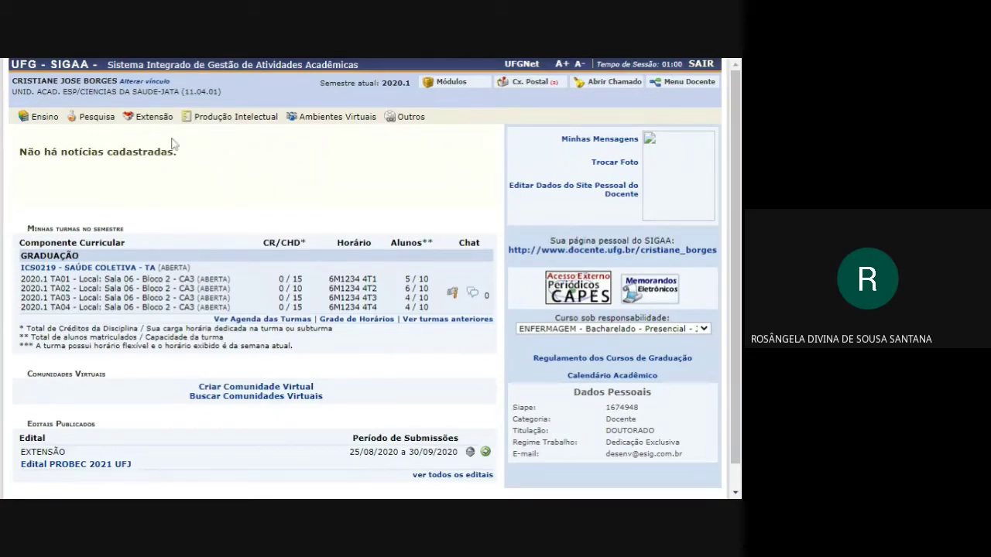
mouse_move(175, 131)
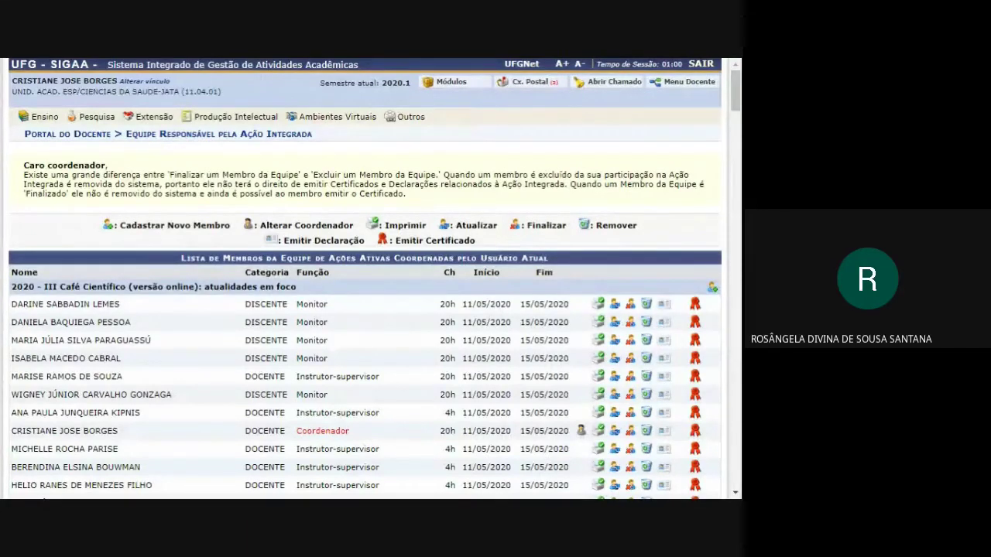
Examine the members' end dates under III Café Científico and the member roles and periods under the 2019 Cuidar Bem project.
mouse_move(589, 305)
mouse_down()
mouse_move(625, 395)
mouse_move(577, 308)
mouse_up()
scroll(555, 298, down, 1)
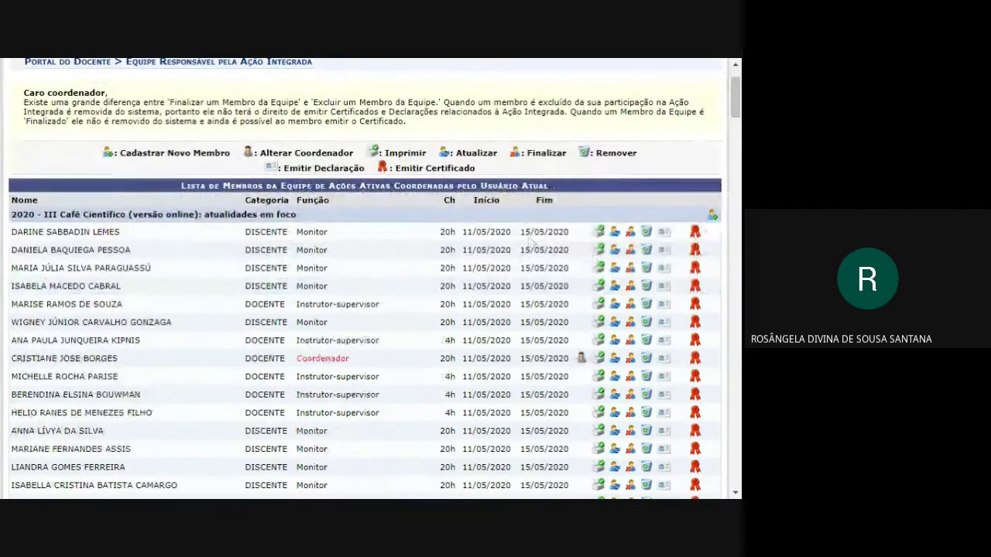
drag(520, 232, 546, 232)
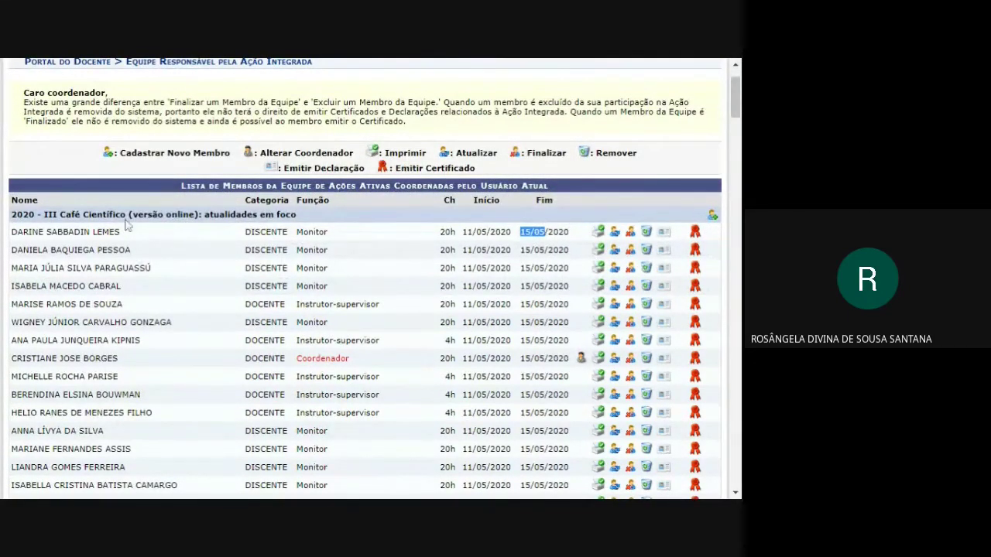
drag(44, 214, 125, 215)
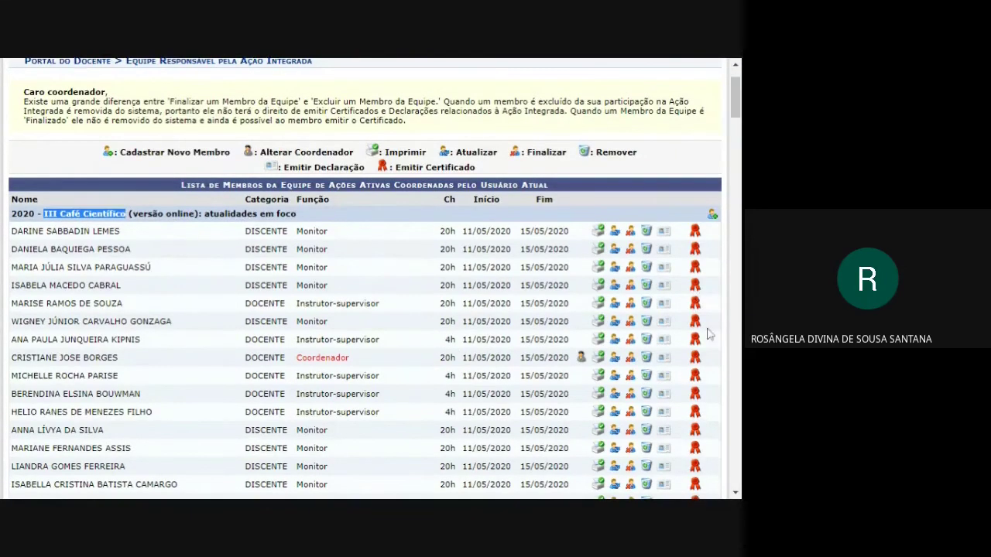
scroll(696, 310, down, 3)
double_click(554, 177)
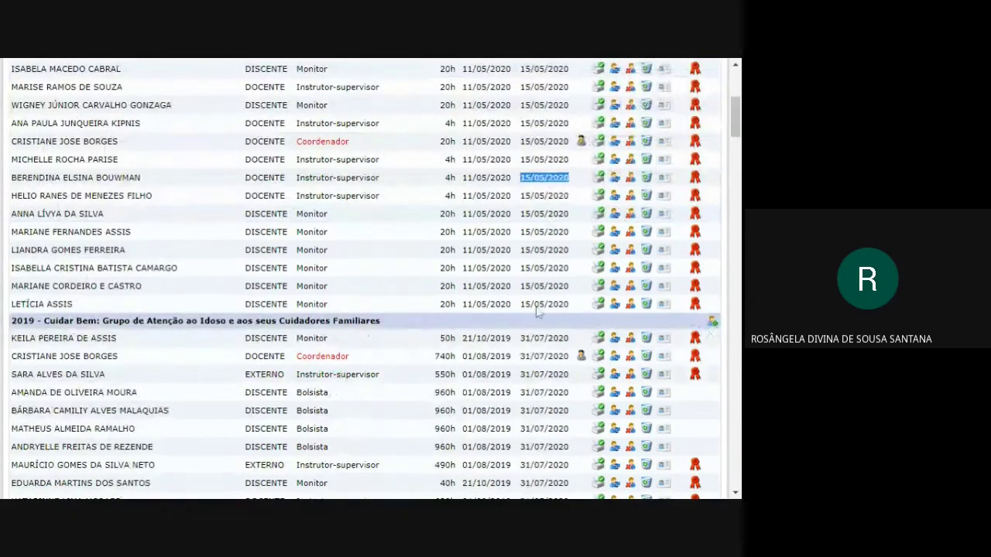
scroll(534, 334, down, 1)
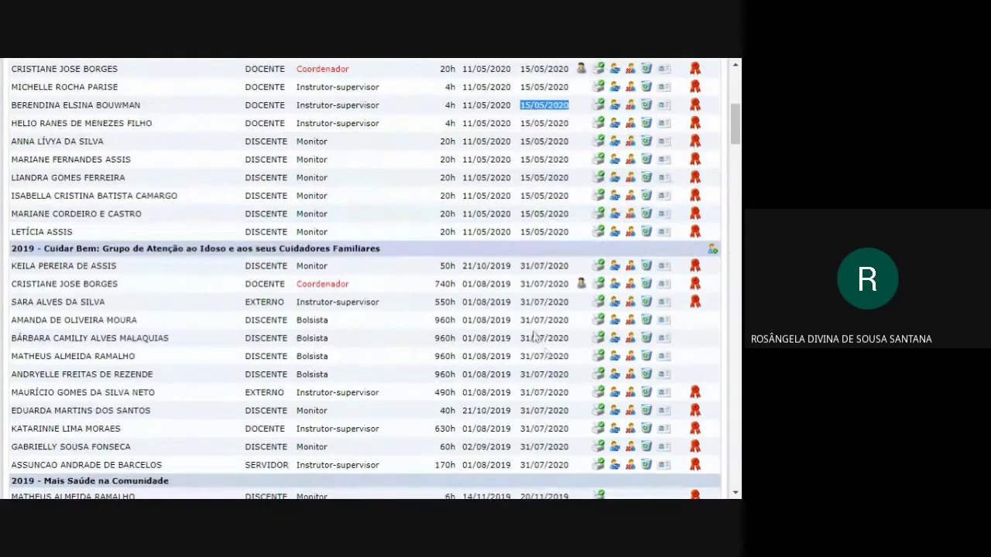
scroll(534, 334, down, 4)
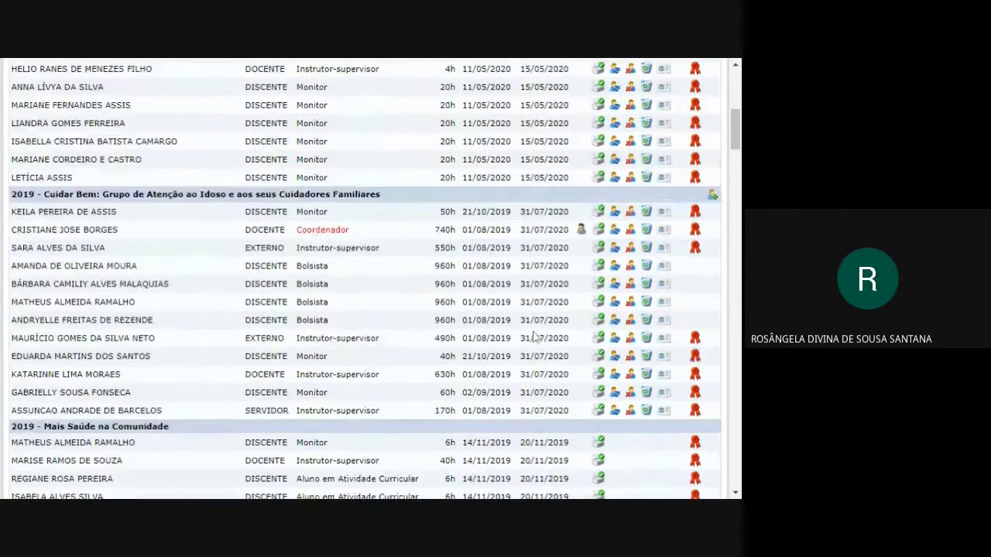
scroll(534, 334, up, 2)
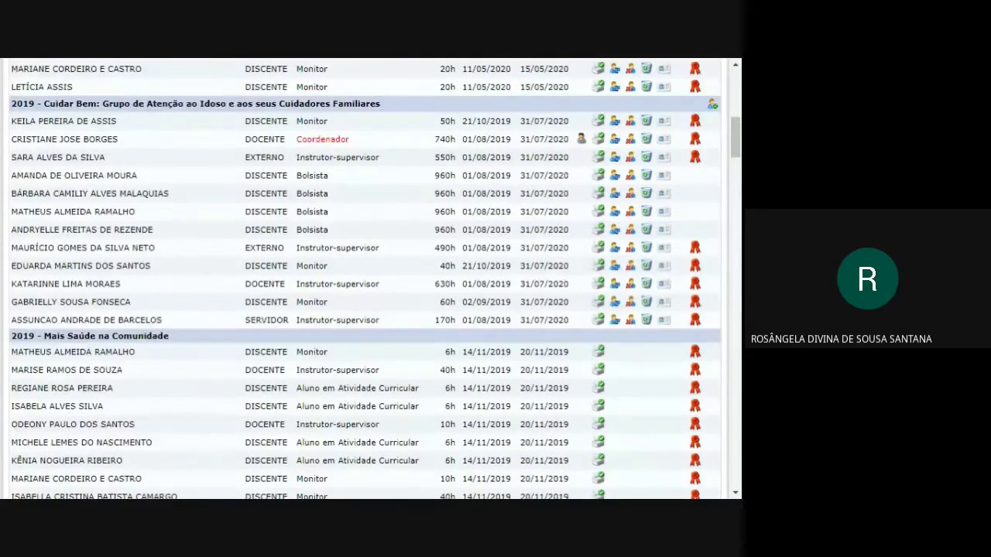
triple_click(362, 215)
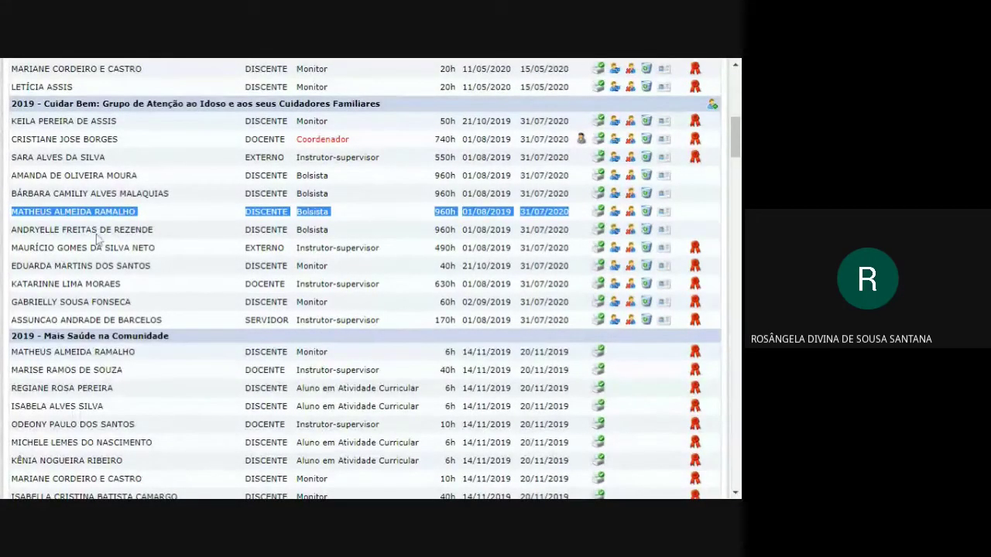
Examine the members' participation periods under the concluded 2019 actions and the start and end dates under III Café Científico.
scroll(347, 308, down, 2)
scroll(348, 308, down, 3)
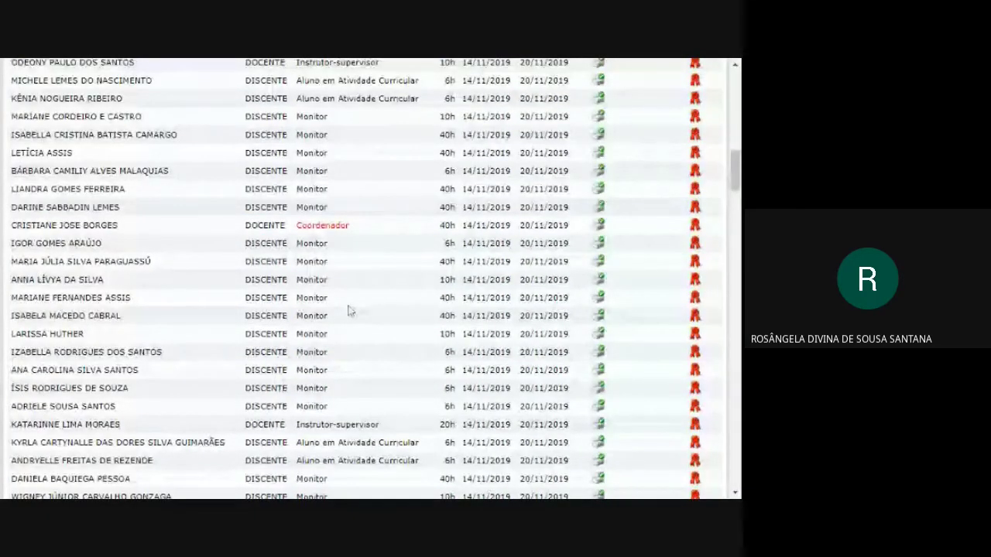
scroll(347, 308, down, 3)
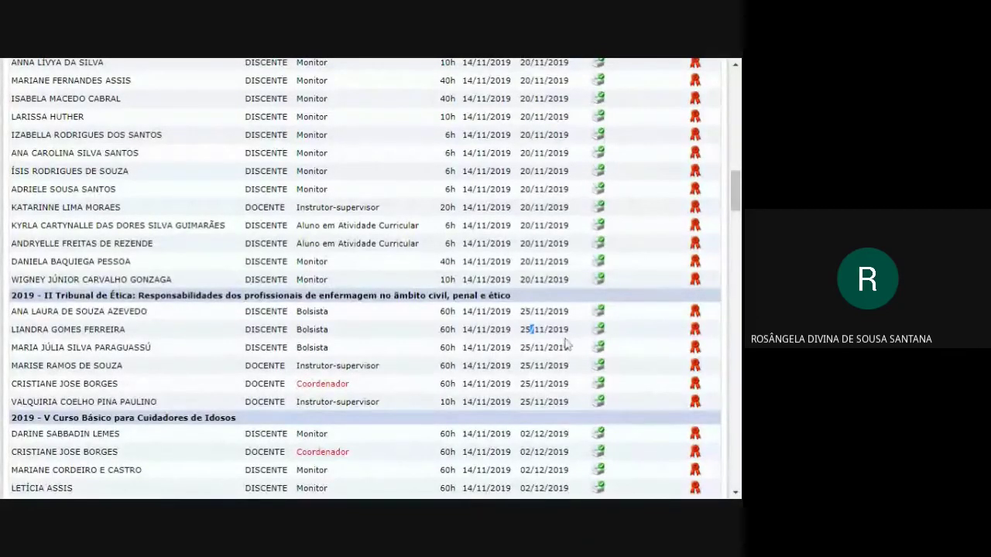
drag(531, 329, 432, 298)
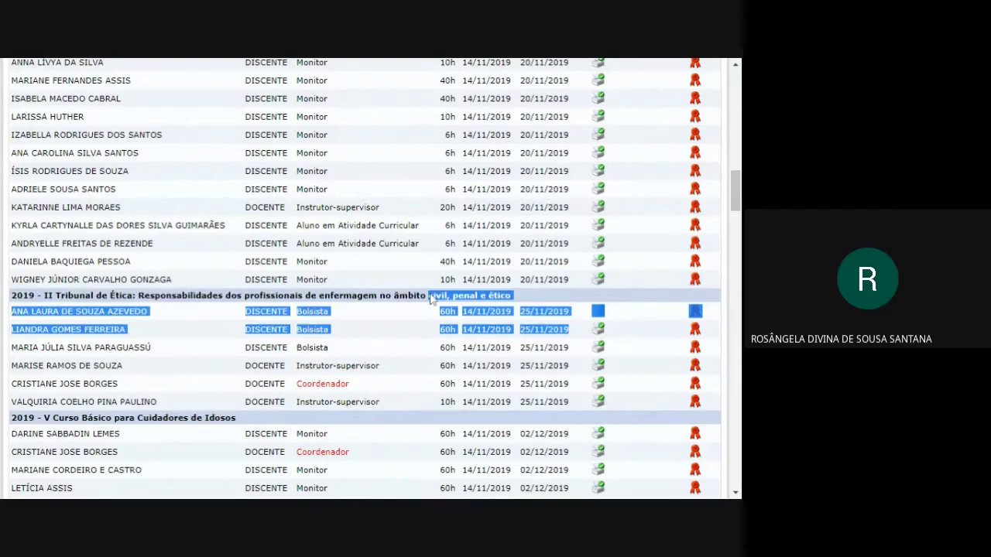
scroll(432, 299, up, 4)
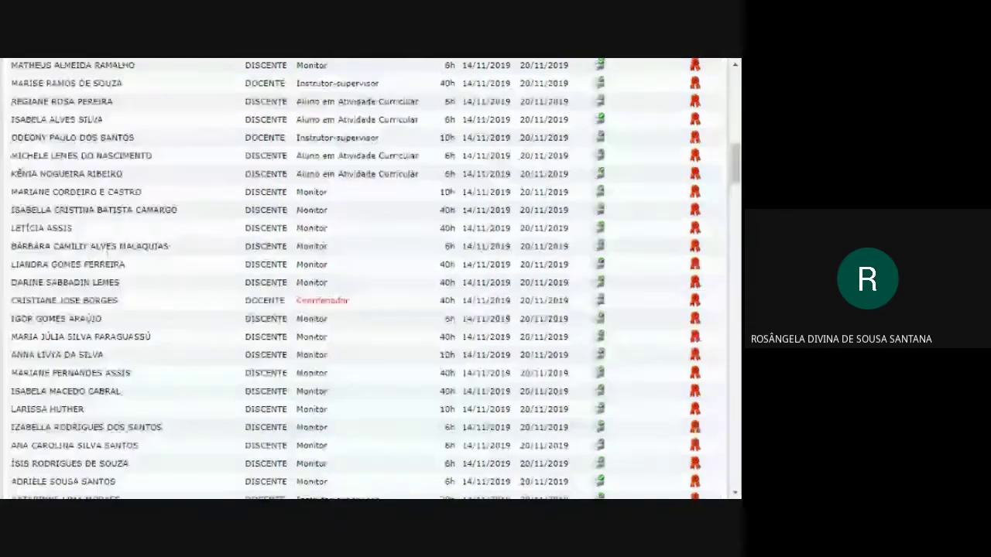
scroll(432, 298, up, 15)
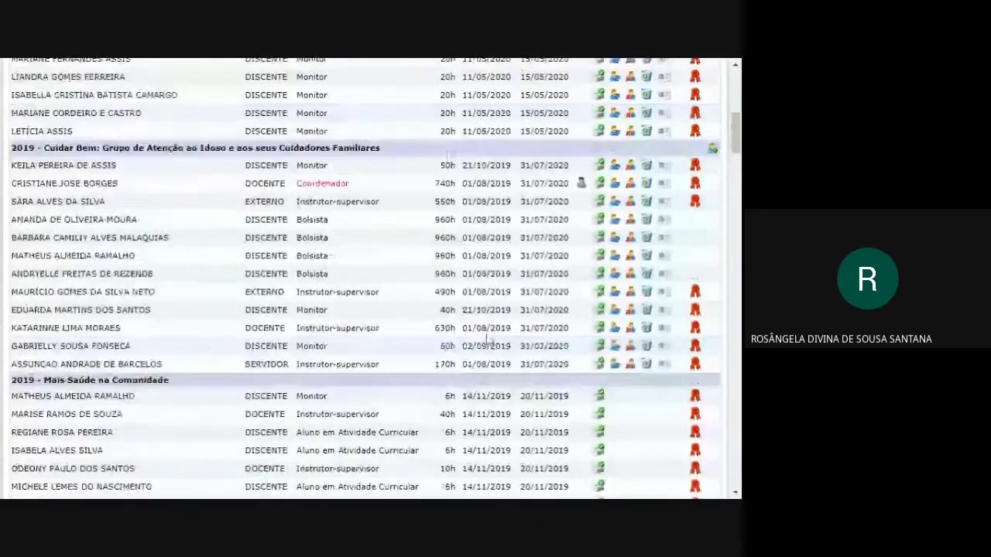
scroll(442, 282, up, 1)
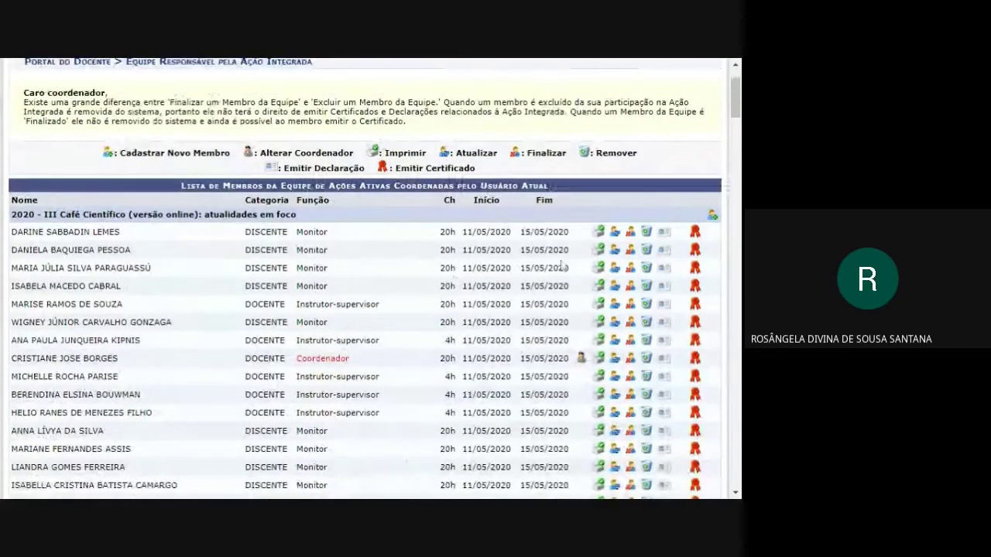
double_click(538, 273)
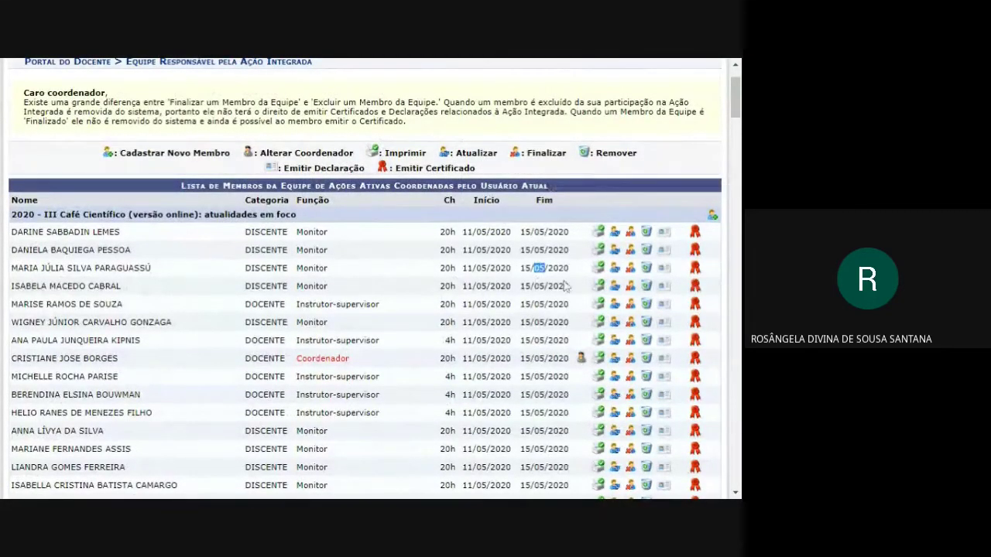
drag(552, 202, 475, 207)
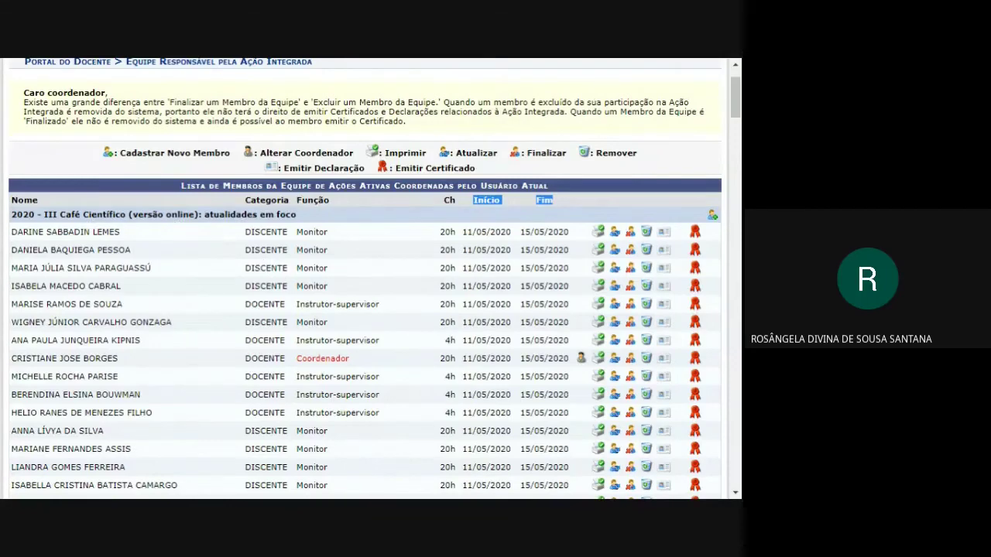
scroll(322, 341, up, 1)
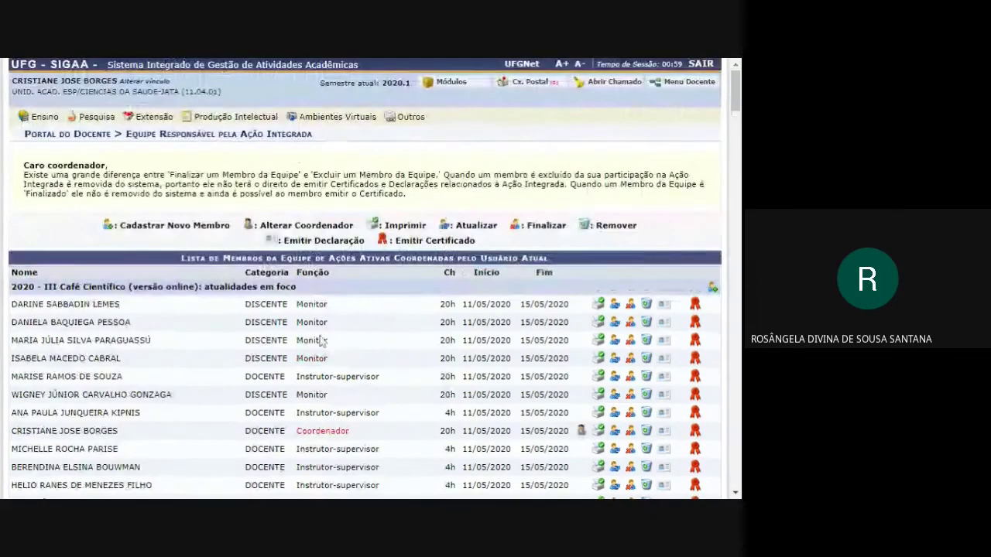
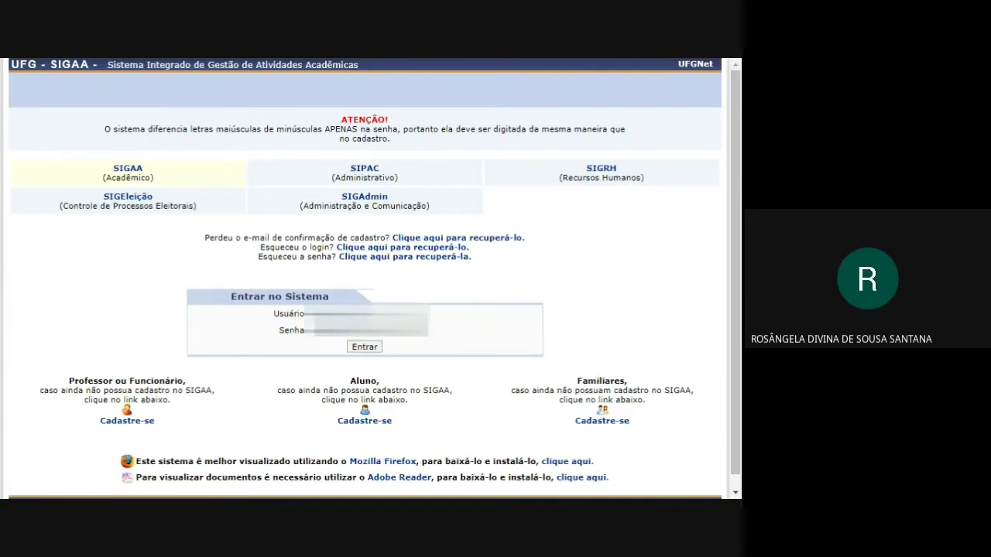
Log in to SIGAA again and list the extension actions coordinated by the account holder.
click(367, 348)
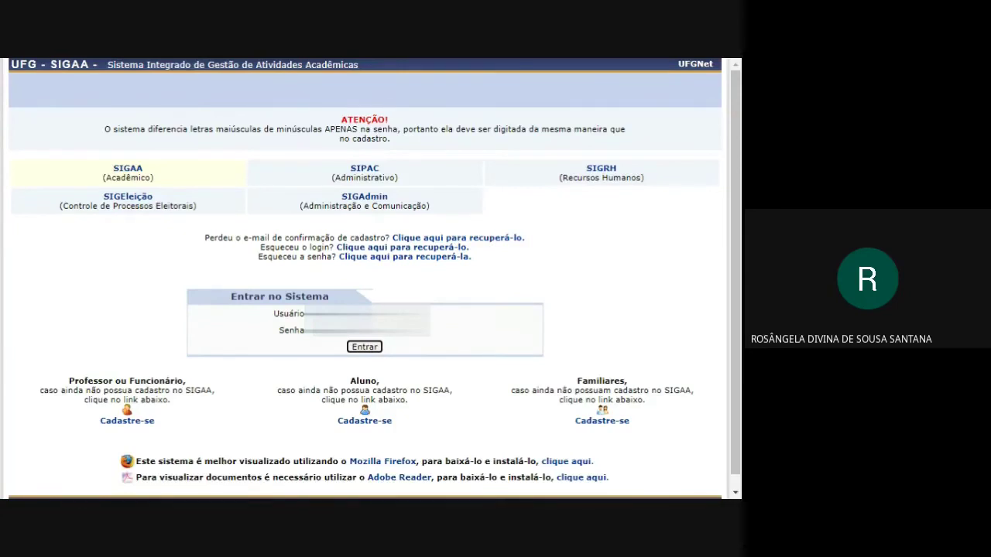
click(526, 65)
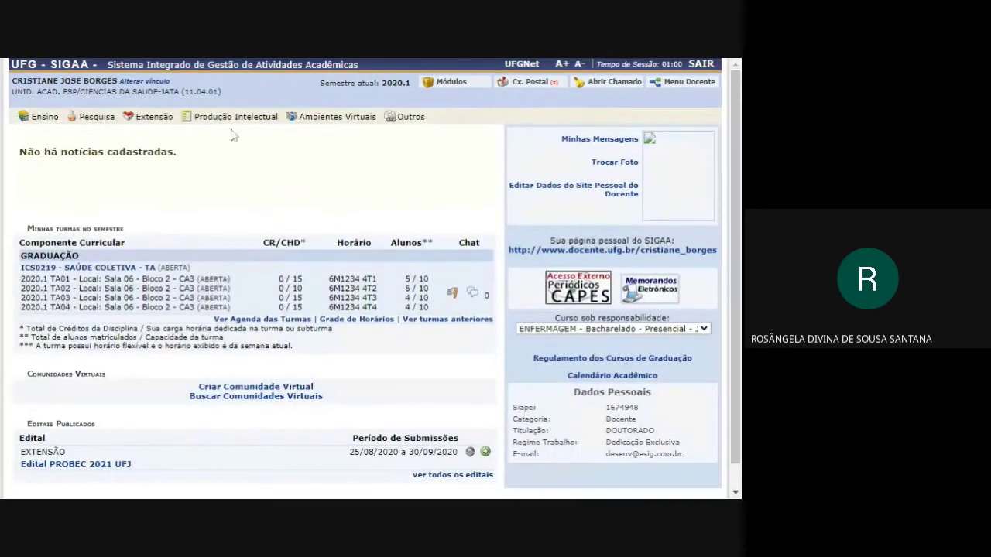
click(147, 116)
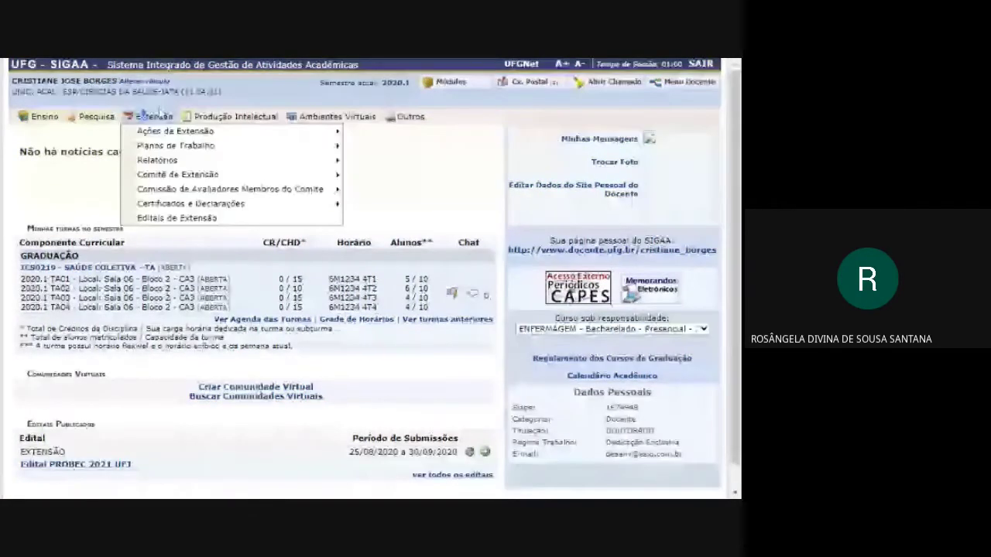
mouse_move(157, 133)
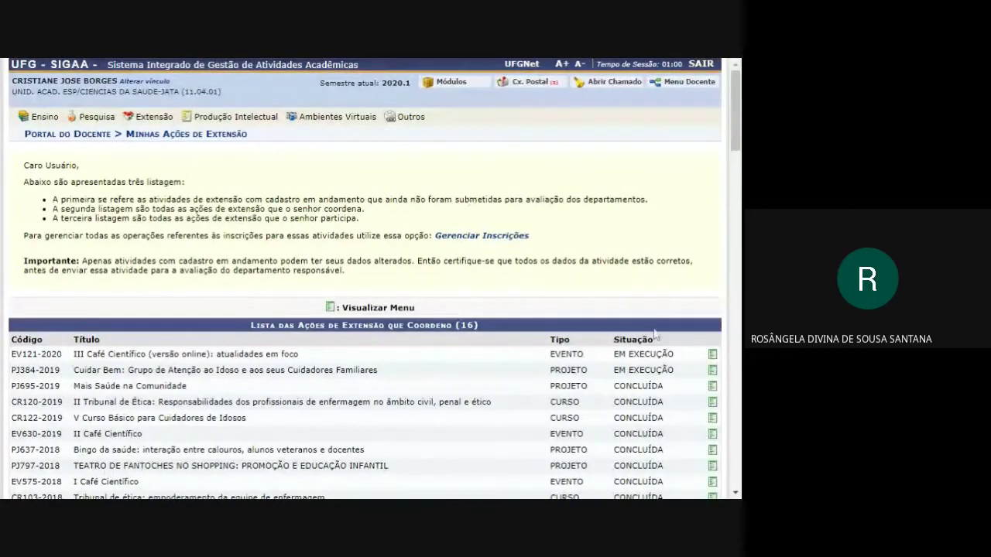
Show the available operations for the Cuidar Bem project PJ384-2019 and open its full view.
mouse_move(153, 116)
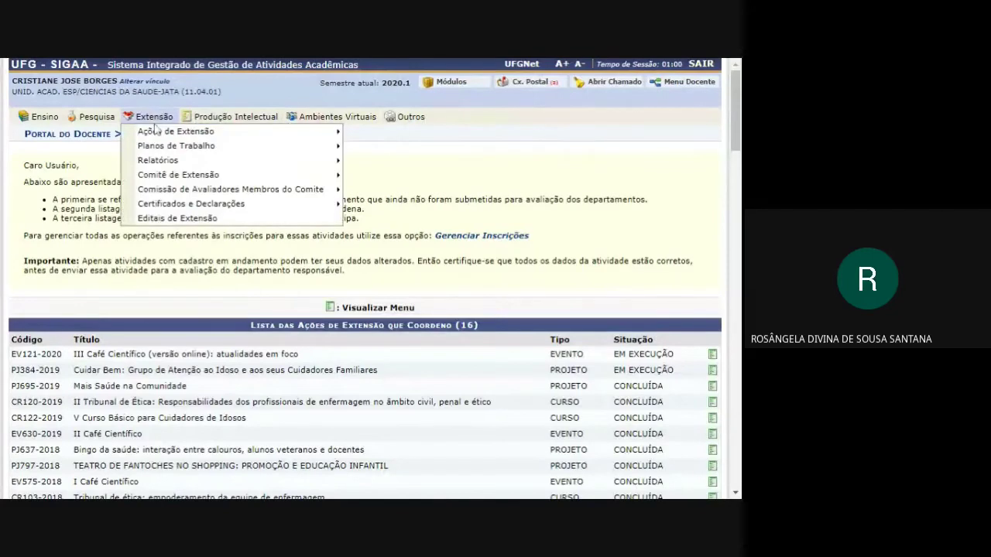
mouse_move(201, 132)
mouse_move(370, 150)
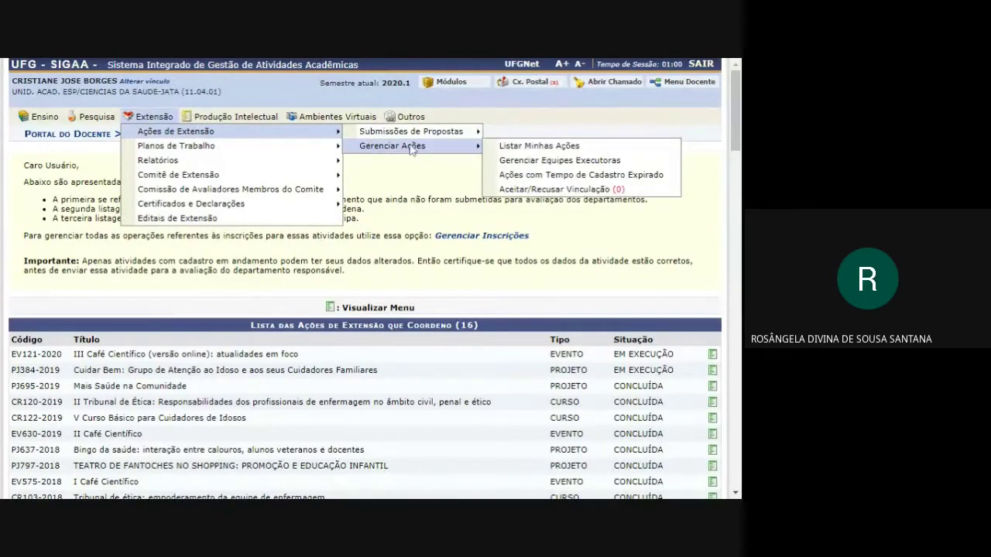
click(712, 370)
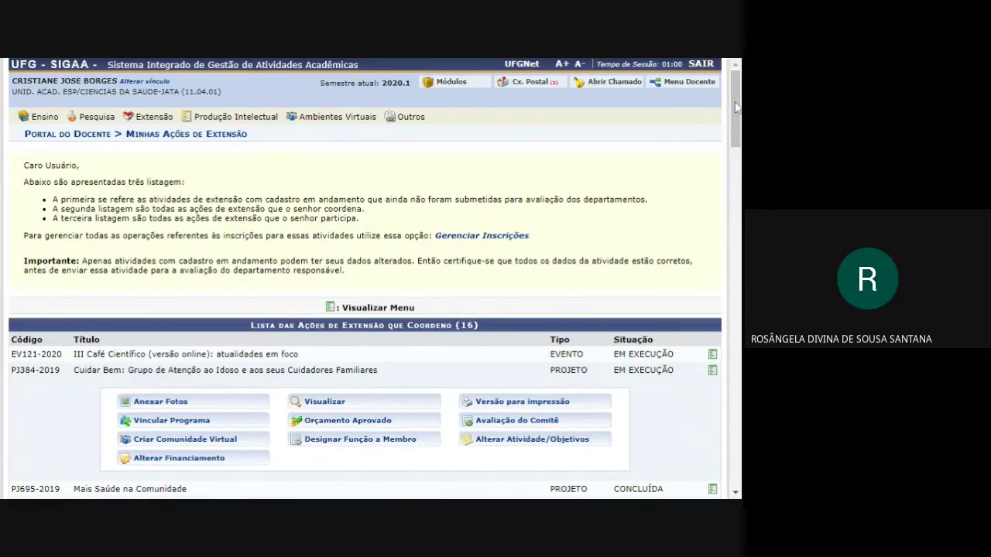
drag(736, 106, 736, 111)
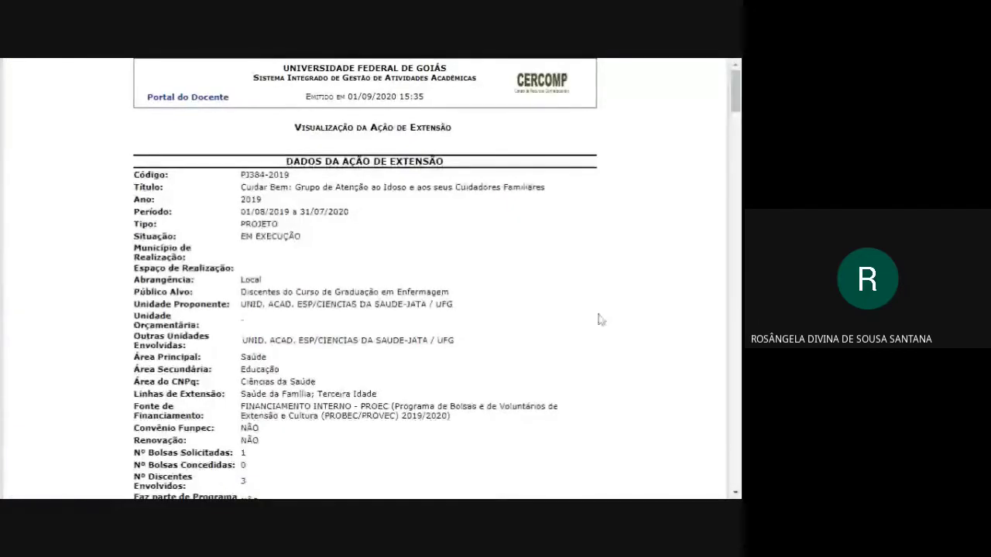
Examine the project's approved budget, department authorisation and the opinions under Avaliações do Projeto.
scroll(597, 318, down, 10)
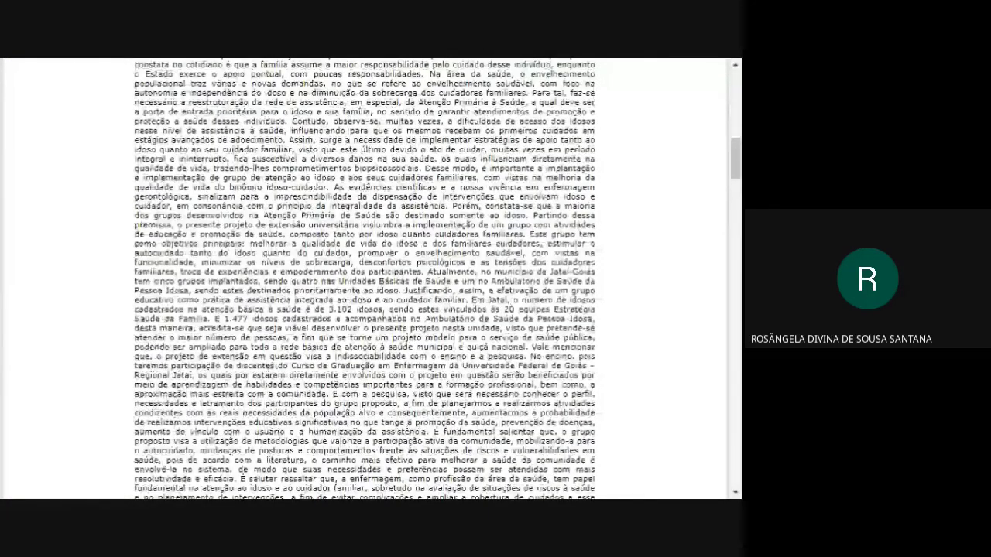
scroll(699, 400, down, 15)
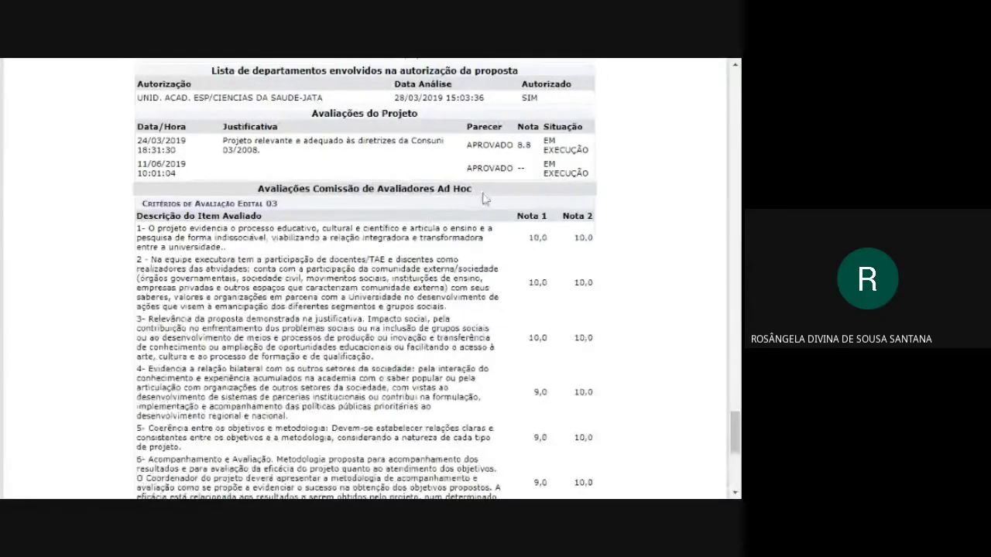
scroll(315, 168, up, 1)
scroll(315, 168, up, 3)
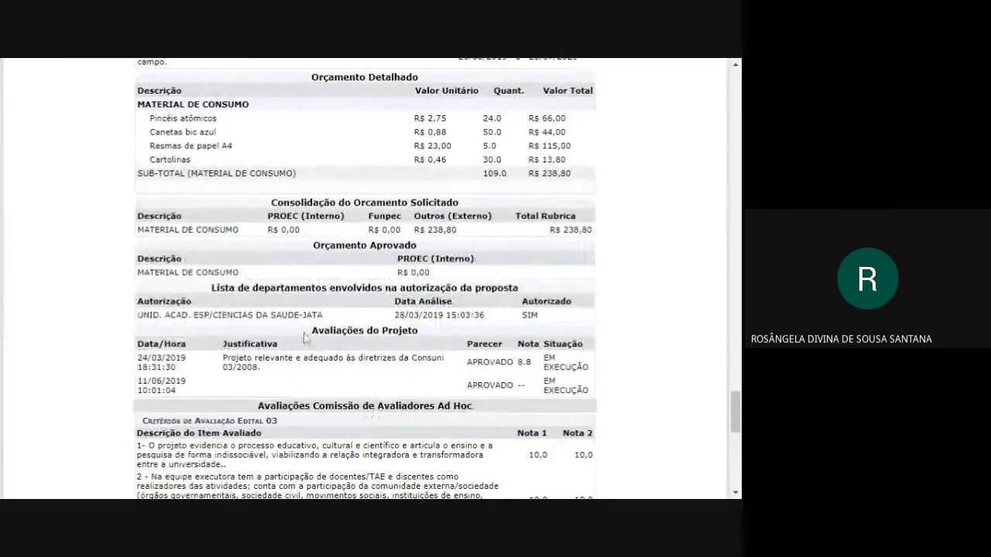
drag(142, 357, 323, 397)
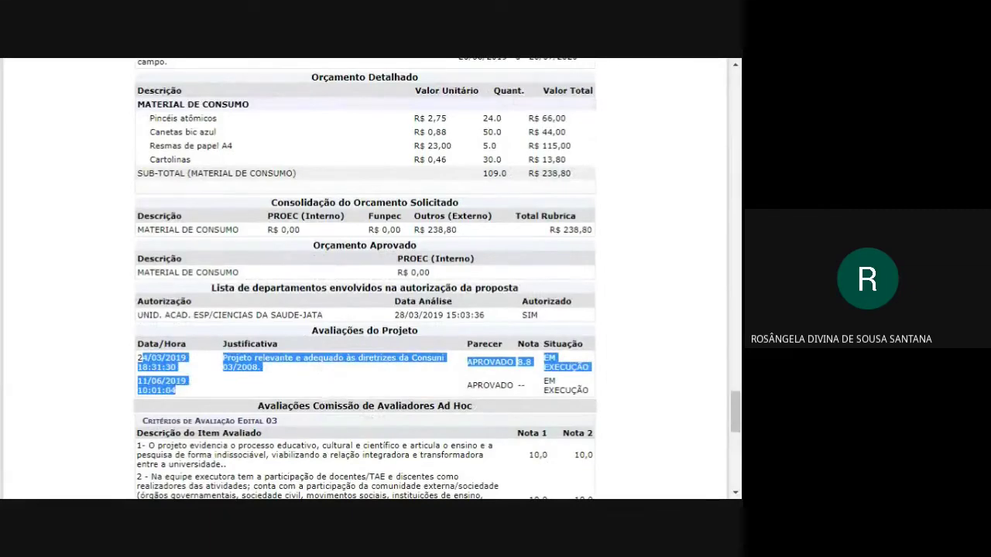
scroll(364, 278, down, 3)
scroll(363, 279, down, 1)
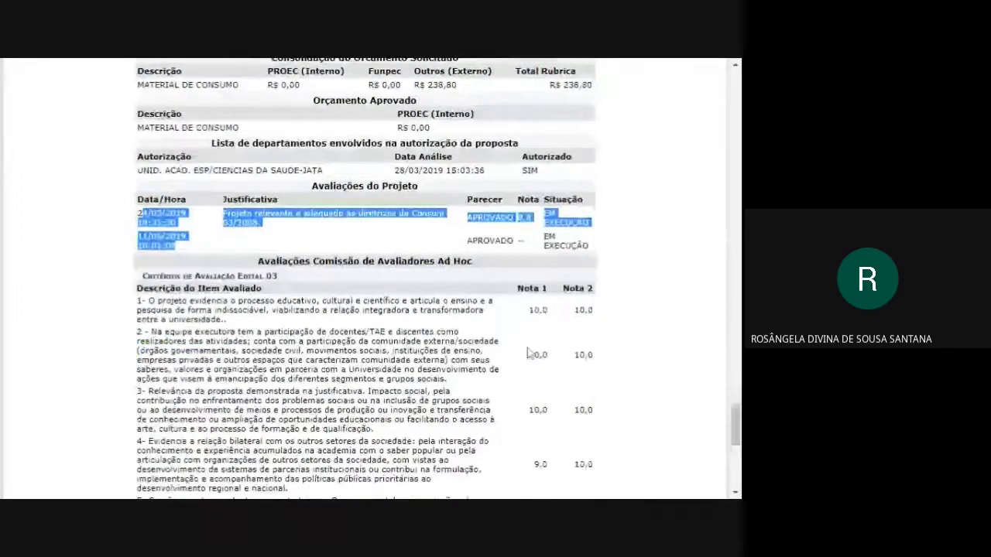
Examine the ad hoc committee's scores for each Edital 03 criterion, the evaluation total and the evaluators' written opinions.
drag(257, 260, 472, 262)
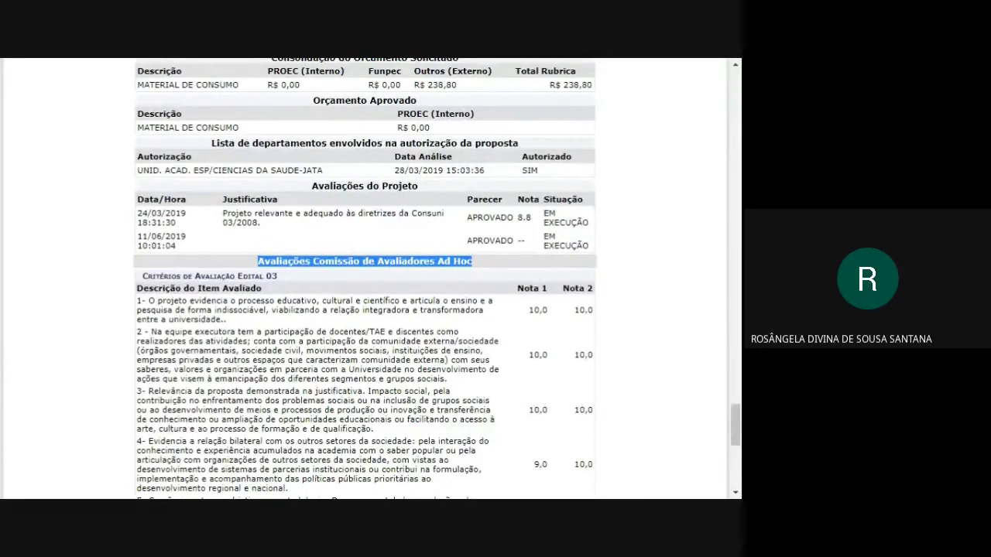
click(457, 320)
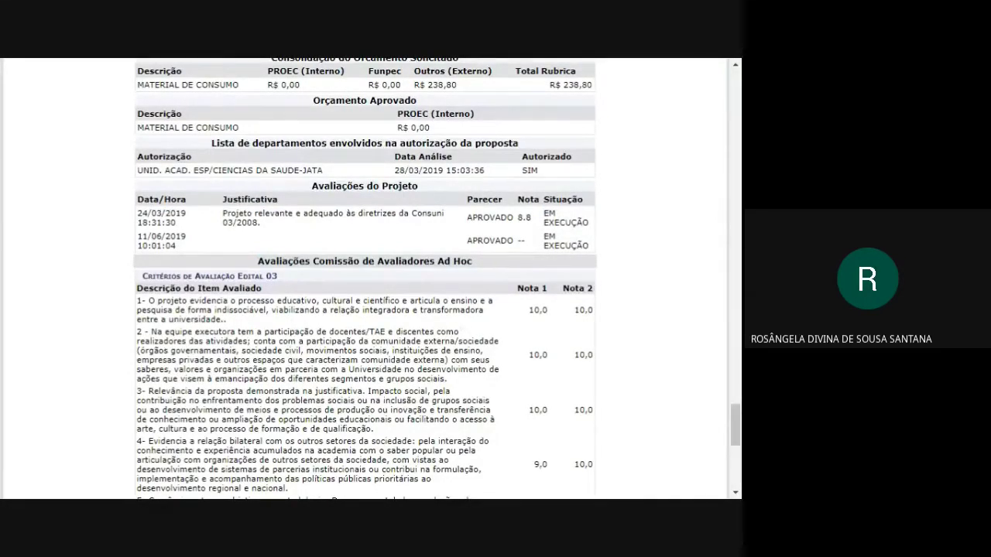
drag(260, 301, 564, 411)
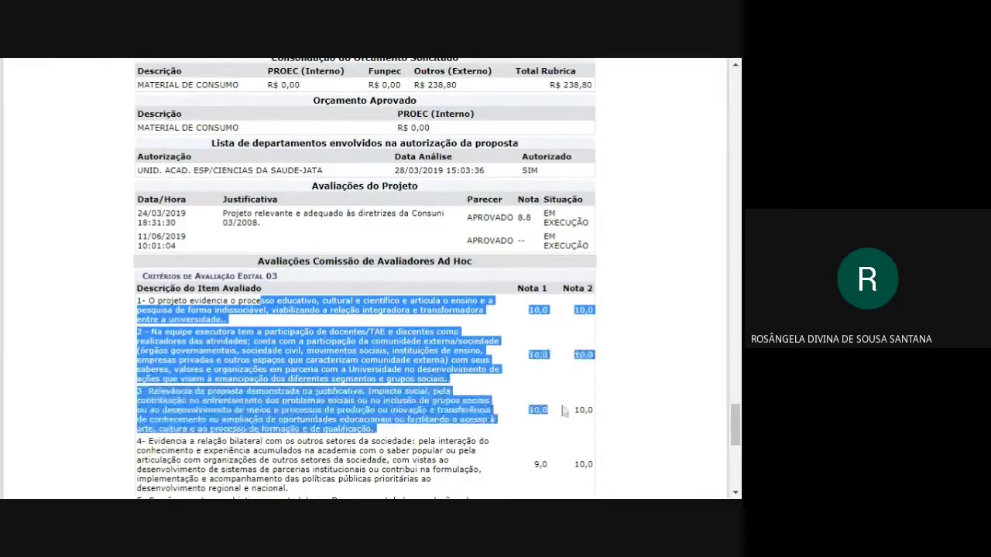
click(564, 411)
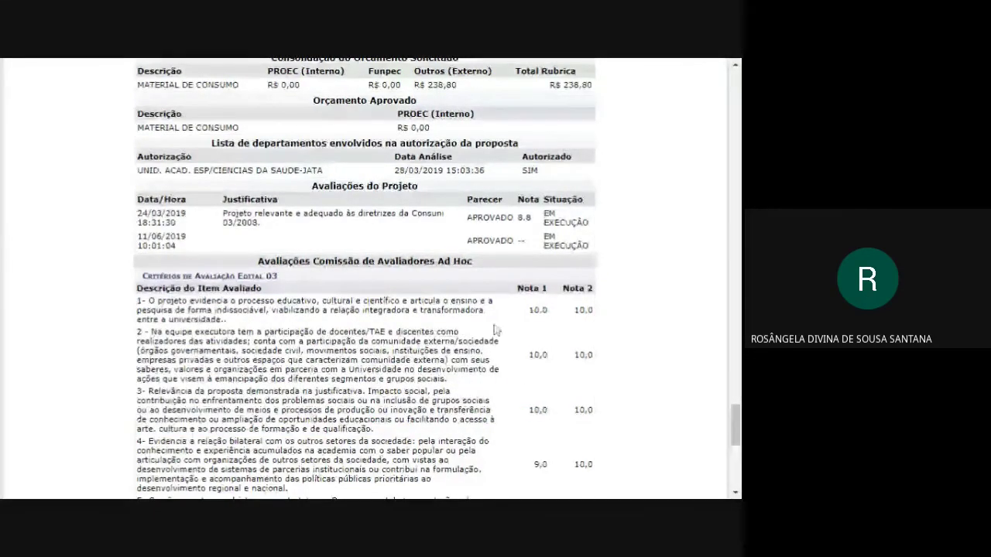
scroll(580, 230, down, 2)
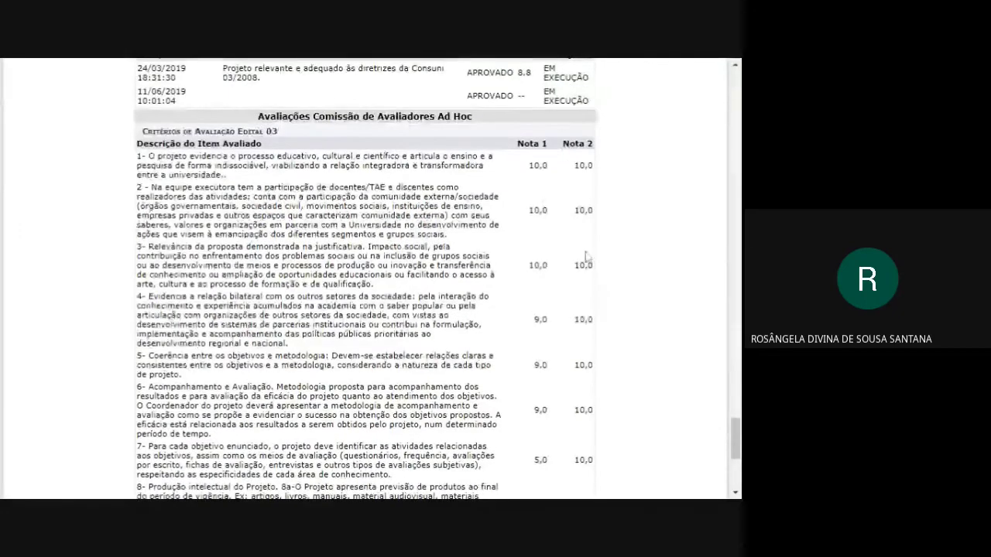
scroll(580, 231, down, 4)
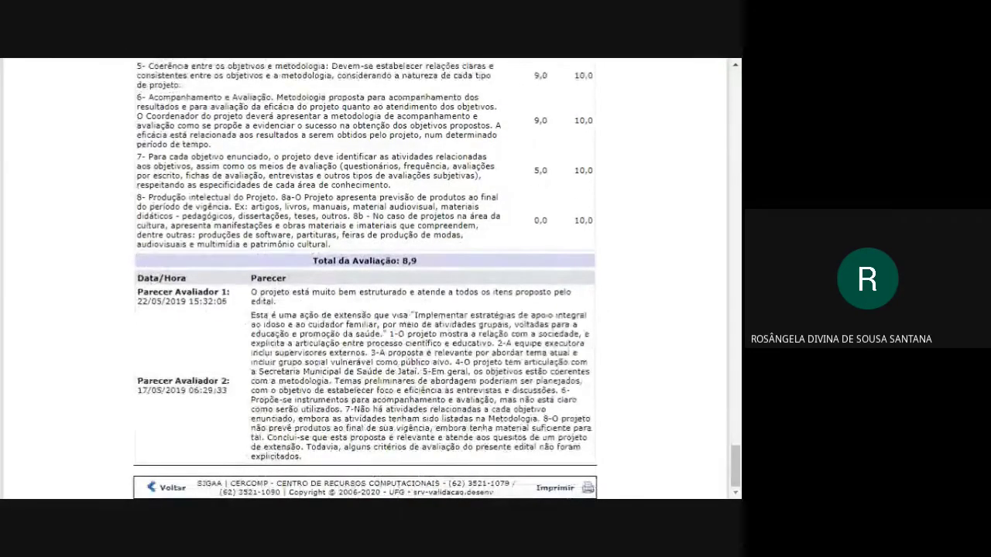
drag(417, 261, 300, 267)
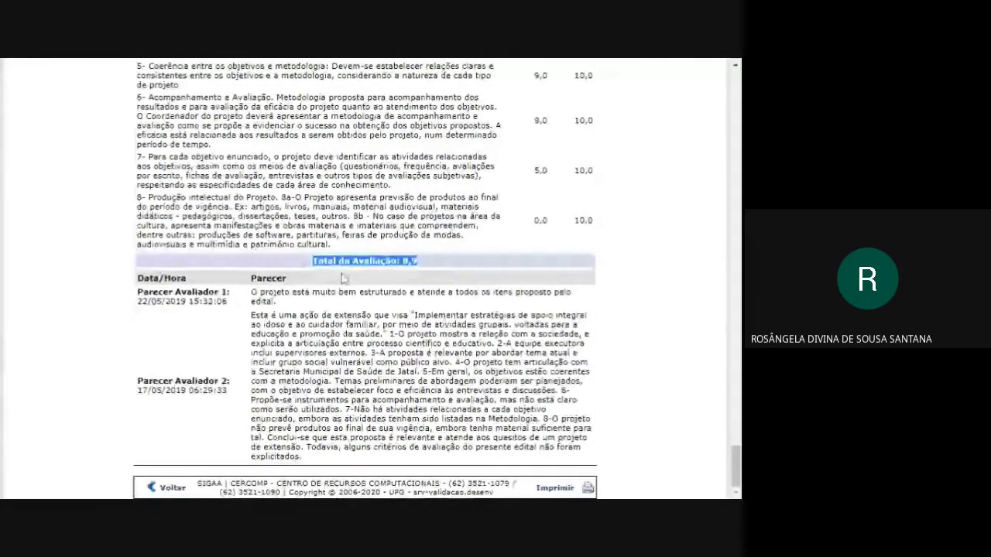
scroll(521, 272, up, 5)
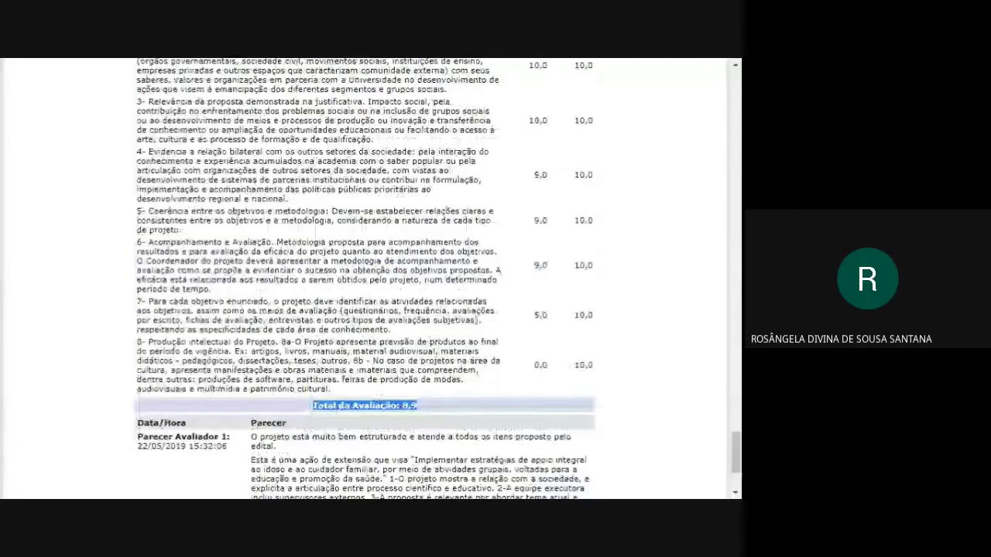
scroll(521, 272, down, 1)
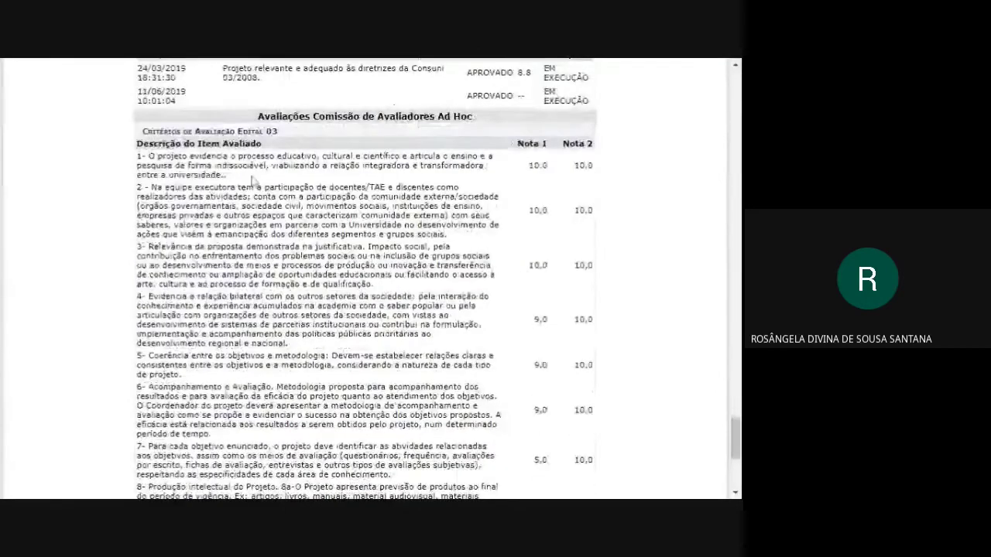
drag(137, 156, 445, 234)
click(445, 234)
Return to the start of the project record and leave its full view for the previous page.
scroll(364, 310, up, 10)
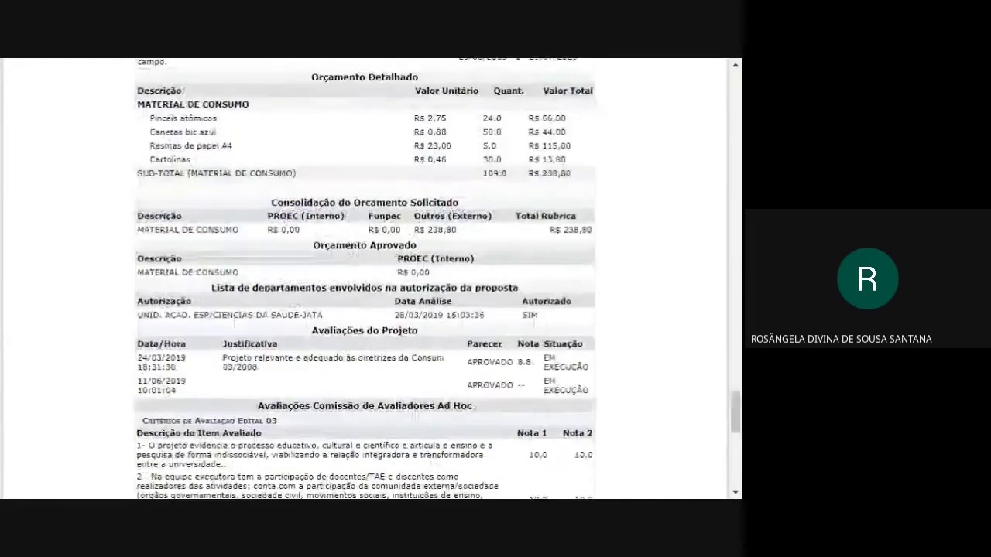
scroll(364, 278, up, 10)
scroll(337, 252, up, 5)
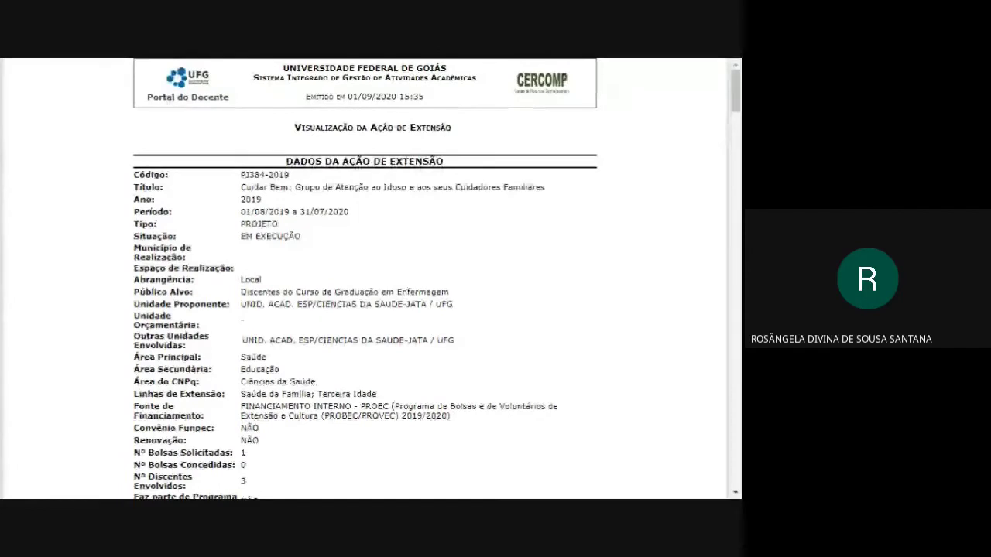
key(alt+Left)
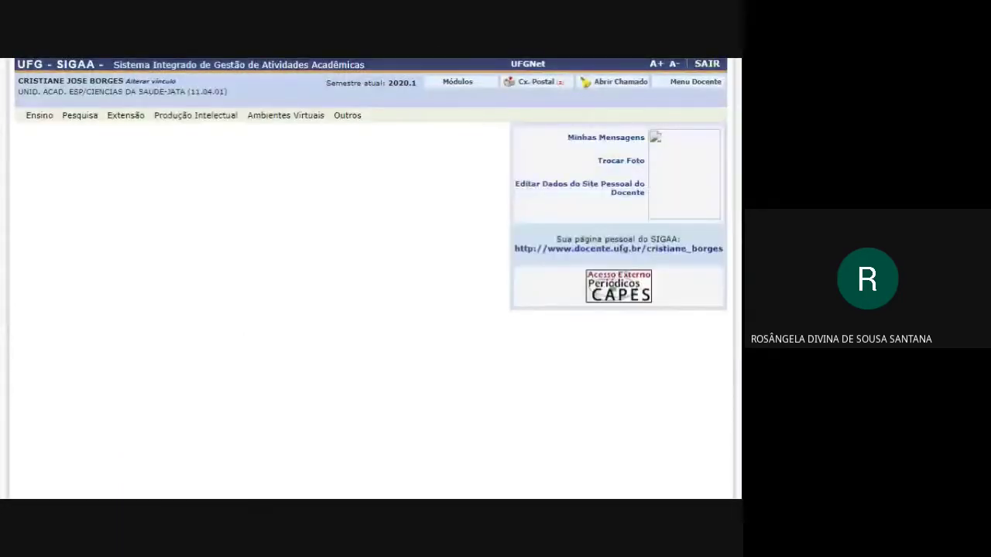
Open the evaluation reconsideration requests for extension actions and check the list of actions eligible for a request.
click(122, 117)
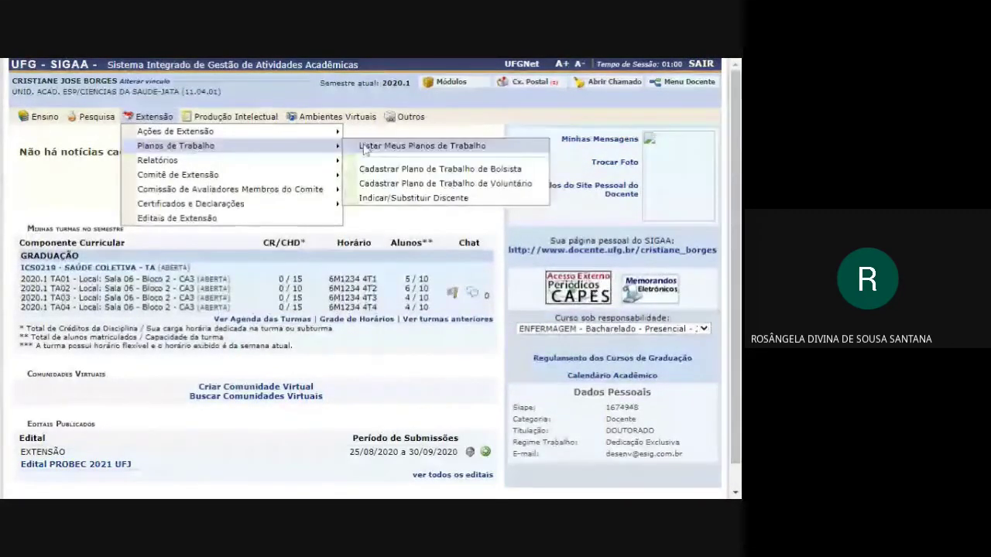
mouse_move(455, 134)
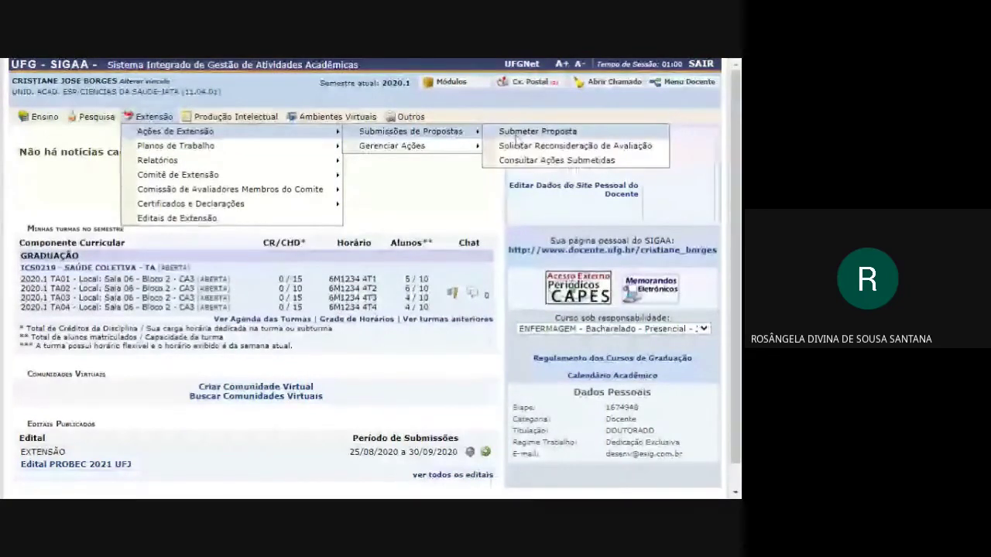
click(515, 133)
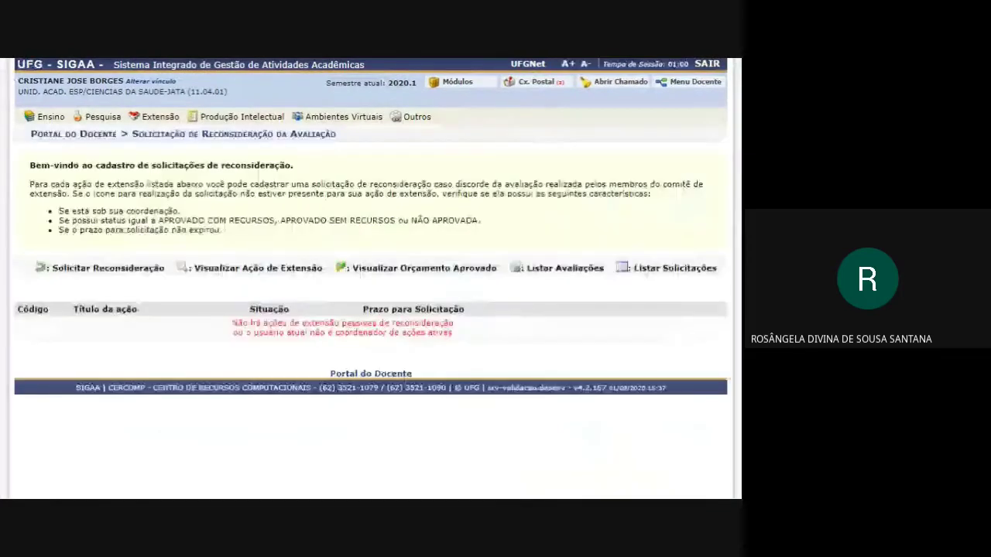
drag(232, 320, 479, 348)
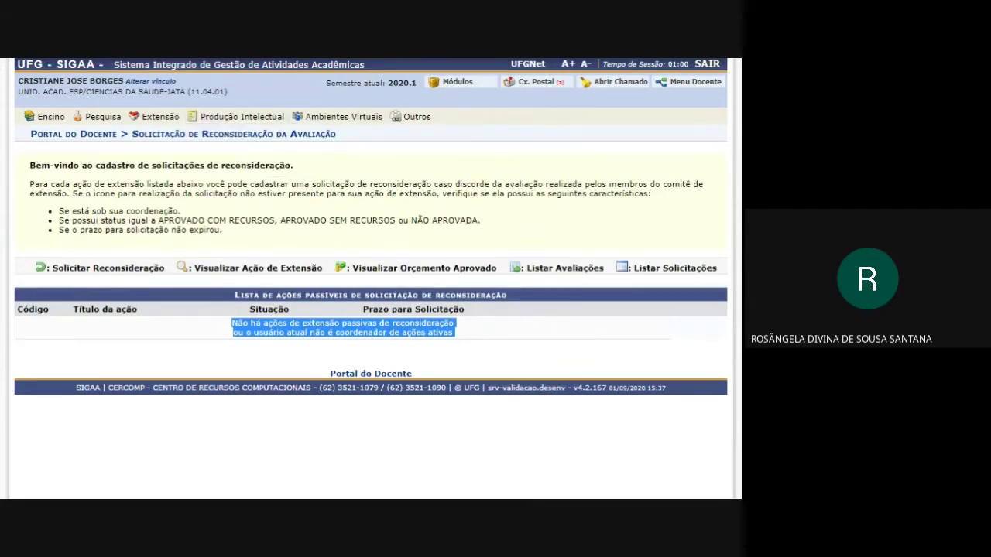
Open Gerenciar Equipes Executoras to view the team members of the active coordinated actions.
mouse_move(160, 117)
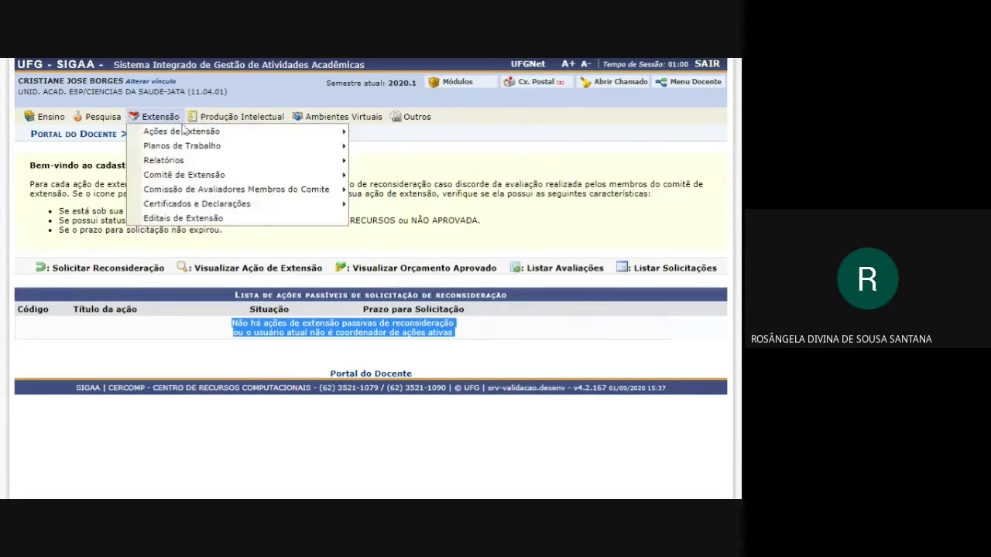
mouse_move(184, 132)
mouse_move(433, 147)
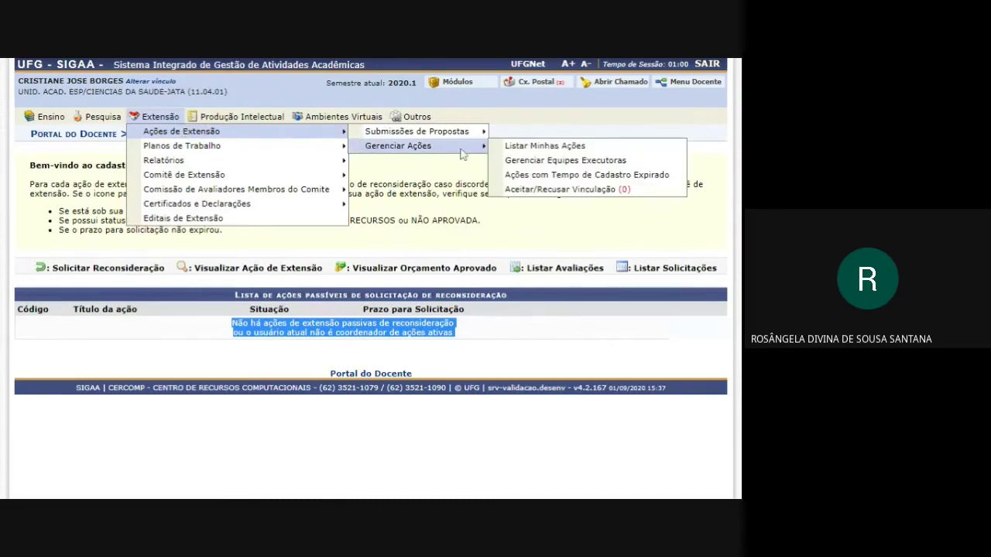
click(526, 162)
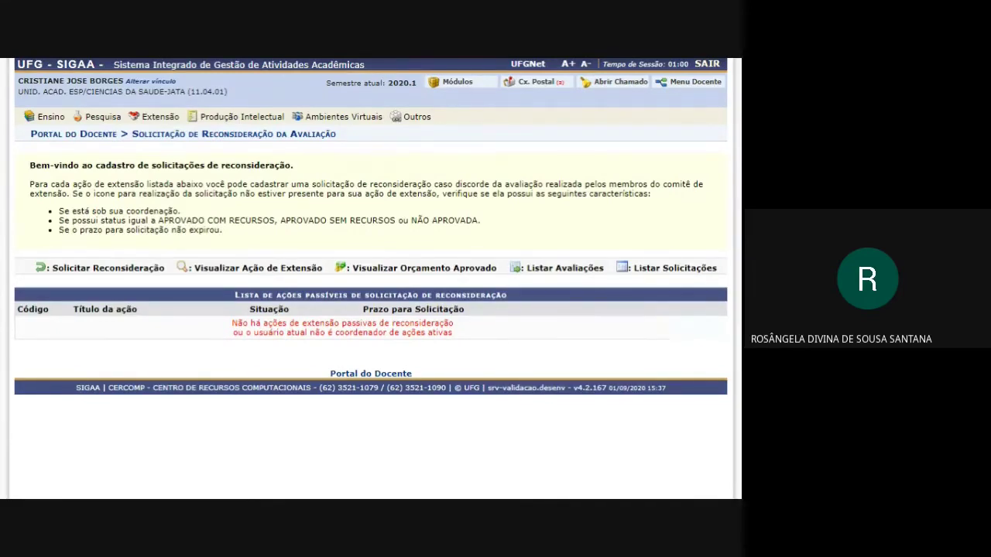
mouse_move(158, 118)
mouse_move(163, 147)
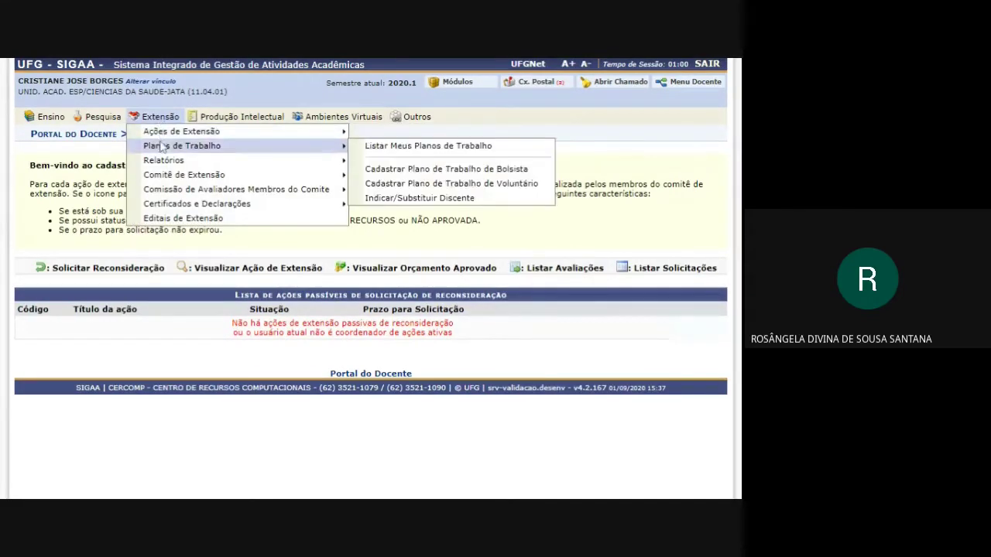
mouse_move(209, 133)
click(375, 147)
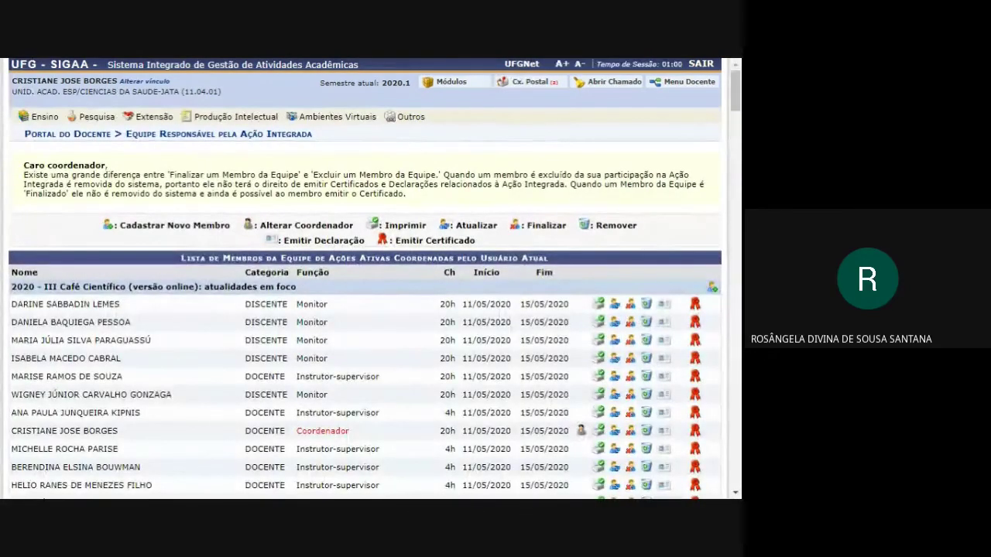
Open Aceitar/Recusar Vinculação for the extension actions.
mouse_move(159, 117)
mouse_move(164, 147)
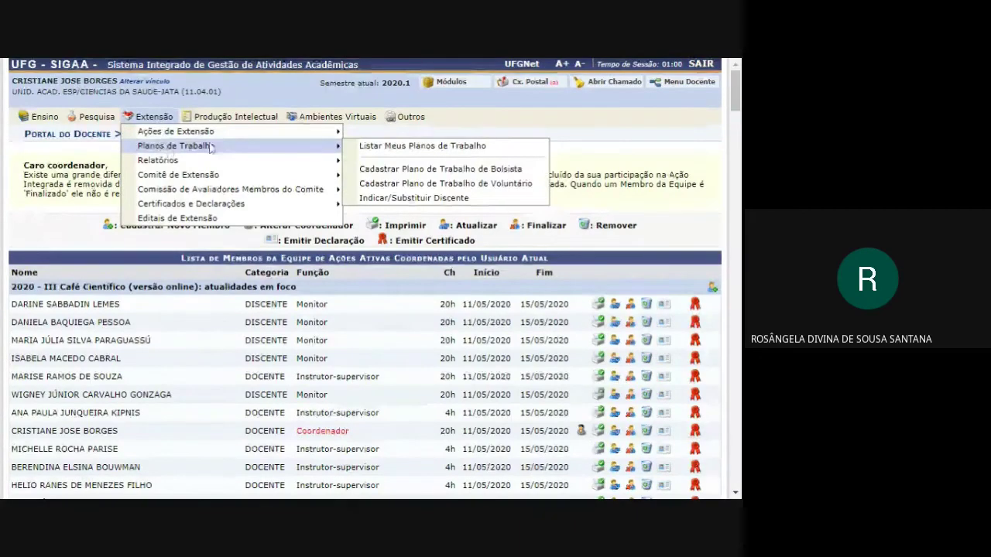
mouse_move(186, 131)
mouse_move(364, 133)
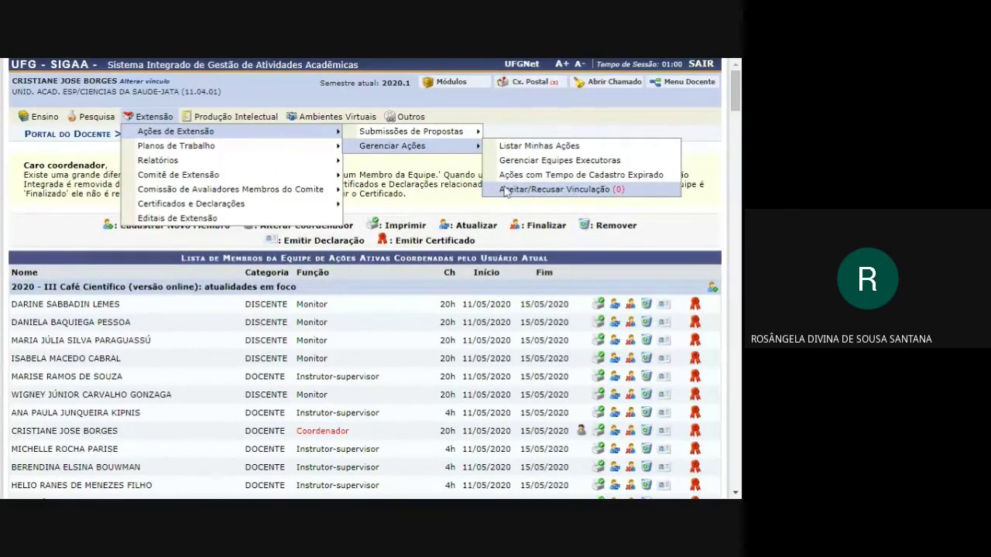
click(506, 192)
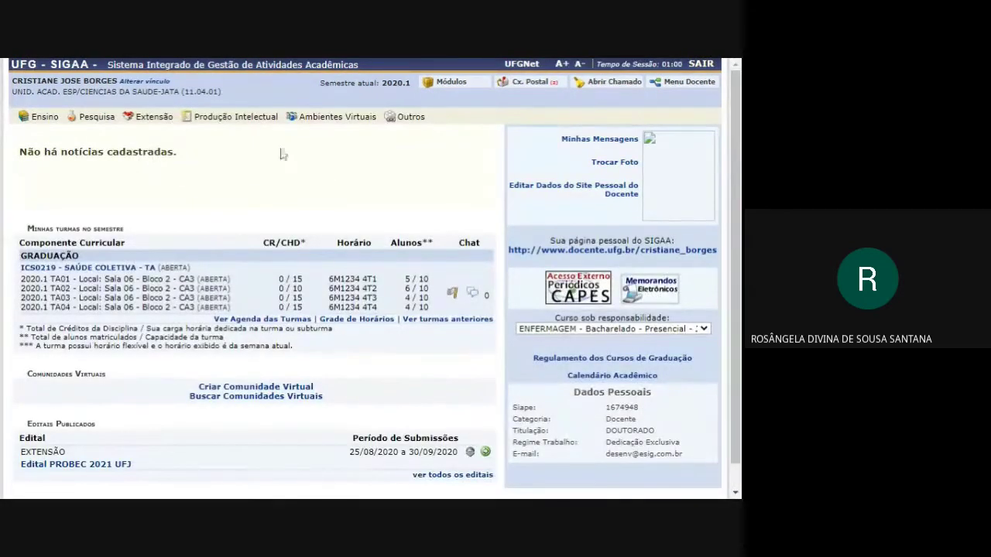
List the coordinator's own work plans for extension actions.
mouse_move(167, 137)
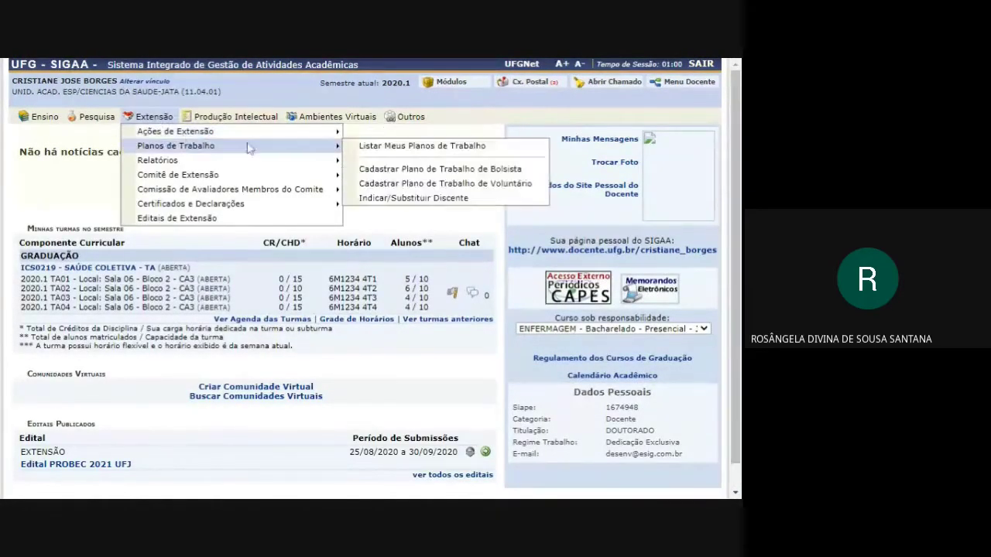
mouse_move(345, 133)
mouse_move(379, 149)
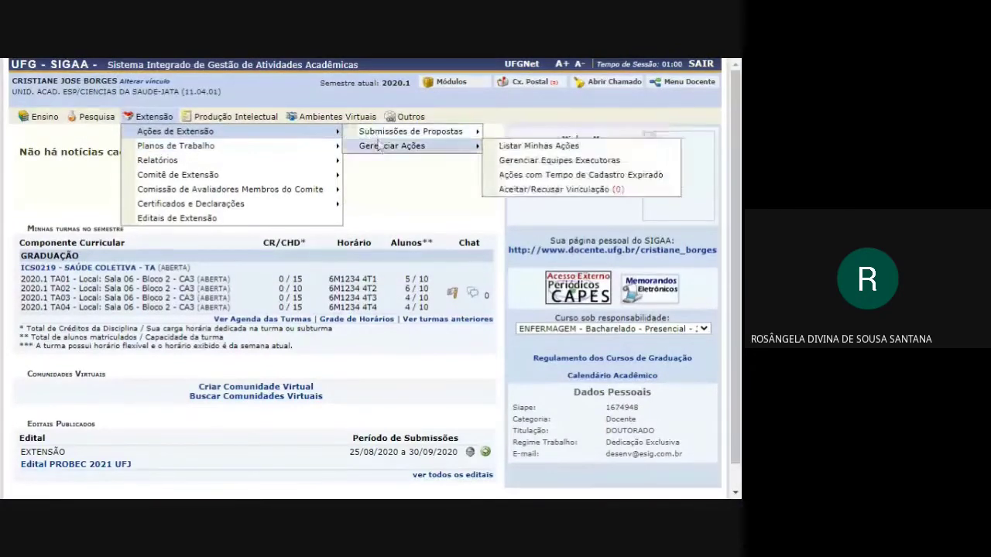
mouse_move(389, 136)
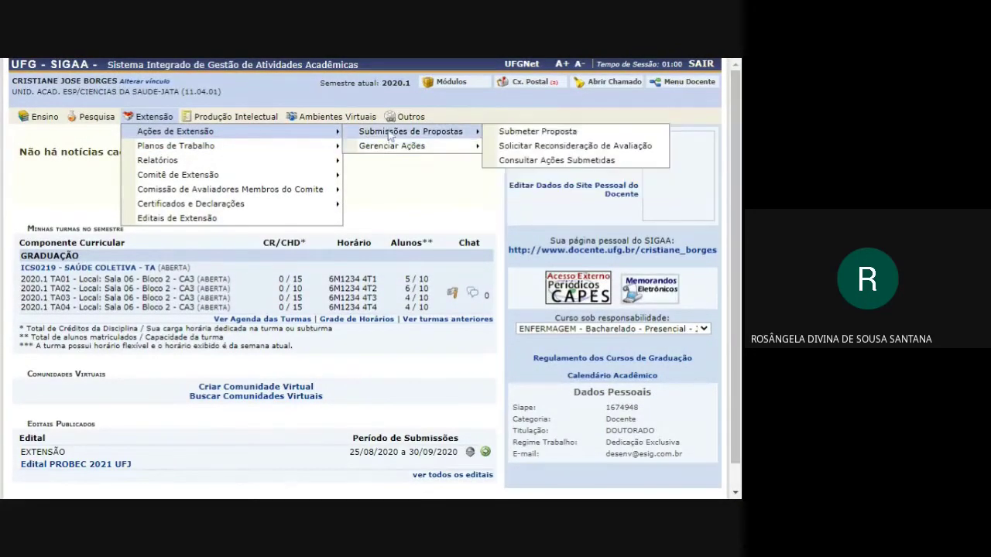
mouse_move(325, 151)
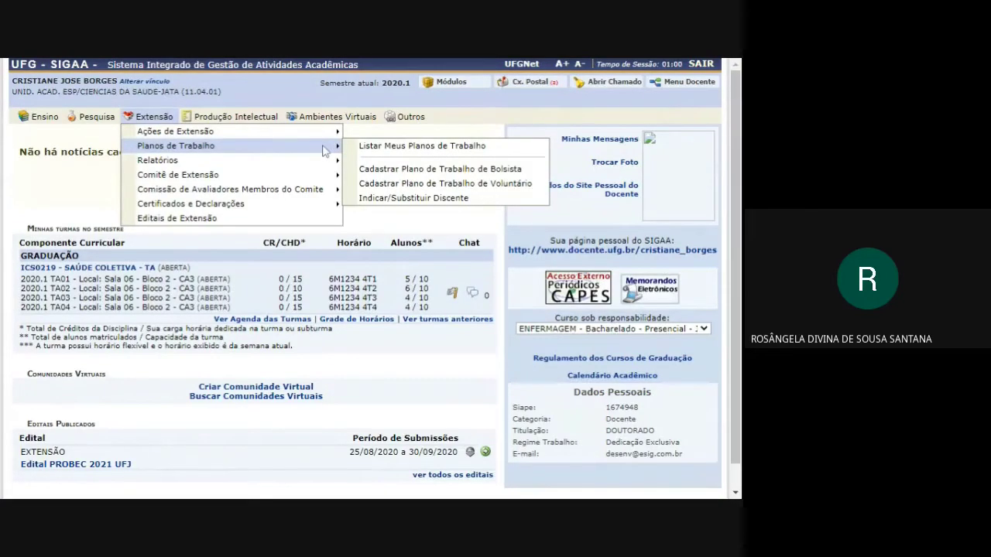
click(379, 149)
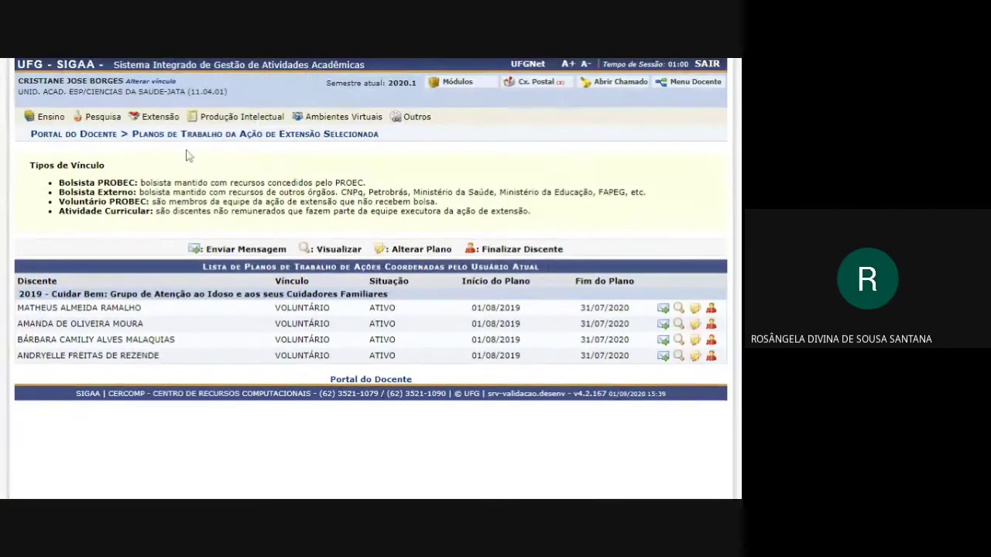
Examine the students and their type of bond in the work plans of the 2019 Cuidar Bem project.
drag(150, 317, 23, 281)
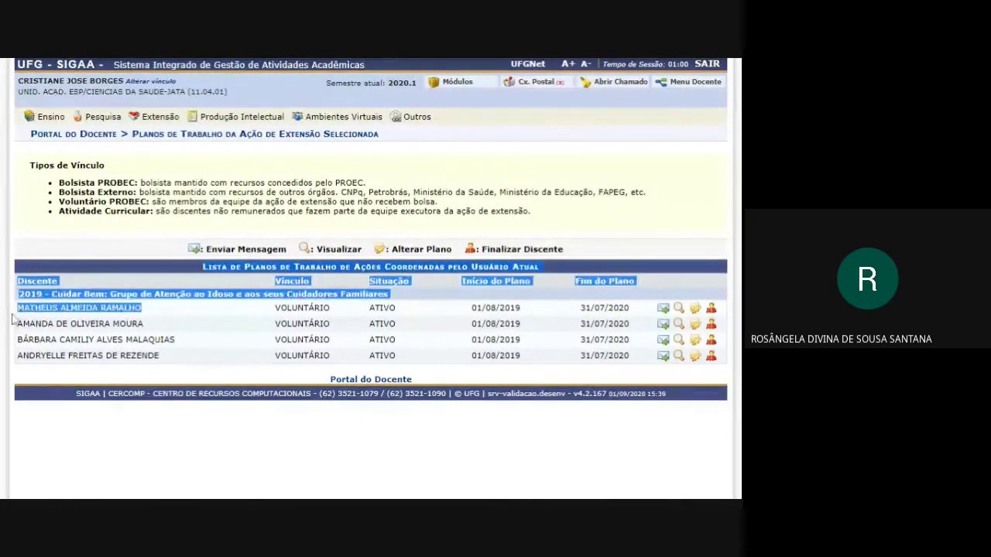
click(317, 323)
double_click(310, 308)
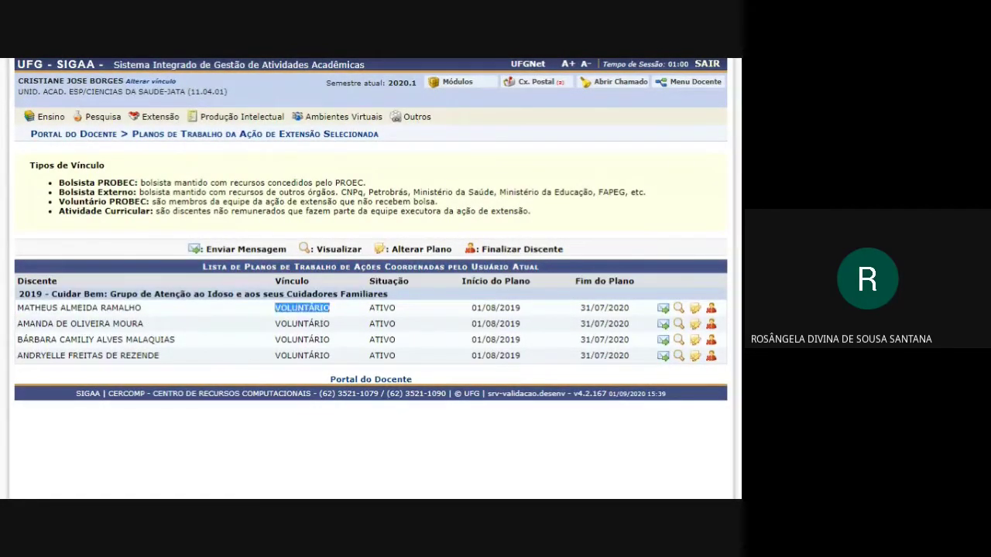
double_click(302, 323)
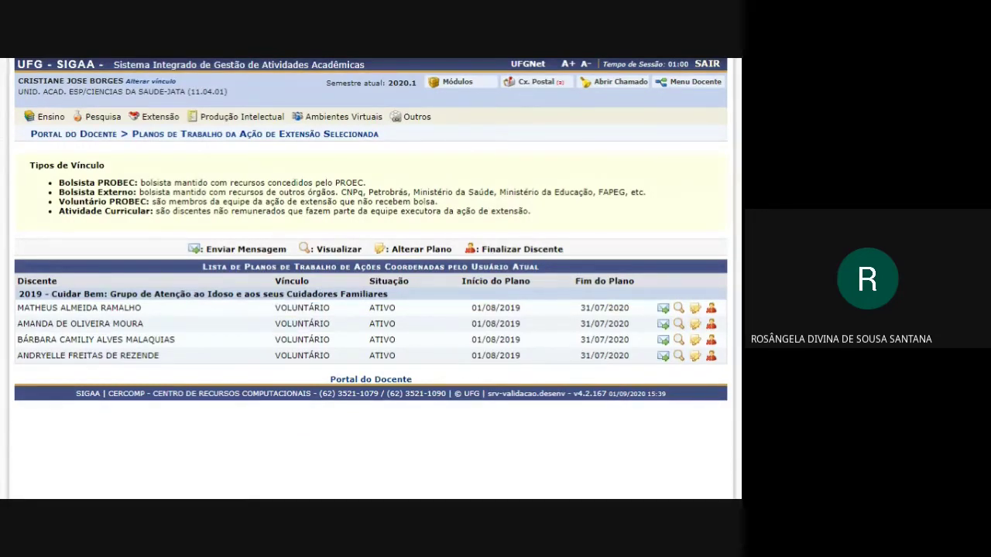
double_click(302, 339)
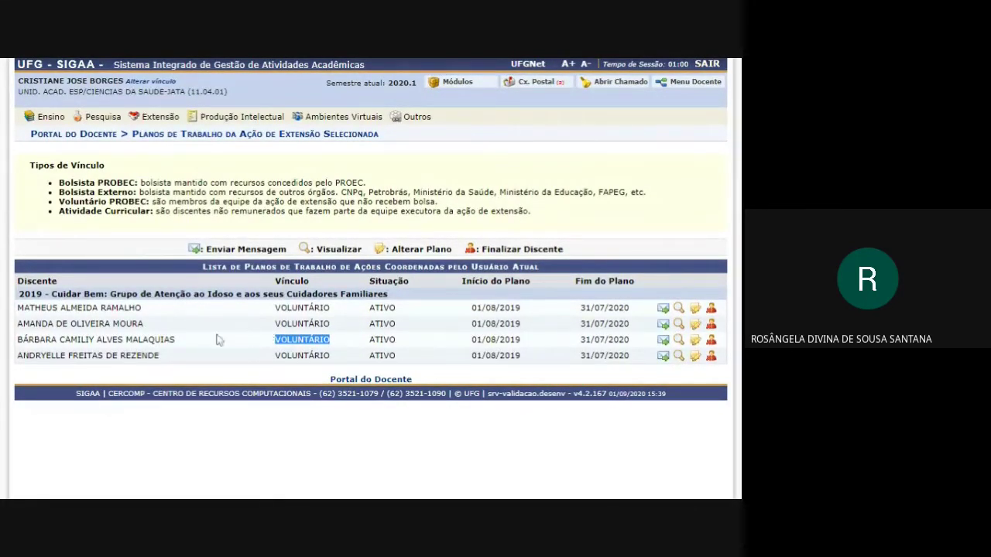
drag(169, 294, 392, 301)
click(394, 303)
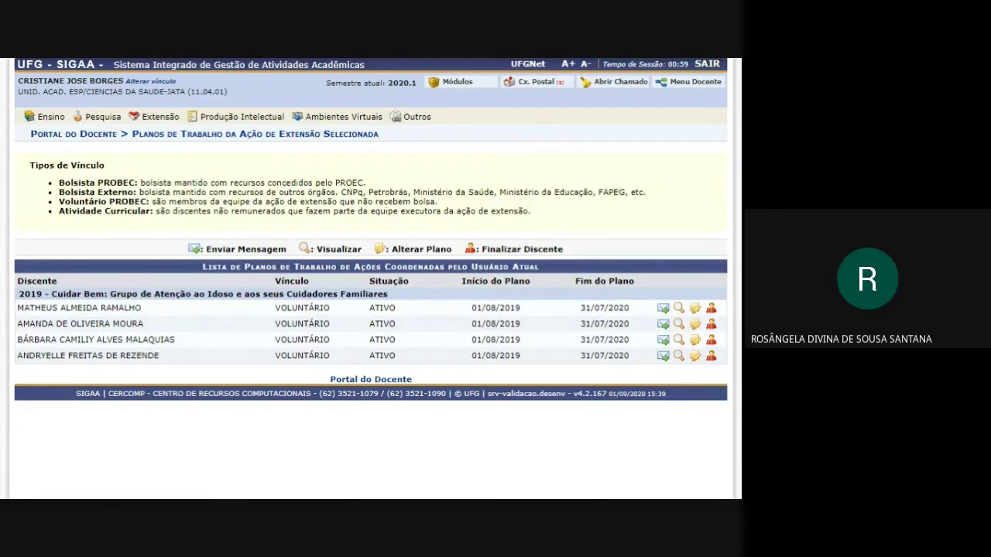
Open the message form for a Cuidar Bem student, inspect its subject and message fields, and return to the teacher portal without sending.
click(664, 318)
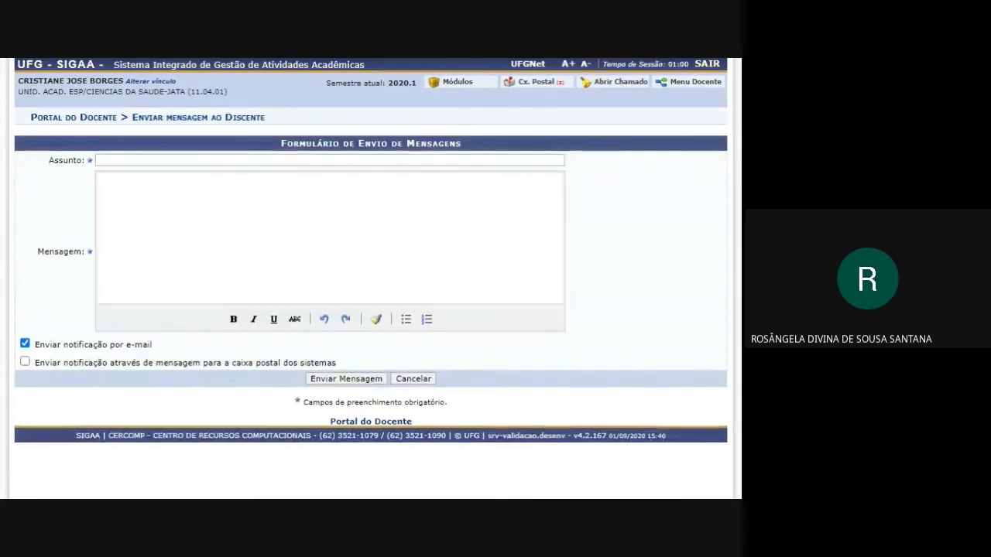
click(155, 160)
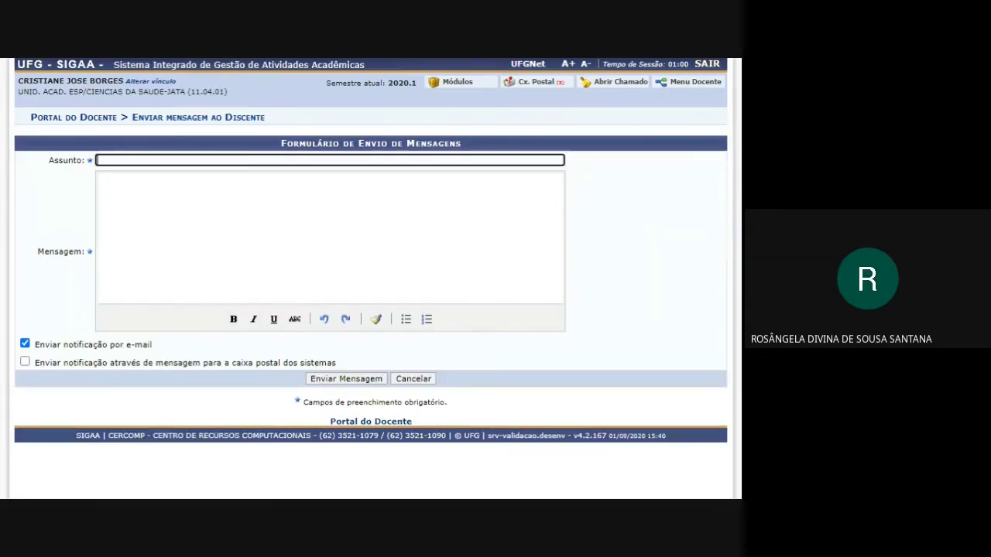
click(103, 183)
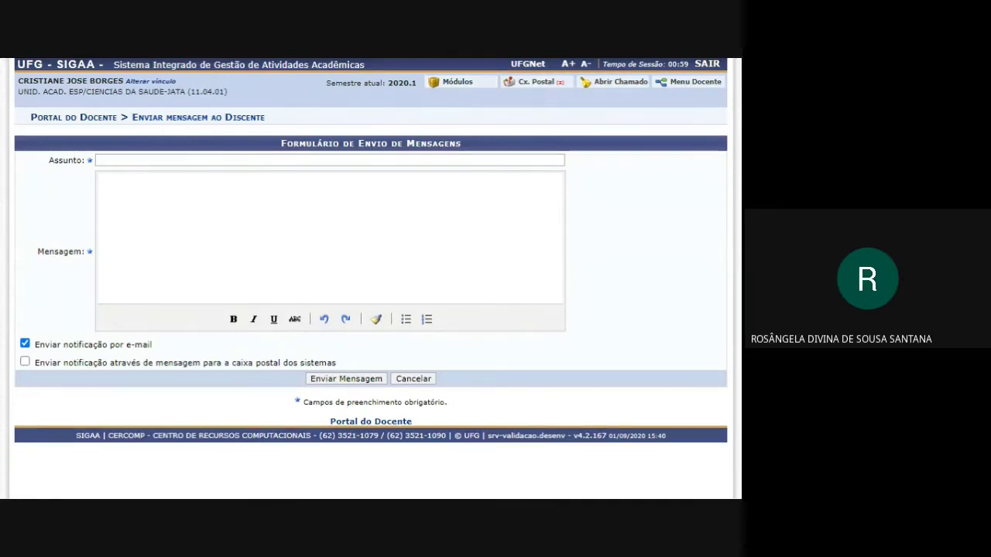
key(alt+Left)
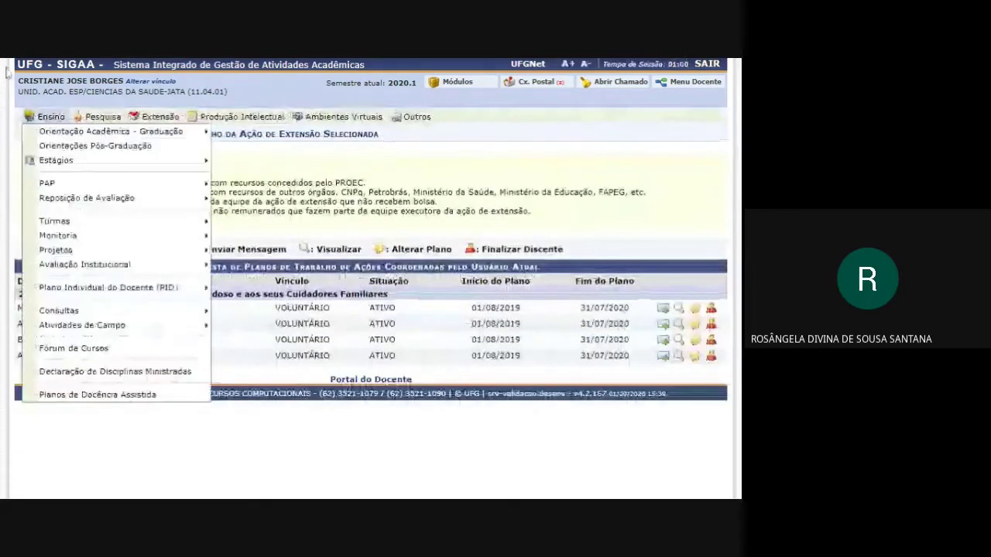
key(alt+Left)
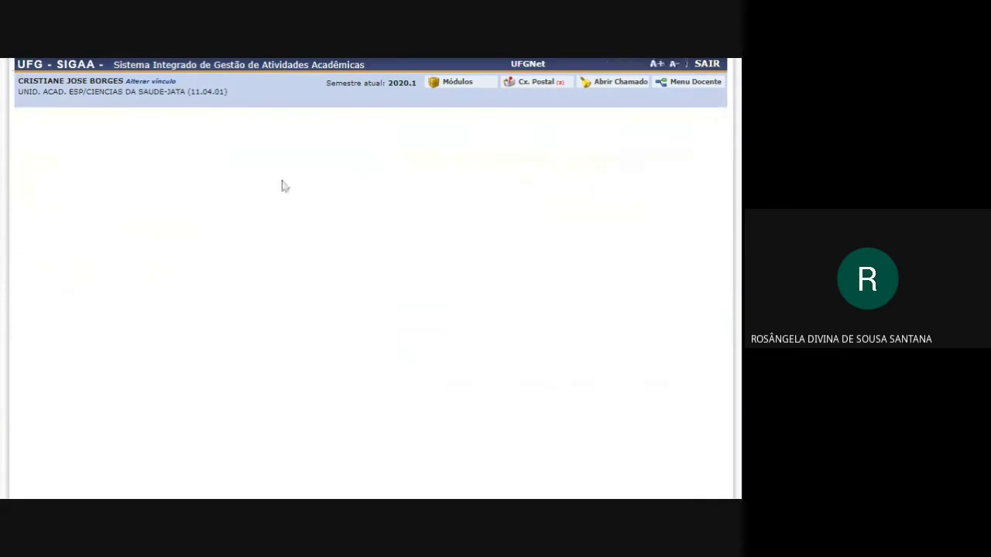
Start a new scholarship holder work plan for the action EV121-2020, III Café Científico (versão online).
mouse_move(155, 116)
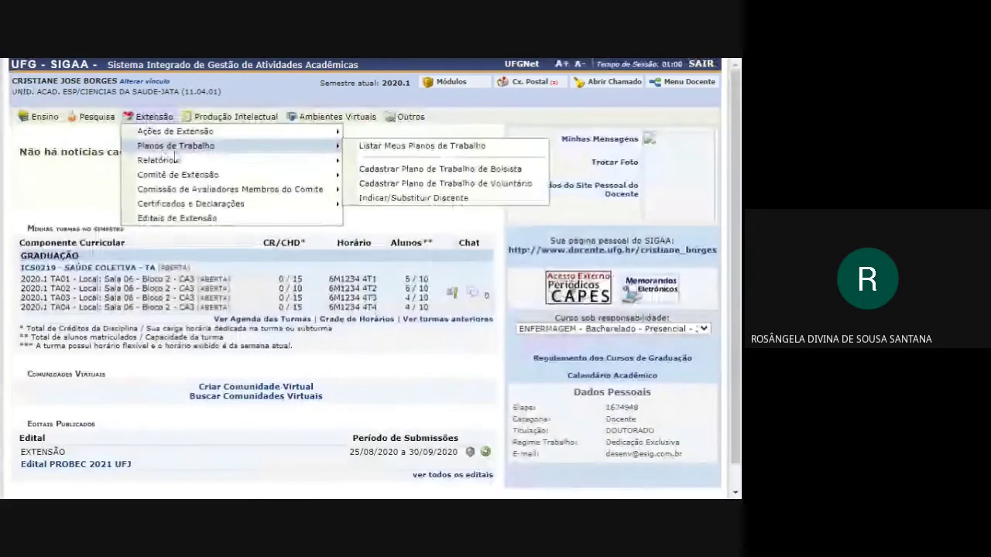
mouse_move(162, 160)
mouse_move(325, 147)
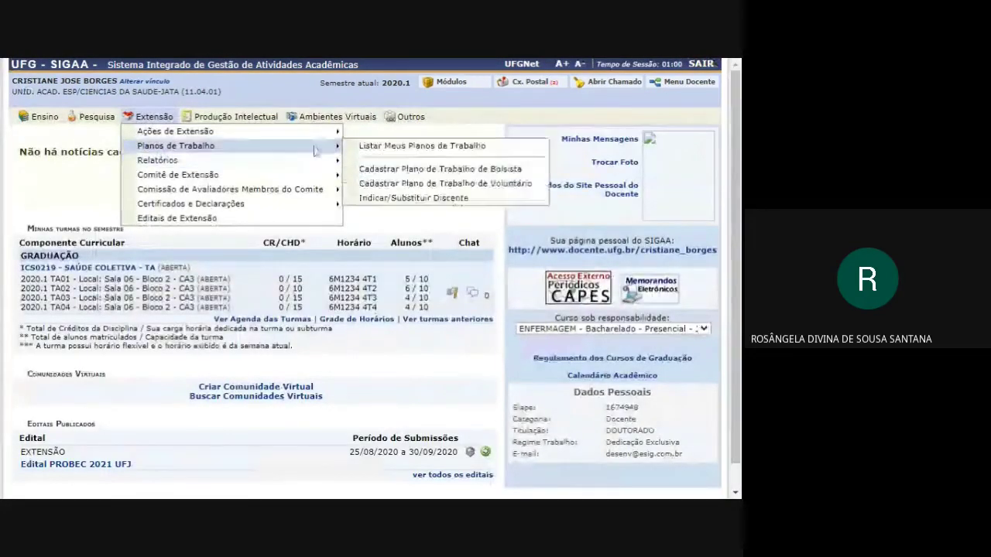
click(371, 169)
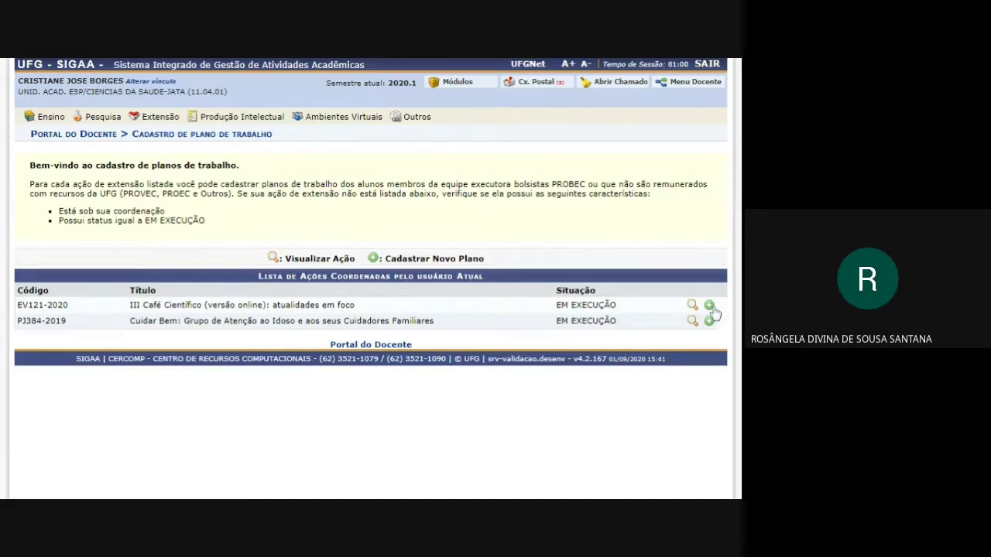
click(710, 307)
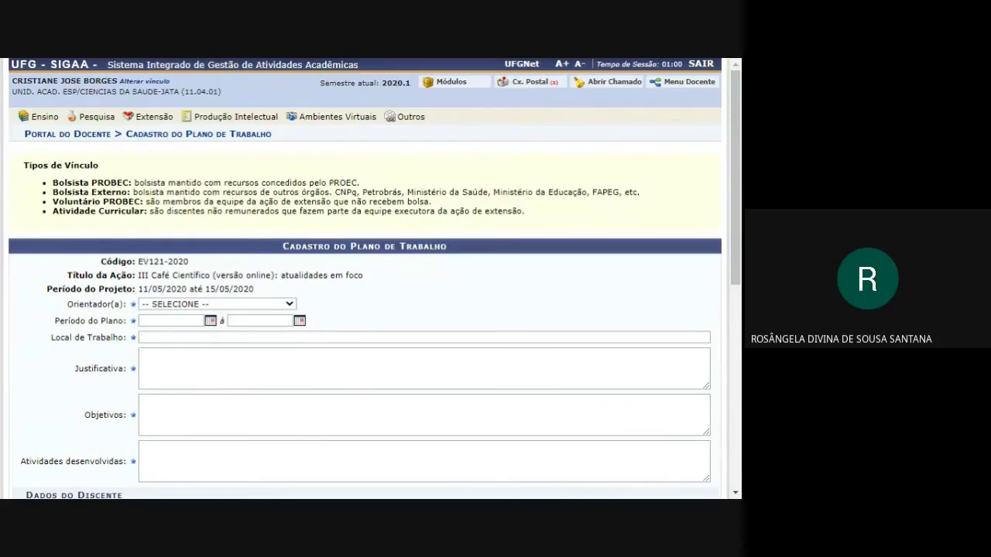
Inspect the work plan's start and end date calendars and its workplace and justification fields without filling them in.
click(210, 320)
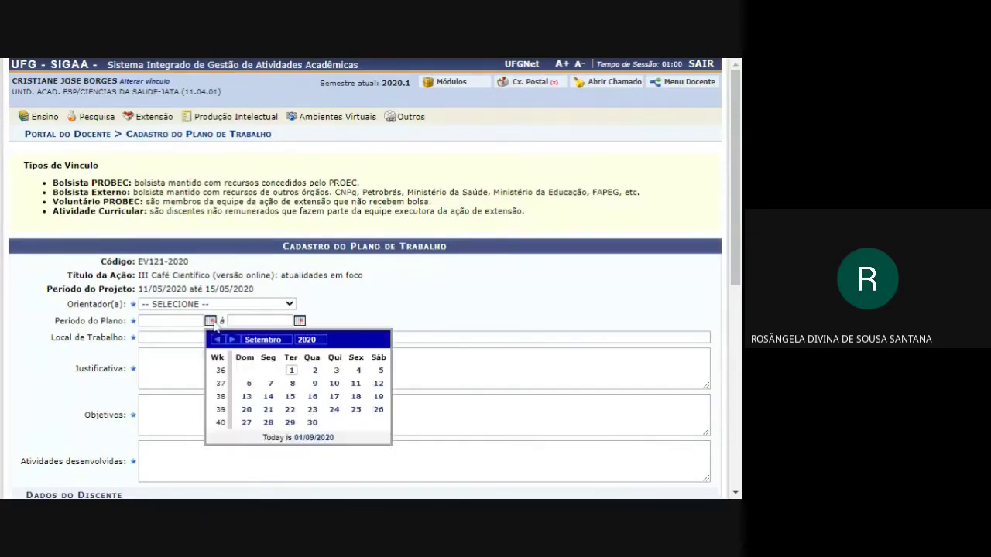
click(299, 320)
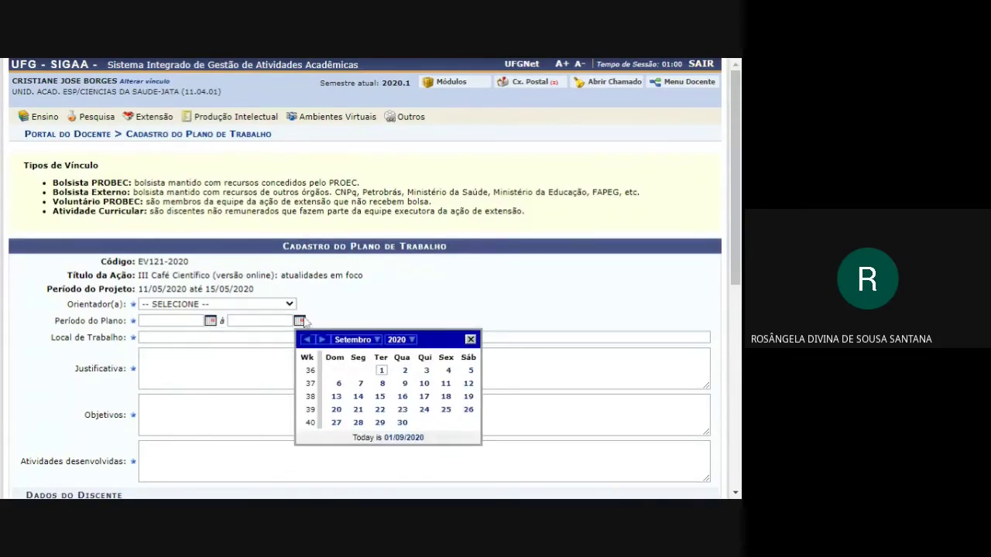
click(194, 338)
click(309, 369)
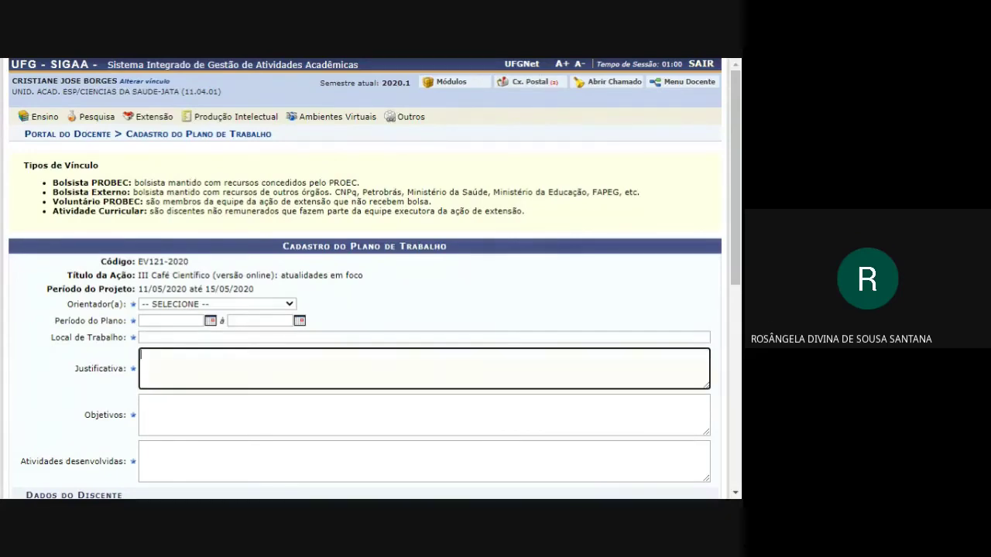
Find an active undergraduate student by first name, assign them as the plan's student, and check the type of bond field.
scroll(363, 278, down, 4)
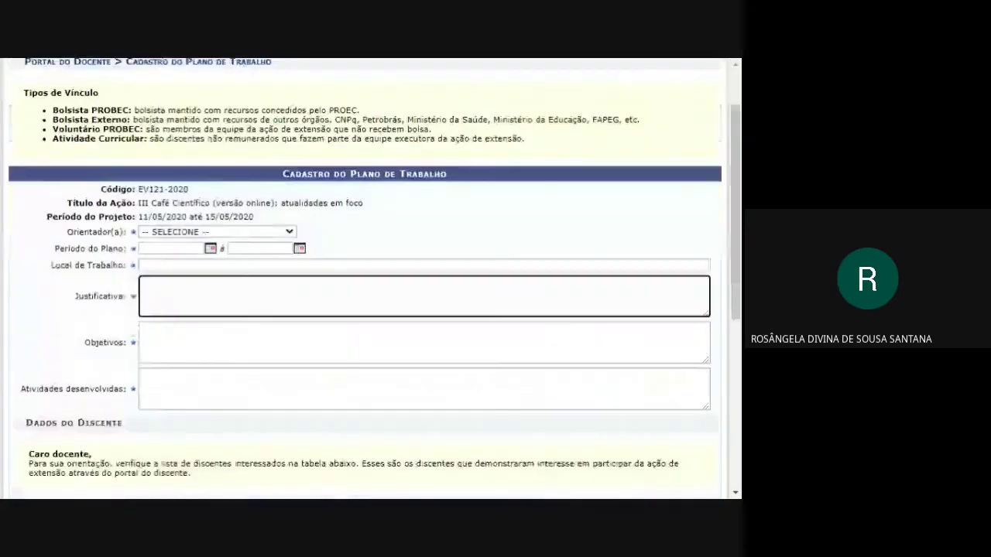
click(415, 288)
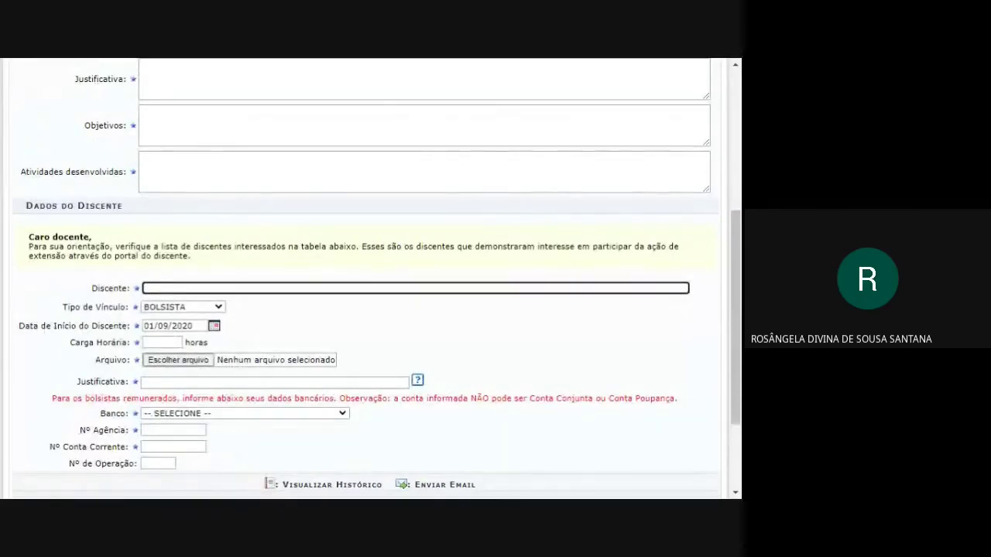
text(rui)
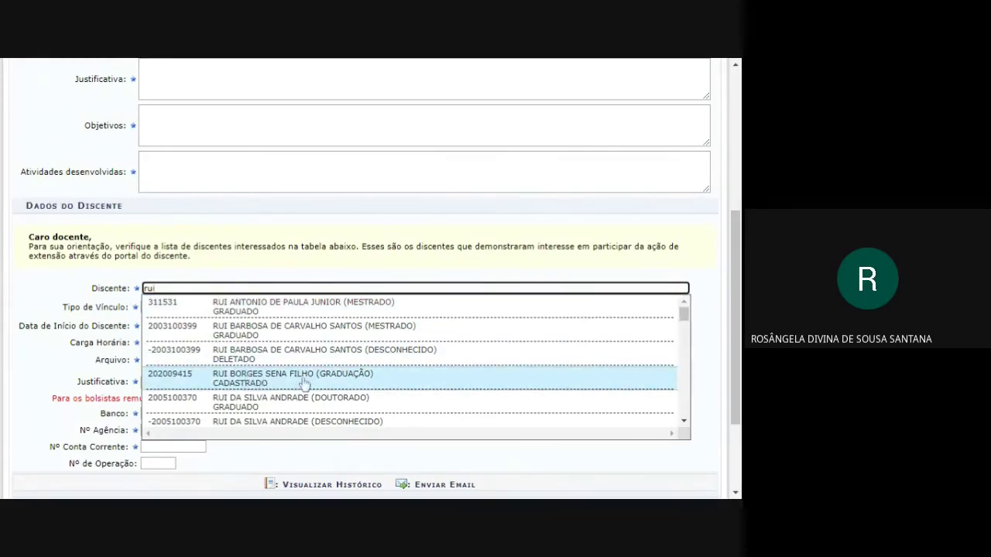
scroll(302, 387, down, 1)
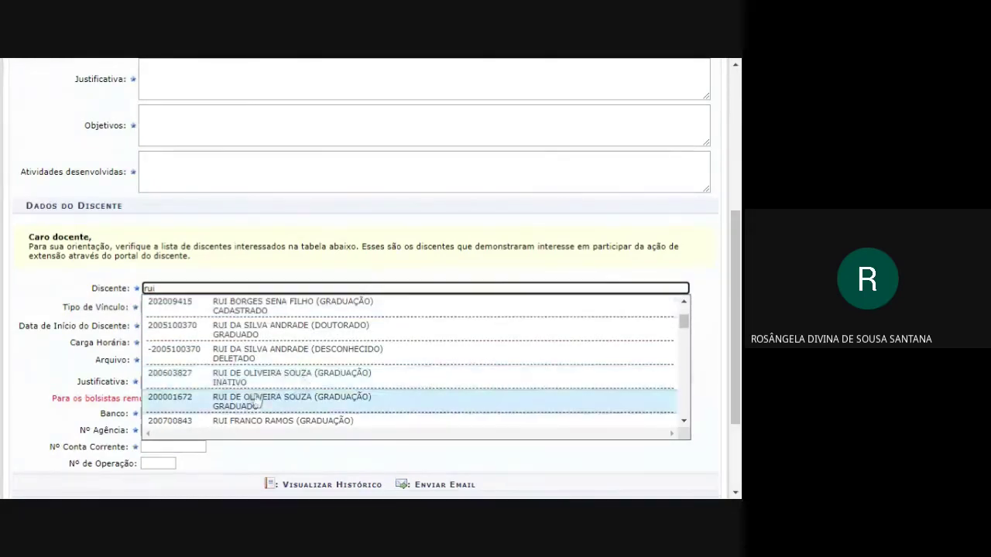
scroll(264, 406, down, 1)
scroll(264, 406, down, 1)
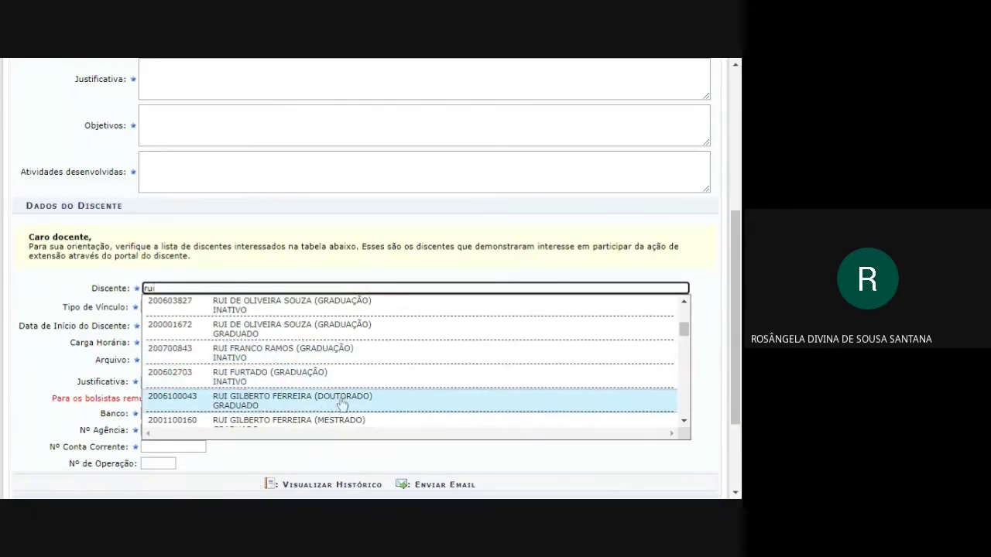
scroll(257, 414, down, 2)
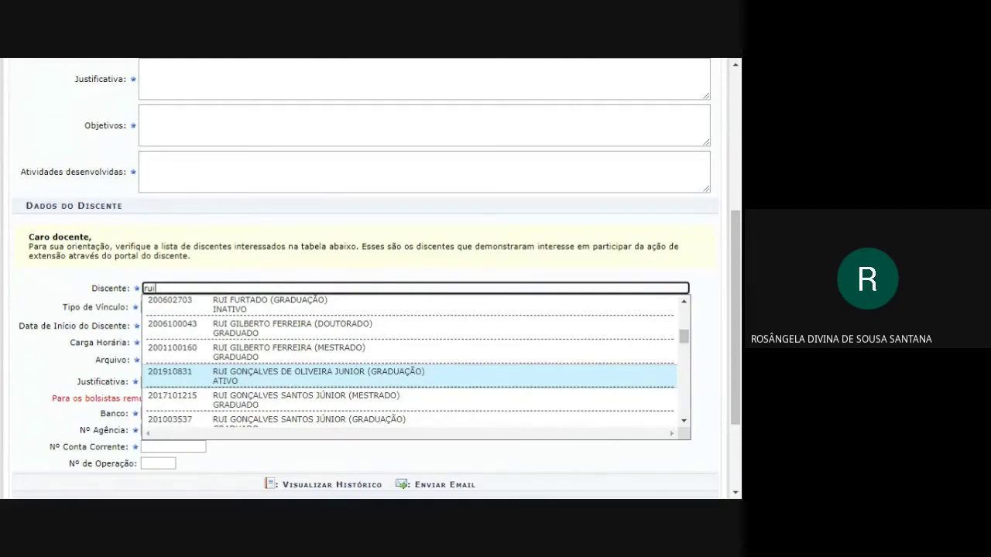
click(322, 377)
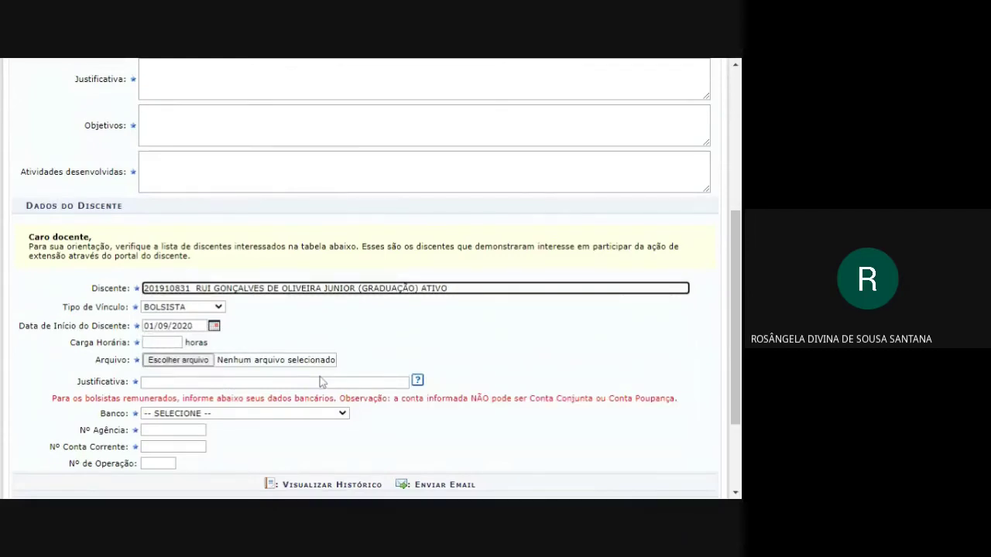
click(218, 310)
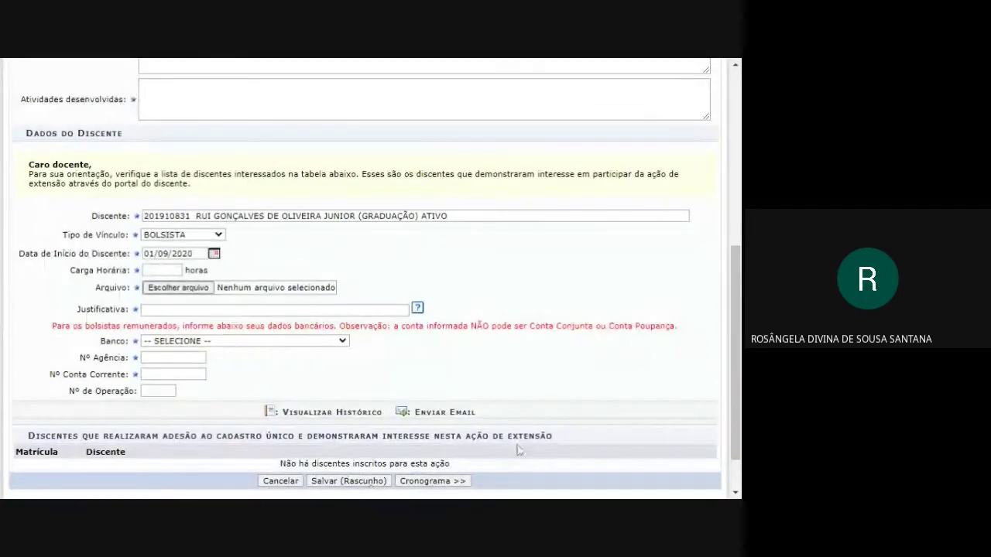
Leave the plan form for Indicar/Substituir Discente and examine the substitution option and the students listed under Cuidar Bem.
scroll(519, 451, up, 5)
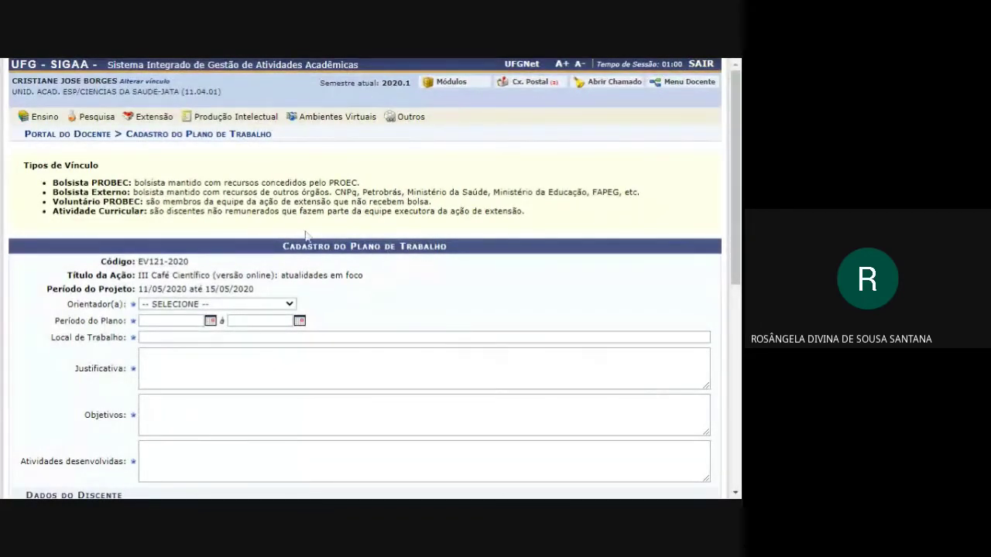
click(152, 116)
mouse_move(176, 147)
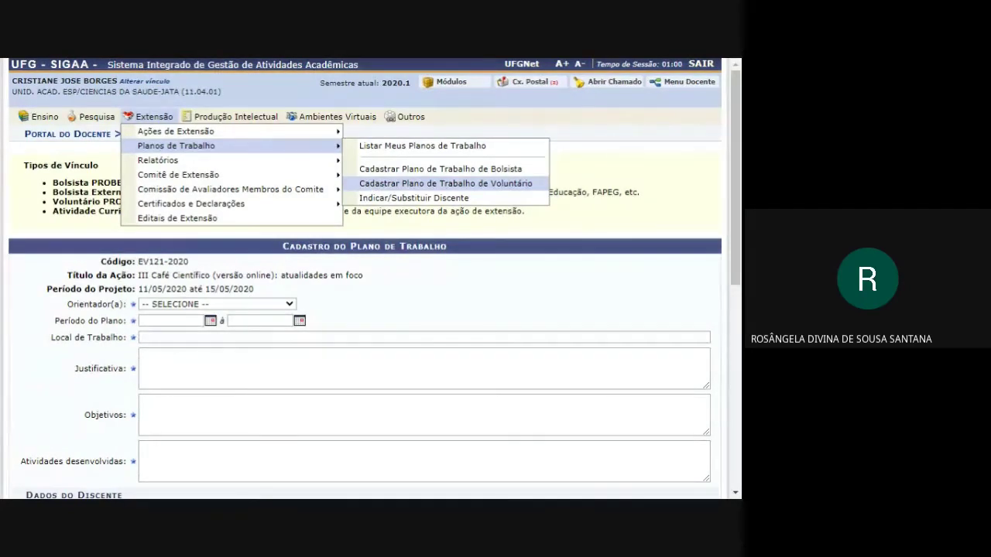
click(379, 198)
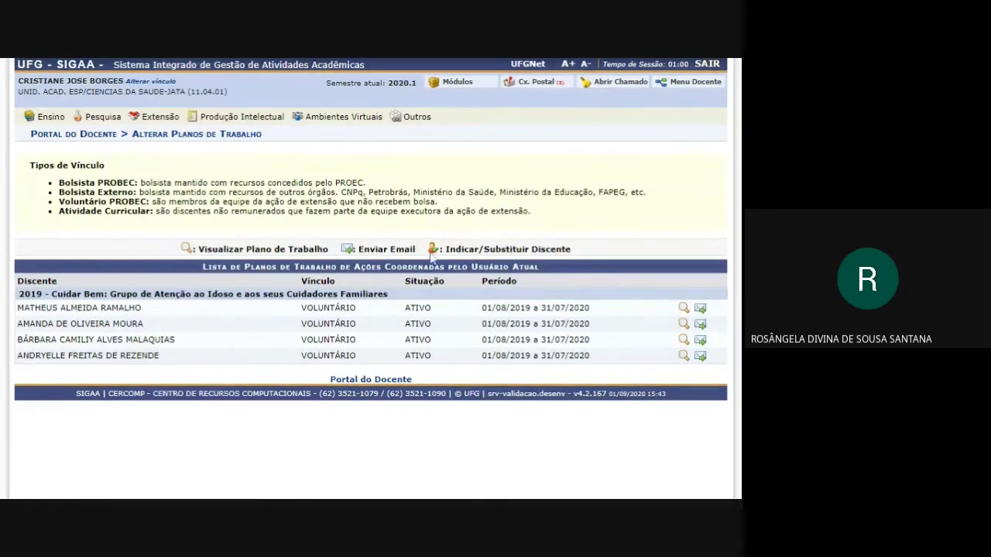
drag(428, 249, 572, 252)
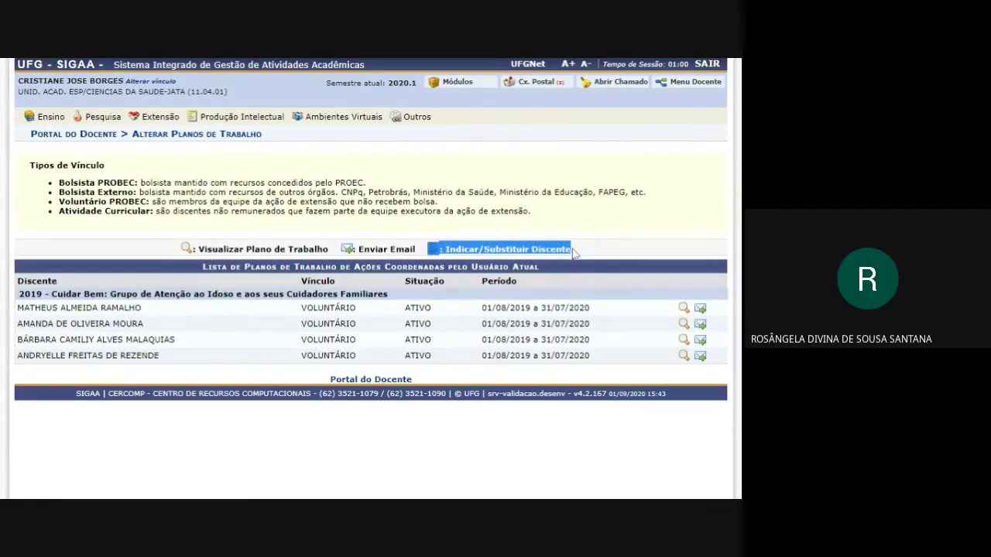
click(715, 313)
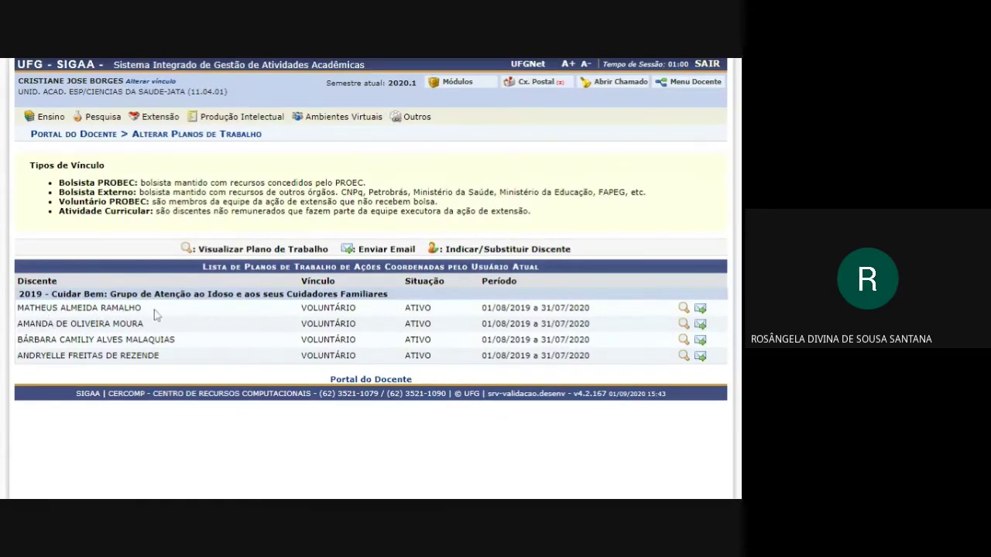
drag(157, 309, 17, 308)
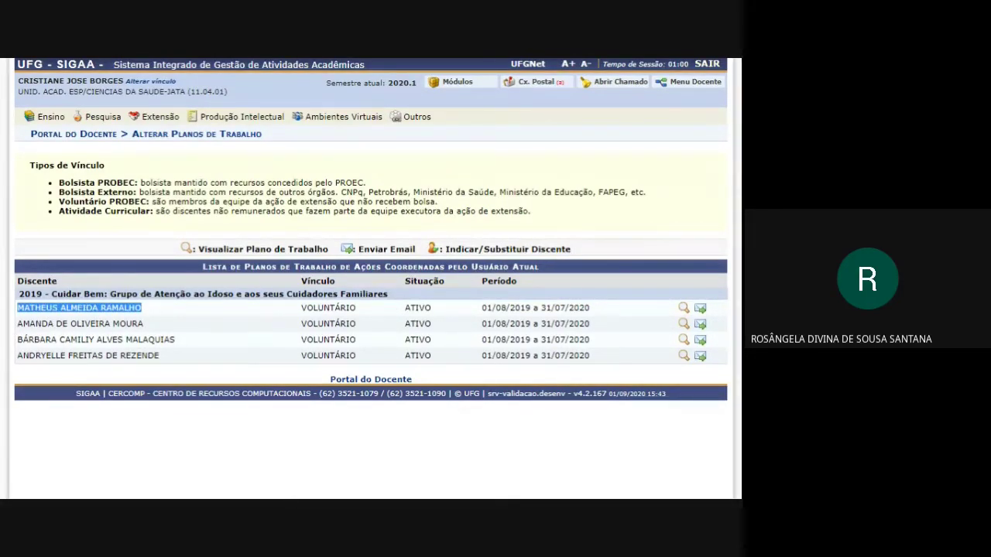
click(151, 311)
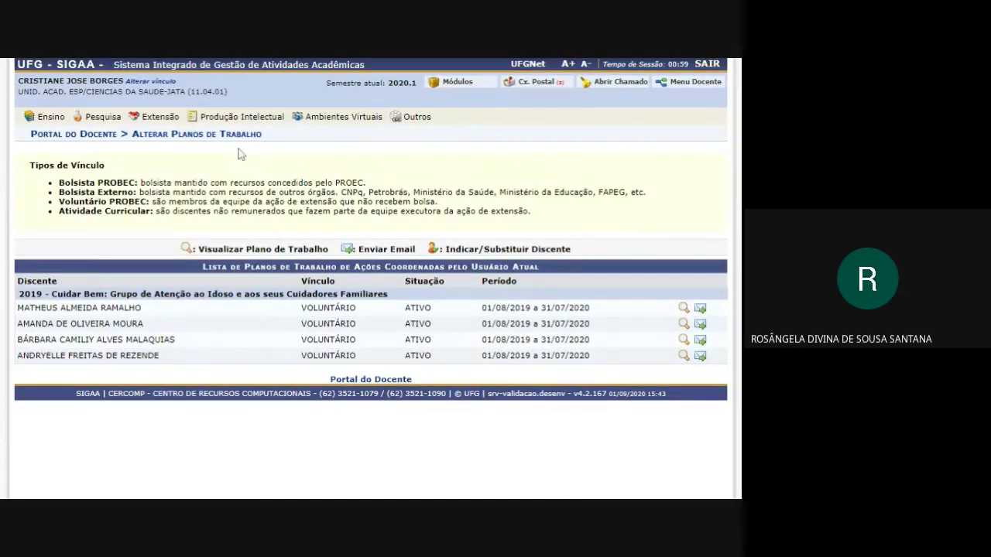
List the extension students' reports for the actions coordinated by the current teacher.
mouse_move(160, 119)
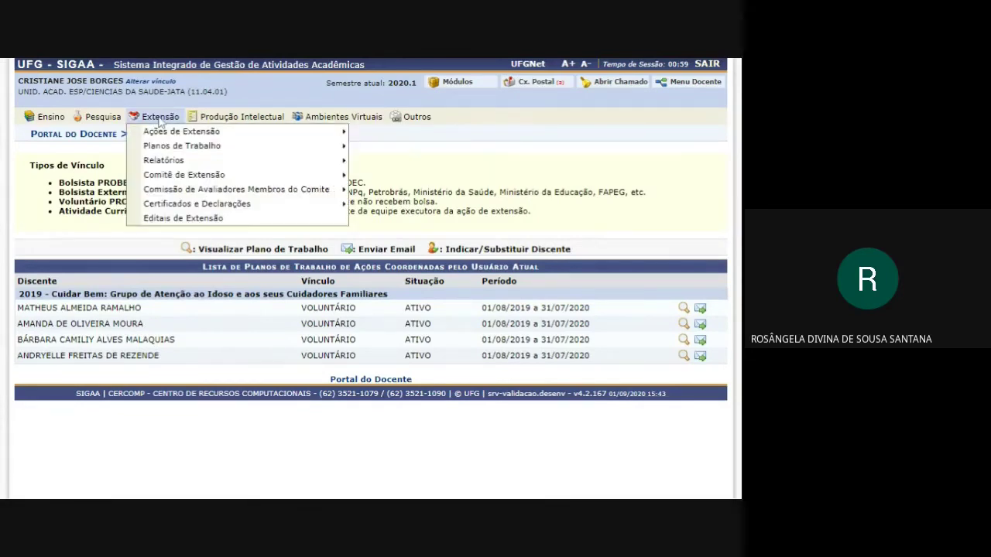
mouse_move(178, 147)
mouse_move(165, 165)
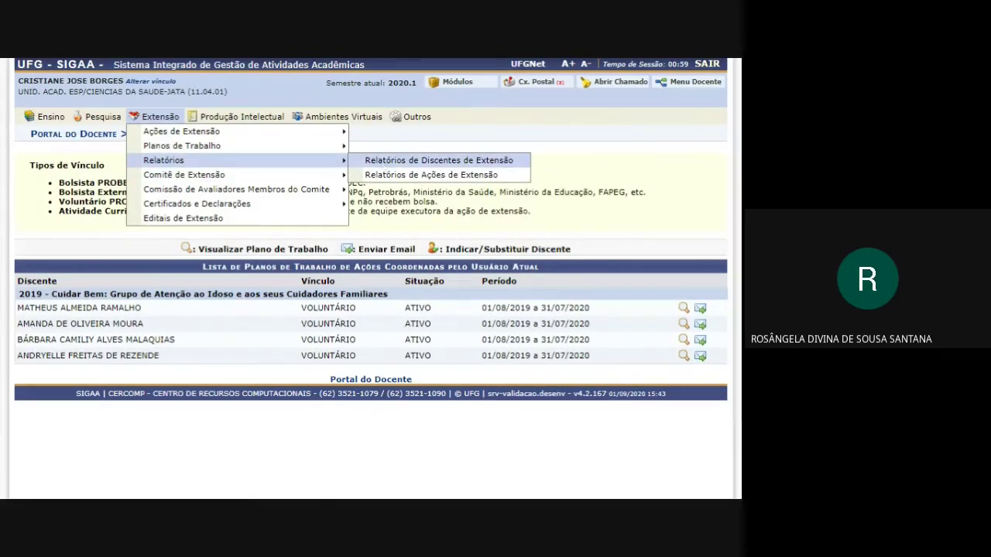
click(382, 165)
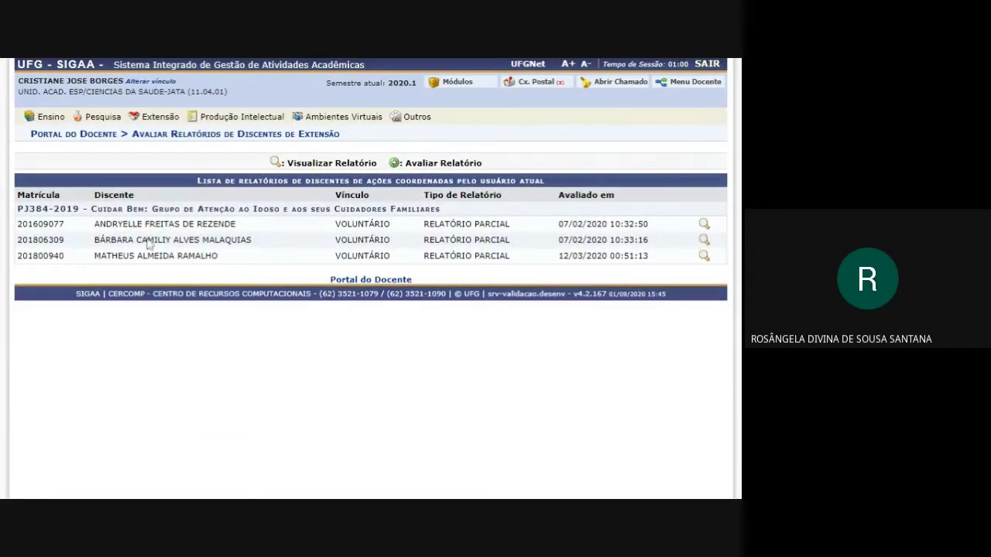
View the first listed student's partial report, examine its sections and the coordination's opinion, and close the report.
drag(106, 224, 272, 232)
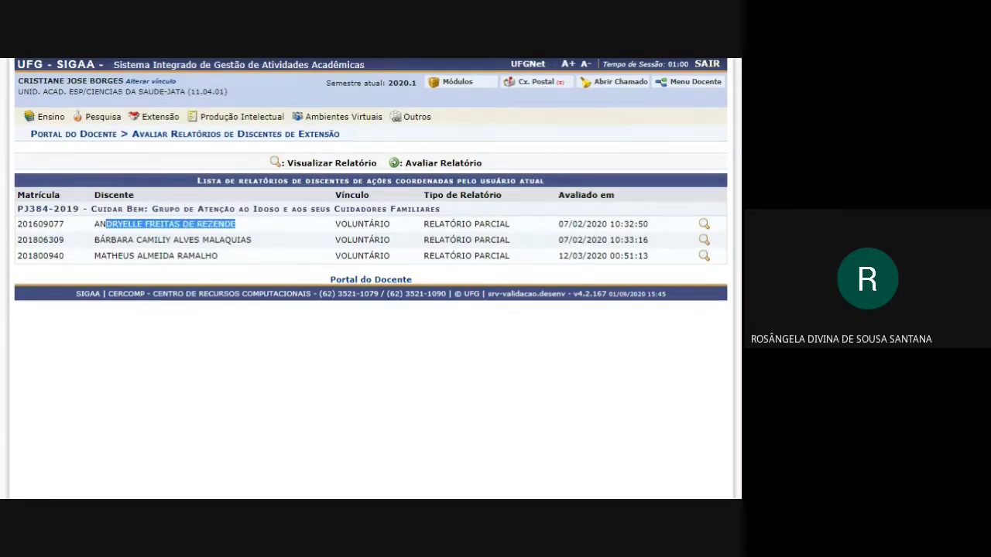
click(706, 226)
scroll(611, 291, down, 3)
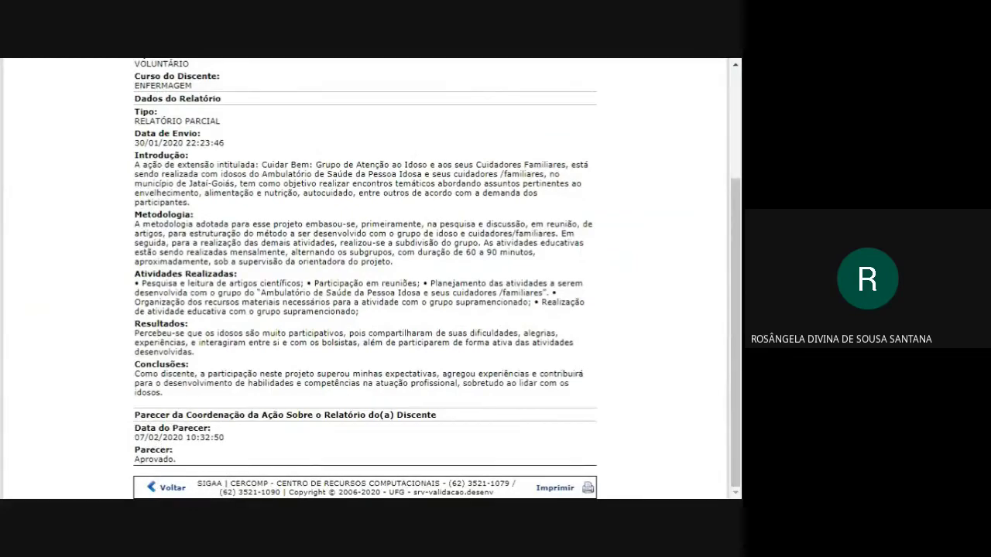
double_click(159, 363)
triple_click(155, 433)
click(236, 440)
drag(177, 415, 445, 423)
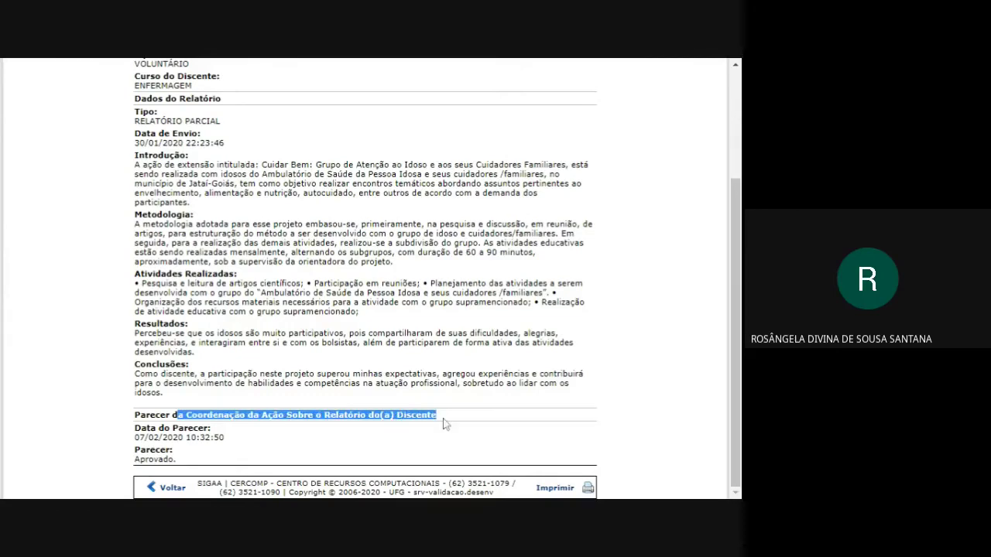
scroll(445, 423, up, 3)
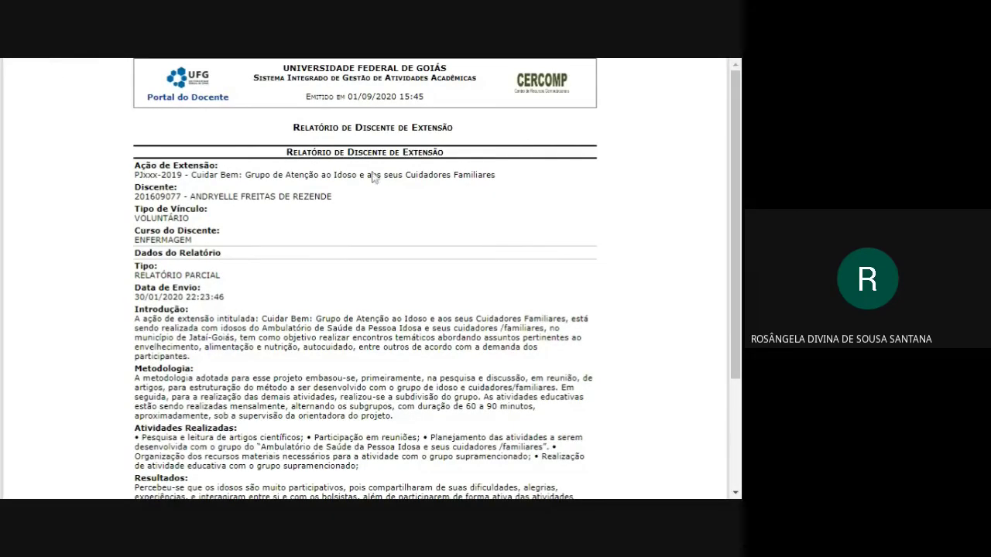
key(ctrl+w)
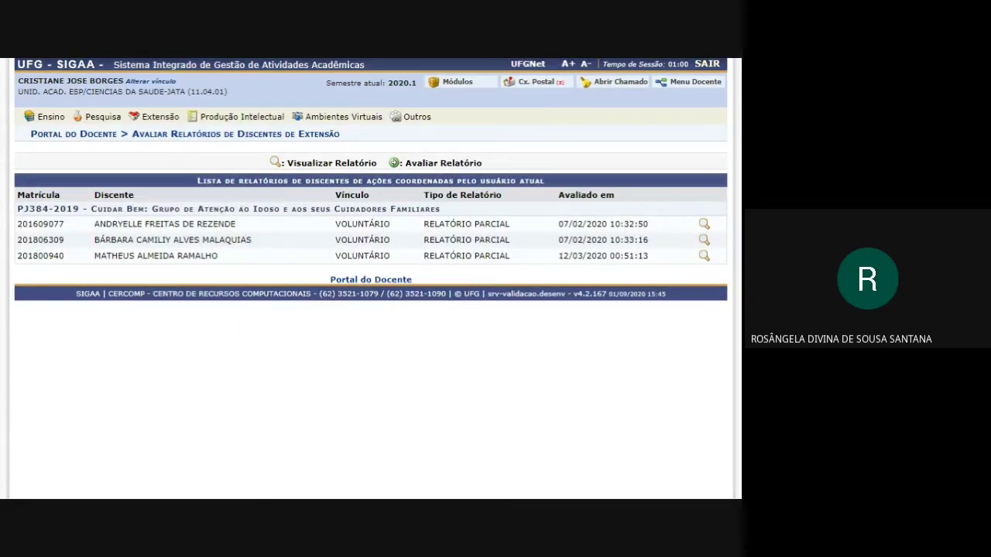
Start a partial report for EV121-2020 from the extension action reports and expand its objective's related activities.
drag(418, 264, 542, 258)
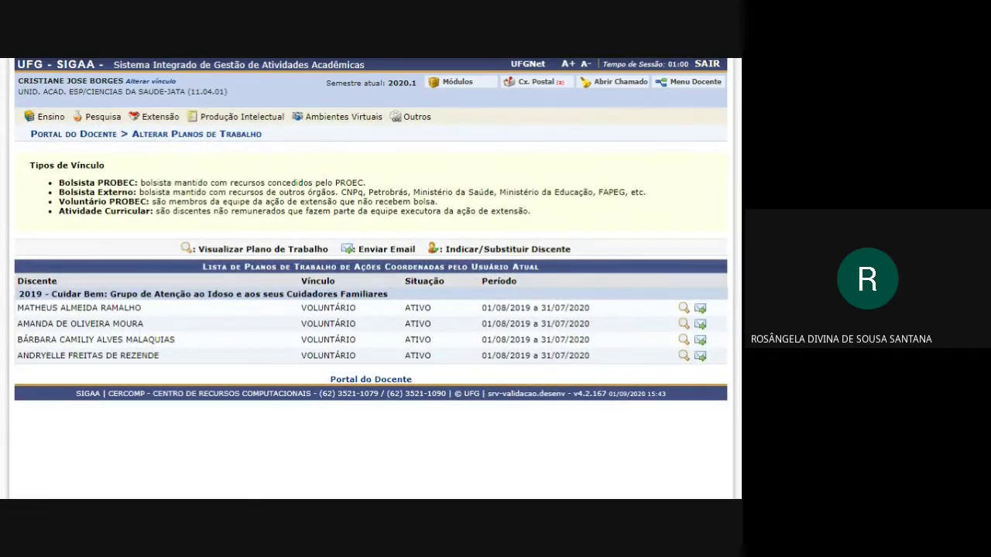
mouse_move(159, 118)
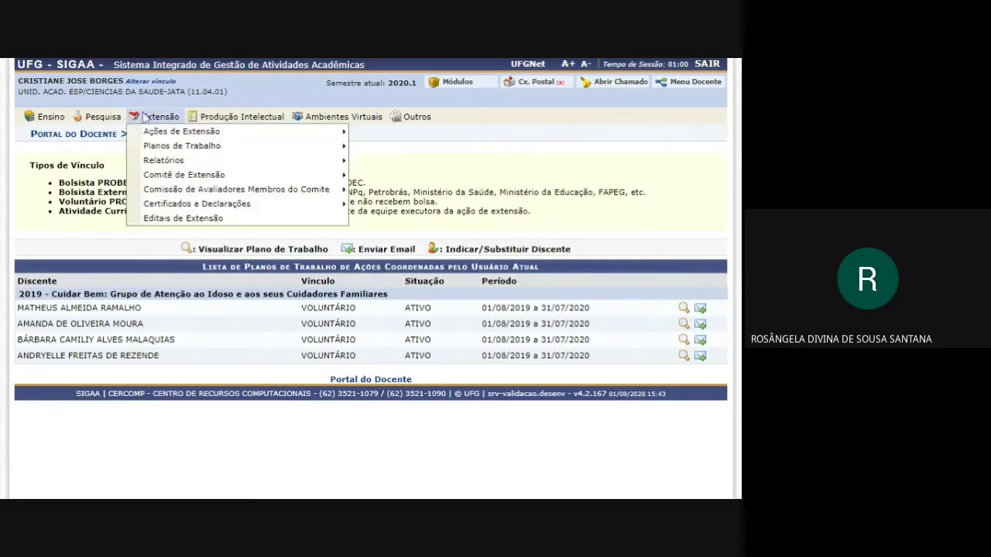
mouse_move(176, 160)
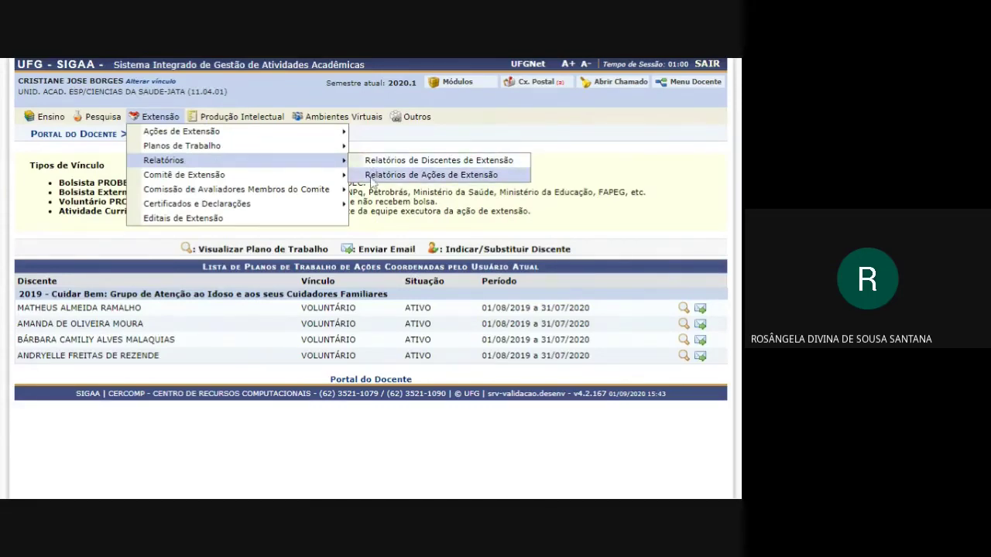
click(379, 177)
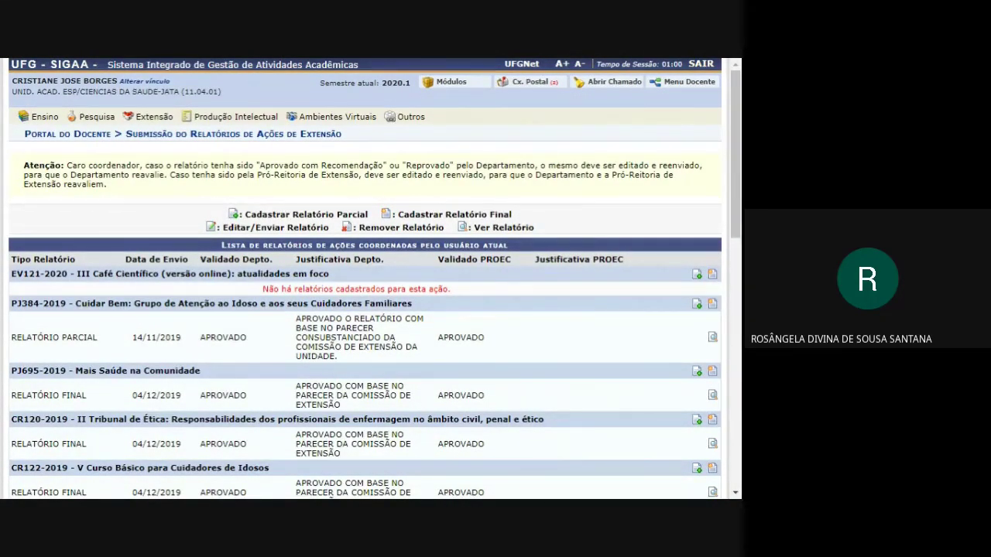
click(697, 276)
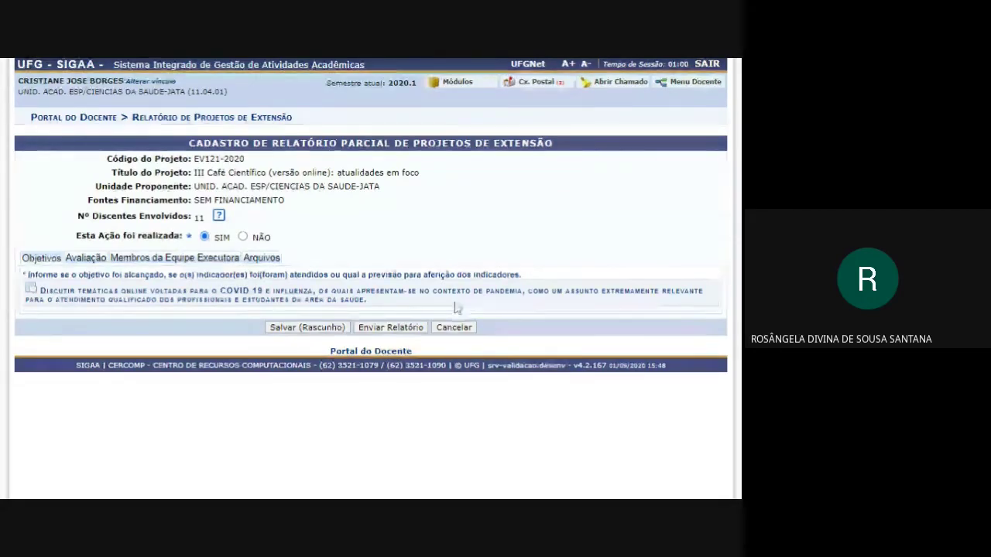
click(206, 301)
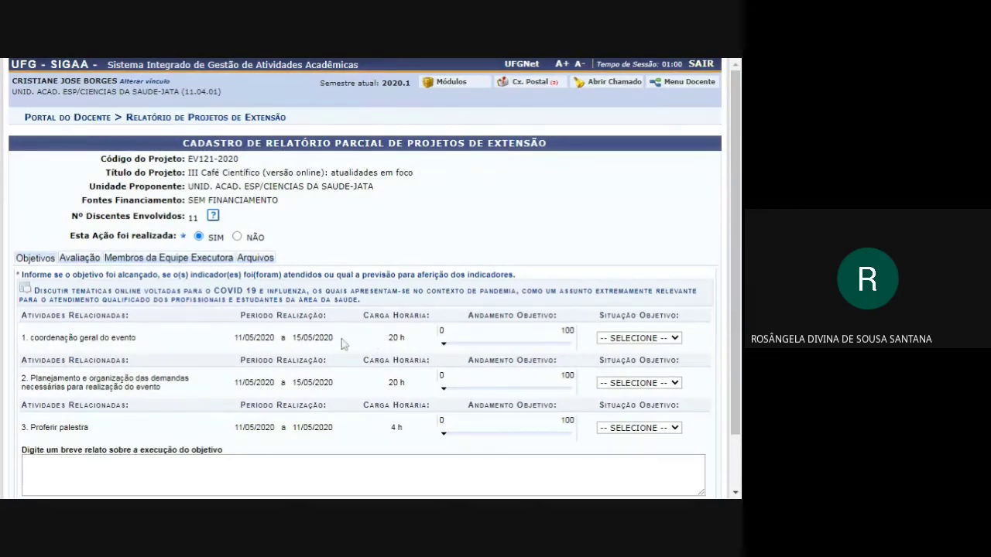
Set the "coordenação geral do evento" activity's progress to about 40 out of 100 and its situation to EM CURSO.
drag(345, 344, 286, 339)
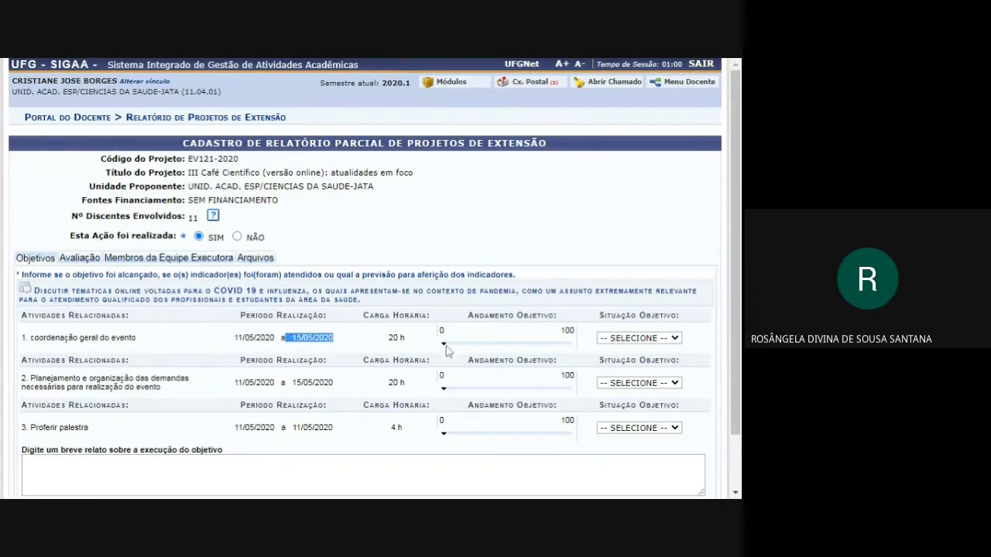
drag(444, 344, 490, 351)
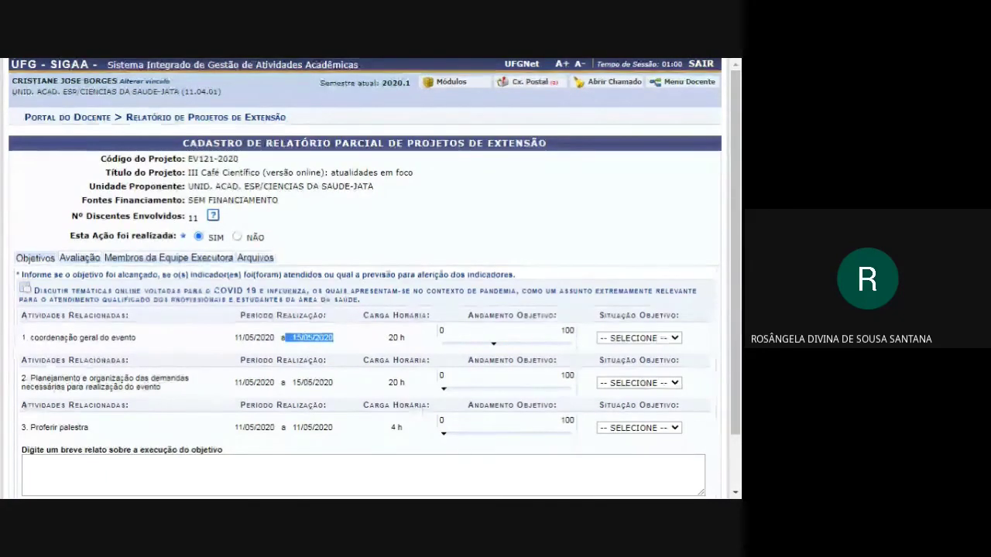
click(639, 338)
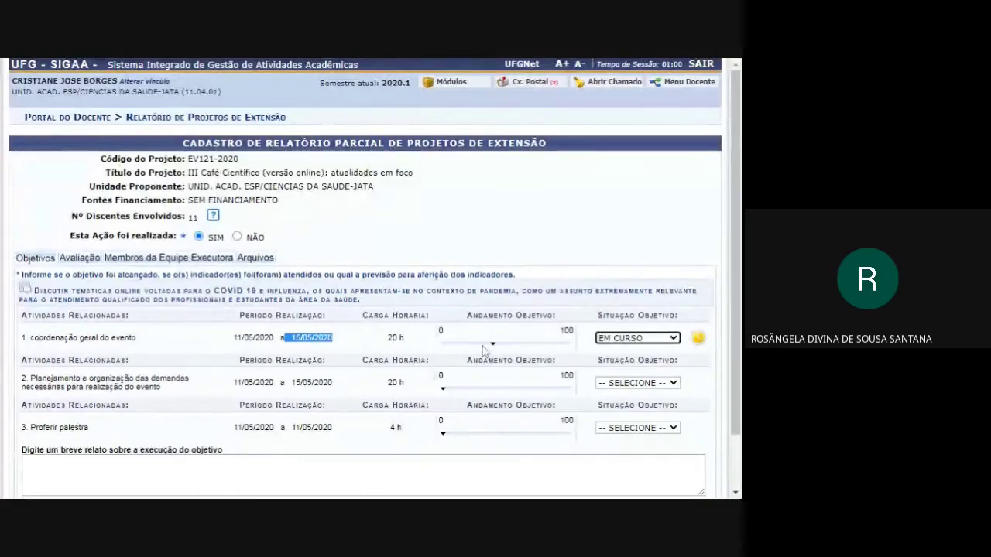
Adjust the "coordenação geral do evento" activity's progress to about 30 out of 100 and go to the objective's brief execution account.
mouse_move(489, 348)
mouse_down()
mouse_move(468, 351)
mouse_move(480, 349)
mouse_up()
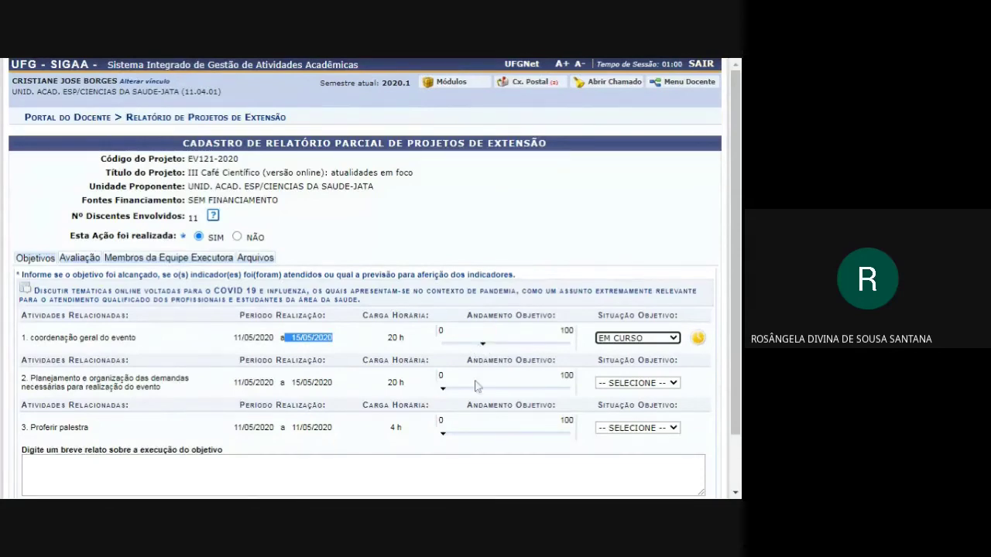
click(617, 388)
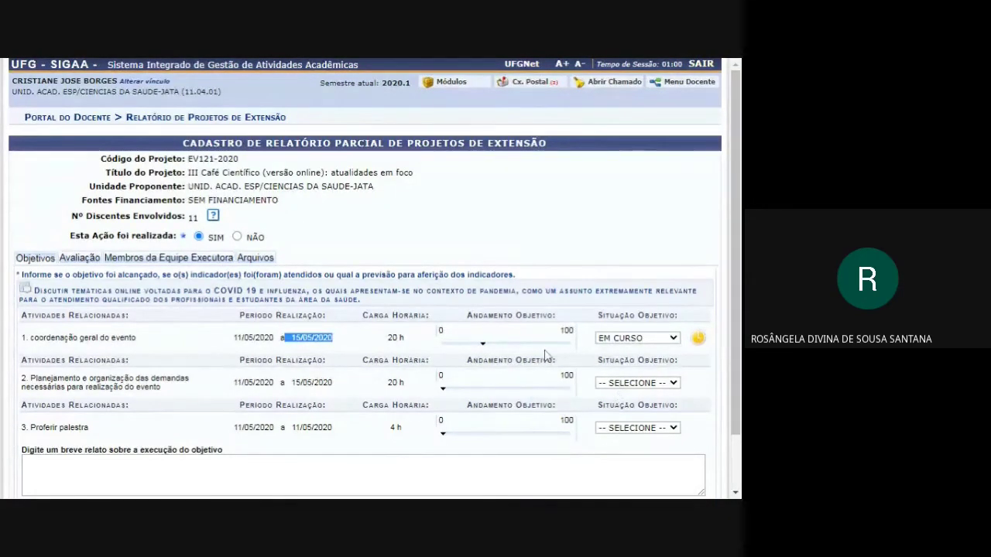
click(542, 418)
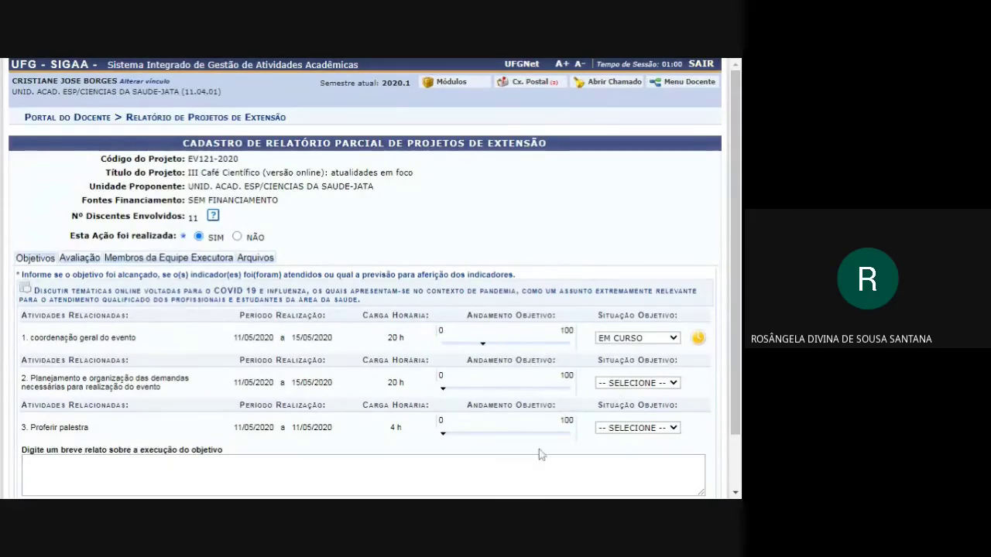
scroll(542, 453, down, 2)
click(24, 398)
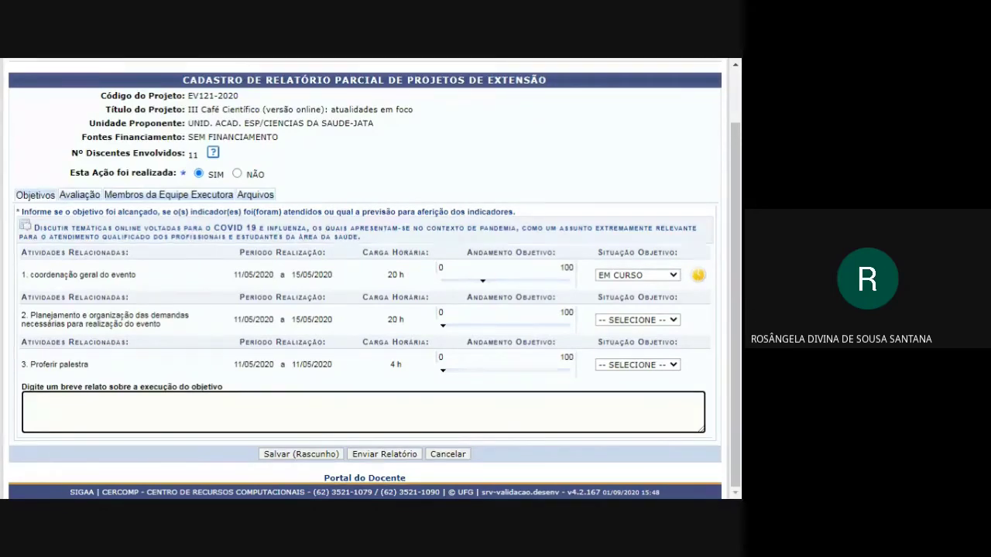
Try answering NÃO to whether the action was carried out and restore the answer SIM.
drag(64, 175, 186, 181)
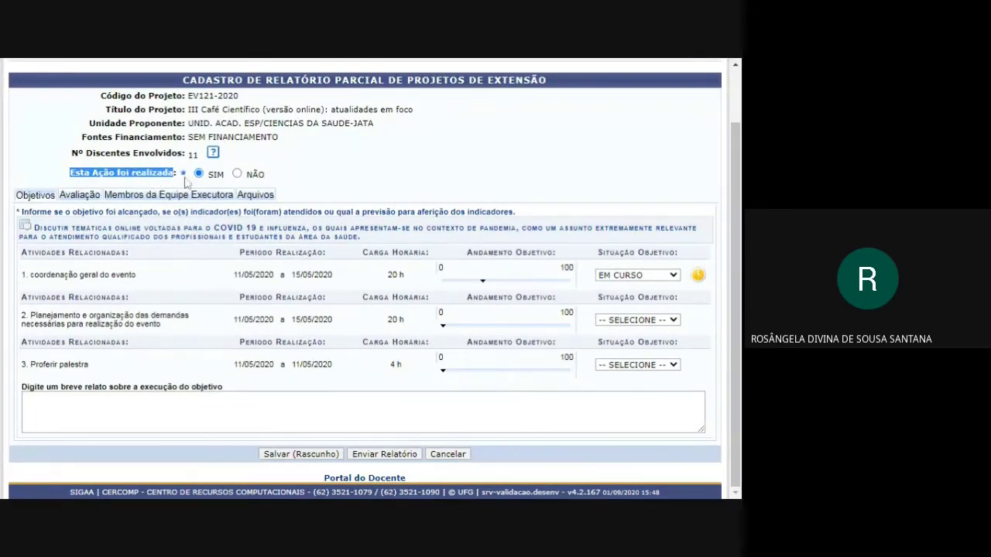
click(237, 174)
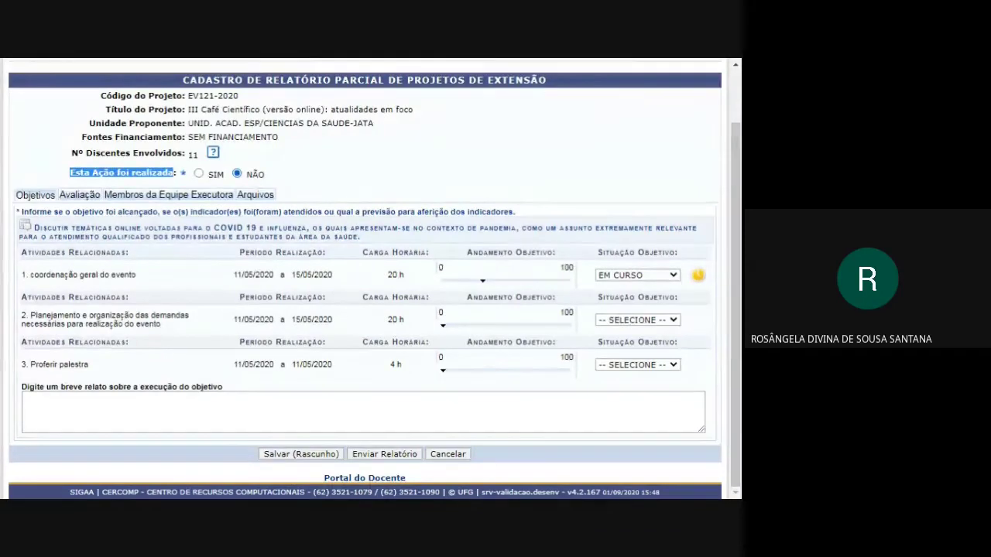
click(199, 173)
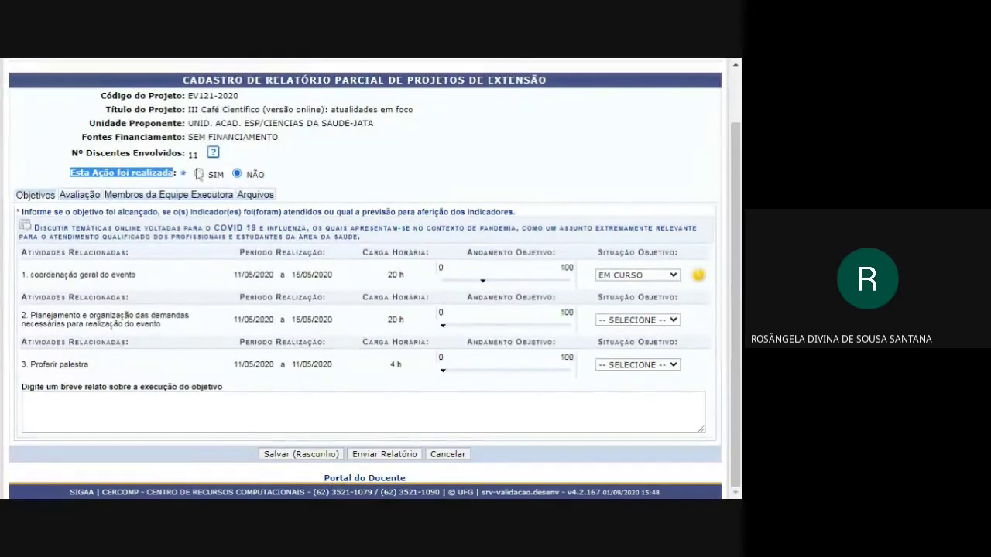
click(335, 159)
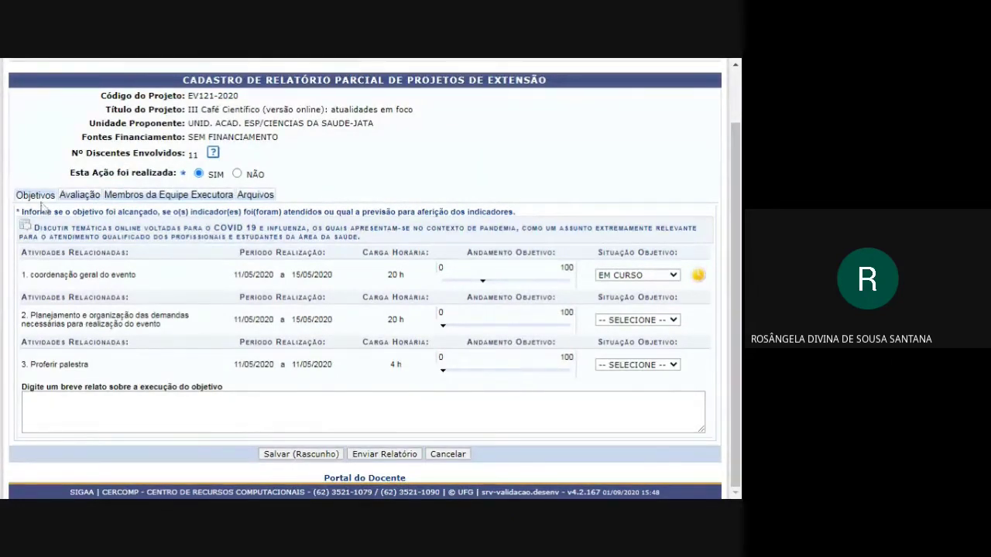
click(93, 410)
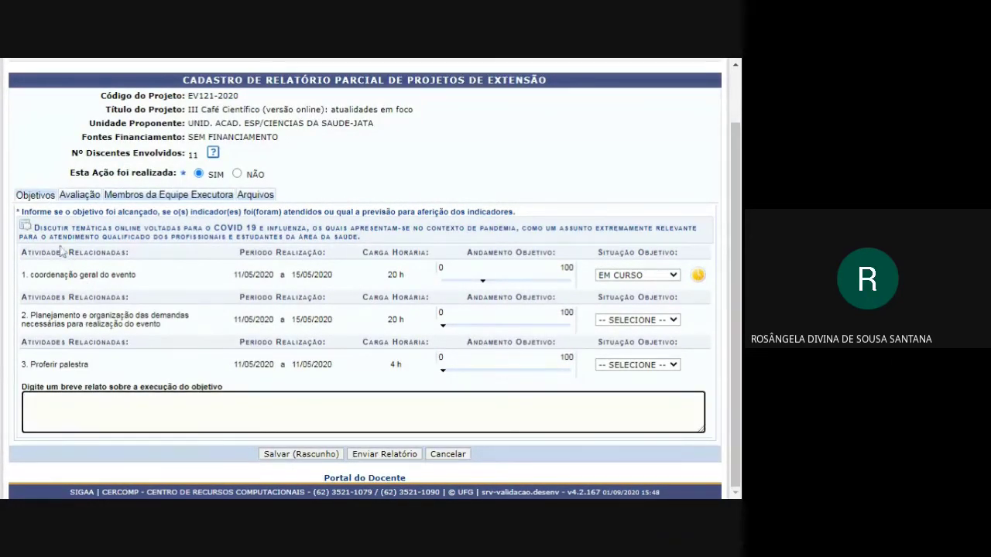
Open the partial report's evaluation section and go through the actual audience and presentation summary fields.
click(67, 200)
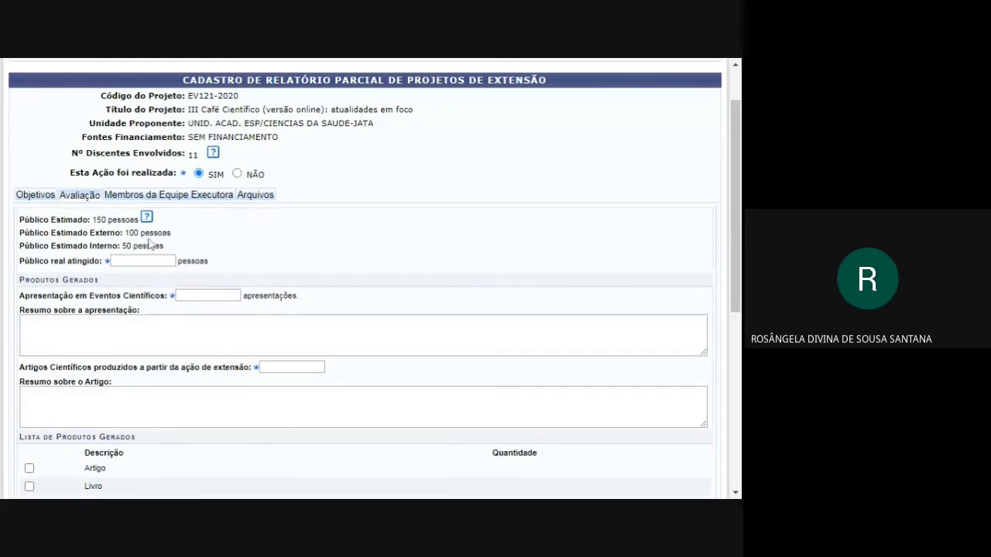
click(116, 260)
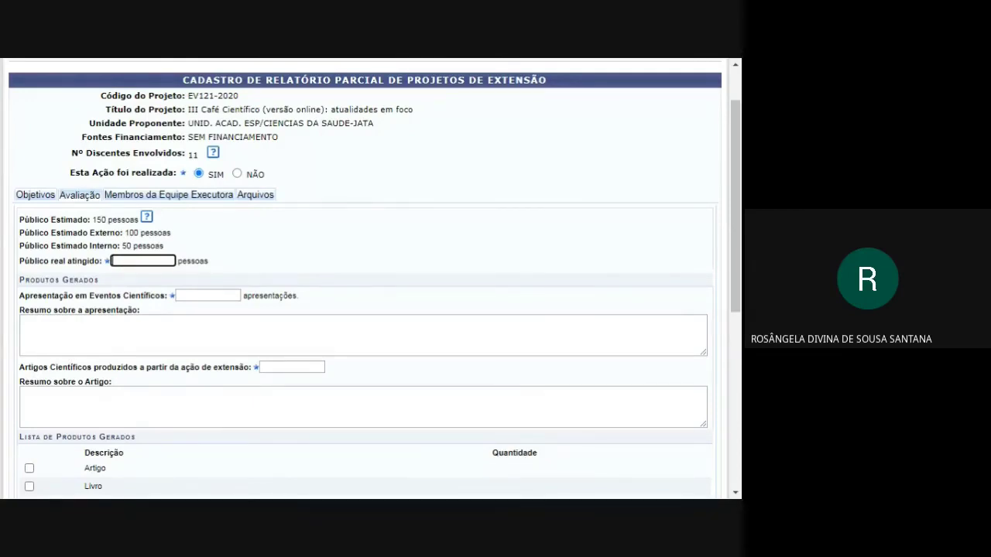
click(310, 226)
click(147, 261)
click(301, 250)
click(170, 329)
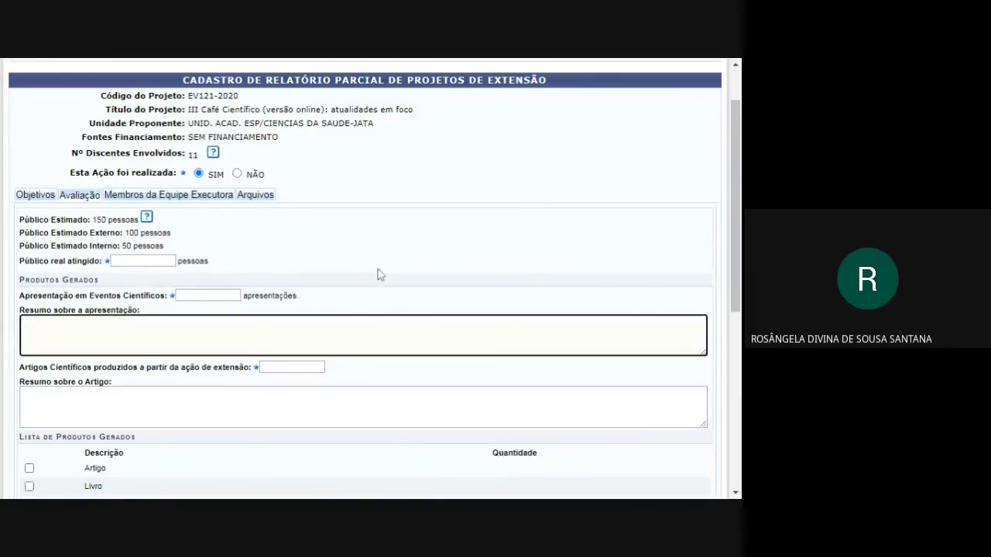
Try entering 0 presentations at scientific events, clear the value, and go to the article summary.
scroll(378, 271, down, 2)
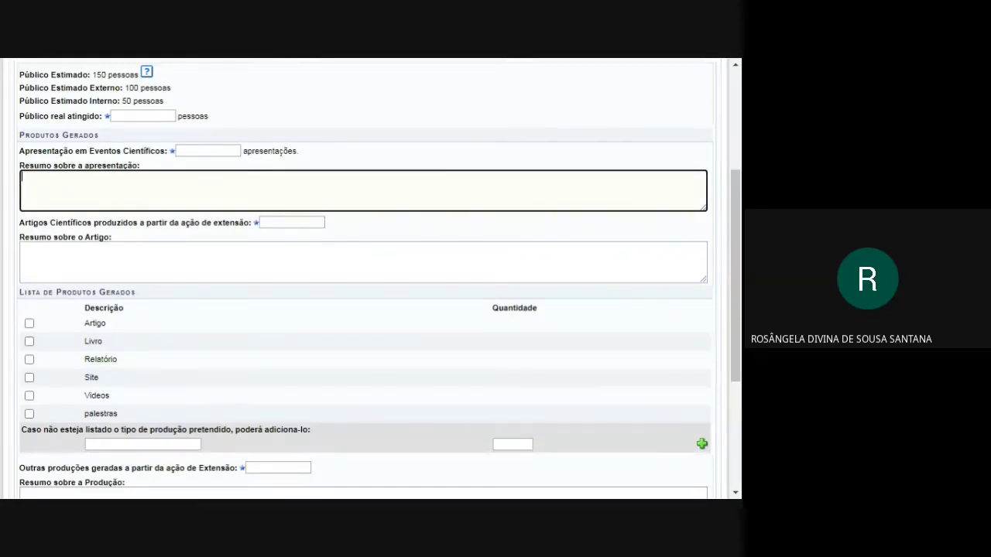
click(200, 150)
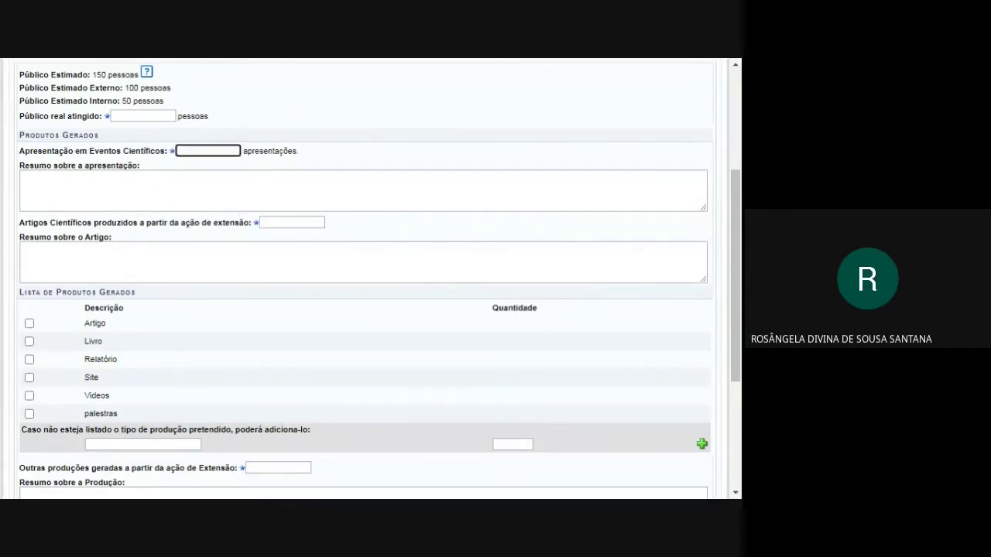
text(0)
key(BackSpace)
key(Tab)
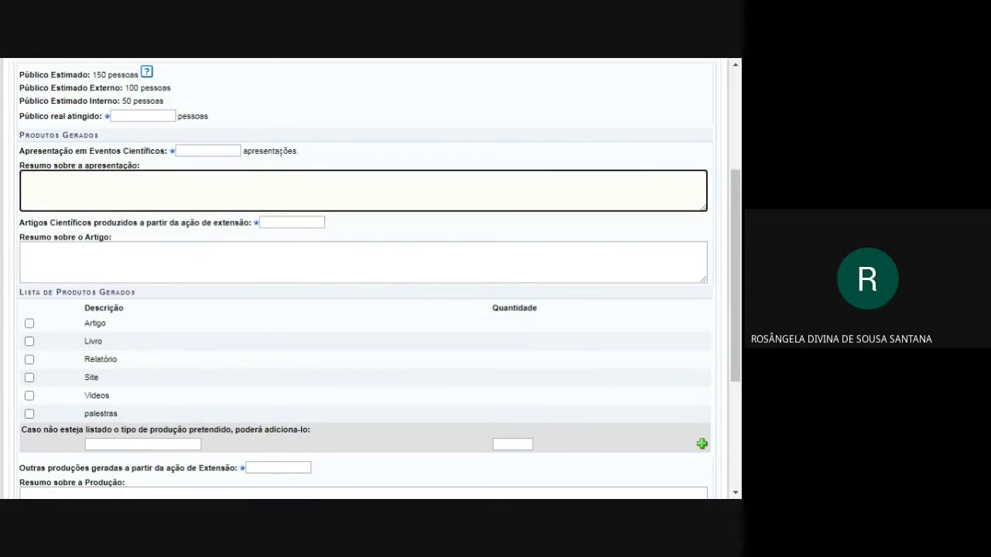
click(236, 271)
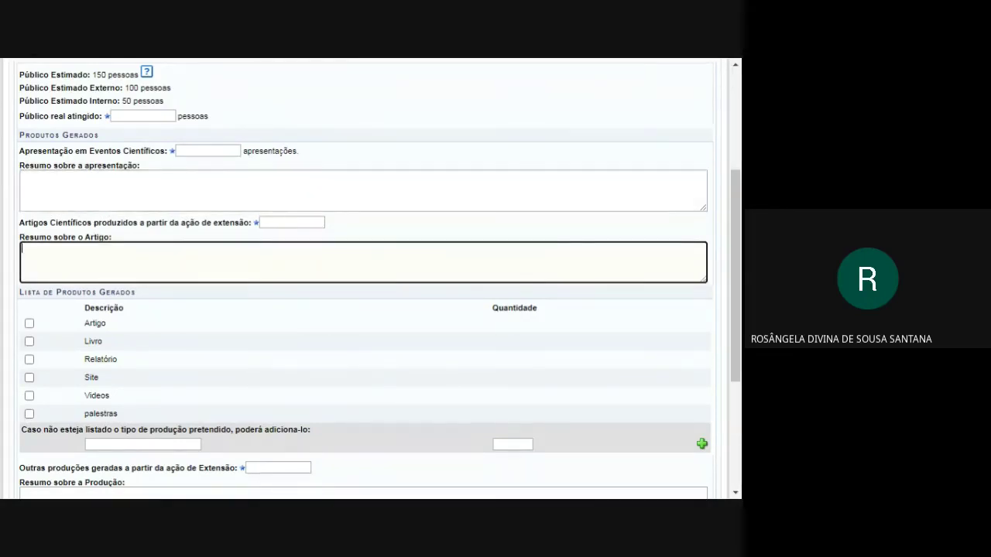
Mark Livro, Site and palestras in the list of generated products.
scroll(235, 277, down, 1)
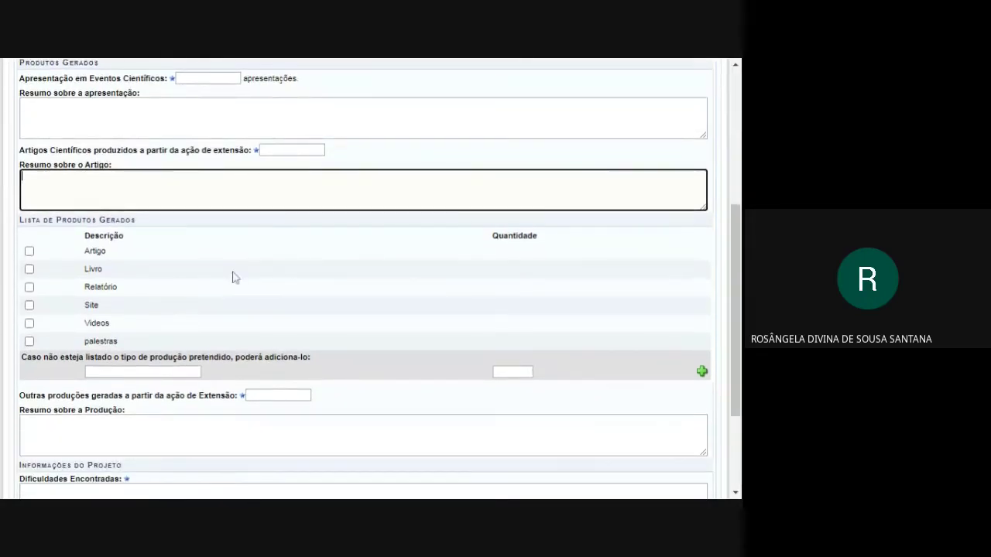
click(29, 268)
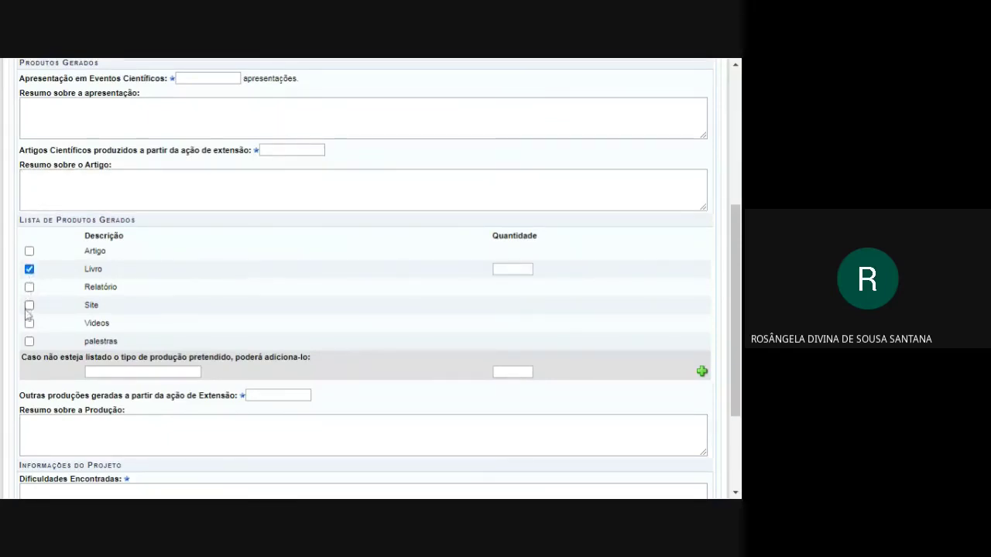
click(30, 305)
click(29, 341)
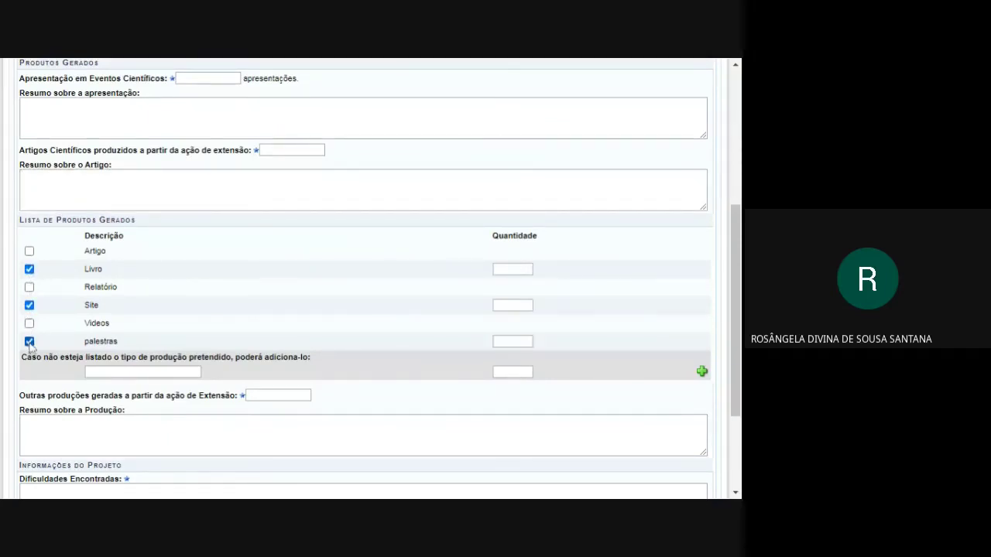
Fill in Exposição with quantity 1 as an unlisted product type, and set the palestras and Site quantities to 1.
click(108, 372)
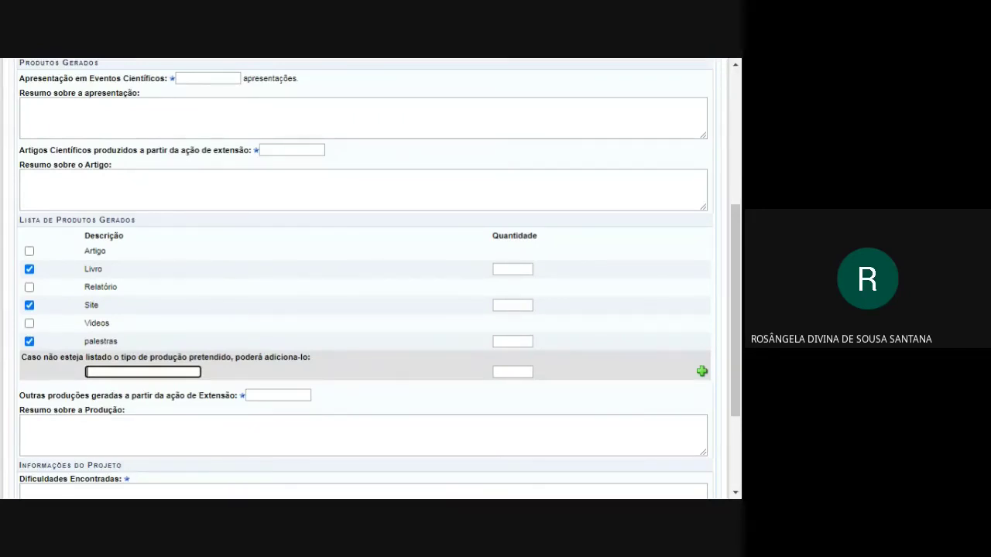
text(Exposição)
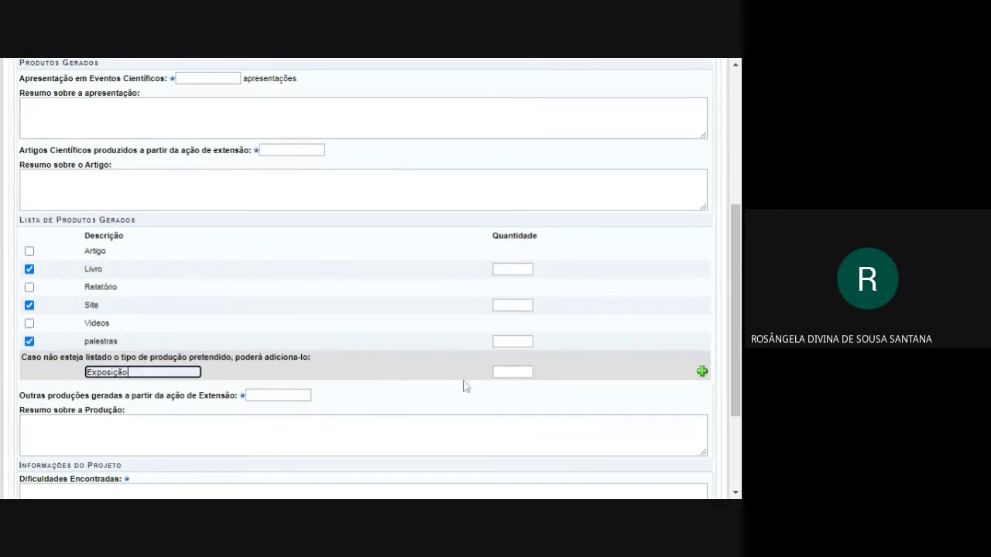
key(Tab)
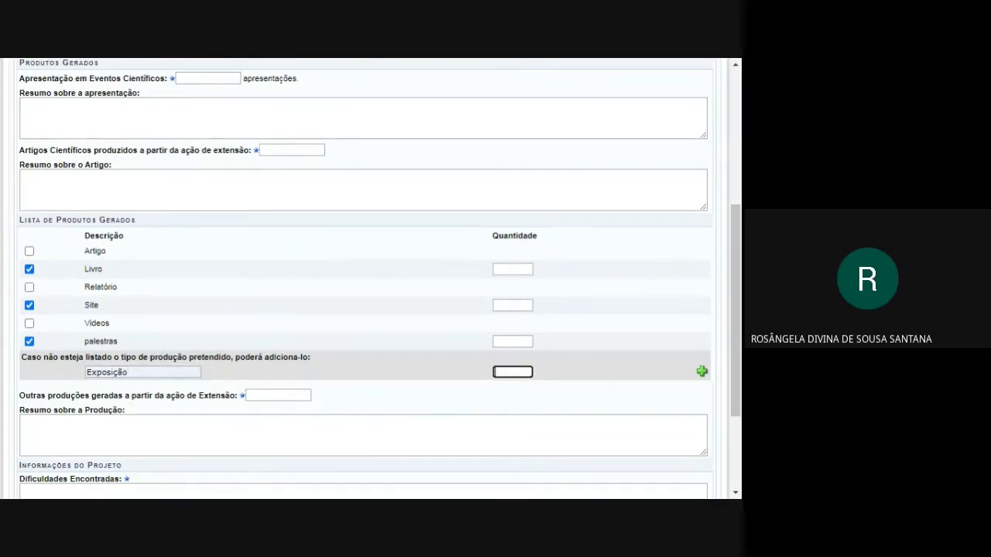
text(1)
click(510, 340)
text(1)
click(512, 305)
text(1)
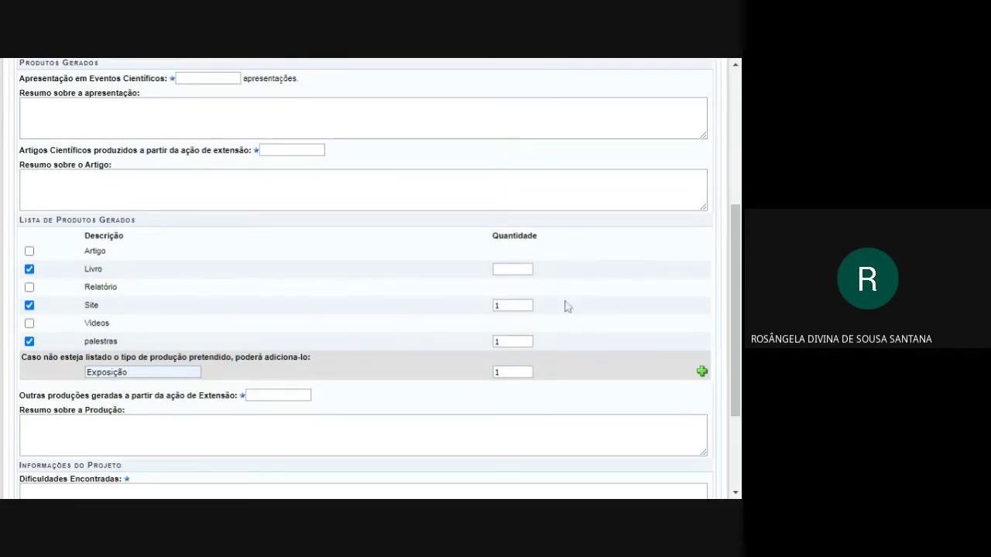
Set the number of other productions generated by the extension action to 1 and go to their summary.
scroll(307, 420, down, 3)
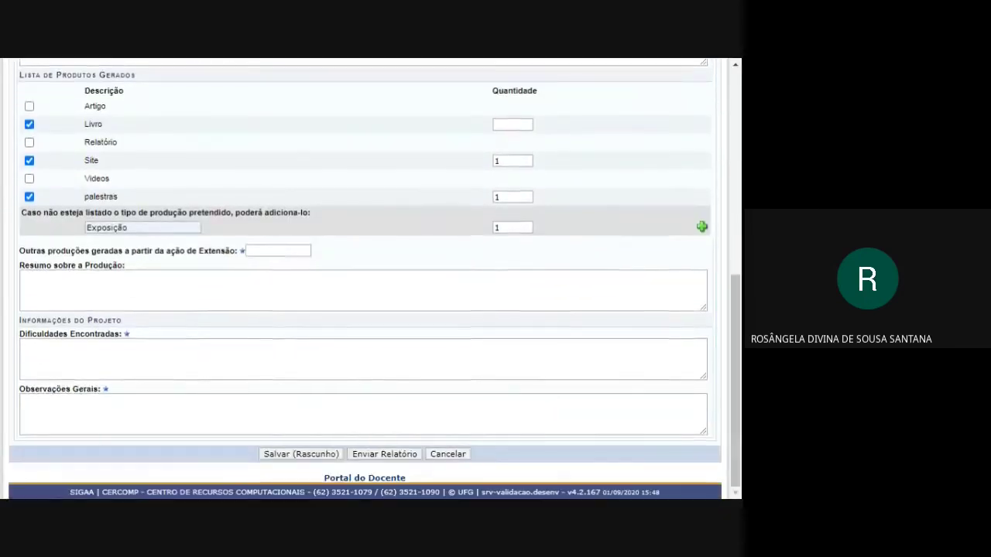
click(278, 250)
text(1)
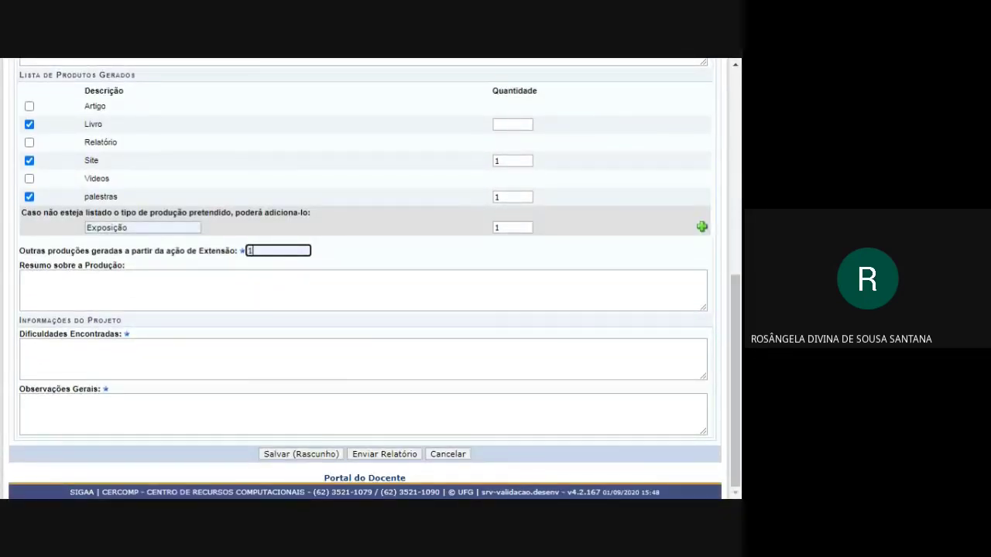
click(283, 283)
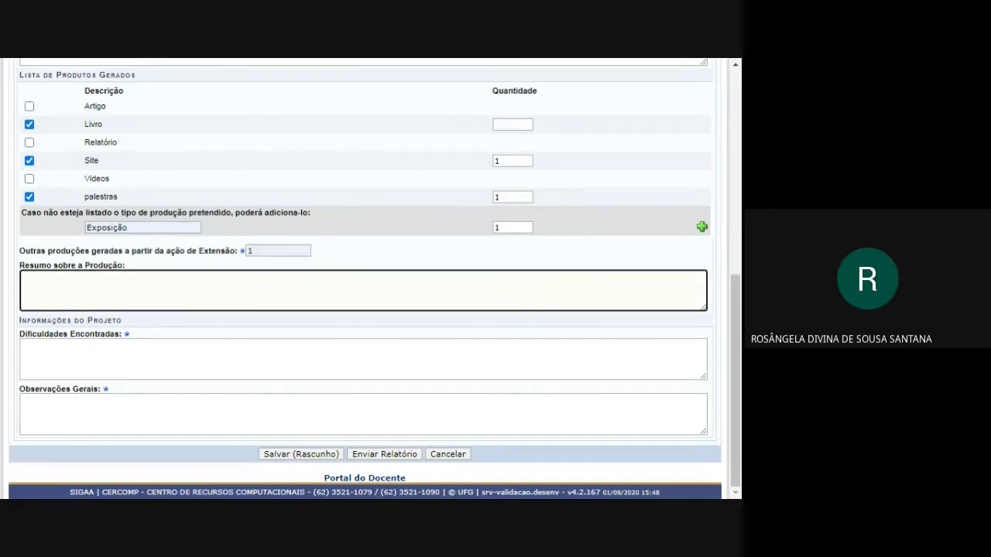
Add the filled-in Exposição product type to the list of generated products.
click(702, 227)
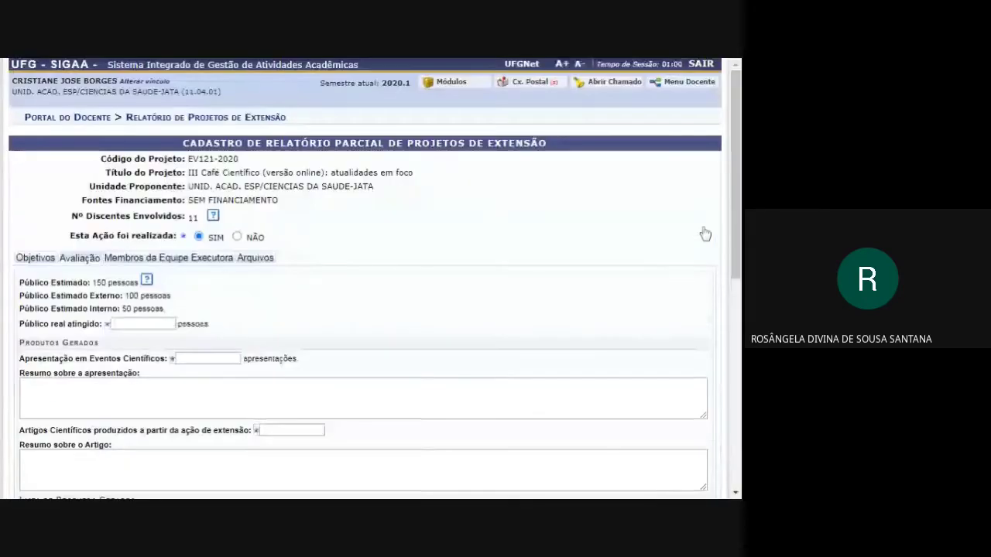
scroll(309, 240, down, 5)
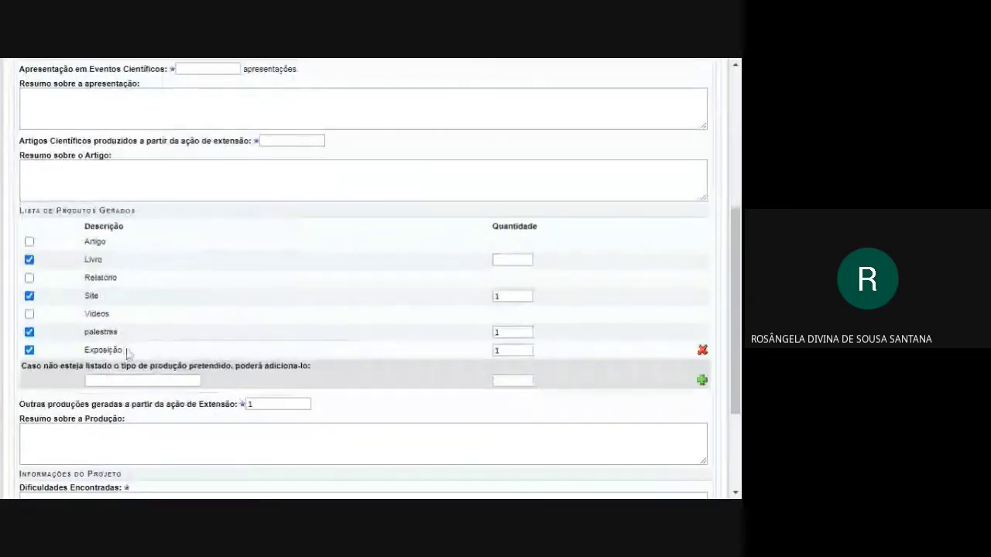
drag(122, 350, 89, 350)
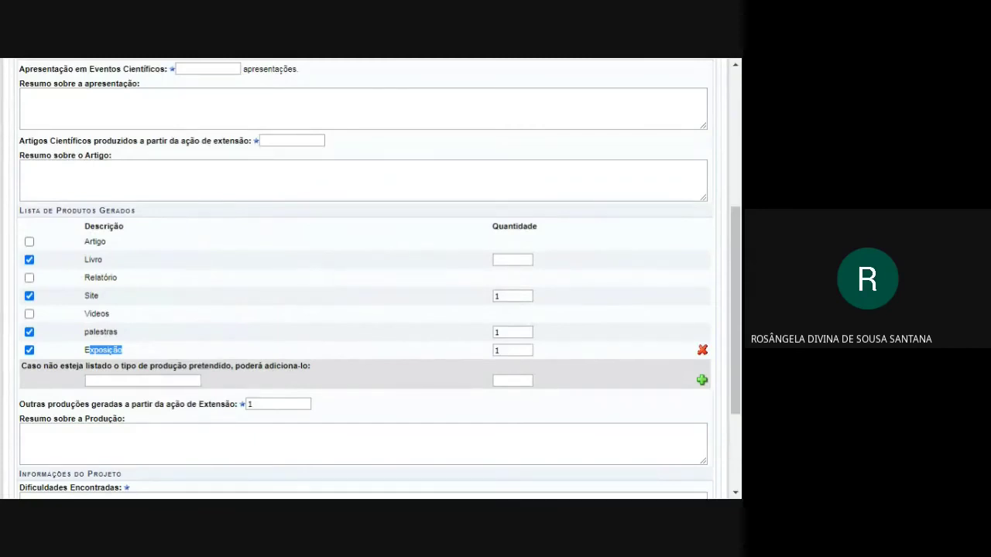
Add Caneta with quantity 1 as another unlisted product type in the list of generated products.
click(143, 380)
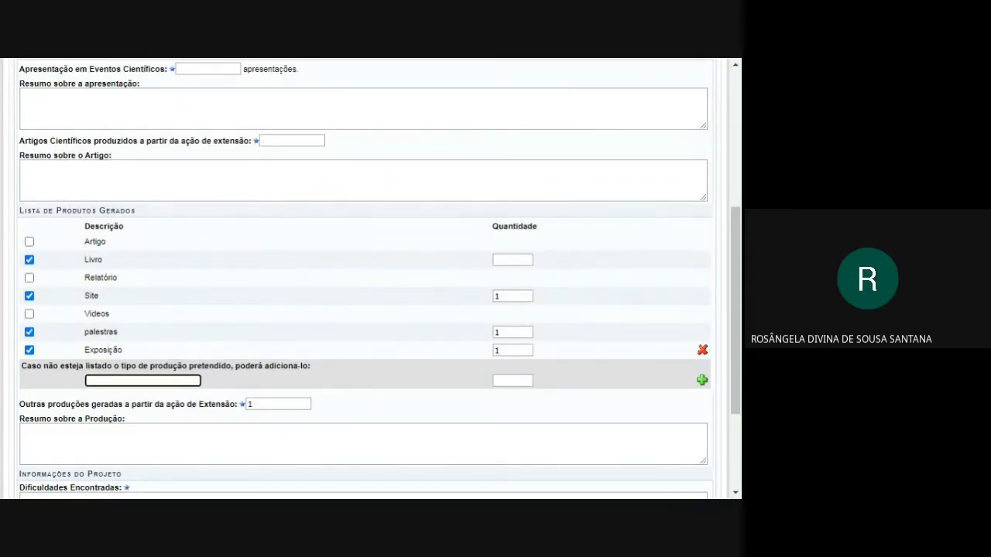
text(Caneta)
click(512, 380)
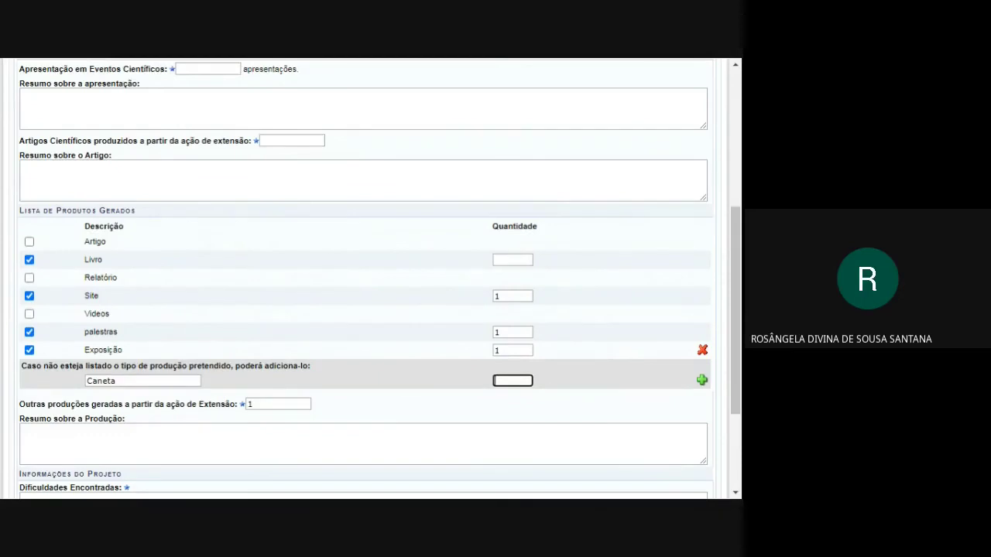
text(1)
key(Tab)
key(Return)
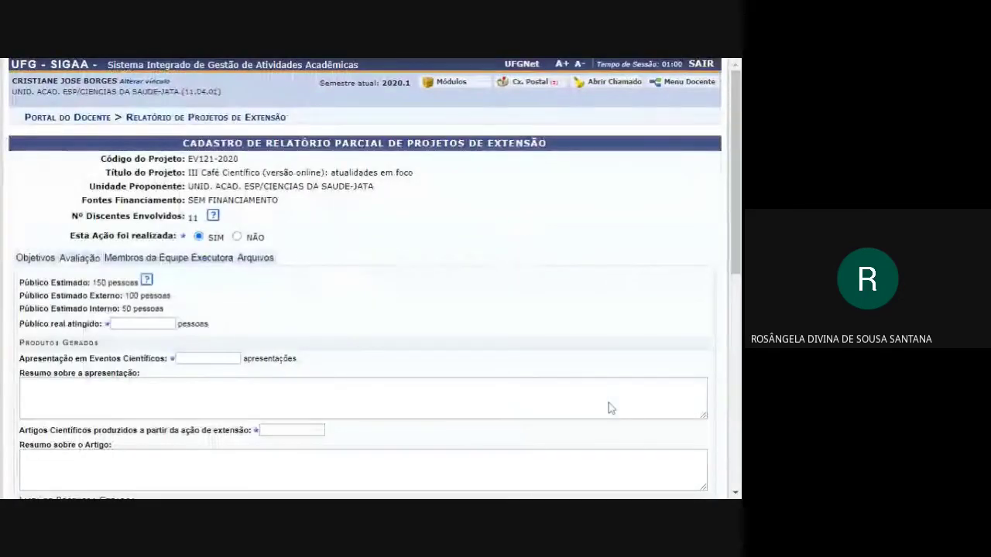
scroll(515, 330, down, 5)
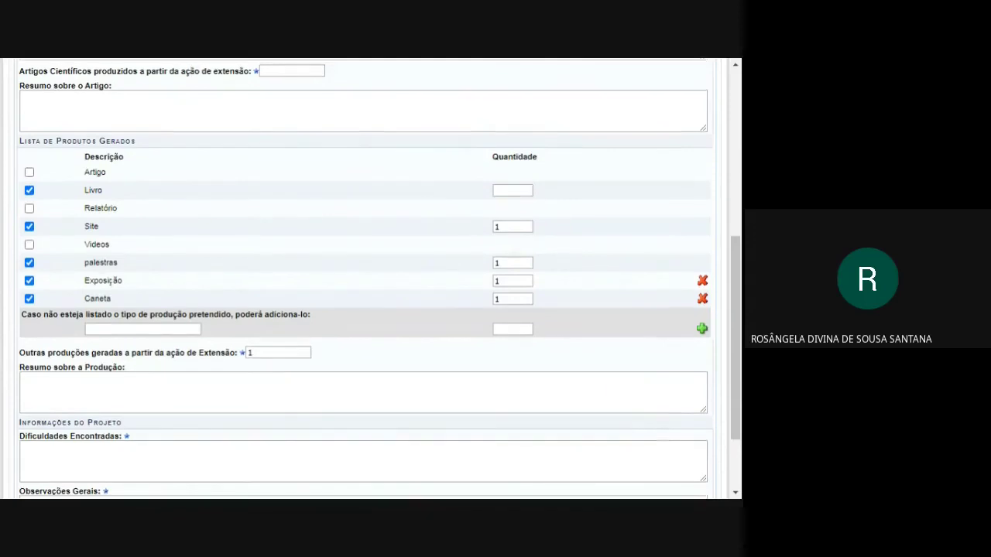
Return to the report's project details and examine the proposing unit.
scroll(278, 295, up, 5)
drag(193, 187, 415, 188)
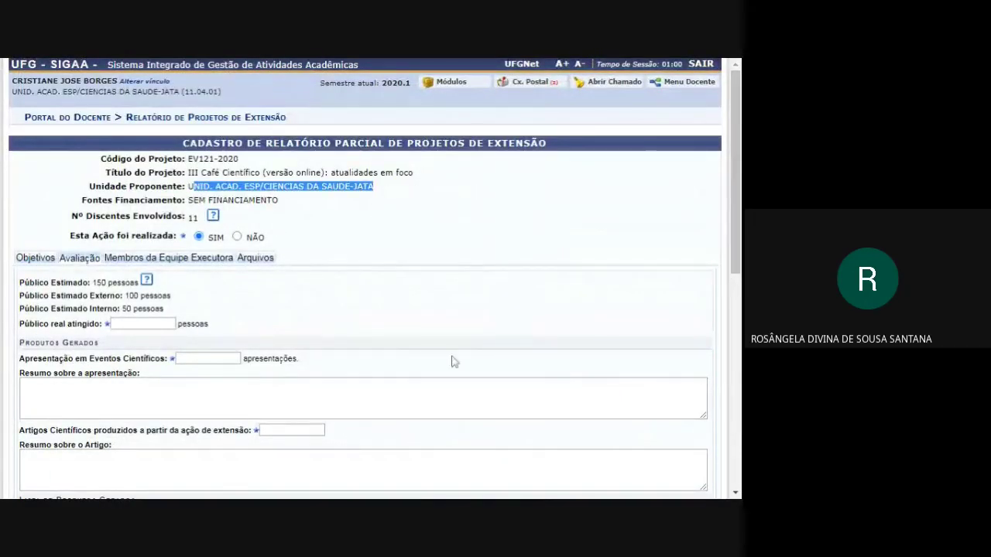
click(377, 209)
drag(373, 187, 61, 183)
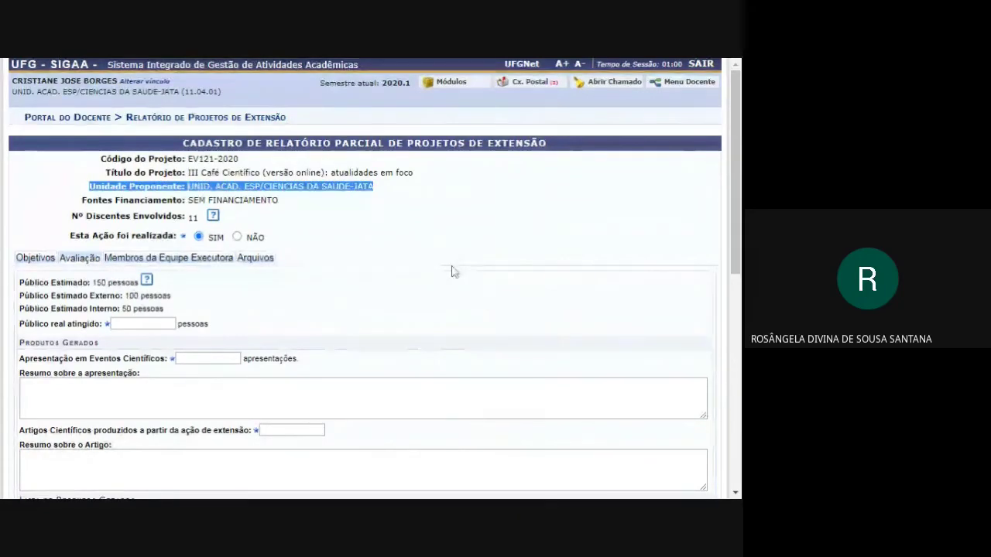
Examine the production summary, difficulties and general observations fields in the partial report's evaluation section.
scroll(456, 274, down, 6)
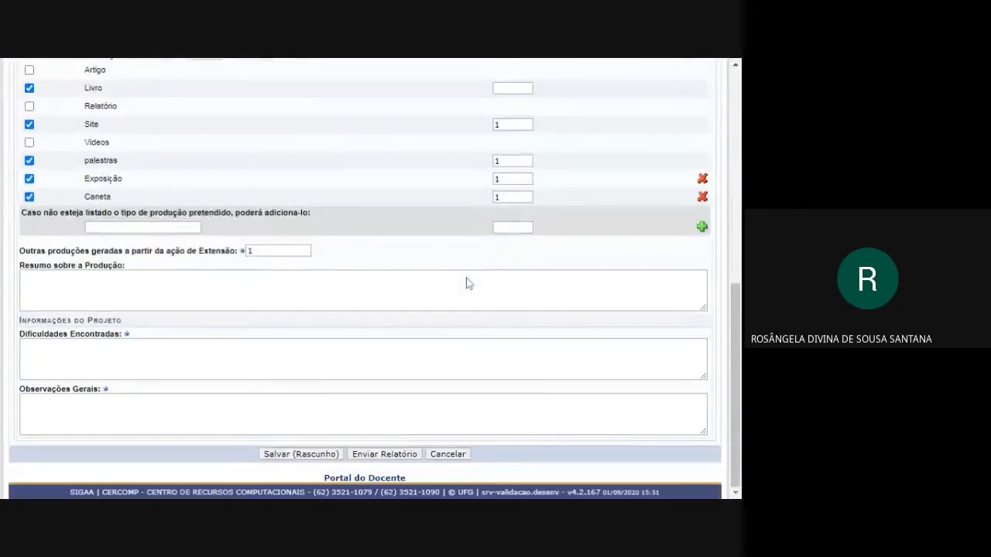
click(465, 281)
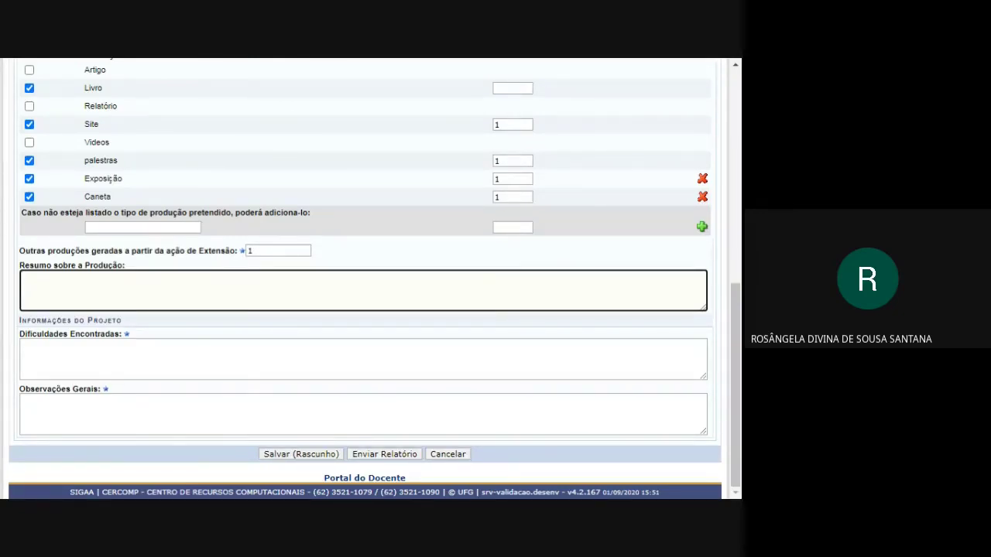
scroll(363, 279, up, 15)
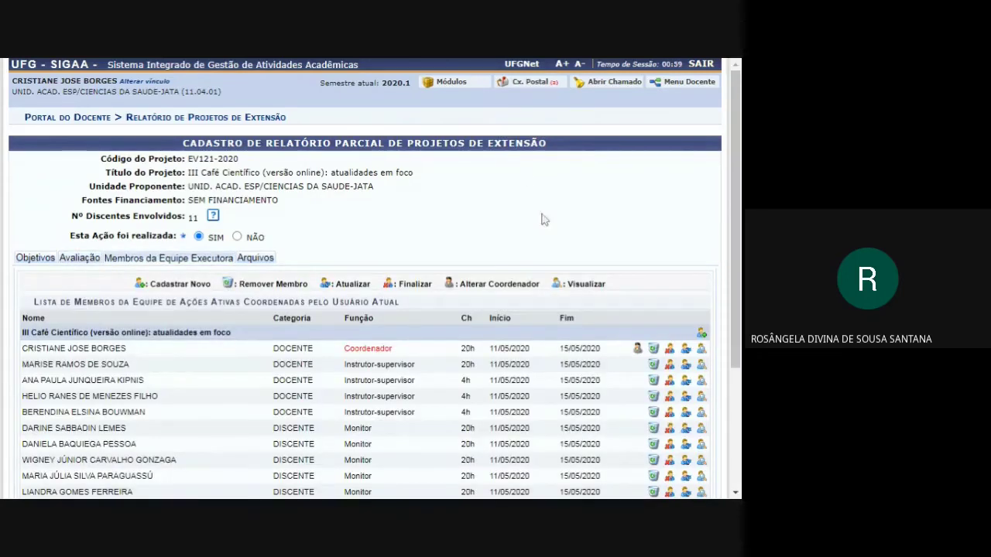
Set the end date of the first Instrutor-supervisor in the team to 14/05/2020 and confirm the change.
scroll(609, 215, down, 2)
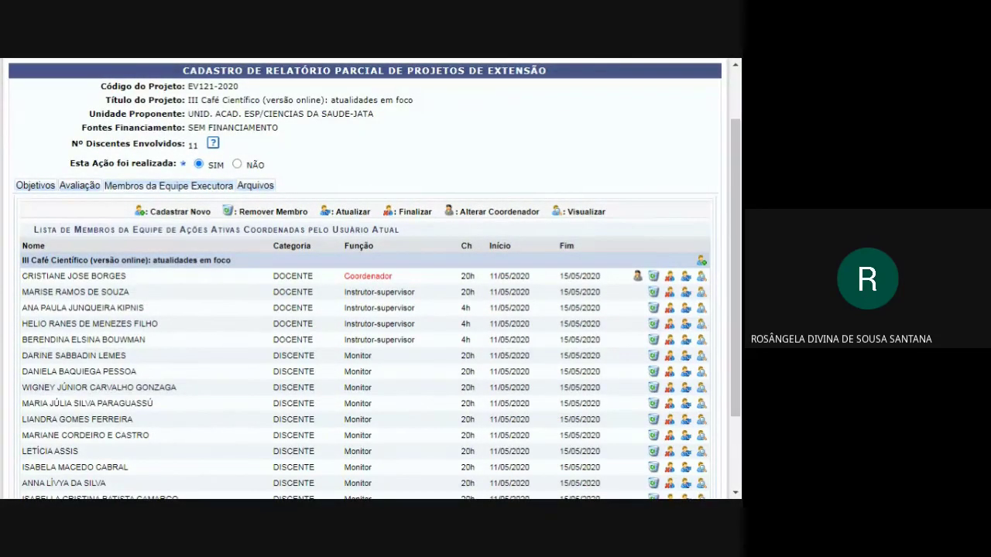
scroll(492, 122, down, 3)
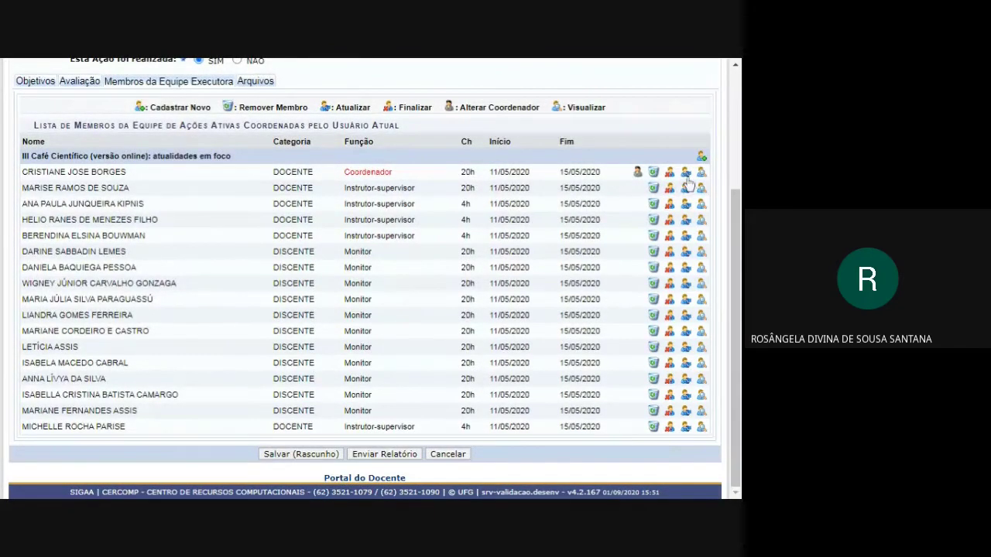
drag(271, 188, 464, 196)
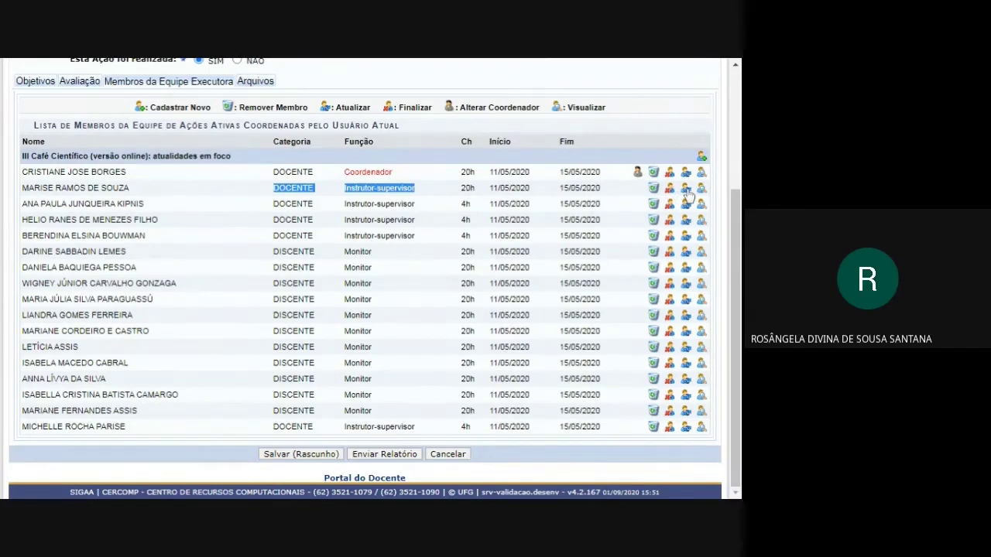
click(685, 194)
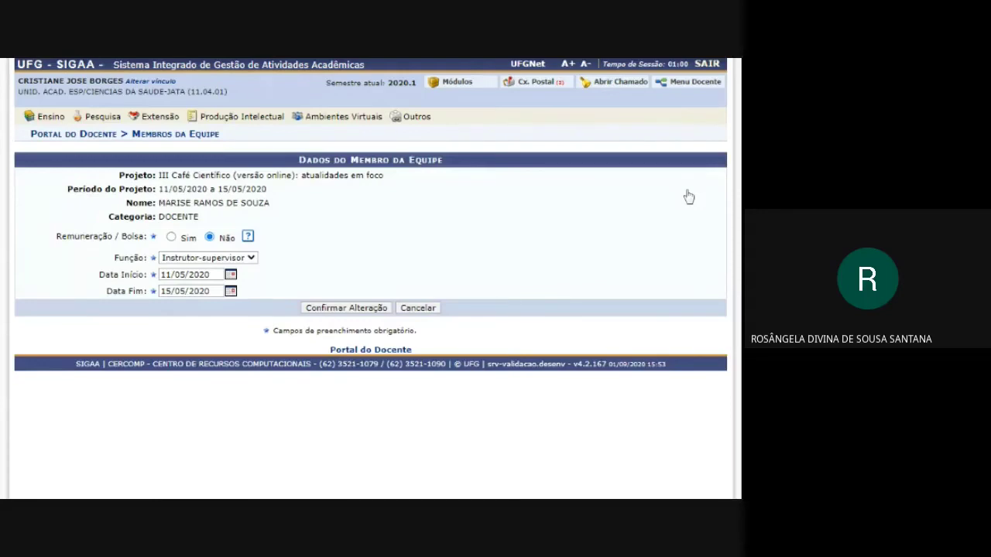
click(230, 291)
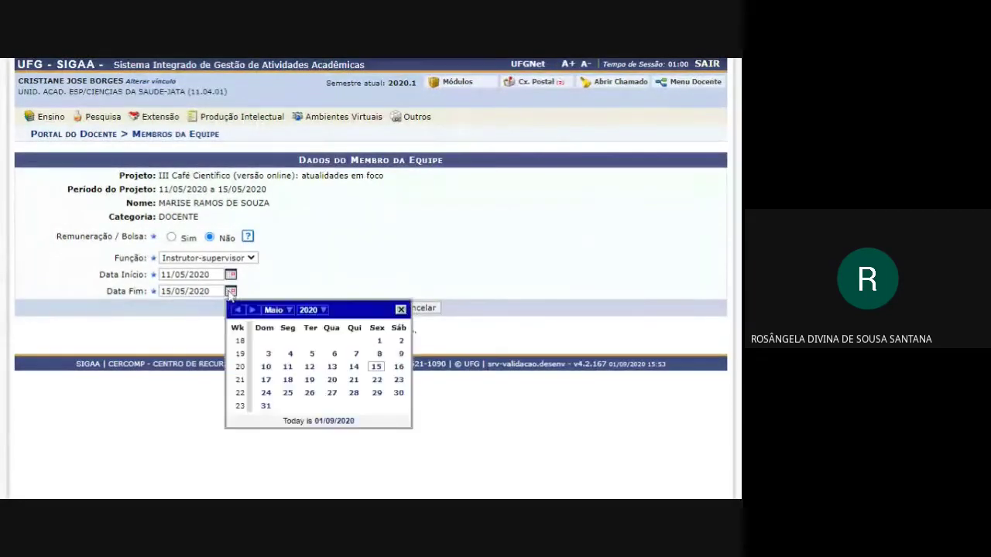
click(356, 367)
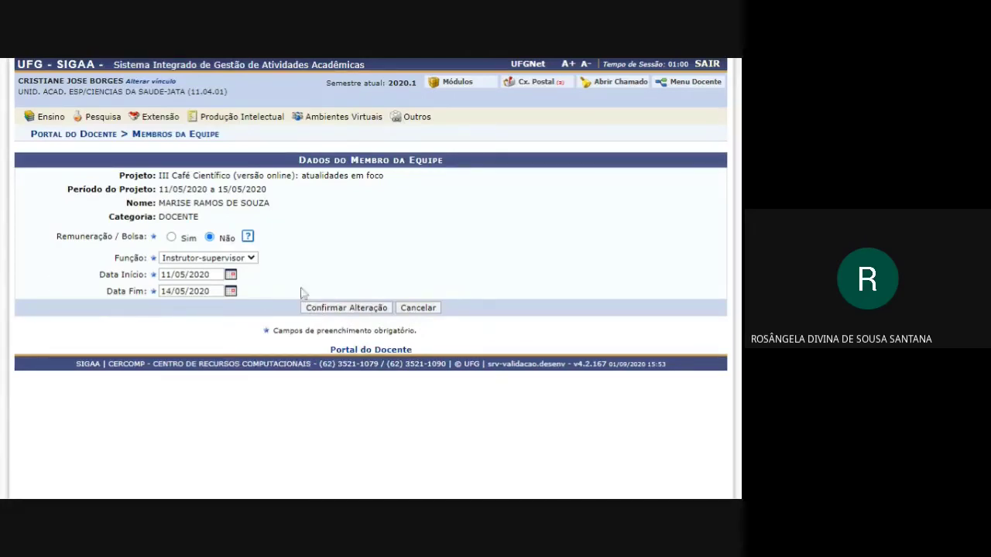
click(368, 309)
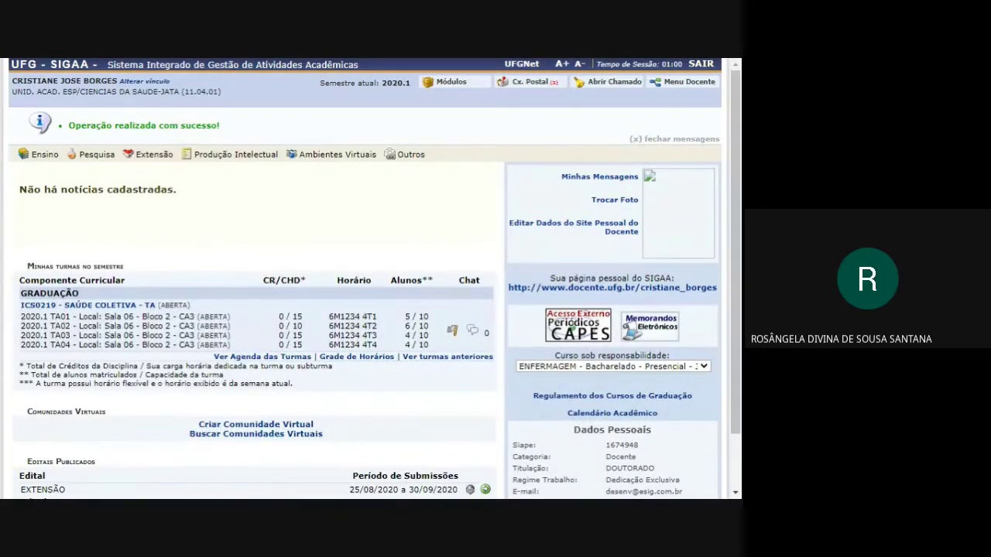
Start a partial report for action EV121-2020 from the extension action reports and check its team members list.
mouse_move(152, 155)
mouse_move(159, 200)
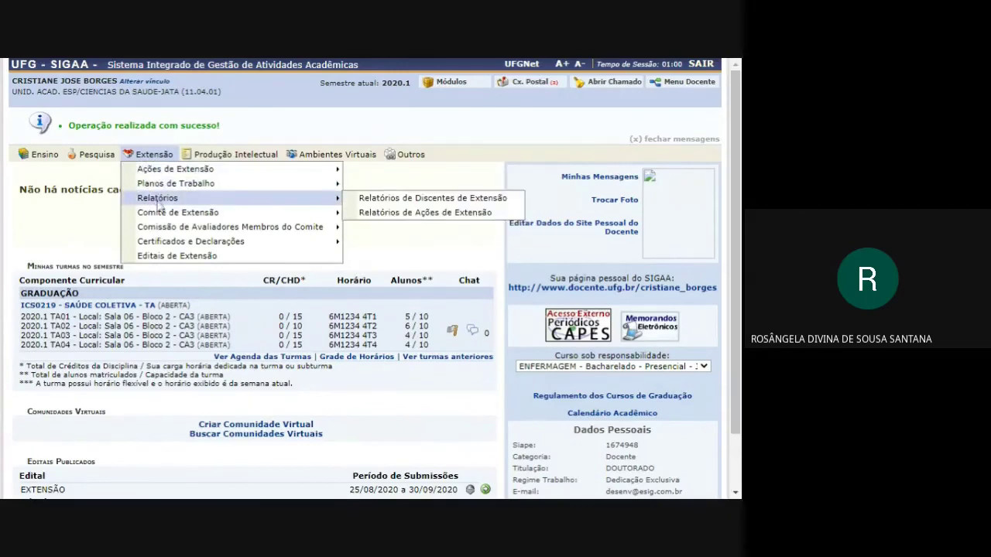
click(385, 216)
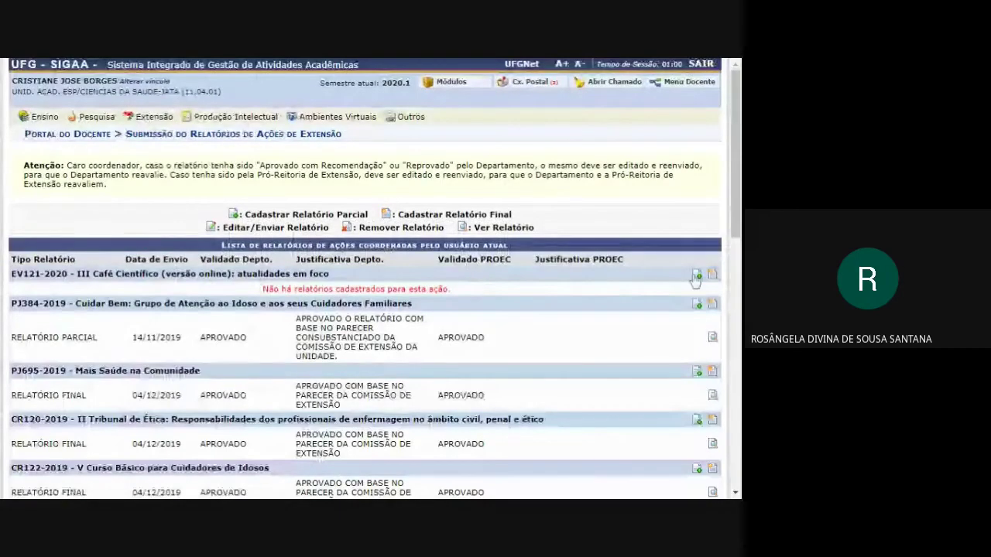
click(698, 275)
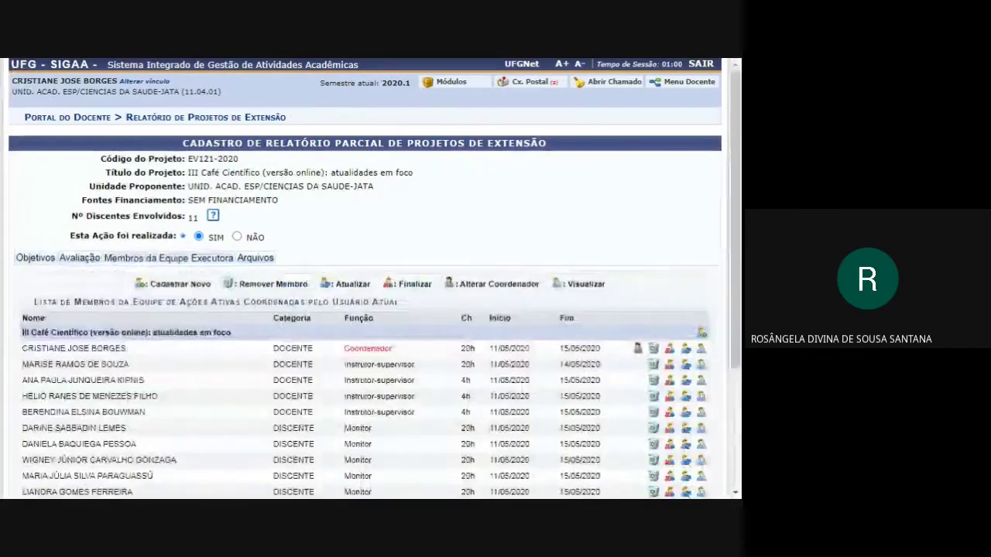
scroll(455, 256, down, 3)
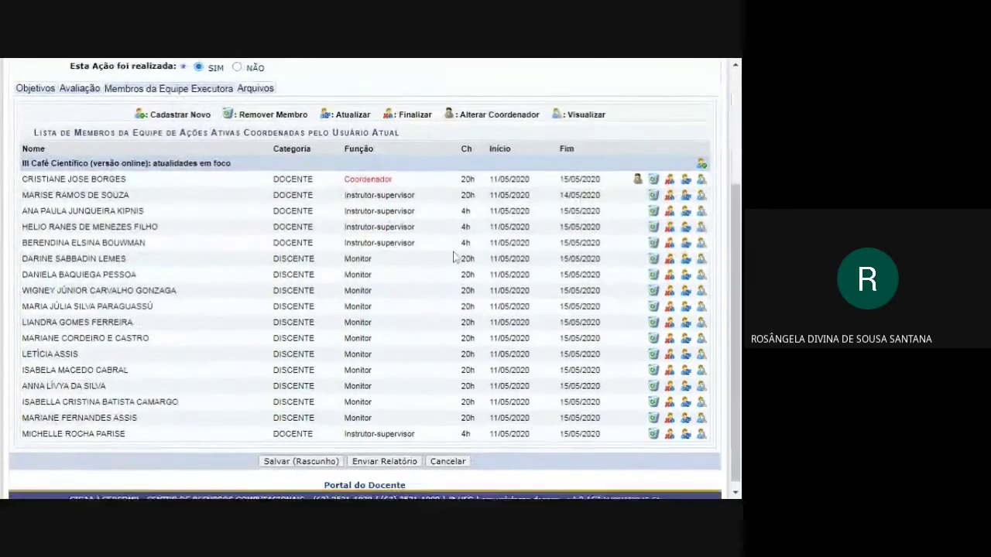
scroll(206, 199, up, 4)
Examine the partial report's objectives, its evaluation section with the list of generated products, and the file attachment section.
click(78, 228)
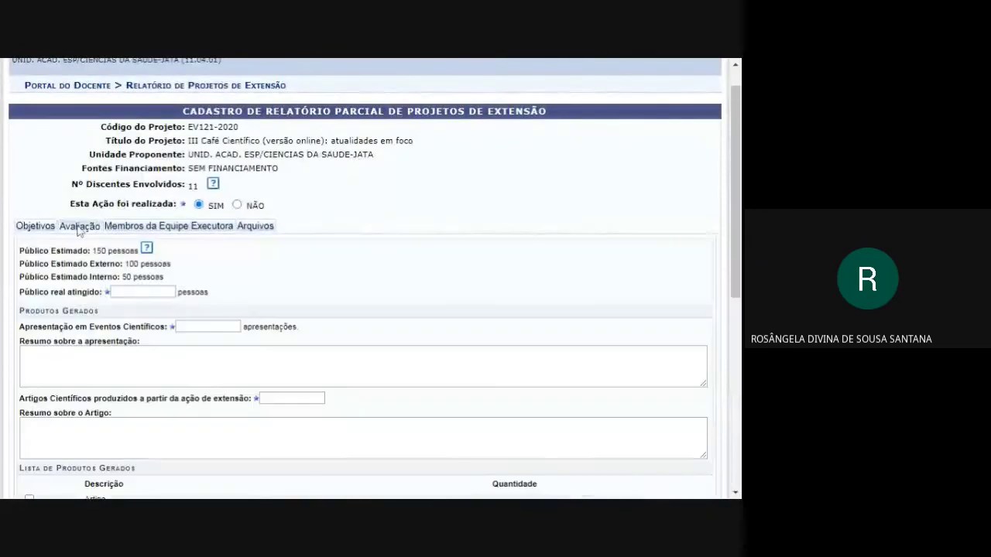
click(42, 229)
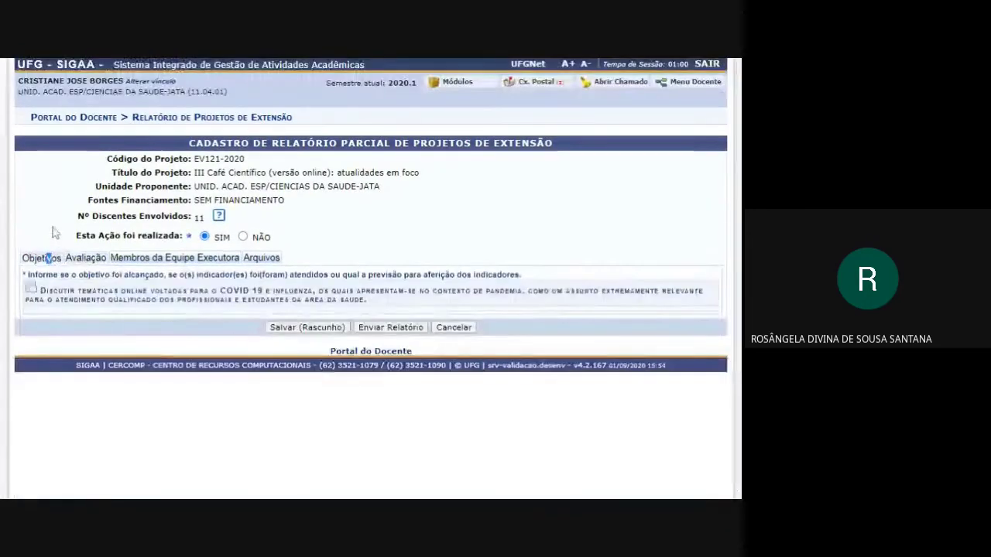
click(87, 260)
scroll(337, 327, down, 5)
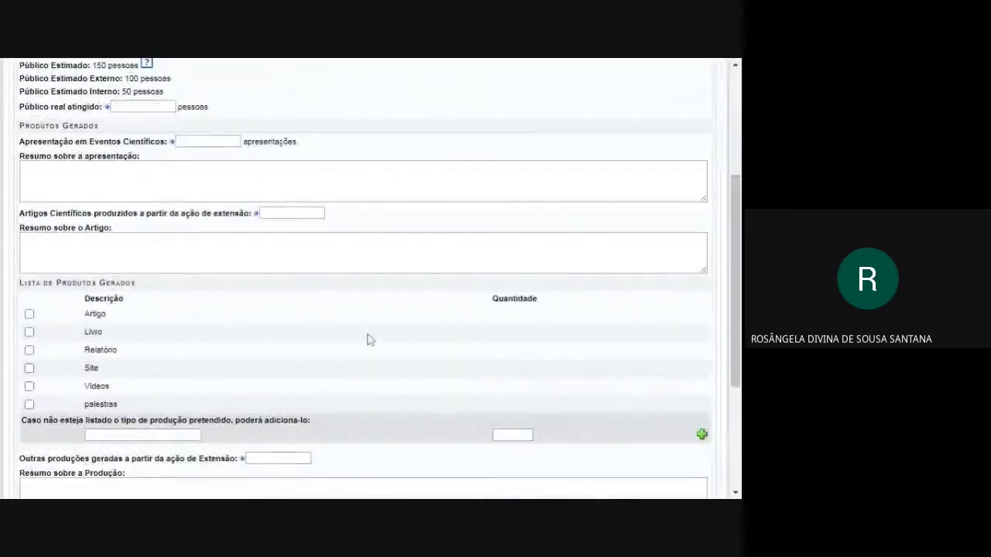
scroll(396, 332, down, 3)
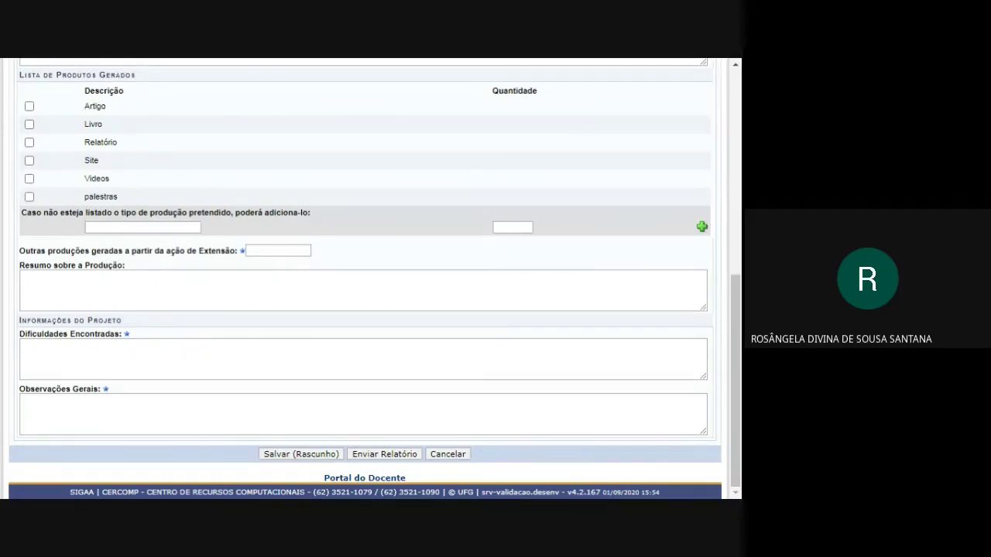
scroll(305, 405, up, 2)
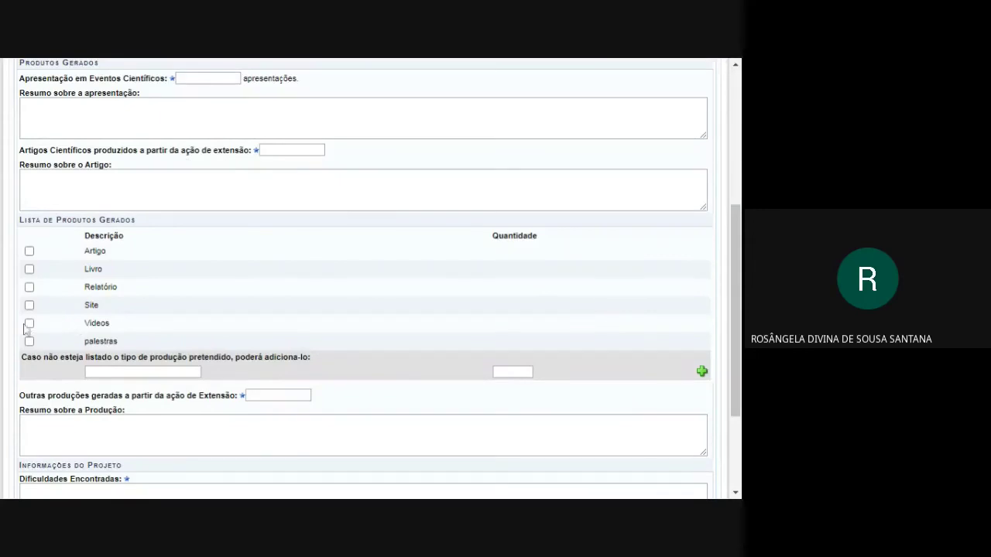
drag(82, 323, 119, 348)
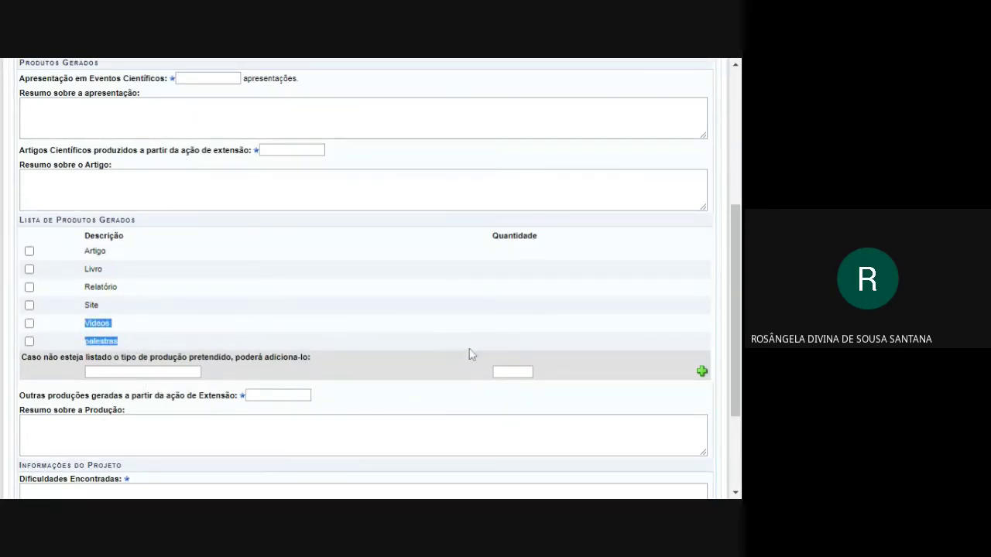
scroll(469, 349, up, 5)
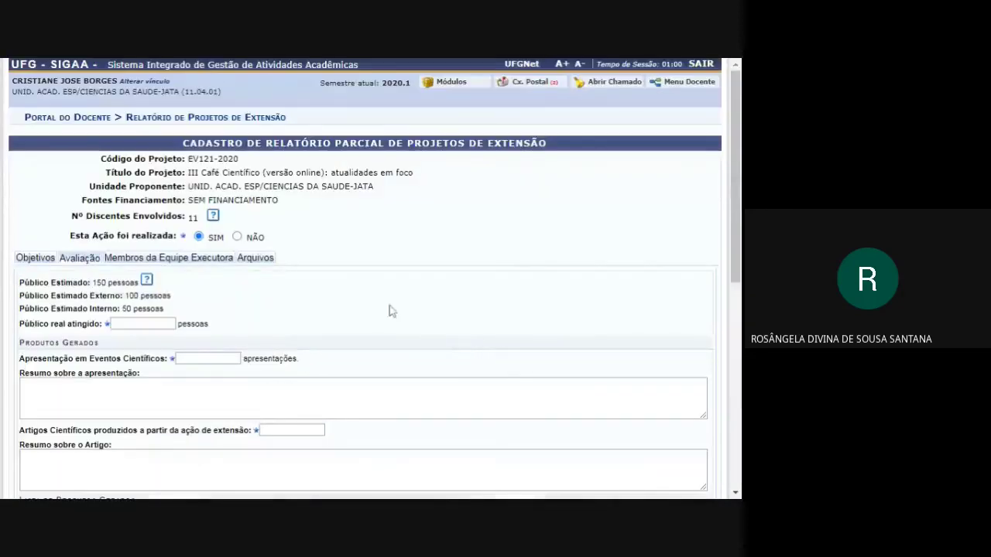
click(254, 260)
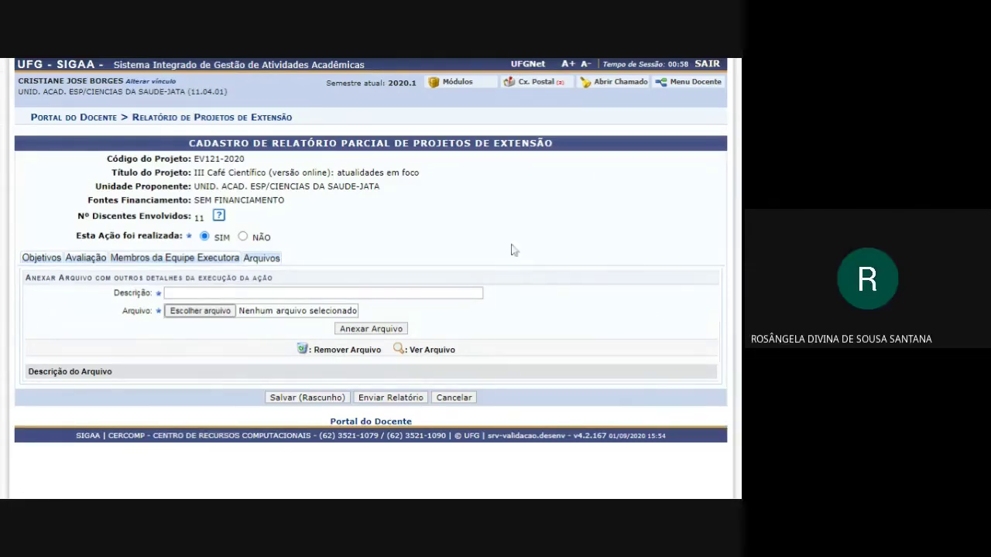
Leave the partial report for the teacher portal and open the extension committee's verification of action reports.
click(88, 117)
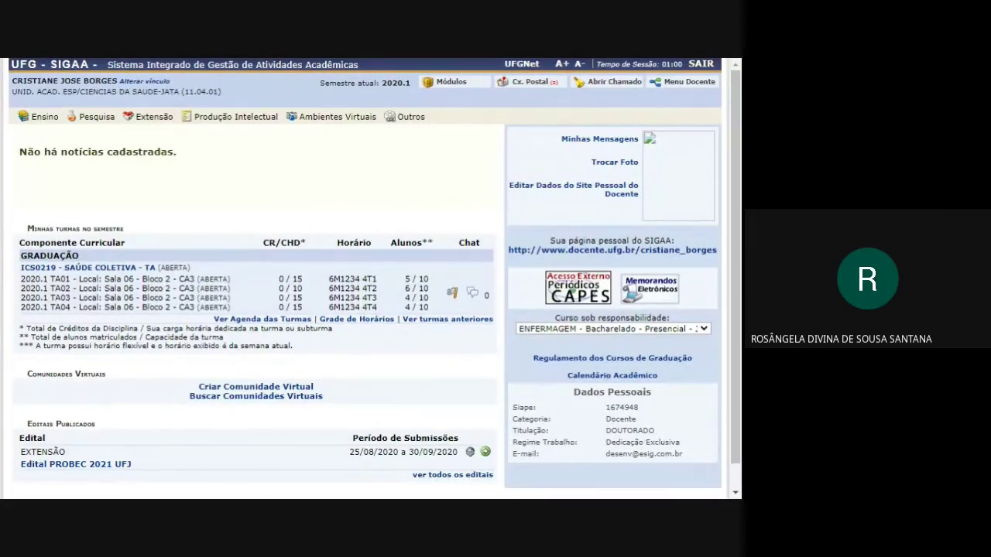
mouse_move(154, 117)
mouse_move(168, 175)
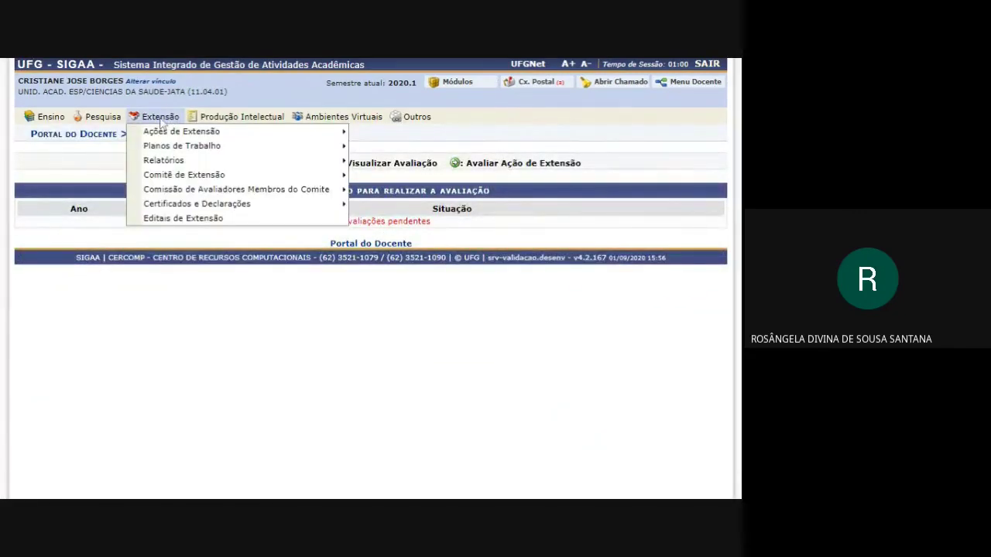
mouse_move(272, 176)
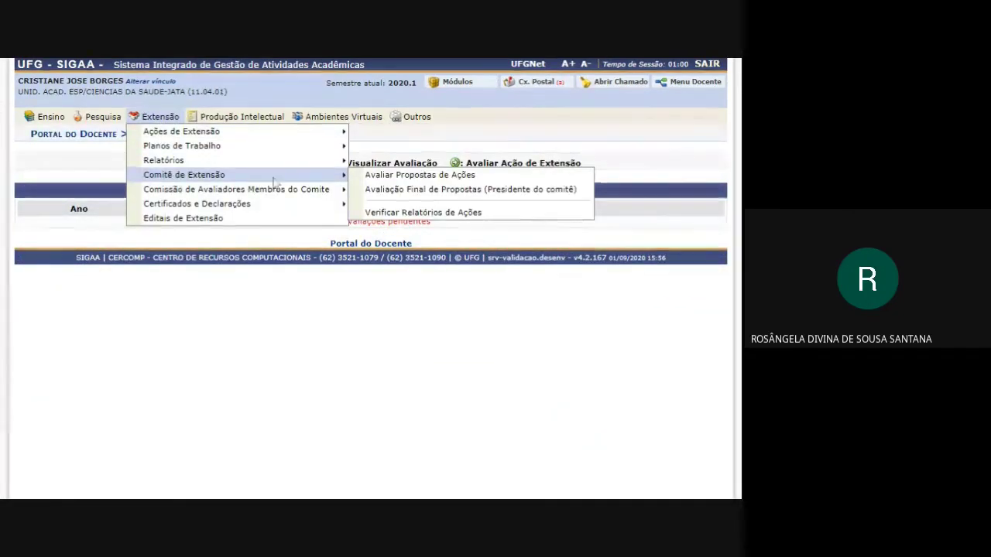
click(372, 213)
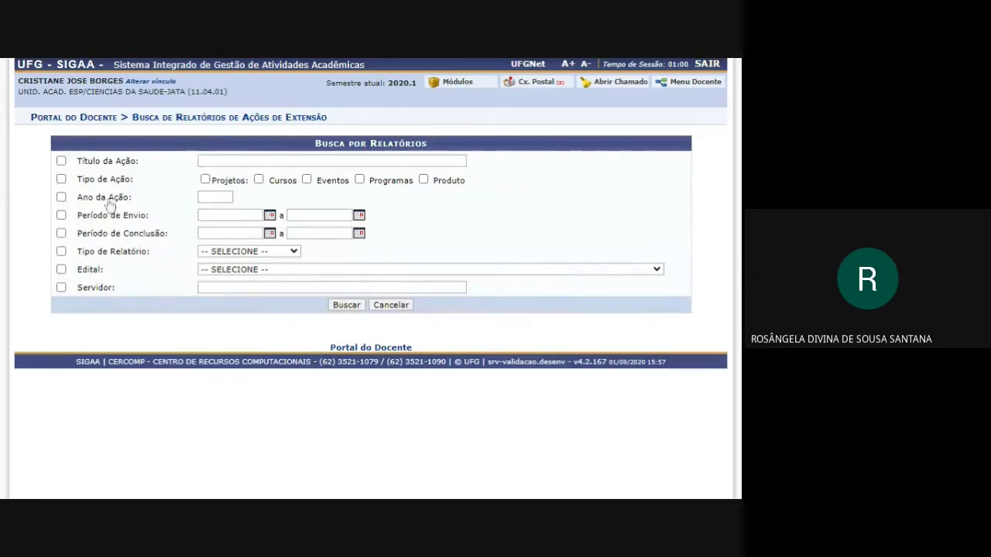
Search the reports by action year 2020, action type Projetos and the suggested staff member.
click(61, 198)
click(215, 197)
text(2020)
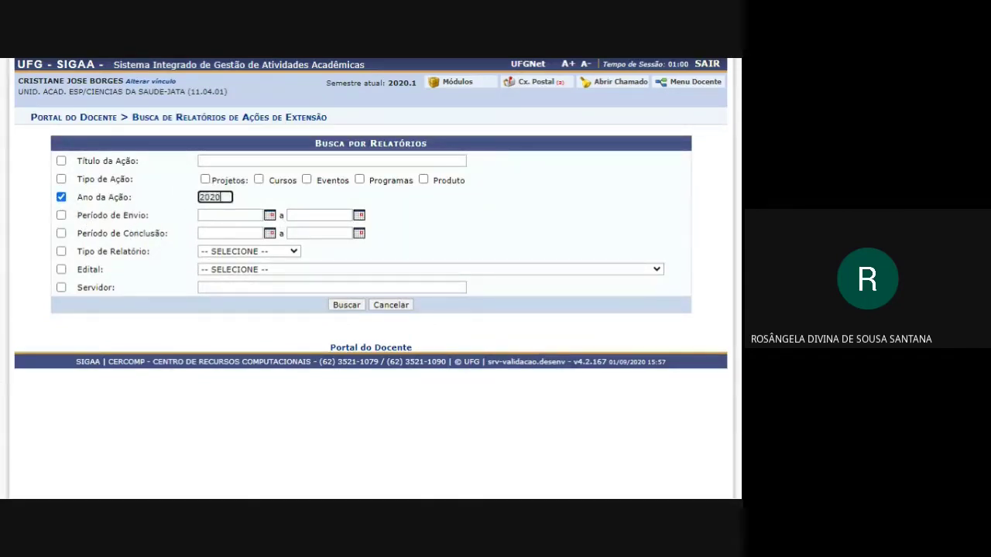
click(205, 179)
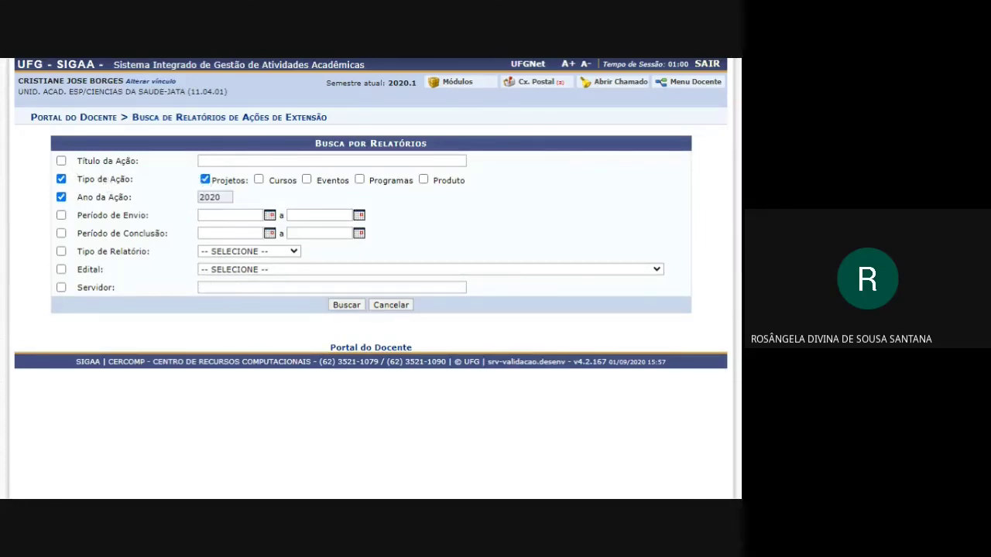
click(232, 288)
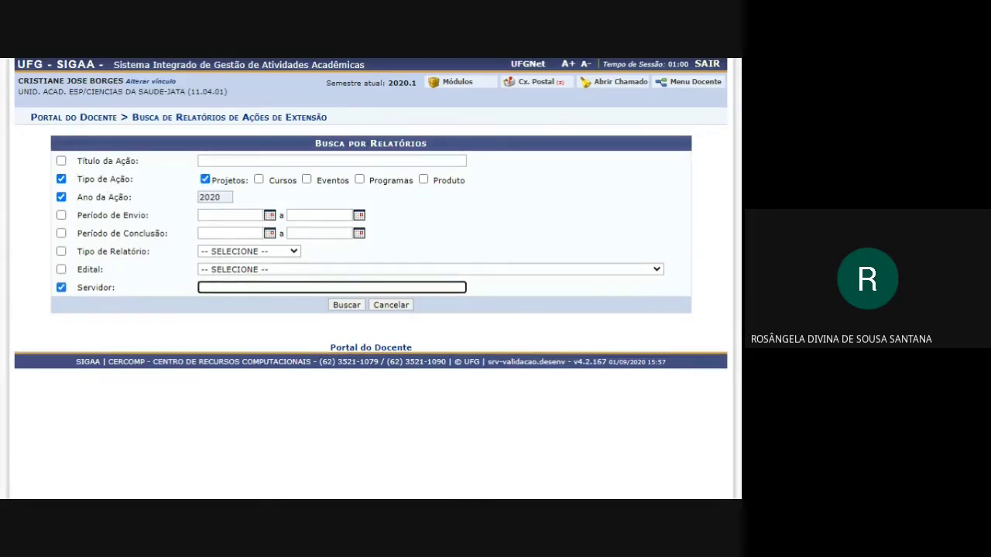
text(cristiana)
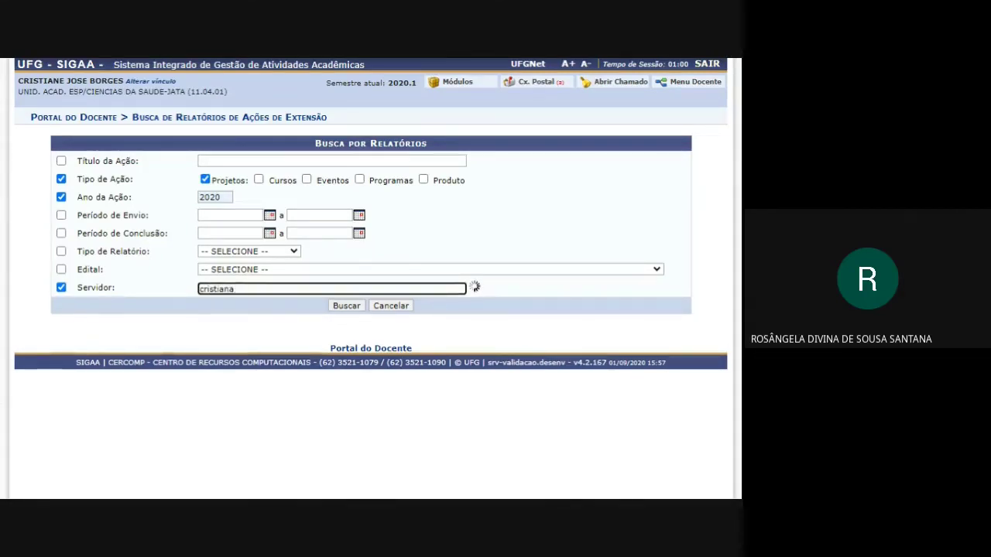
click(345, 316)
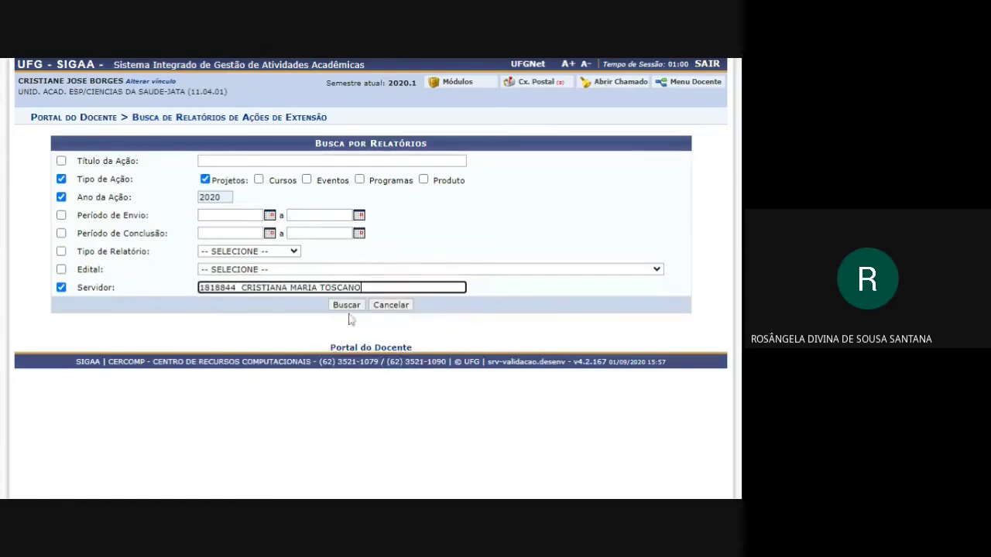
click(353, 308)
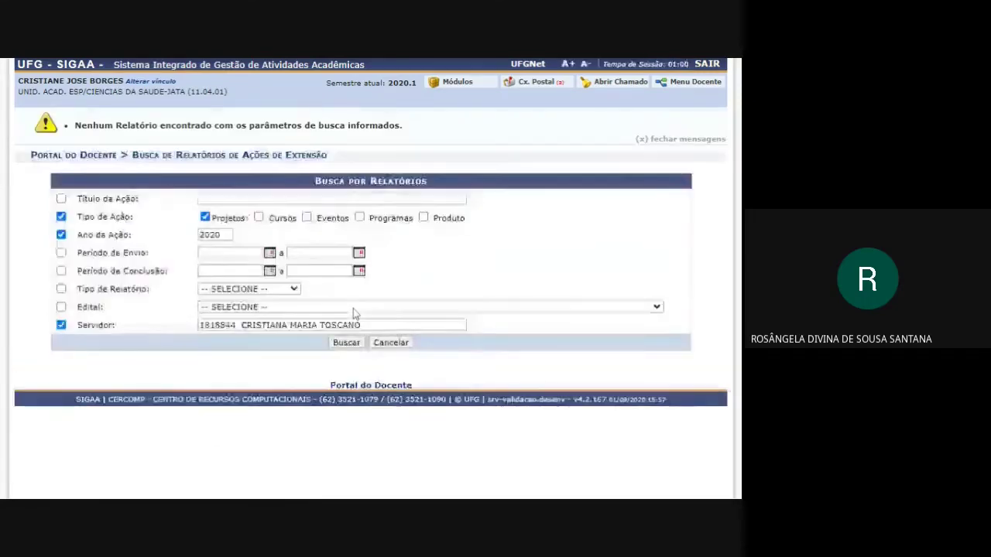
Remove the action type and year filters and search the reports by staff member only.
click(62, 217)
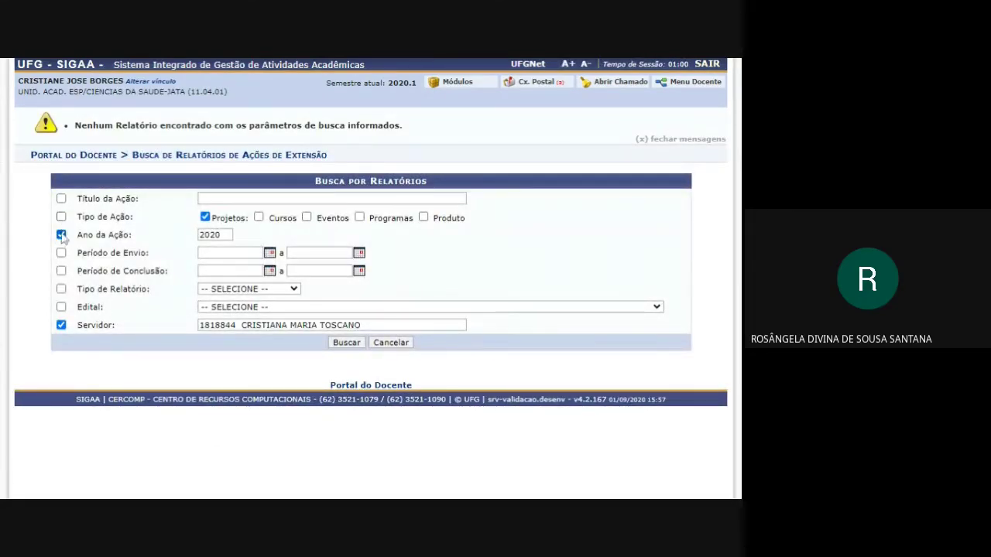
click(205, 218)
click(61, 217)
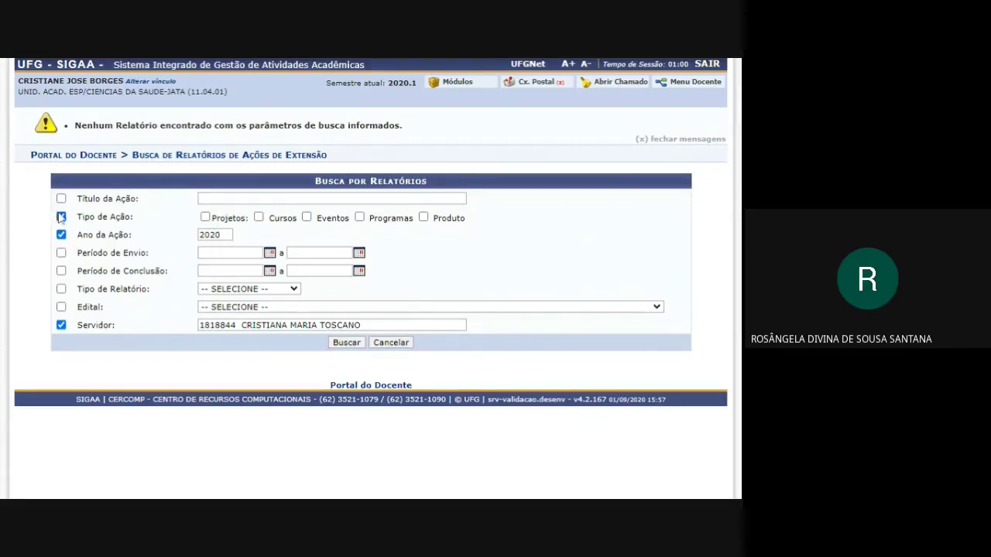
click(341, 345)
click(62, 235)
click(347, 346)
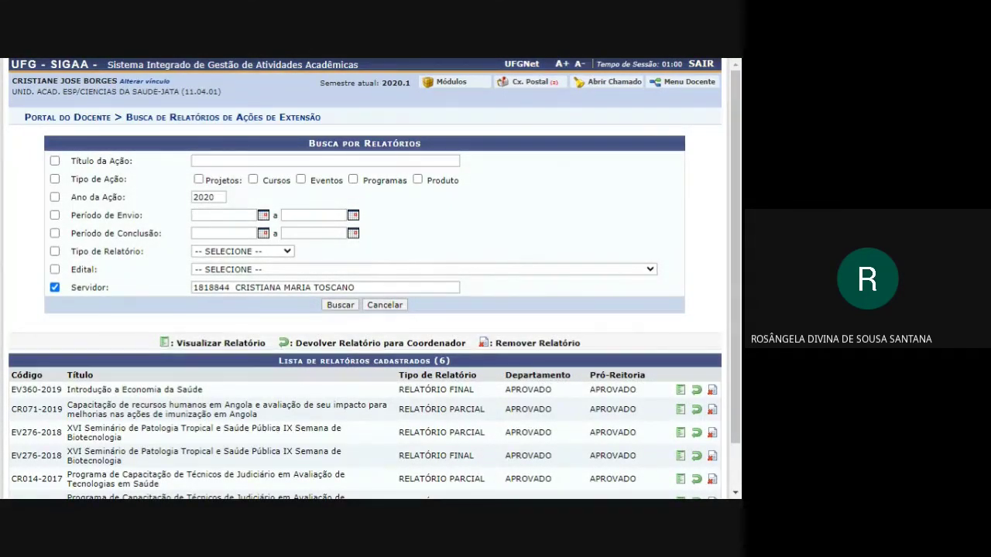
Review the list of reports found and open the proposal evaluation for the committee's evaluator members.
scroll(377, 382, down, 2)
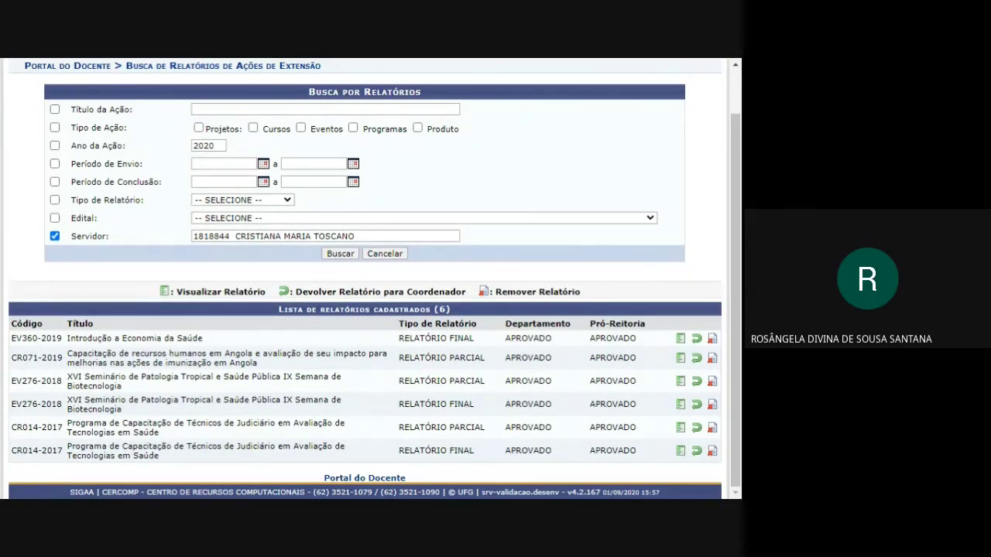
scroll(114, 108, up, 2)
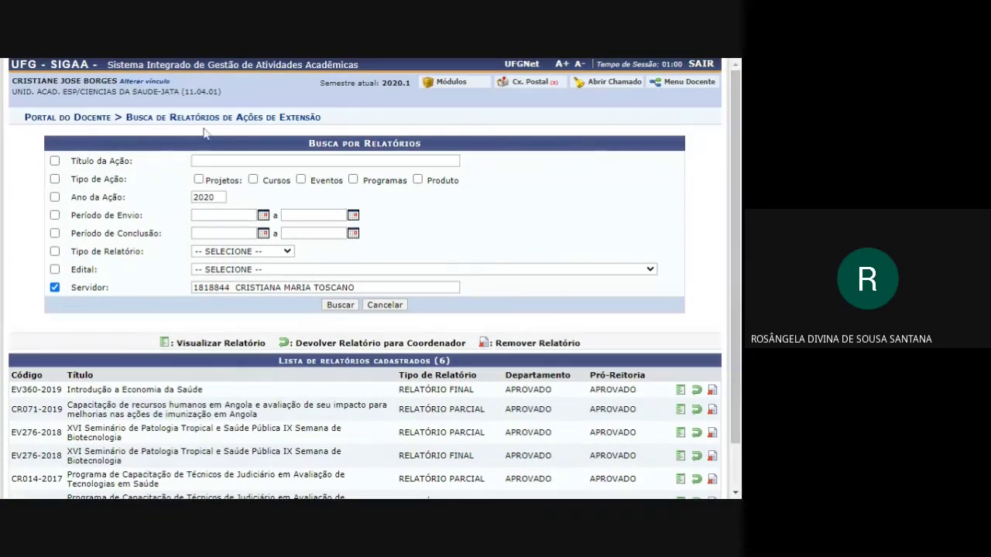
mouse_move(155, 116)
mouse_move(179, 192)
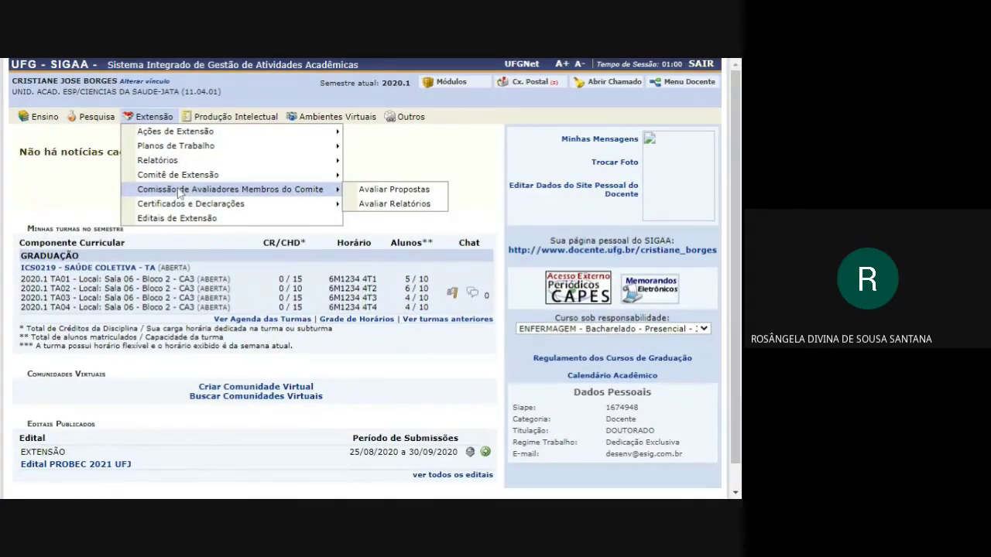
click(379, 190)
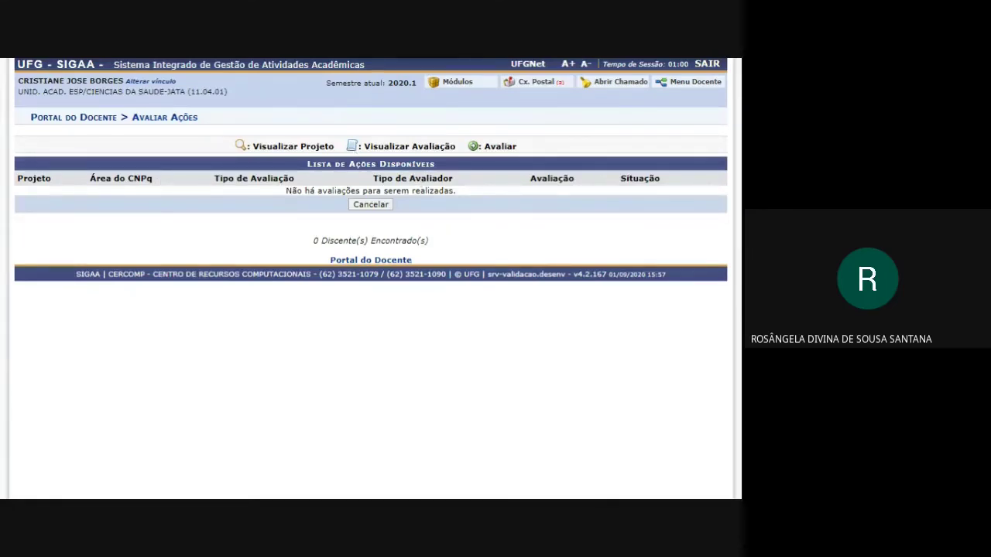
drag(251, 147, 455, 147)
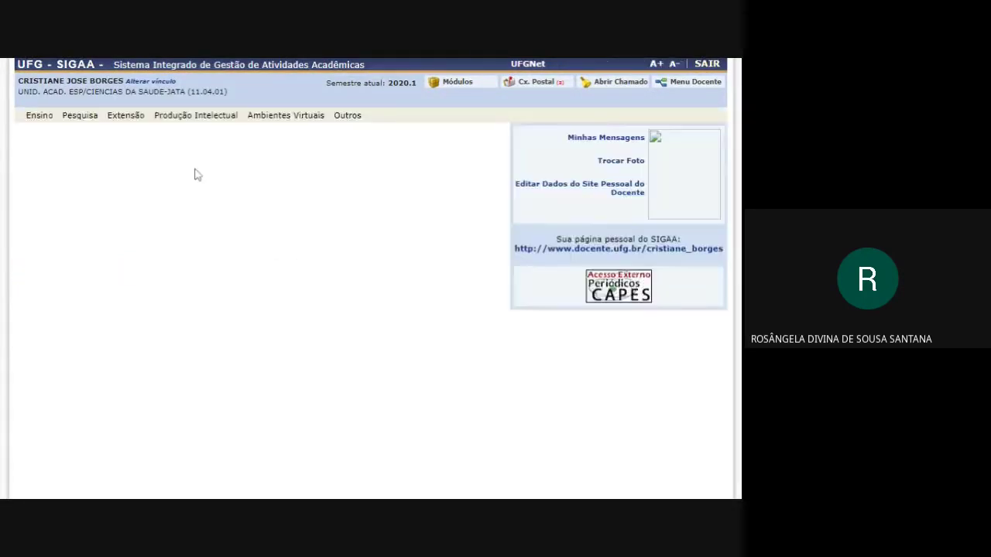
Open the report evaluation for the committee's evaluator members and examine the options for viewing and analysing each action report.
mouse_move(154, 116)
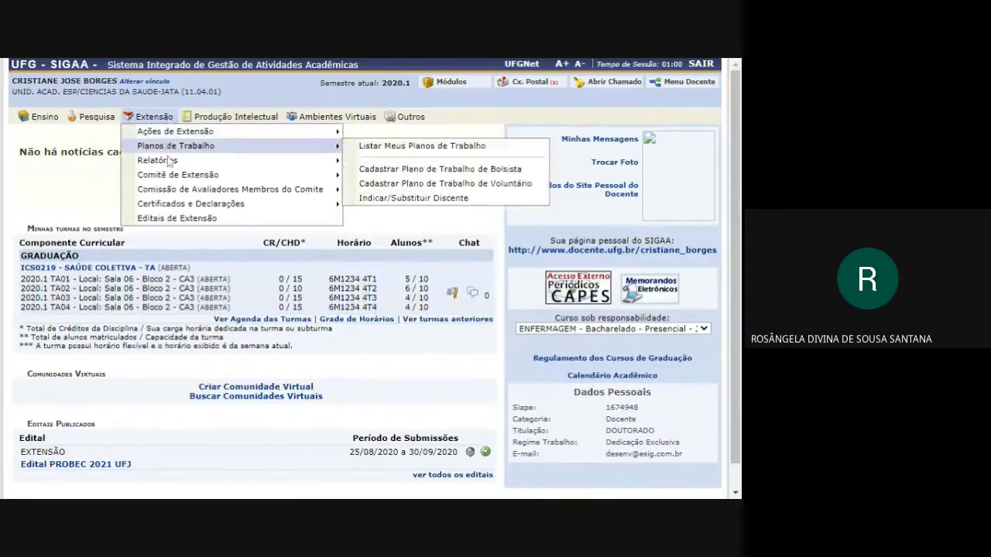
mouse_move(172, 190)
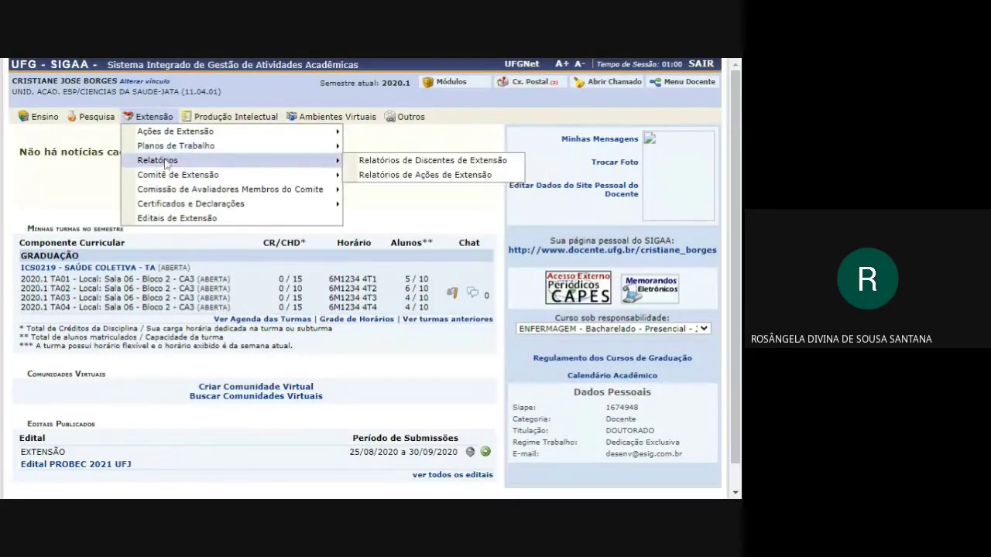
mouse_move(255, 190)
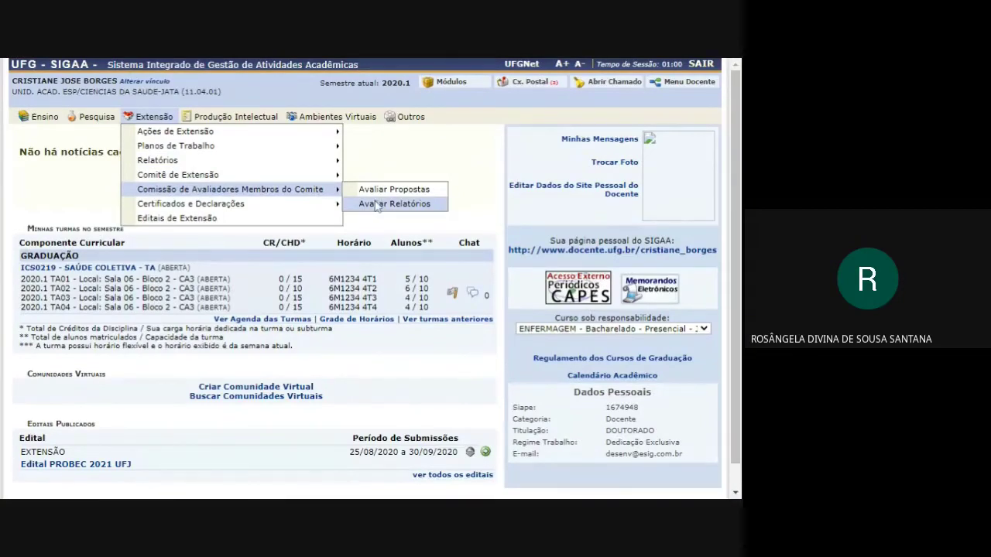
click(376, 204)
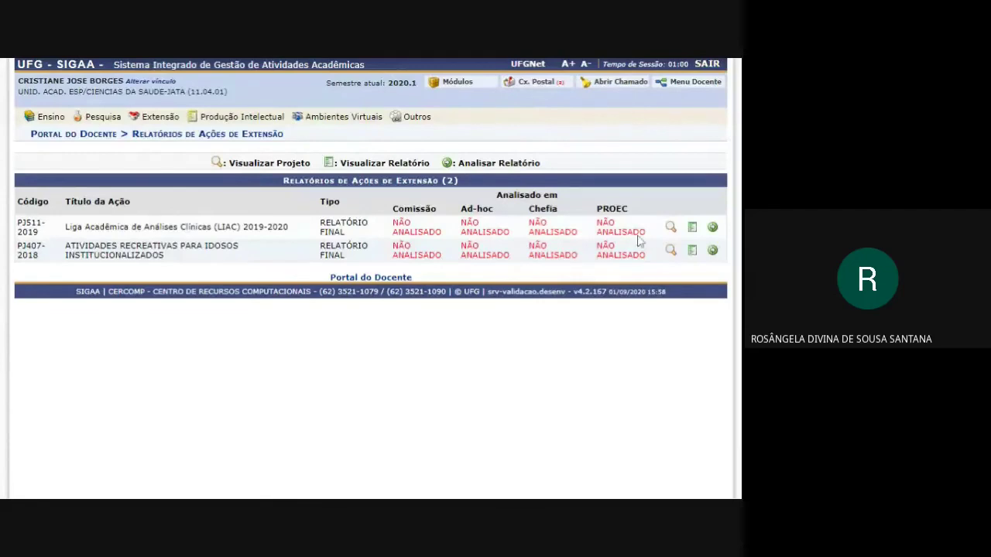
drag(429, 163, 340, 162)
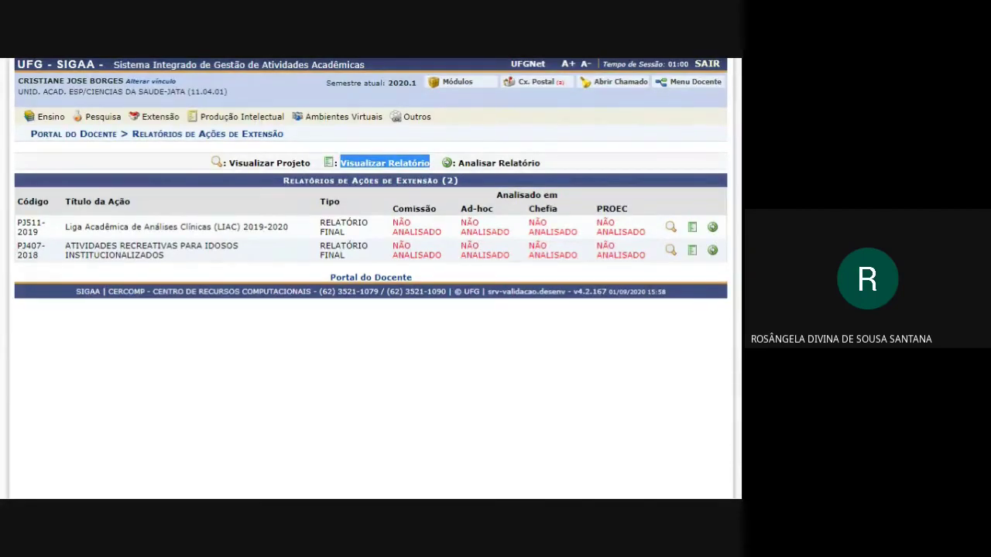
Open the certificates and declarations as participant or executing team member and compare the participation end dates with the documents available.
mouse_move(165, 117)
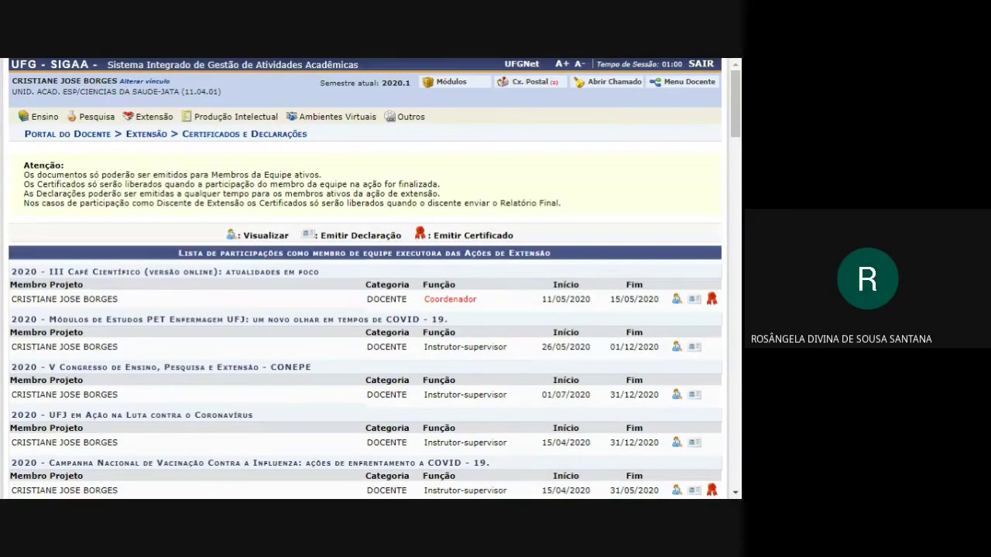
drag(661, 348, 611, 350)
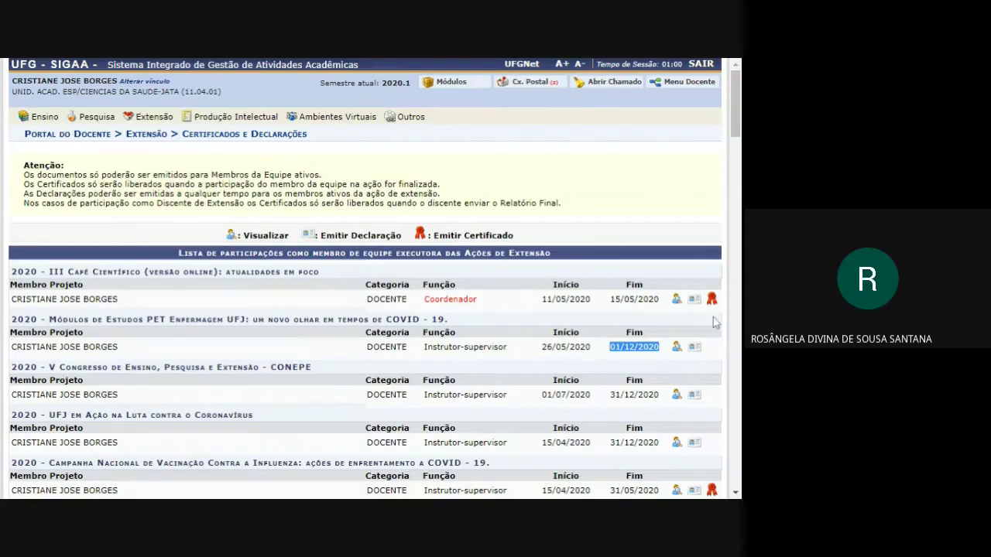
drag(661, 299, 623, 300)
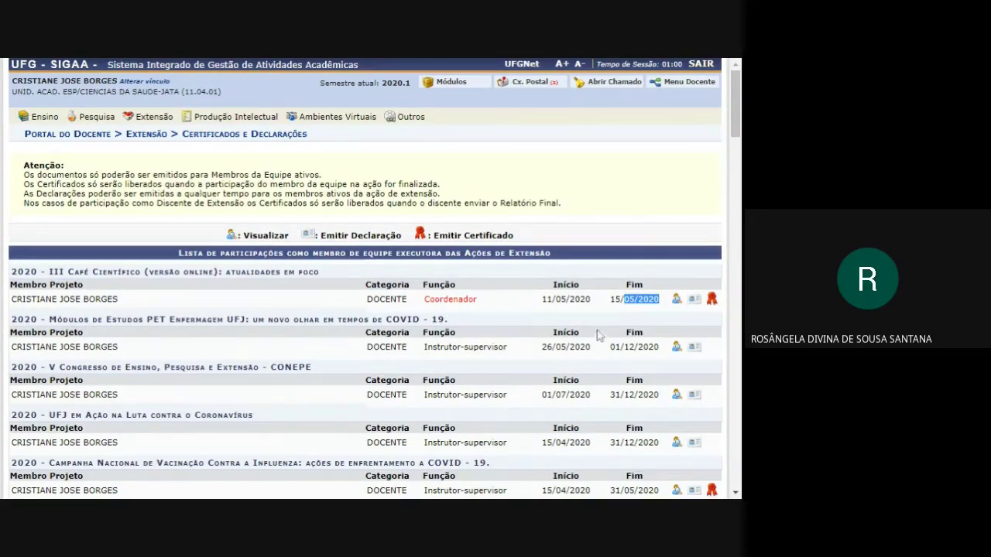
click(609, 308)
drag(121, 300, 11, 300)
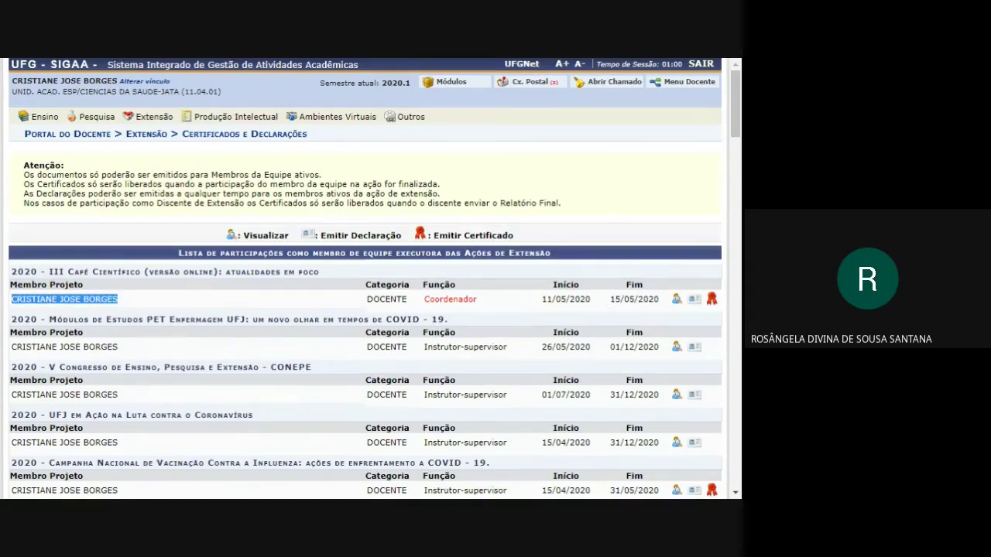
drag(612, 306, 667, 304)
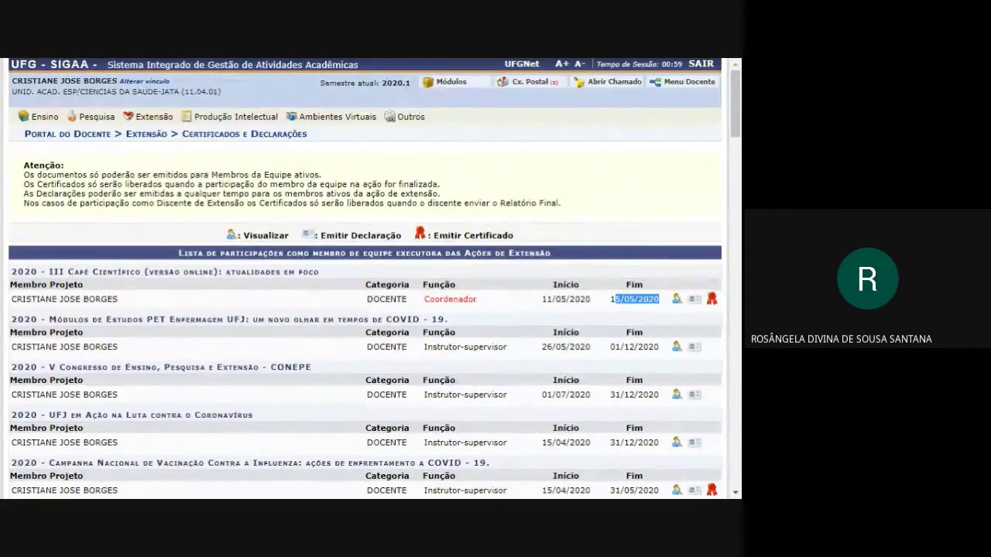
Examine the remaining executing team participations and the lists of participations as target audience and as extension student.
scroll(363, 279, down, 3)
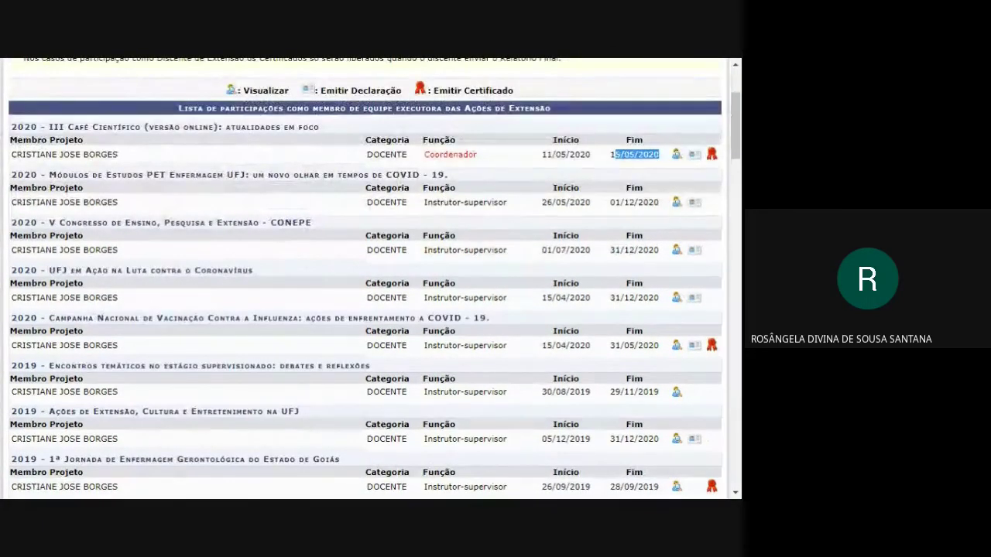
click(490, 120)
scroll(489, 241, down, 7)
scroll(487, 241, down, 20)
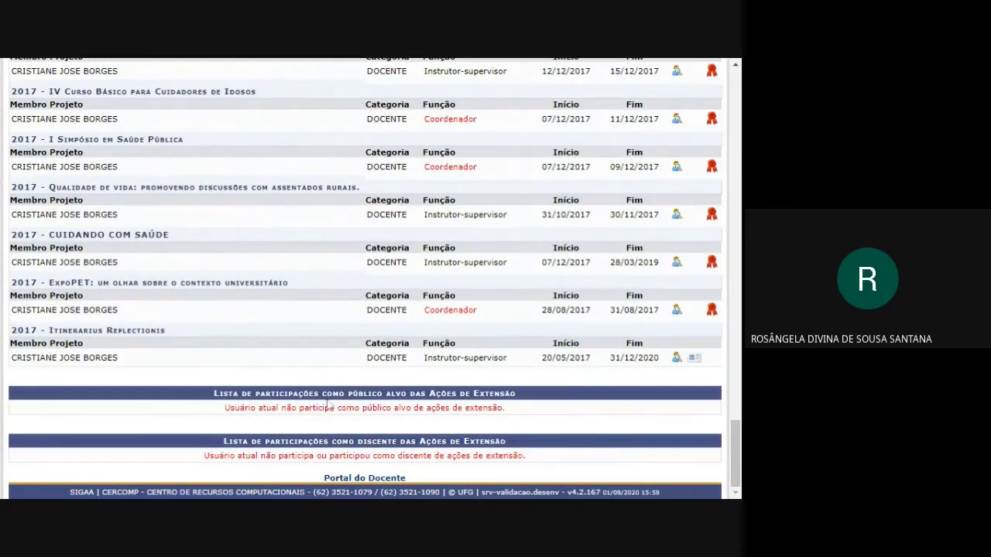
drag(328, 401, 517, 401)
drag(370, 443, 537, 442)
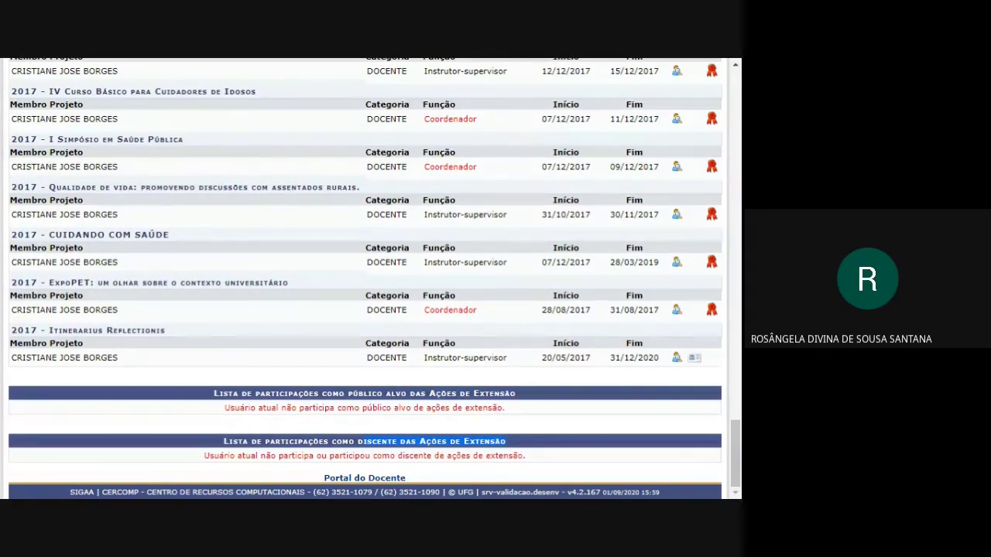
scroll(366, 278, up, 15)
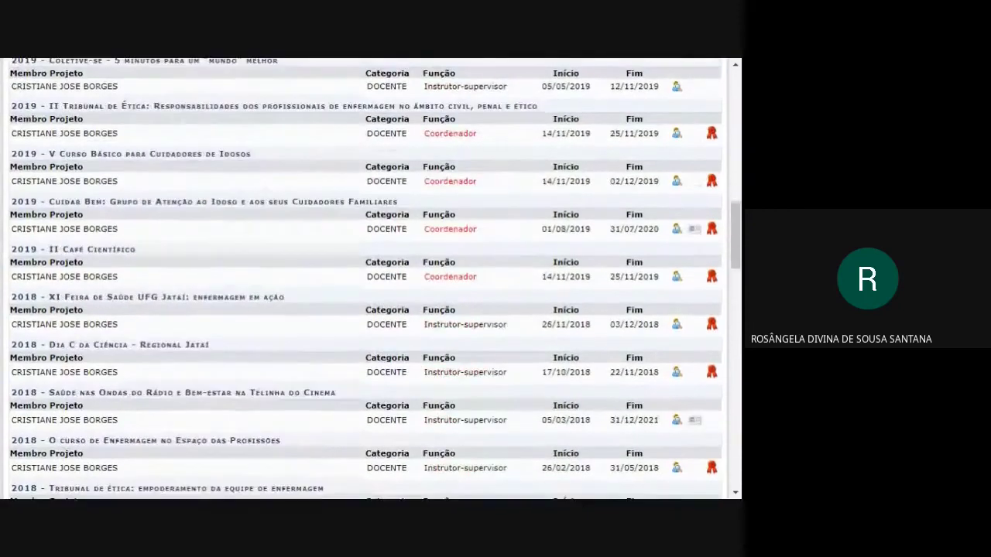
scroll(410, 329, up, 10)
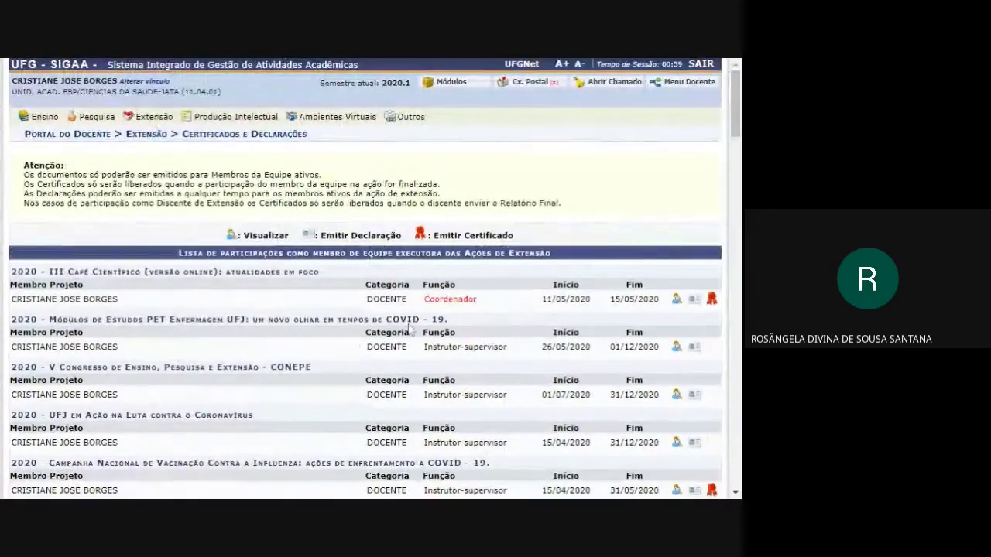
Open the certificates for evaluators and the list of extension calls (Editais de Extensão).
mouse_move(151, 118)
mouse_move(157, 147)
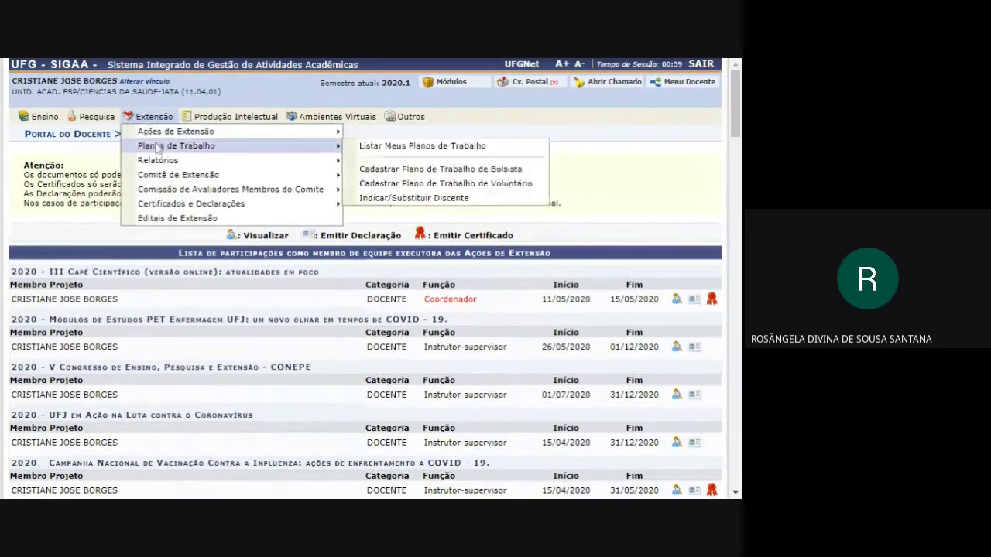
mouse_move(170, 204)
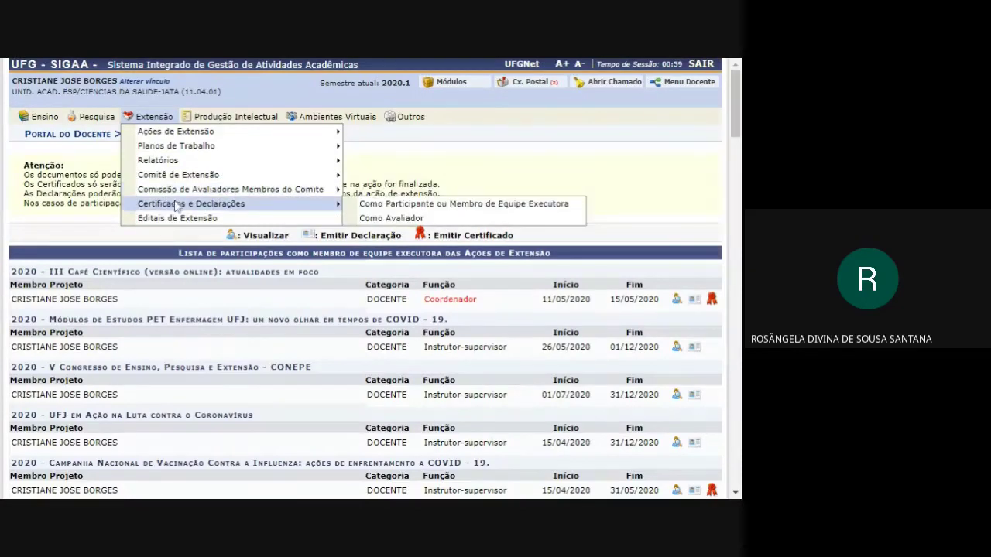
click(376, 218)
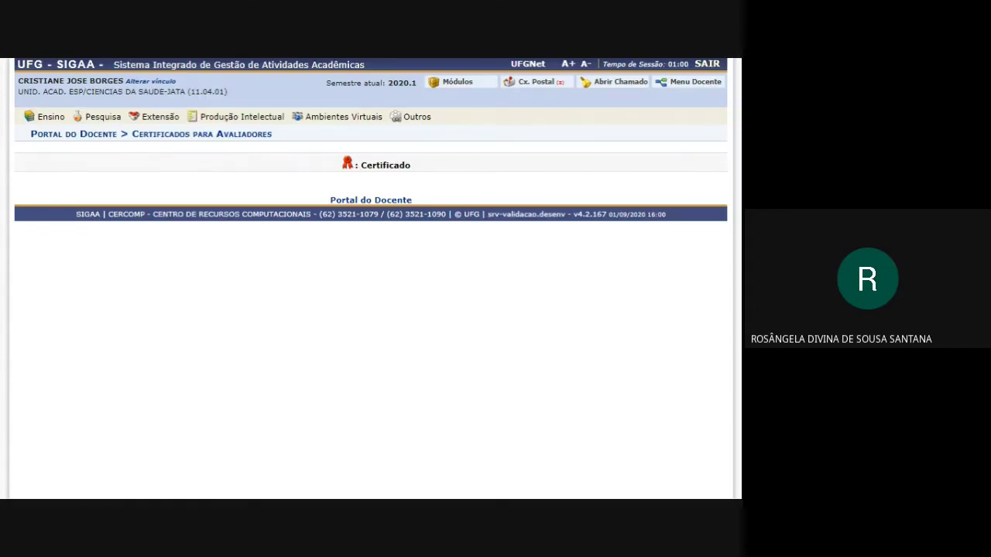
mouse_move(144, 117)
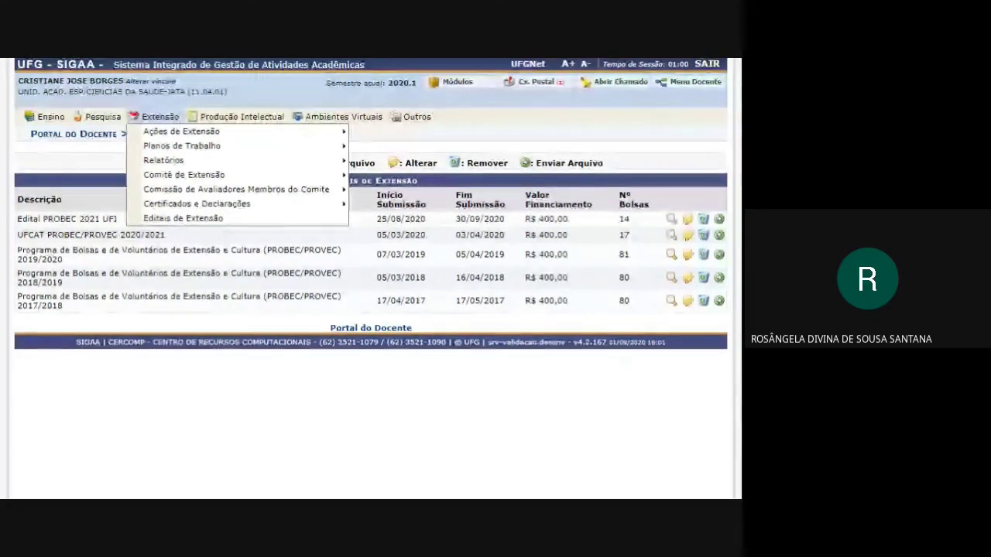
Switch to the Extensão module and examine its available general, INEP, contact, student and quantitative reports.
click(457, 83)
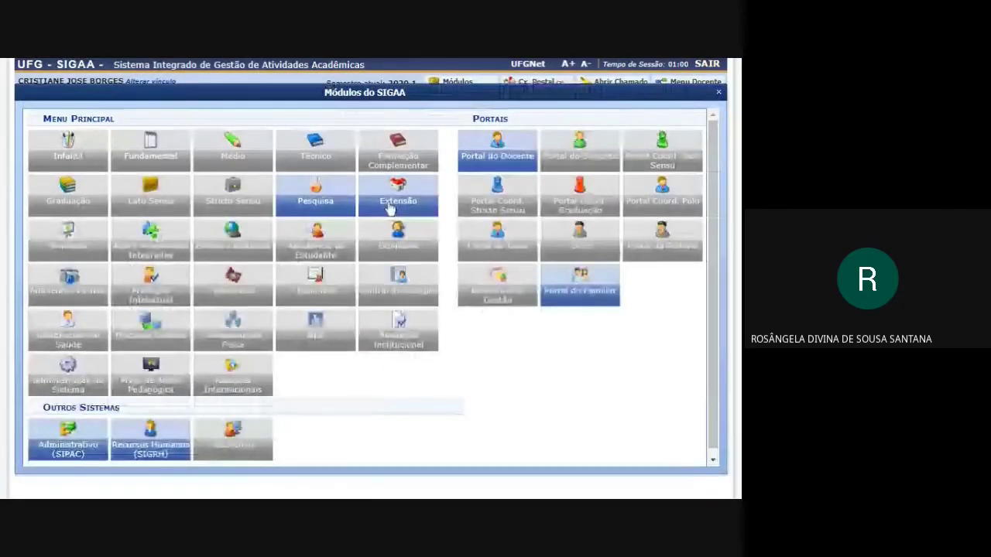
click(391, 207)
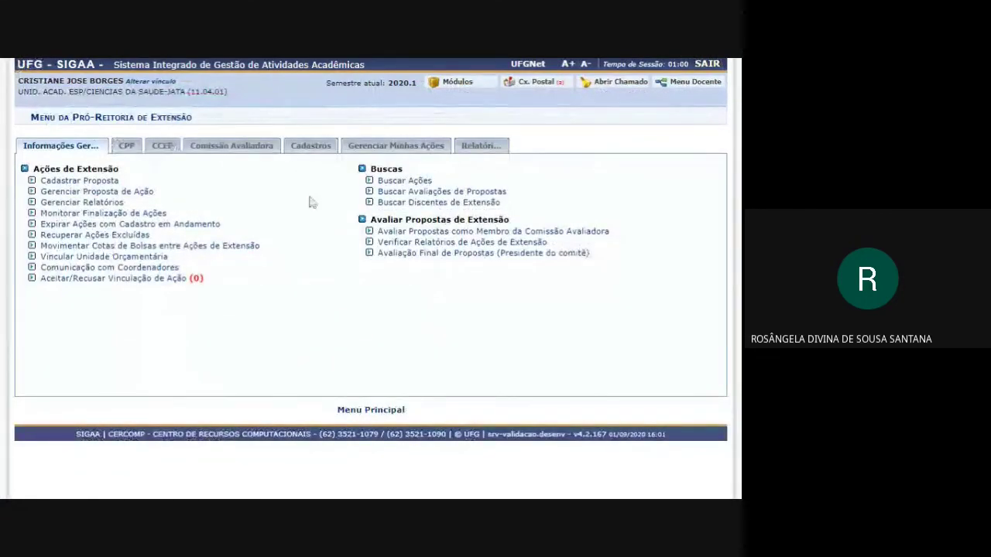
click(480, 147)
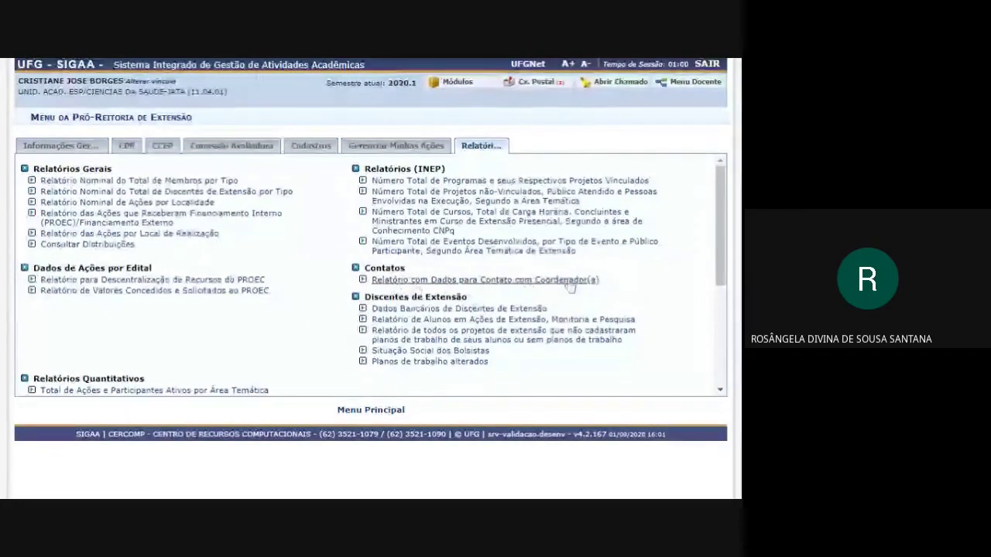
scroll(541, 281, down, 3)
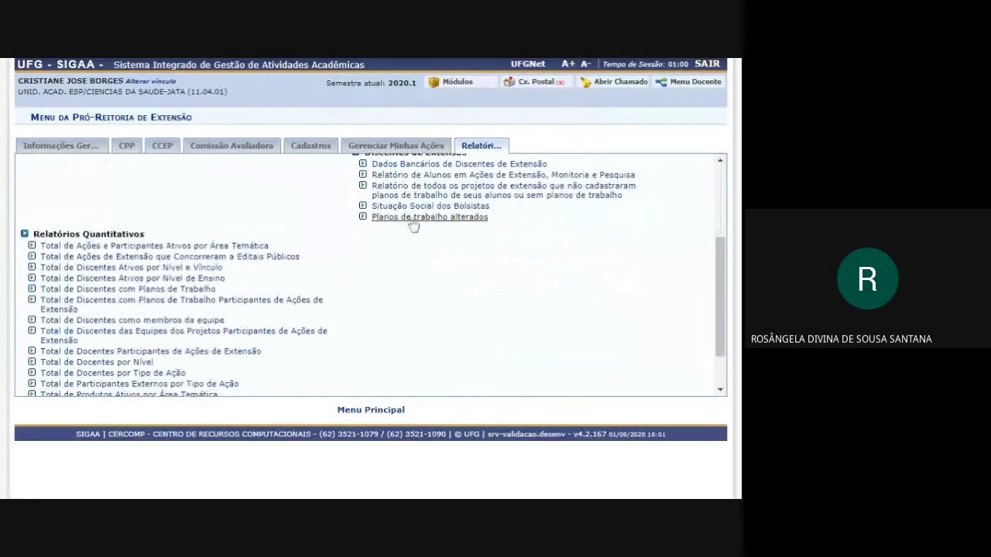
scroll(461, 290, up, 3)
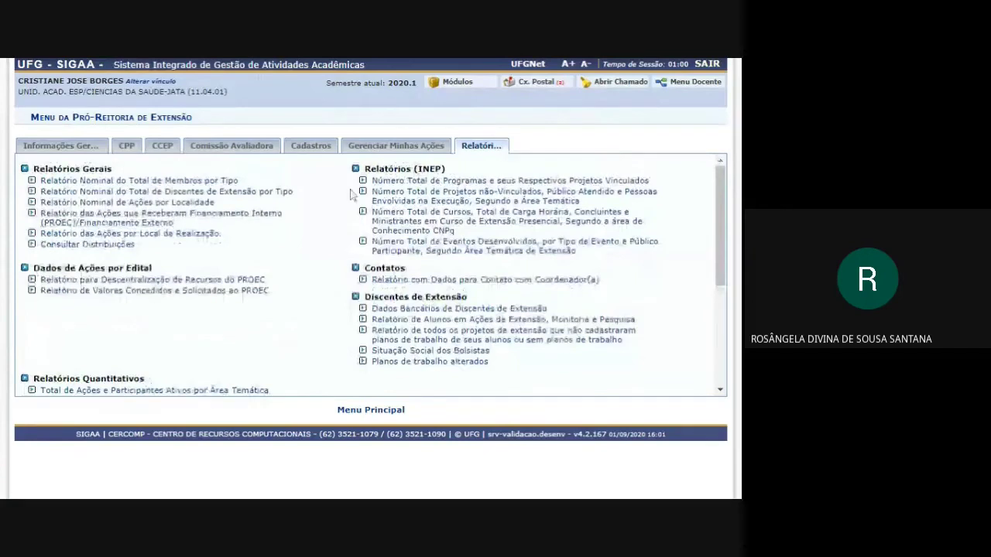
Examine the Gerenciar Minhas Ações options for extension actions, work plans, reports and proposal evaluation.
click(357, 150)
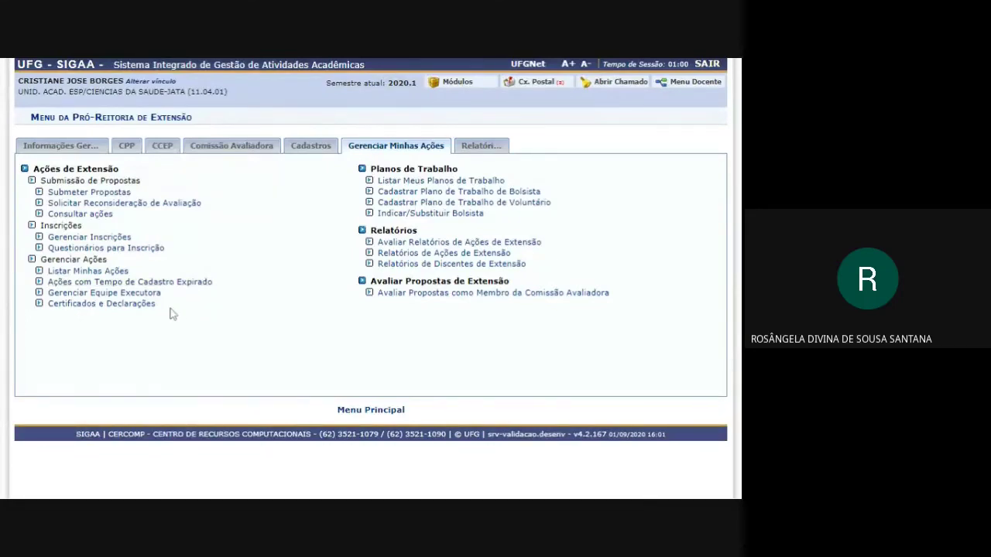
drag(170, 309, 194, 219)
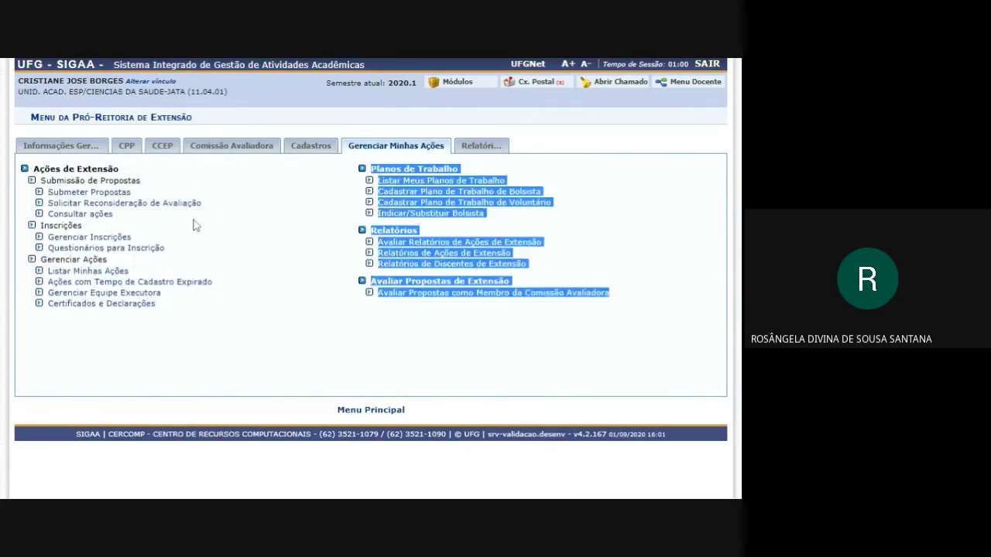
click(209, 222)
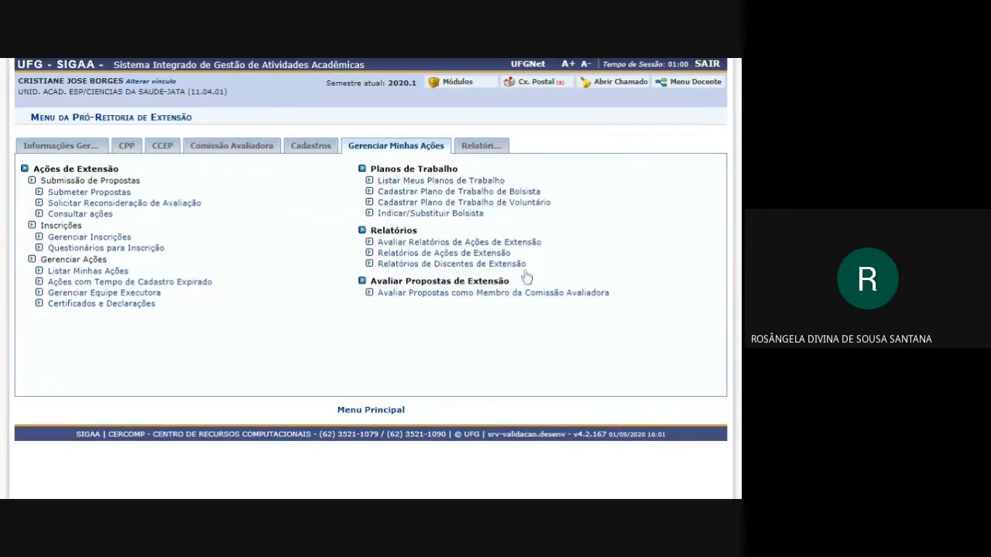
drag(612, 319, 409, 294)
drag(358, 248, 371, 231)
click(296, 252)
Look over the Extensão module's Cadastros and general information options, and return to the Portal do Docente.
click(311, 146)
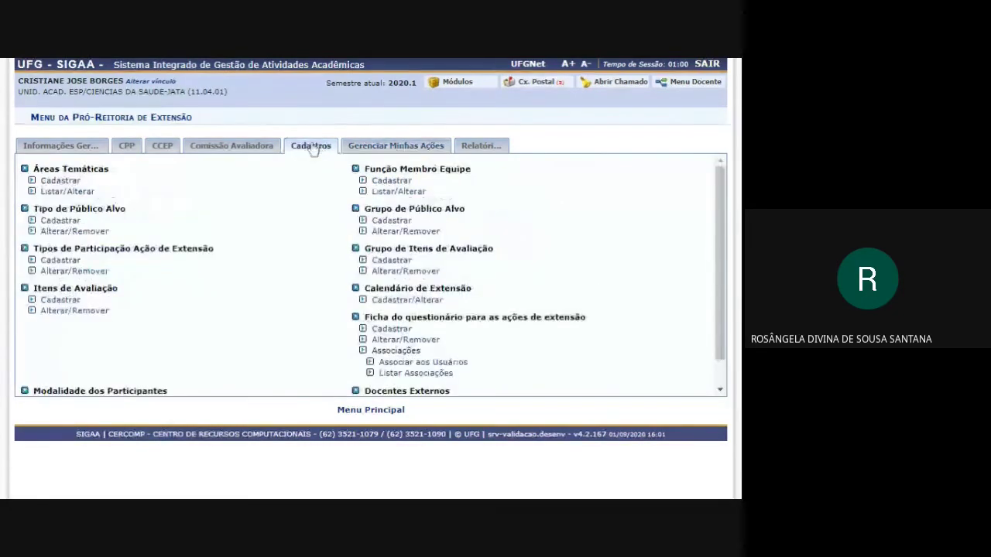
click(57, 144)
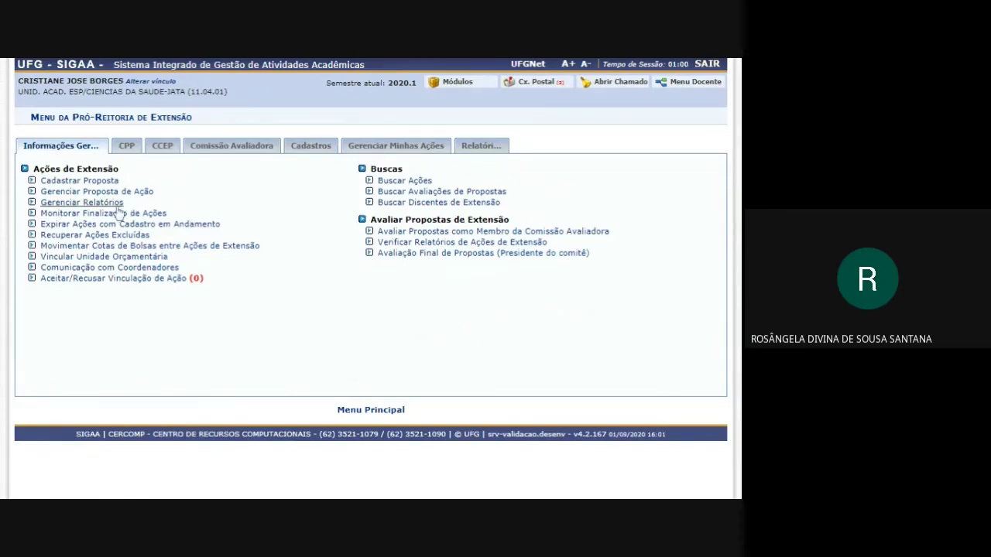
drag(150, 205, 40, 179)
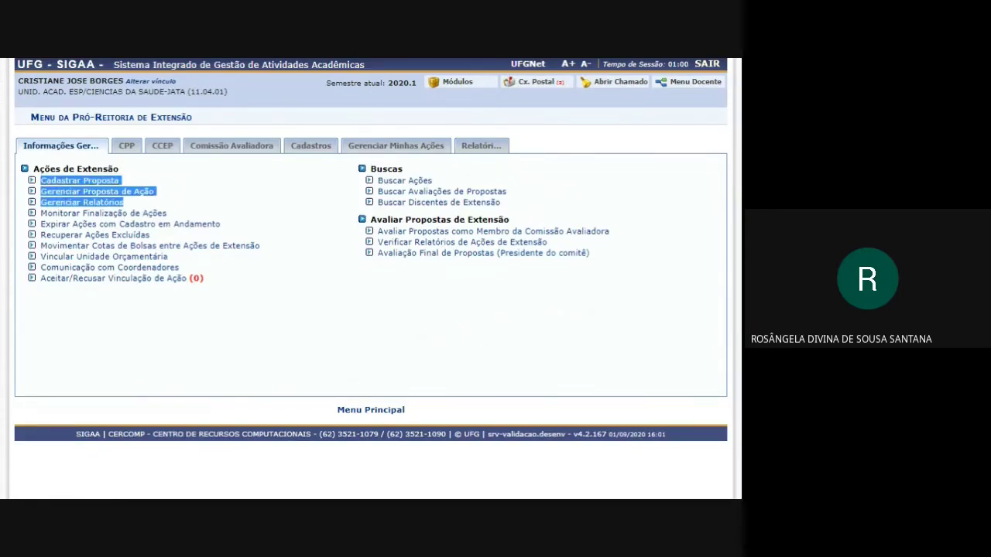
click(288, 307)
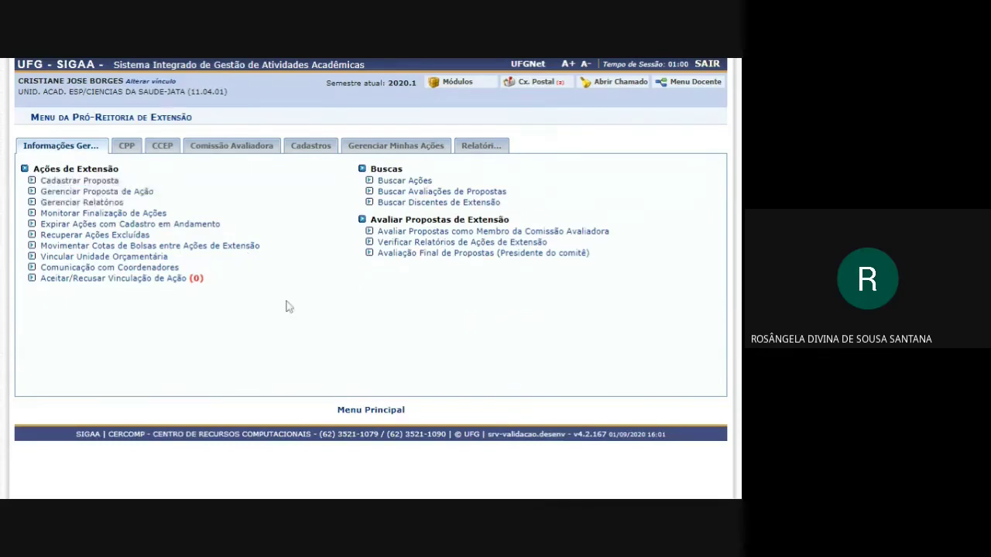
click(455, 85)
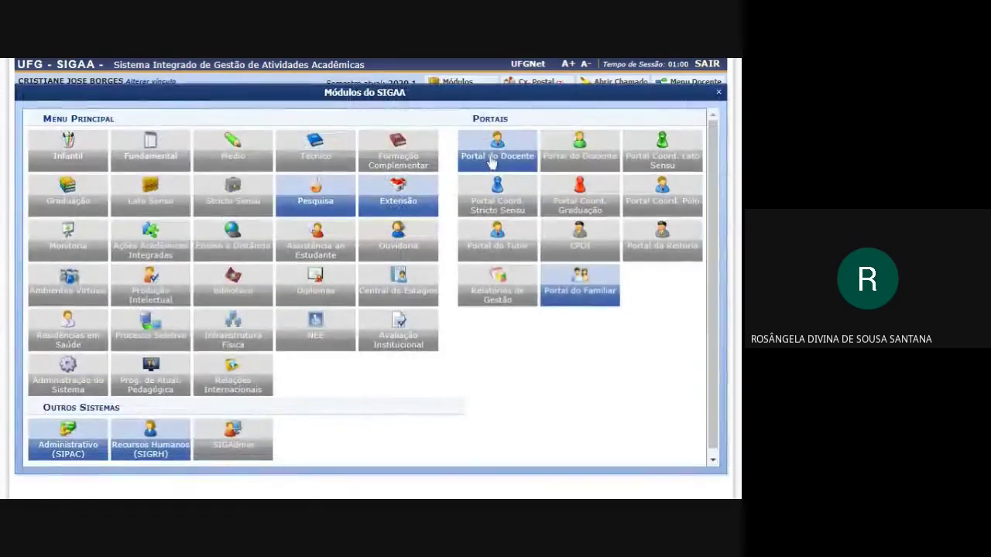
click(490, 160)
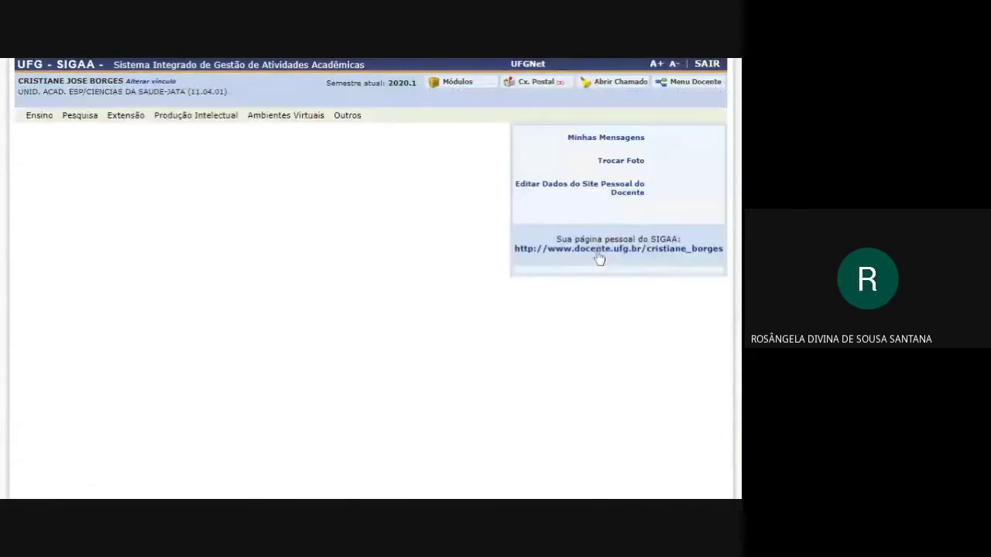